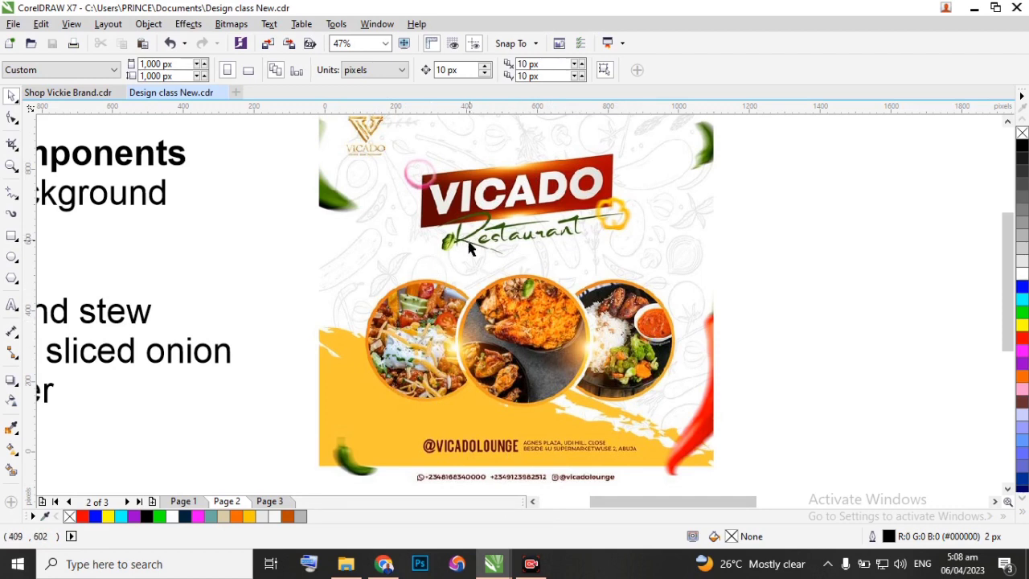
# Compare the Design Components list with the flyer's background, light flares and food pictures to find missing components.
pyautogui.moveTo(643, 506); pyautogui.dragTo(587, 514)
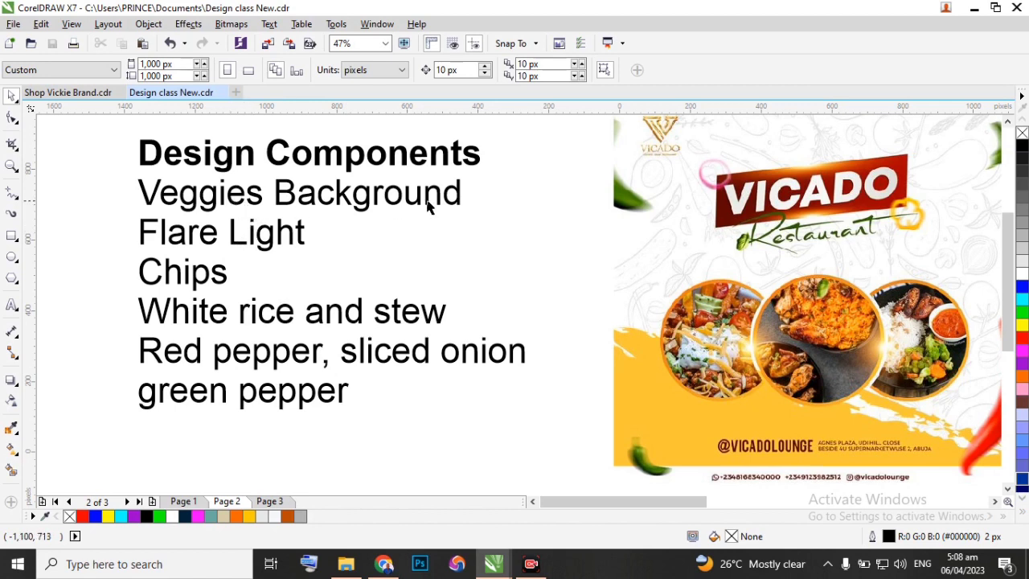
pyautogui.scroll(2, 915, 145)
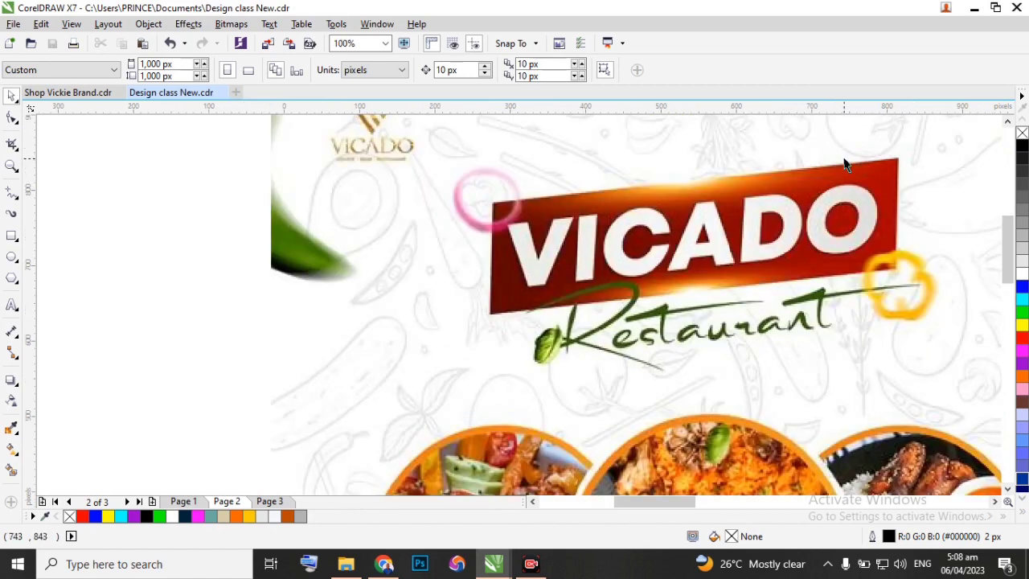
pyautogui.scroll(-2, 643, 179)
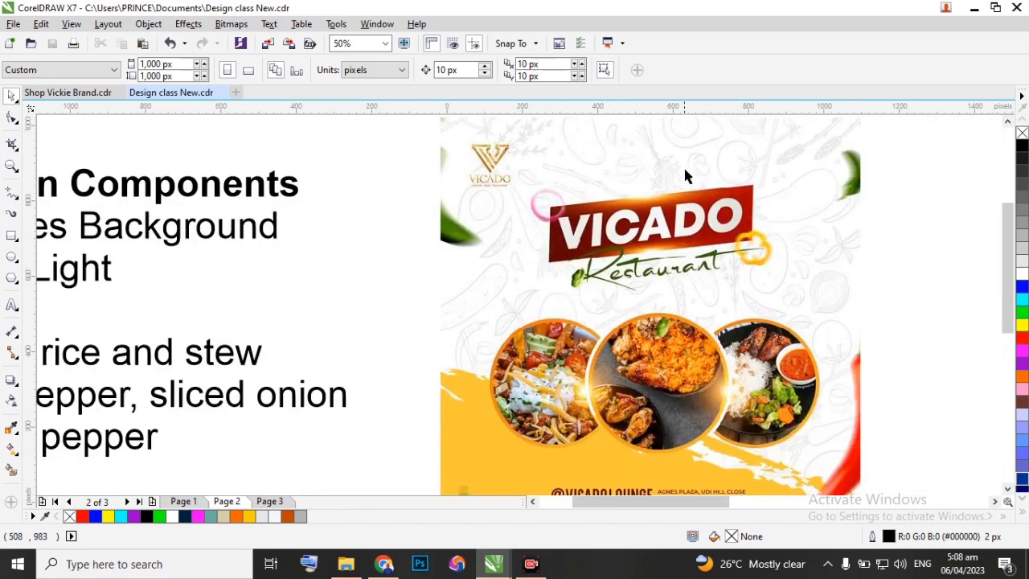
pyautogui.scroll(-1, 685, 175)
pyautogui.scroll(1, 669, 145)
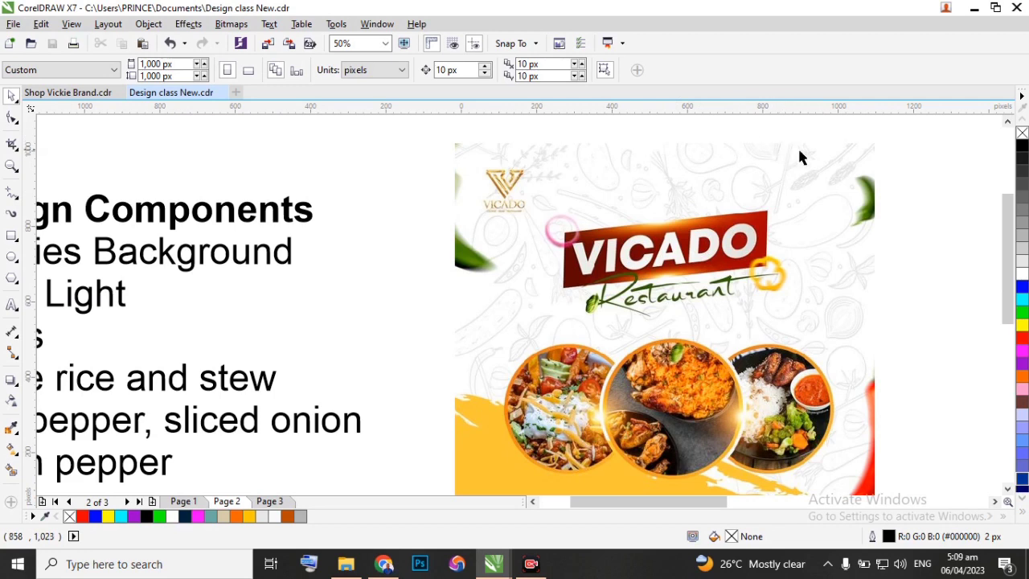
pyautogui.scroll(-1, 800, 157)
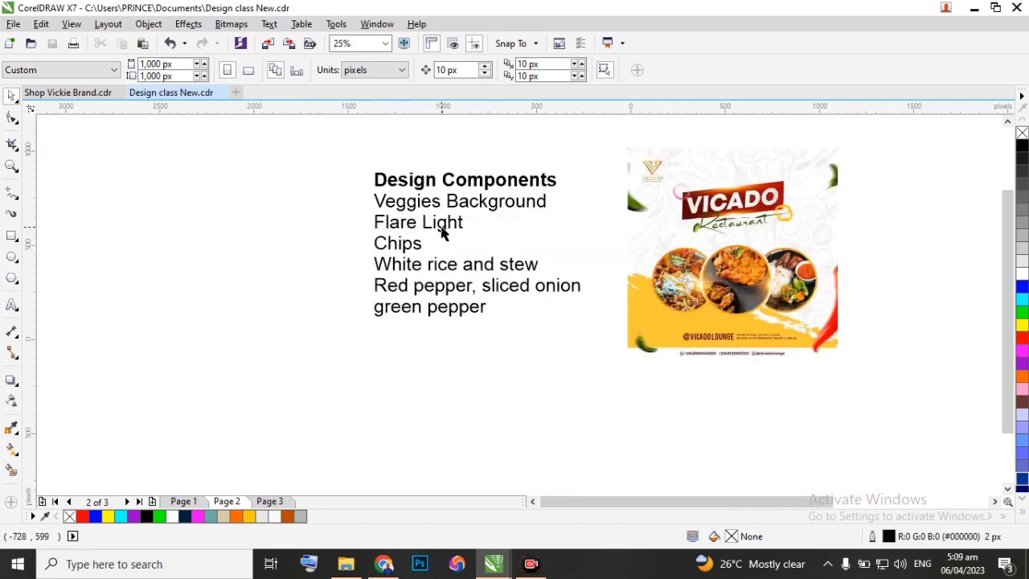
pyautogui.scroll(1, 441, 229)
pyautogui.scroll(-1, 382, 248)
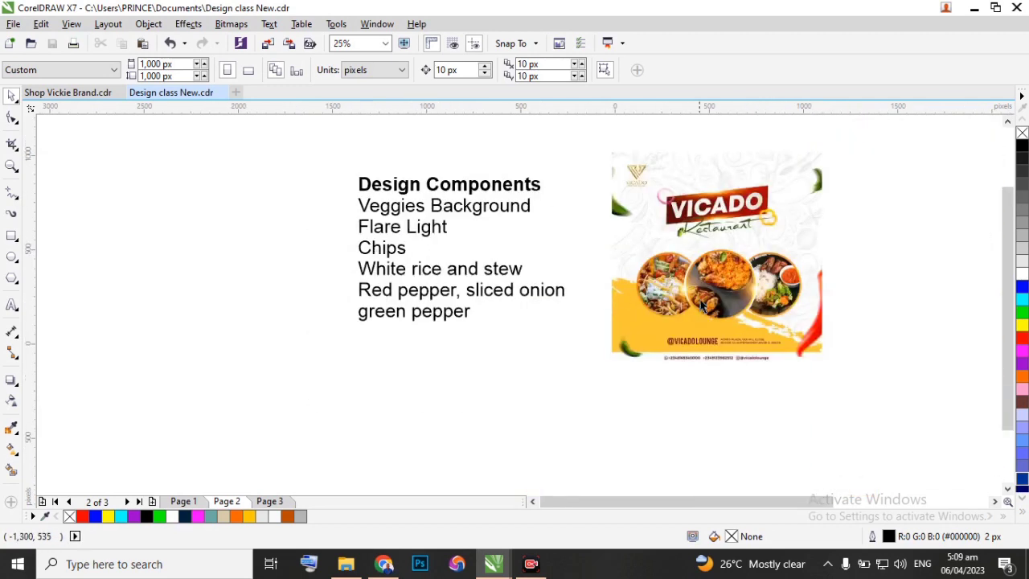
pyautogui.scroll(2, 702, 304)
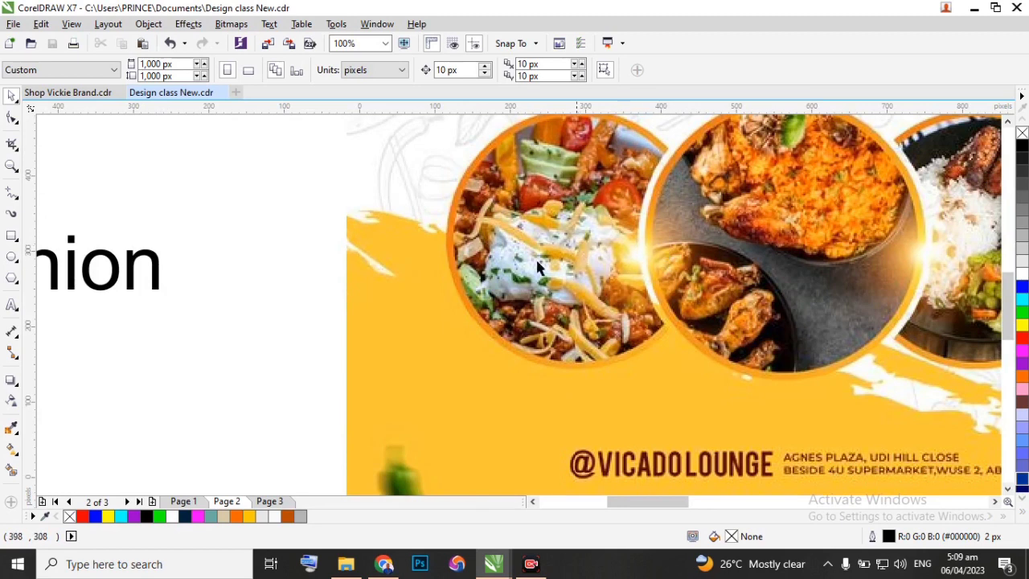
pyautogui.scroll(-1, 539, 265)
pyautogui.scroll(-1, 829, 250)
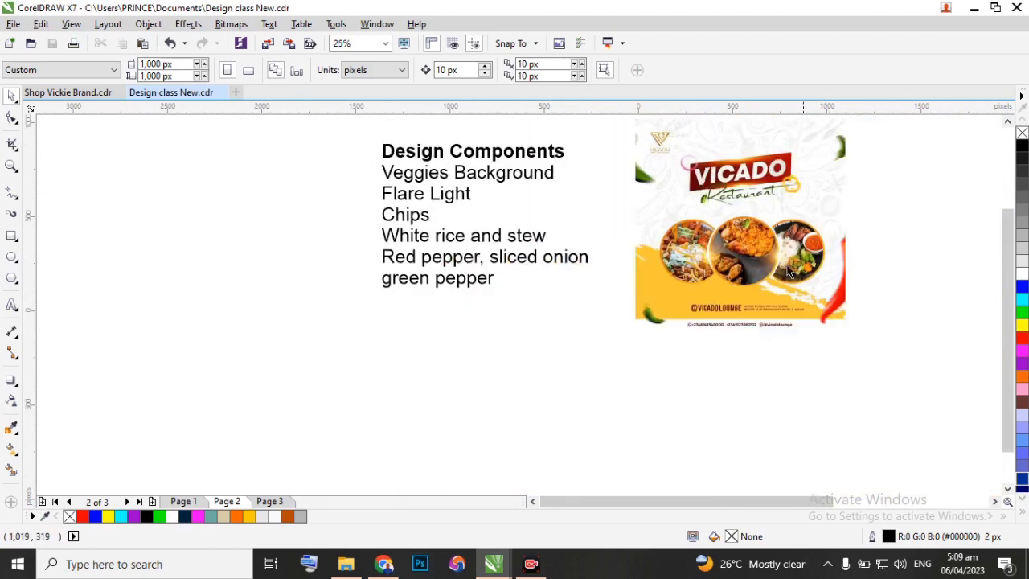
pyautogui.scroll(1, 400, 207)
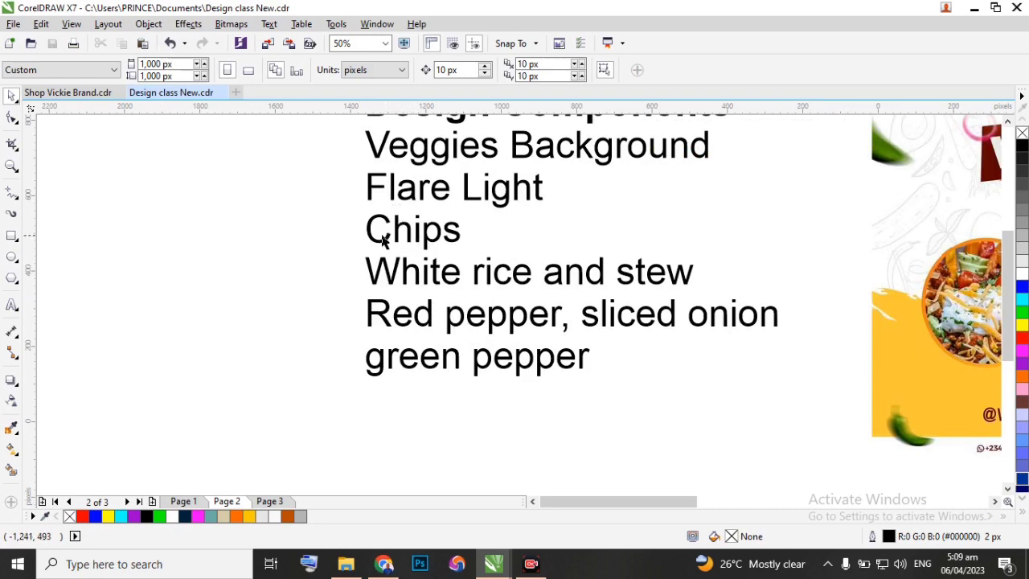
pyautogui.scroll(-1, 376, 242)
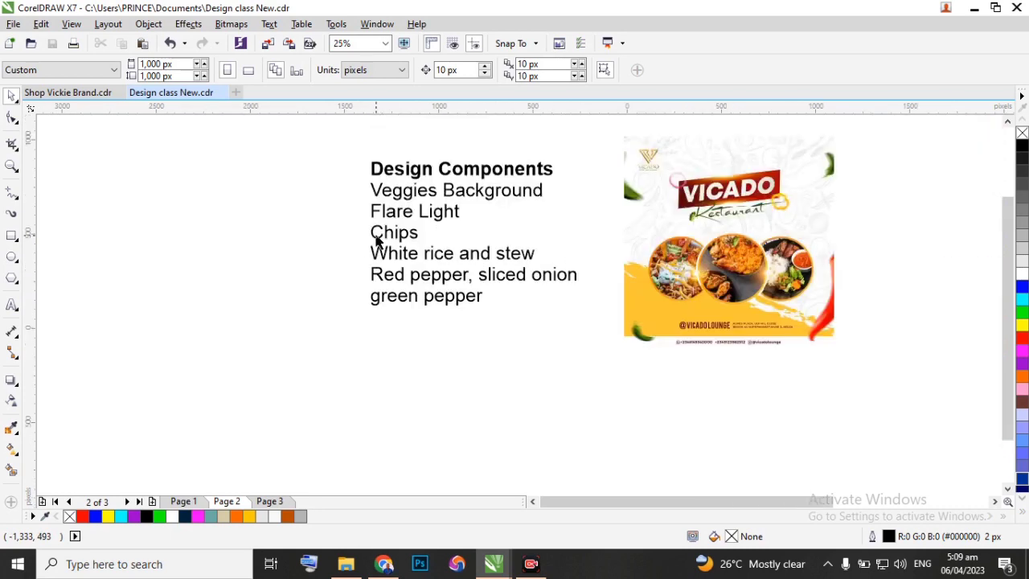
# Add ", Chicken" after "Chips" in the Design Components list.
pyautogui.scroll(2, 418, 233)
pyautogui.doubleClick(419, 235)
pyautogui.click(418, 235)
pyautogui.write(', C')
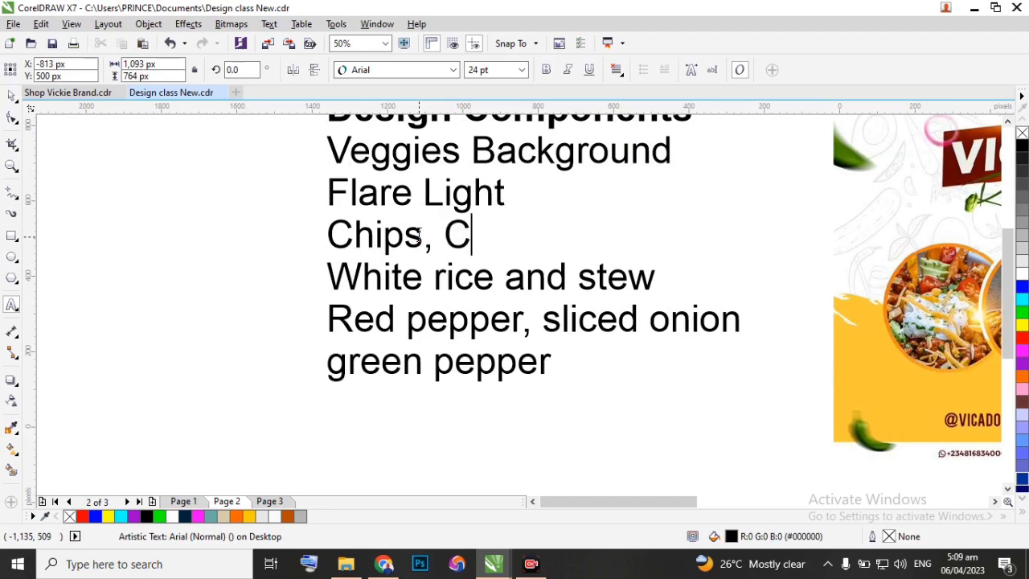
pyautogui.write('hicken')
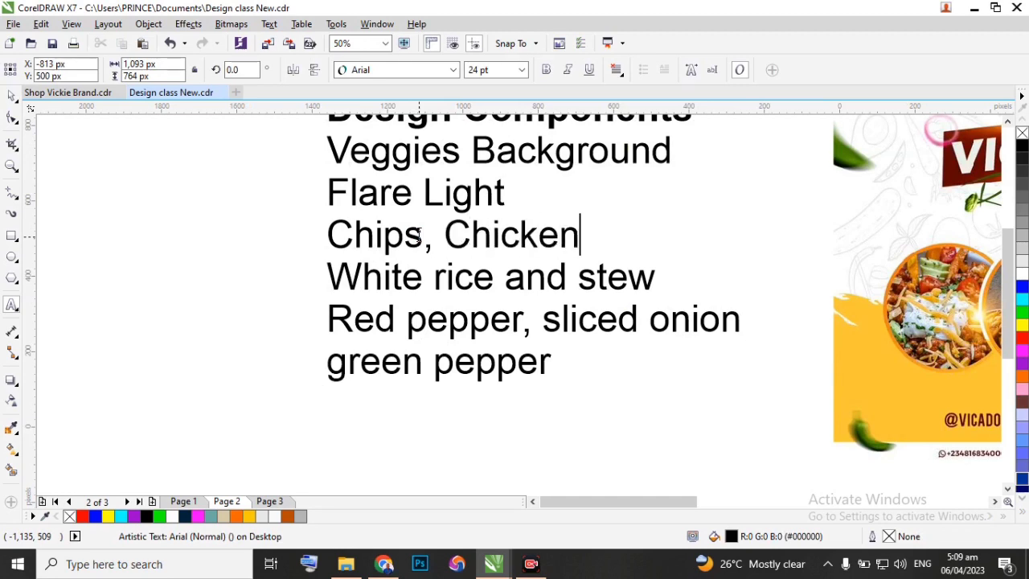
pyautogui.press('Escape')
# Examine the flyer's peppers, yellow lower area and contact details against the Design Components list.
pyautogui.scroll(-1, 297, 325)
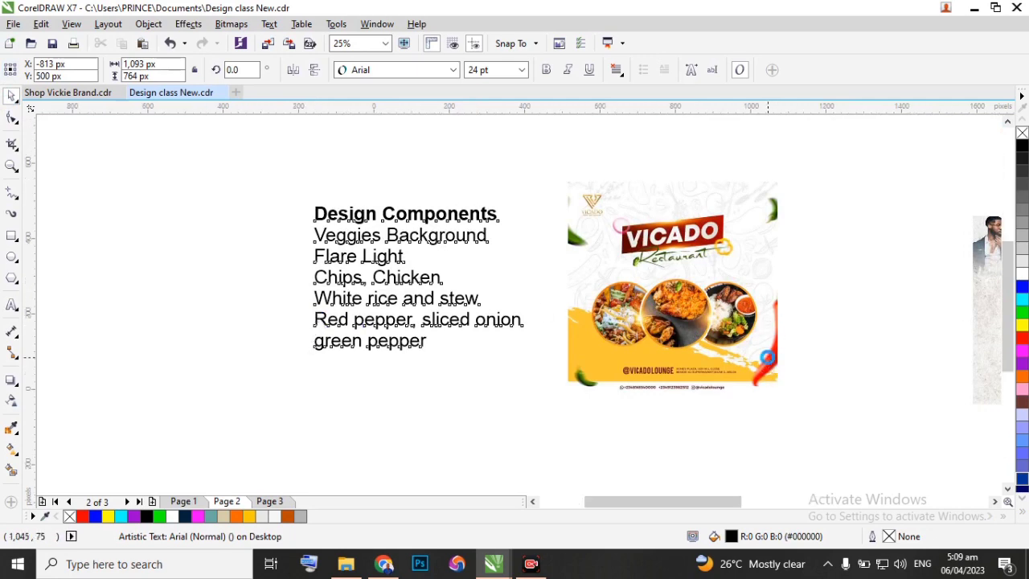
pyautogui.scroll(1, 768, 366)
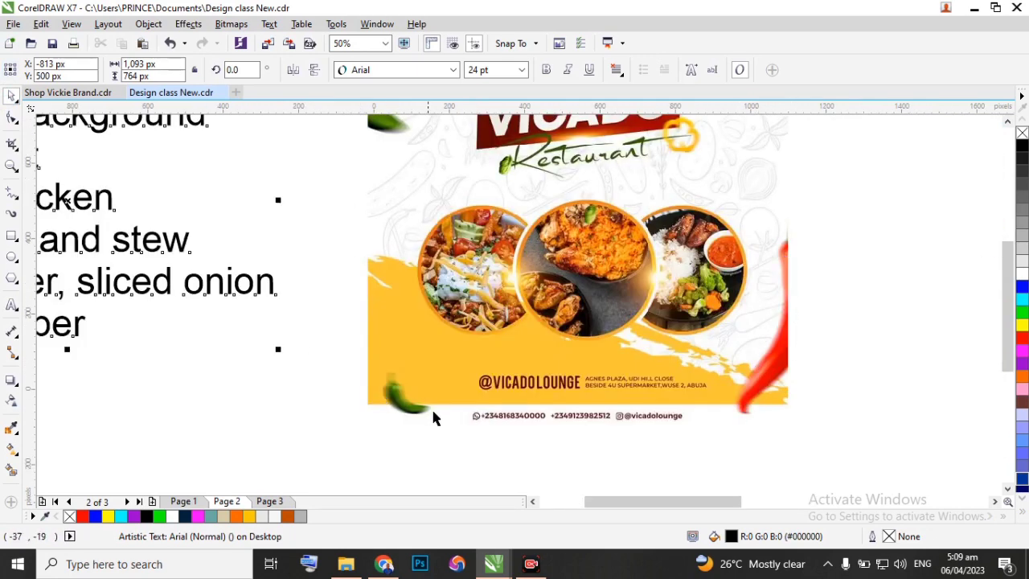
pyautogui.scroll(-1, 428, 335)
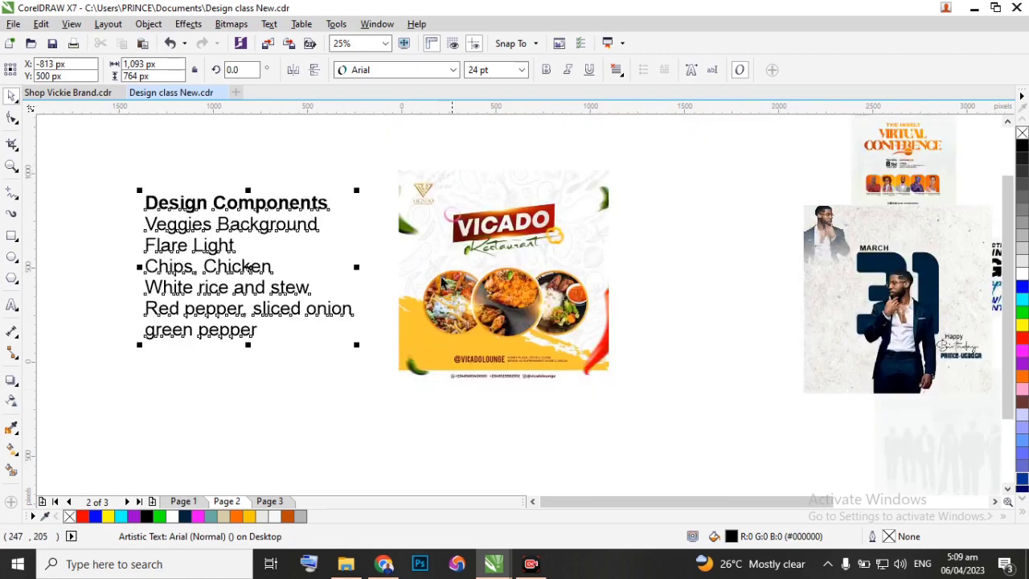
pyautogui.scroll(-1, 651, 203)
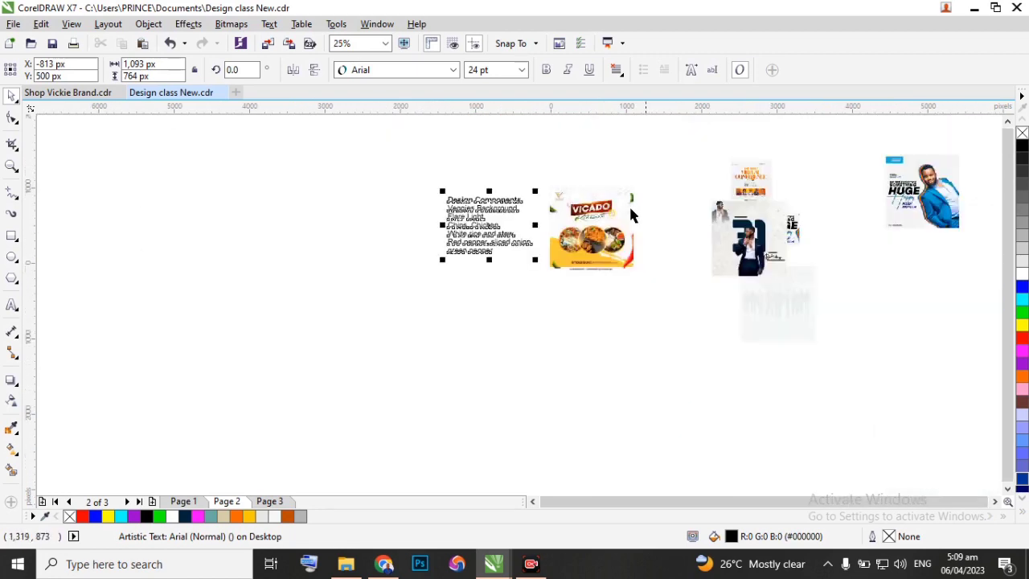
pyautogui.scroll(2, 452, 224)
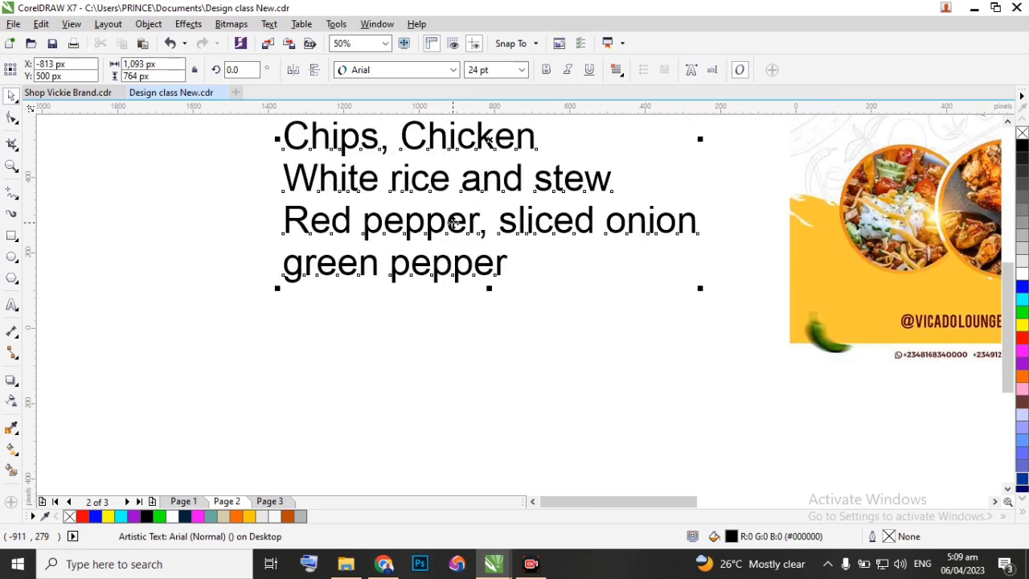
pyautogui.scroll(-1, 444, 250)
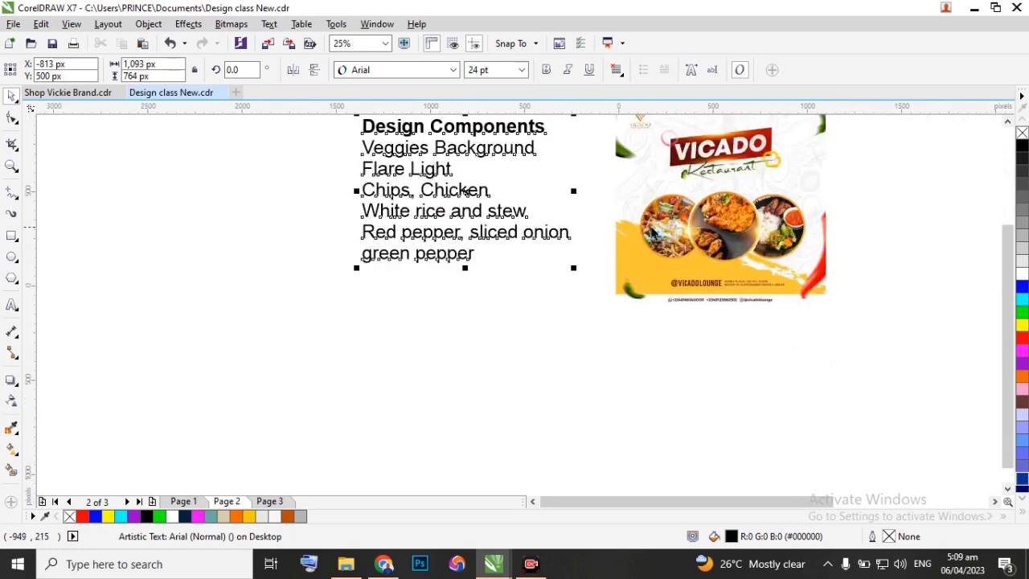
pyautogui.scroll(2, 750, 262)
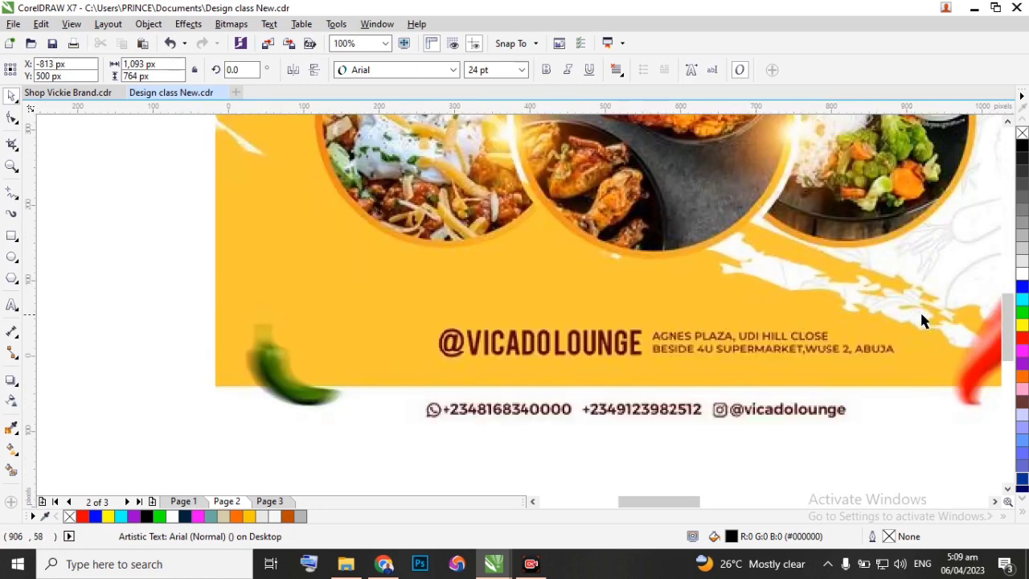
pyautogui.scroll(-1, 965, 350)
pyautogui.scroll(-1, 451, 287)
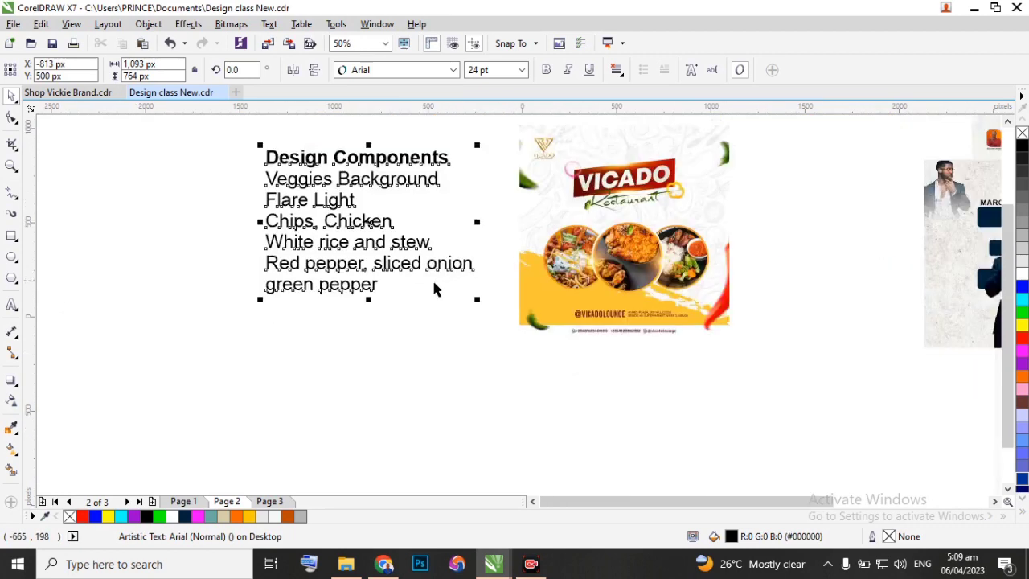
# Add the line "Yellow background (rough)" below "green pepper" in the Design Components list and deselect the text.
pyautogui.doubleClick(378, 285)
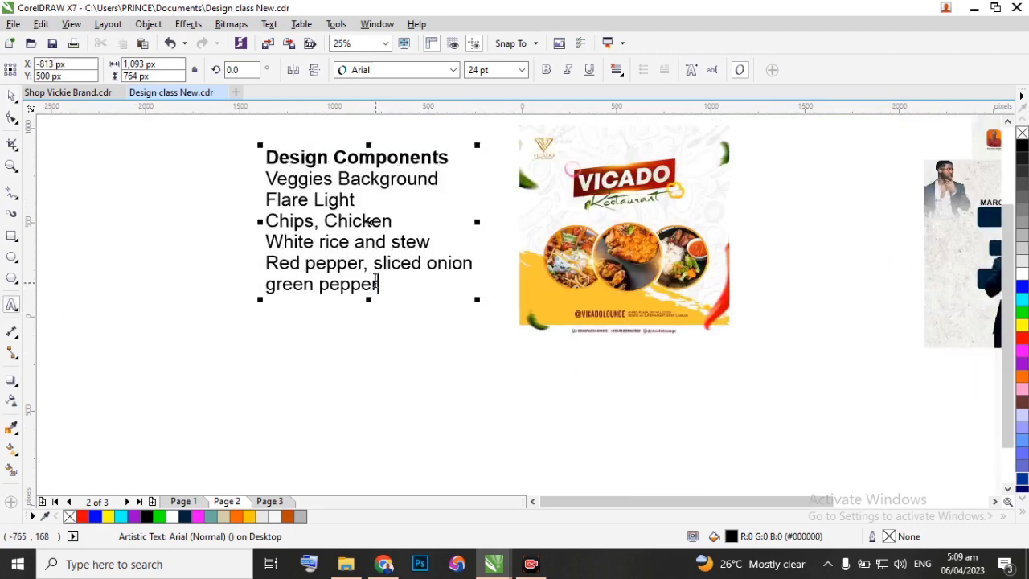
pyautogui.press('Return')
pyautogui.write('Y')
pyautogui.press('BackSpace')
pyautogui.press('BackSpace')
pyautogui.write('Ba')
pyautogui.press('BackSpace')
pyautogui.press('BackSpace')
pyautogui.write('Yellow b')
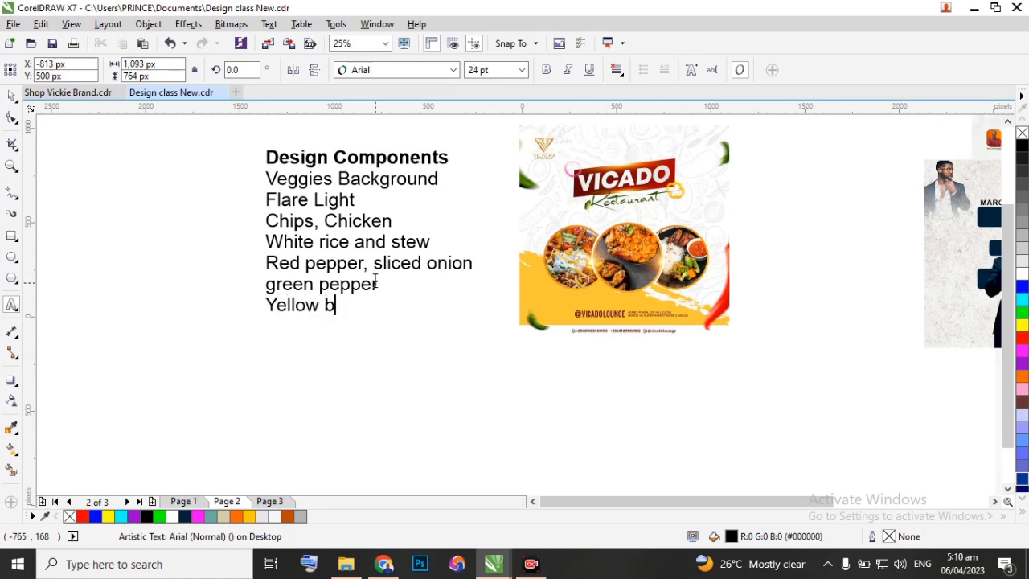
pyautogui.write('ackground')
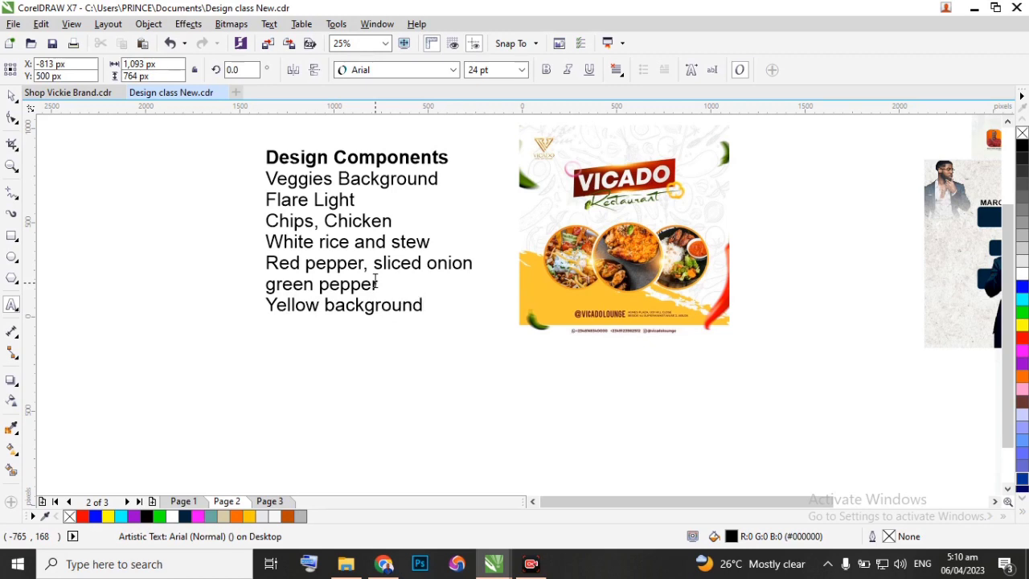
pyautogui.write(' (rough')
pyautogui.click(12, 95)
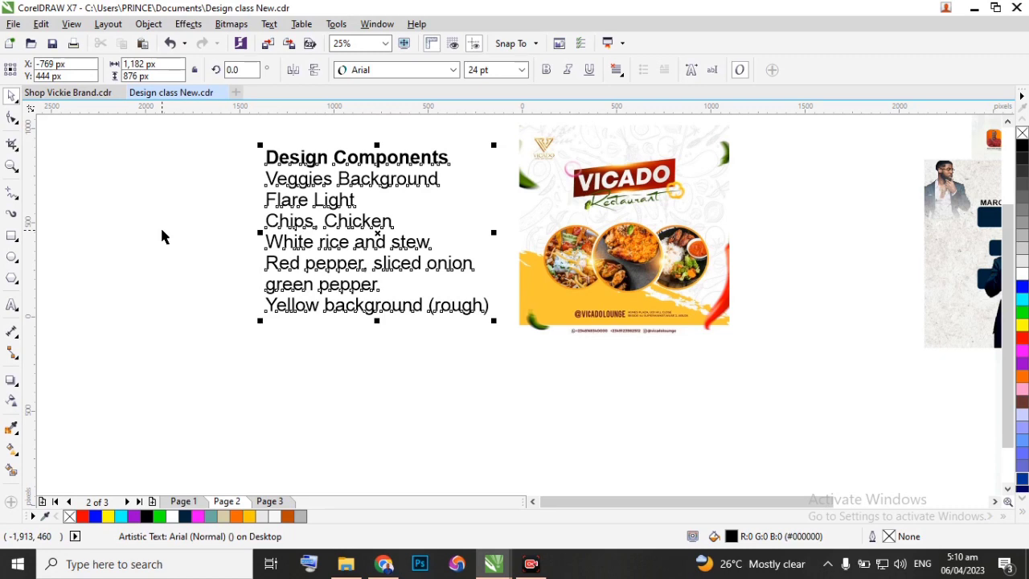
pyautogui.click(161, 235)
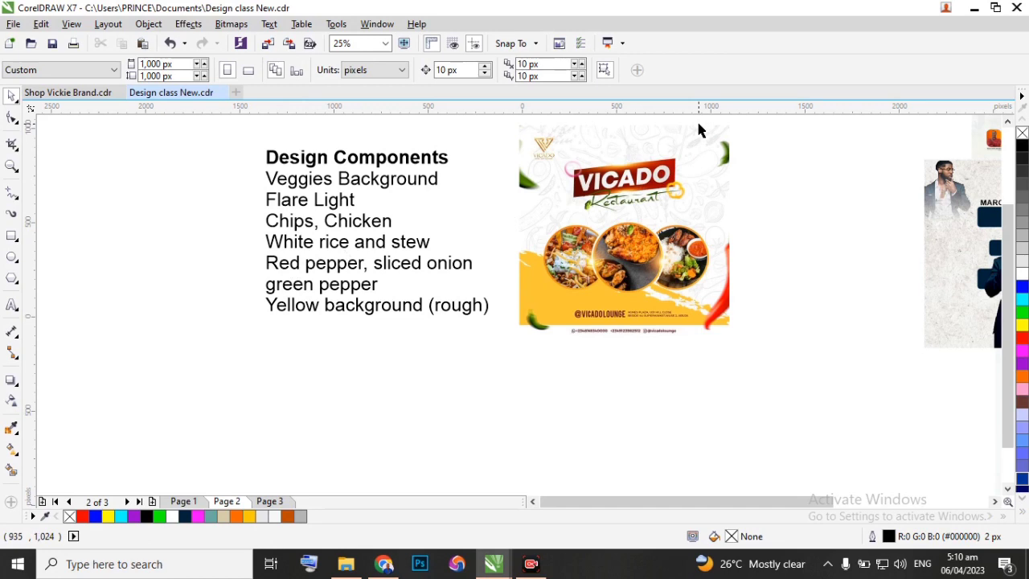
# Create the artistic text "VICADO" in the empty area beside the flyer, opposite the components list.
pyautogui.scroll(1, 699, 131)
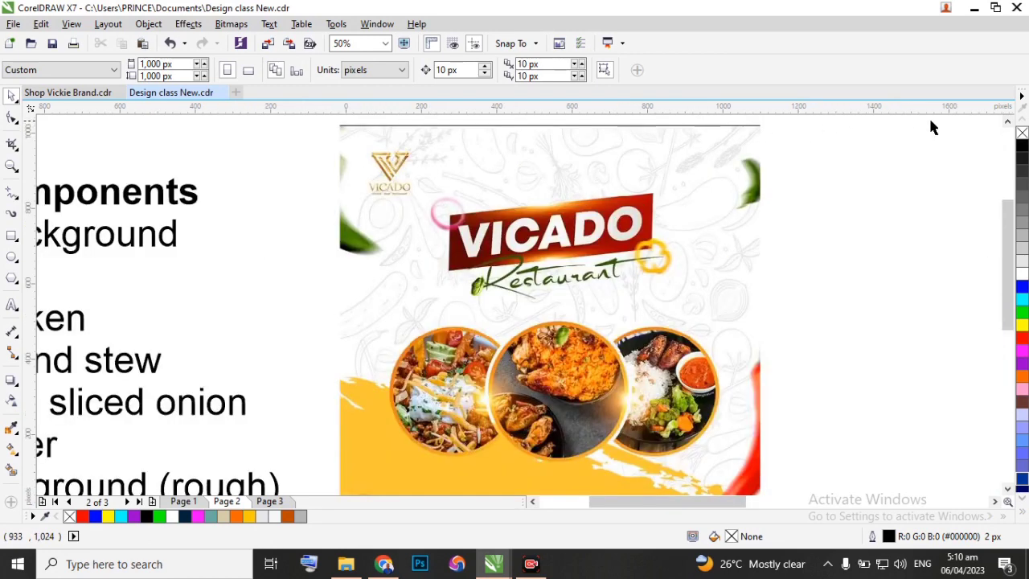
pyautogui.moveTo(1008, 225); pyautogui.dragTo(1010, 237)
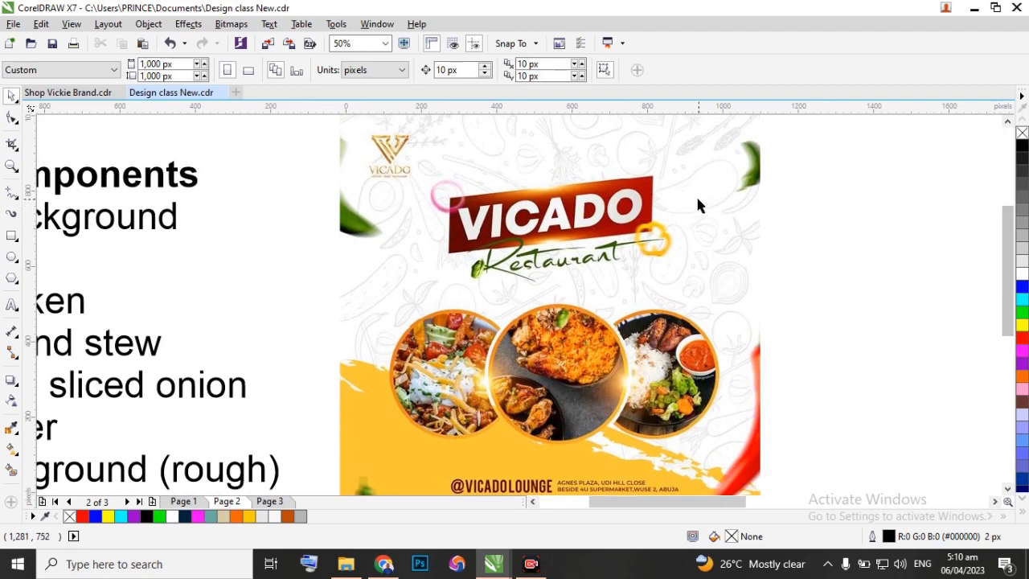
pyautogui.scroll(-1, 680, 206)
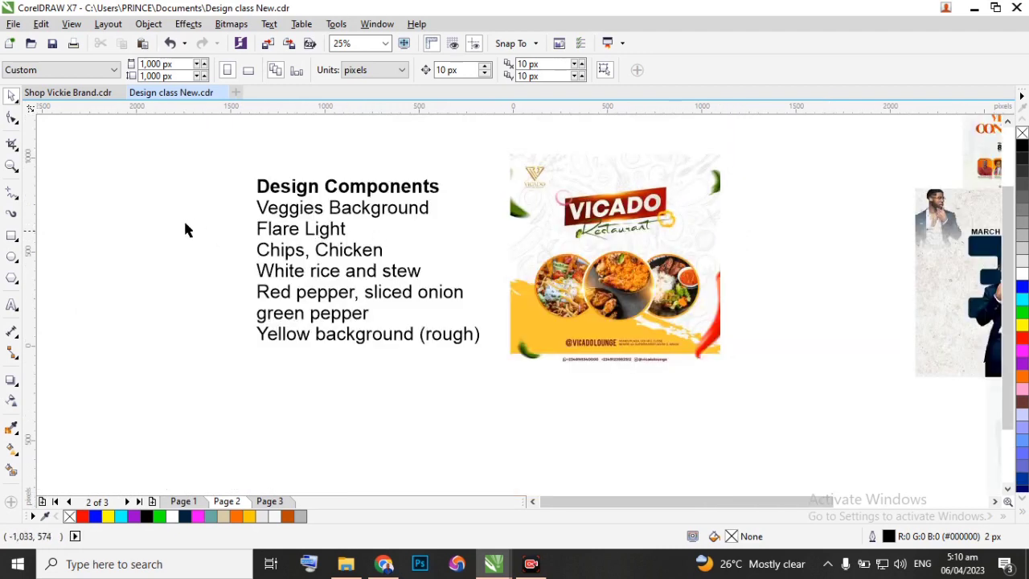
pyautogui.click(12, 305)
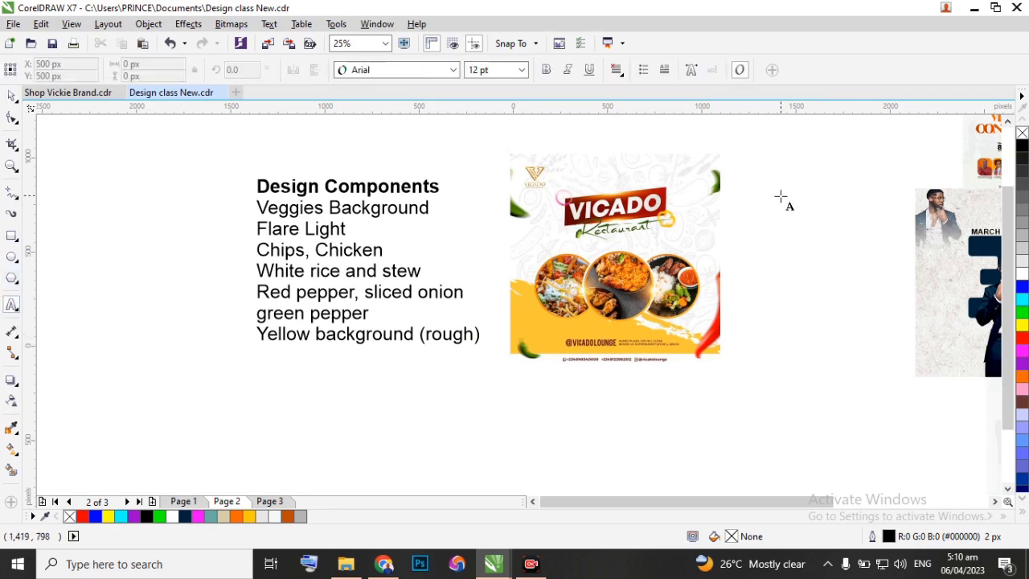
pyautogui.scroll(1, 800, 167)
pyautogui.click(716, 191)
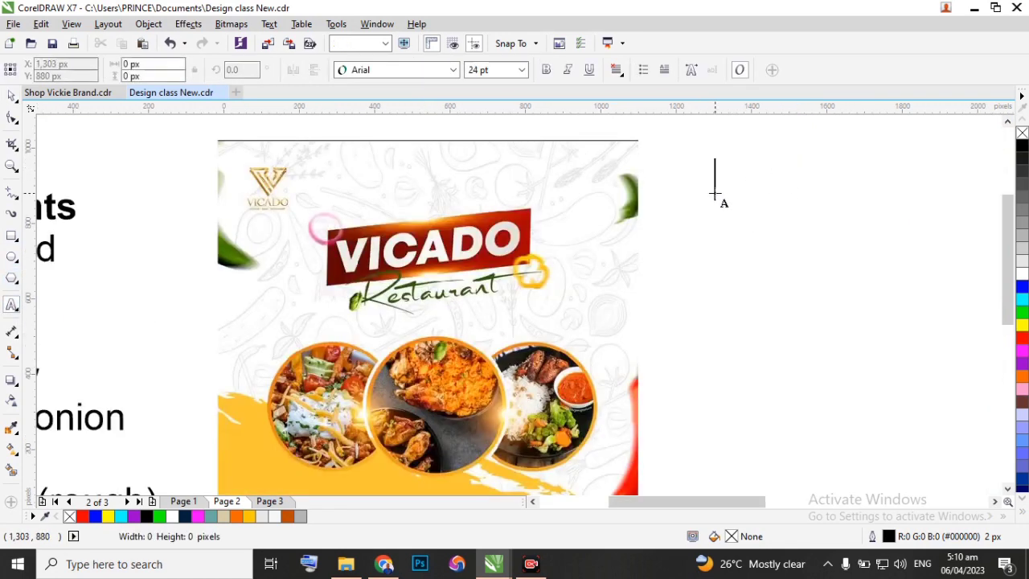
pyautogui.write('VI')
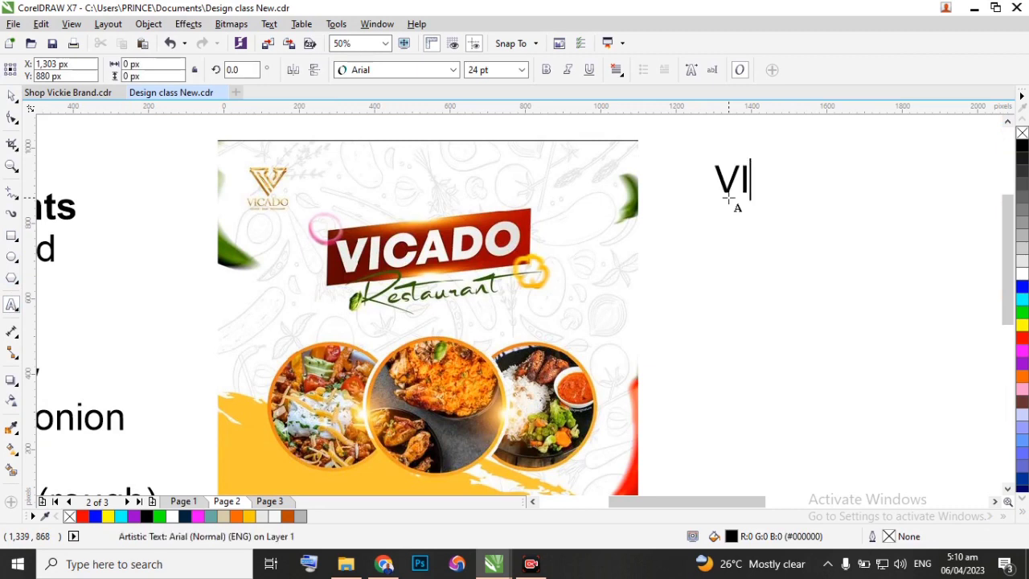
pyautogui.write('CADO')
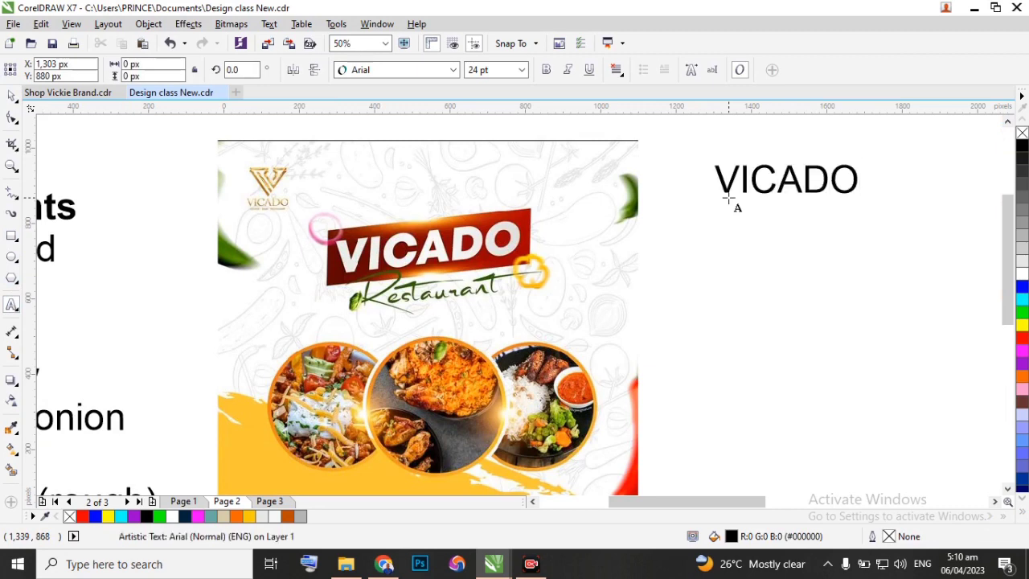
pyautogui.press('Escape')
# Create the artistic text "Restaurant" just below "VICADO" in the empty area beside the flyer.
pyautogui.click(730, 233)
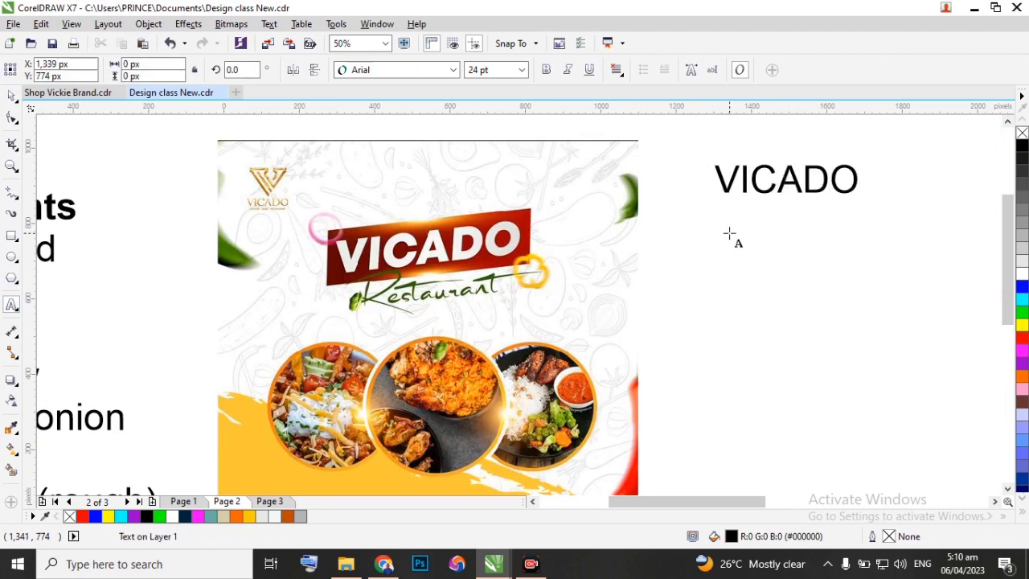
pyautogui.write('Rest')
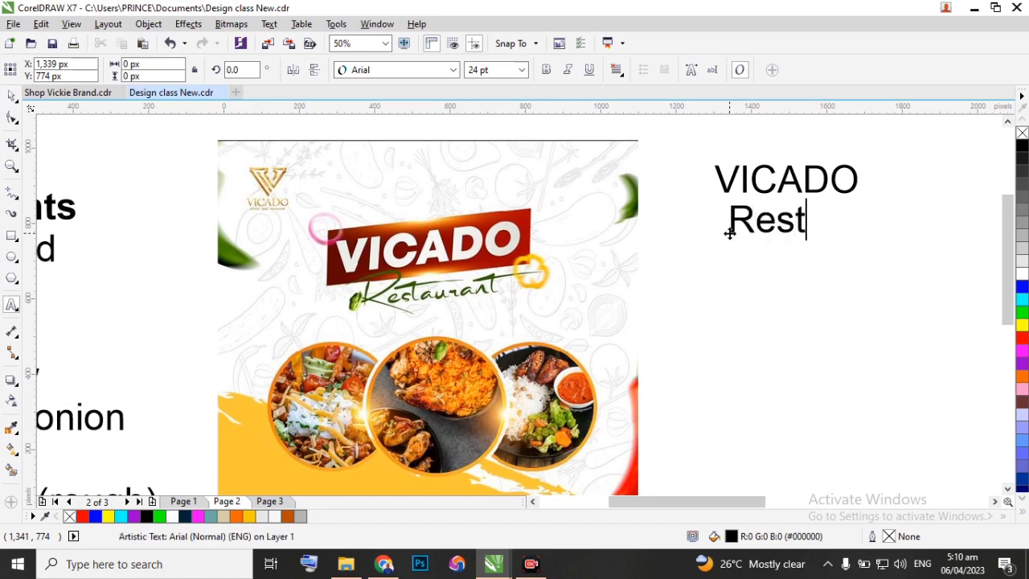
pyautogui.write('au')
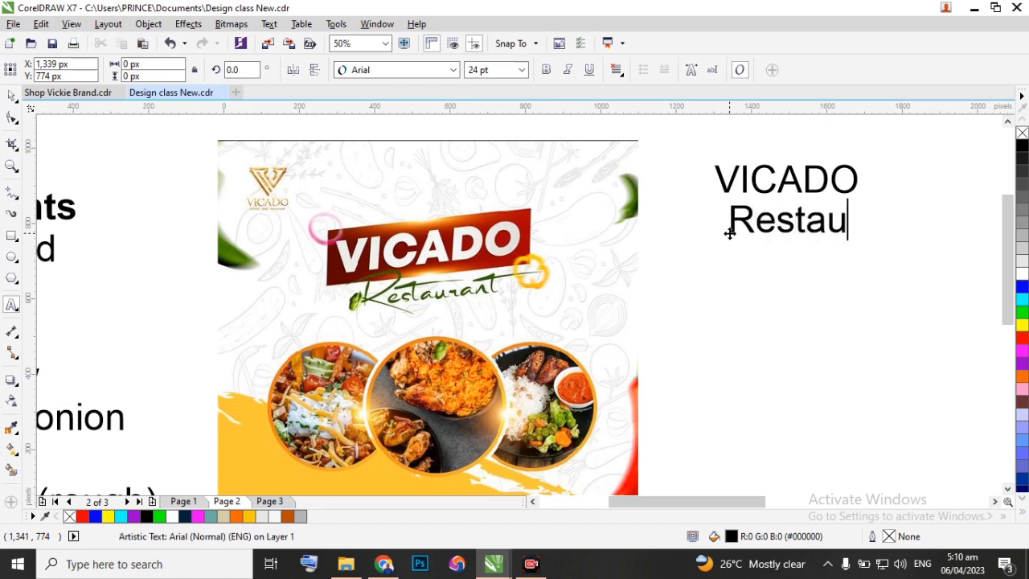
pyautogui.write('ra')
pyautogui.write('t')
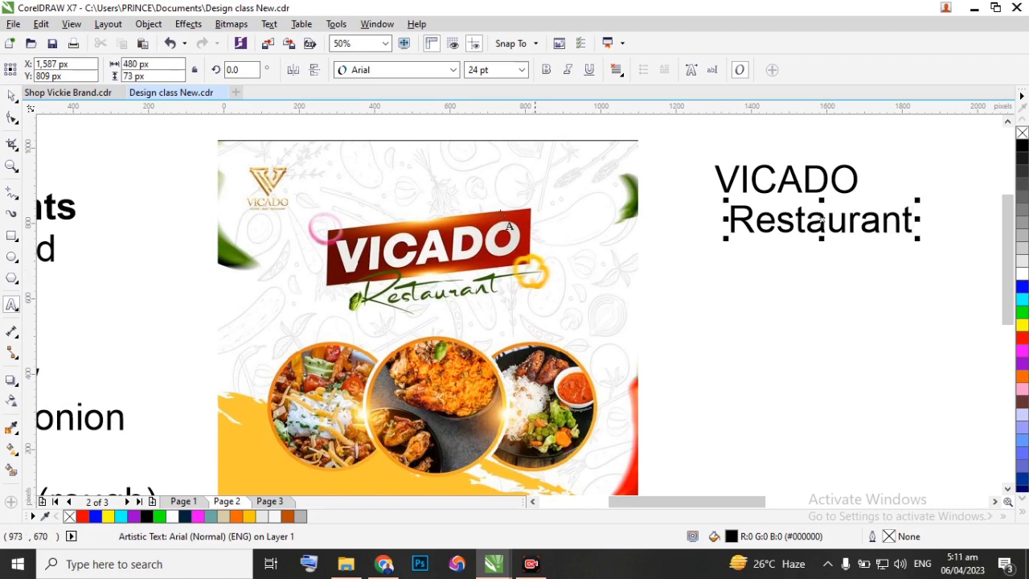
pyautogui.scroll(-1, 500, 219)
pyautogui.scroll(1, 480, 382)
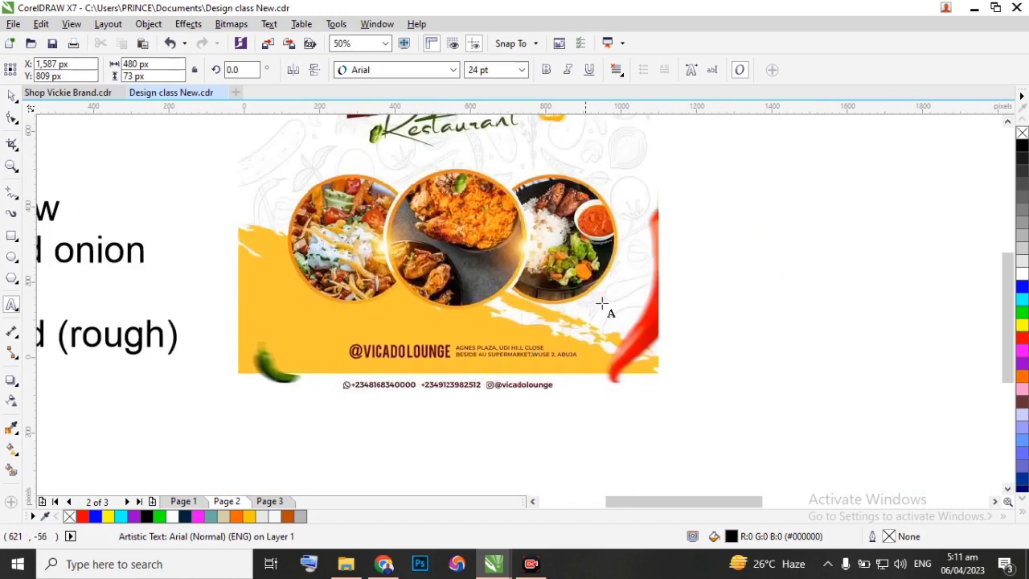
pyautogui.click(785, 207)
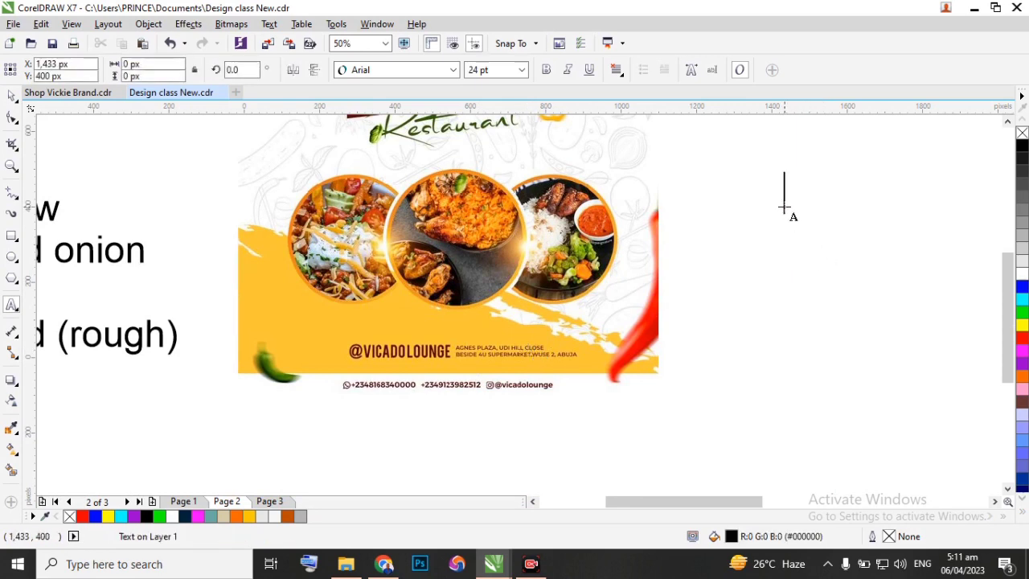
pyautogui.write('@')
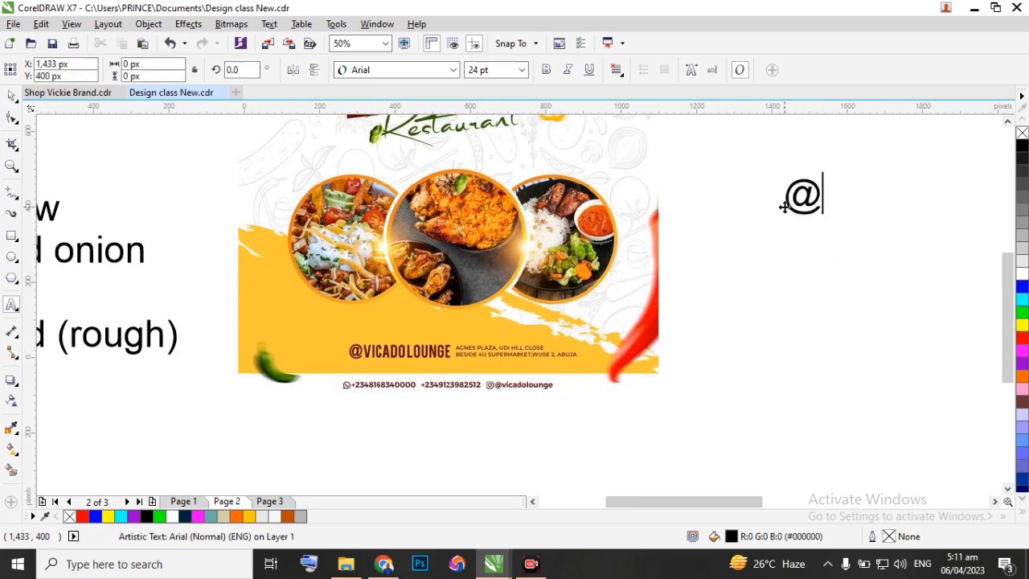
pyautogui.write('v')
pyautogui.press('BackSpace')
pyautogui.write('V')
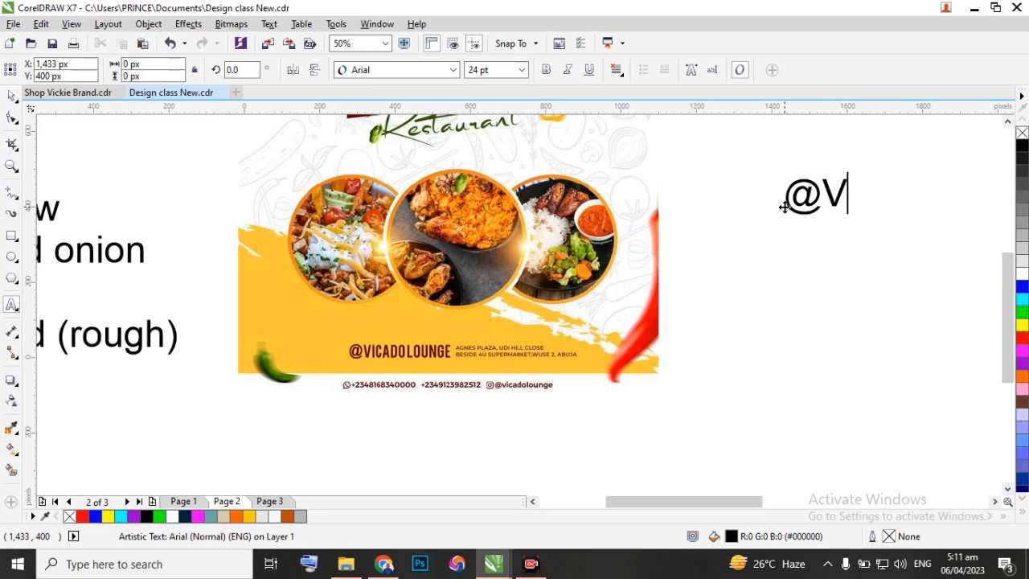
pyautogui.write('ICADOLOUNGE')
pyautogui.press('Escape')
pyautogui.click(650, 266)
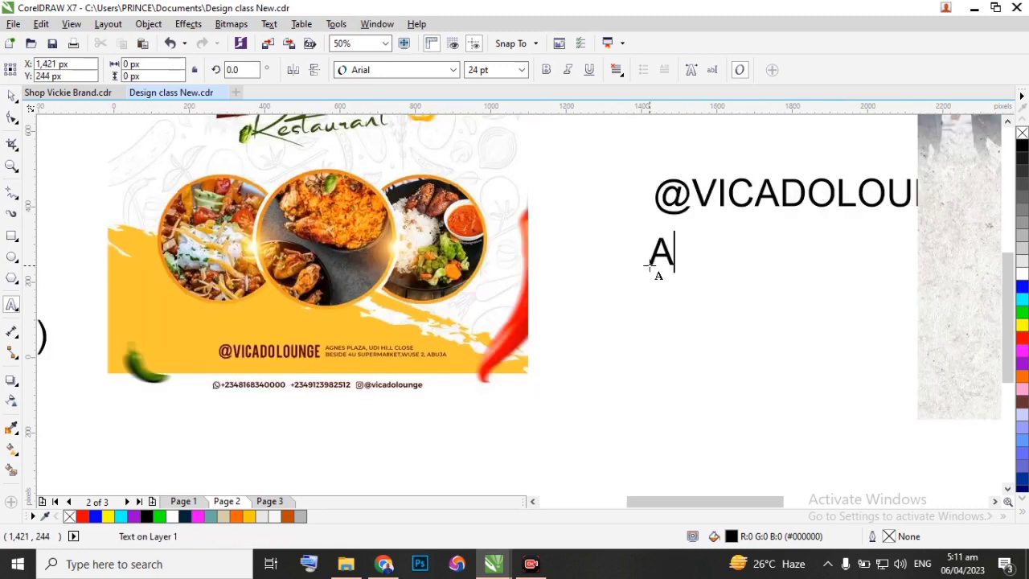
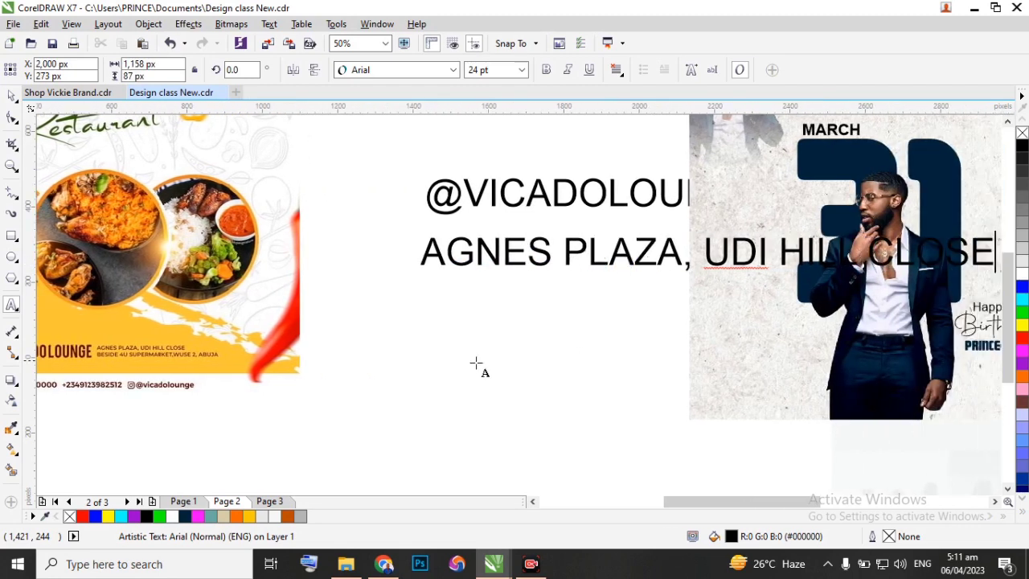
# Retype the second line of the flyer's address in capitals as separate artistic text below the first address line.
pyautogui.click(371, 308)
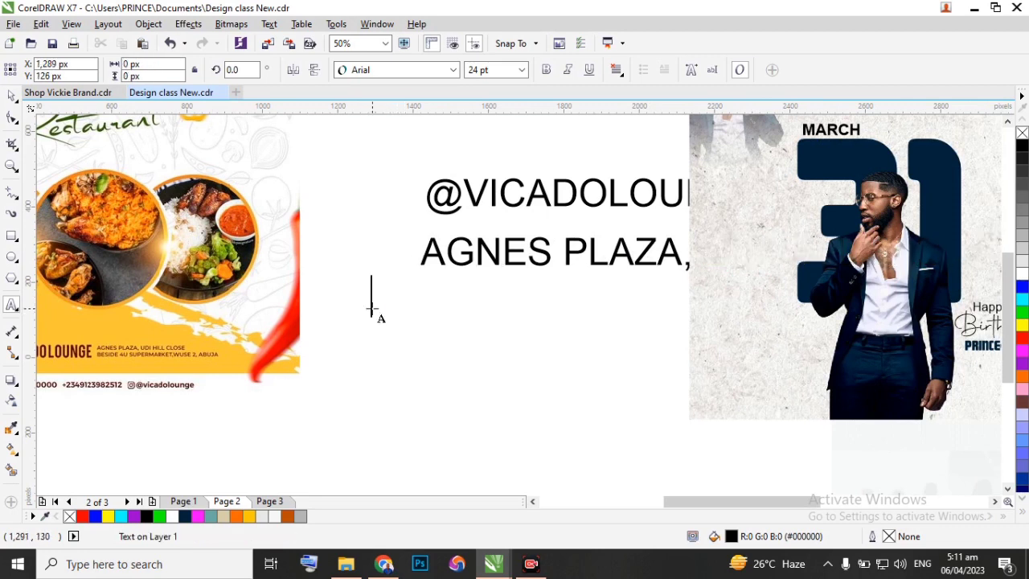
pyautogui.write('BESID')
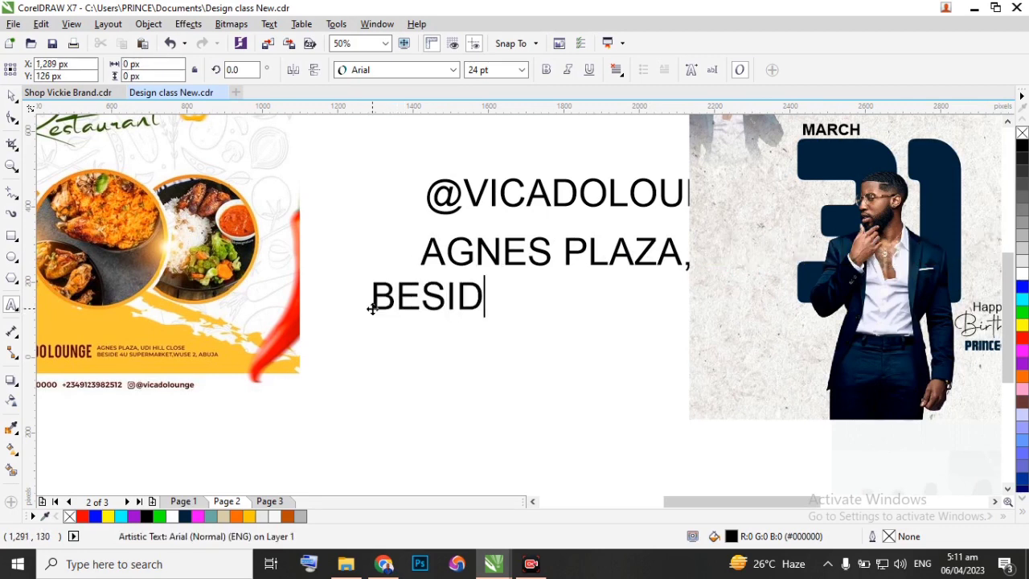
pyautogui.write('E 4')
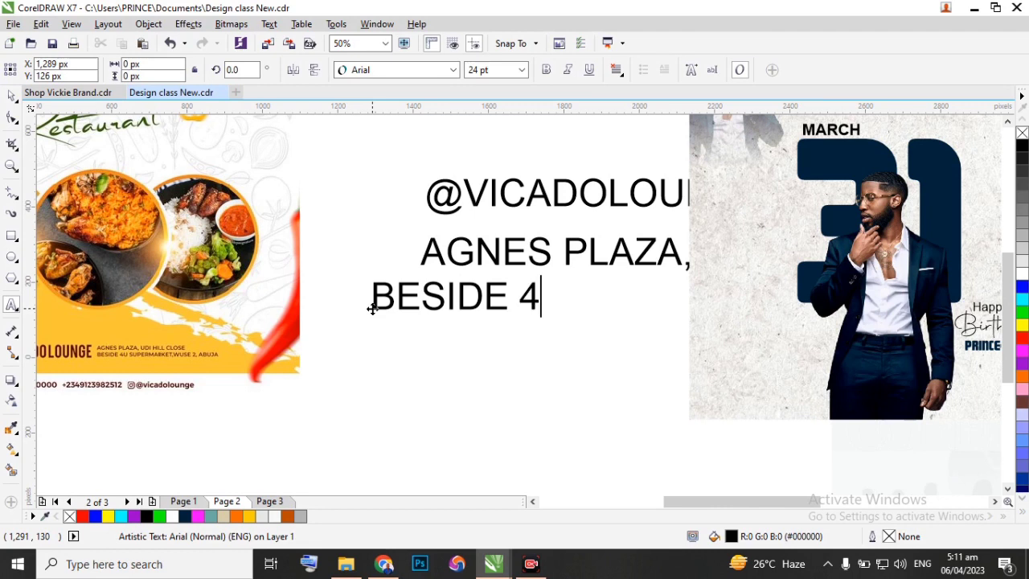
pyautogui.write('U SUPER')
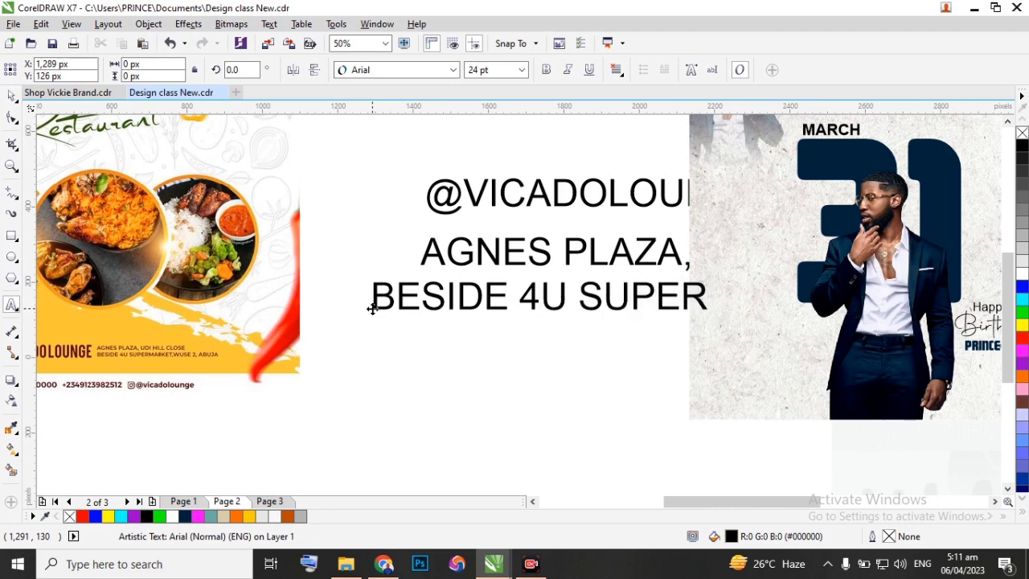
pyautogui.write('MA')
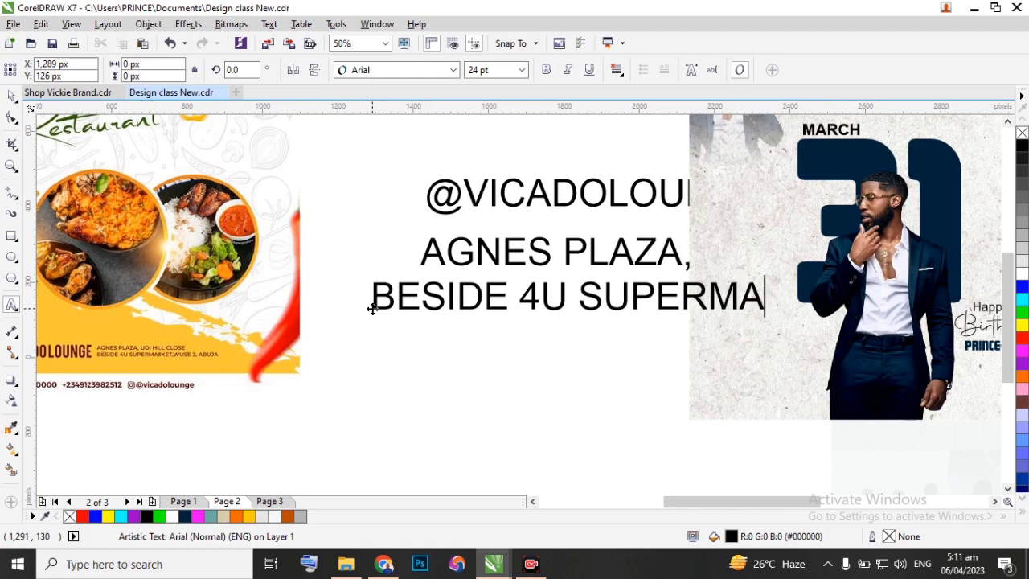
pyautogui.write('RK')
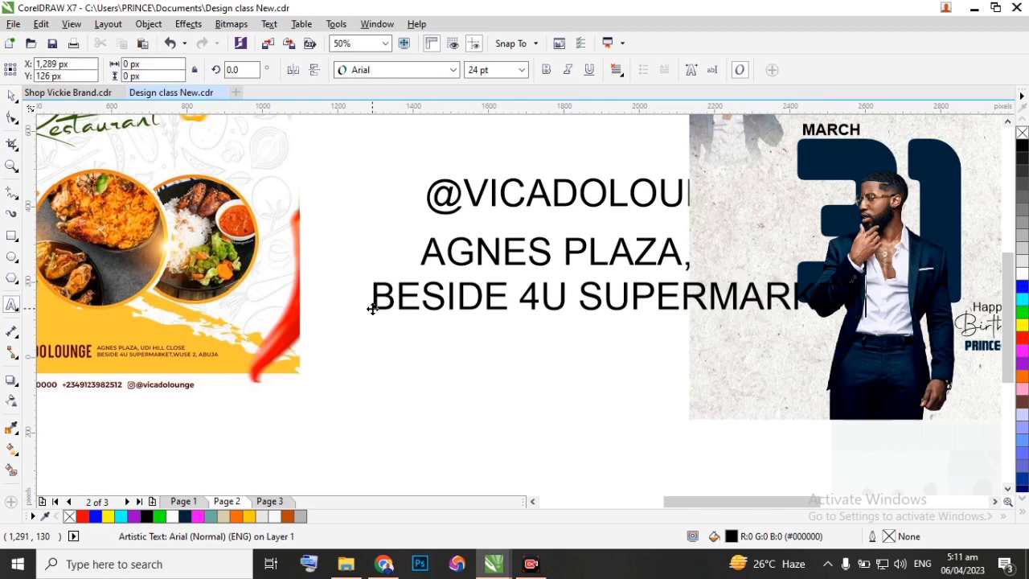
pyautogui.write('ET, WUSE')
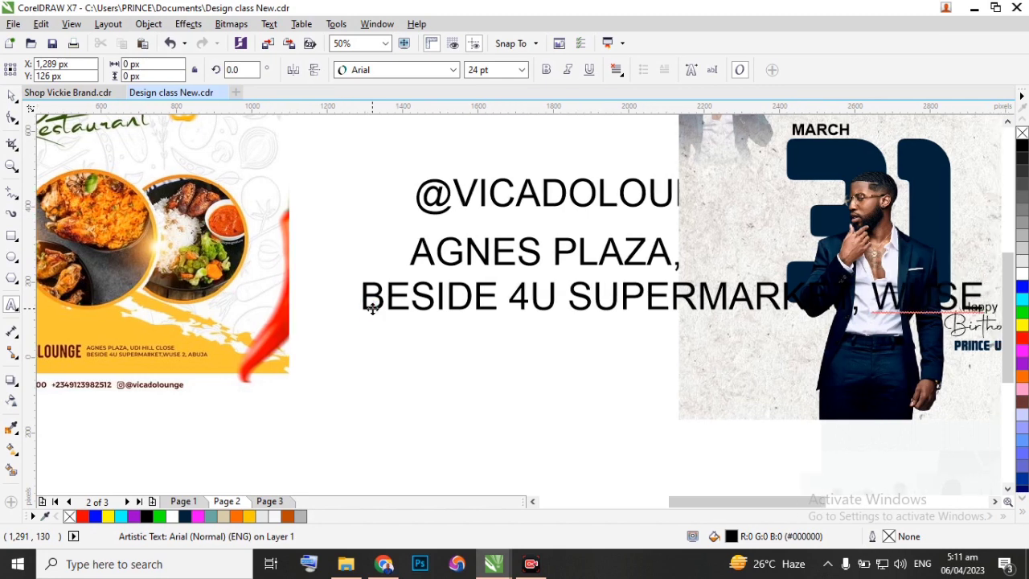
pyautogui.write(' 2, ')
pyautogui.write('ABUJA')
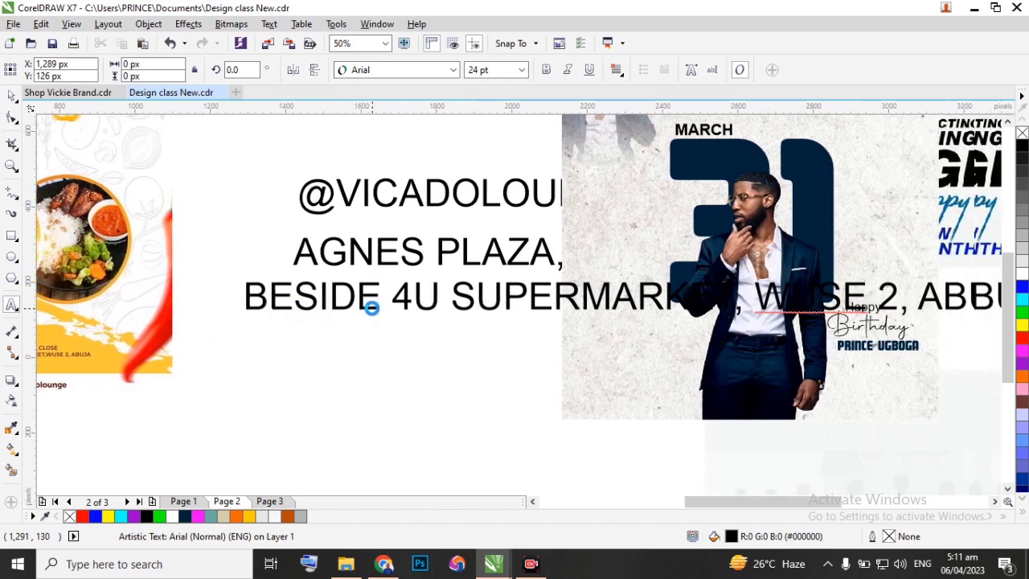
# Clear the March 31 birthday design, the faded silhouette image and the conference flyer away from the retyped text.
pyautogui.scroll(-1, 429, 282)
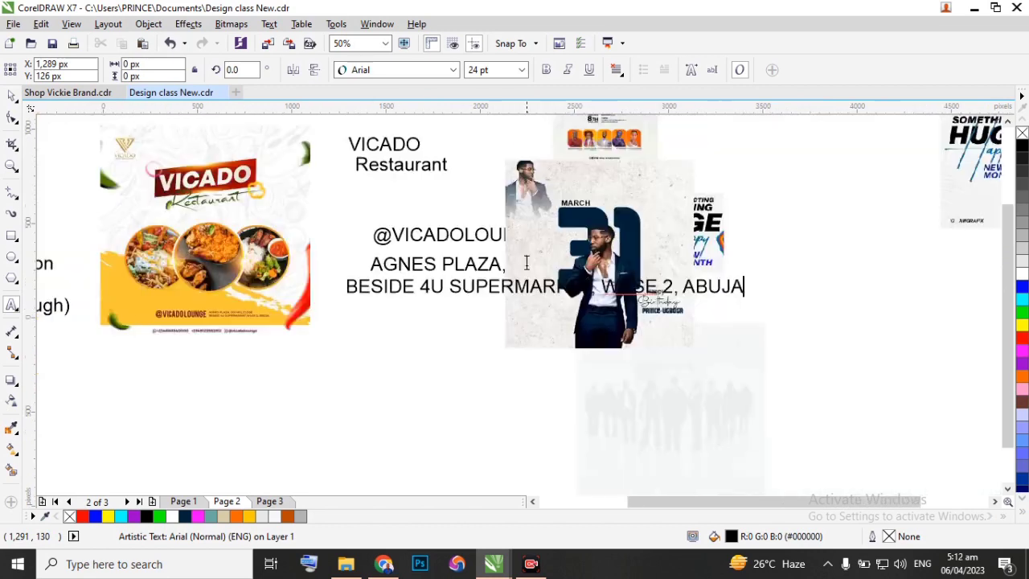
pyautogui.click(12, 97)
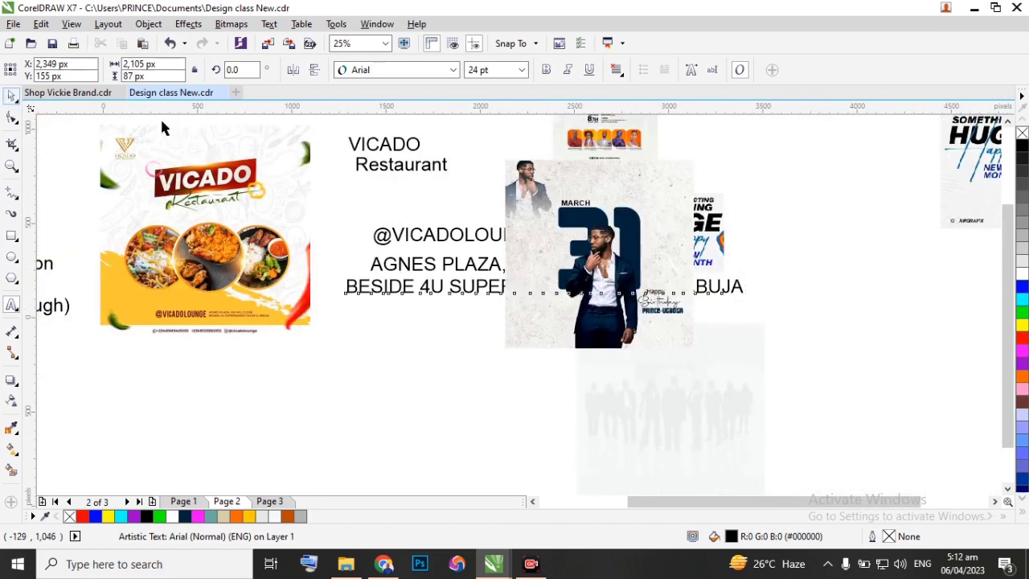
pyautogui.moveTo(602, 224); pyautogui.dragTo(880, 222)
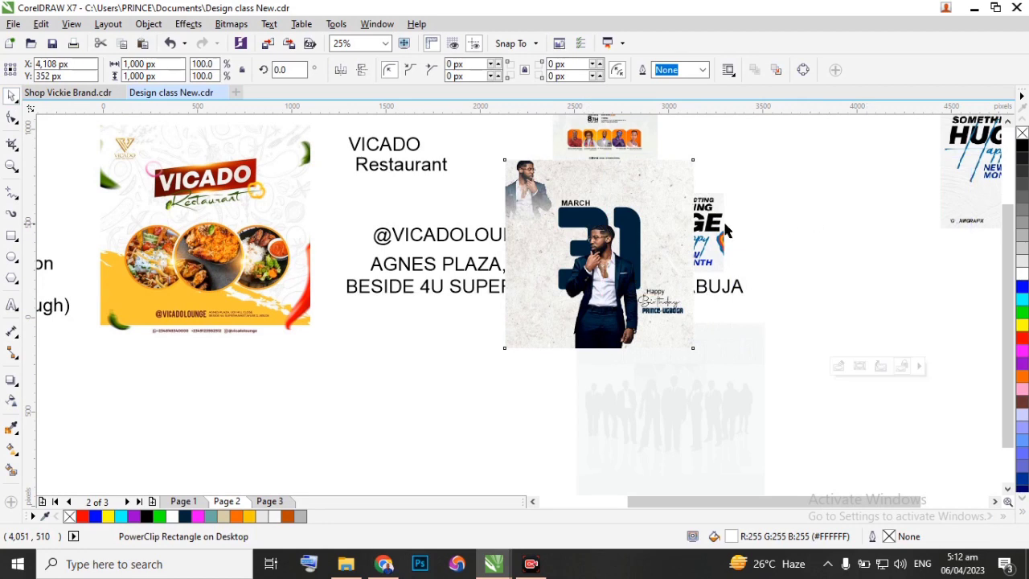
pyautogui.click(690, 407)
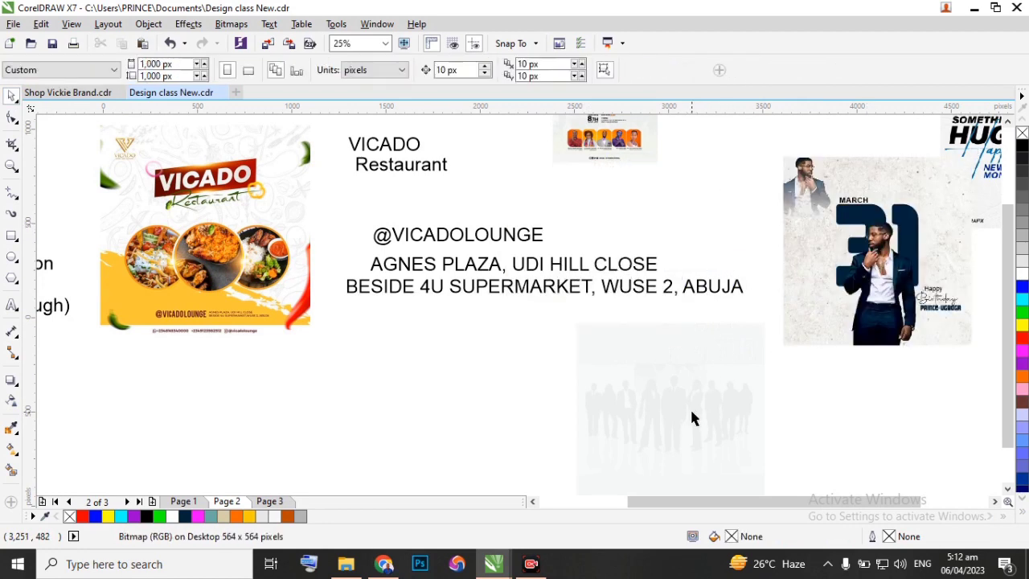
pyautogui.moveTo(615, 151); pyautogui.dragTo(832, 145)
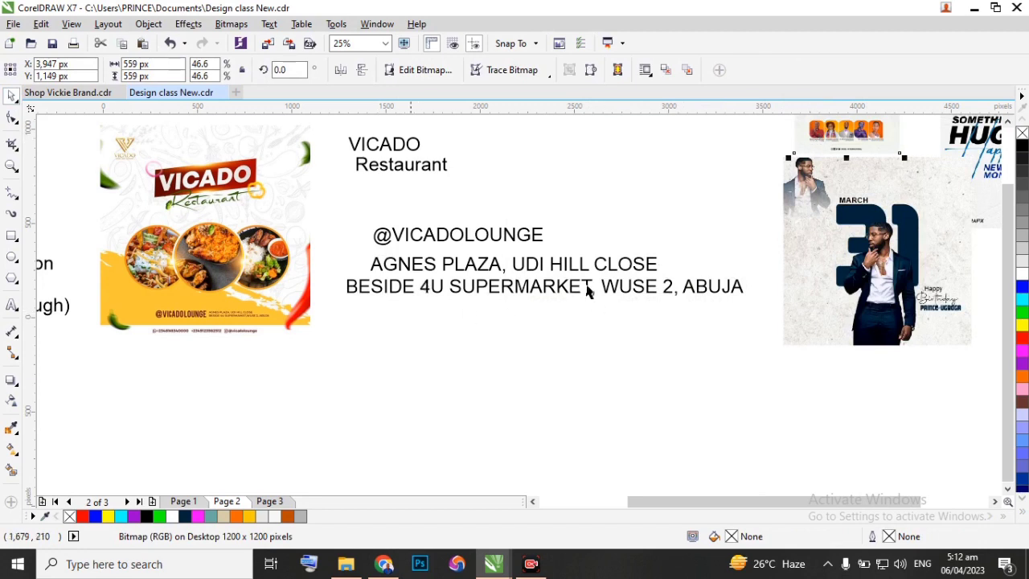
pyautogui.moveTo(756, 339); pyautogui.dragTo(339, 185)
pyautogui.press('l')
pyautogui.moveTo(456, 266); pyautogui.dragTo(426, 227)
pyautogui.moveTo(754, 272); pyautogui.dragTo(333, 128)
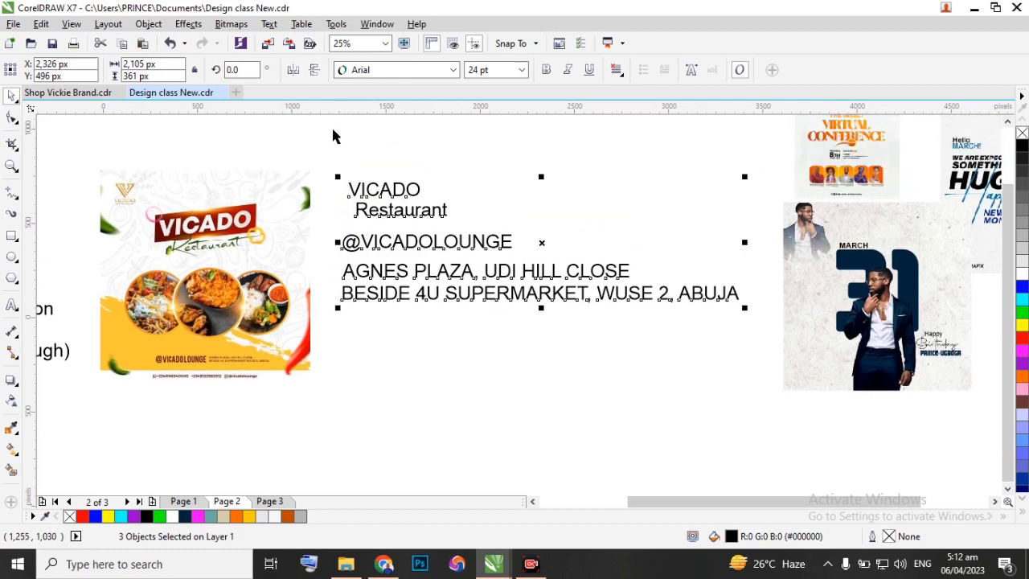
pyautogui.click(177, 402)
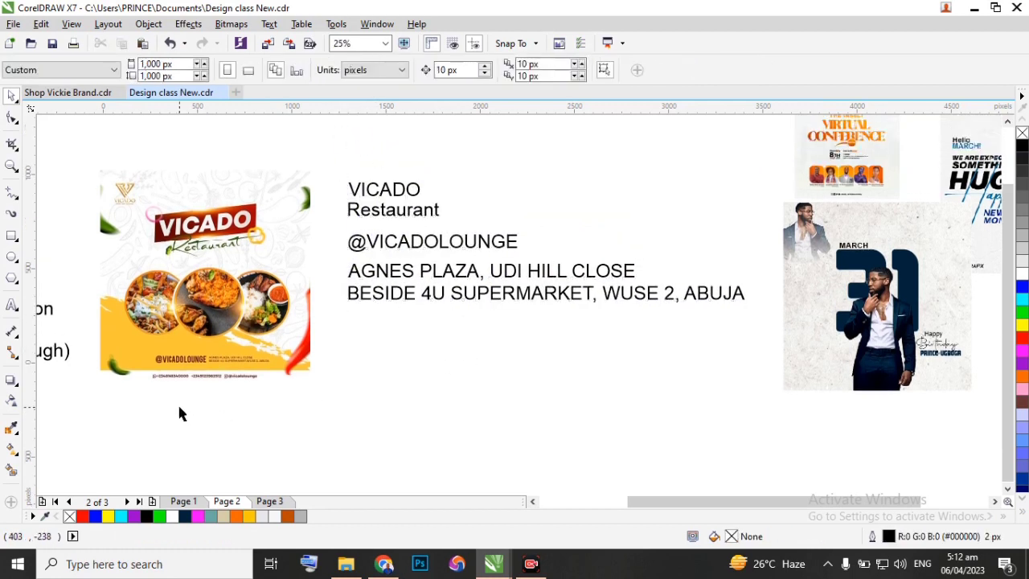
# Start a new line of artistic text below the flyer and retype the flyer's first contact phone number.
pyautogui.scroll(2, 177, 402)
pyautogui.click(12, 305)
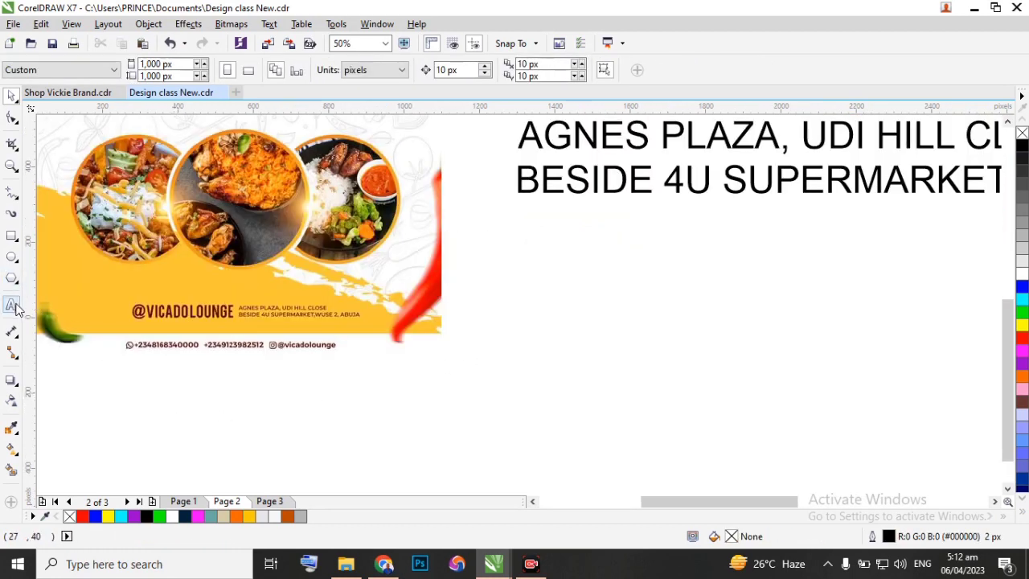
pyautogui.click(264, 411)
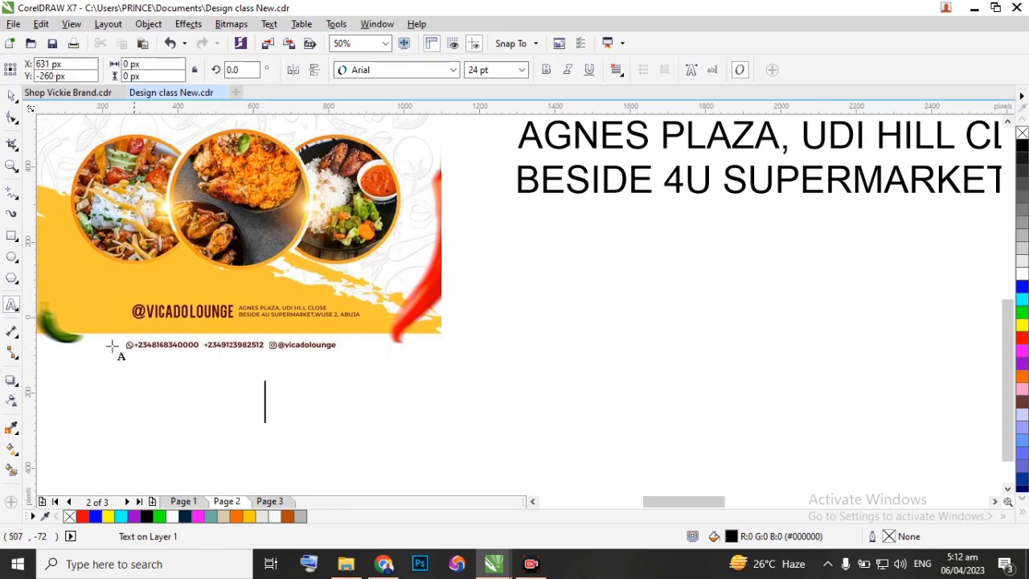
pyautogui.scroll(2, 117, 351)
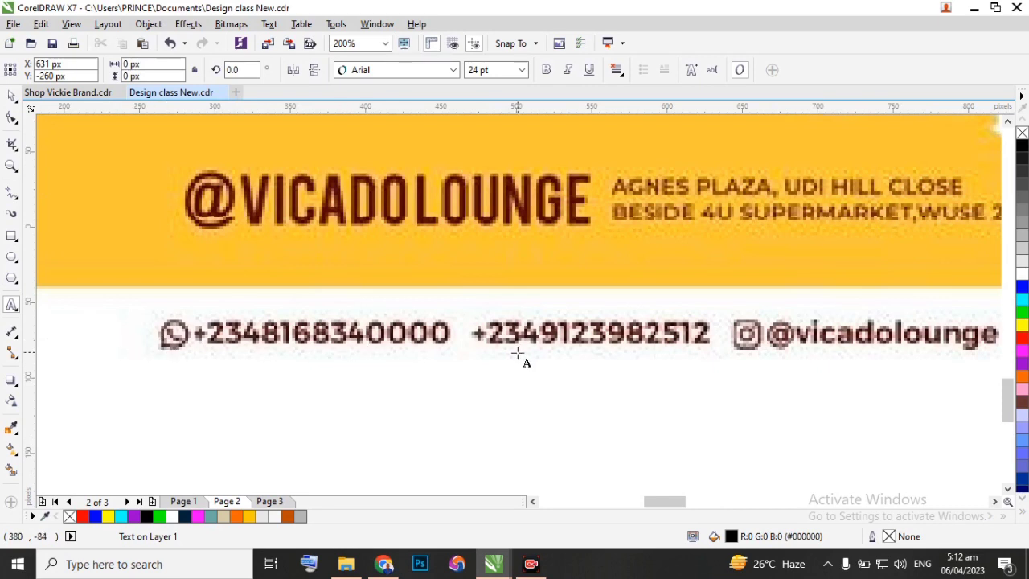
pyautogui.scroll(-1, 487, 347)
pyautogui.scroll(-1, 485, 343)
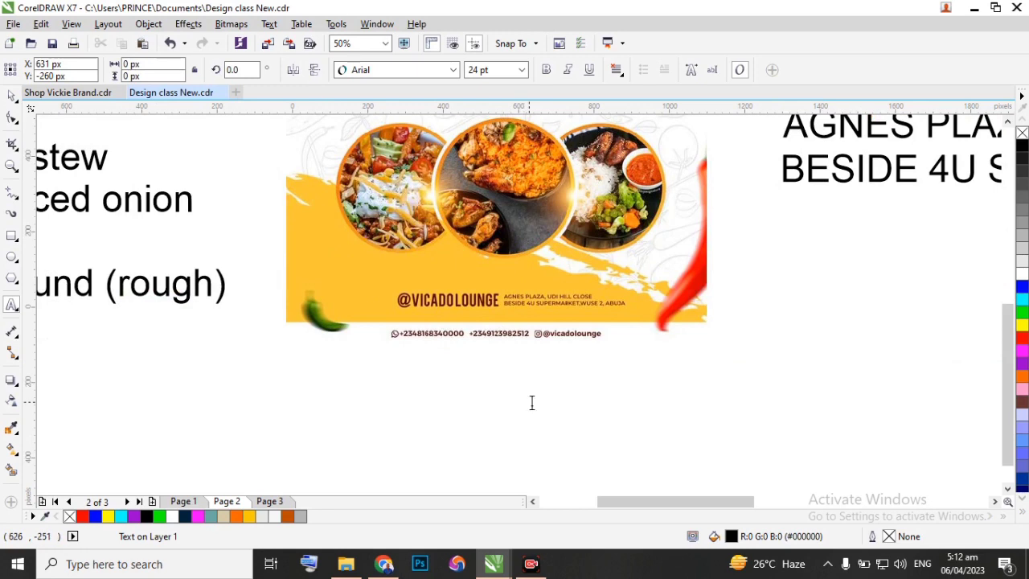
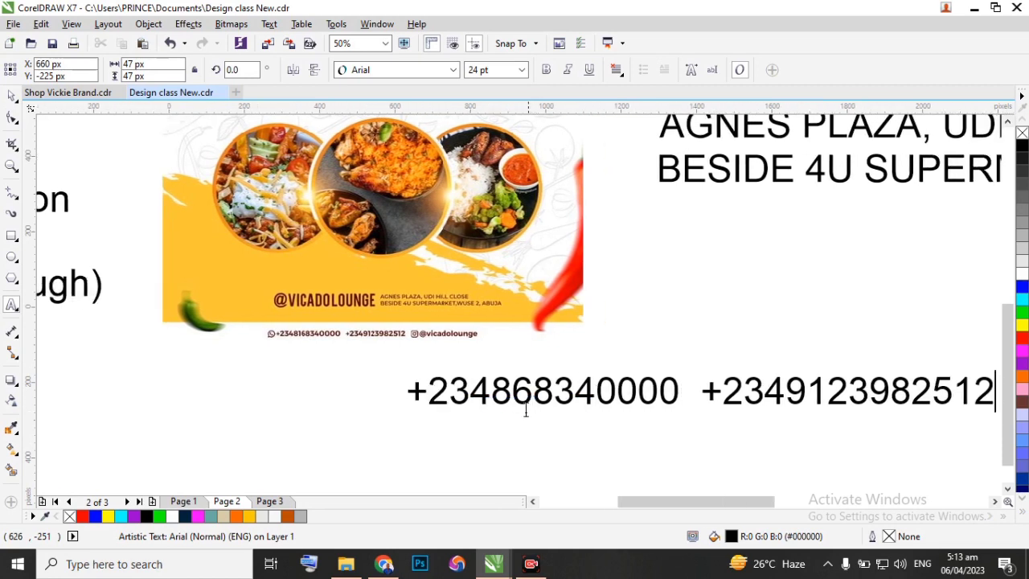
# Add the flyer's second contact phone number to the same text line, two spaces after the first number.
pyautogui.click(462, 457)
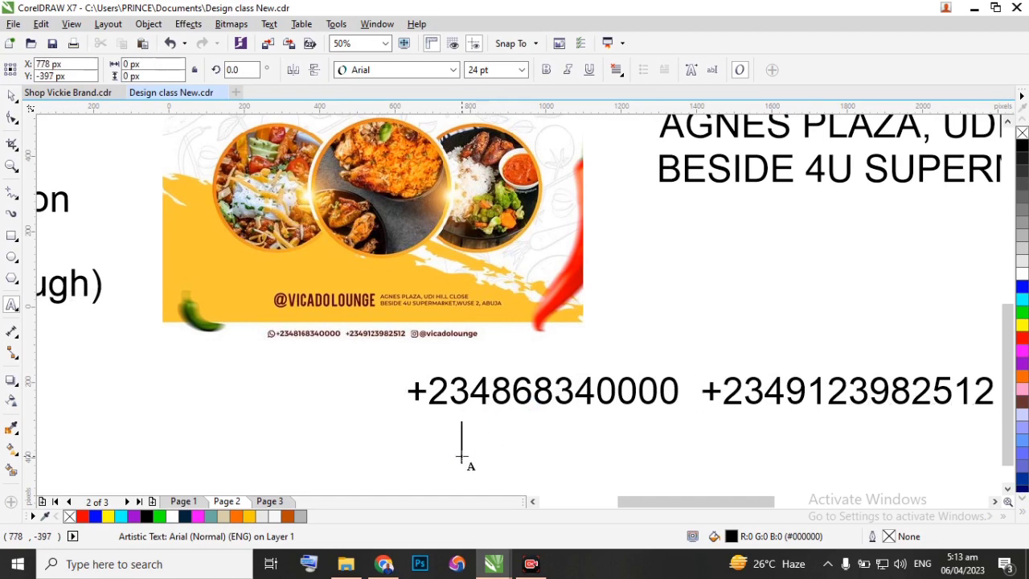
pyautogui.write('@')
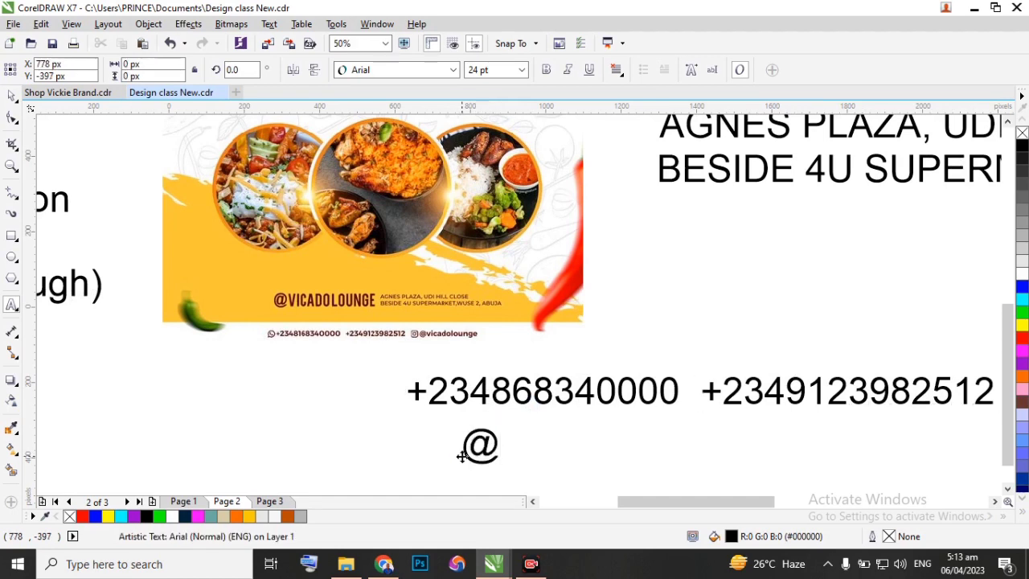
pyautogui.write('vicad')
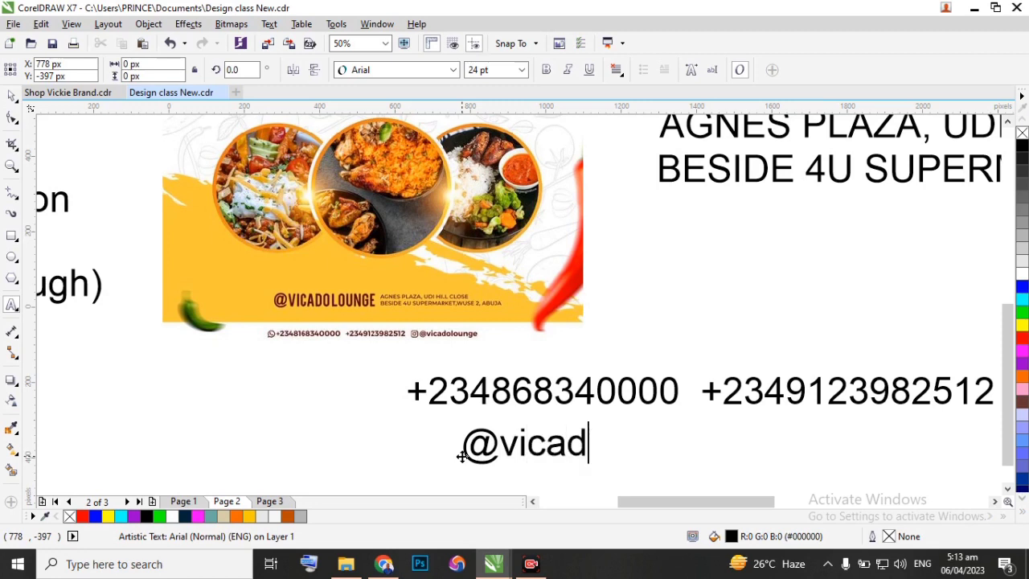
pyautogui.write('oloubge')
pyautogui.press('Escape')
# Left-align the phone number line with the Instagram handle, move both beneath the retyped address lines and deselect them.
pyautogui.scroll(-1, 432, 444)
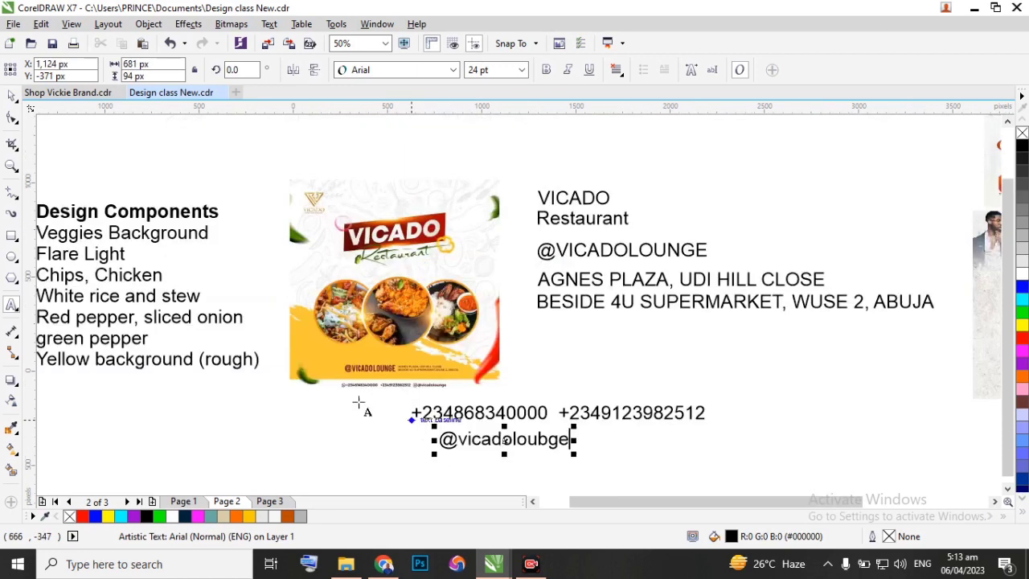
pyautogui.press('space')
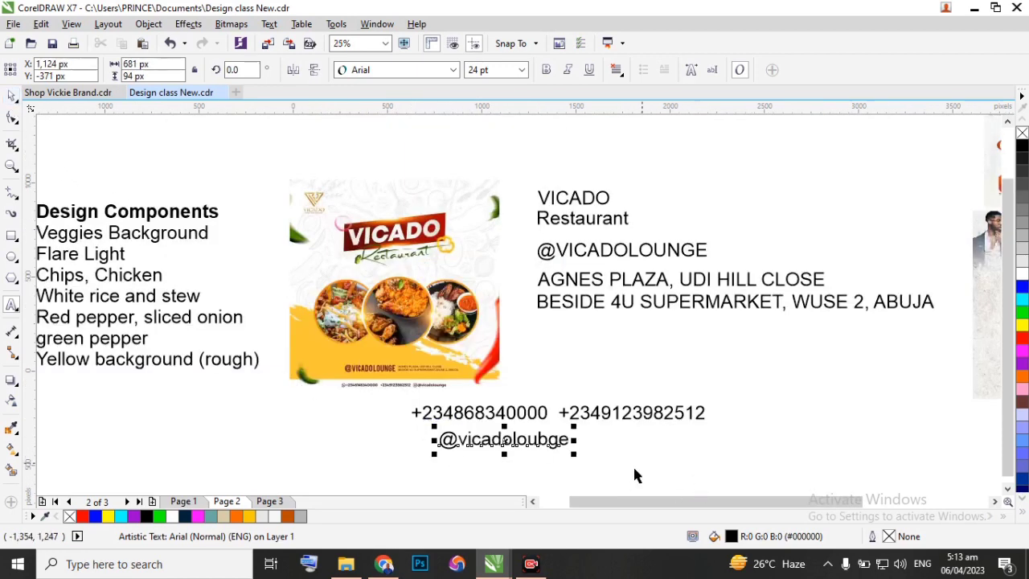
pyautogui.moveTo(370, 404); pyautogui.dragTo(748, 455)
pyautogui.press('l')
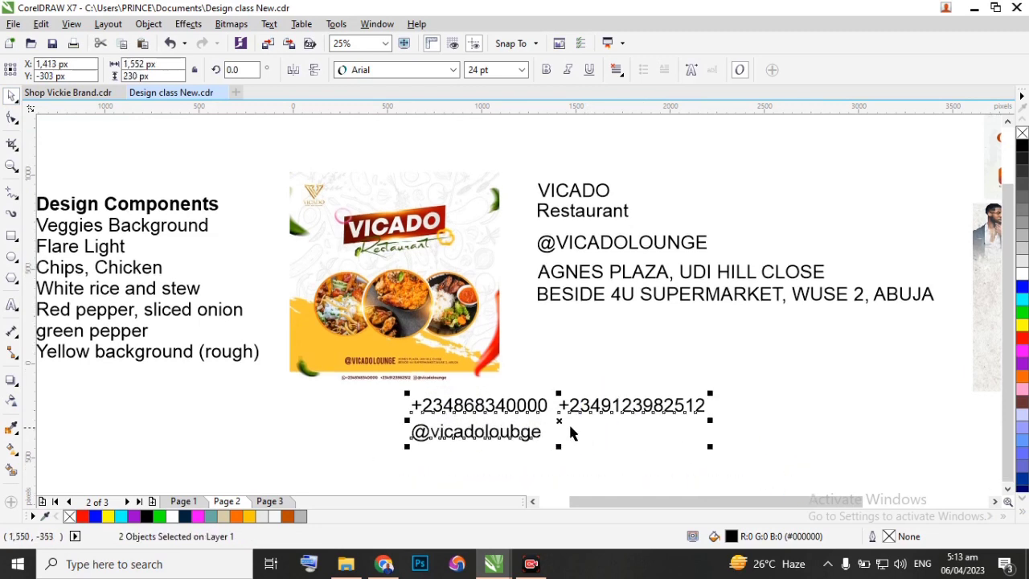
pyautogui.moveTo(558, 418); pyautogui.dragTo(682, 337)
pyautogui.click(677, 391)
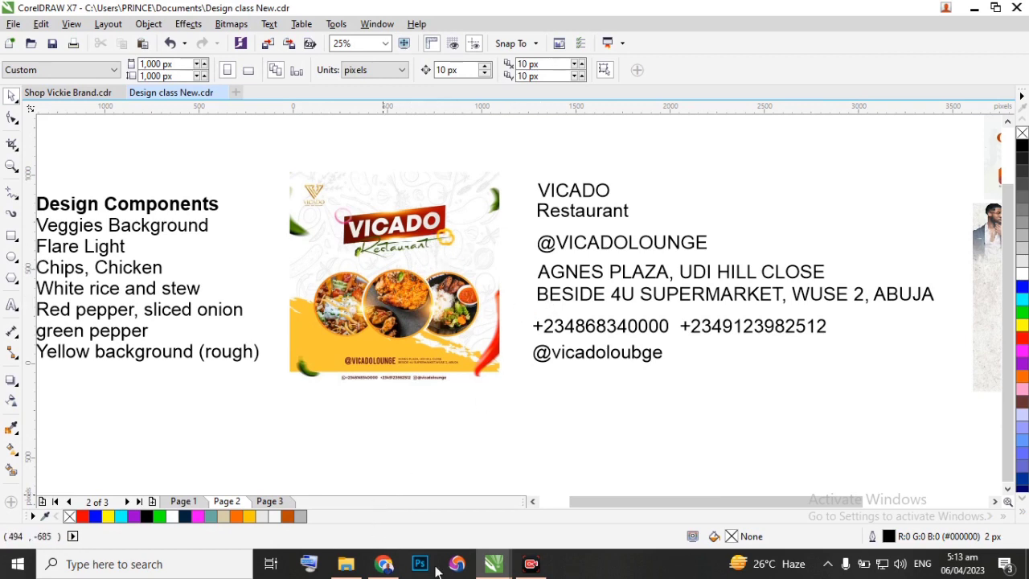
# Switch to Chrome and copy the green vegetable pattern image from the open Freepik page.
pyautogui.click(384, 565)
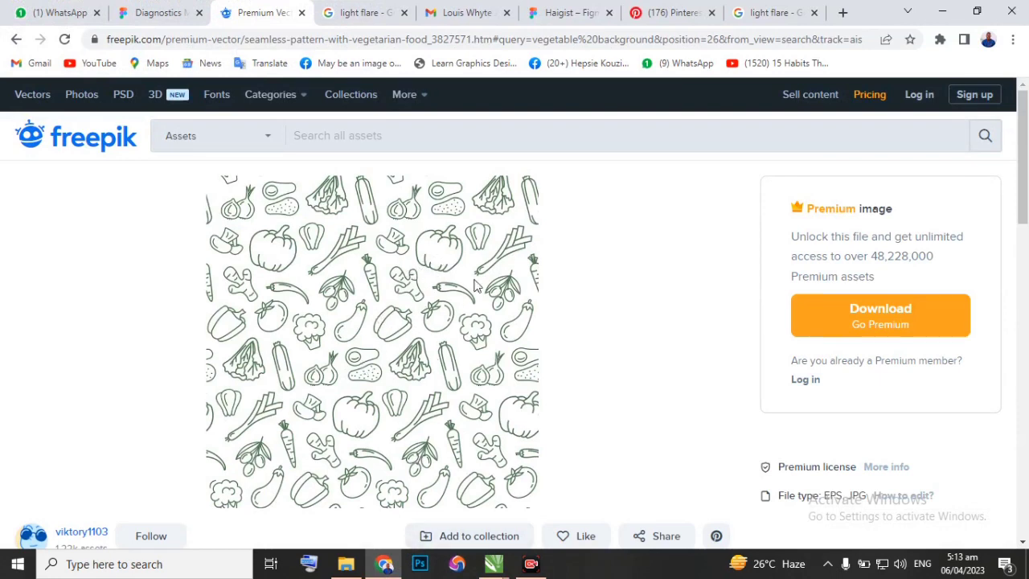
pyautogui.click(321, 136)
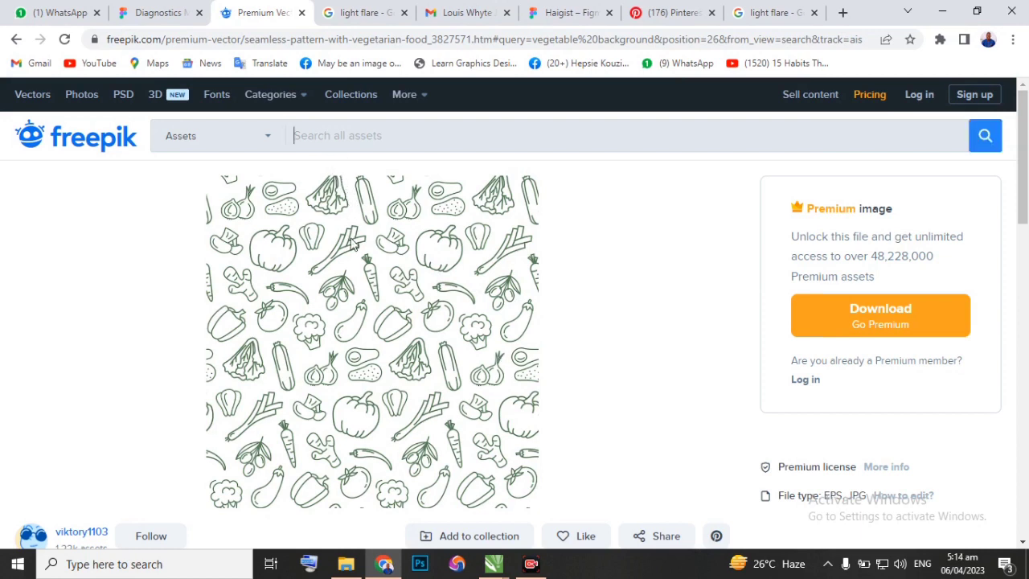
pyautogui.rightClick(391, 253)
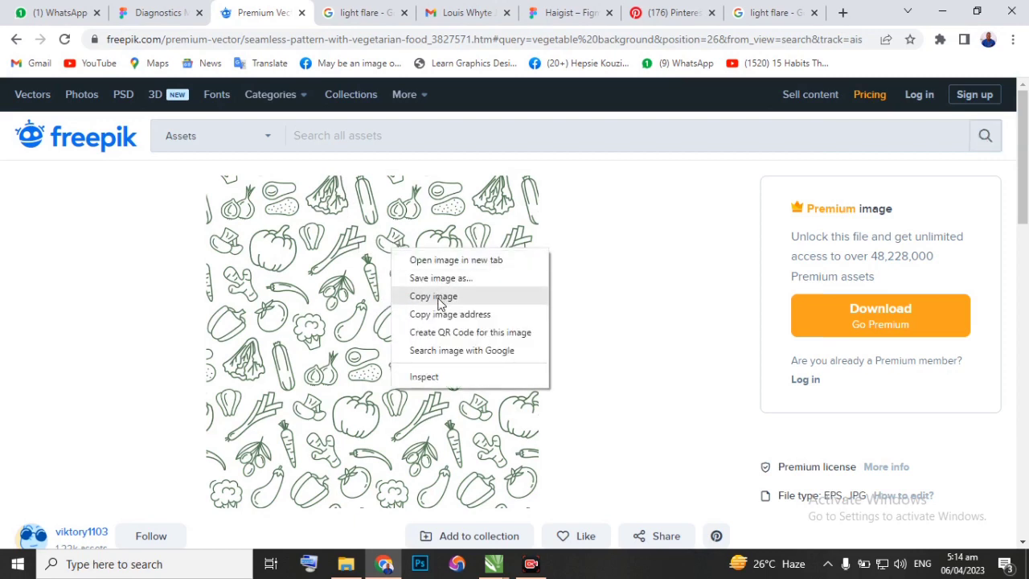
pyautogui.click(435, 296)
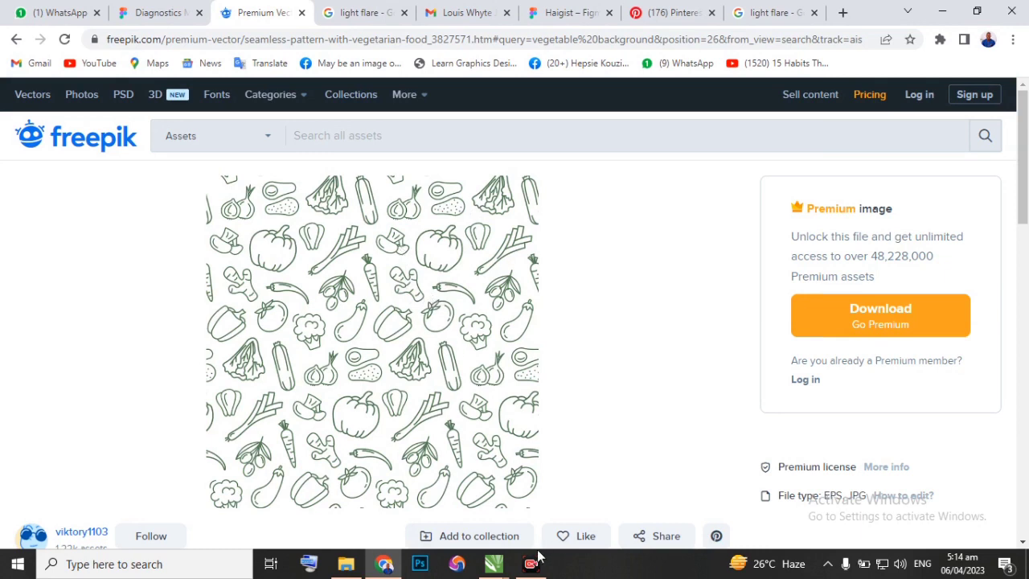
# Paste the vegetable pattern into Design class New.cdr in CorelDRAW and move it above the retyped "VICADO" text.
pyautogui.moveTo(489, 563)
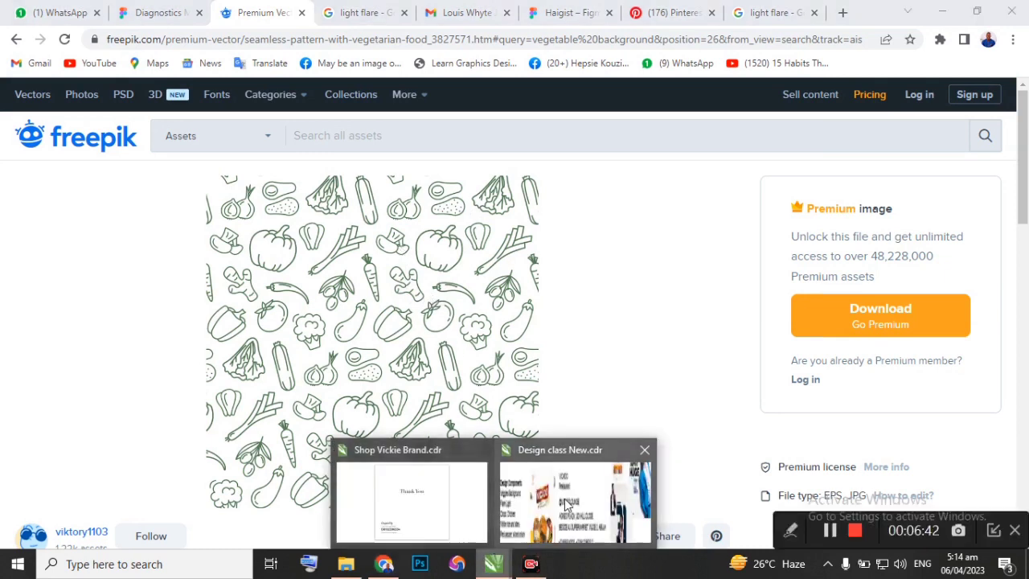
pyautogui.click(523, 468)
pyautogui.scroll(-2, 466, 382)
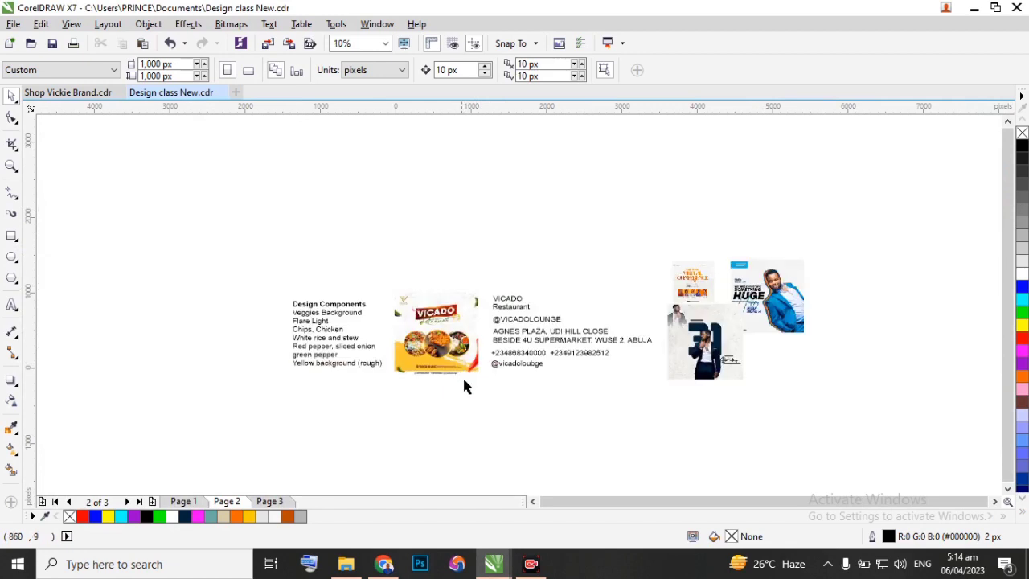
pyautogui.rightClick(473, 417)
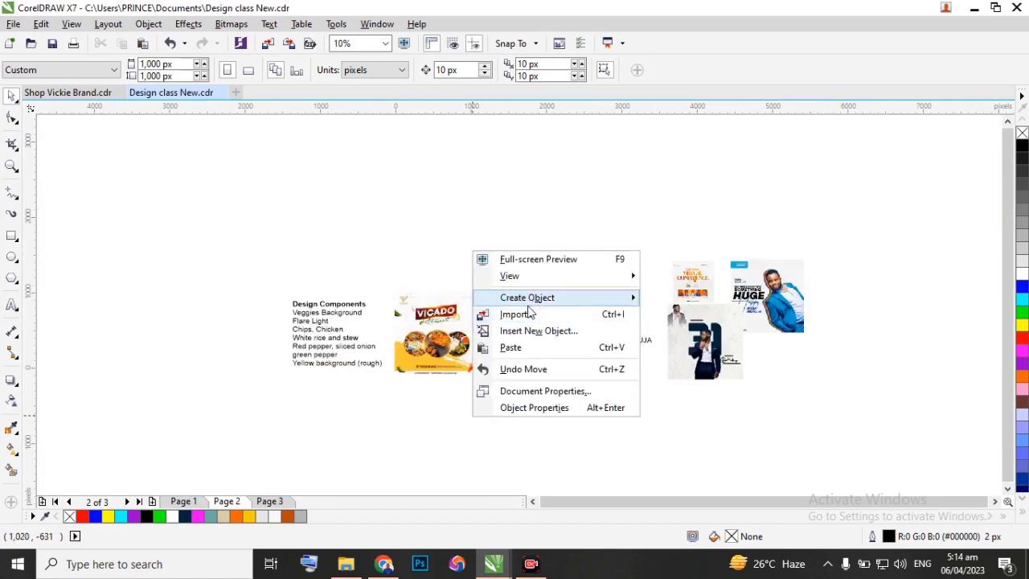
pyautogui.click(511, 347)
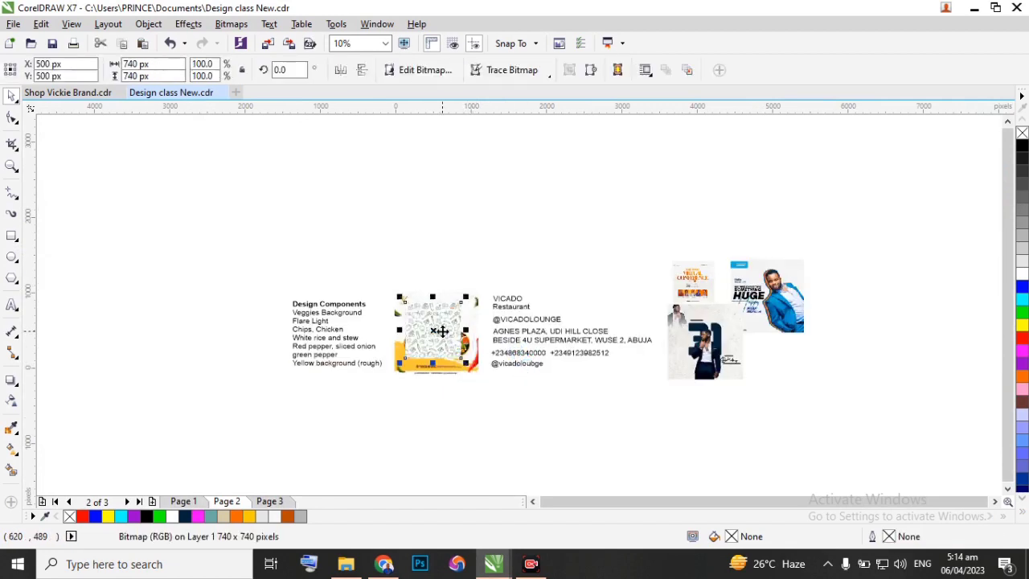
pyautogui.scroll(2, 426, 340)
pyautogui.moveTo(426, 340); pyautogui.dragTo(507, 283)
pyautogui.moveTo(782, 156); pyautogui.dragTo(780, 155)
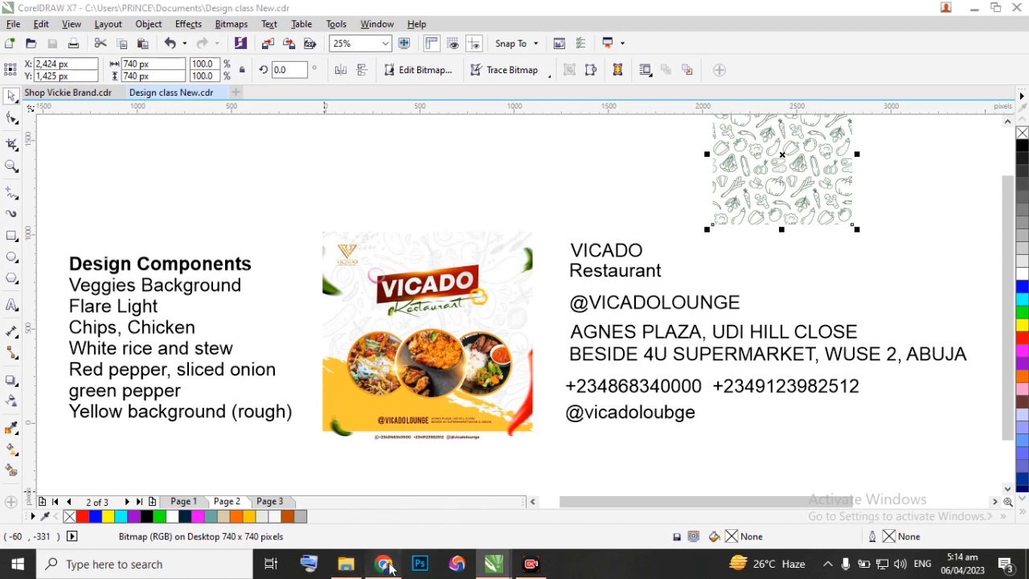
# Switch to Chrome and copy the round orange Vecteezy flare image from the Google "light flare" image results.
pyautogui.click(383, 564)
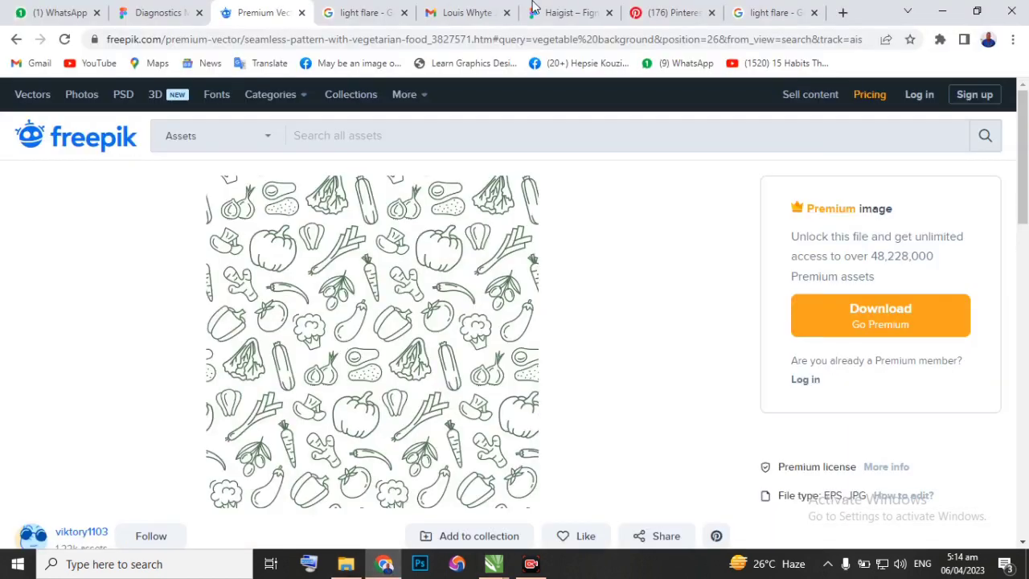
pyautogui.click(370, 16)
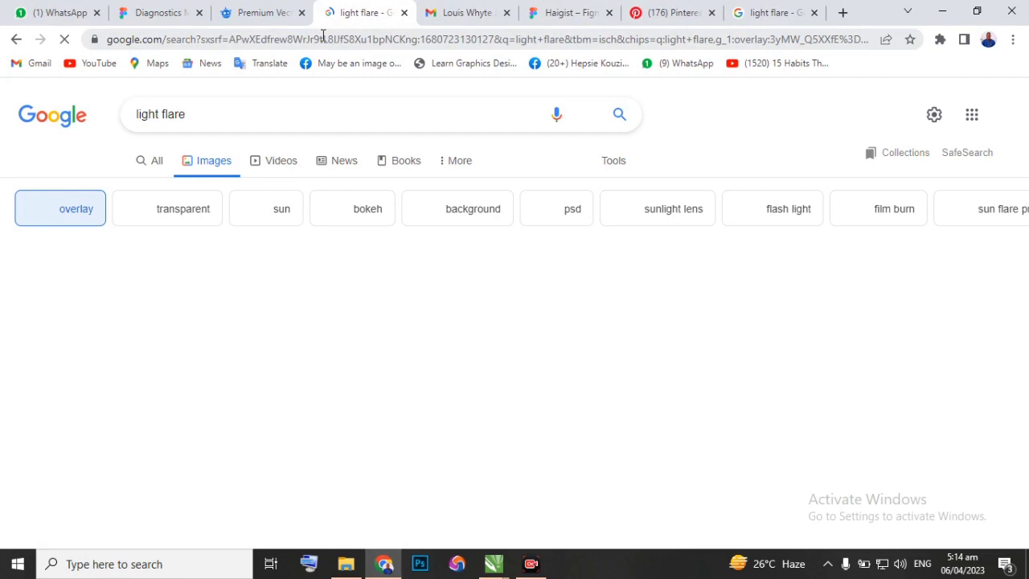
pyautogui.scroll(-4, 311, 299)
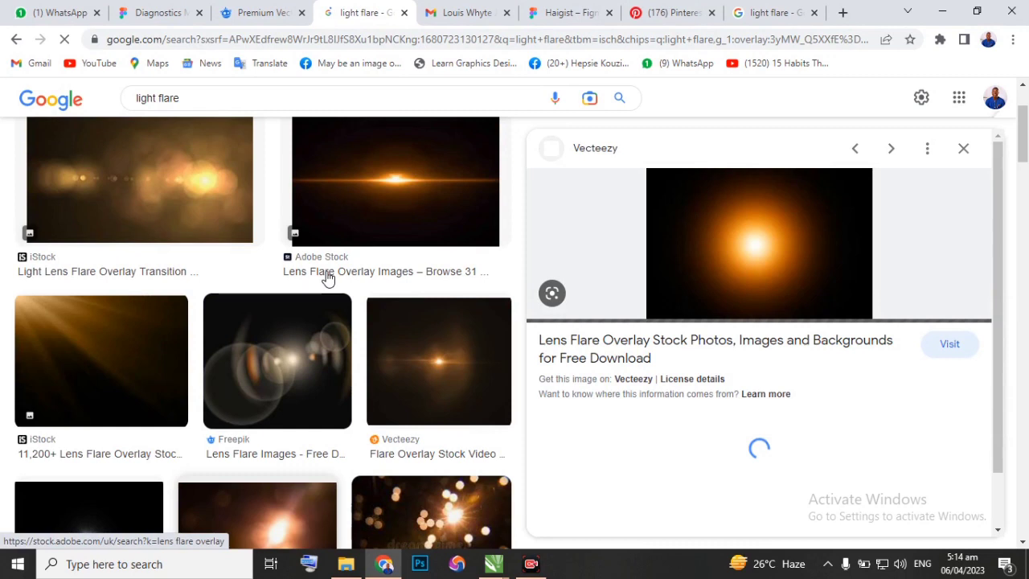
pyautogui.scroll(1, 327, 277)
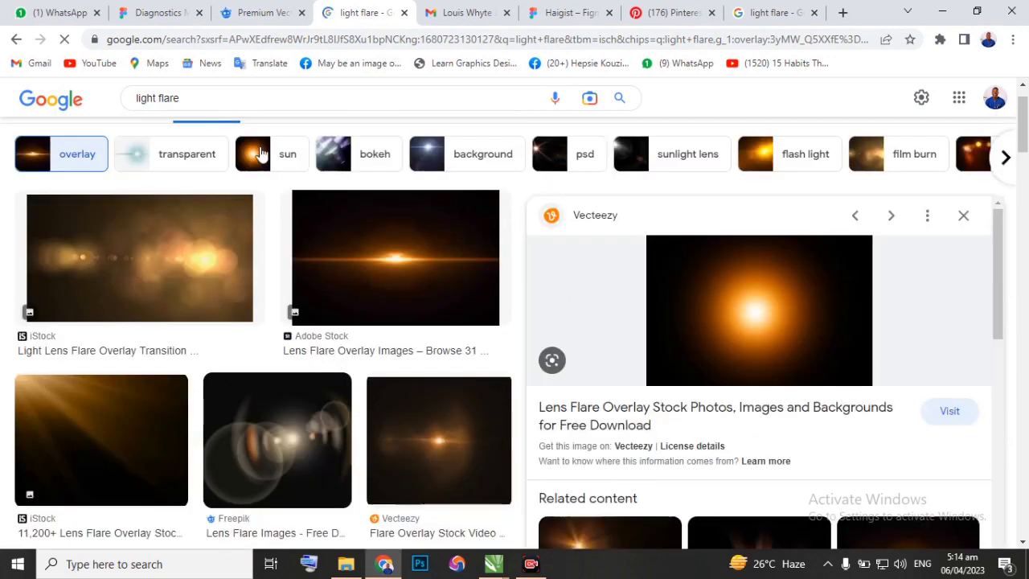
pyautogui.rightClick(753, 320)
pyautogui.click(792, 243)
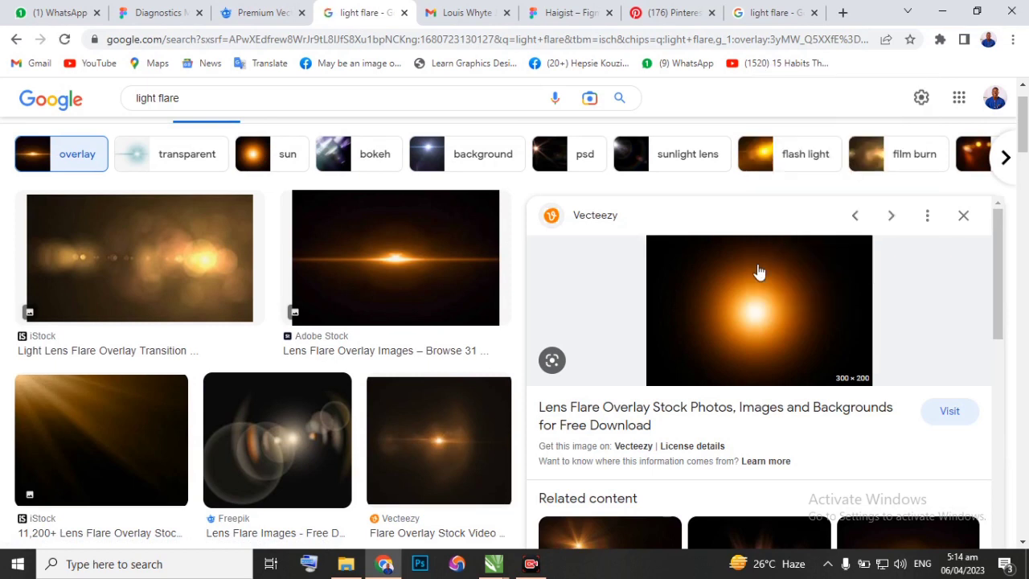
# Paste the copied orange flare into Design class New.cdr in CorelDRAW and move it just beside the vegetable pattern, above the flyer.
pyautogui.moveTo(496, 567)
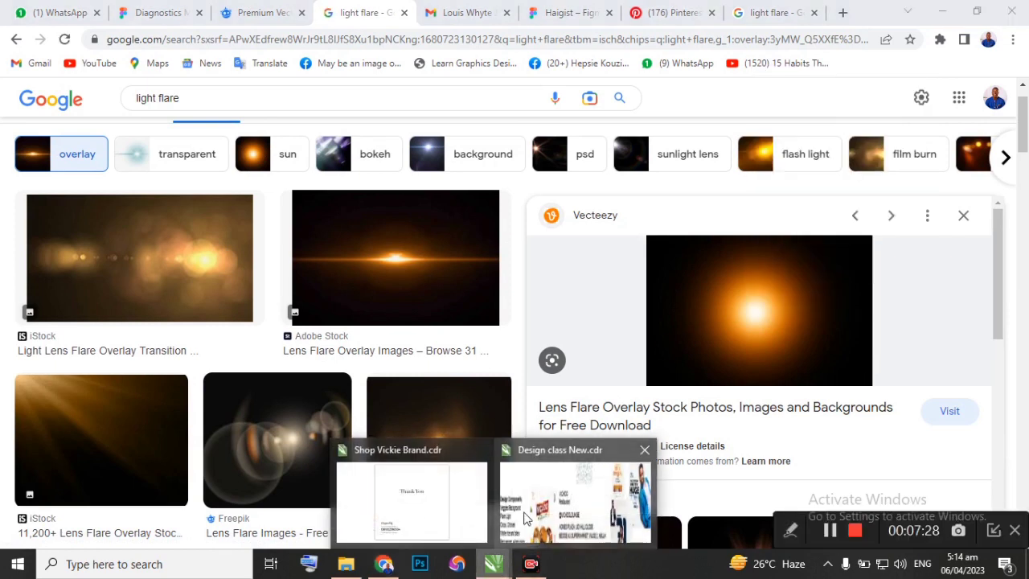
pyautogui.click(555, 506)
pyautogui.scroll(-2, 478, 205)
pyautogui.click(462, 180)
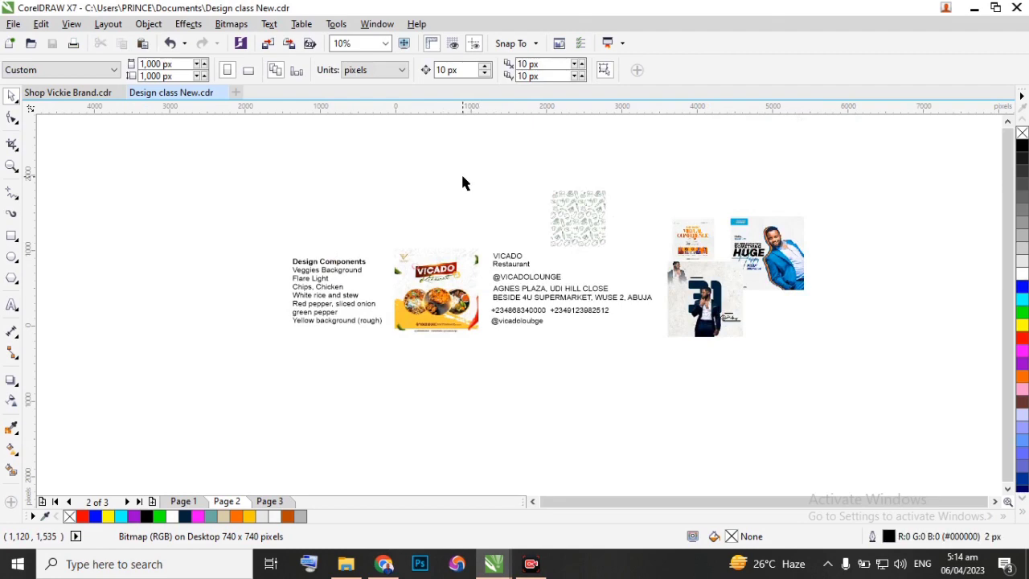
pyautogui.rightClick(461, 180)
pyautogui.click(512, 278)
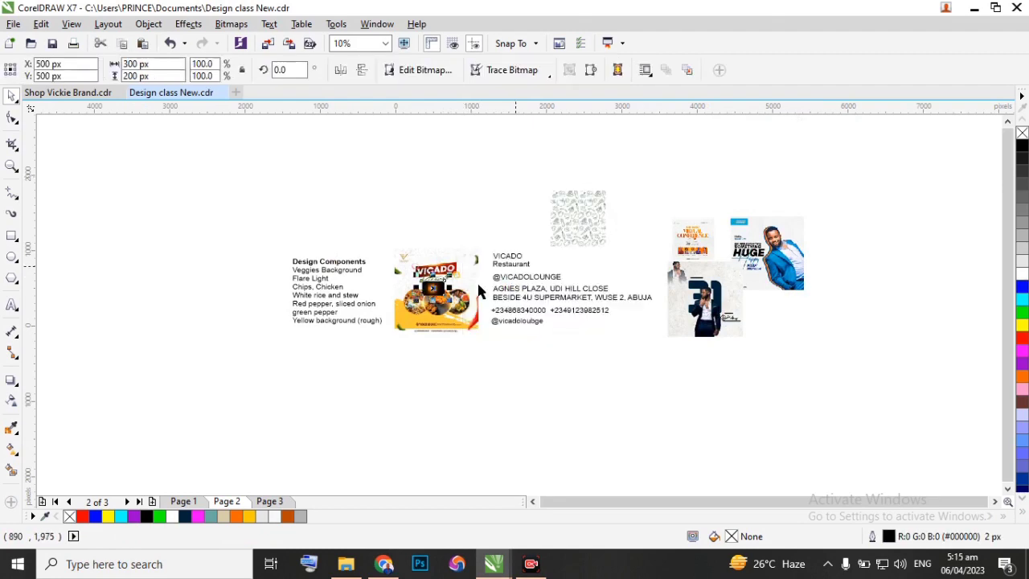
pyautogui.scroll(4, 428, 291)
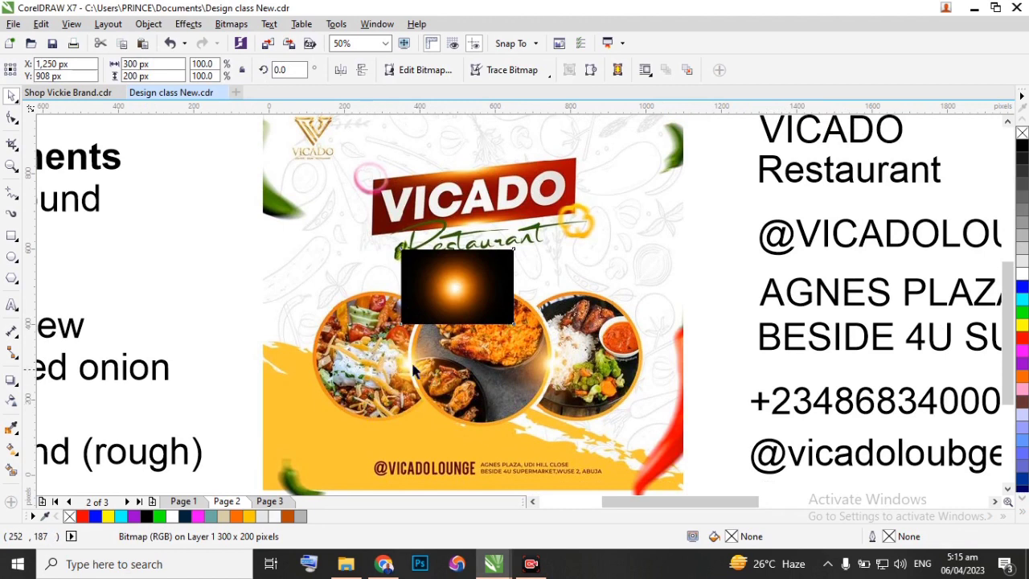
pyautogui.scroll(-2, 458, 372)
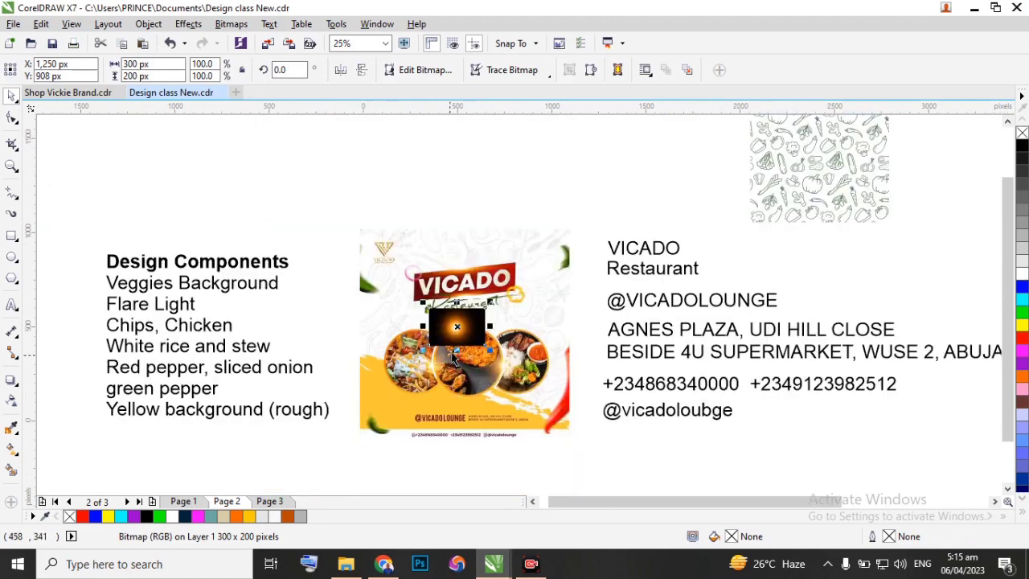
pyautogui.scroll(2, 485, 299)
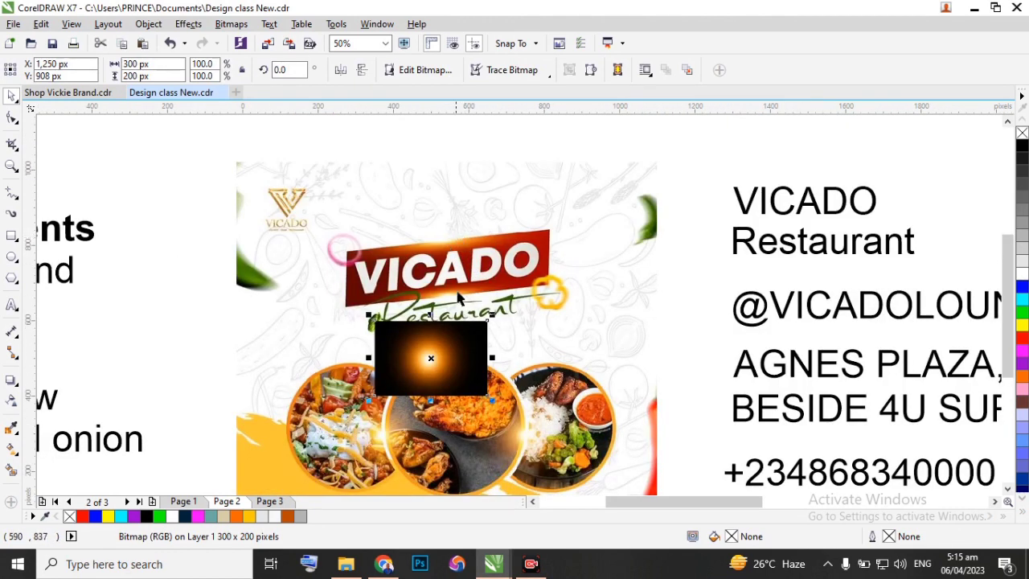
pyautogui.scroll(-1, 415, 350)
pyautogui.moveTo(418, 354); pyautogui.dragTo(643, 173)
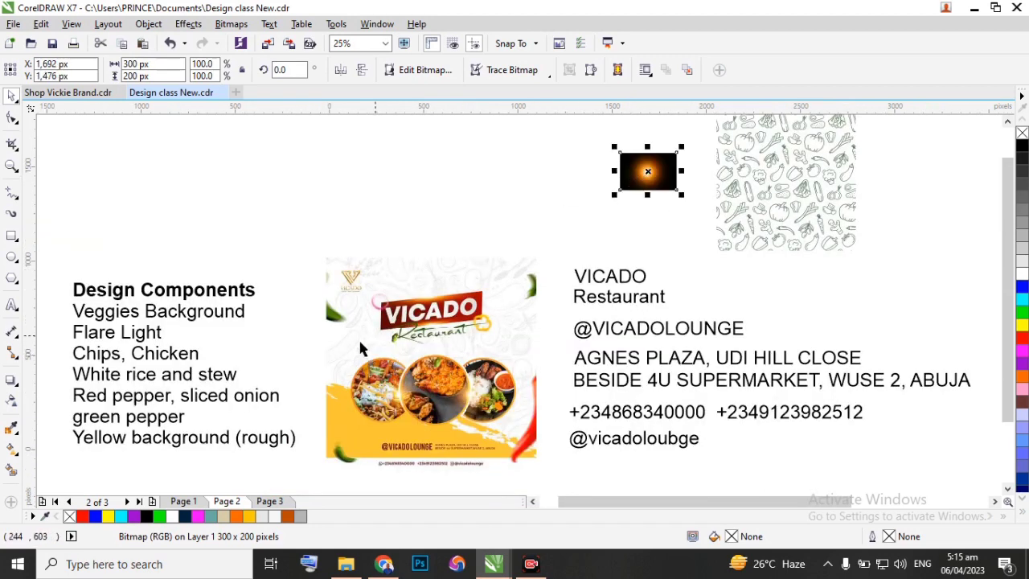
# Switch to Chrome and copy the white rice and stew with grilled fish image from the open Pinterest pin.
pyautogui.click(384, 567)
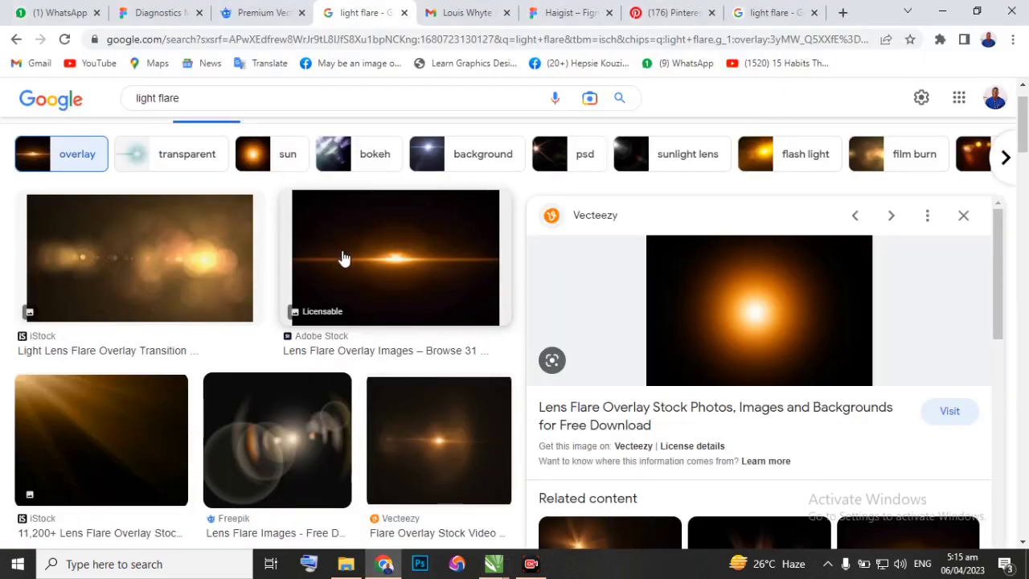
pyautogui.click(256, 14)
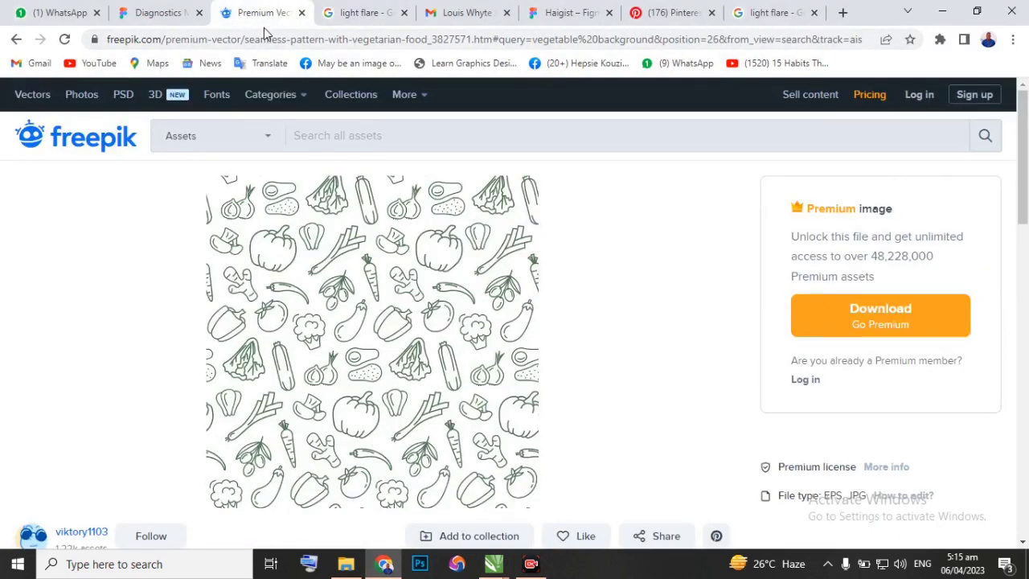
pyautogui.click(665, 15)
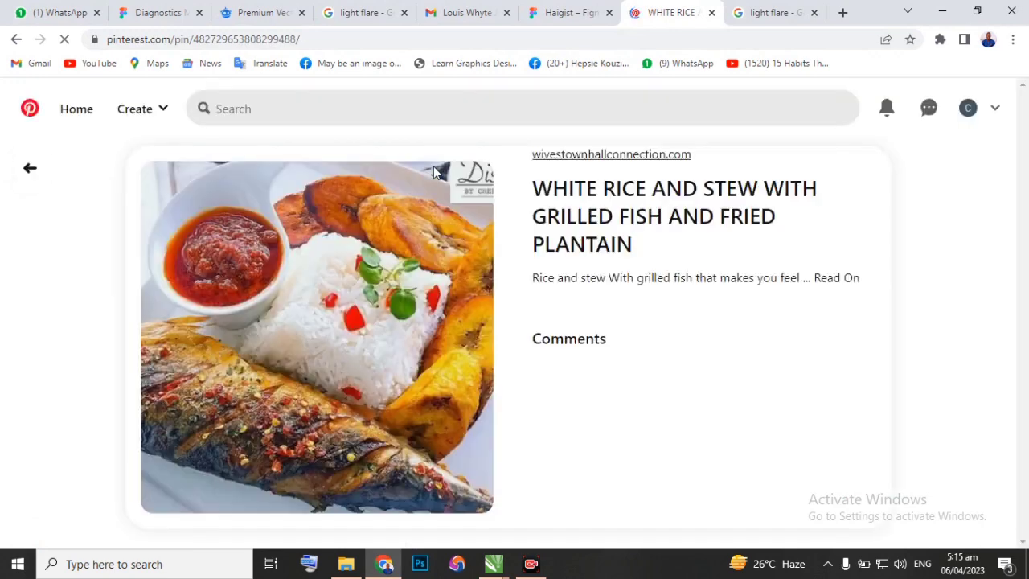
pyautogui.rightClick(320, 323)
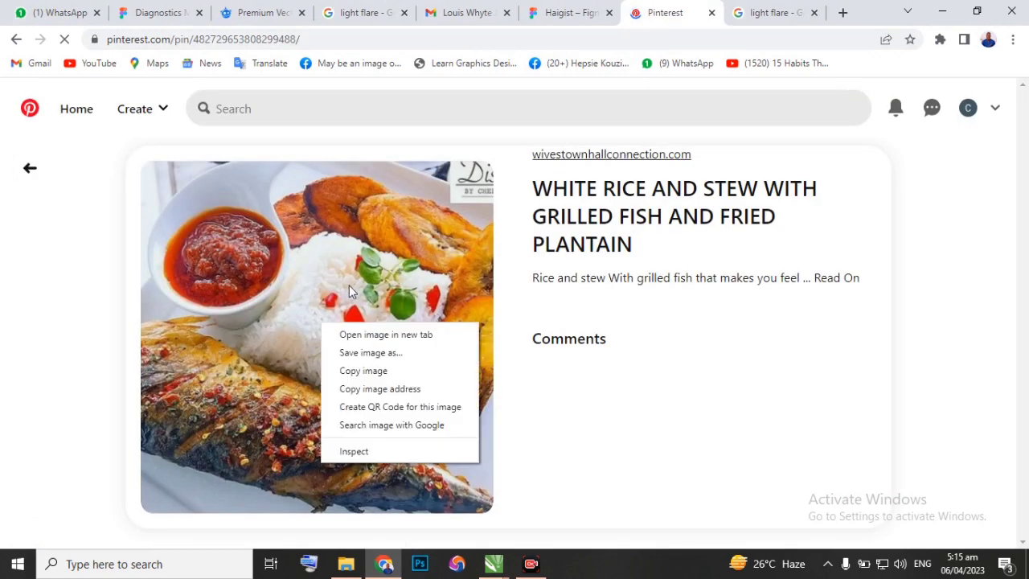
pyautogui.click(364, 370)
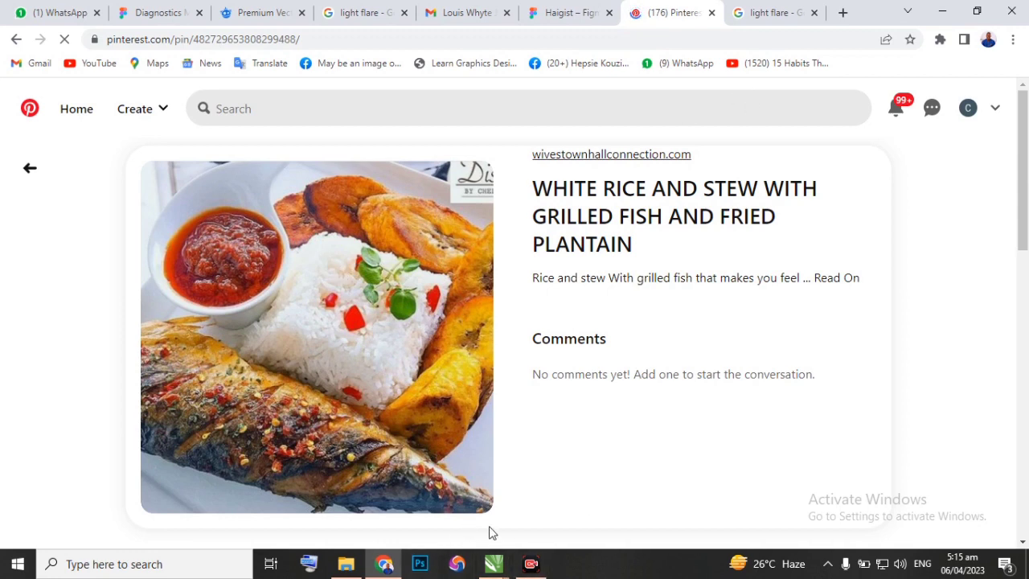
# Paste the rice and stew image into Design class New.cdr in CorelDRAW, enlarge it to 573 px square and place it beside the flare.
pyautogui.moveTo(497, 565)
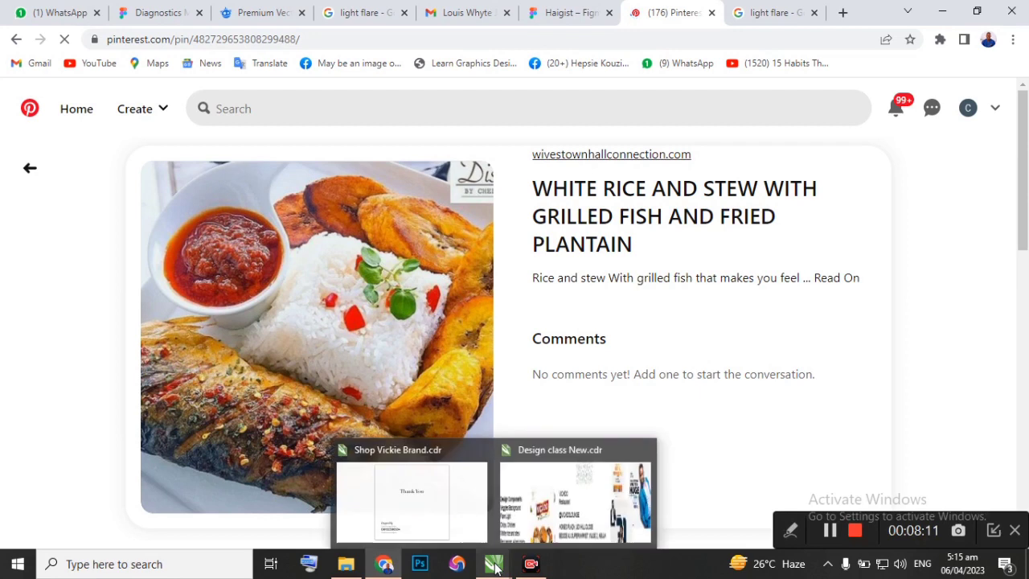
pyautogui.click(539, 495)
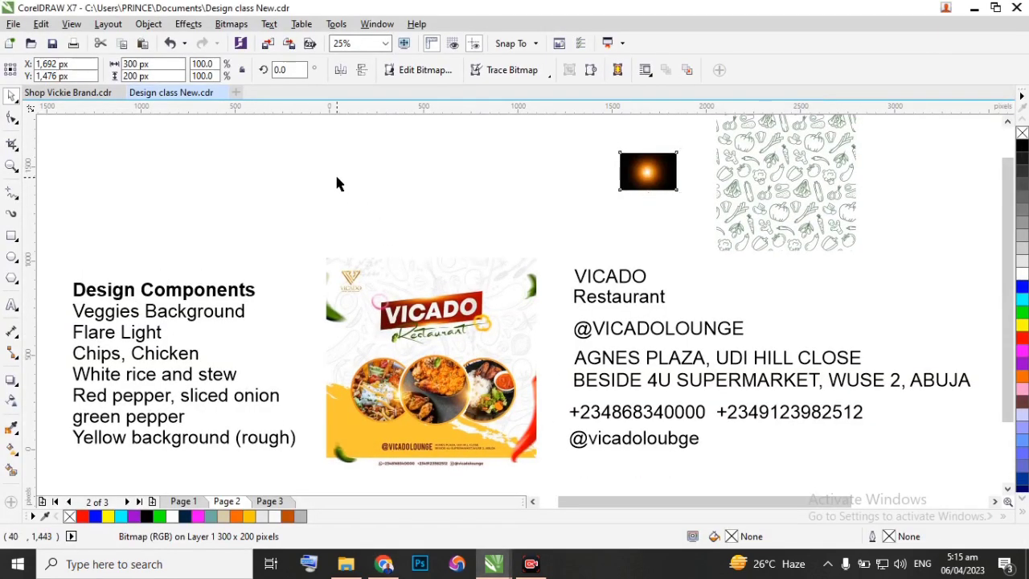
pyautogui.rightClick(338, 183)
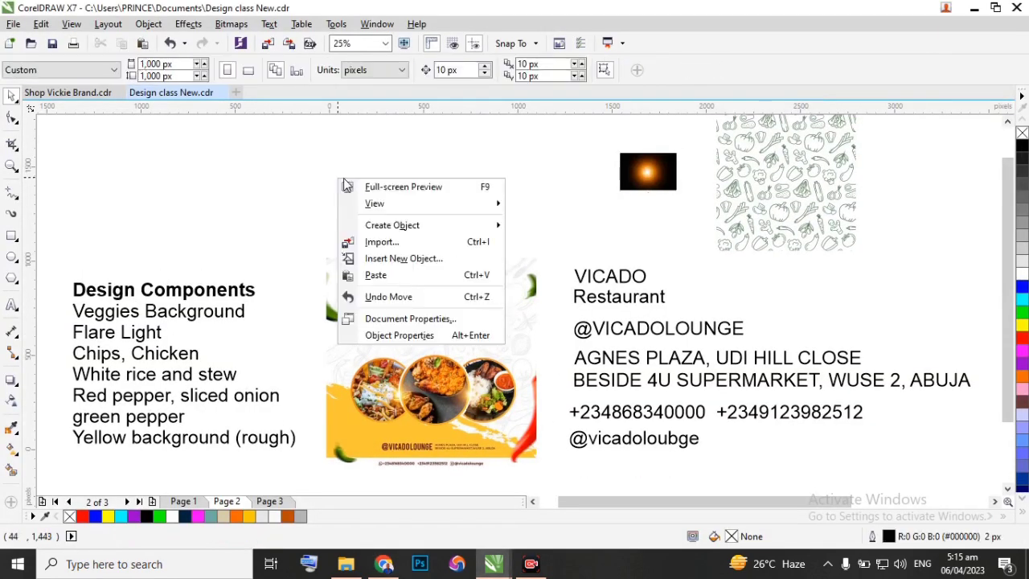
pyautogui.click(378, 275)
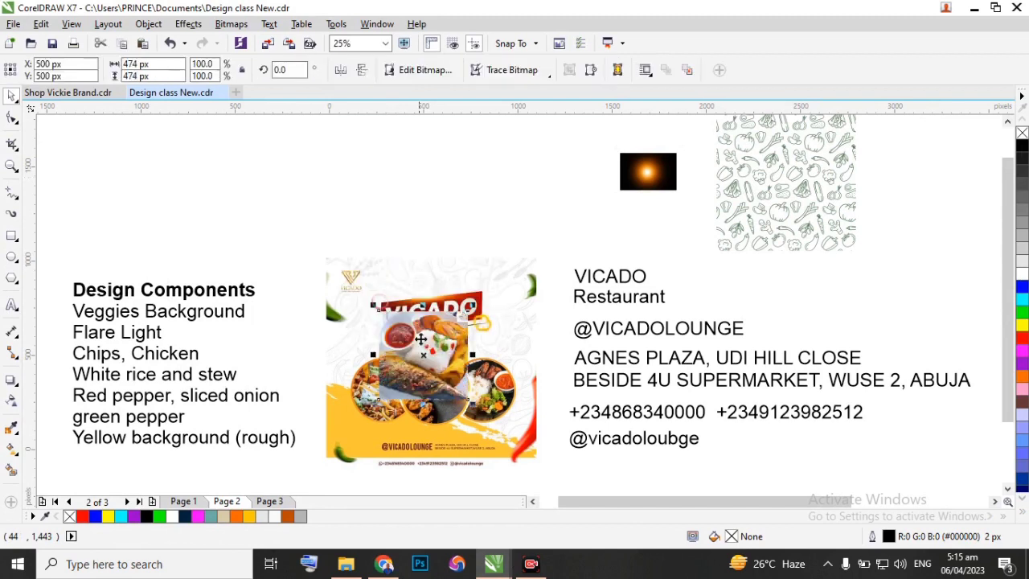
pyautogui.moveTo(421, 339); pyautogui.dragTo(538, 156)
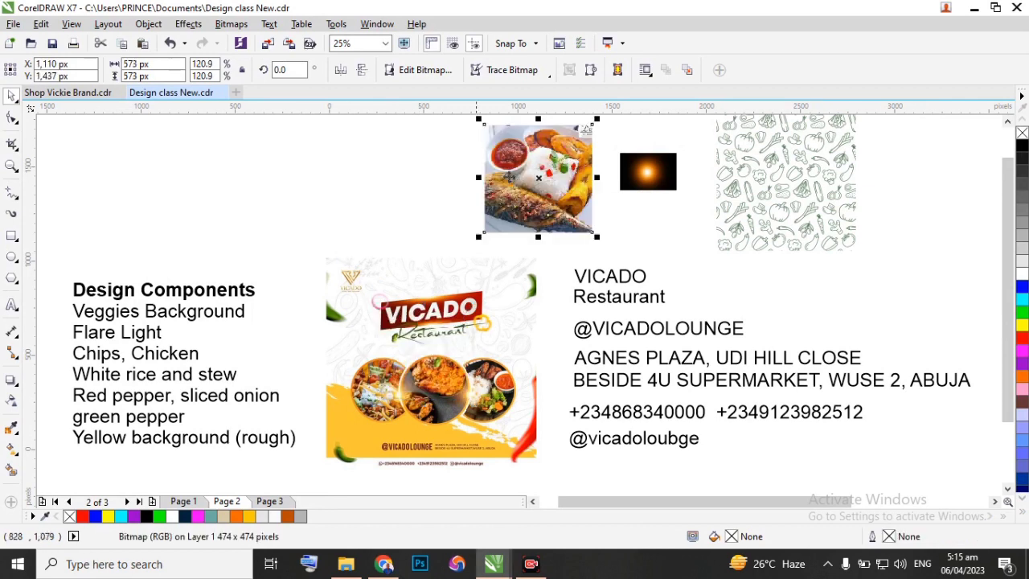
pyautogui.click(429, 199)
pyautogui.moveTo(519, 203); pyautogui.dragTo(522, 193)
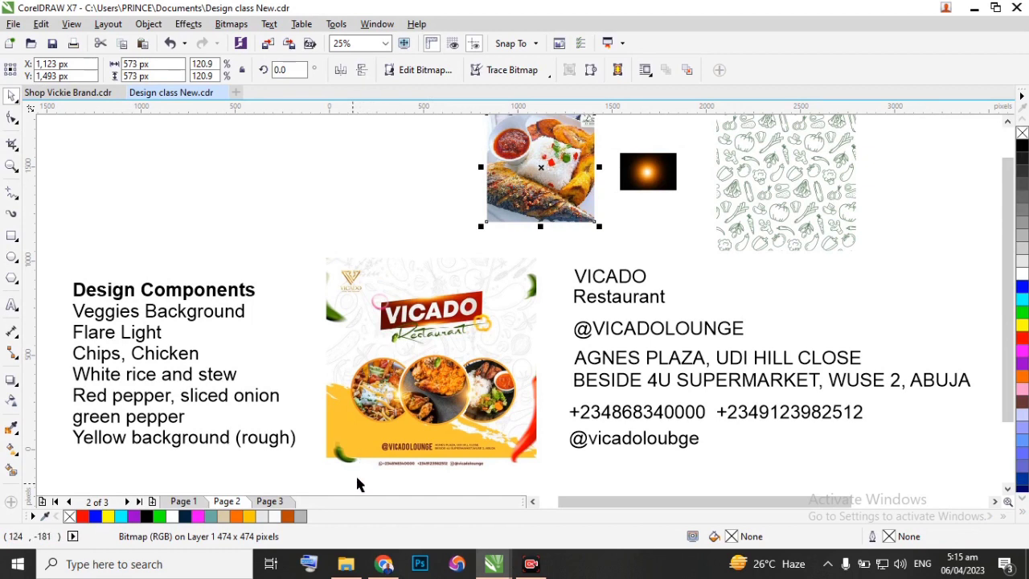
# Switch to Chrome and search Freepik for "chip and mayonese" from the open vegetable pattern page.
pyautogui.click(382, 565)
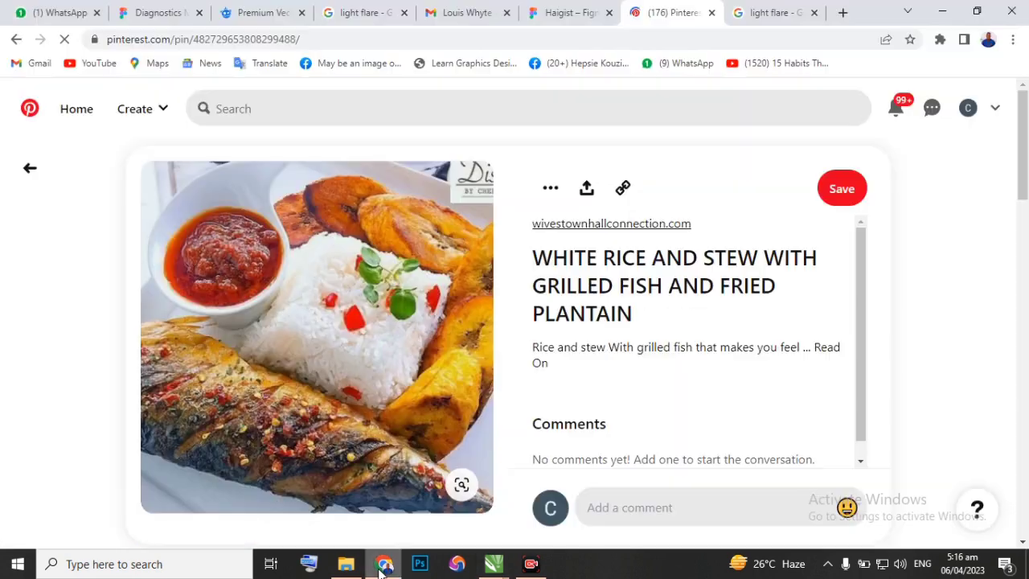
pyautogui.click(257, 13)
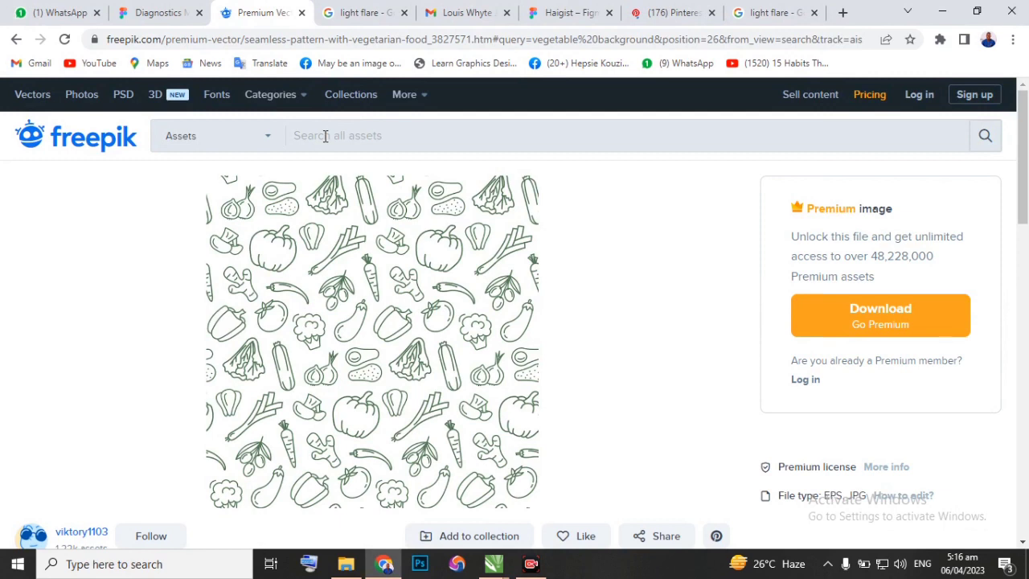
pyautogui.click(396, 138)
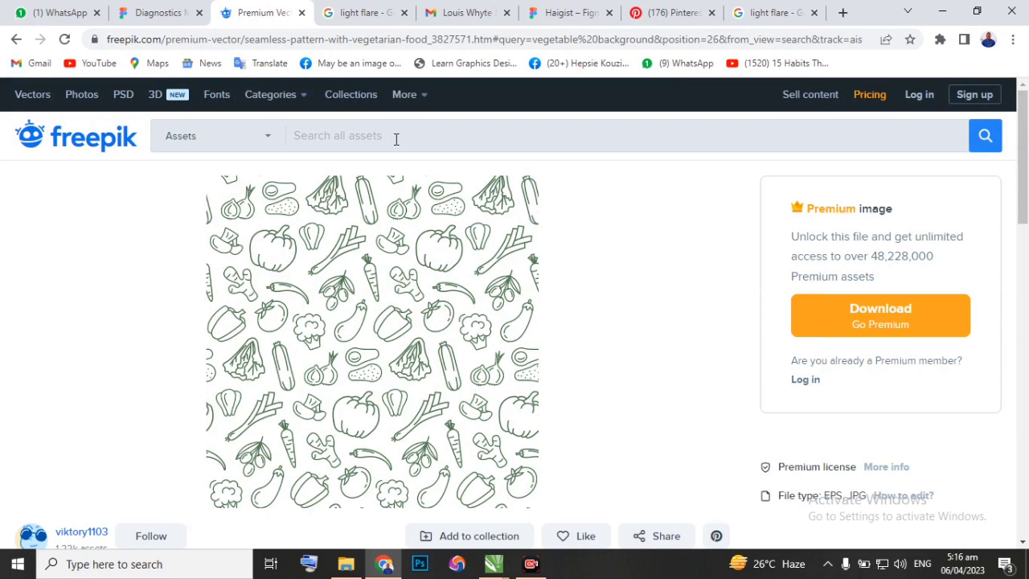
pyautogui.write('chip')
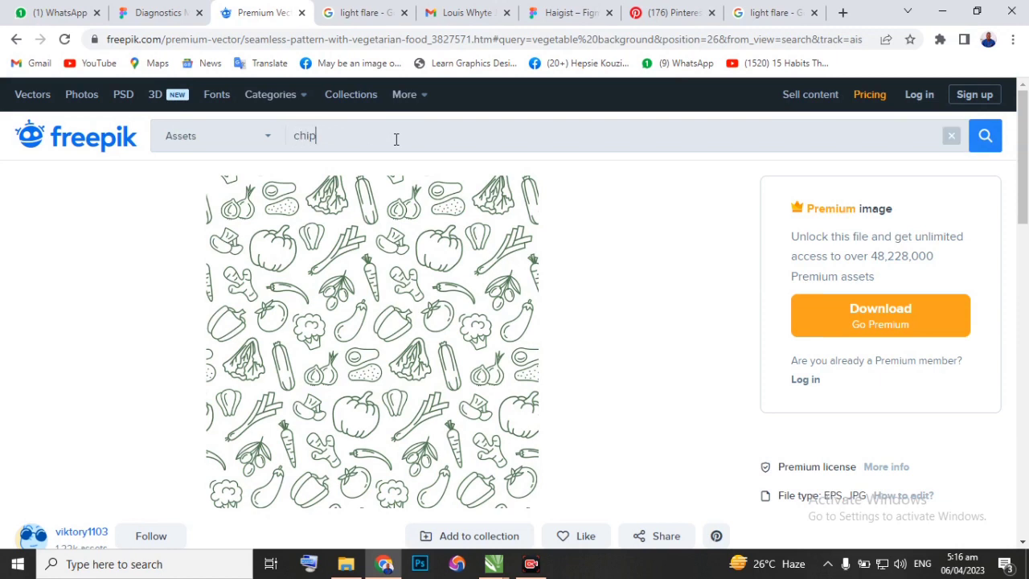
pyautogui.write(' and mayonese')
pyautogui.press('Return')
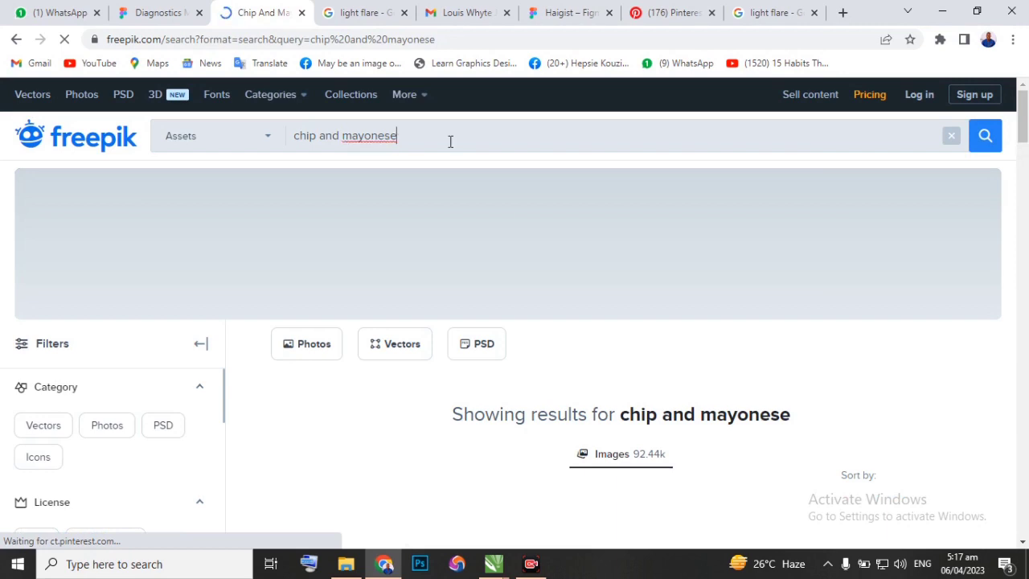
# Browse the "chip and mayonese" image results for a photo resembling the chips plate in the flyer.
pyautogui.scroll(-1, 465, 397)
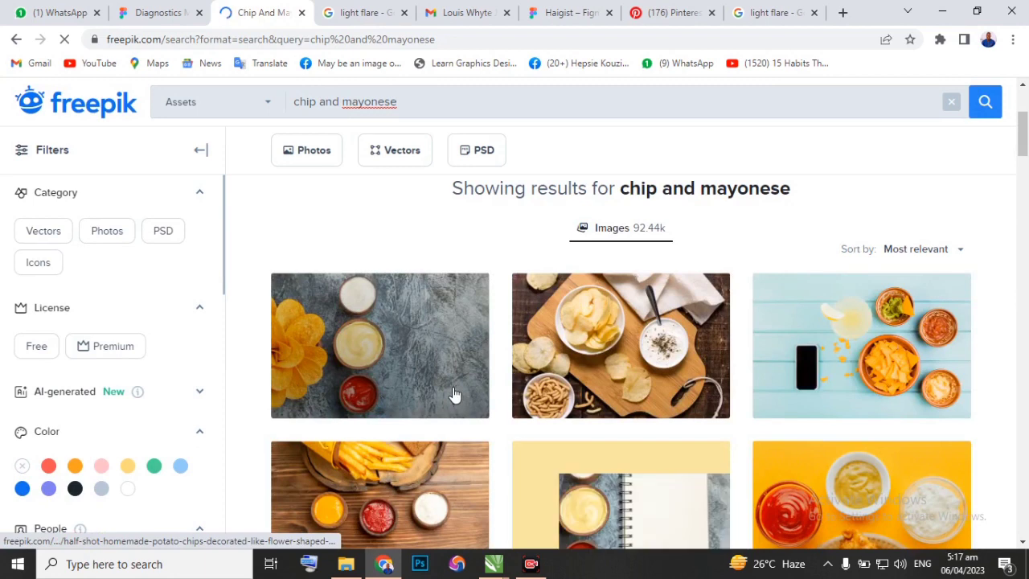
pyautogui.scroll(-5, 454, 394)
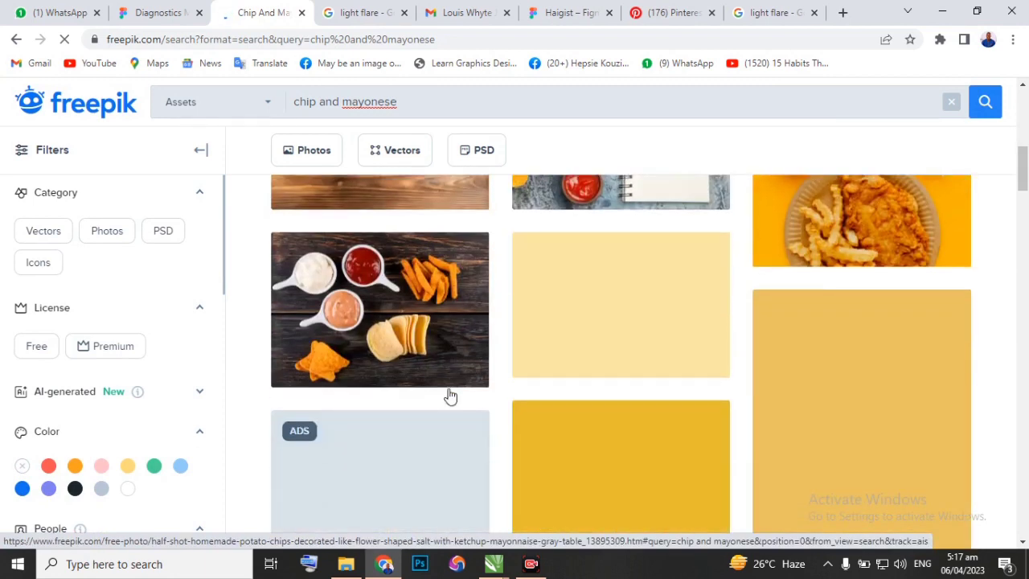
pyautogui.scroll(-3, 444, 390)
pyautogui.scroll(-3, 444, 390)
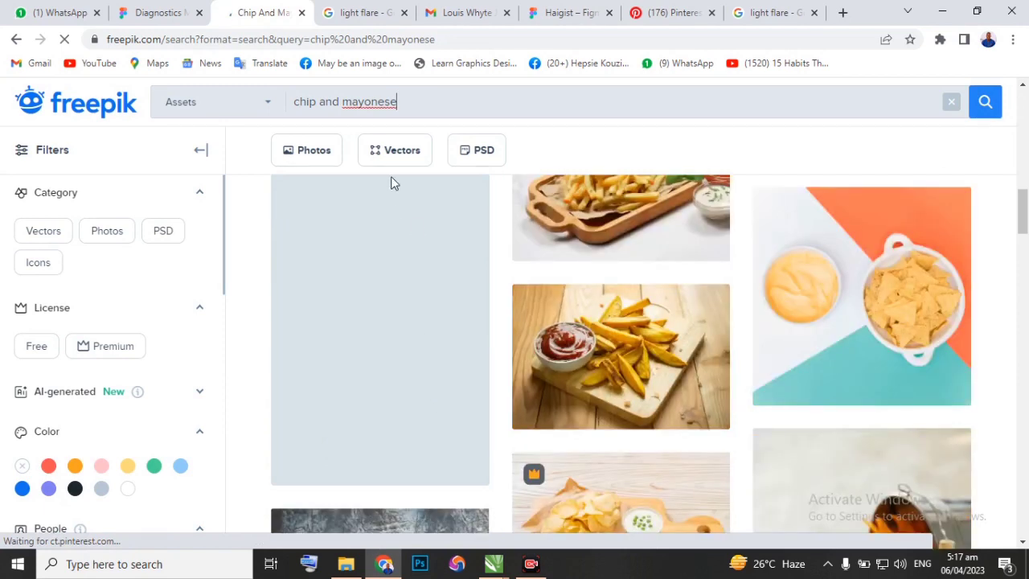
pyautogui.scroll(-1, 439, 372)
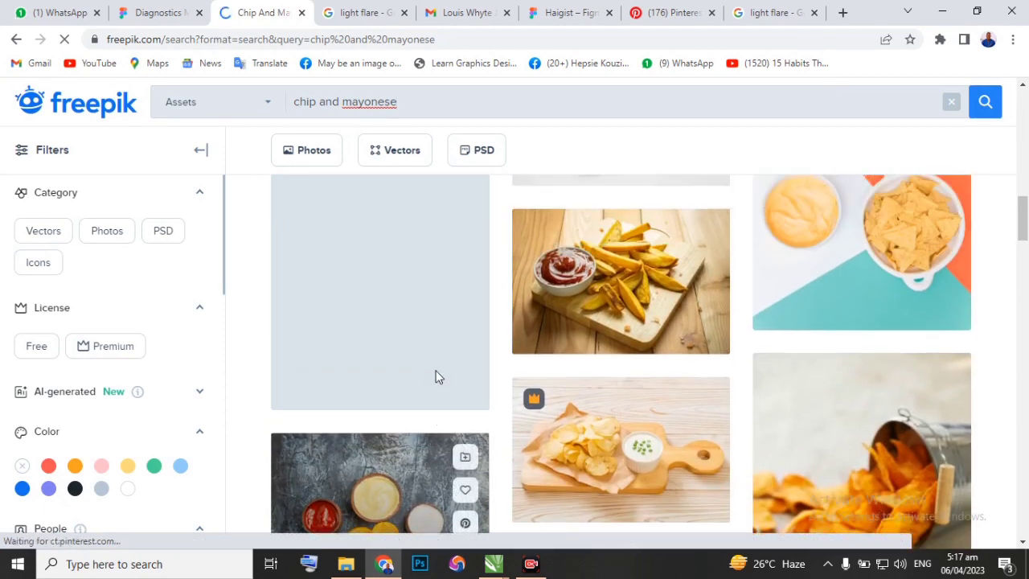
pyautogui.scroll(-1, 432, 369)
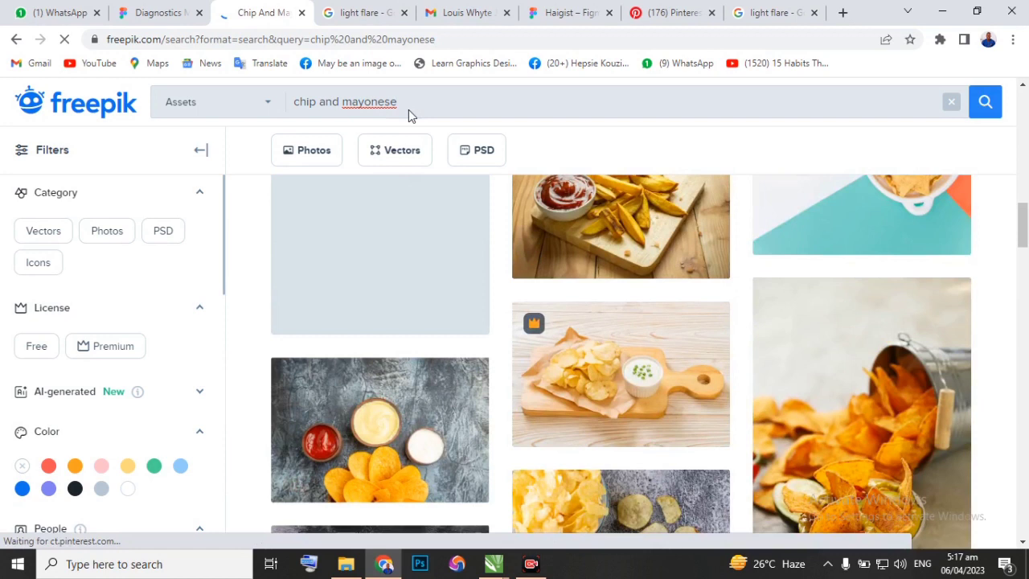
# Switch to CorelDRAW and examine the chips plate and other food photos in the Vicado Restaurant flyer.
pyautogui.hotkey('alt', 'Tab')
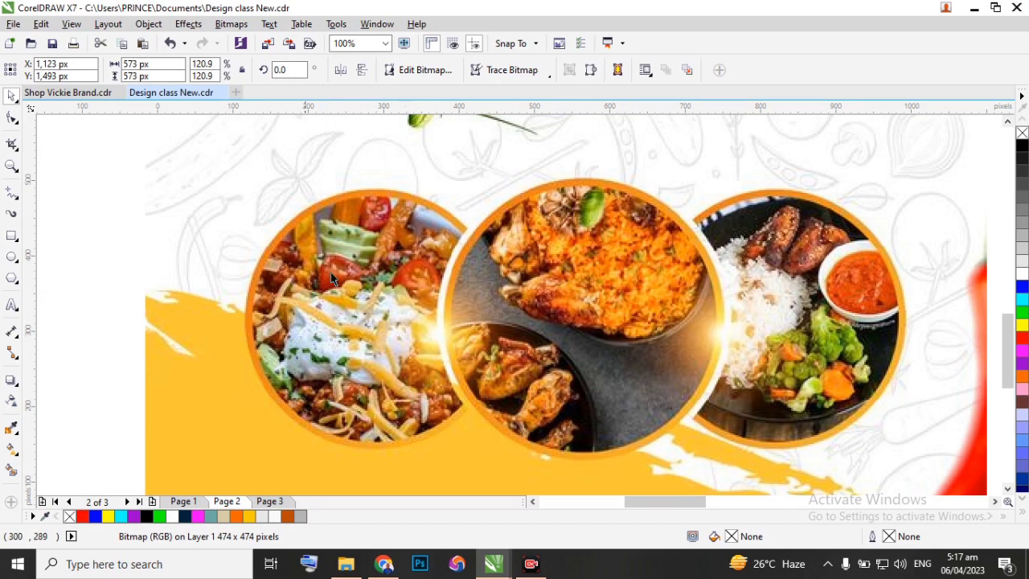
pyautogui.scroll(-2, 366, 237)
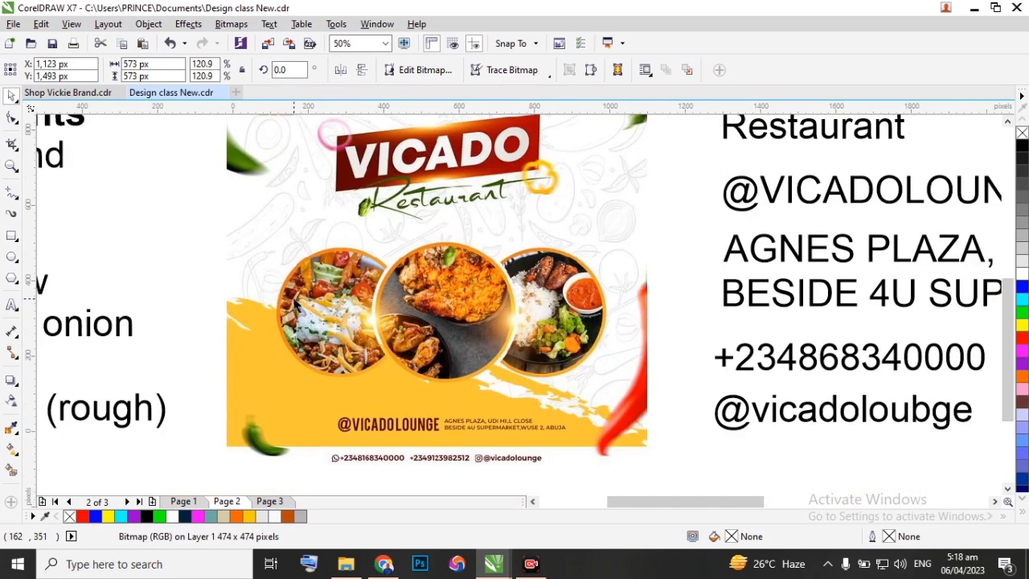
pyautogui.scroll(-2, 293, 302)
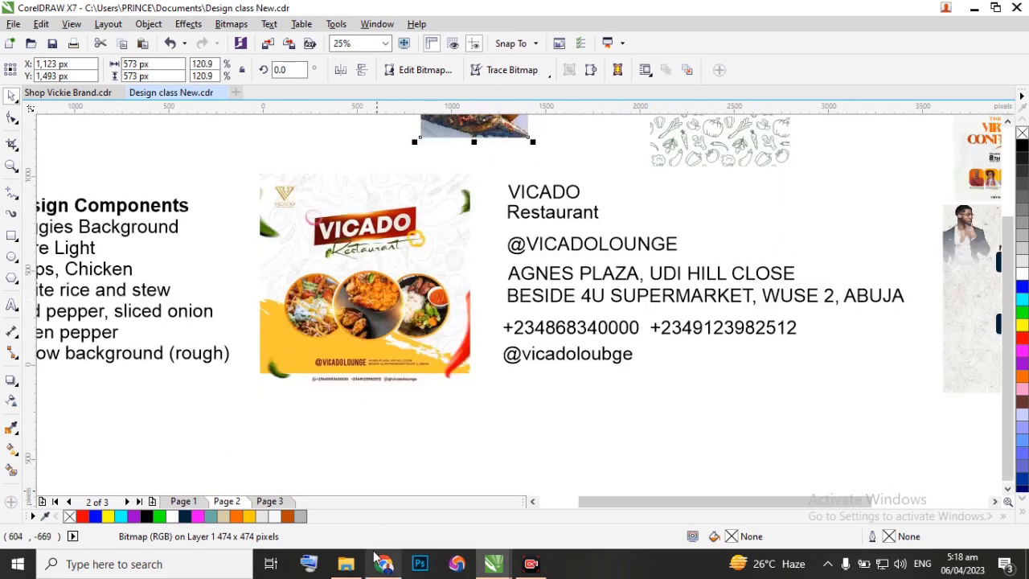
# Switch to Chrome and copy the tomato and beef lasagne photo from Freepik's "chip chicken and mayonese" results.
pyautogui.moveTo(374, 557)
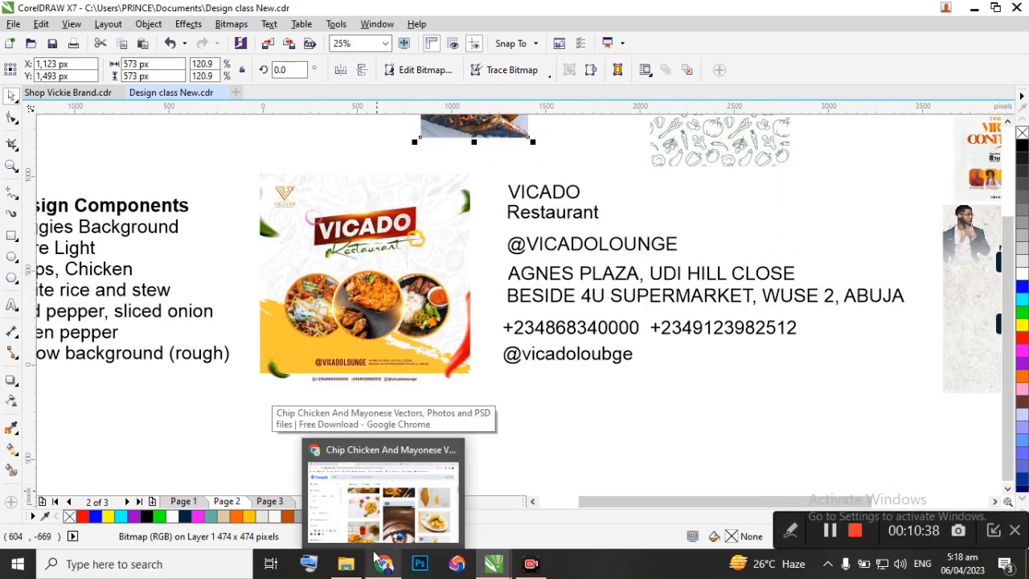
pyautogui.click(434, 500)
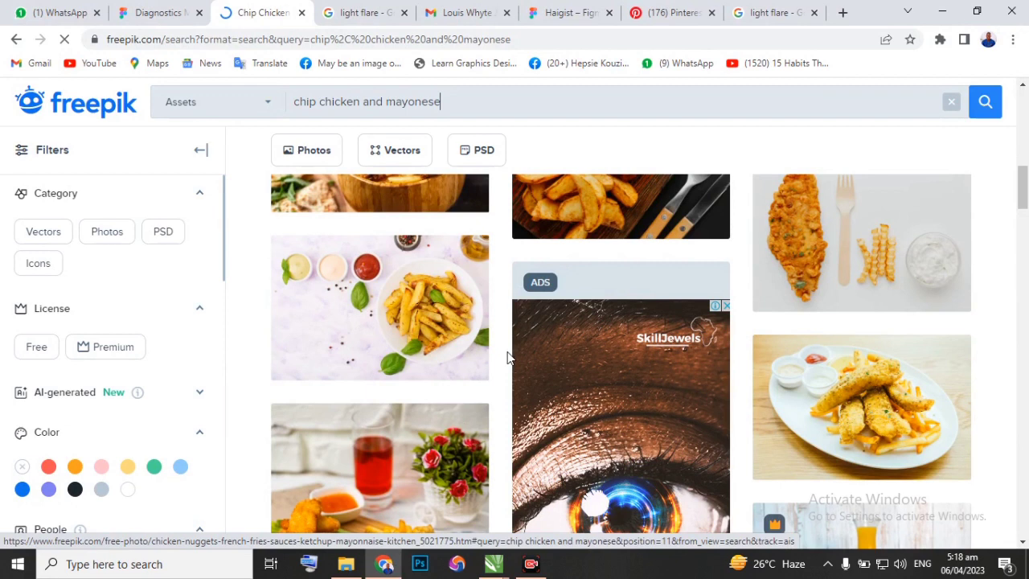
pyautogui.scroll(-5, 450, 330)
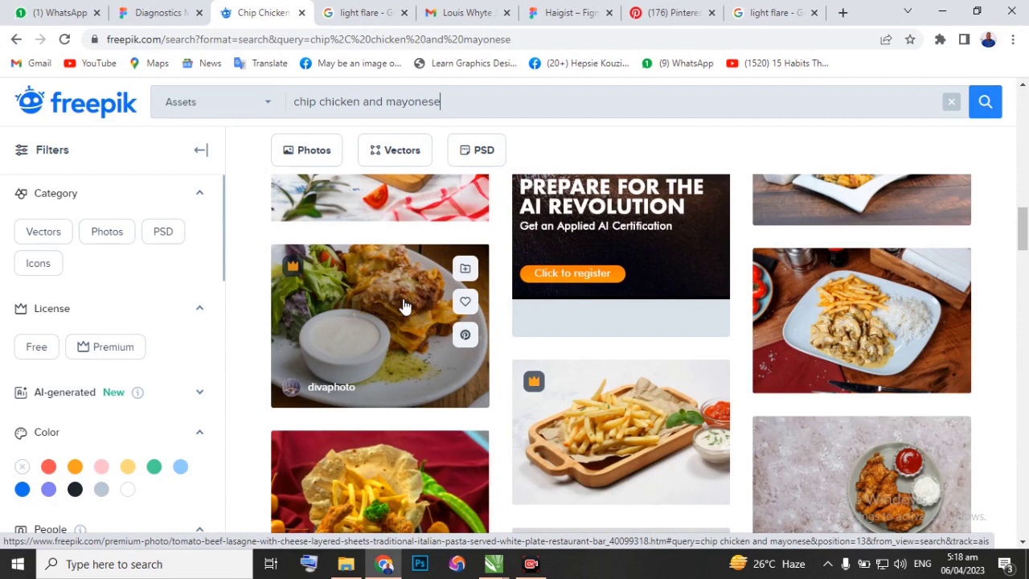
pyautogui.scroll(-5, 404, 307)
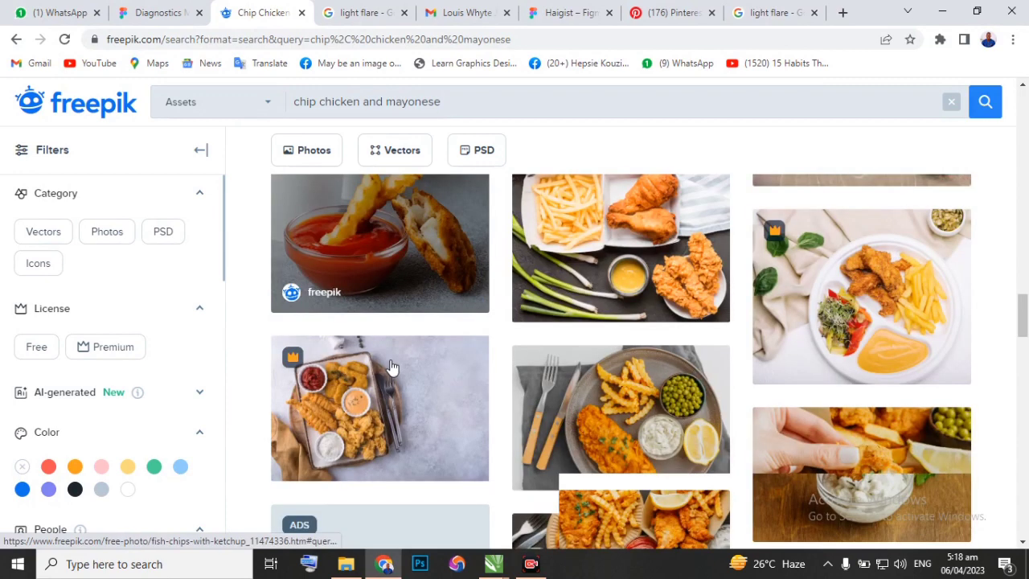
pyautogui.scroll(-1, 391, 367)
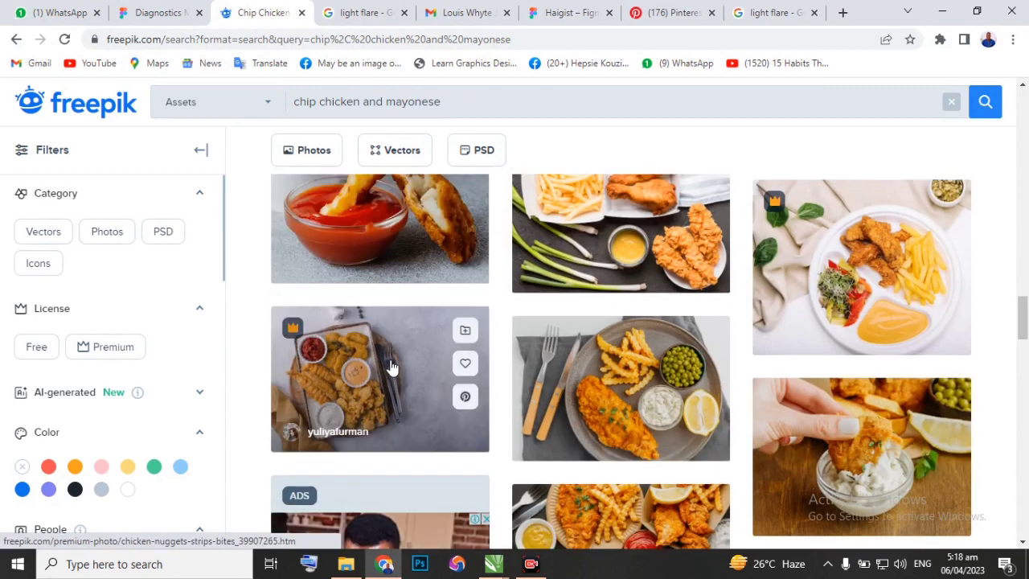
pyautogui.scroll(9, 391, 367)
pyautogui.scroll(3, 382, 322)
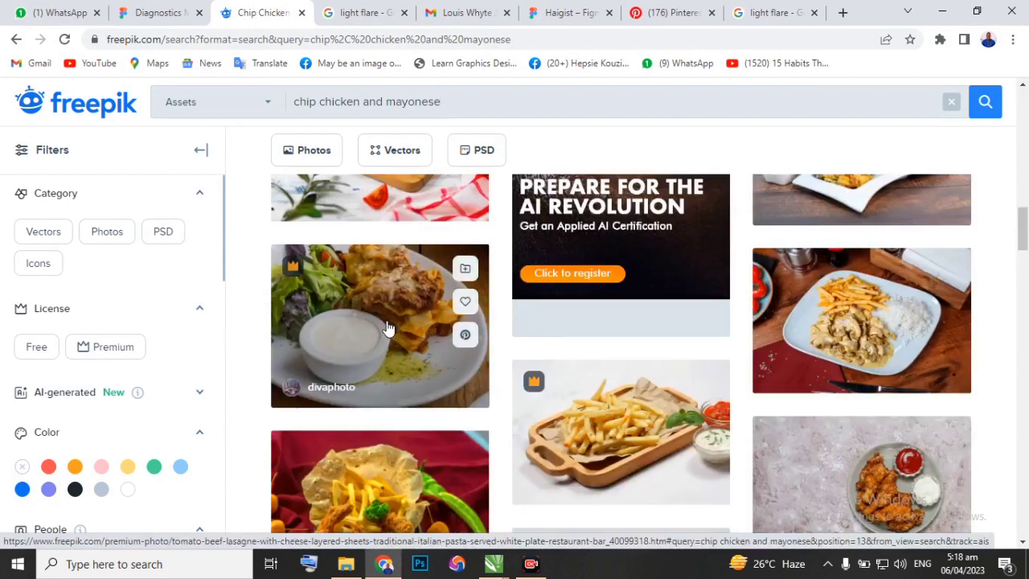
pyautogui.click(386, 321)
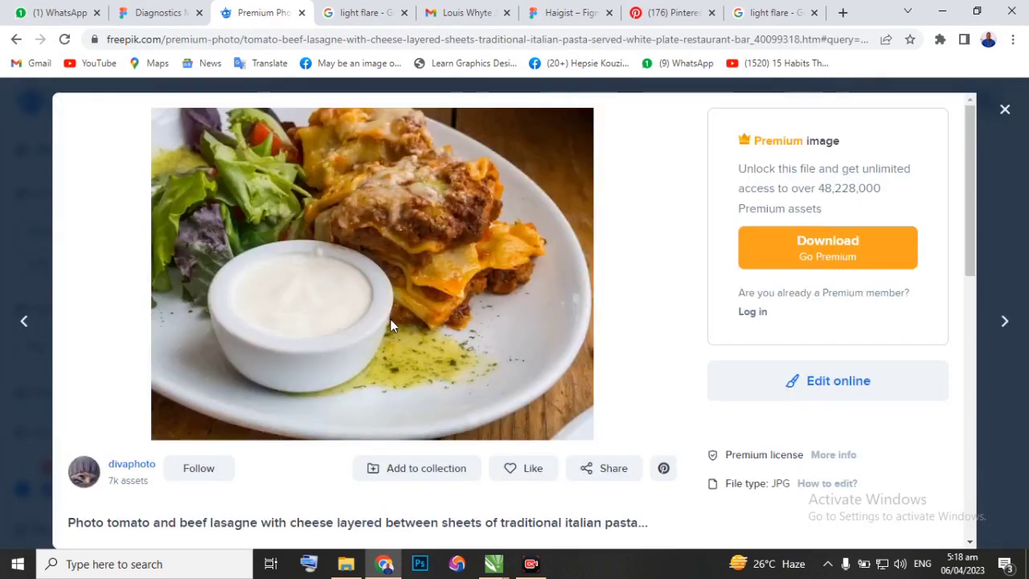
pyautogui.rightClick(391, 208)
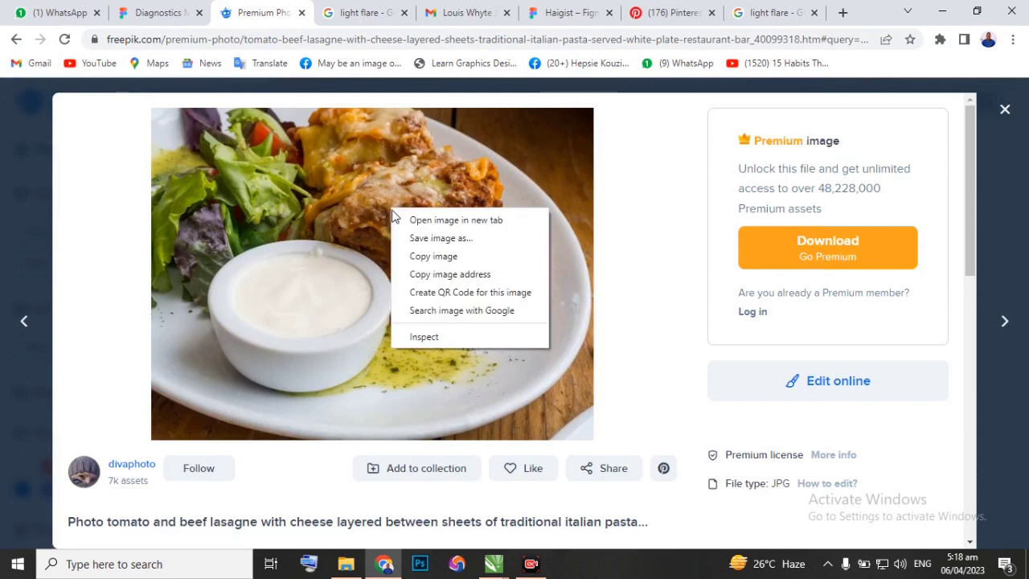
pyautogui.click(426, 259)
# Paste the lasagne photo into Design class New.cdr in CorelDRAW and place it above the flyer, beside the rice and stew image.
pyautogui.moveTo(496, 559)
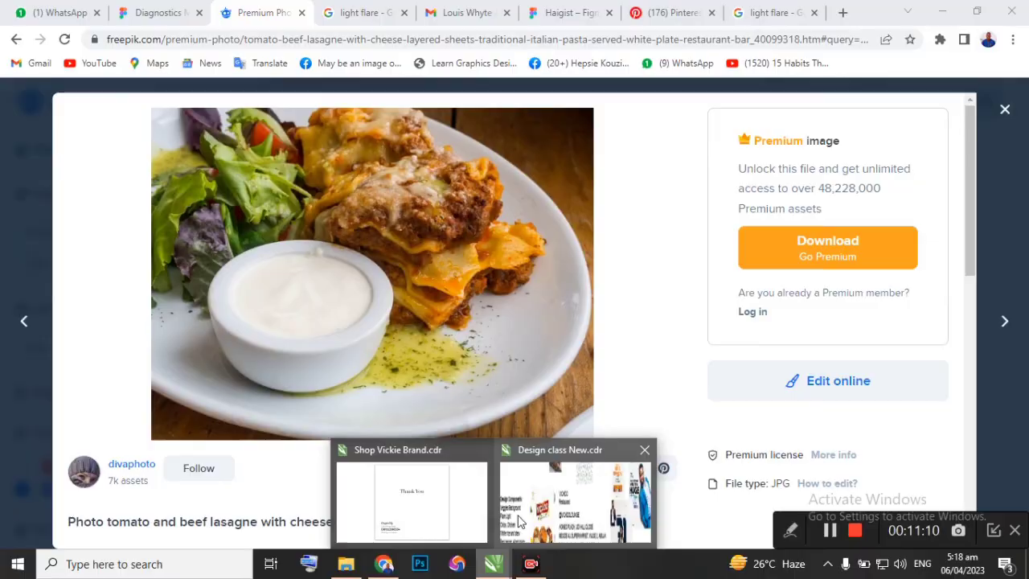
pyautogui.click(561, 503)
pyautogui.click(449, 430)
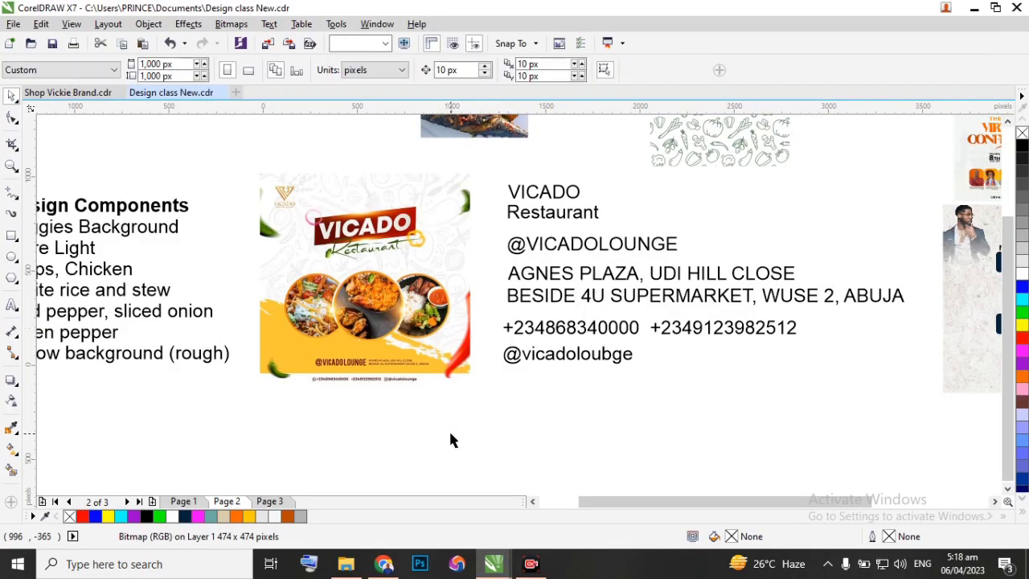
pyautogui.hotkey('ctrl', 'v')
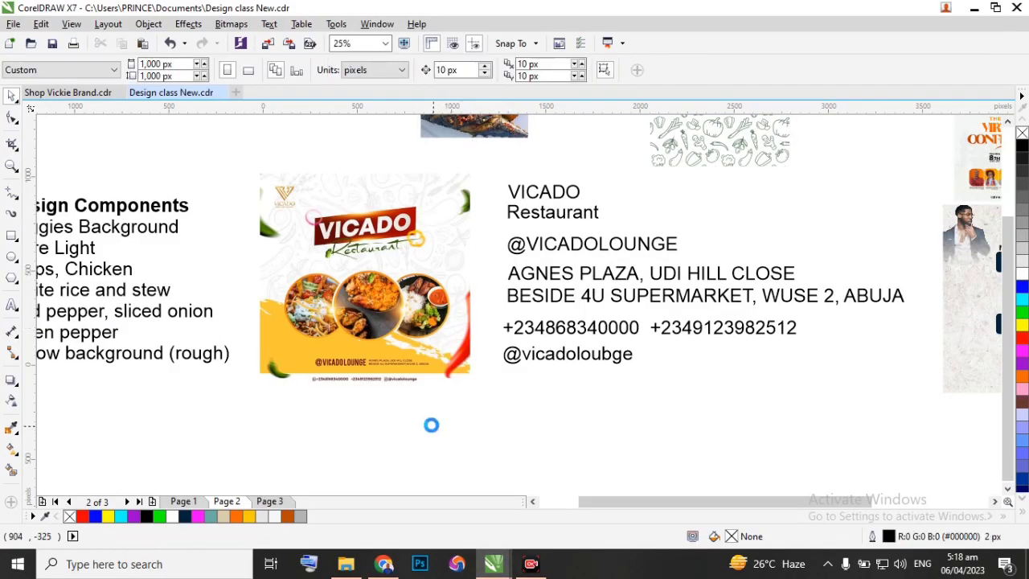
pyautogui.moveTo(356, 289); pyautogui.dragTo(337, 122)
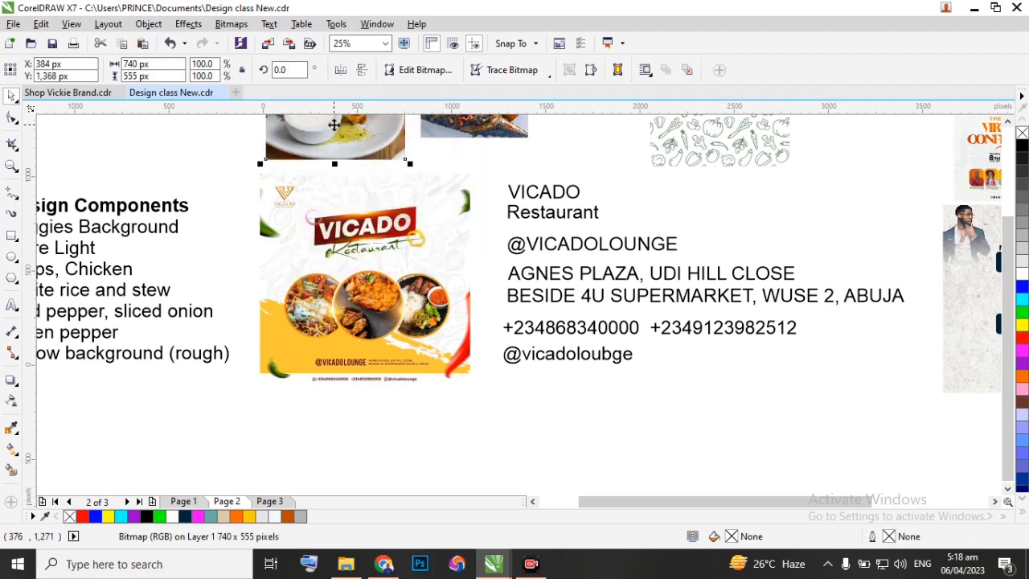
# Switch to Chrome, close the lasagne photo preview and browse the first page of "chip chicken and mayonese" results for another chips and chicken photo.
pyautogui.click(384, 564)
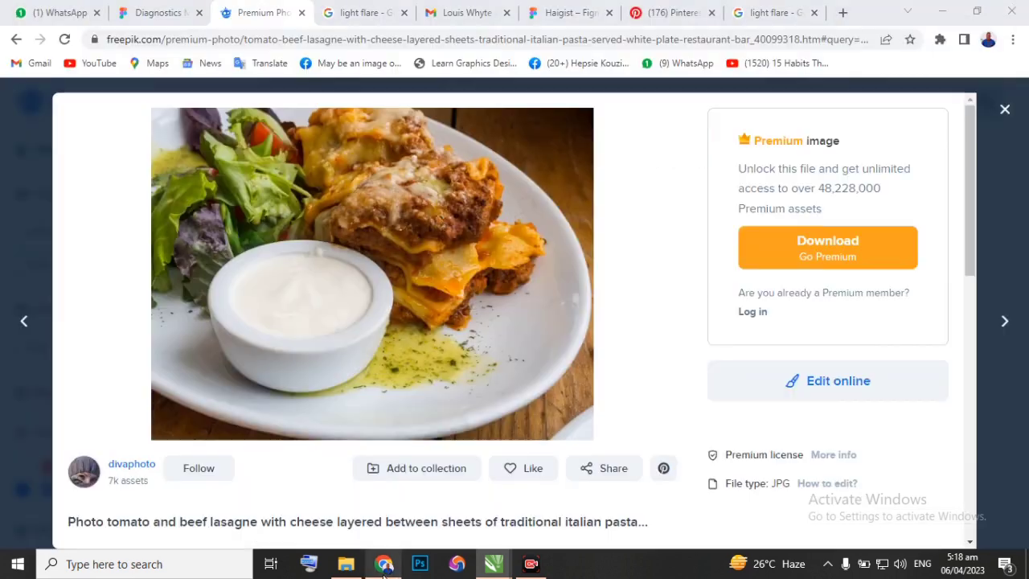
pyautogui.click(1004, 111)
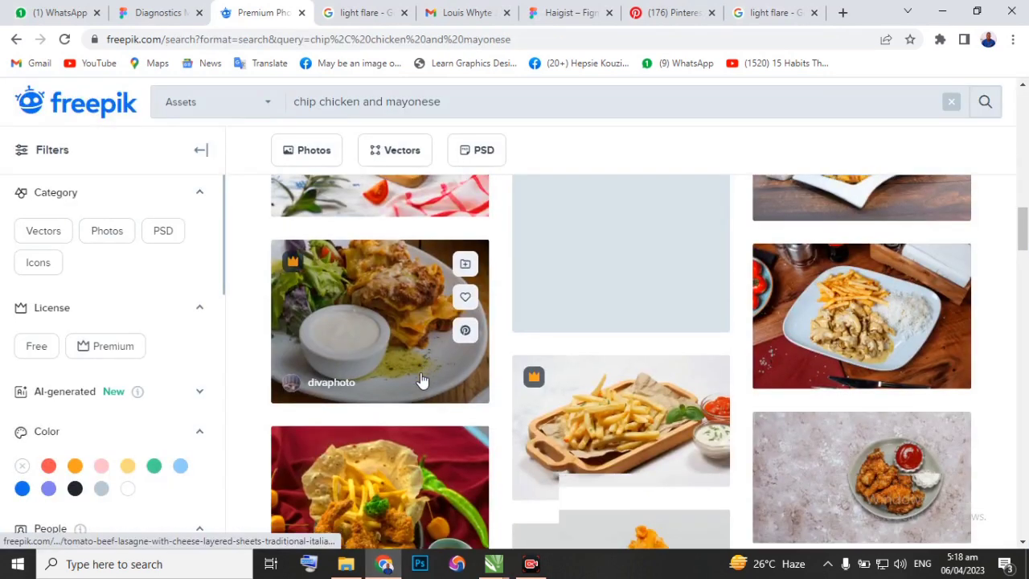
pyautogui.scroll(-3, 419, 376)
pyautogui.scroll(2, 420, 380)
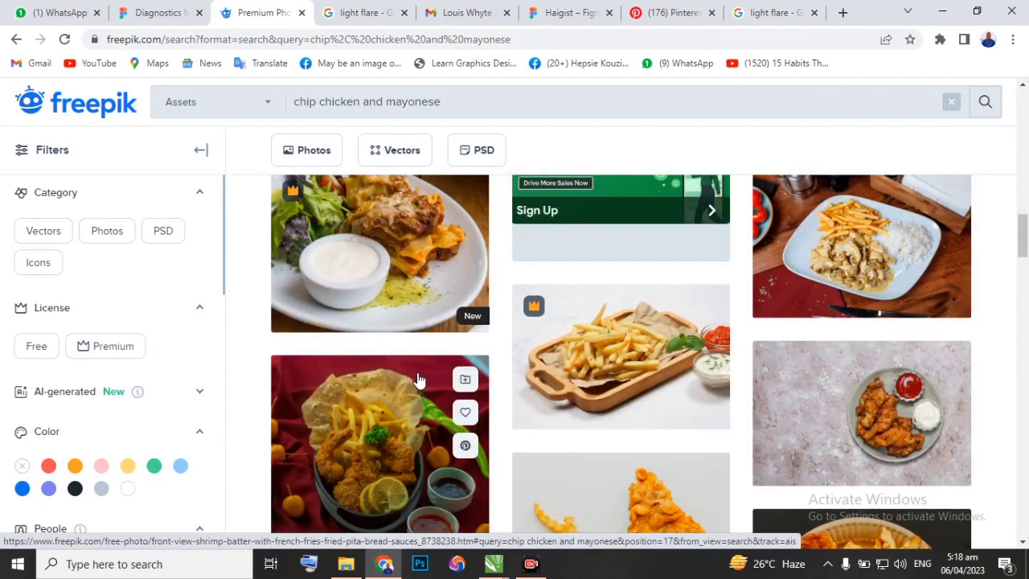
pyautogui.scroll(-1, 419, 380)
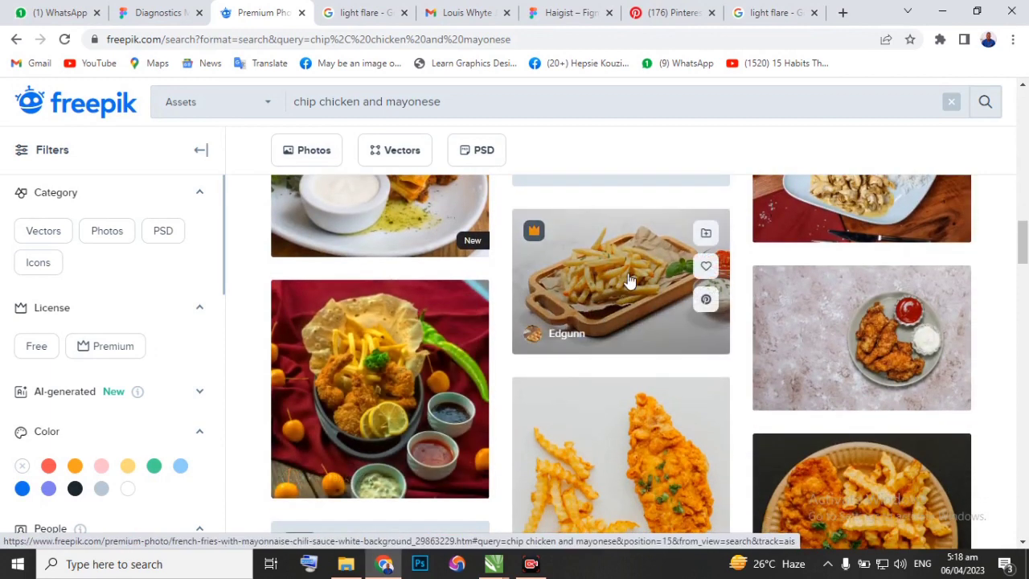
pyautogui.scroll(-3, 654, 322)
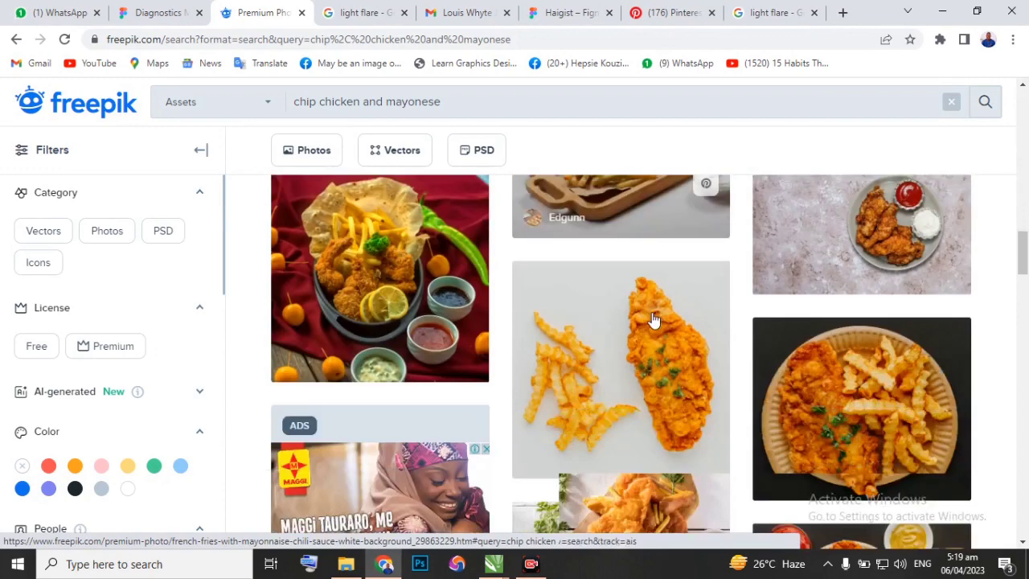
pyautogui.scroll(-4, 568, 339)
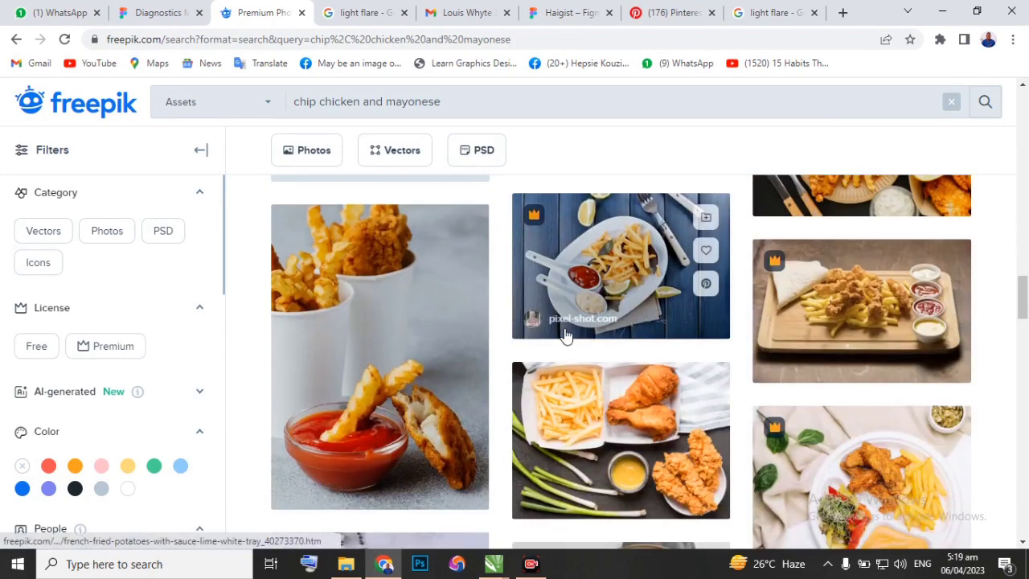
pyautogui.scroll(-2, 384, 379)
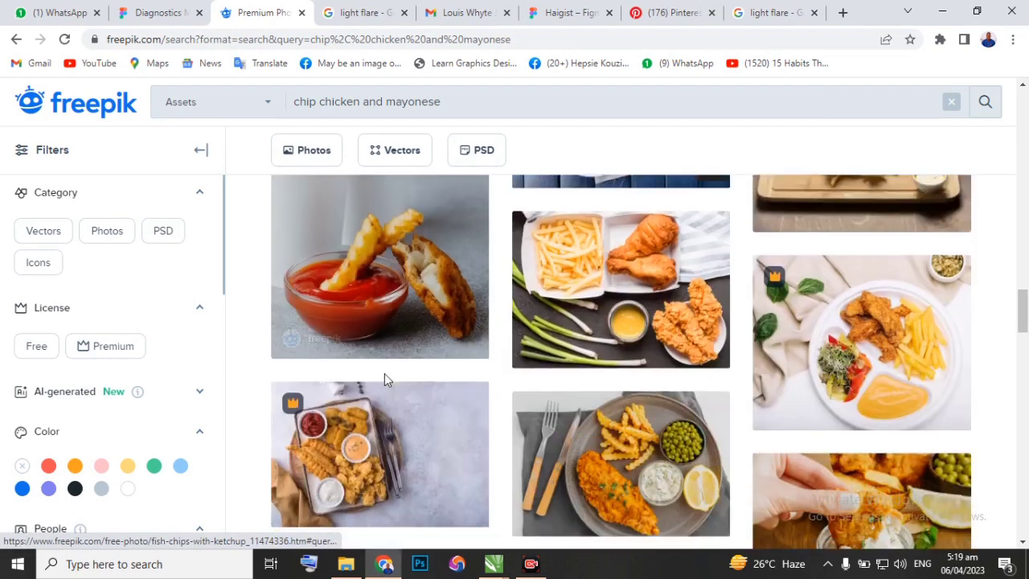
pyautogui.scroll(-2, 385, 375)
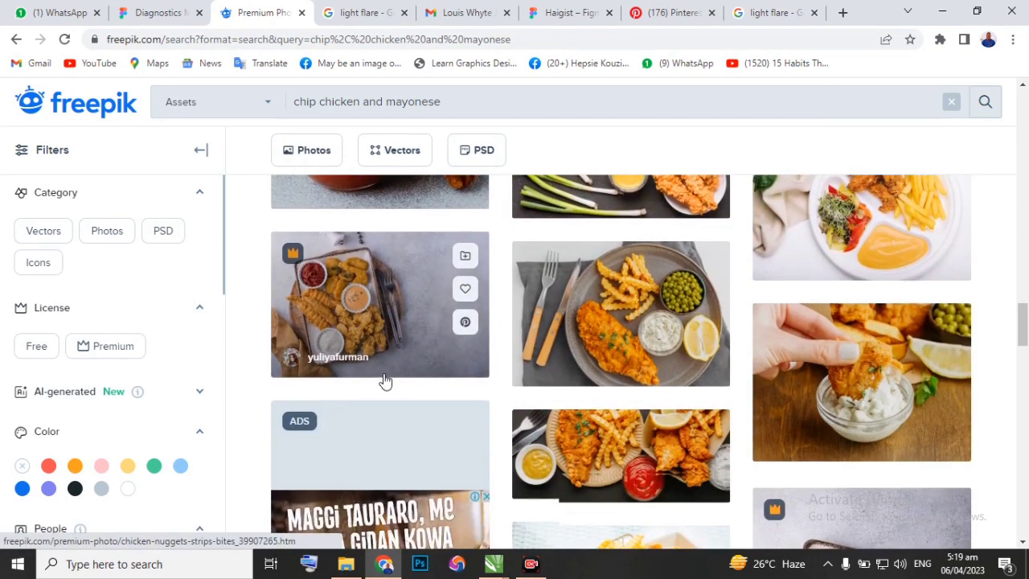
pyautogui.scroll(2, 384, 374)
pyautogui.scroll(-2, 384, 377)
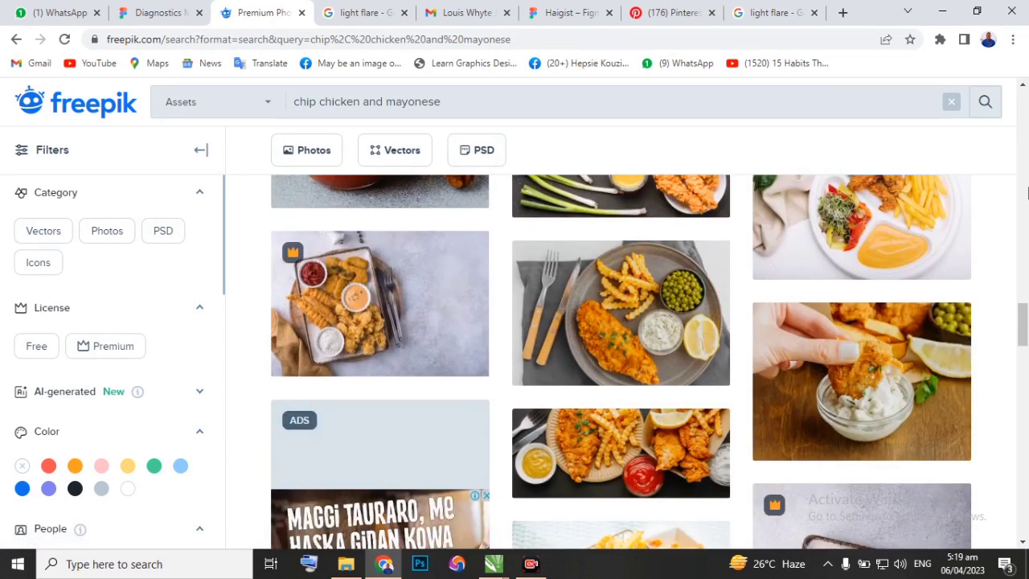
pyautogui.scroll(-4, 651, 310)
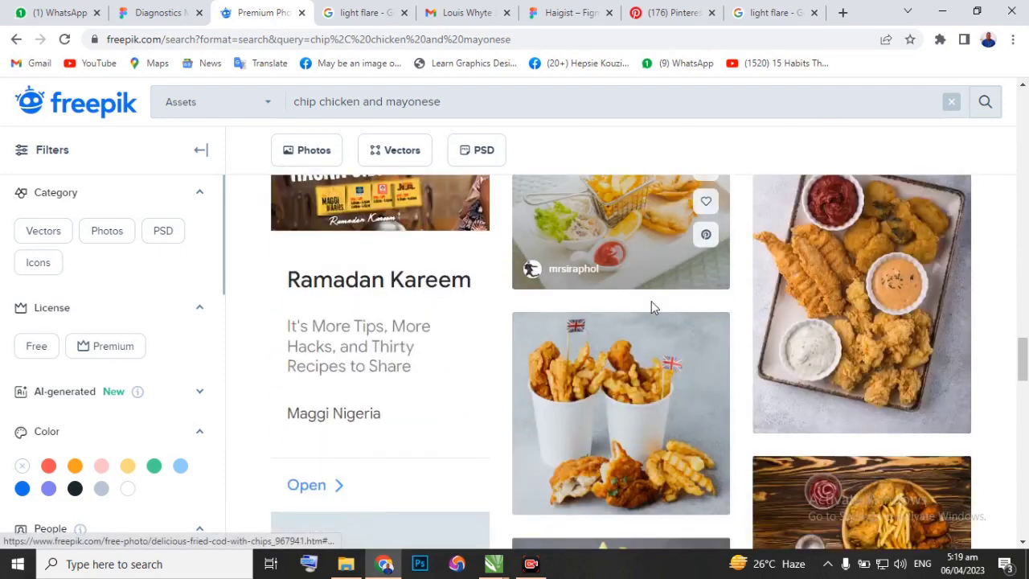
pyautogui.scroll(-6, 652, 310)
pyautogui.scroll(2, 643, 310)
pyautogui.scroll(-7, 642, 311)
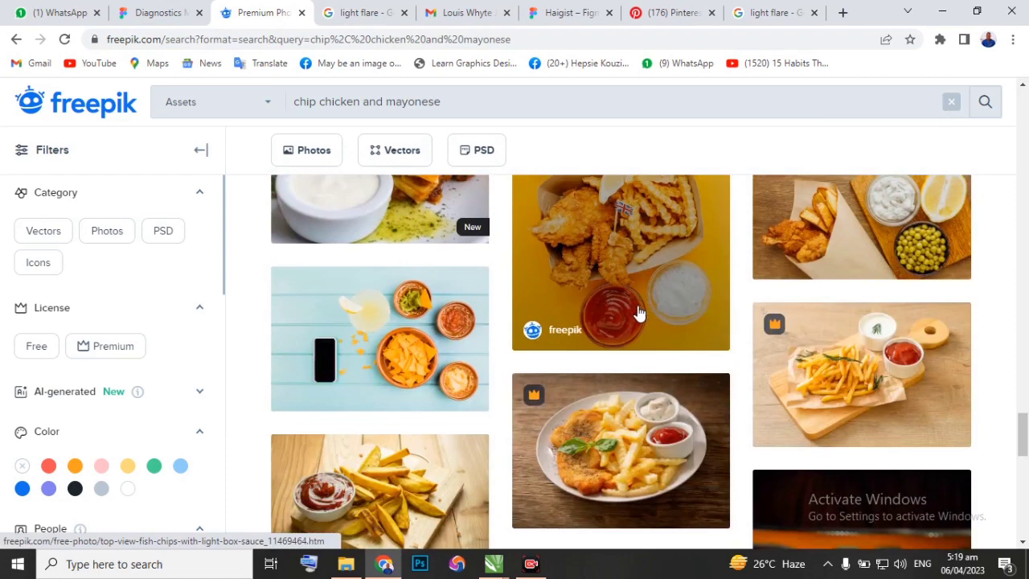
pyautogui.scroll(-3, 637, 312)
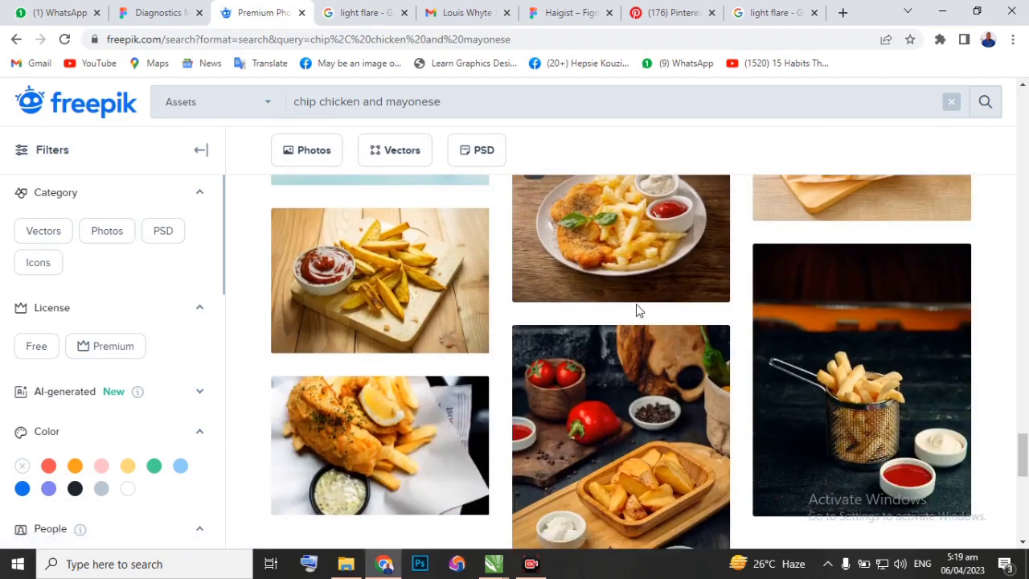
pyautogui.scroll(-2, 636, 309)
pyautogui.scroll(2, 636, 314)
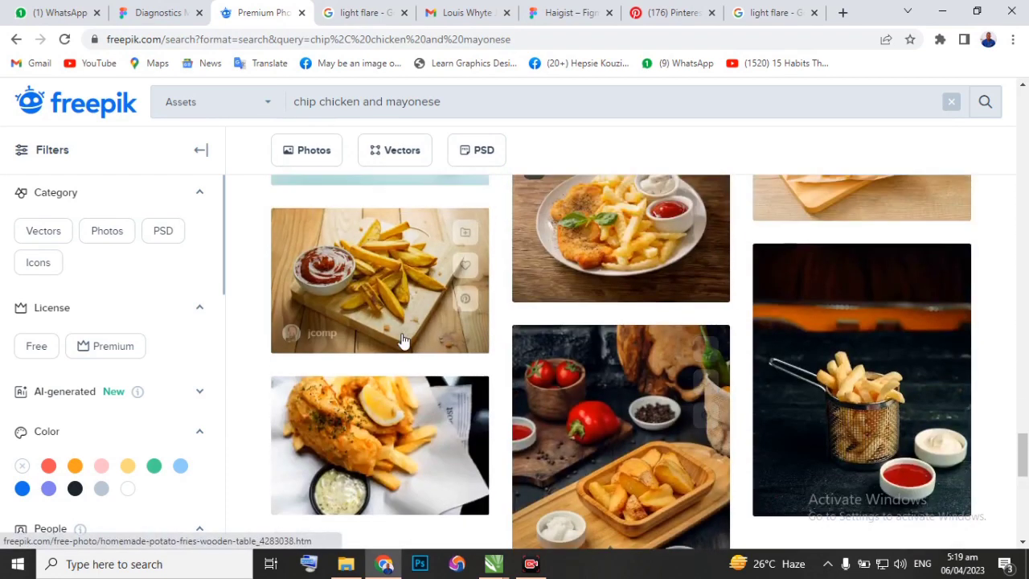
pyautogui.scroll(-3, 386, 296)
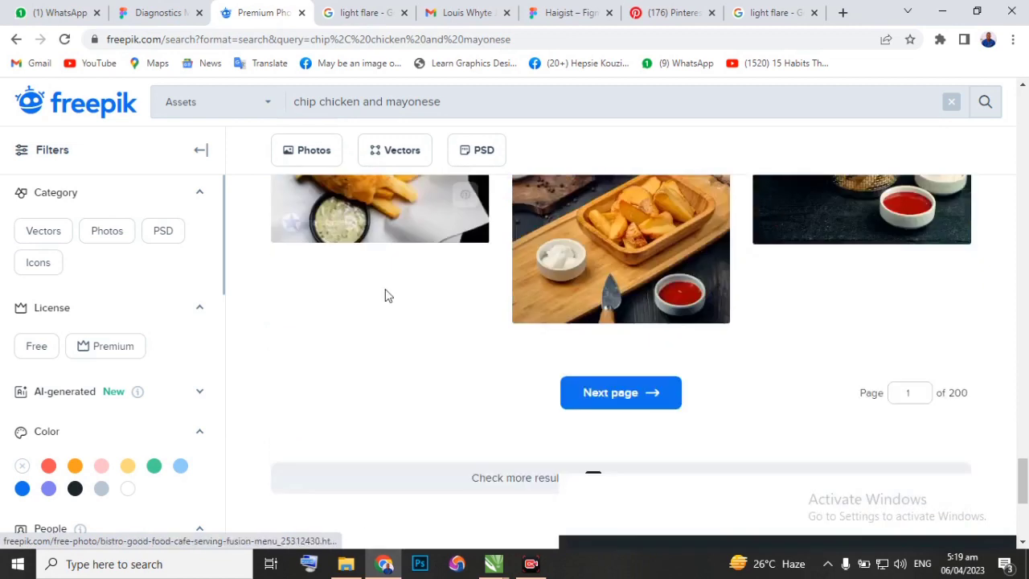
pyautogui.scroll(1, 595, 339)
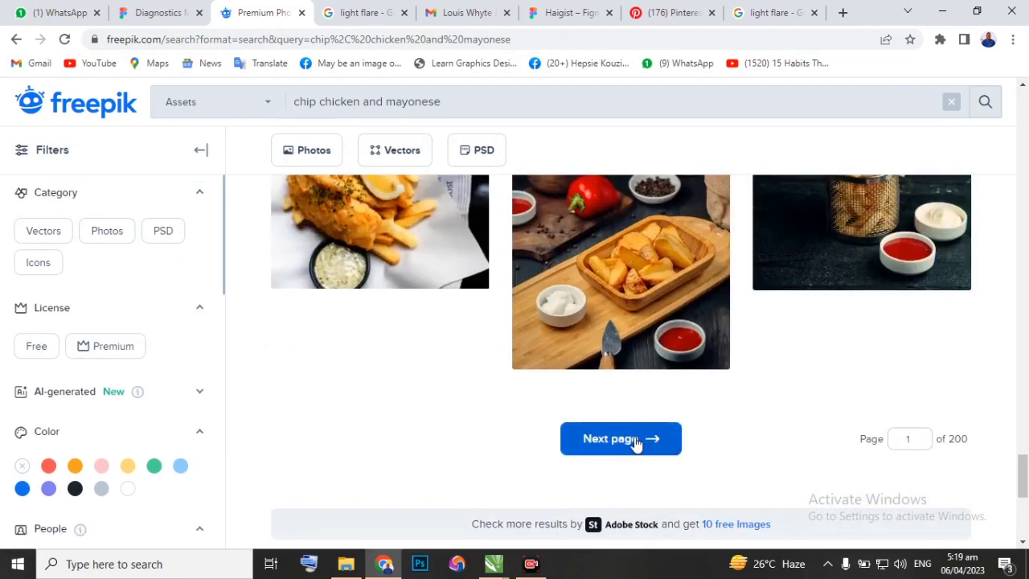
# Open the second page of "chip chicken and mayonese" results, close the Adobe Stock pop-up window and browse the first chips and chicken photos.
pyautogui.click(623, 442)
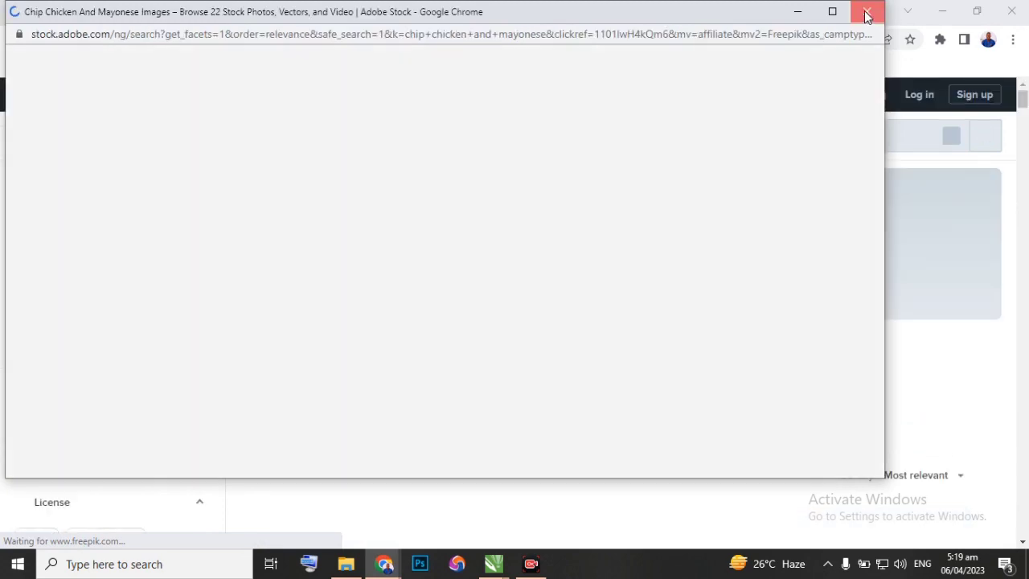
pyautogui.click(866, 12)
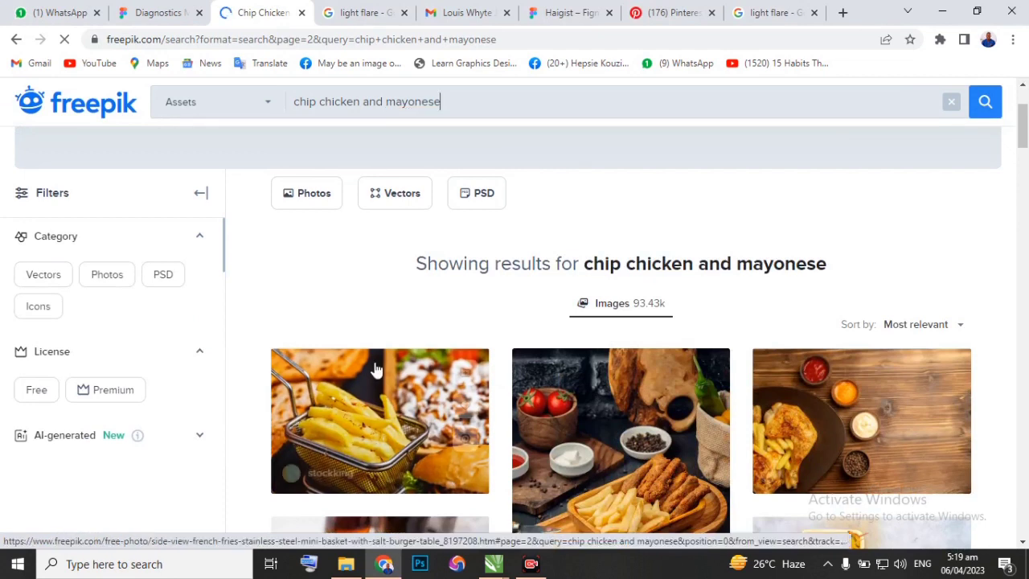
pyautogui.scroll(-2, 376, 367)
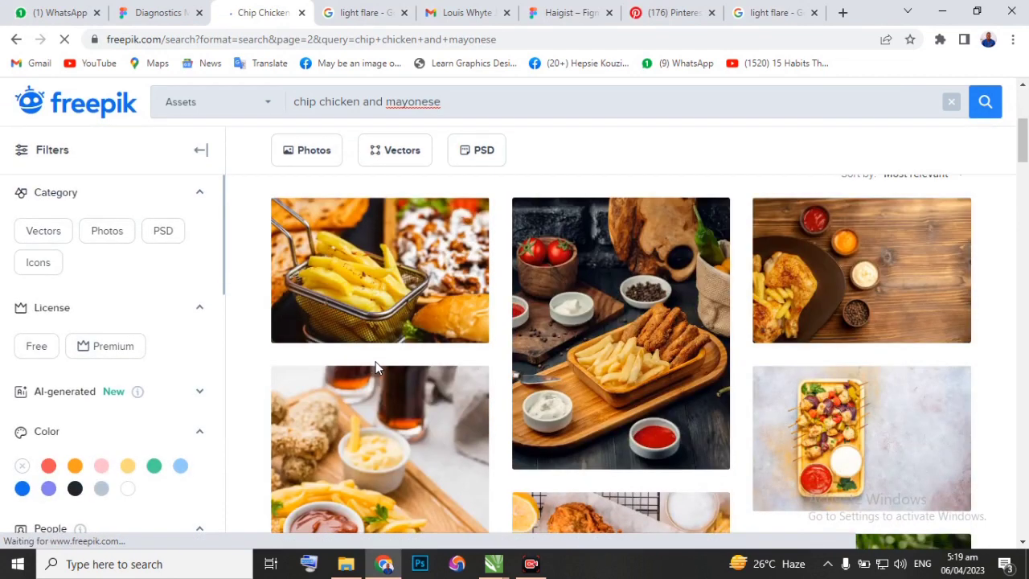
pyautogui.scroll(-1, 376, 367)
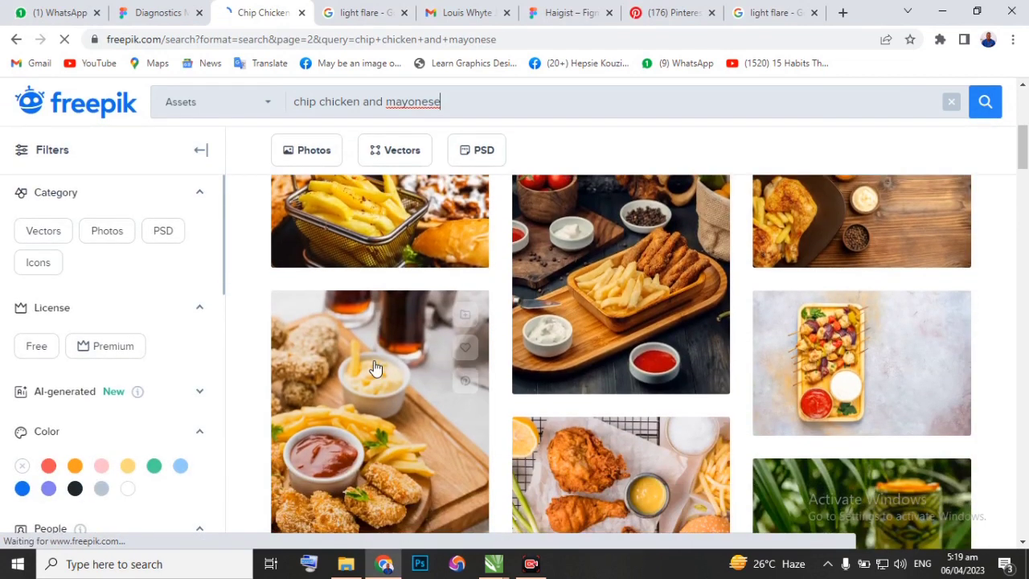
pyautogui.scroll(-2, 375, 364)
pyautogui.scroll(-5, 373, 366)
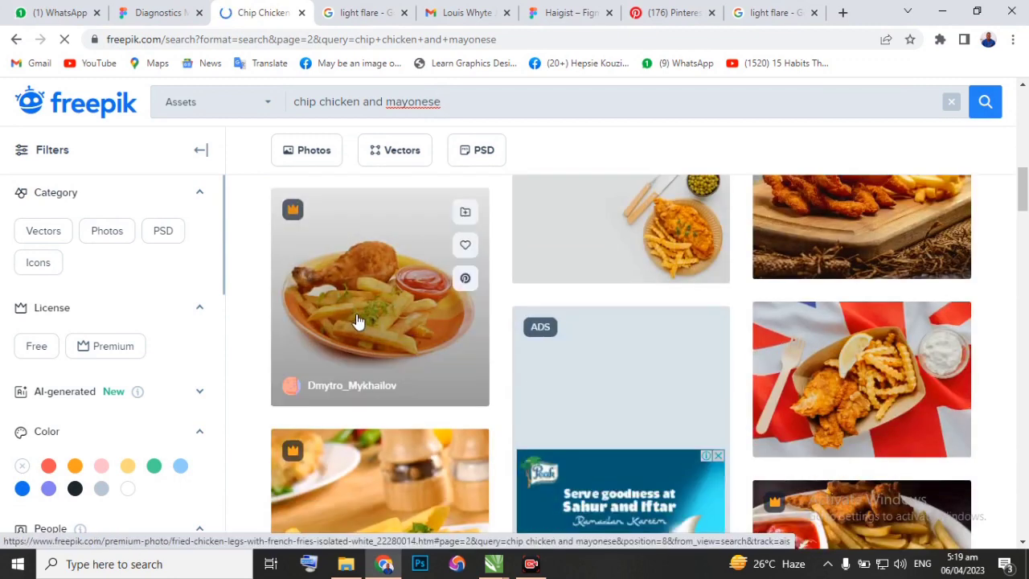
pyautogui.scroll(-1, 368, 322)
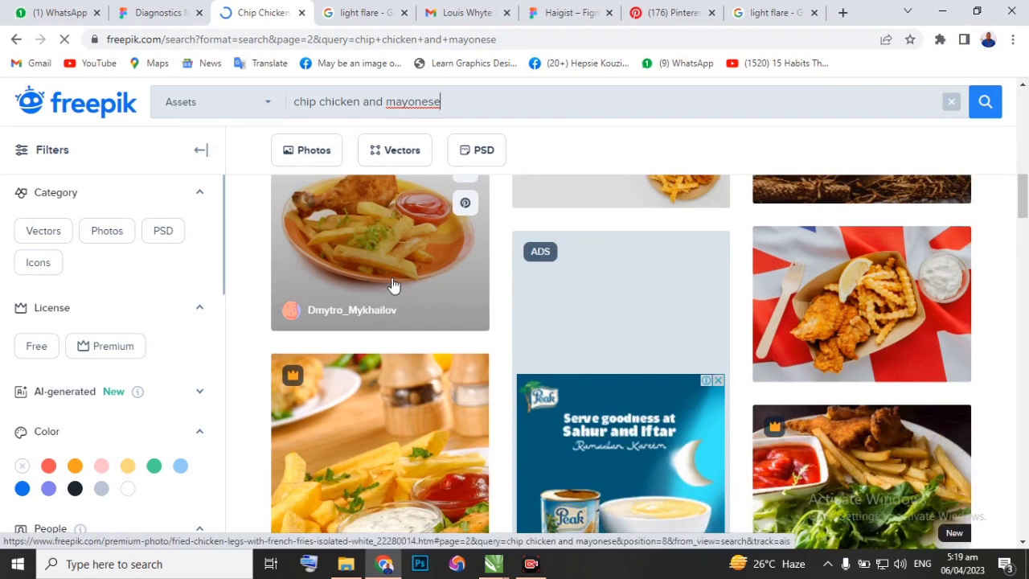
pyautogui.scroll(-1, 392, 287)
pyautogui.scroll(2, 395, 292)
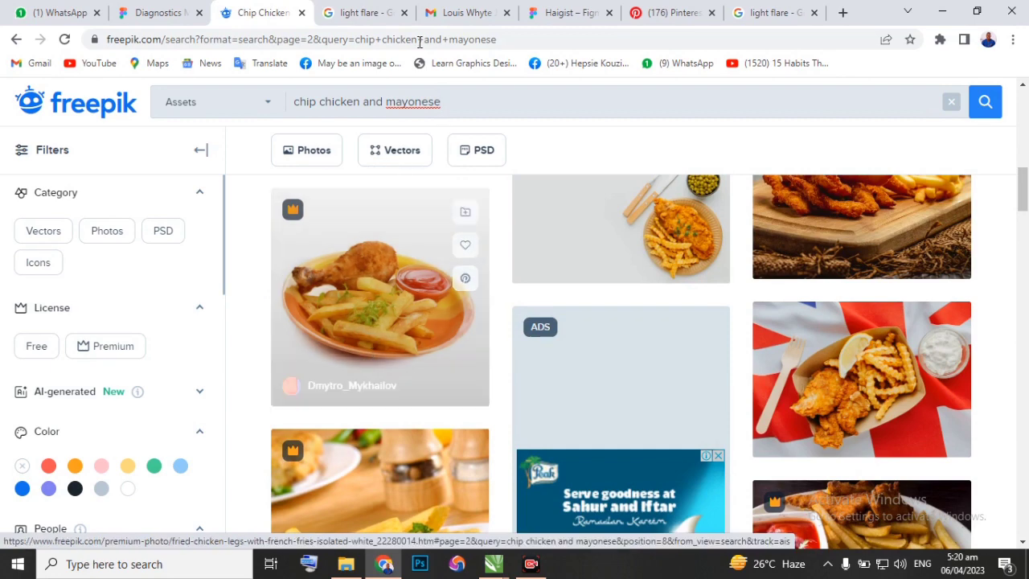
# Switch to Design class New.cdr in CorelDRAW and examine the three circular food photos in the Vicado Restaurant flyer.
pyautogui.moveTo(494, 566)
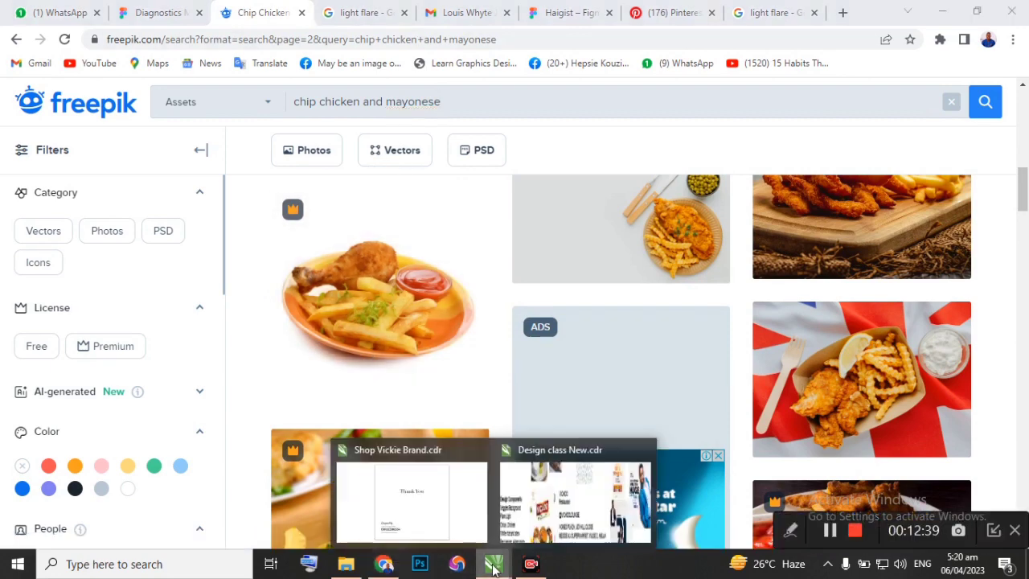
pyautogui.click(554, 522)
pyautogui.scroll(2, 318, 330)
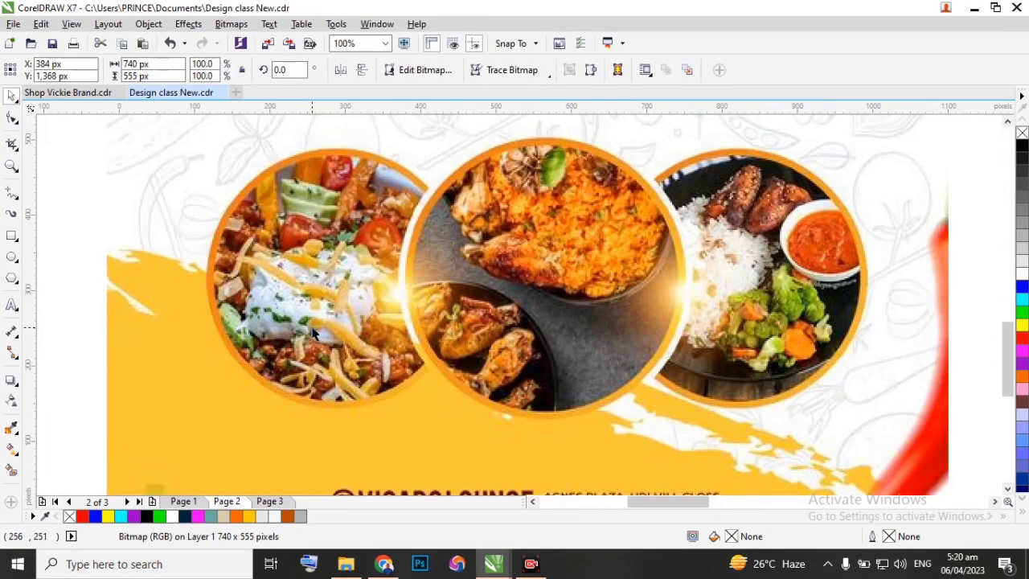
# Switch to Chrome and browse the rest of the second Freepik results page for a suitable chips and chicken photo.
pyautogui.click(388, 568)
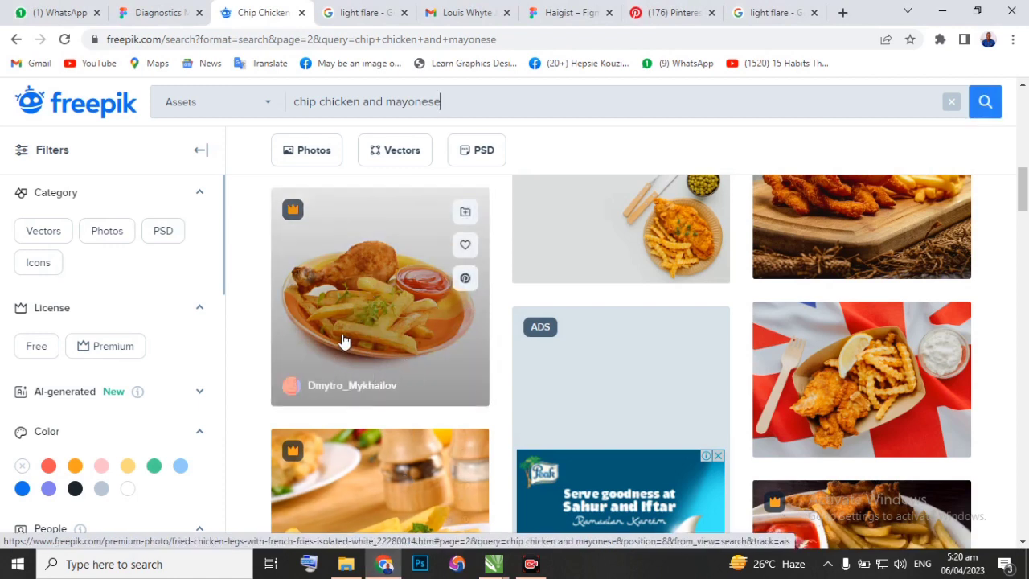
pyautogui.scroll(-10, 343, 342)
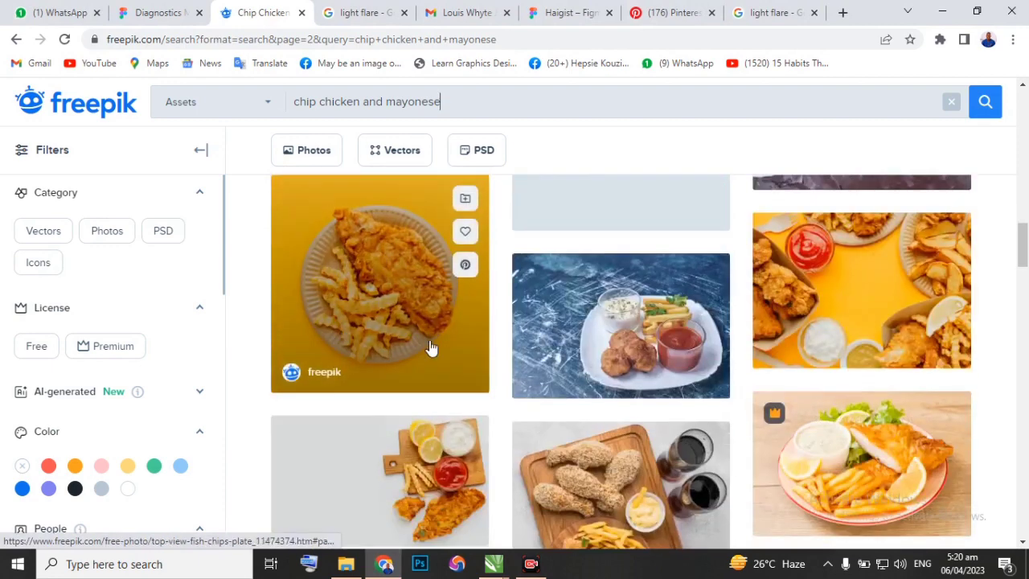
pyautogui.scroll(-2, 366, 310)
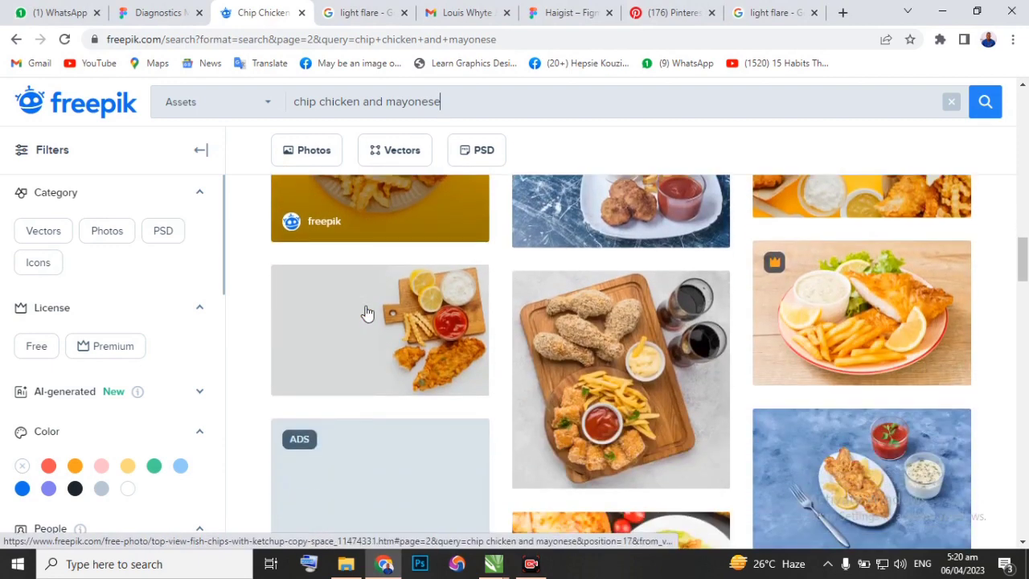
pyautogui.scroll(-2, 369, 311)
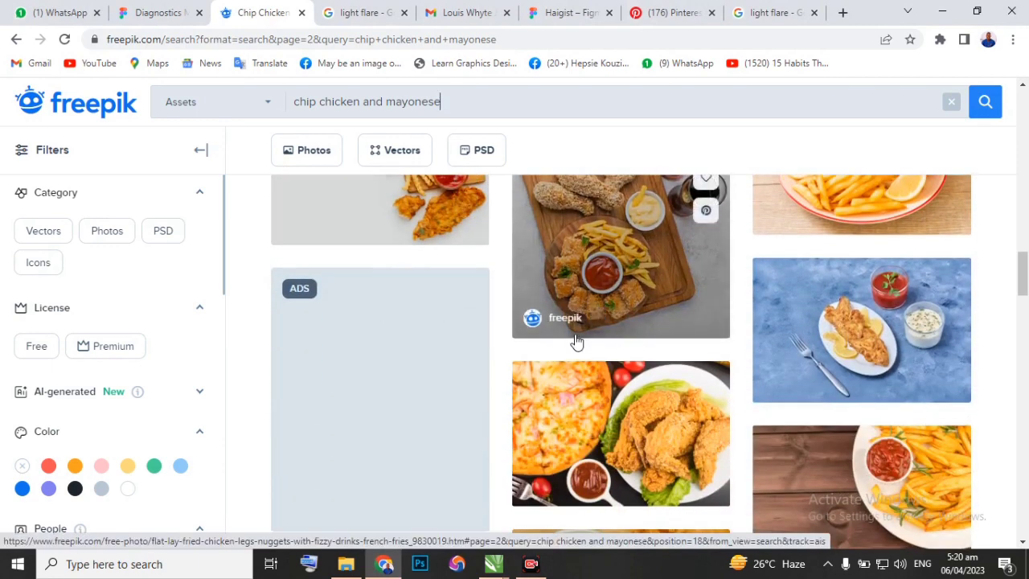
pyautogui.scroll(-6, 576, 341)
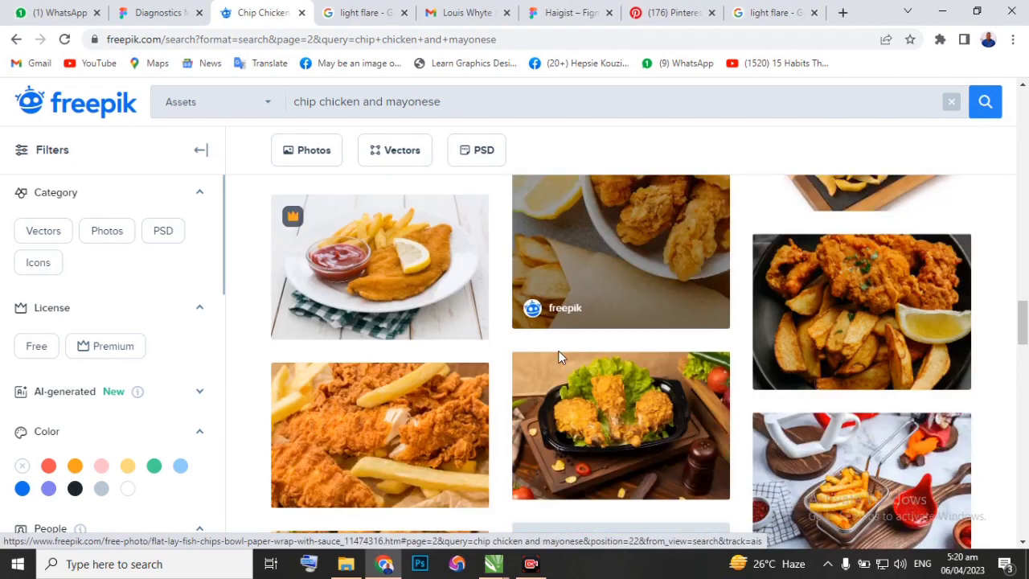
pyautogui.scroll(-5, 555, 354)
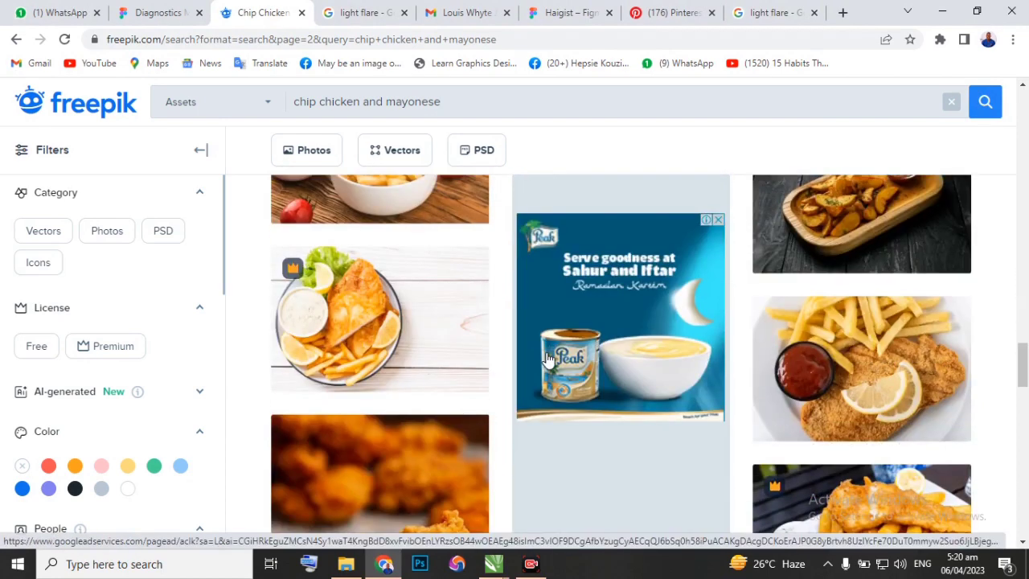
pyautogui.scroll(5, 543, 356)
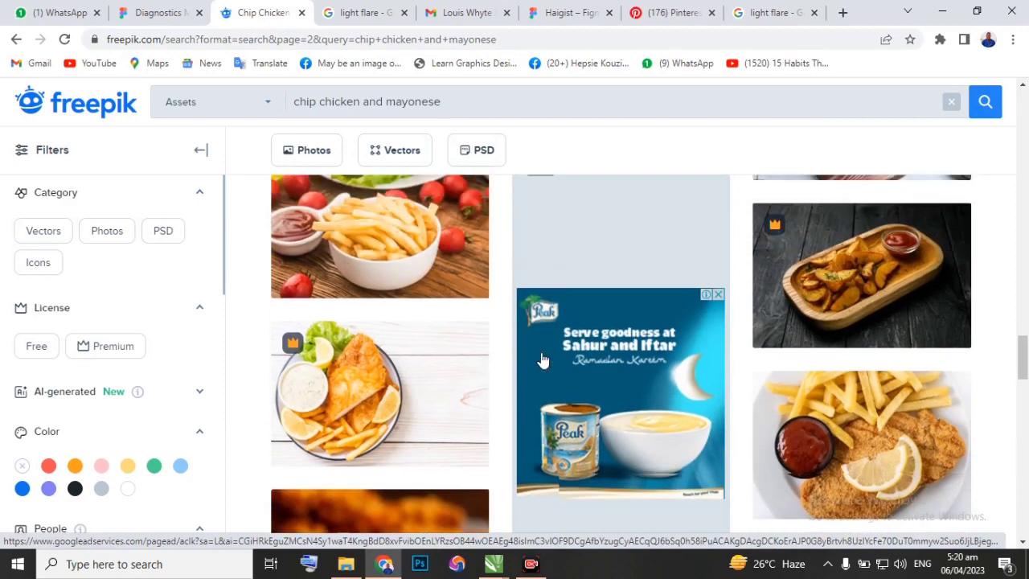
pyautogui.scroll(-5, 540, 354)
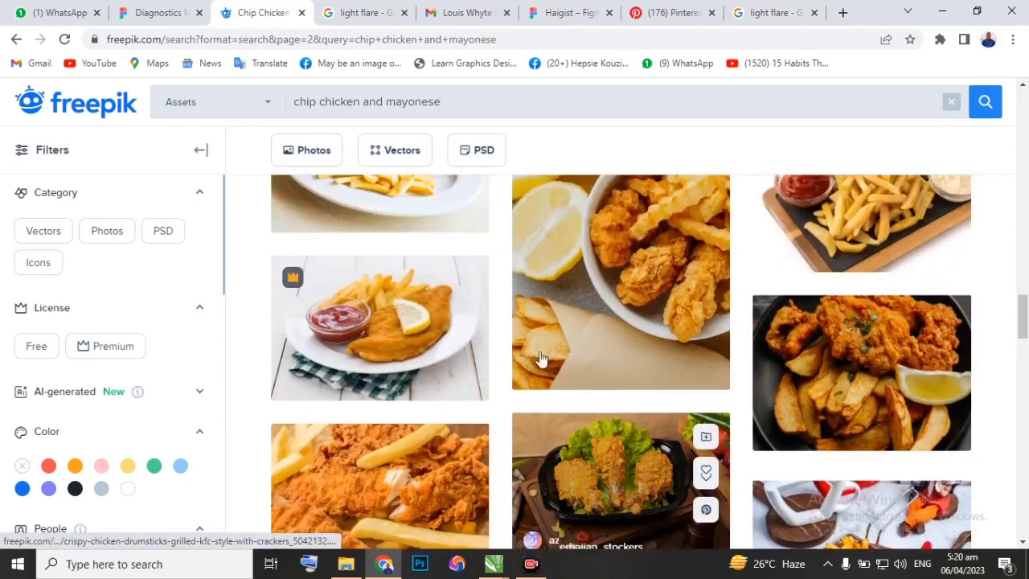
pyautogui.scroll(3, 540, 355)
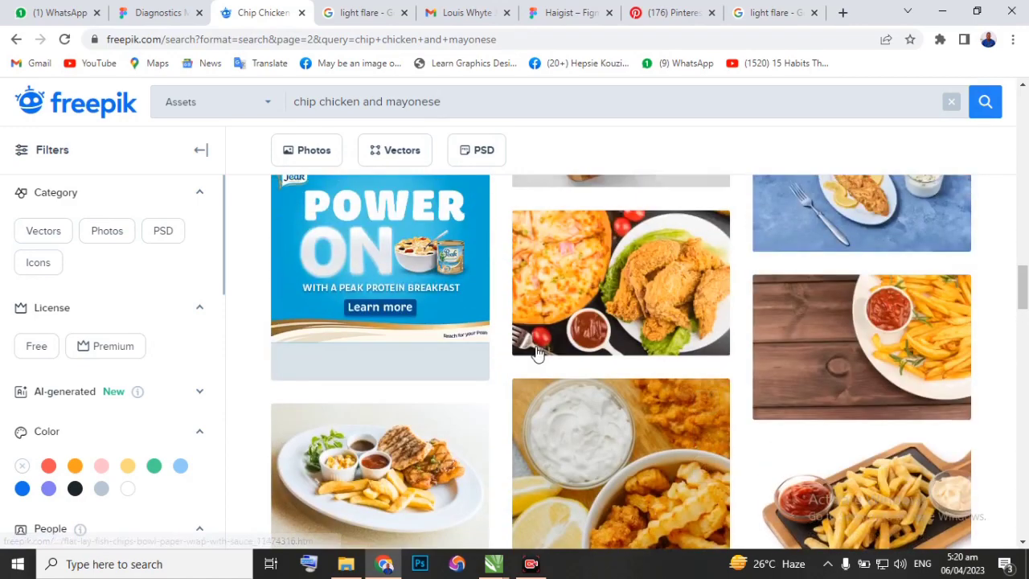
pyautogui.scroll(-5, 538, 355)
pyautogui.scroll(-10, 538, 355)
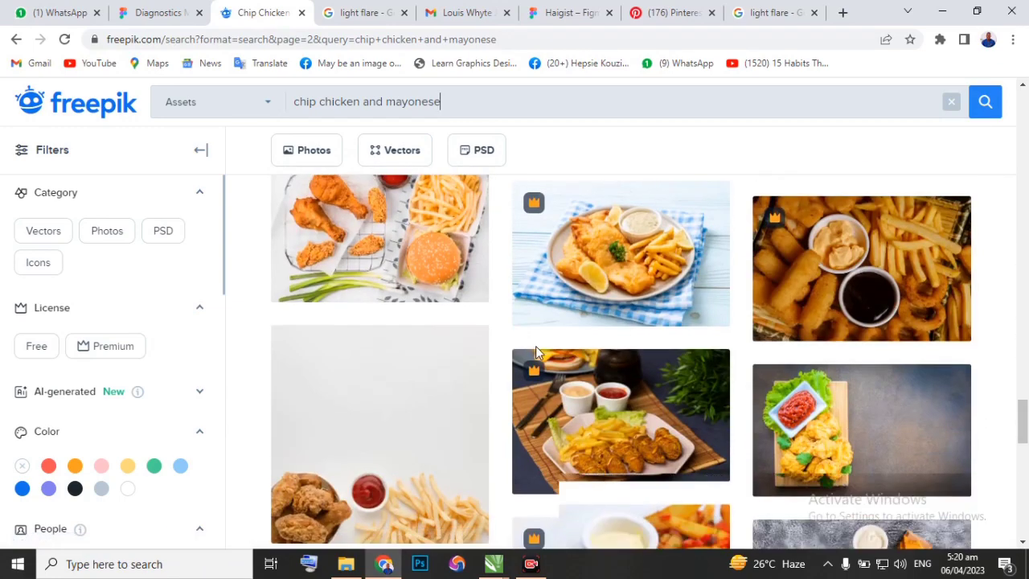
pyautogui.scroll(-3, 536, 355)
pyautogui.scroll(-10, 536, 355)
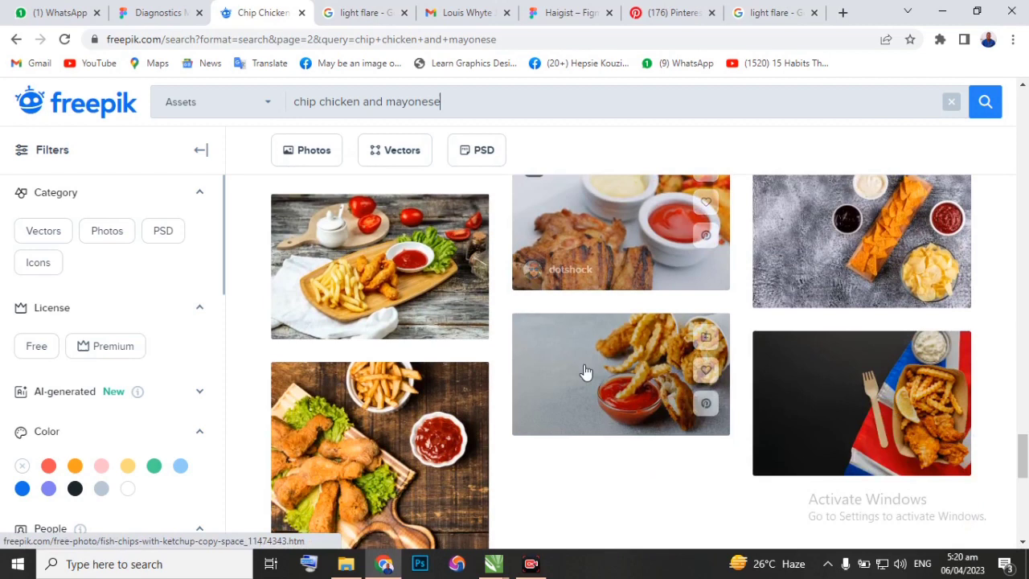
# Go to the third results page and open and copy the square photo of fried drumsticks, fries and a bowl of ketchup.
pyautogui.click(644, 428)
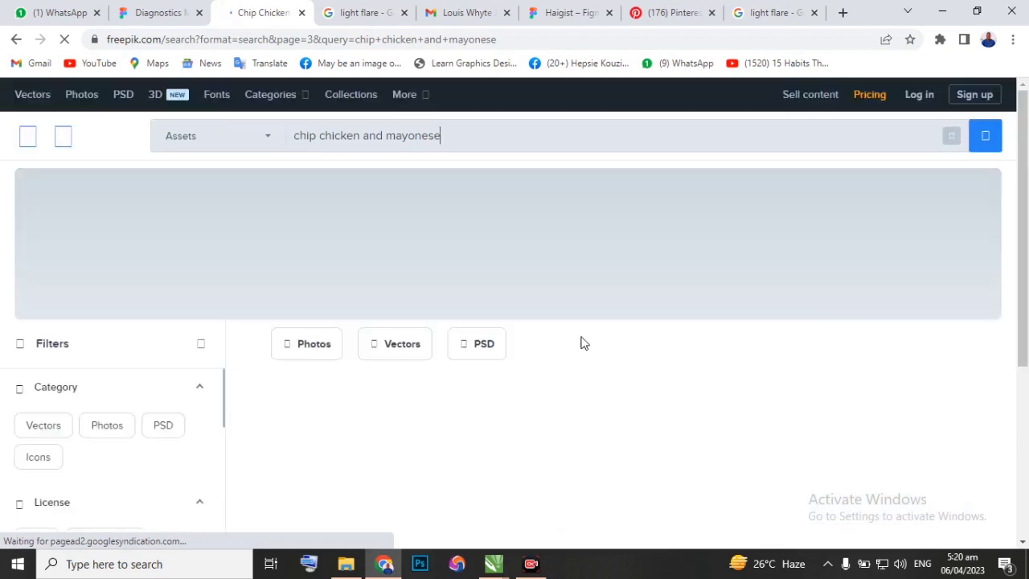
pyautogui.scroll(-2, 517, 351)
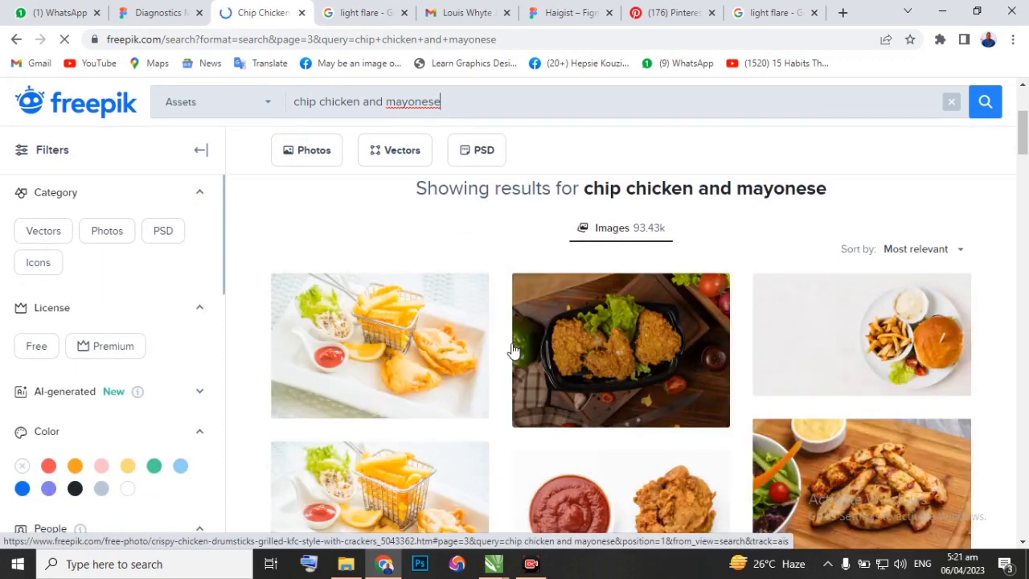
pyautogui.scroll(-2, 513, 352)
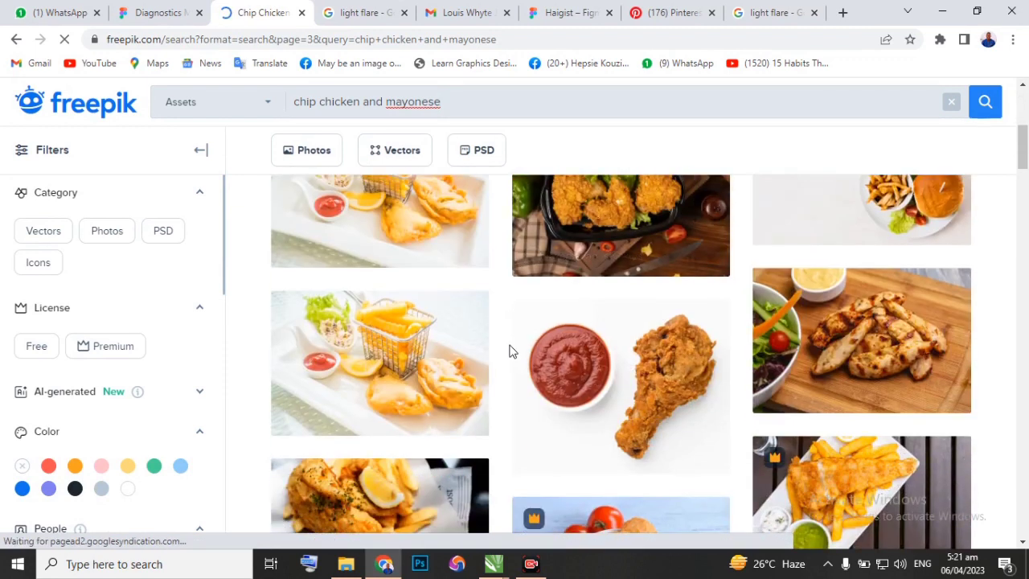
pyautogui.scroll(-2, 509, 352)
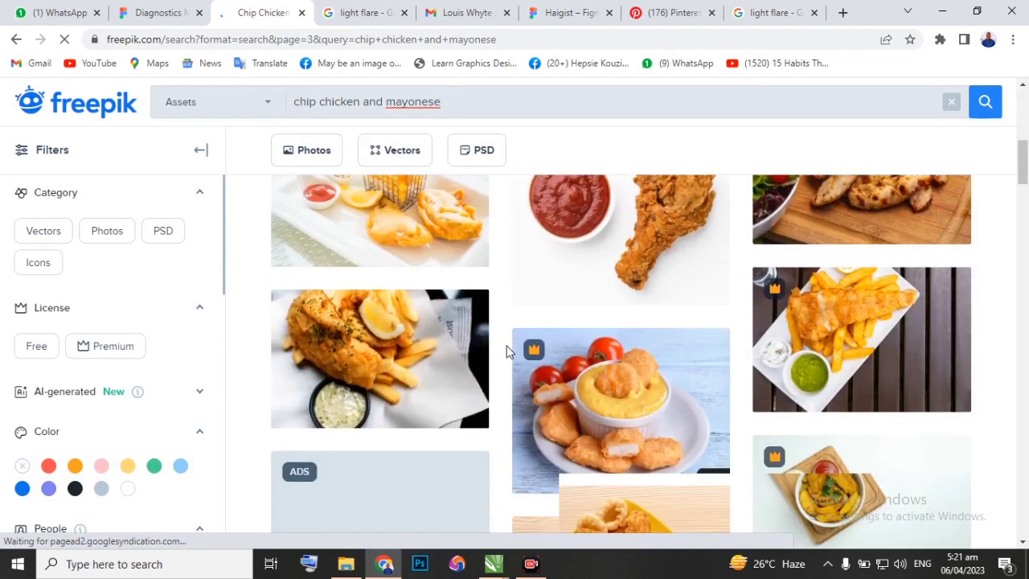
pyautogui.scroll(-4, 507, 352)
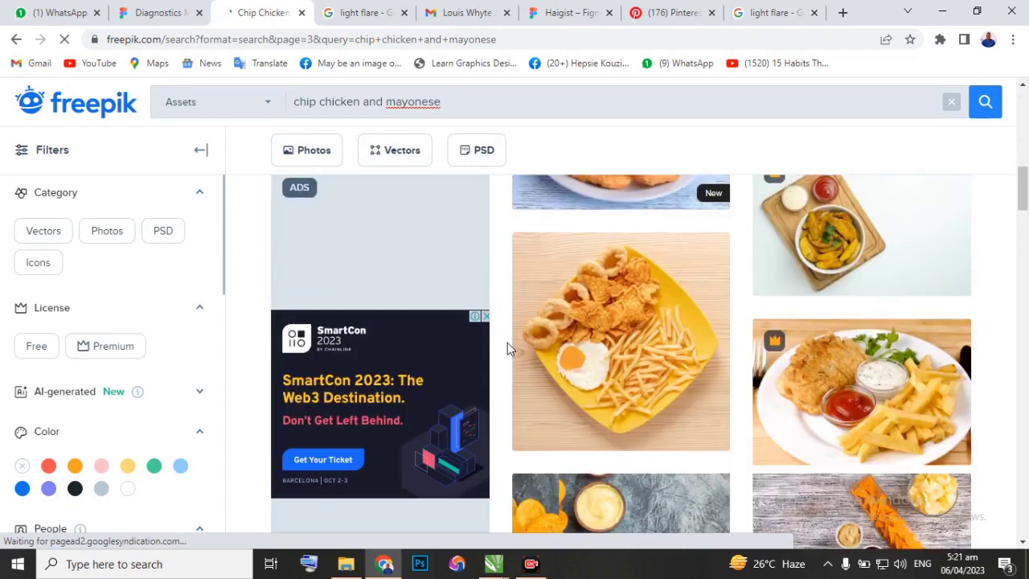
pyautogui.scroll(-4, 592, 392)
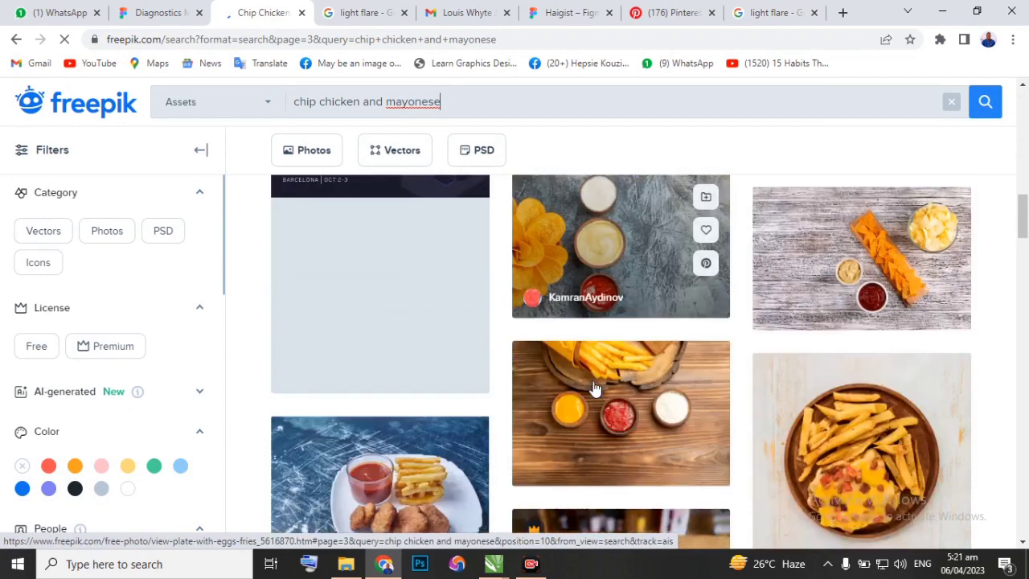
pyautogui.scroll(-4, 595, 388)
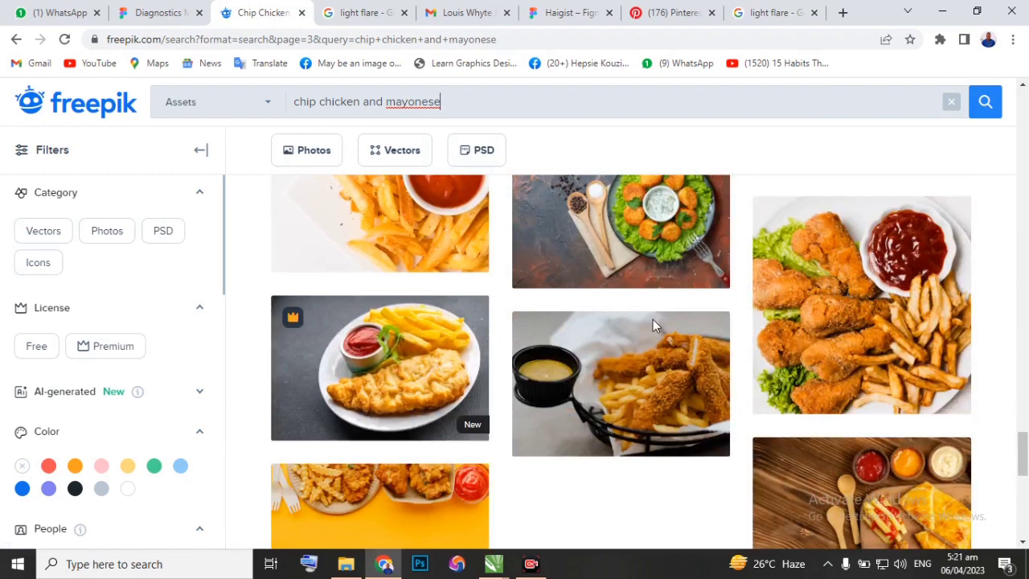
pyautogui.click(857, 306)
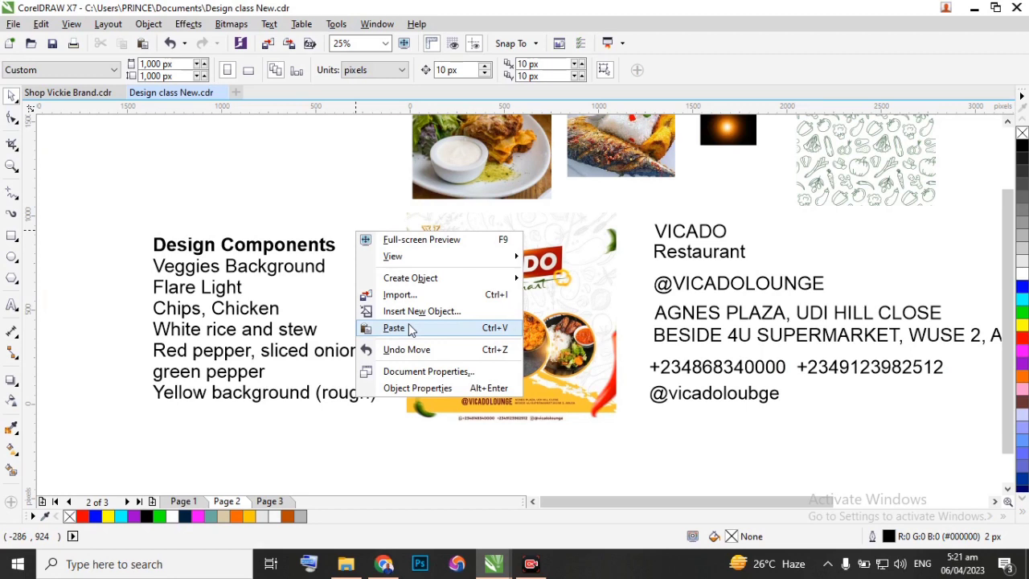
# Paste the fried chicken and fries photo into Design class New.cdr in CorelDRAW and place it above the Design Components list.
pyautogui.click(410, 328)
pyautogui.moveTo(343, 216); pyautogui.dragTo(330, 209)
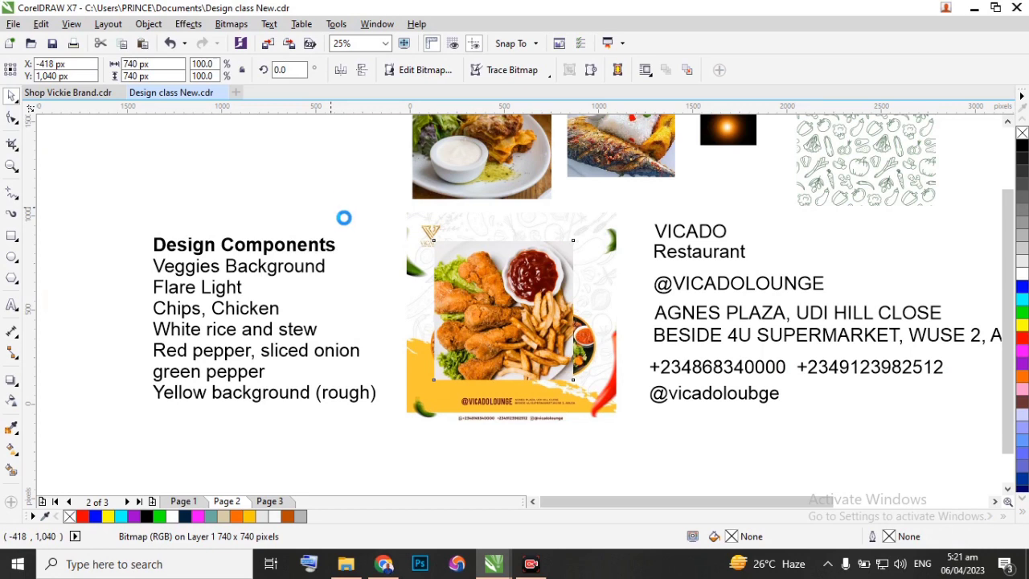
pyautogui.moveTo(400, 236); pyautogui.dragTo(361, 180)
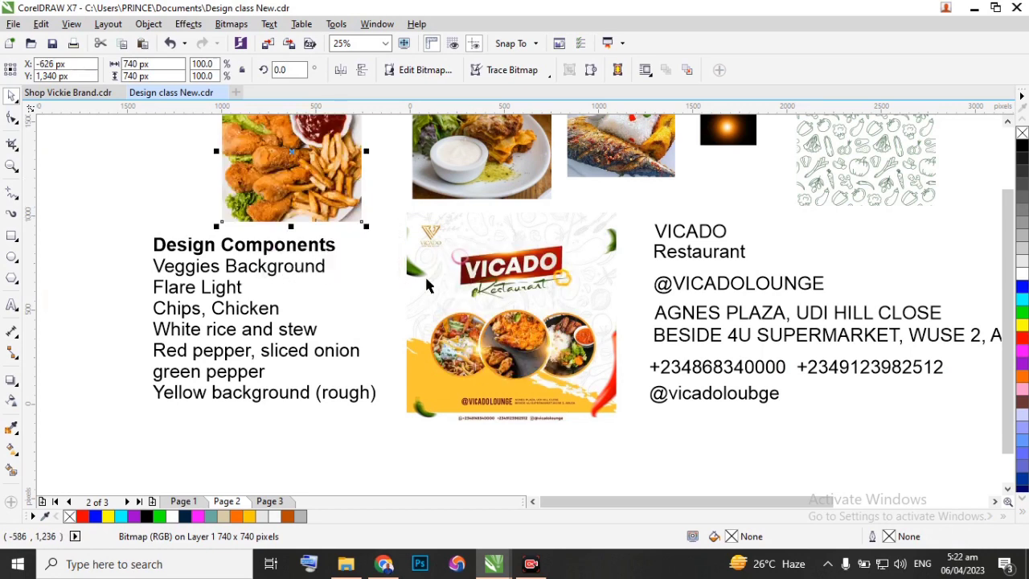
# Delete the lasagne photo above the Vicado Restaurant flyer.
pyautogui.scroll(-1, 443, 336)
pyautogui.scroll(1, 441, 290)
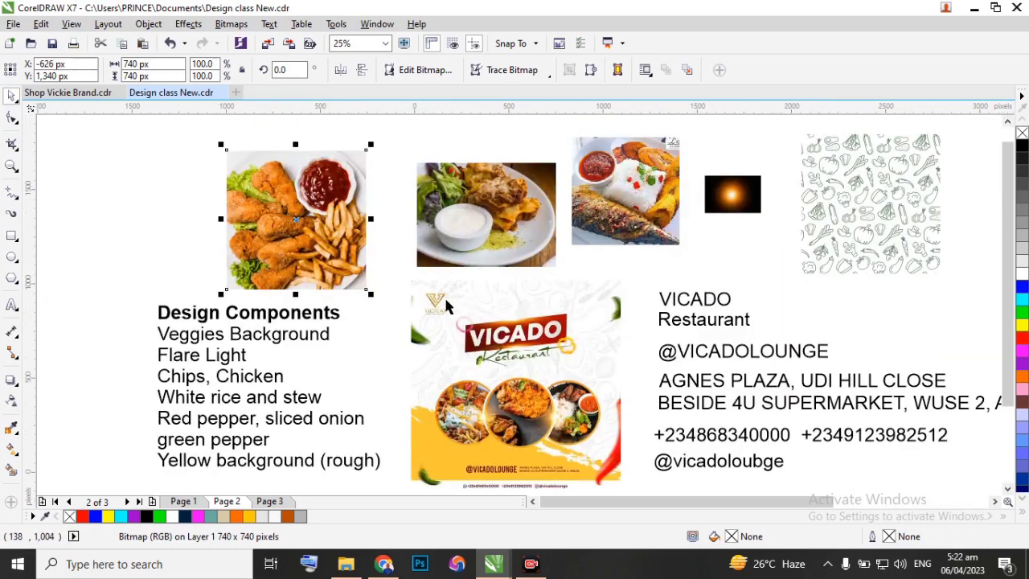
pyautogui.click(470, 218)
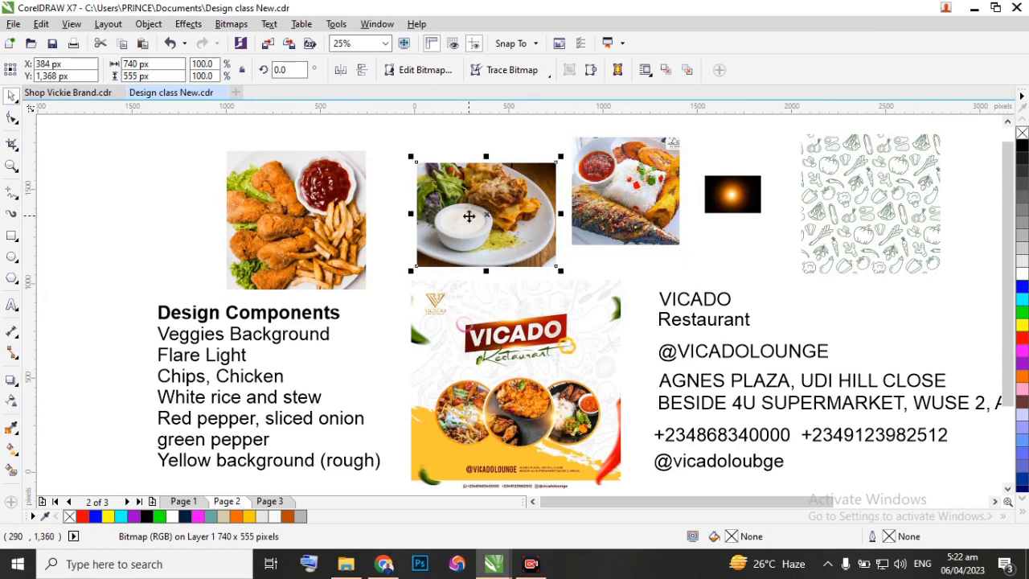
pyautogui.press('Delete')
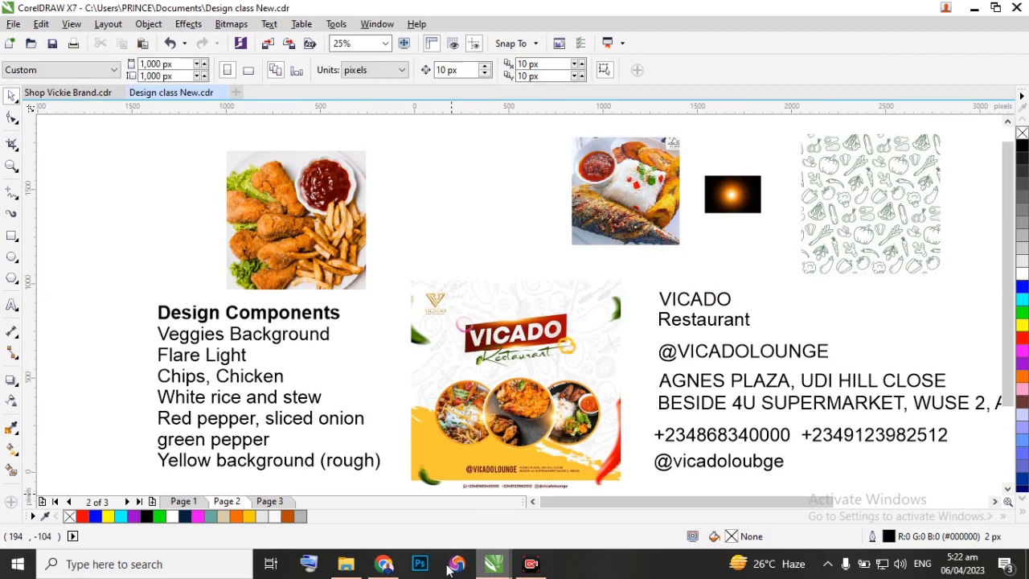
# Switch to Chrome, close the fried drumsticks photo preview and go to the fourth Freepik results page.
pyautogui.moveTo(378, 568)
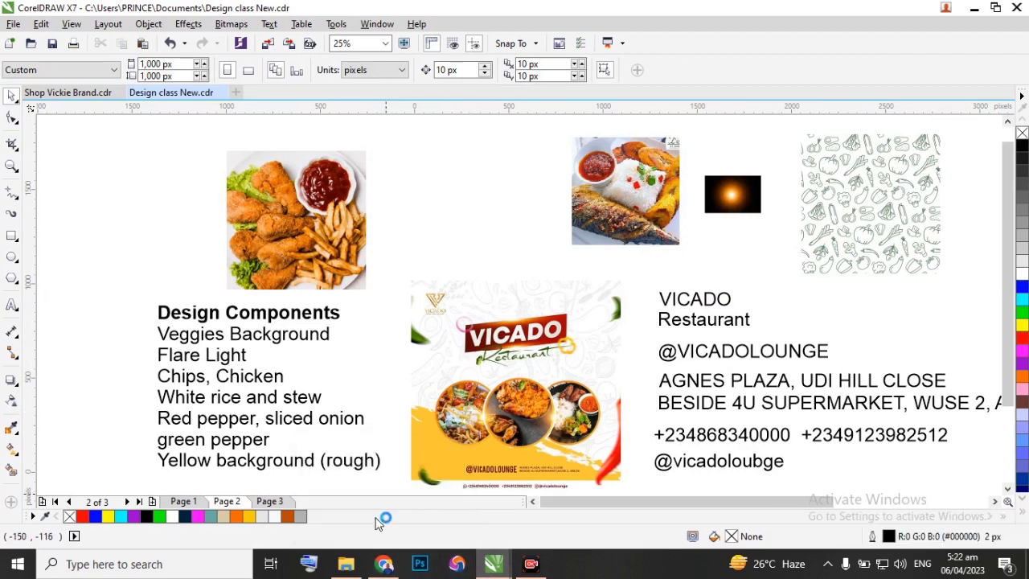
pyautogui.click(385, 565)
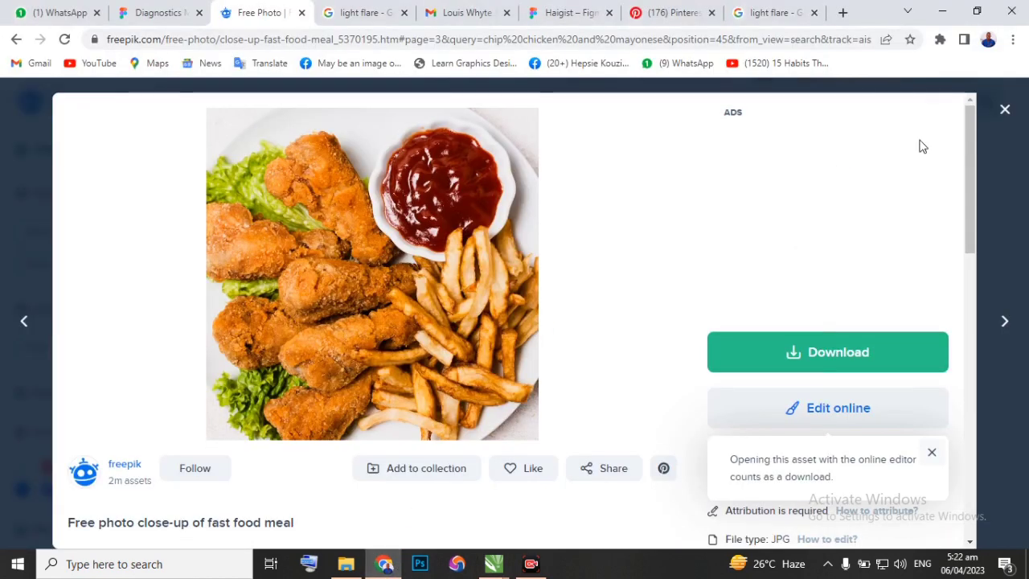
pyautogui.scroll(-4, 487, 289)
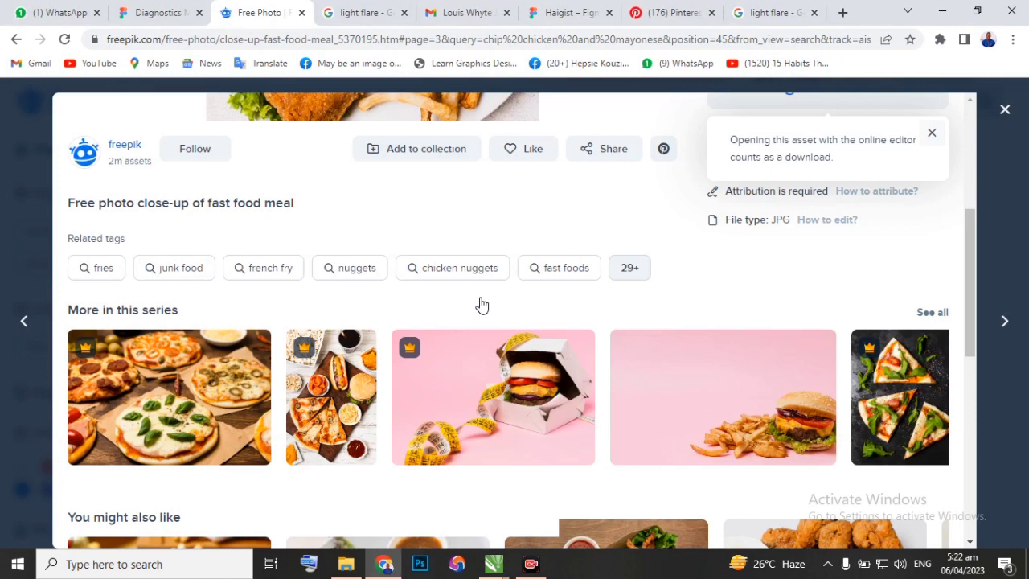
pyautogui.scroll(2, 481, 305)
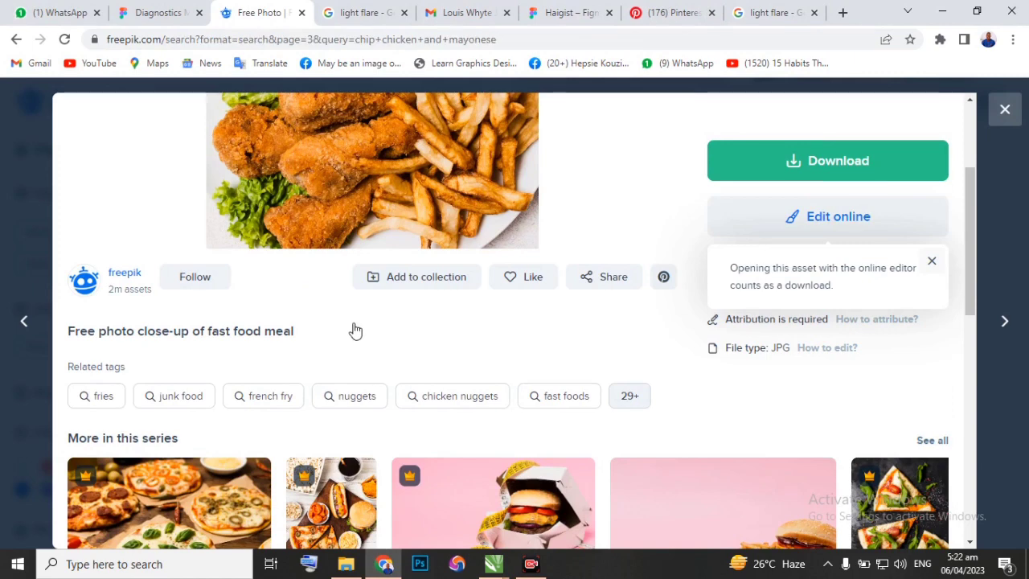
pyautogui.press('Escape')
pyautogui.scroll(-10, 353, 329)
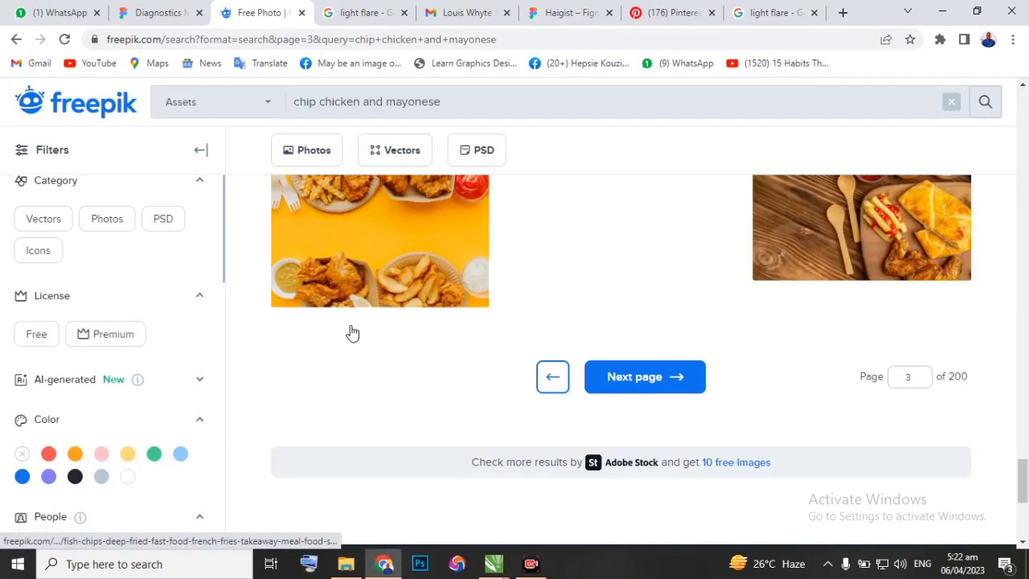
pyautogui.scroll(3, 350, 332)
pyautogui.click(635, 396)
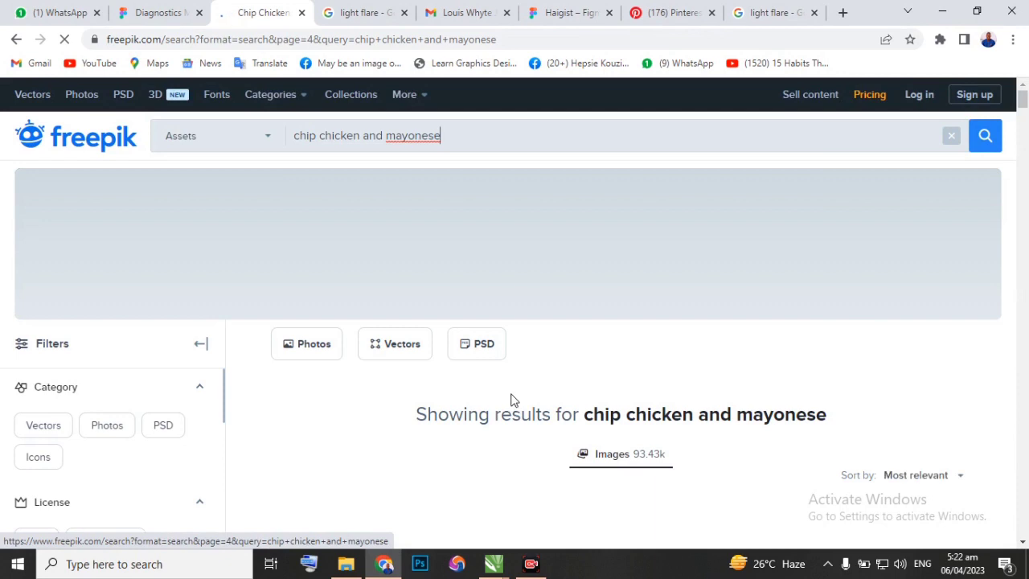
# Open and copy the lasagne photo with green salad and a bowl of white dip from the fourth results page.
pyautogui.scroll(-2, 511, 398)
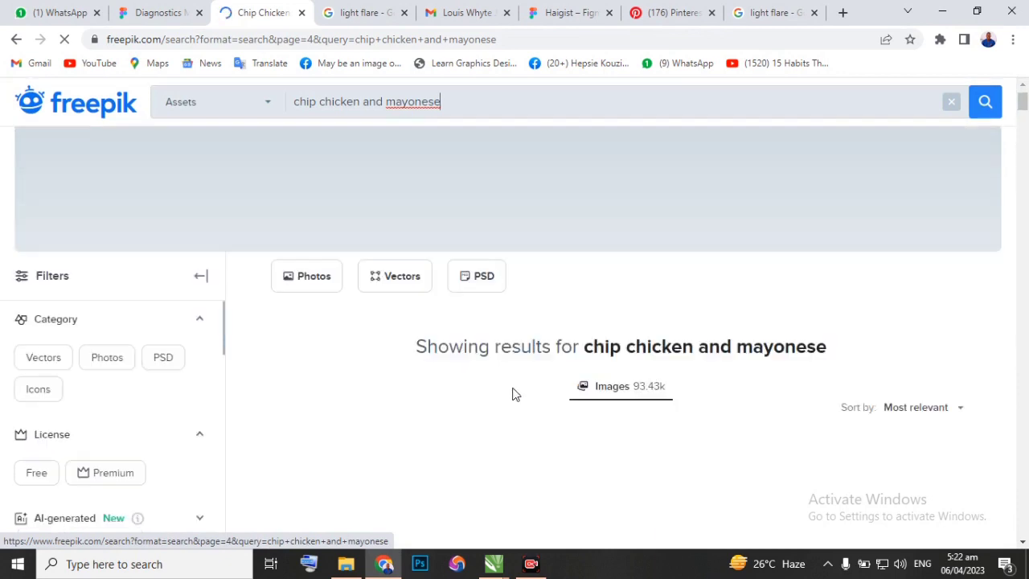
pyautogui.scroll(-5, 512, 394)
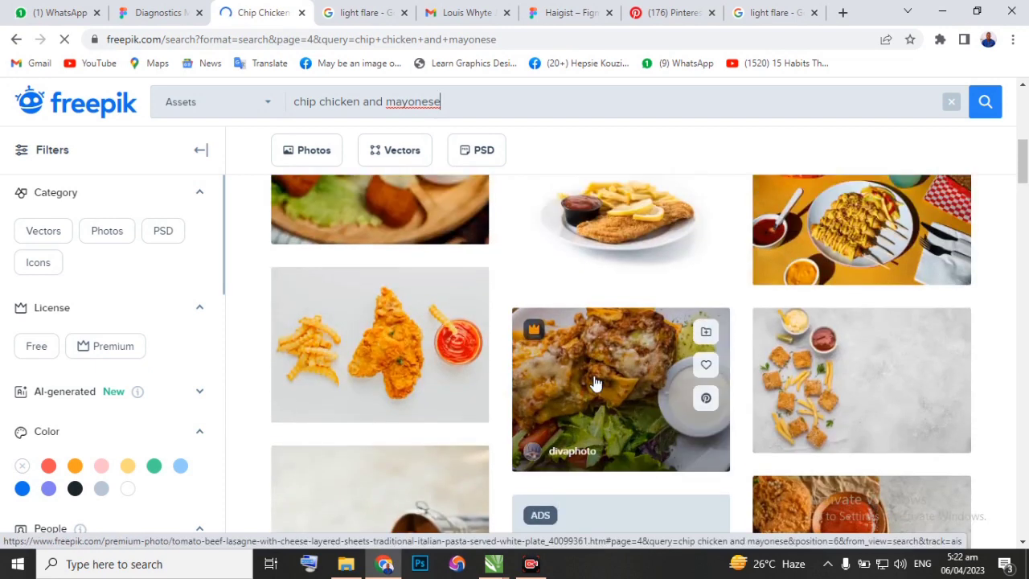
pyautogui.click(594, 383)
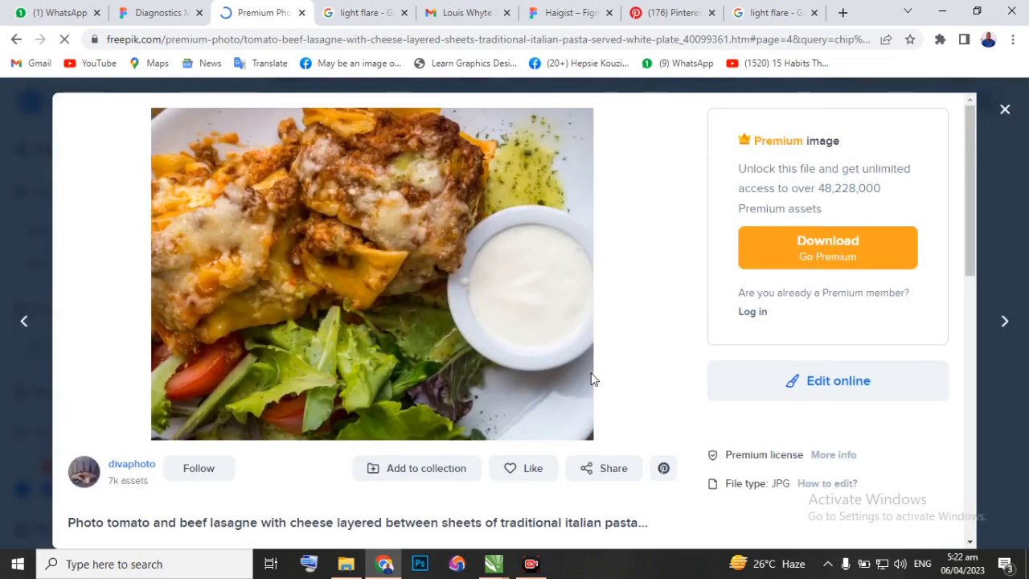
pyautogui.rightClick(340, 299)
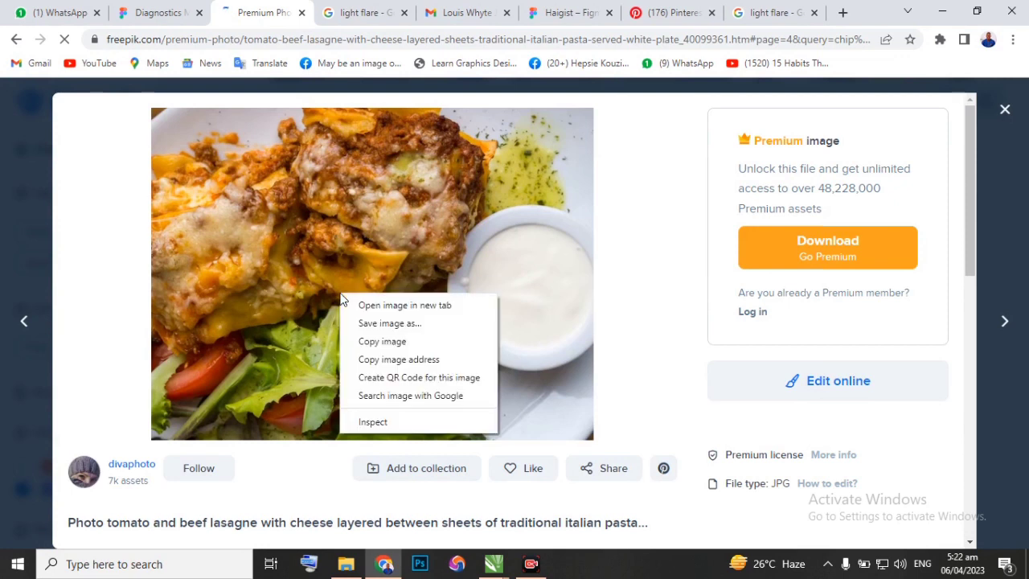
pyautogui.click(382, 342)
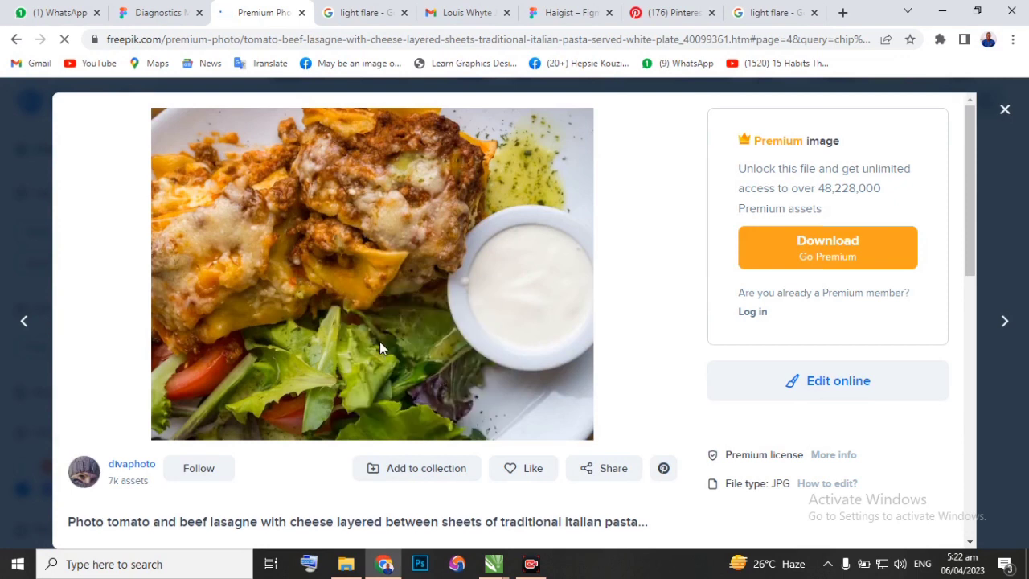
# Switch to CorelDRAW, paste the lasagne photo and place it above the Vicado flyer, beside the fried chicken and fries photo.
pyautogui.click(494, 564)
pyautogui.click(515, 532)
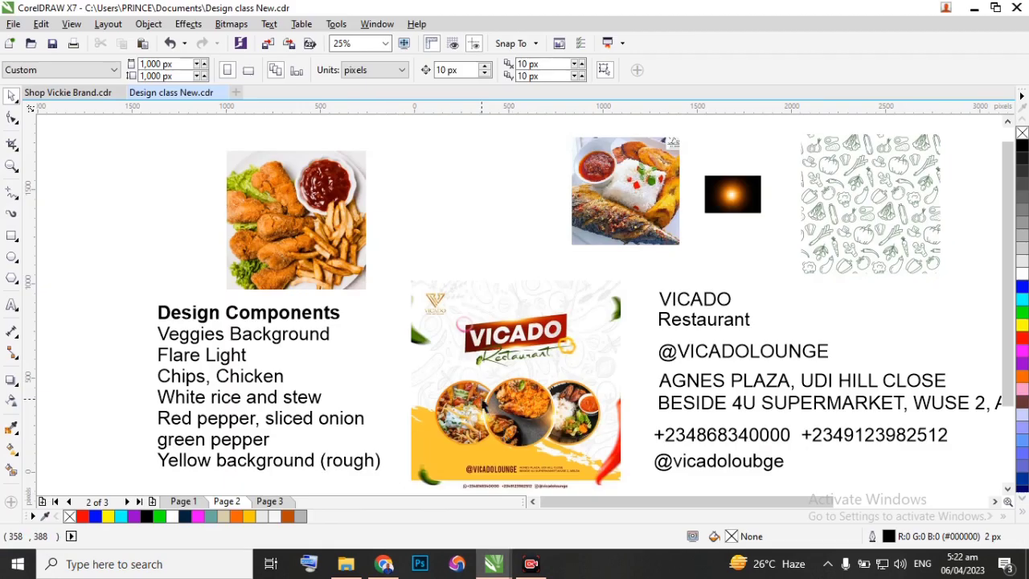
pyautogui.rightClick(418, 206)
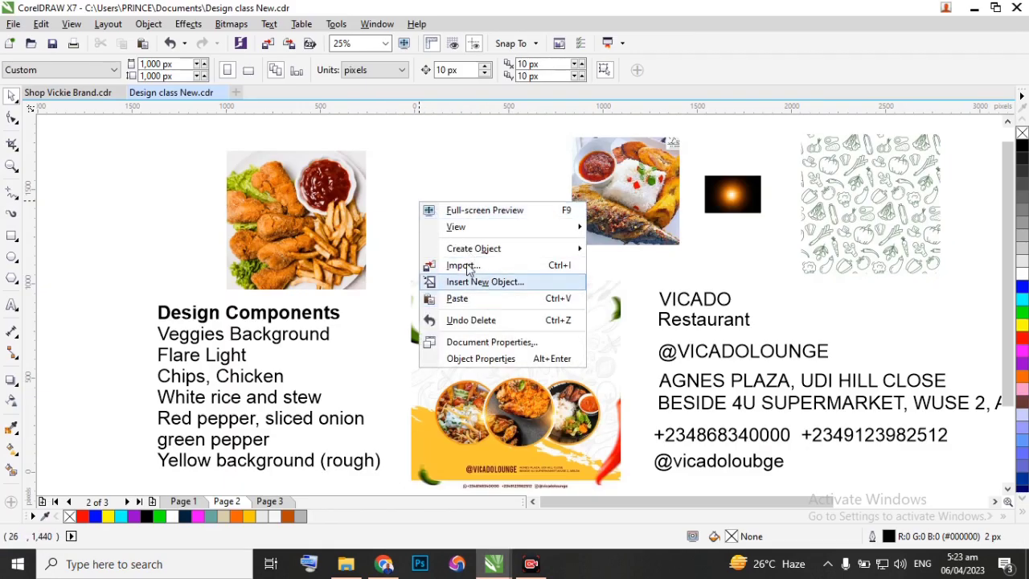
pyautogui.click(462, 310)
pyautogui.moveTo(481, 358); pyautogui.dragTo(420, 187)
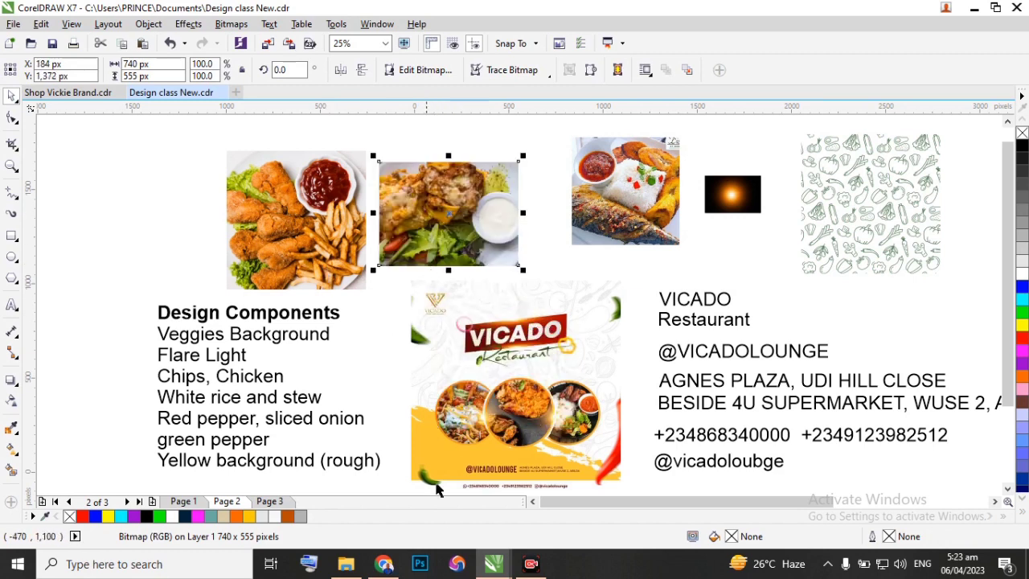
# Switch to Chrome, look through the photos related to the lasagne picture and close its preview.
pyautogui.click(399, 575)
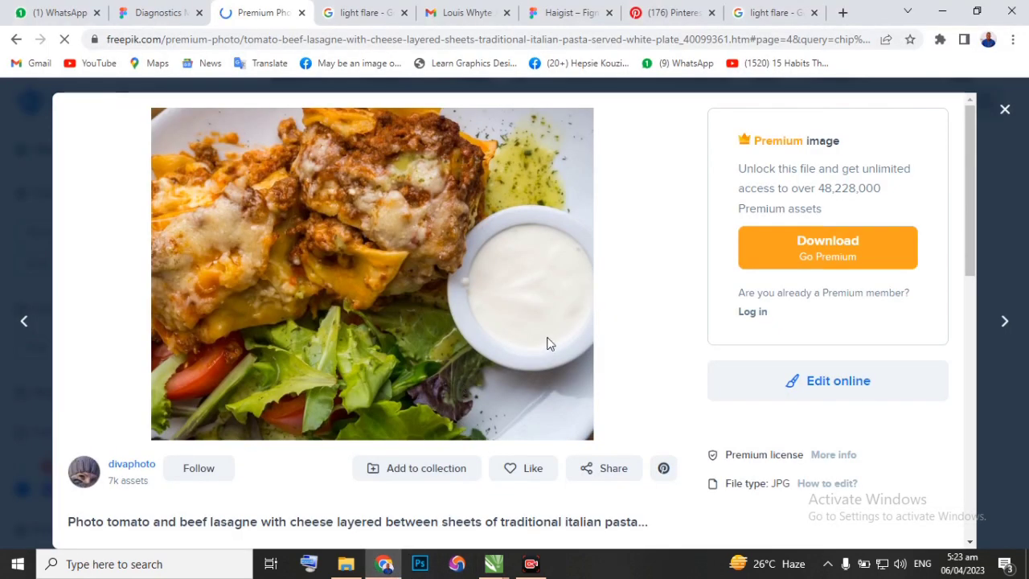
pyautogui.scroll(-5, 435, 365)
pyautogui.scroll(1, 425, 365)
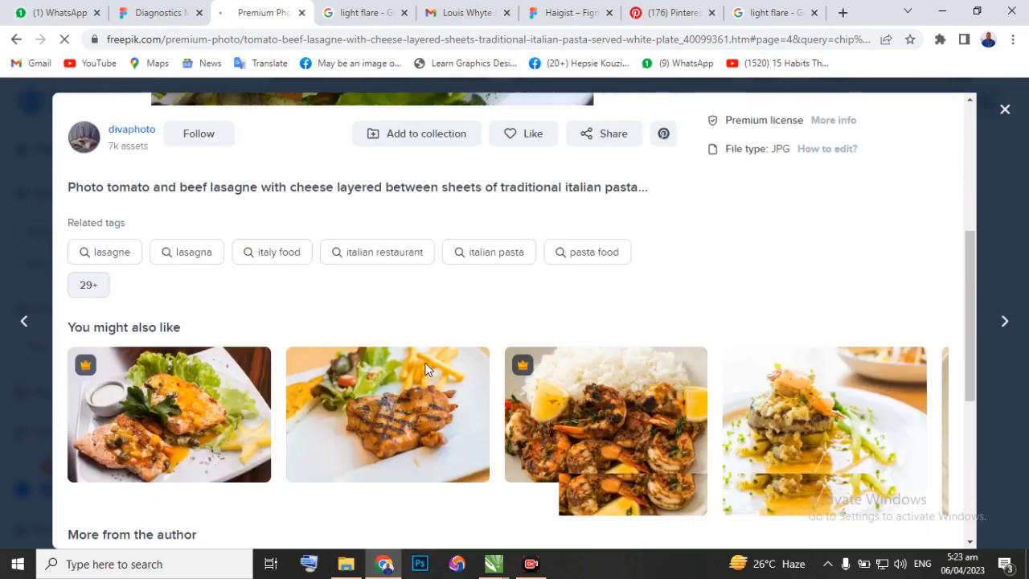
pyautogui.scroll(4, 426, 365)
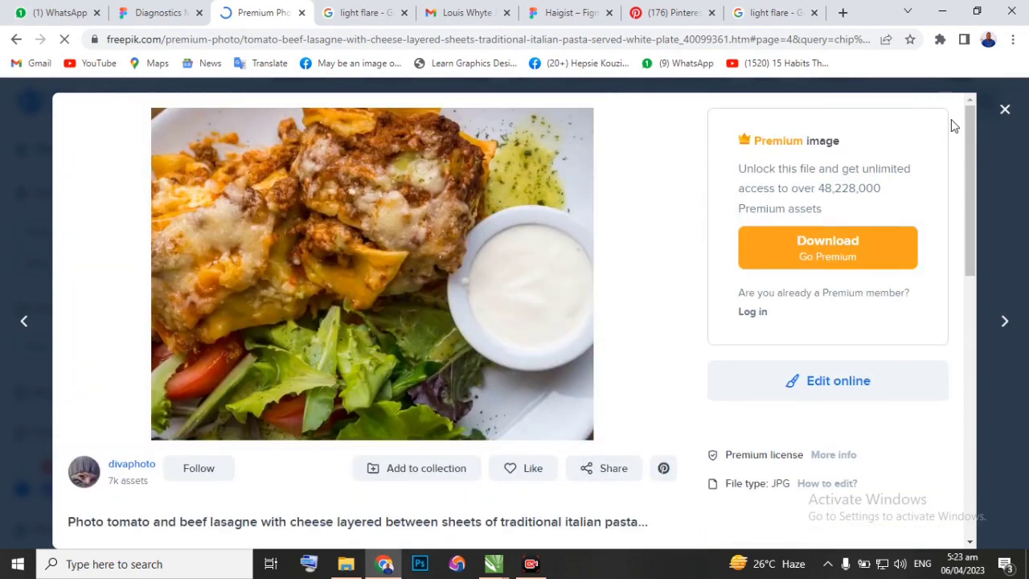
pyautogui.click(1005, 110)
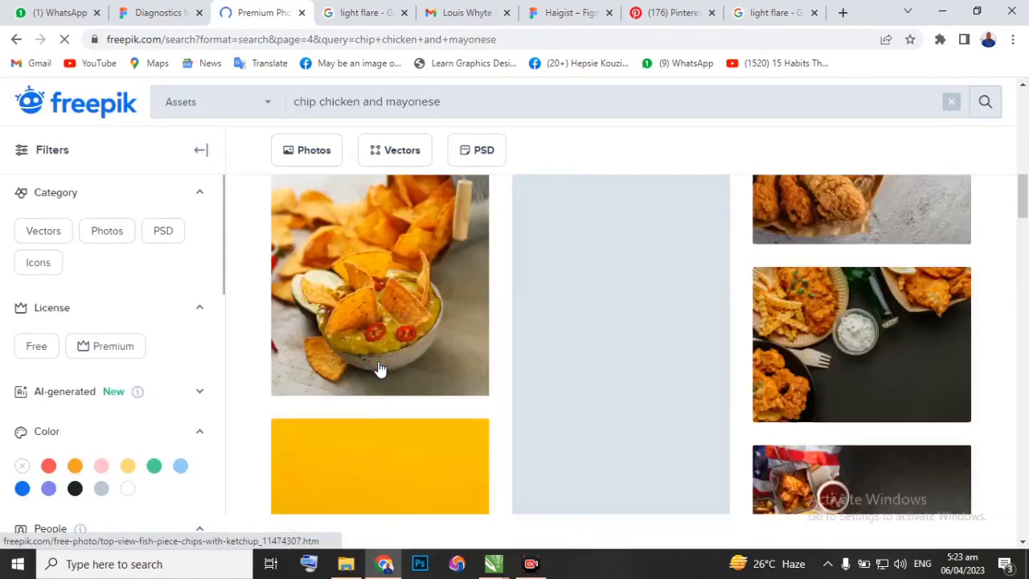
# Browse the rest of the fourth Freepik results page for another suitable chips and chicken photo.
pyautogui.scroll(-5, 380, 370)
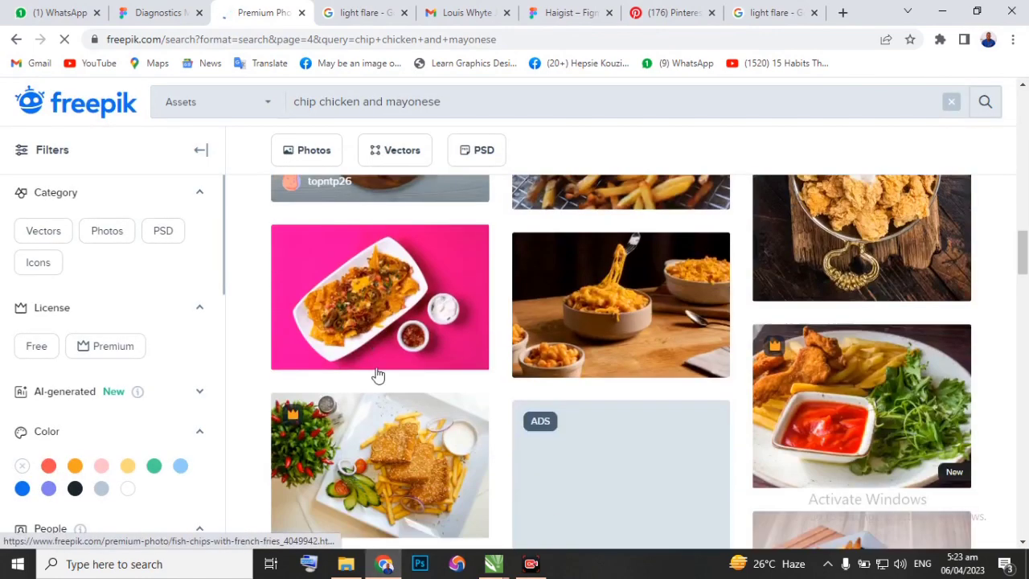
pyautogui.scroll(-4, 400, 367)
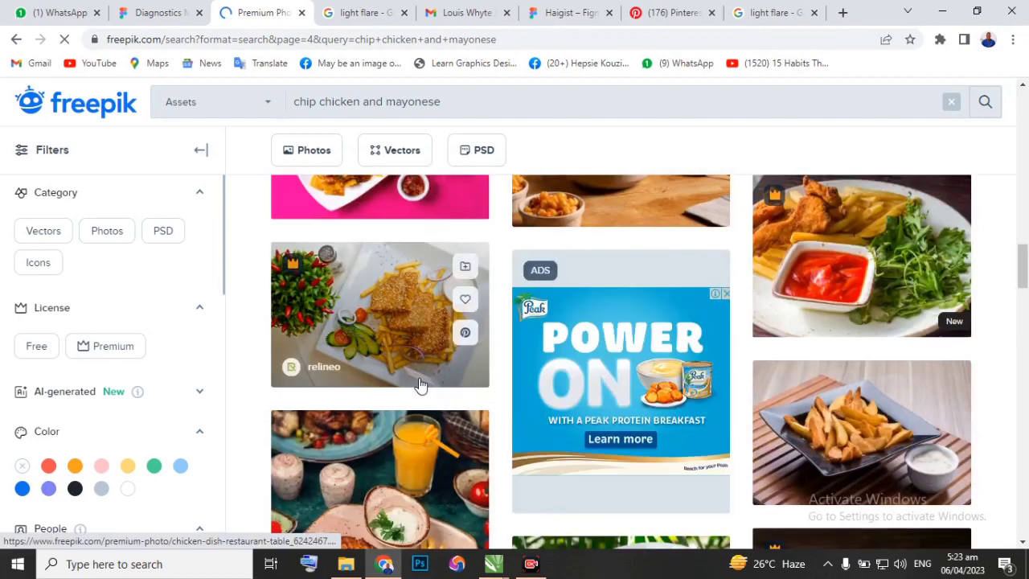
pyautogui.scroll(-3, 419, 385)
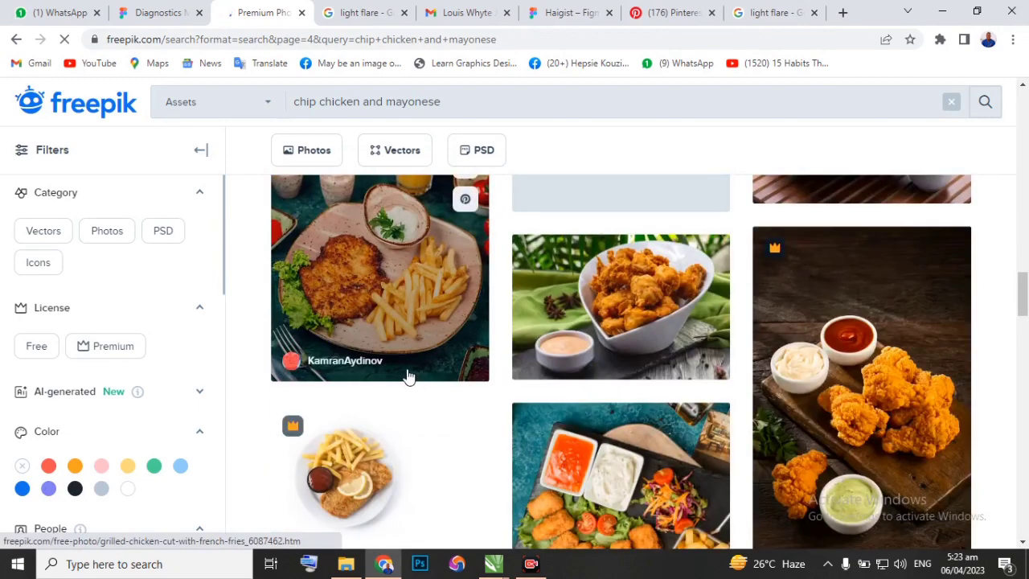
pyautogui.scroll(-5, 406, 378)
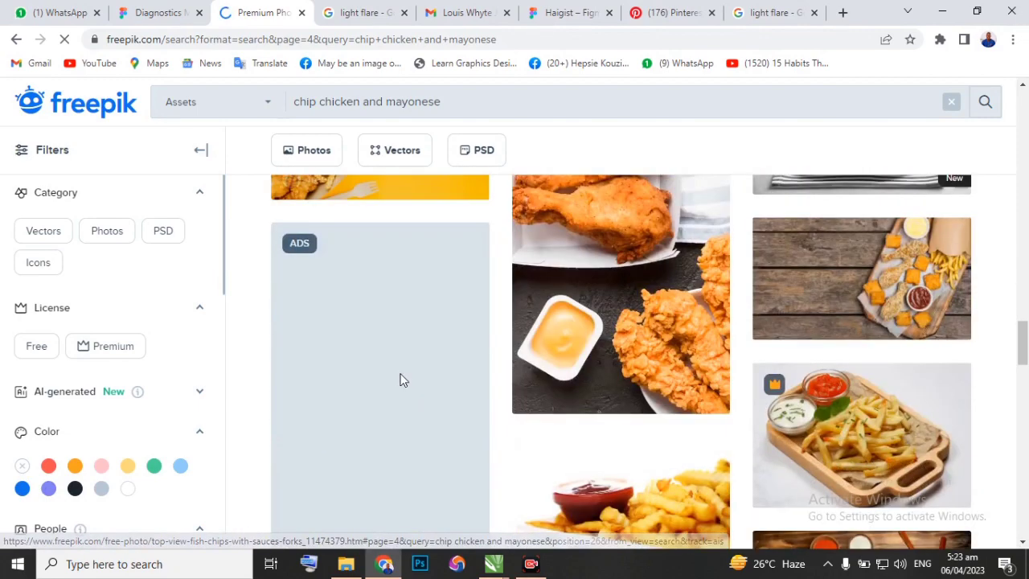
pyautogui.scroll(-5, 402, 381)
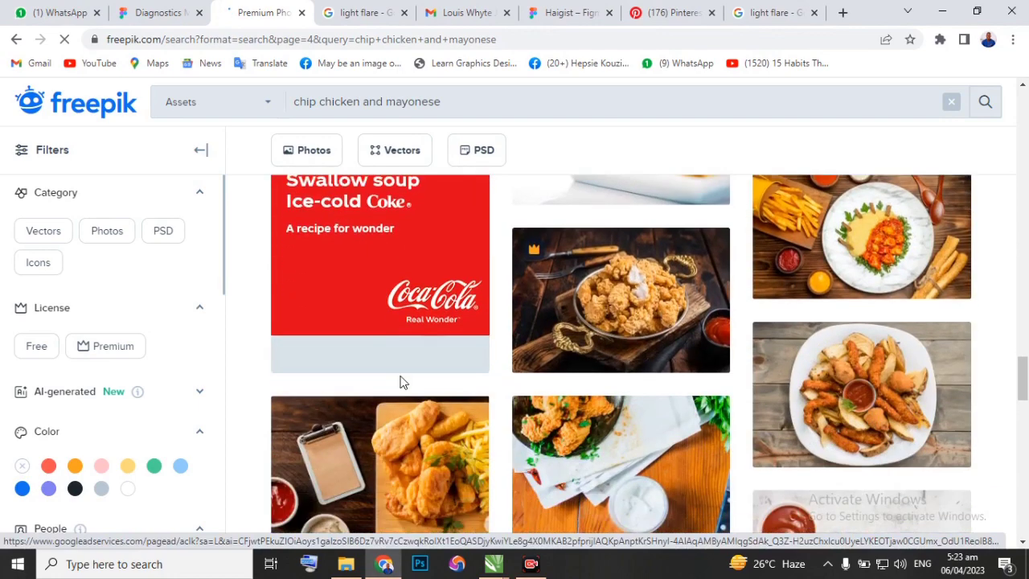
pyautogui.scroll(-8, 402, 382)
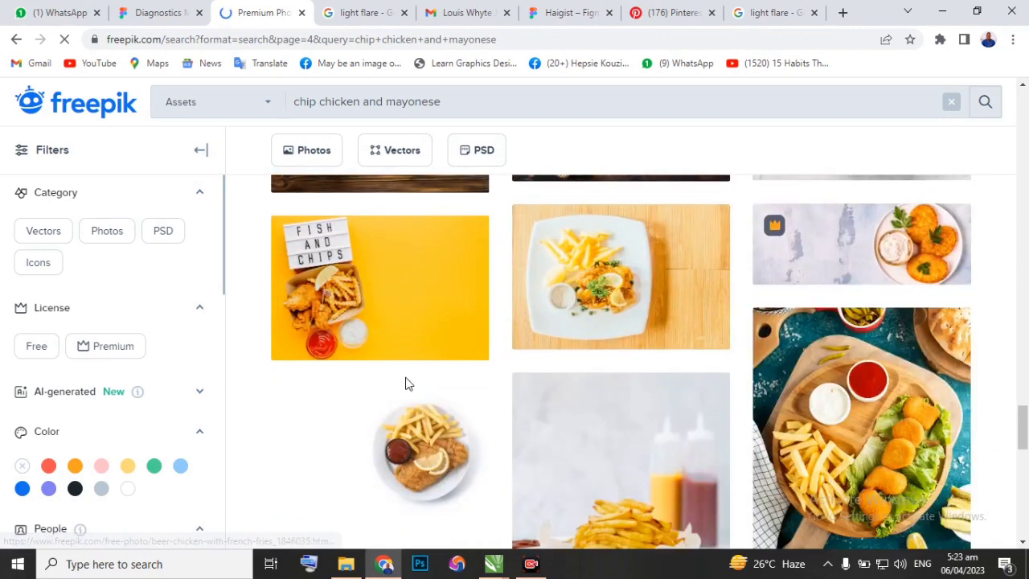
pyautogui.scroll(-5, 407, 383)
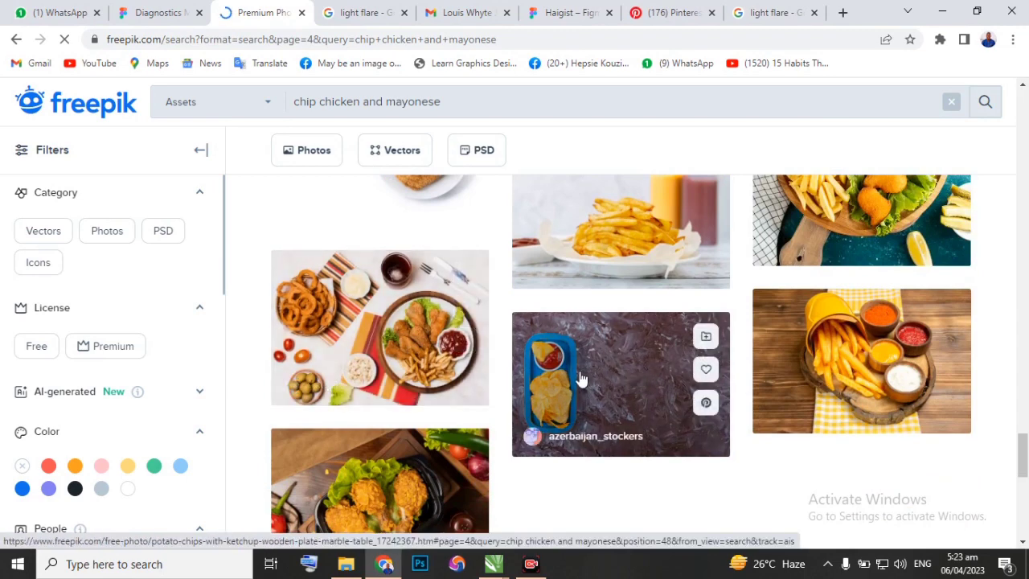
pyautogui.scroll(-3, 457, 368)
pyautogui.scroll(3, 457, 367)
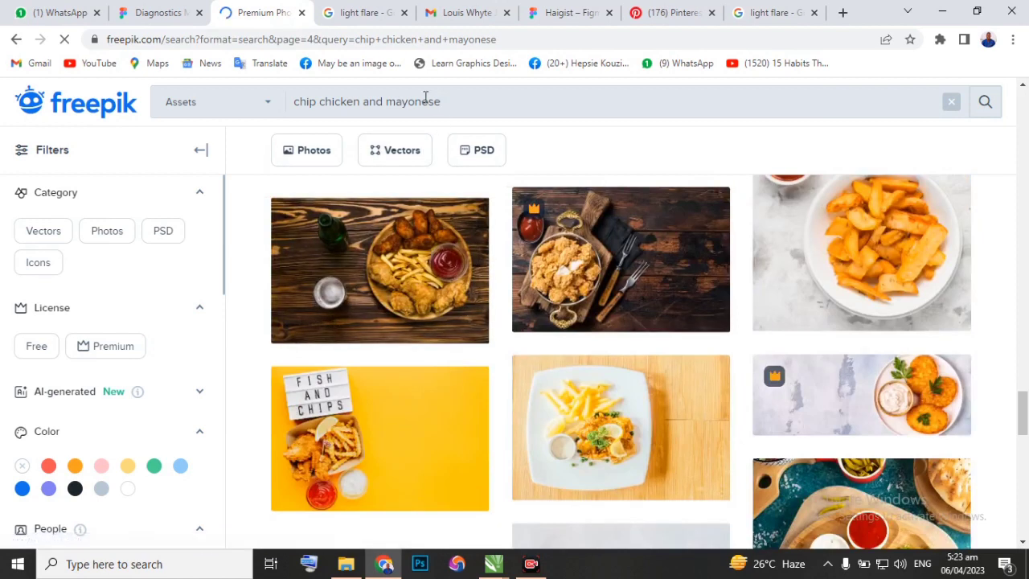
# Search Freepik for "chicken" and open and copy the photo of grilled chicken legs on a black stone plate.
pyautogui.click(425, 97)
pyautogui.write('chicken')
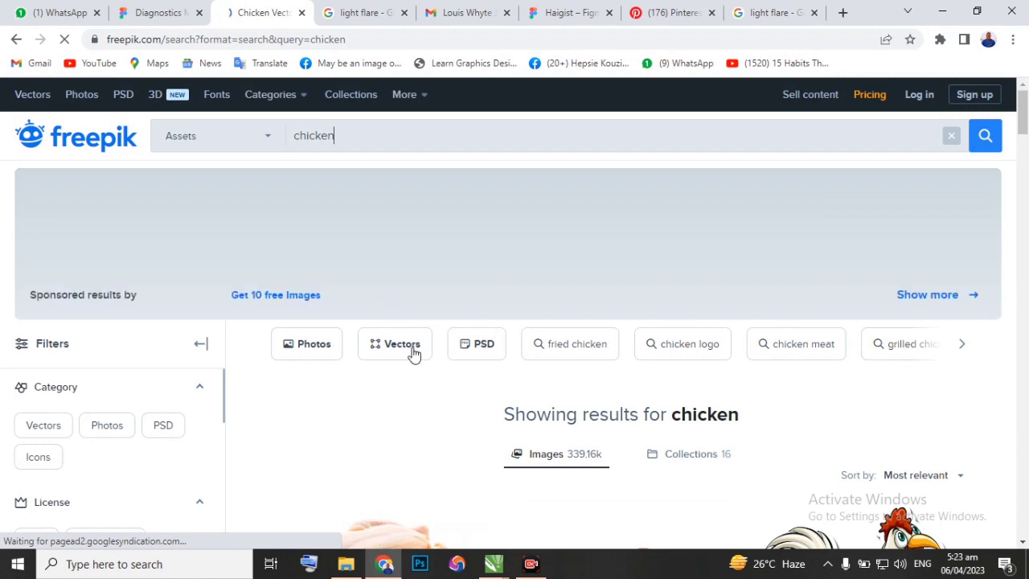
pyautogui.scroll(-3, 416, 381)
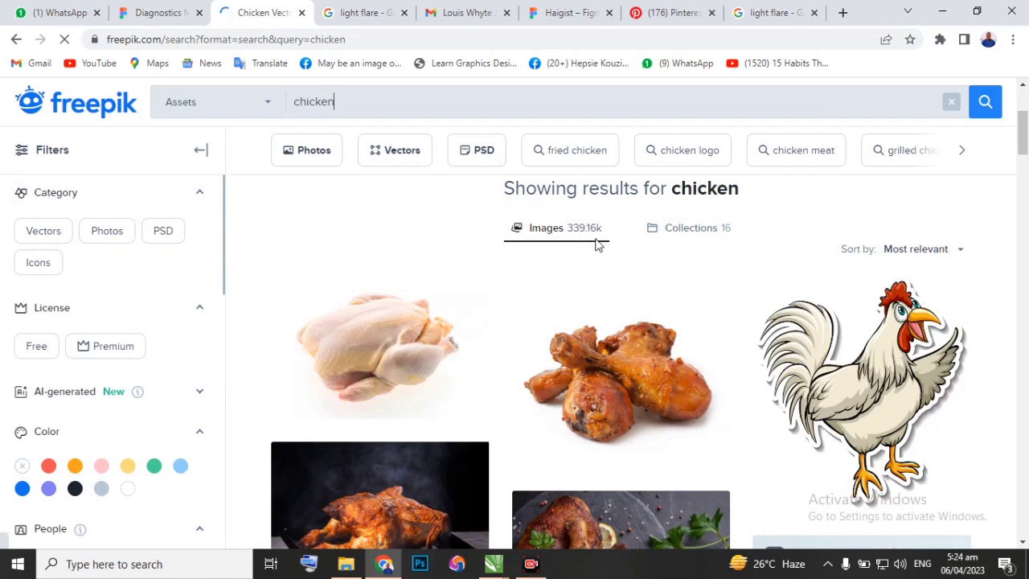
pyautogui.scroll(-1, 595, 245)
pyautogui.scroll(-2, 591, 265)
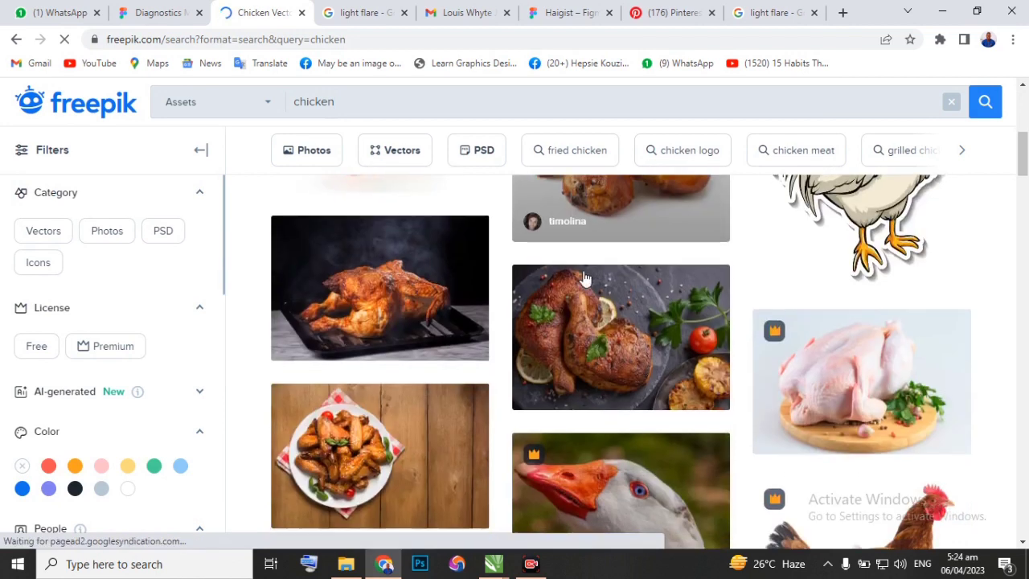
pyautogui.click(600, 341)
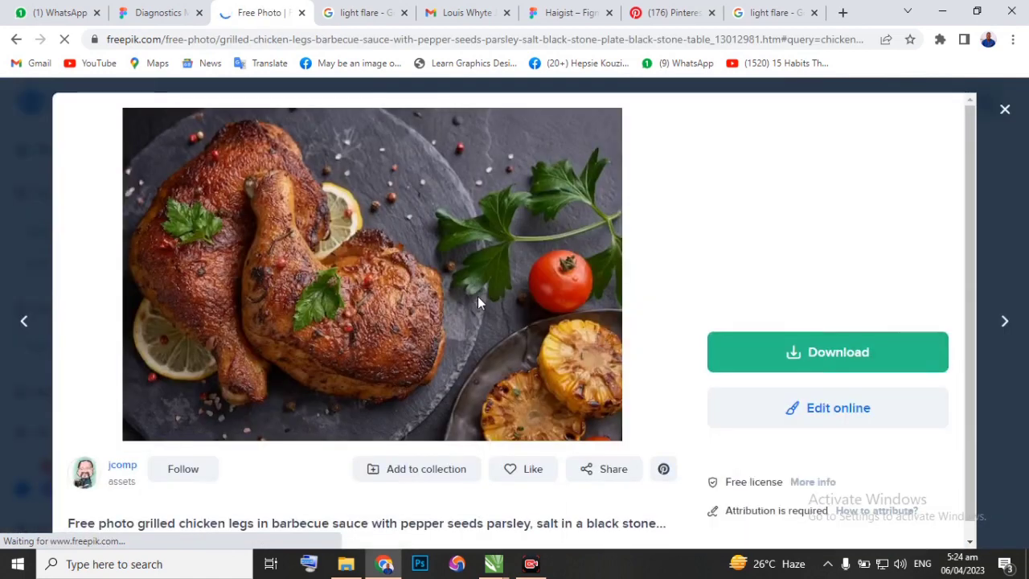
pyautogui.rightClick(397, 233)
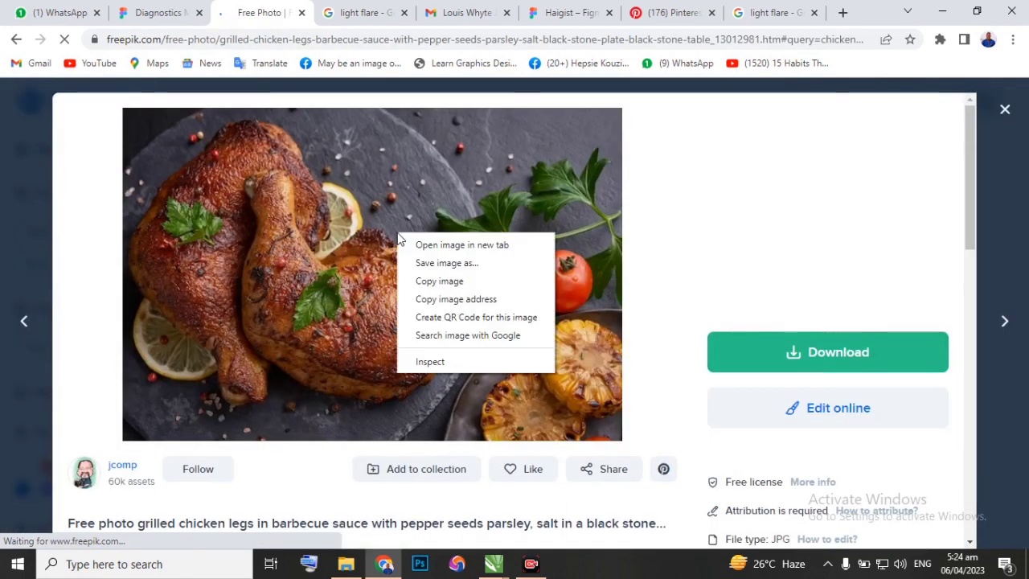
pyautogui.click(432, 282)
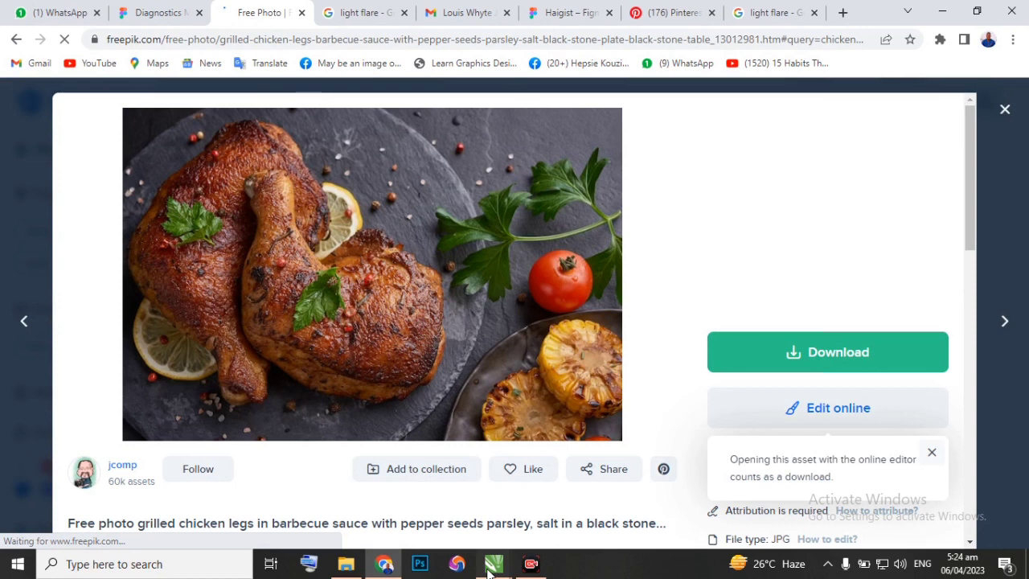
# Switch to CorelDRAW and paste the grilled chicken legs photo into Page 2 of Design class New.cdr.
pyautogui.moveTo(488, 569)
pyautogui.click(563, 503)
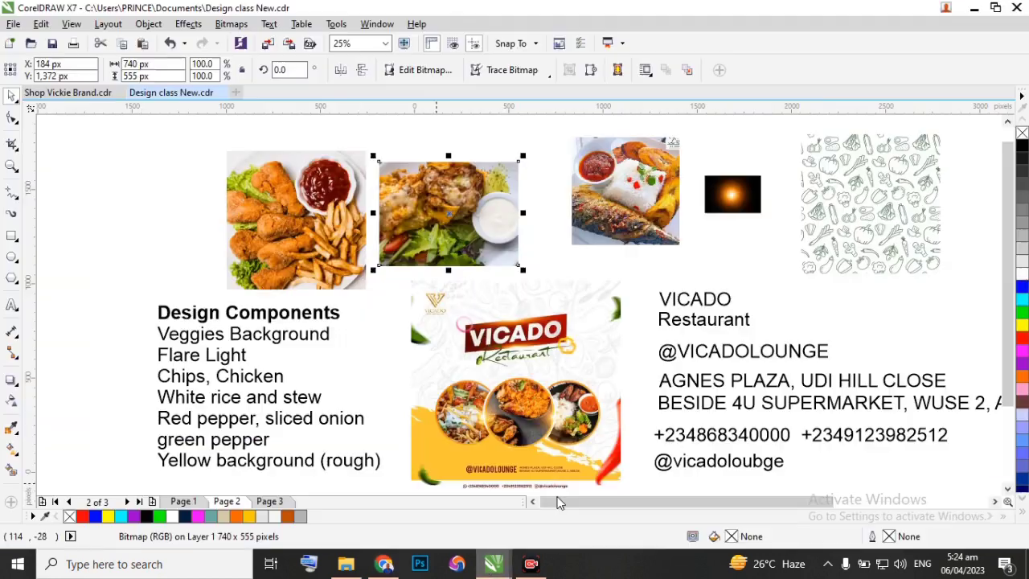
pyautogui.scroll(-3, 529, 382)
pyautogui.rightClick(416, 241)
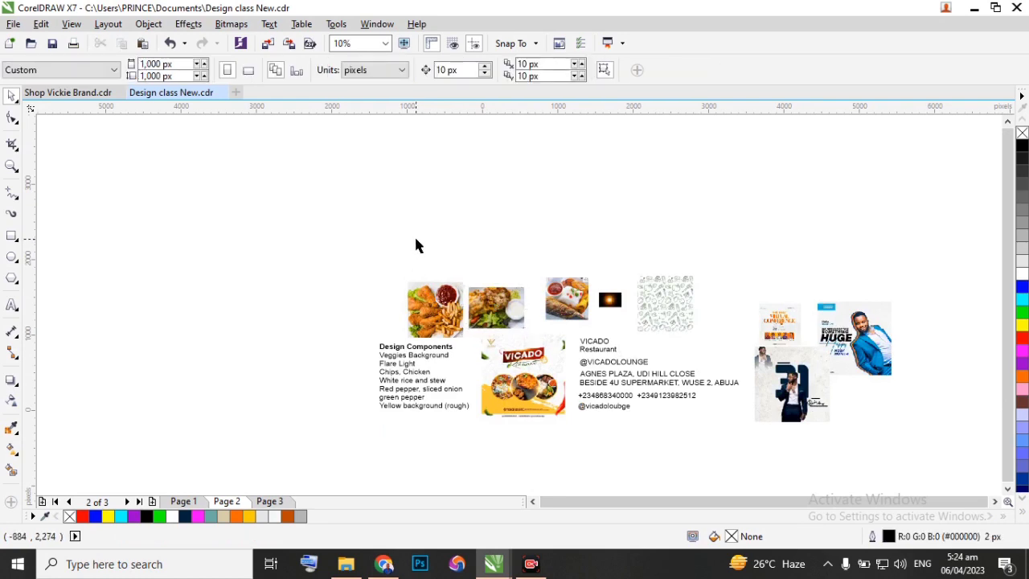
pyautogui.click(475, 337)
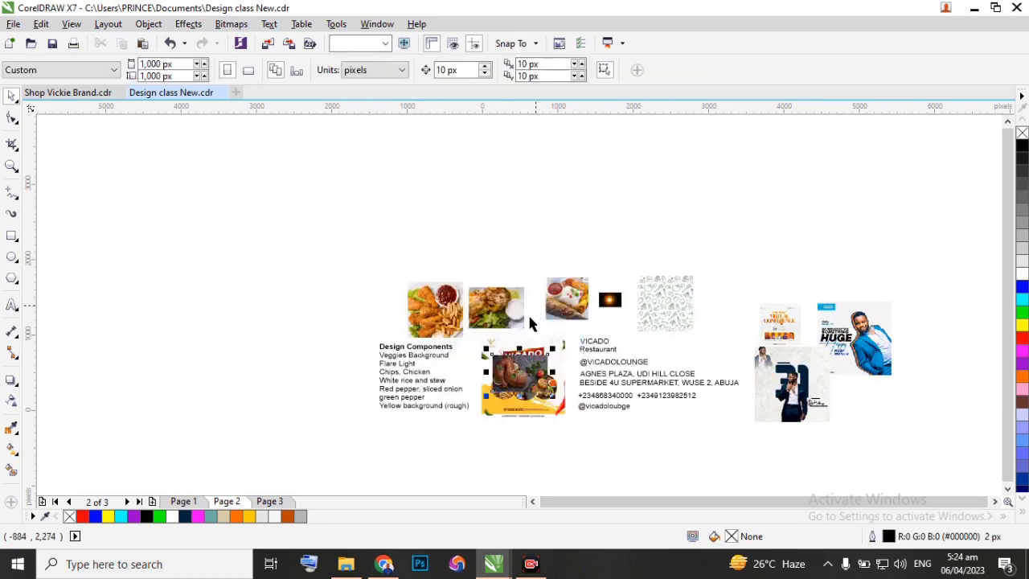
# Move the grilled chicken legs photo off the Vicado flyer to the empty area above the other food photos.
pyautogui.moveTo(514, 372); pyautogui.dragTo(506, 228)
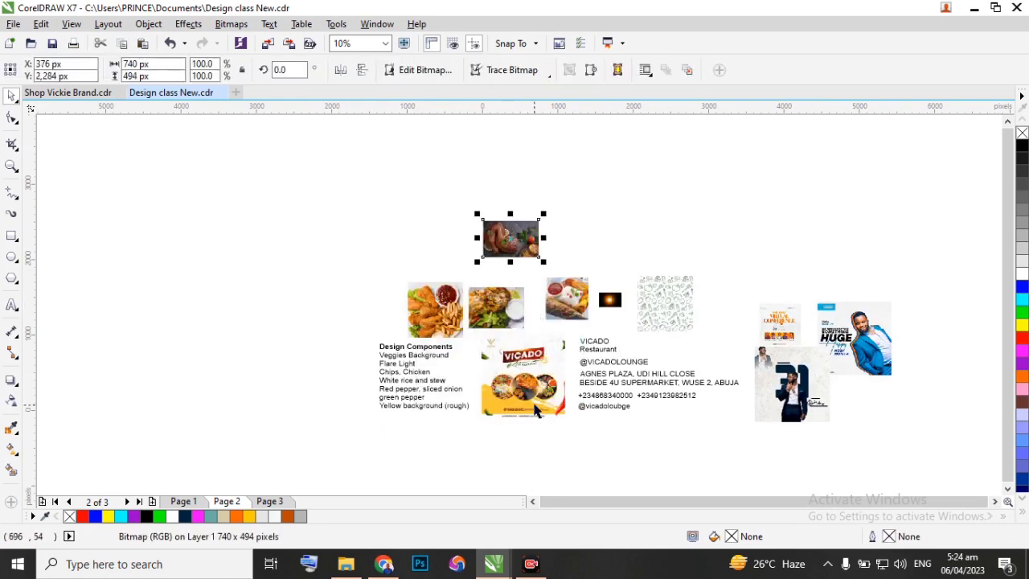
pyautogui.scroll(3, 527, 397)
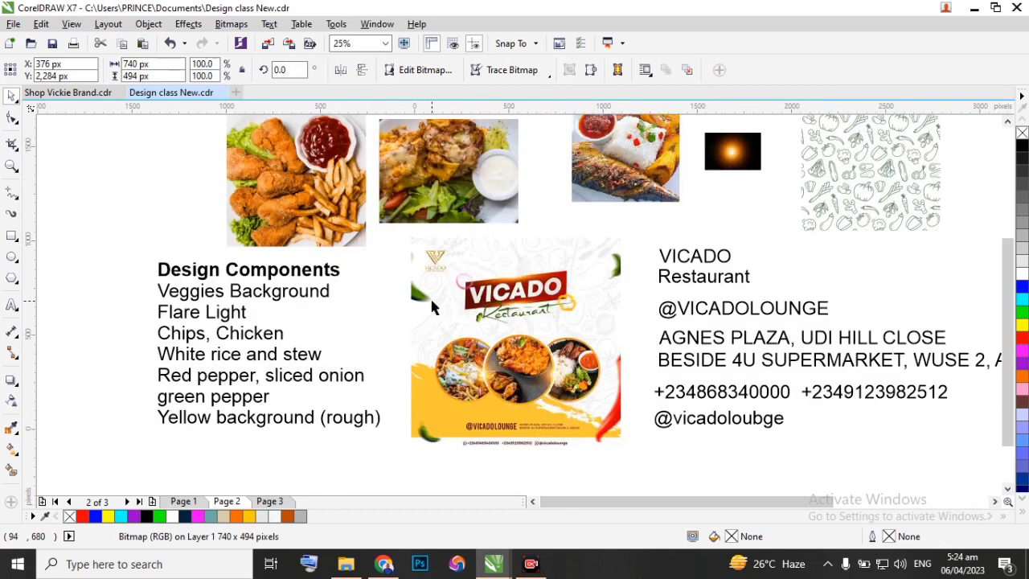
# Switch to Chrome, close the chicken legs preview and search Freepik for "green pepper".
pyautogui.click(383, 564)
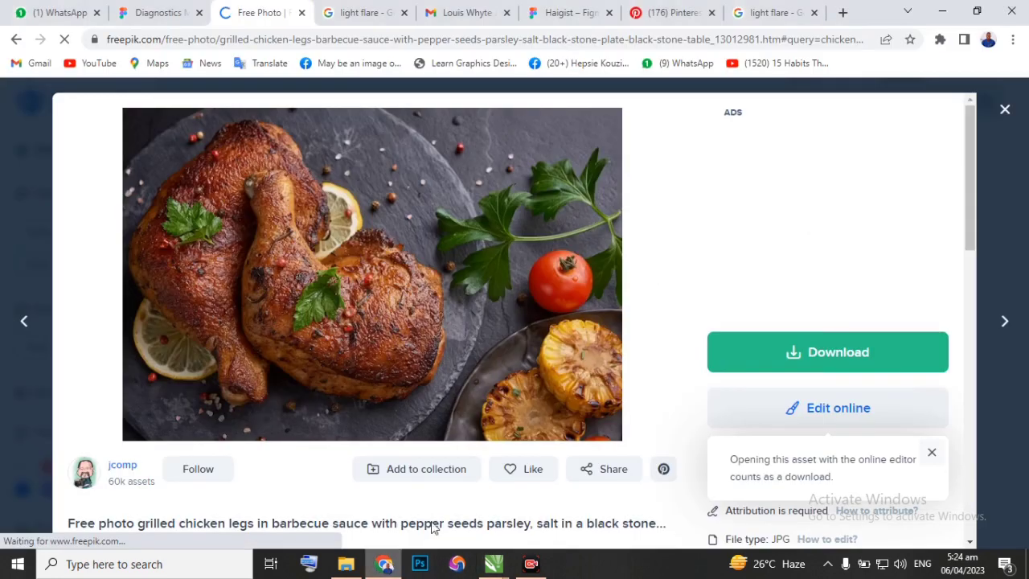
pyautogui.click(1005, 109)
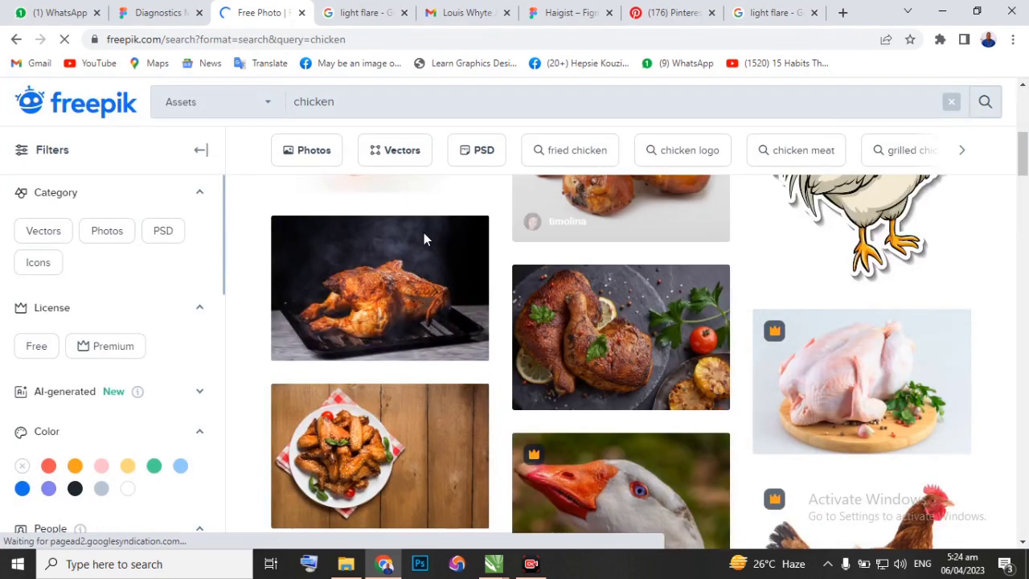
pyautogui.moveTo(358, 102); pyautogui.dragTo(284, 107)
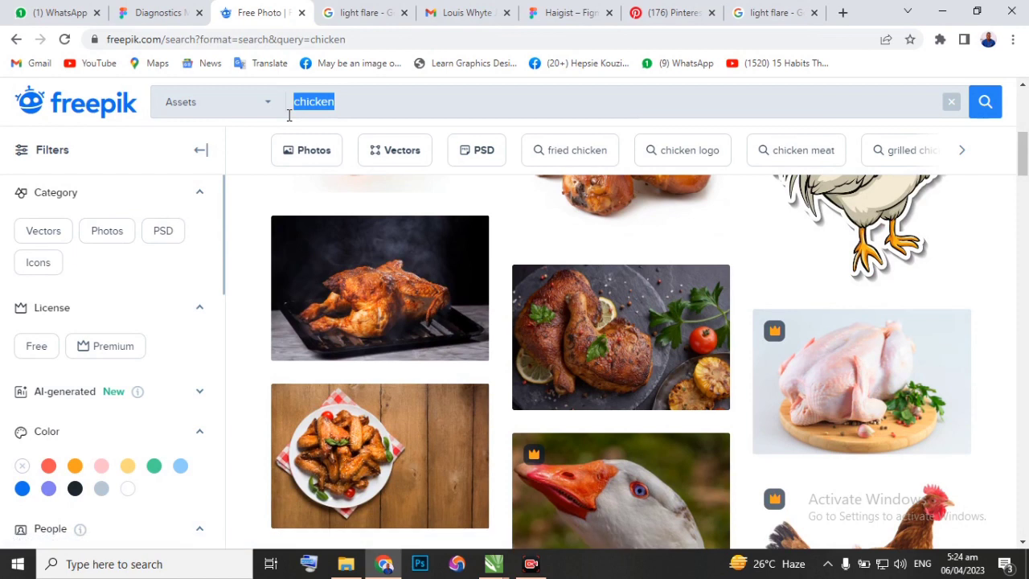
pyautogui.write('green pepper')
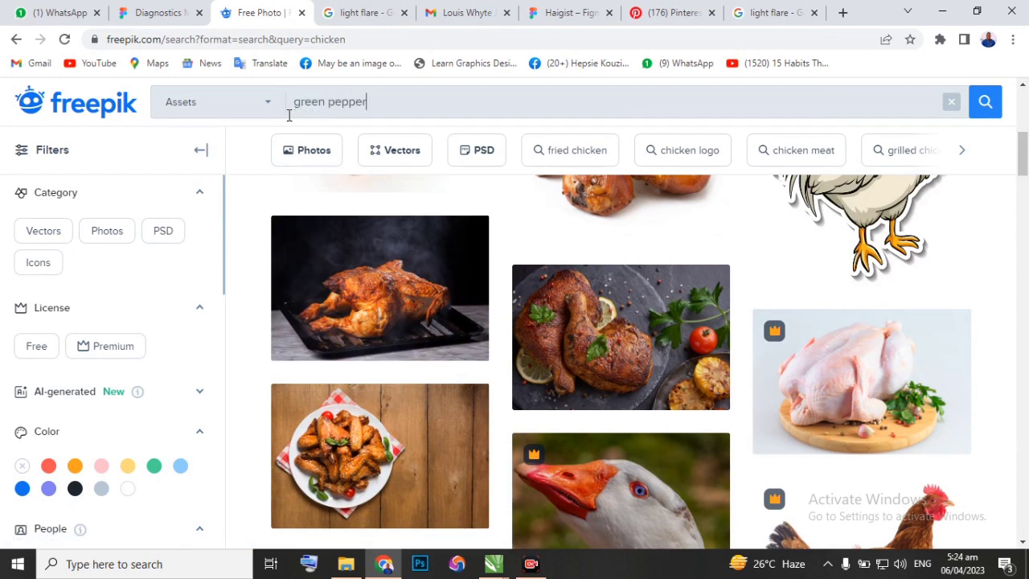
pyautogui.press('Return')
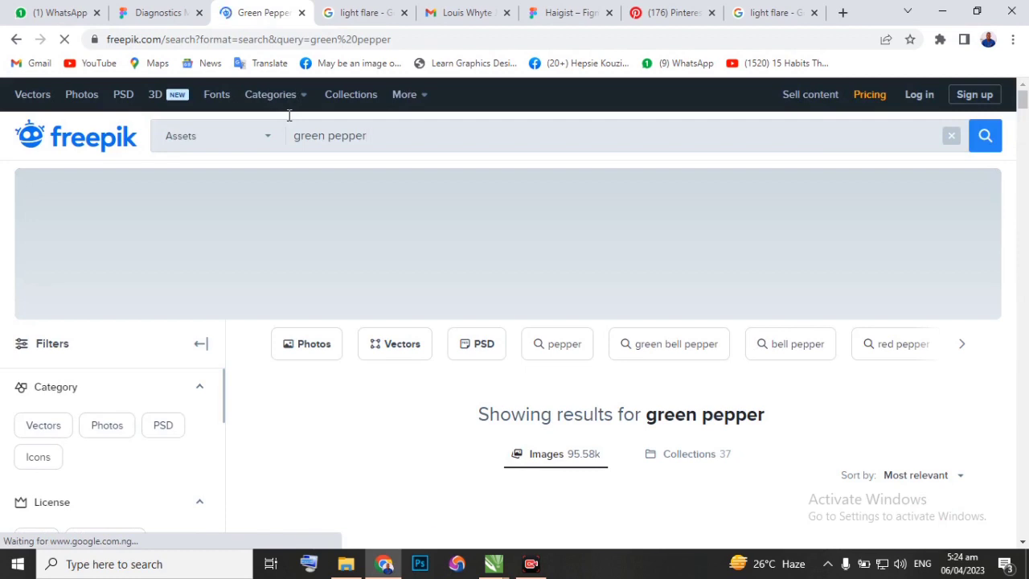
# Open the chili pepper pods set with the green, yellow and red chilies from the results and copy its image.
pyautogui.scroll(-5, 329, 257)
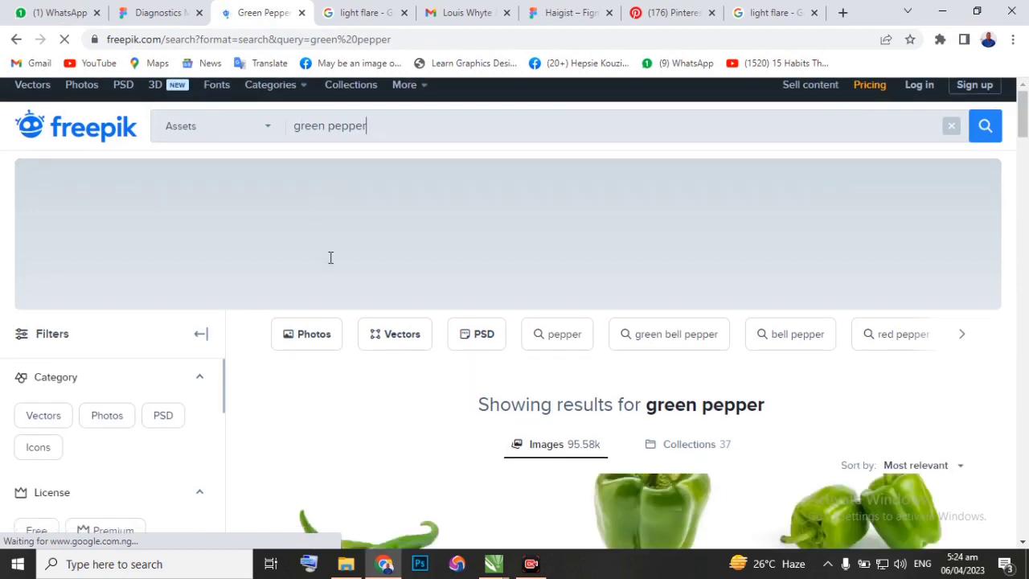
pyautogui.scroll(-5, 366, 305)
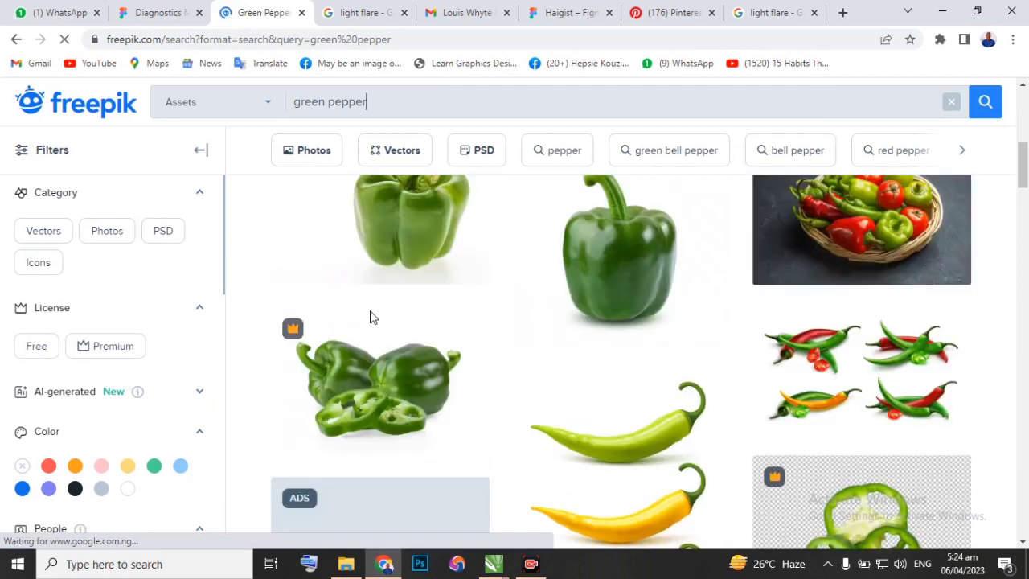
pyautogui.moveTo(662, 384)
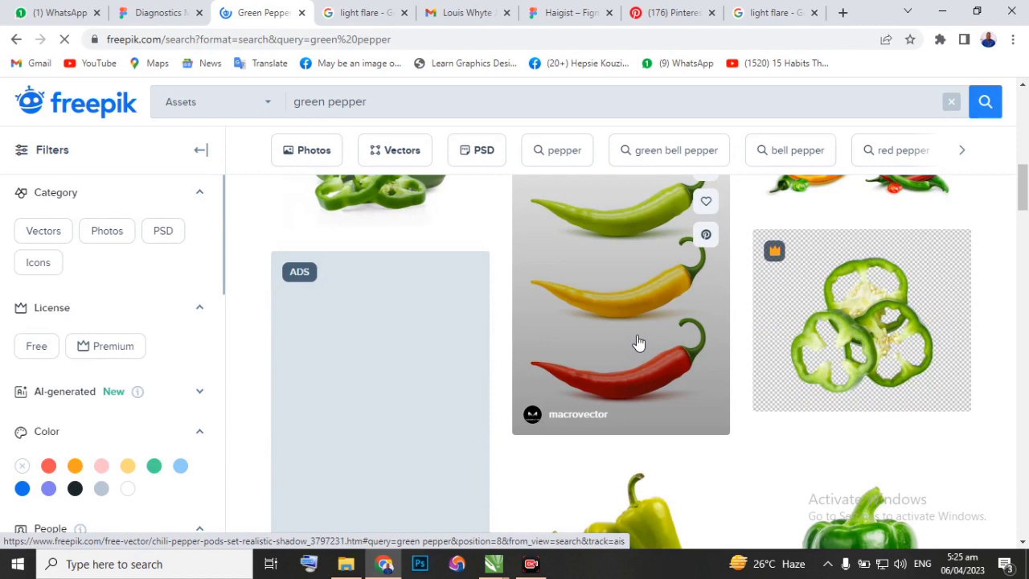
pyautogui.click(637, 344)
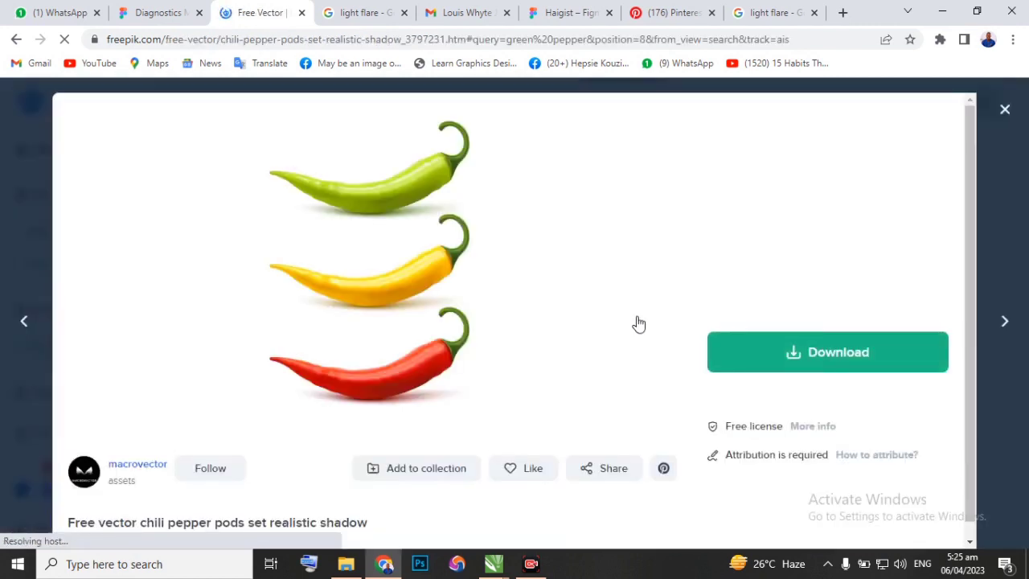
pyautogui.rightClick(426, 288)
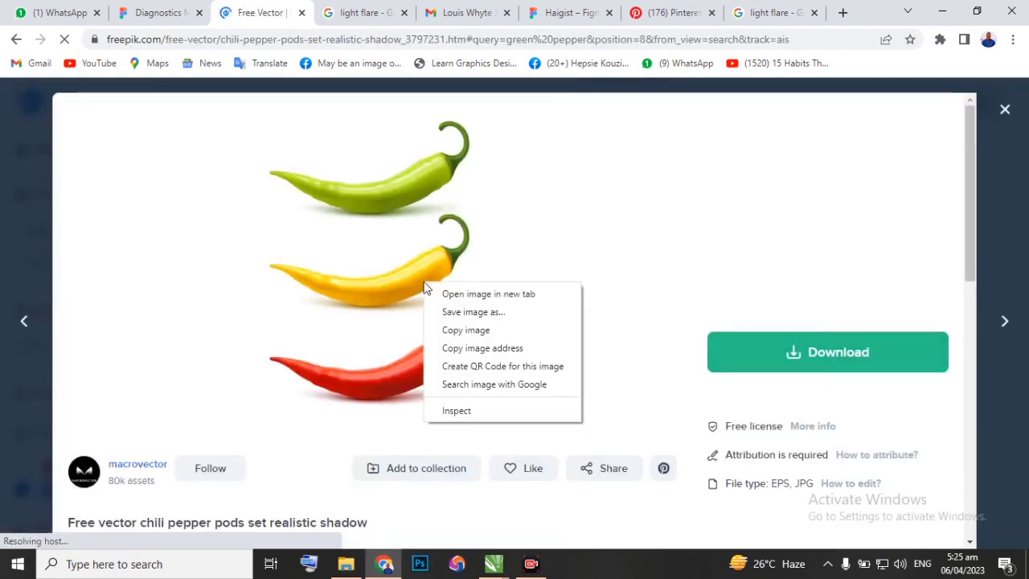
pyautogui.click(455, 333)
# Switch to Design class New.cdr in CorelDRAW, paste the chili peppers image and place it beside the grilled chicken legs photo.
pyautogui.moveTo(494, 564)
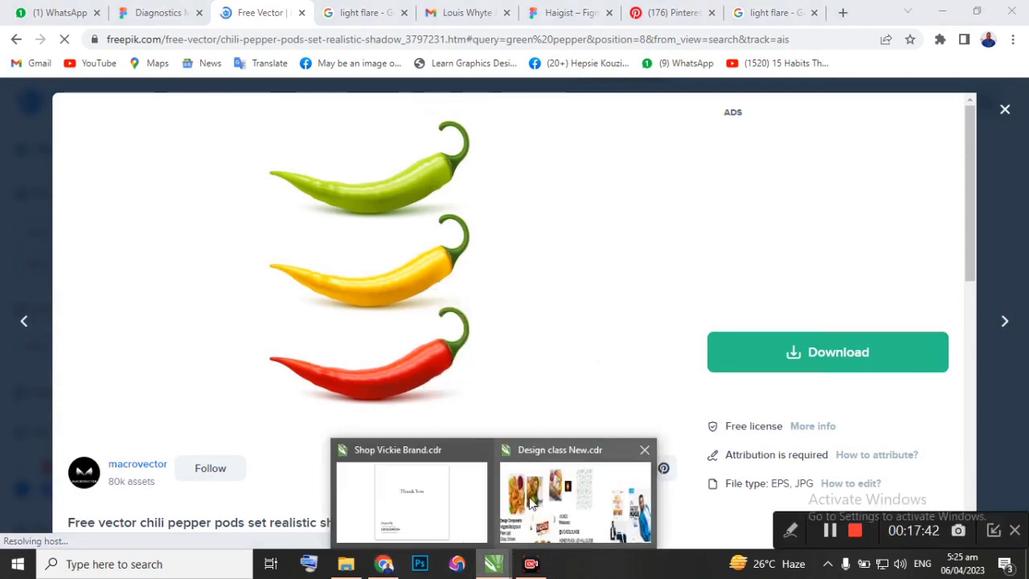
pyautogui.click(575, 498)
pyautogui.scroll(-2, 538, 370)
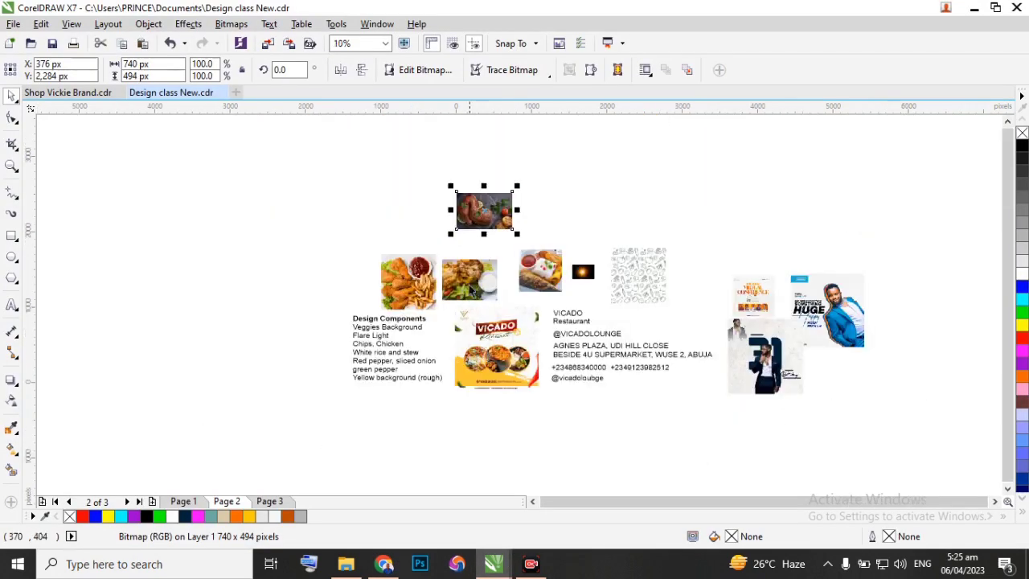
pyautogui.click(602, 202)
pyautogui.rightClick(605, 207)
pyautogui.click(649, 297)
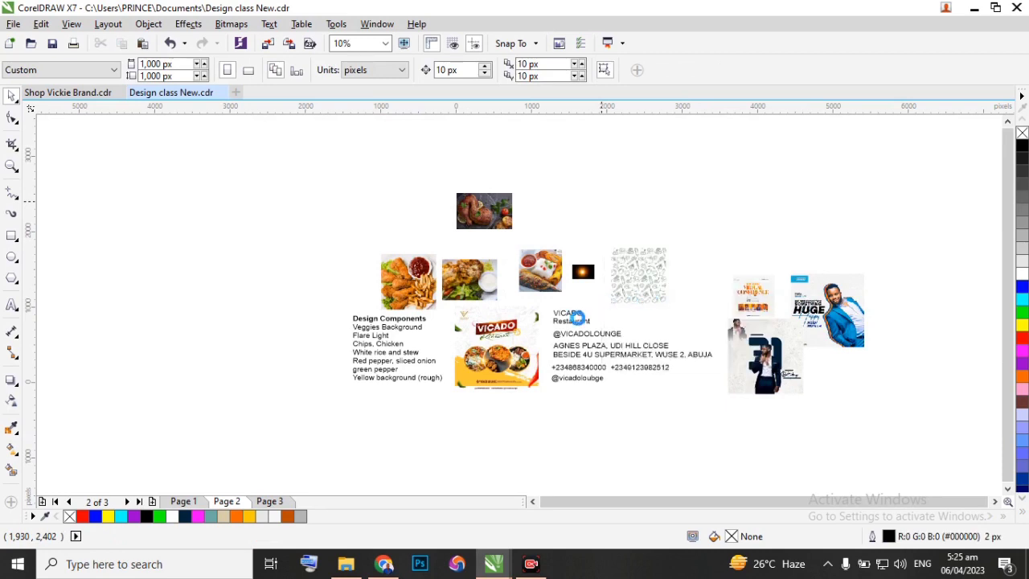
pyautogui.moveTo(505, 342); pyautogui.dragTo(552, 217)
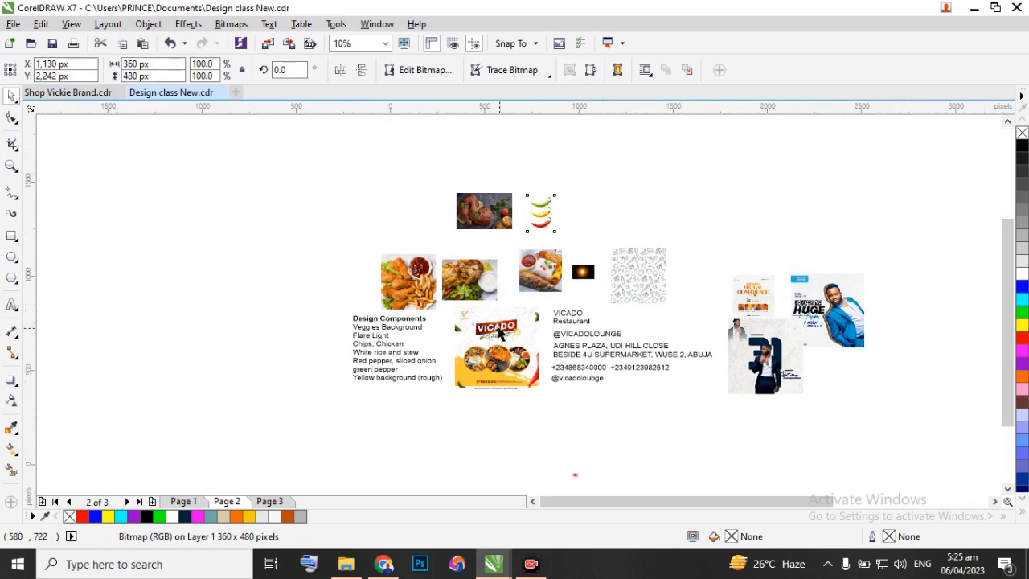
pyautogui.scroll(2, 500, 327)
# Switch to Chrome, close the chili preview and browse the first page of green pepper results for more suitable pepper images.
pyautogui.click(384, 564)
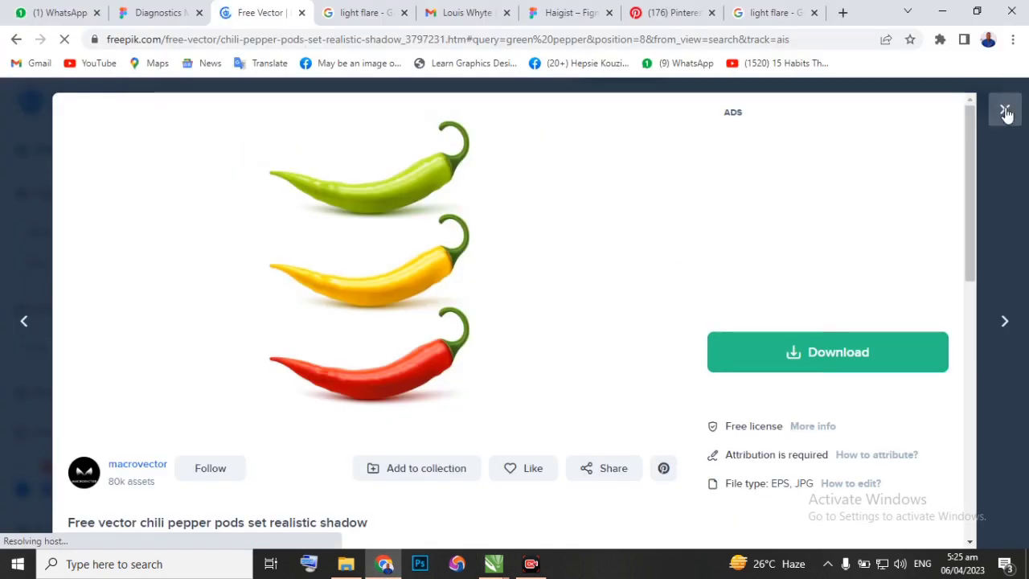
pyautogui.click(1004, 109)
pyautogui.scroll(-4, 428, 330)
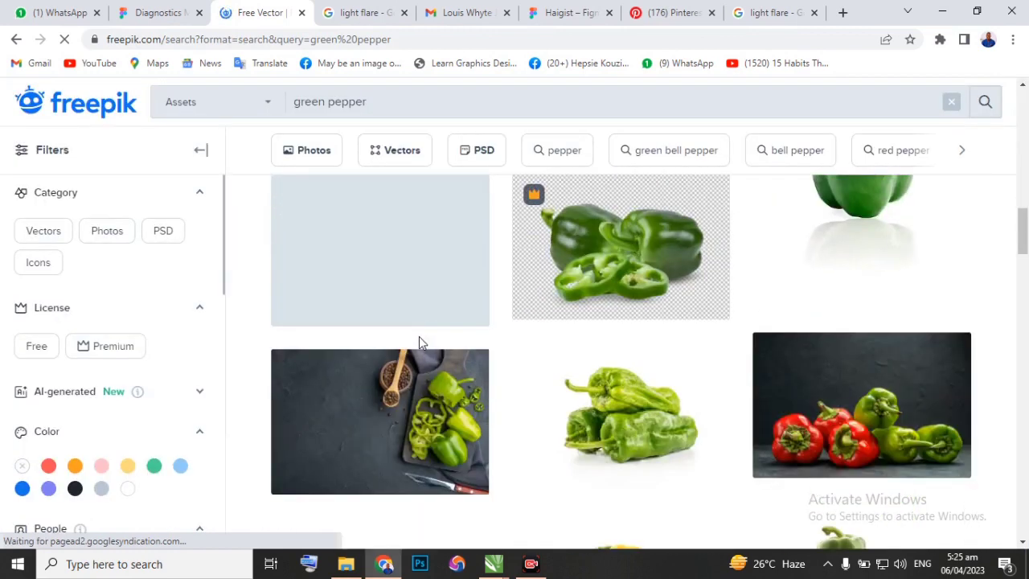
pyautogui.scroll(-3, 419, 338)
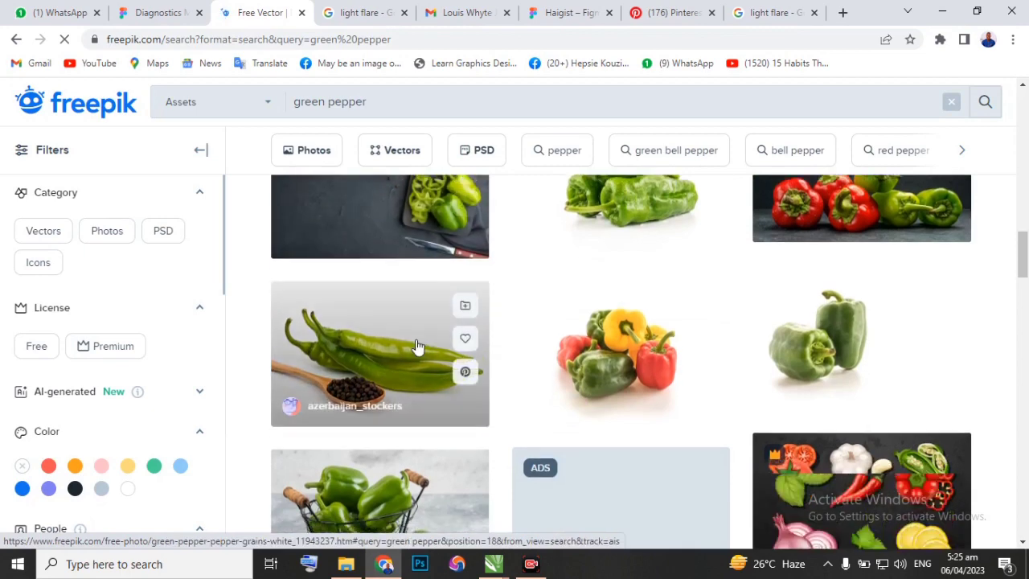
pyautogui.scroll(-3, 419, 345)
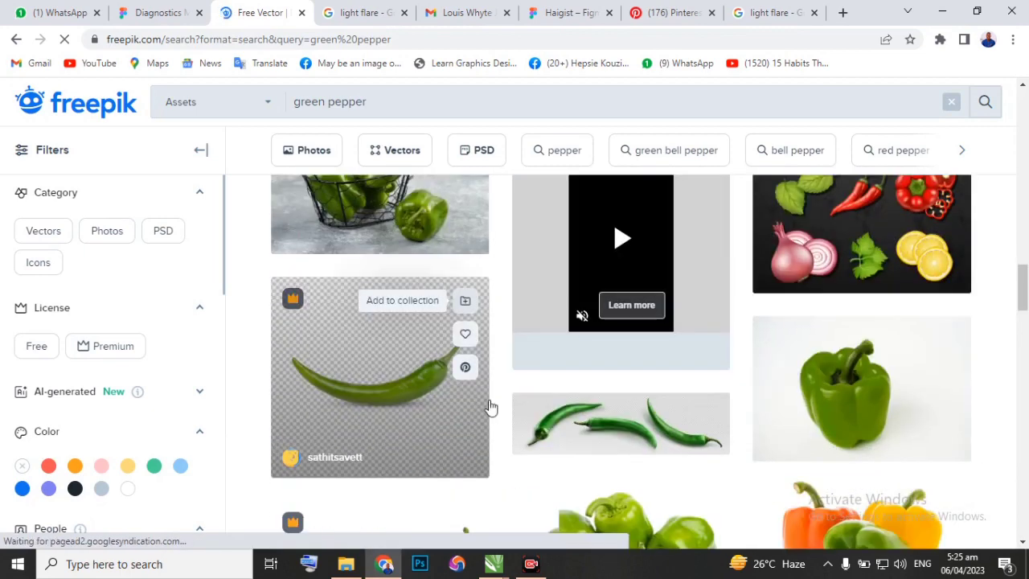
pyautogui.scroll(-3, 459, 441)
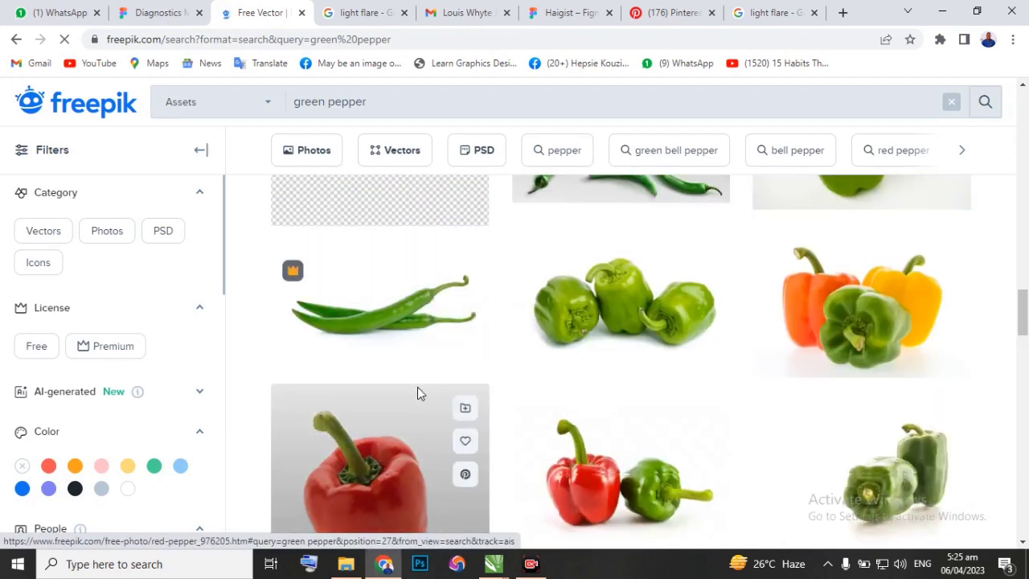
pyautogui.scroll(3, 418, 390)
pyautogui.scroll(-5, 648, 399)
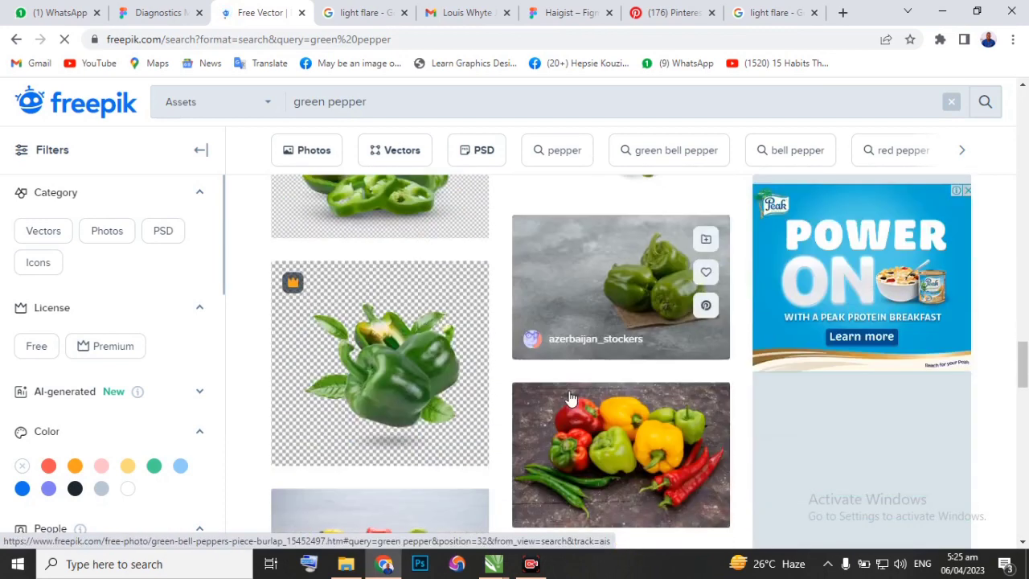
pyautogui.scroll(-4, 570, 397)
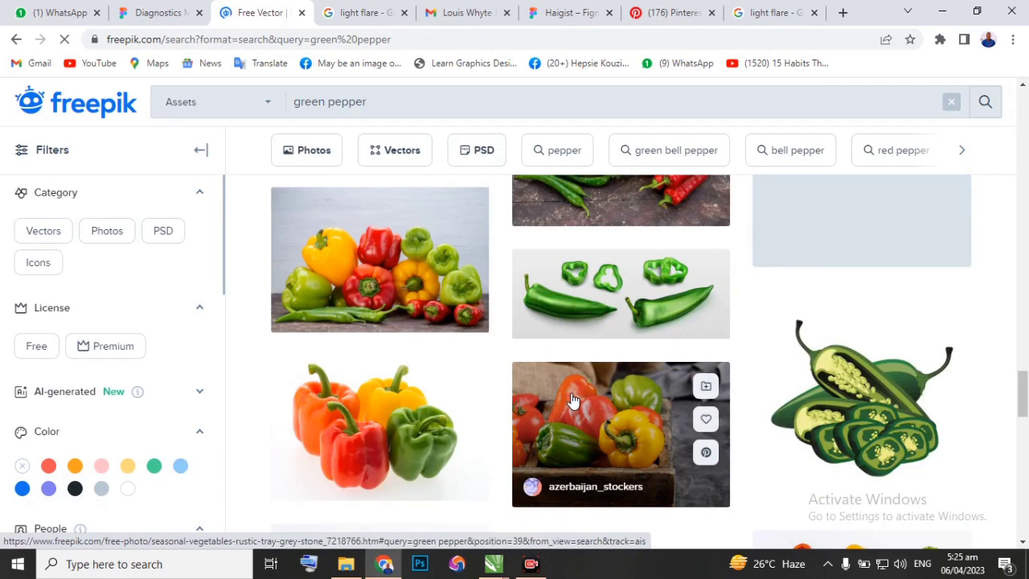
pyautogui.scroll(-2, 571, 400)
pyautogui.scroll(-6, 576, 400)
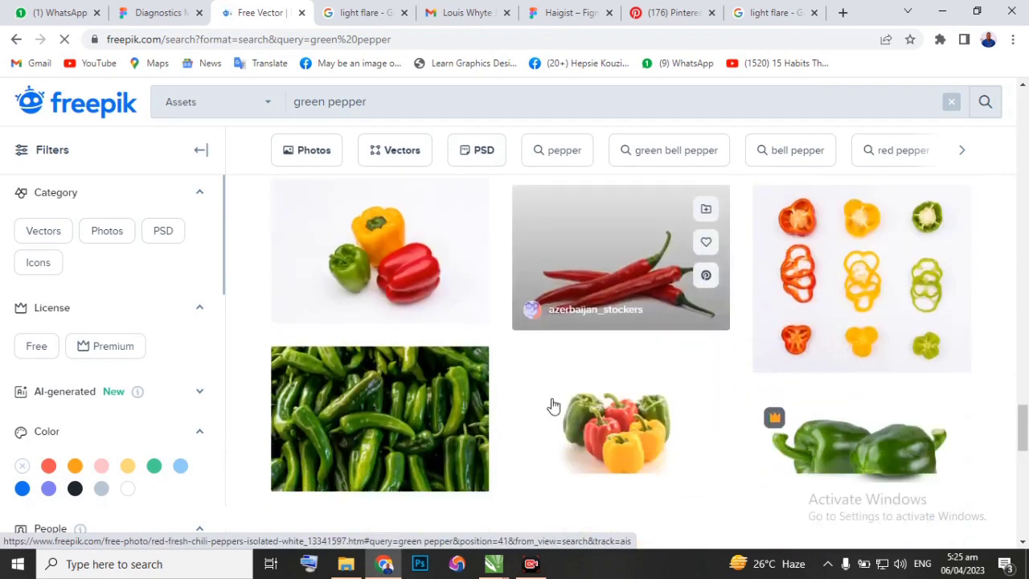
pyautogui.scroll(-1, 543, 400)
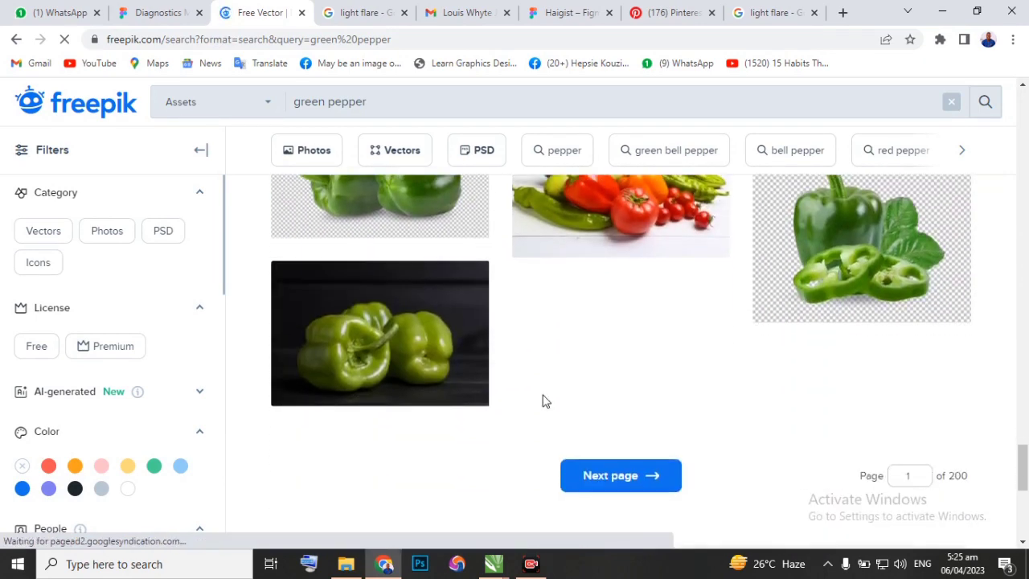
pyautogui.scroll(2, 542, 400)
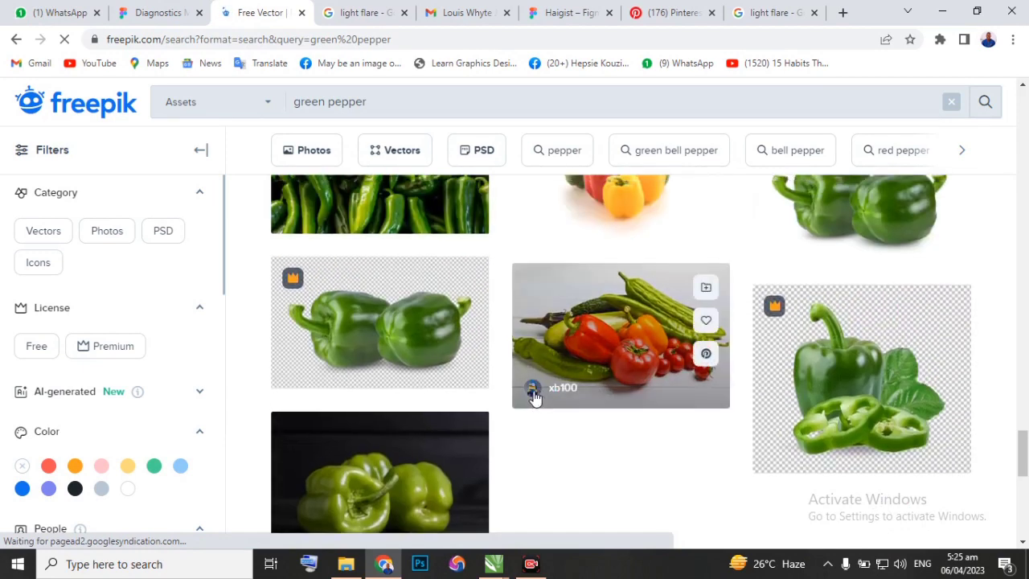
# Open remove.bg in a new browser tab and upload the chili peppers image to remove its background.
pyautogui.click(842, 13)
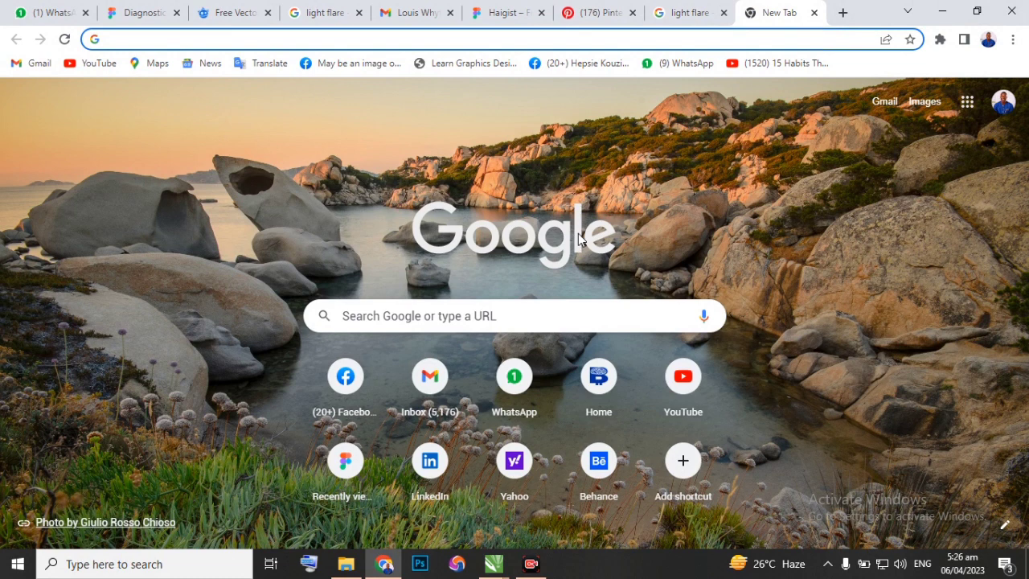
pyautogui.write('re')
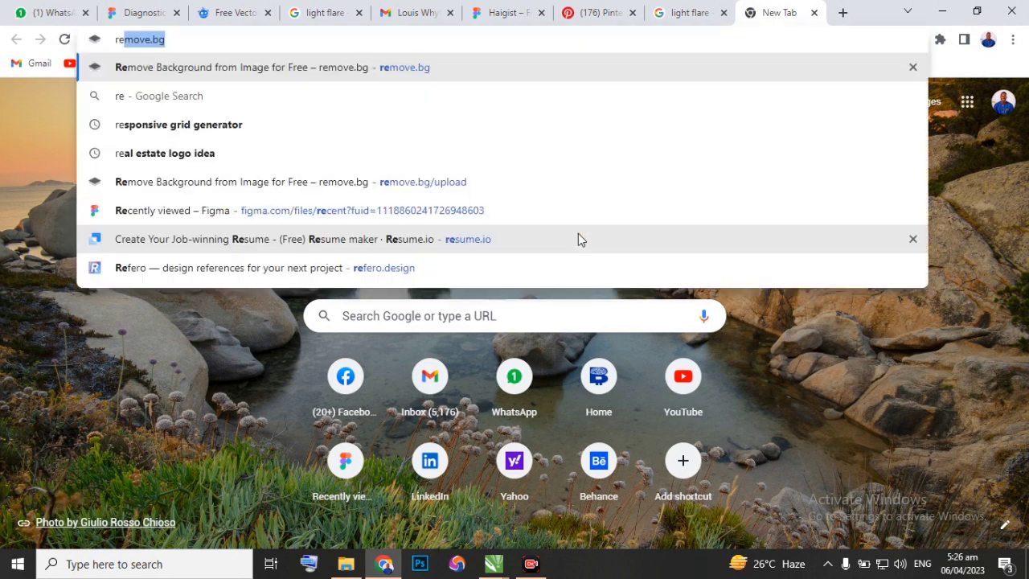
pyautogui.press('Return')
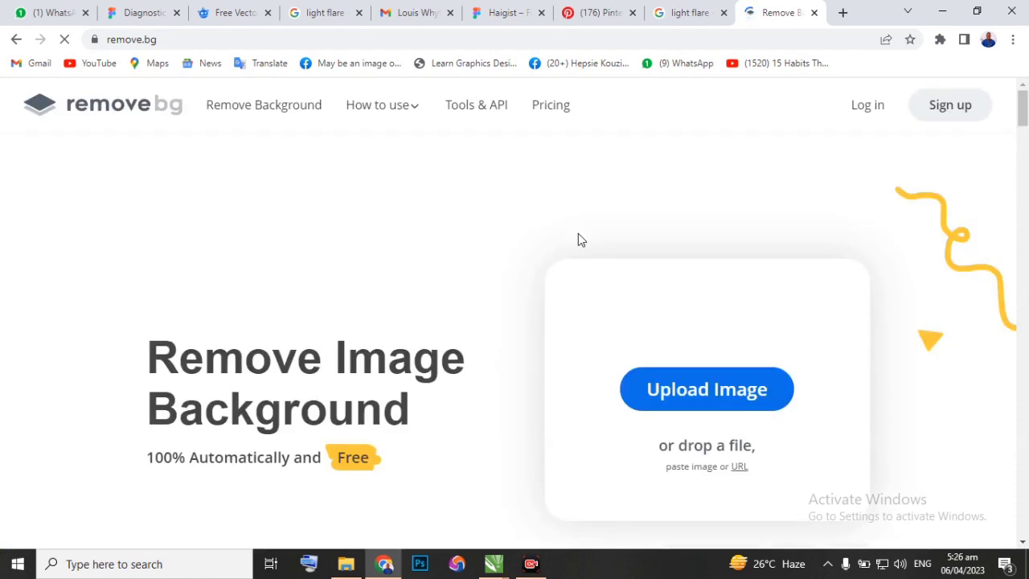
pyautogui.scroll(-2, 675, 274)
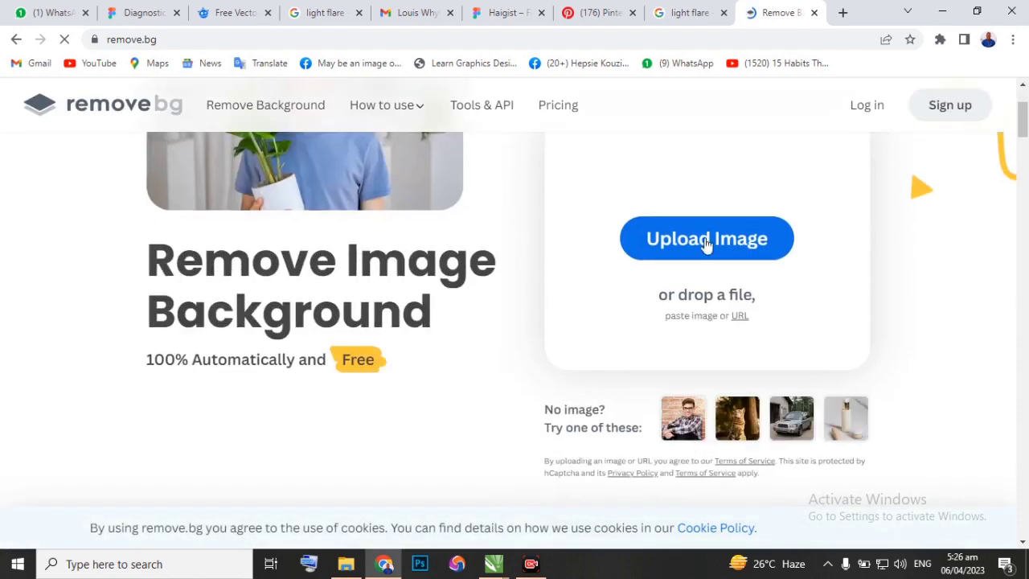
pyautogui.click(706, 244)
pyautogui.click(499, 321)
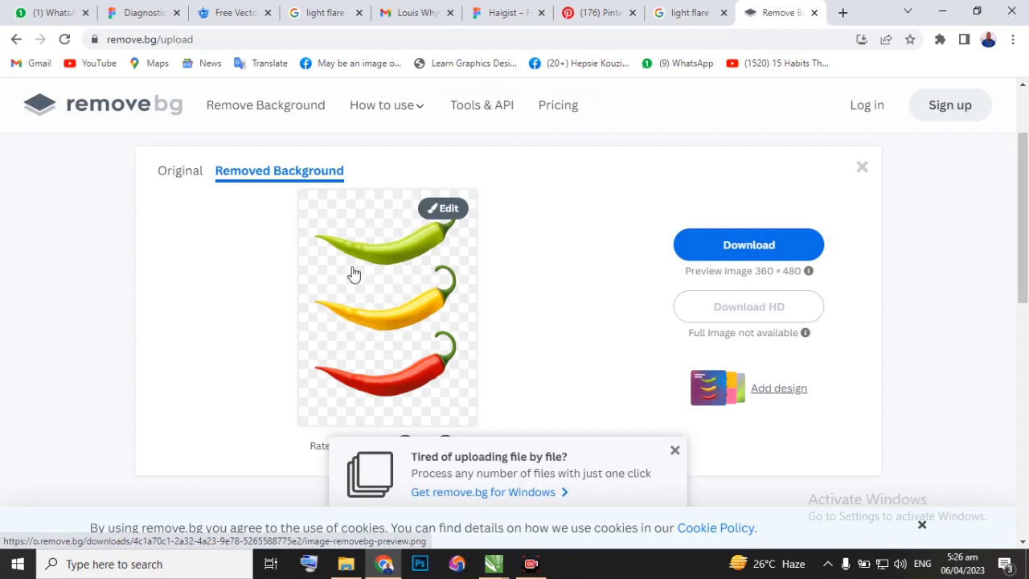
# Download the background-free chili peppers preview image and open the downloaded file.
pyautogui.click(765, 253)
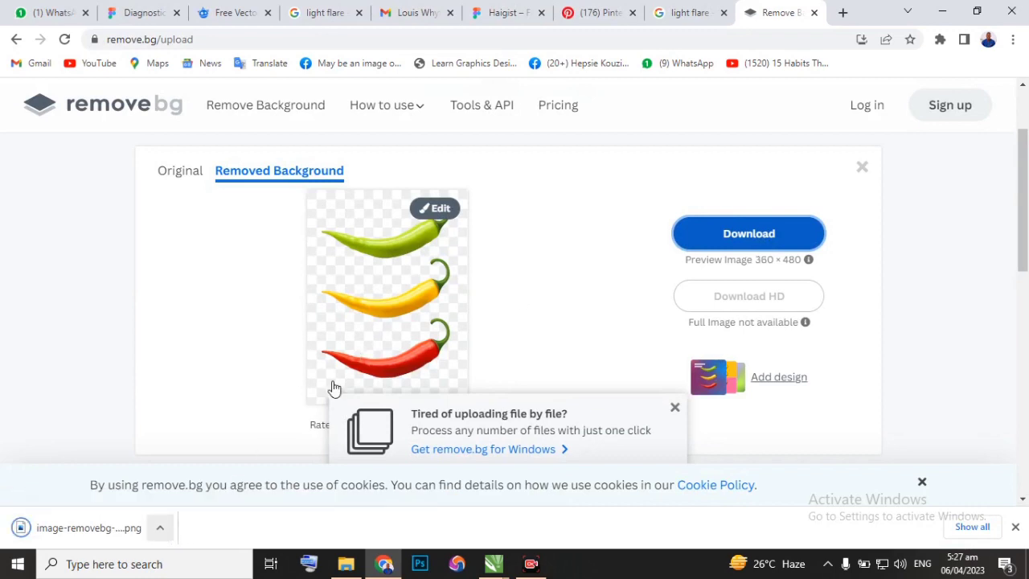
pyautogui.click(160, 527)
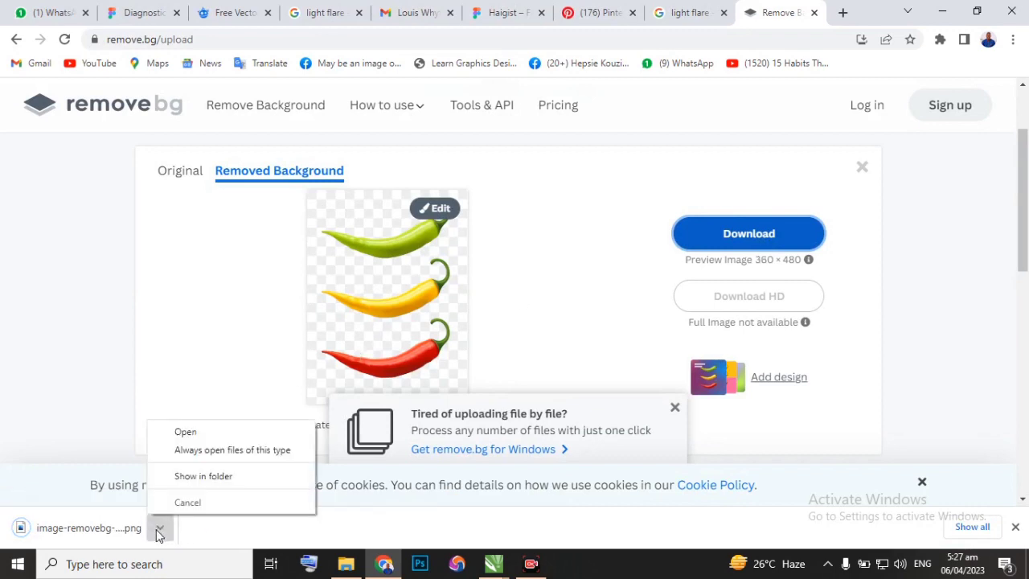
pyautogui.click(209, 436)
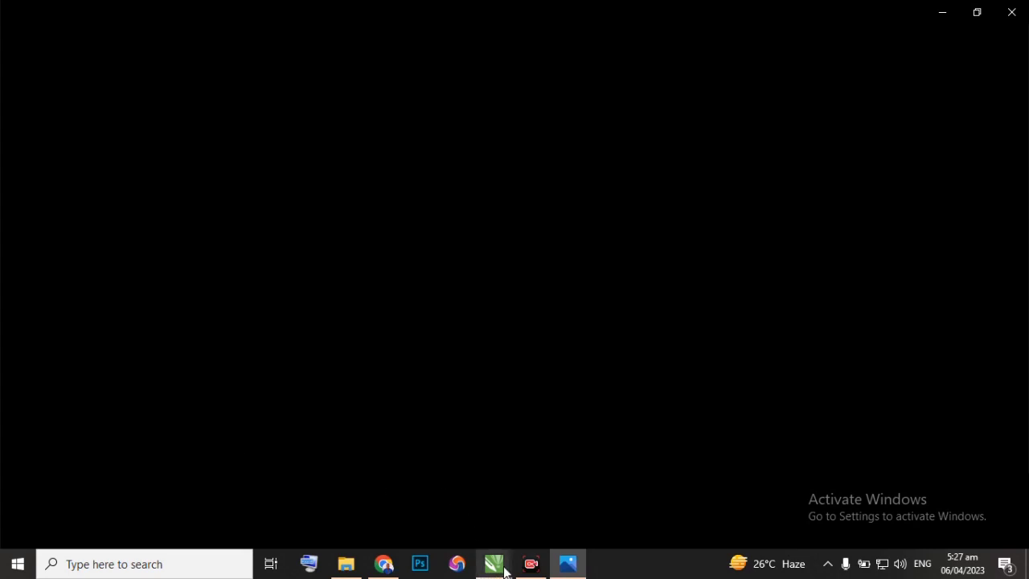
# Return to the Freepik results in Chrome and open the sliced bell peppers photo and its image options.
pyautogui.click(385, 564)
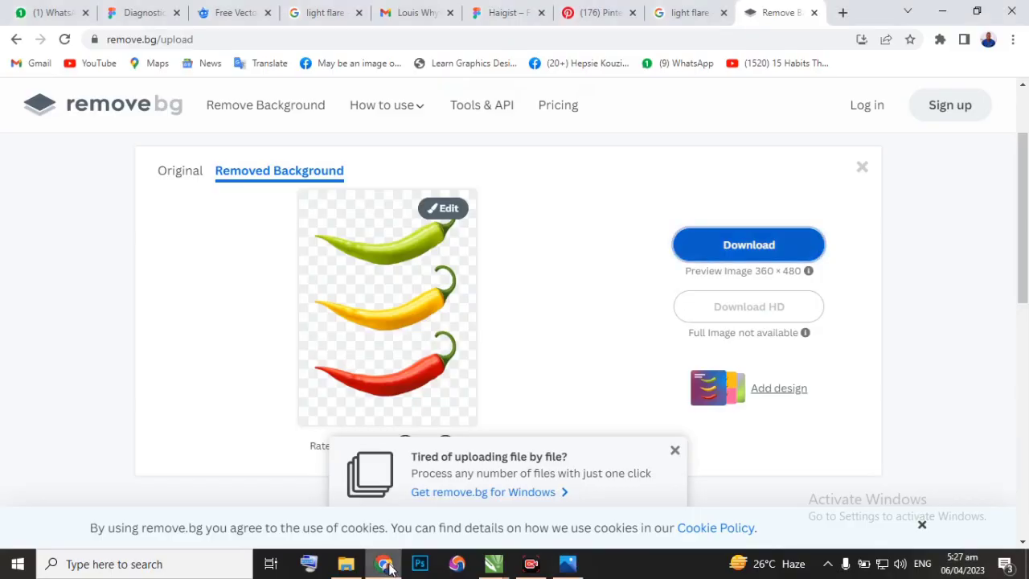
pyautogui.click(236, 14)
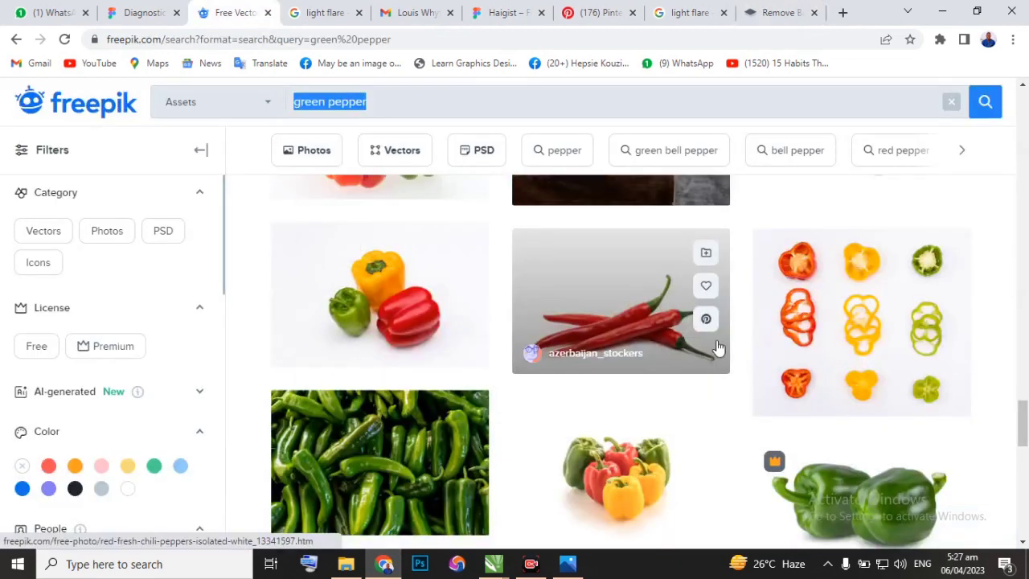
pyautogui.click(871, 348)
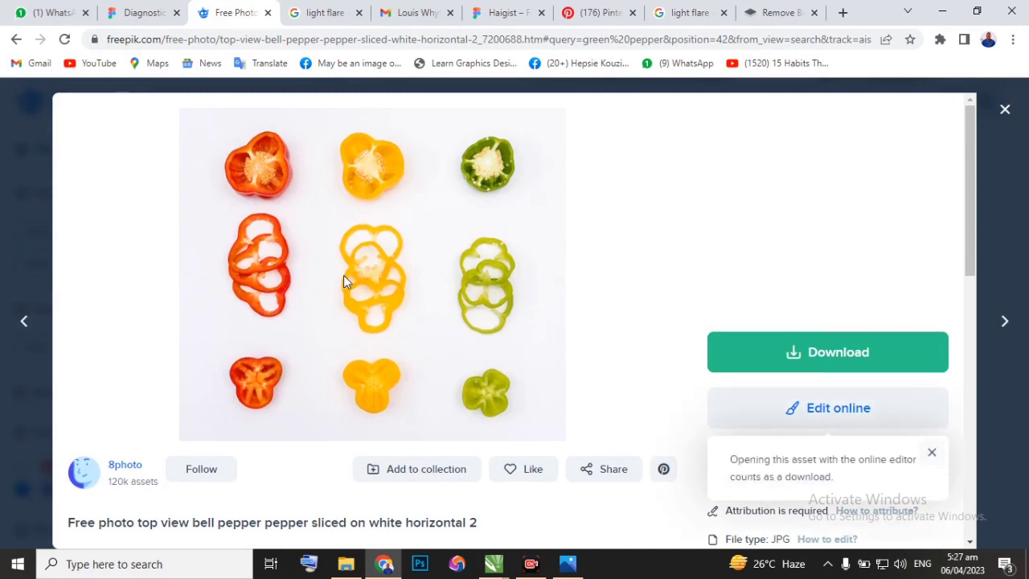
pyautogui.rightClick(344, 275)
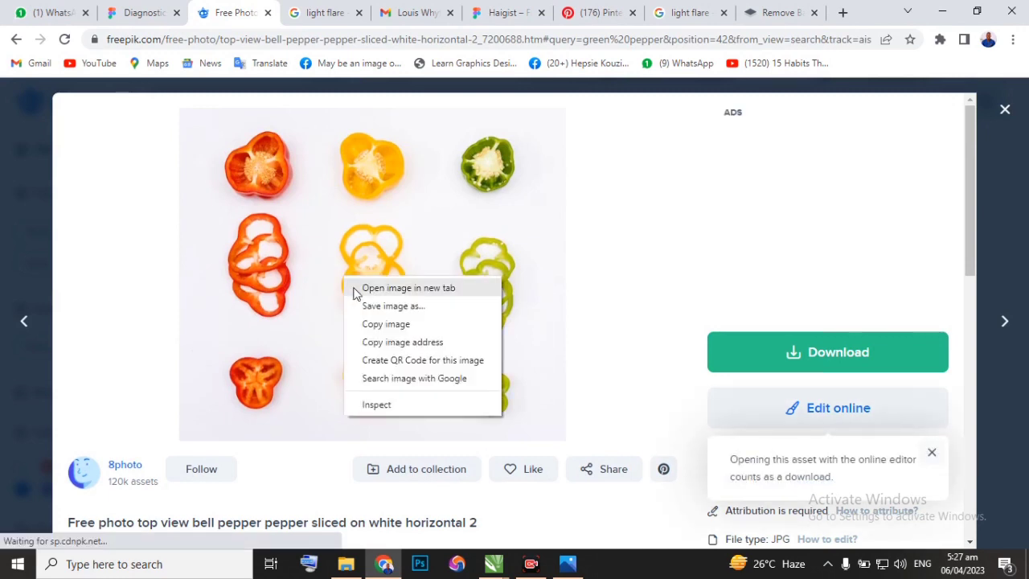
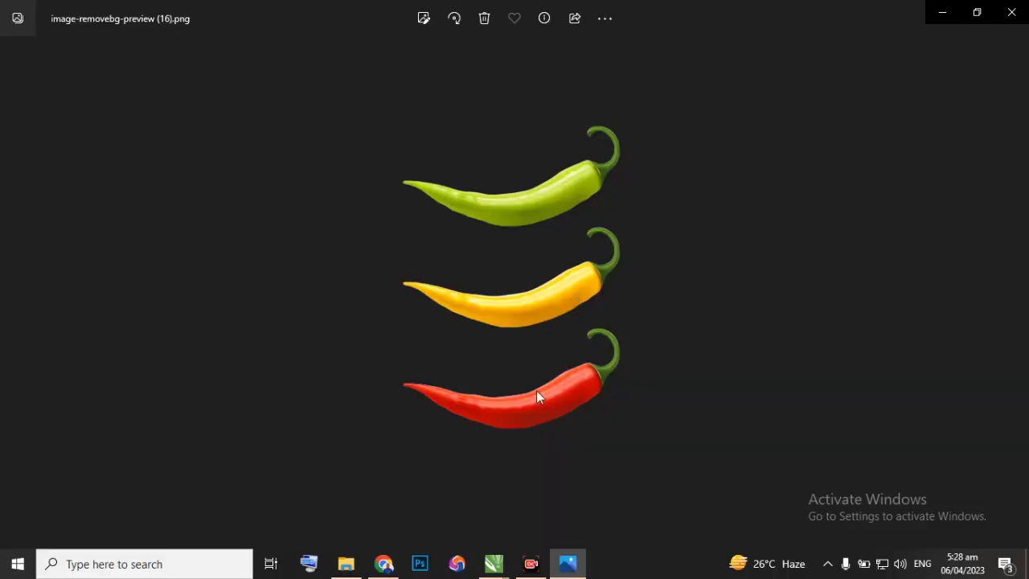
# Switch to Design class New.cdr in CorelDRAW, move the chili peppers image above the vegetable pattern and delete the extra copy over the flyer.
pyautogui.moveTo(494, 560)
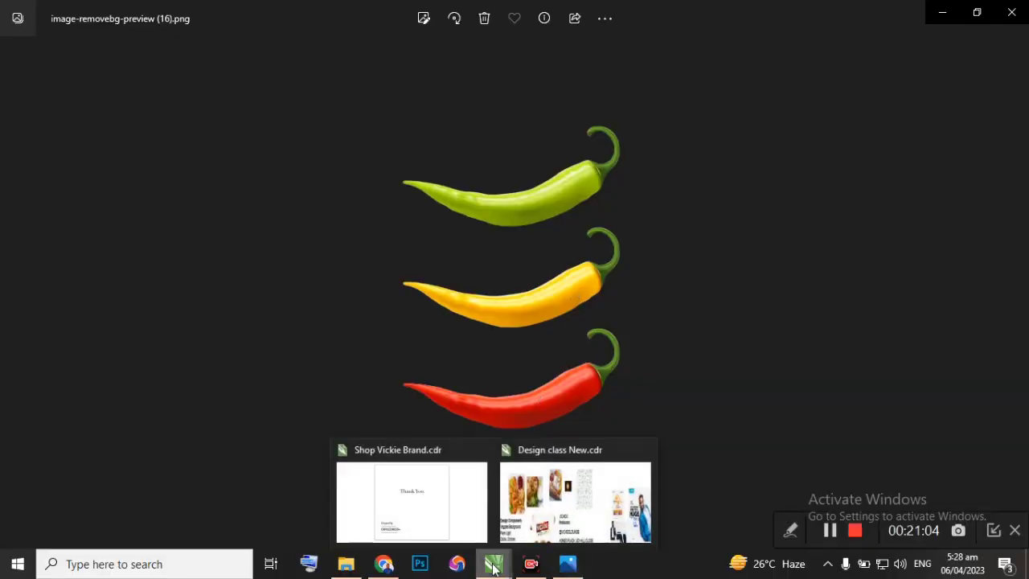
pyautogui.click(585, 485)
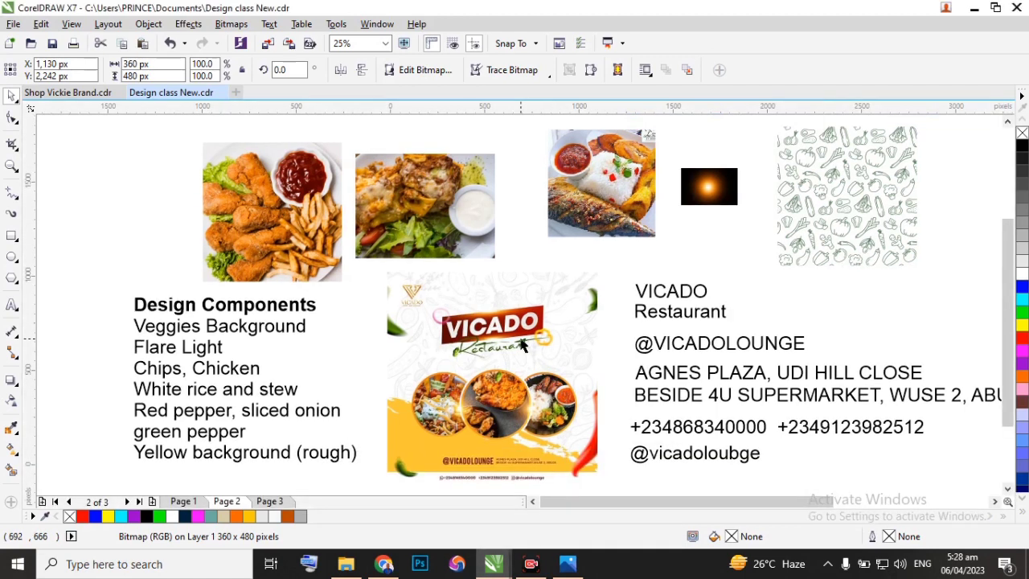
pyautogui.scroll(-3, 508, 337)
pyautogui.click(354, 271)
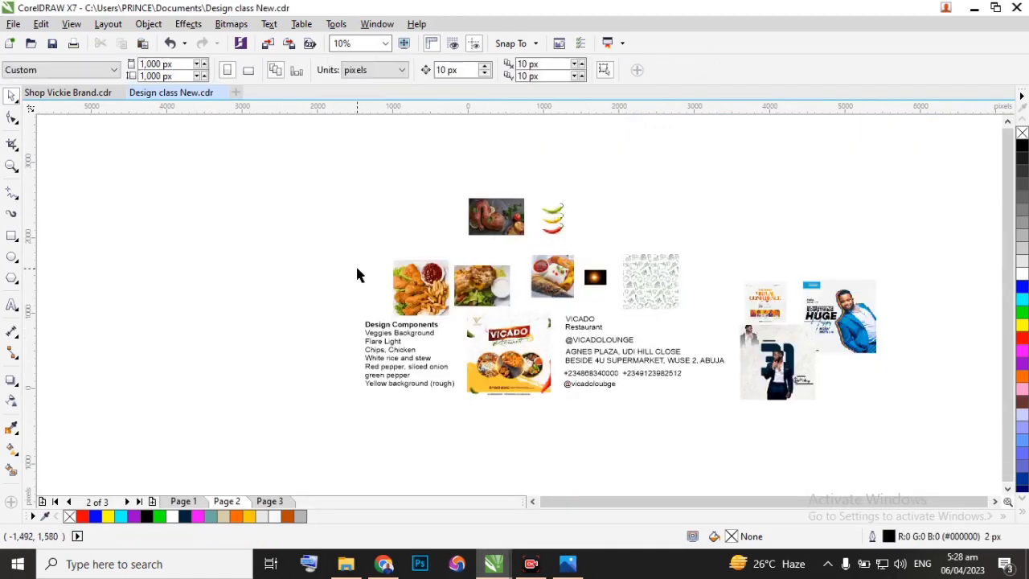
pyautogui.click(507, 345)
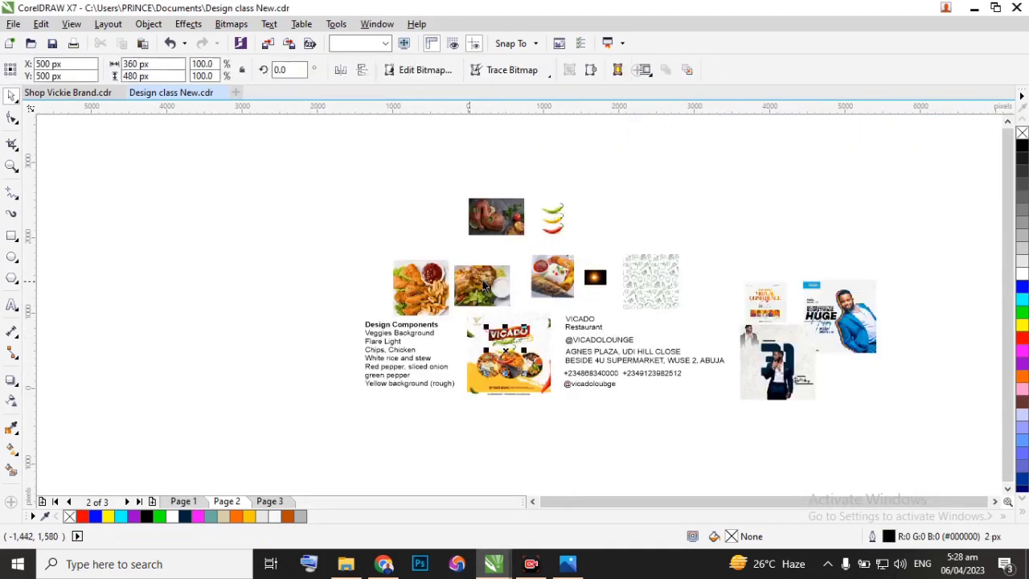
pyautogui.scroll(4, 513, 342)
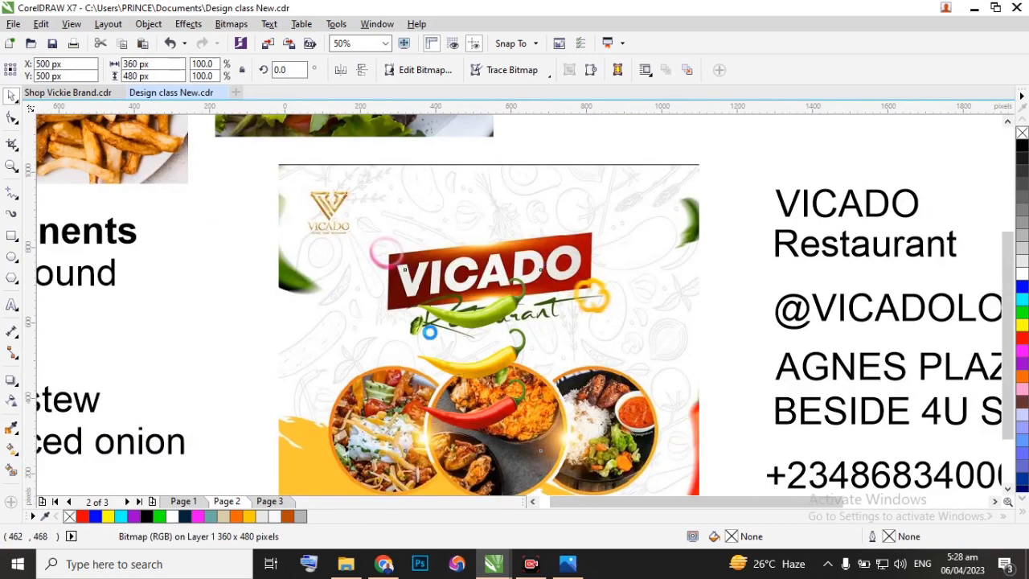
pyautogui.scroll(-2, 439, 360)
pyautogui.scroll(-2, 439, 359)
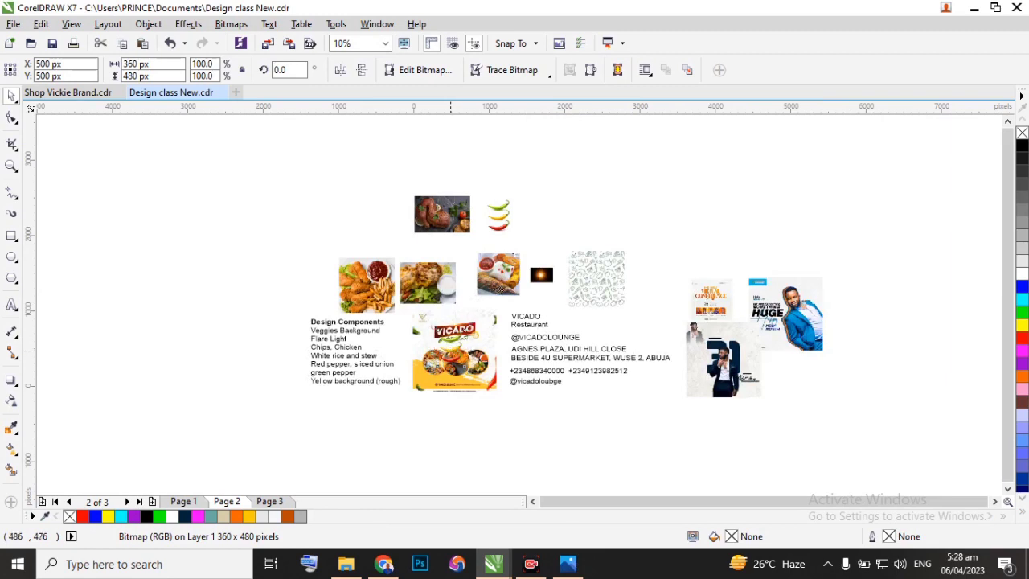
pyautogui.moveTo(498, 214); pyautogui.dragTo(448, 366)
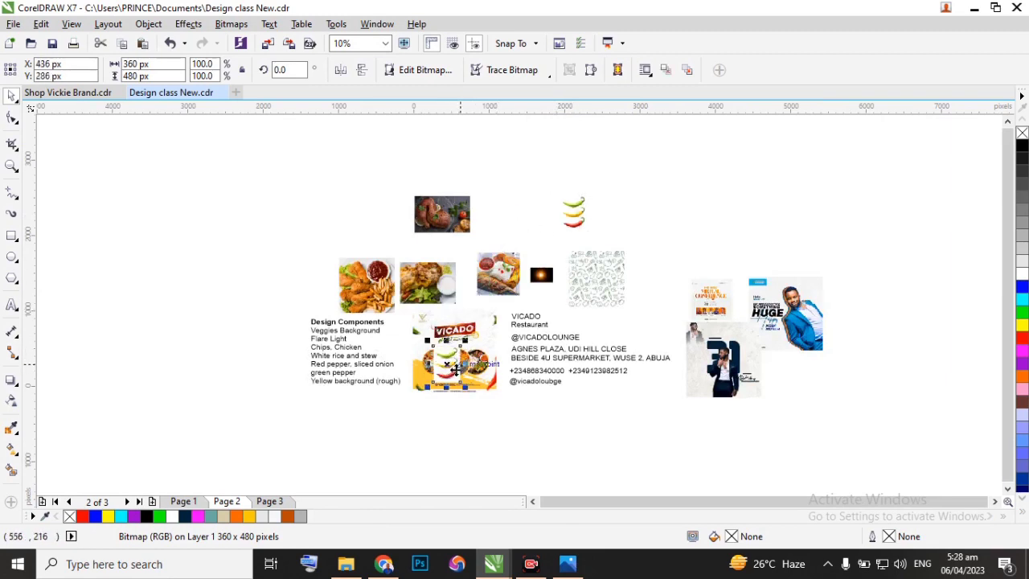
pyautogui.press('Delete')
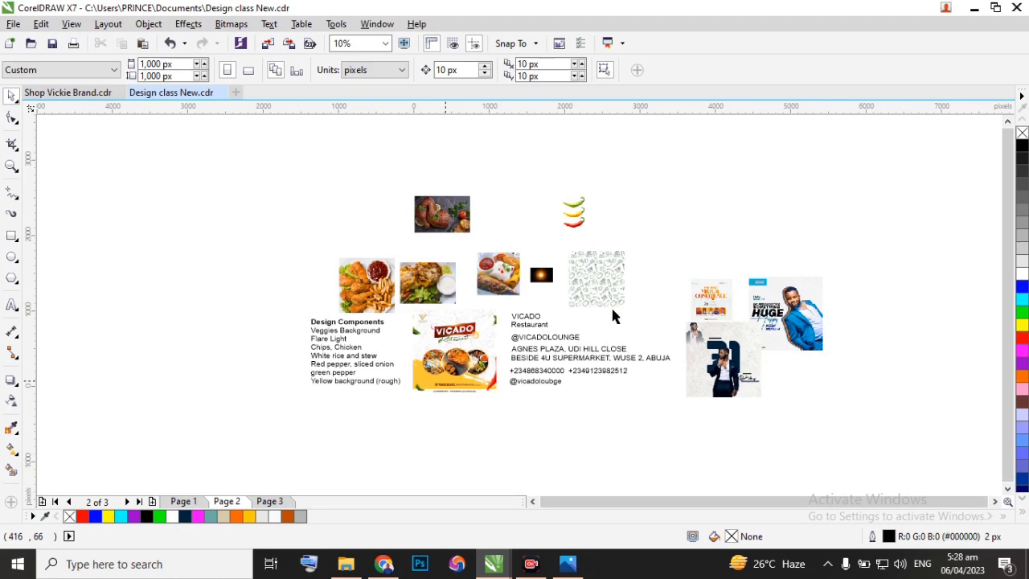
# Examine the flyer's pepper and onion accents, then switch to Freepik in Chrome and close the sliced bell peppers preview.
pyautogui.scroll(2, 429, 306)
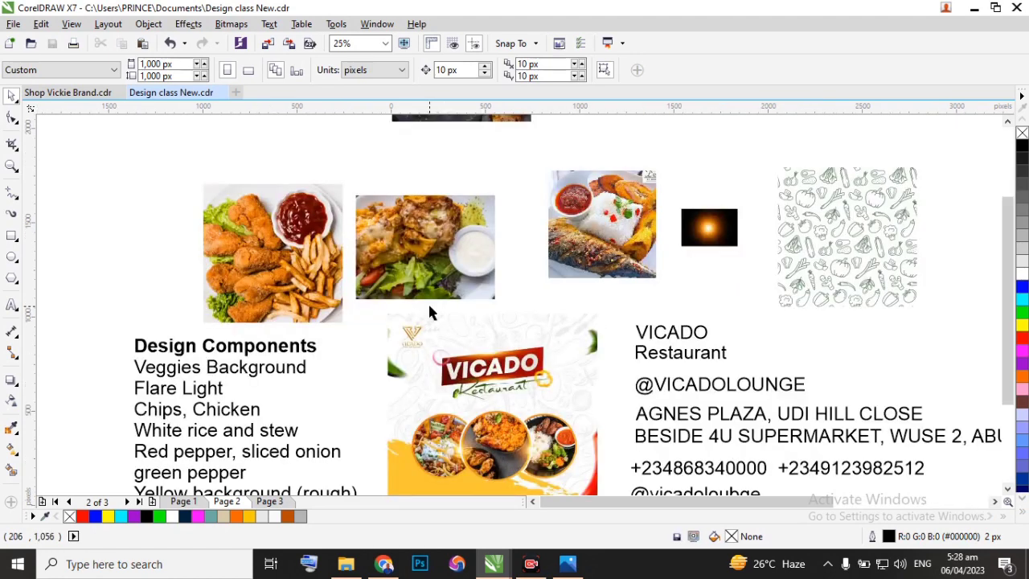
pyautogui.scroll(2, 470, 394)
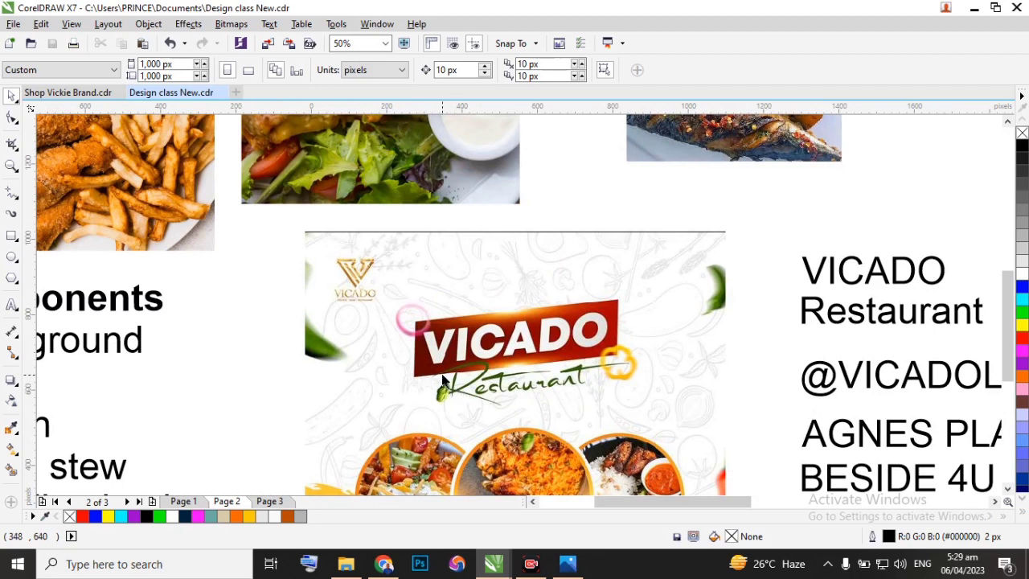
pyautogui.click(384, 568)
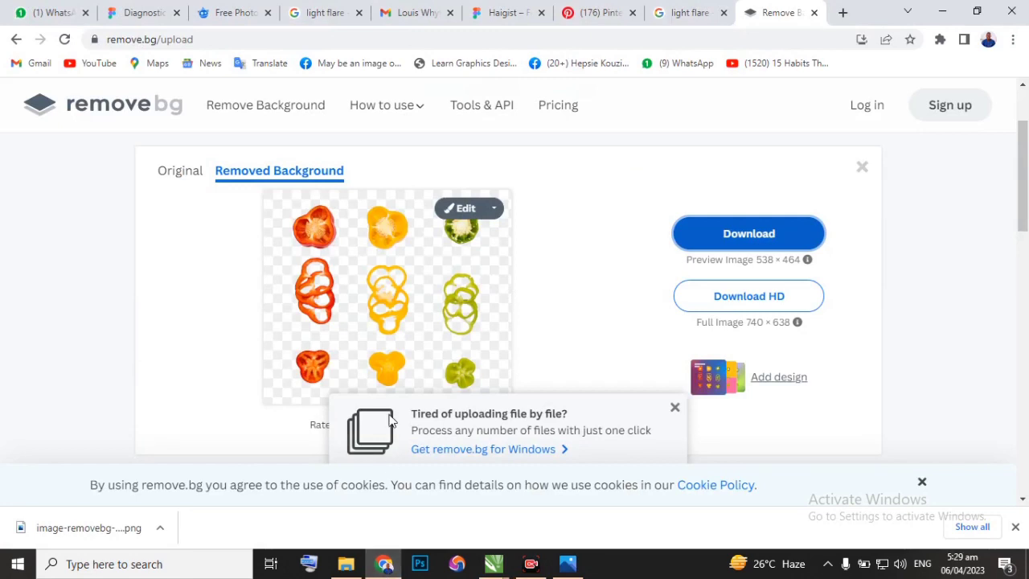
pyautogui.click(230, 15)
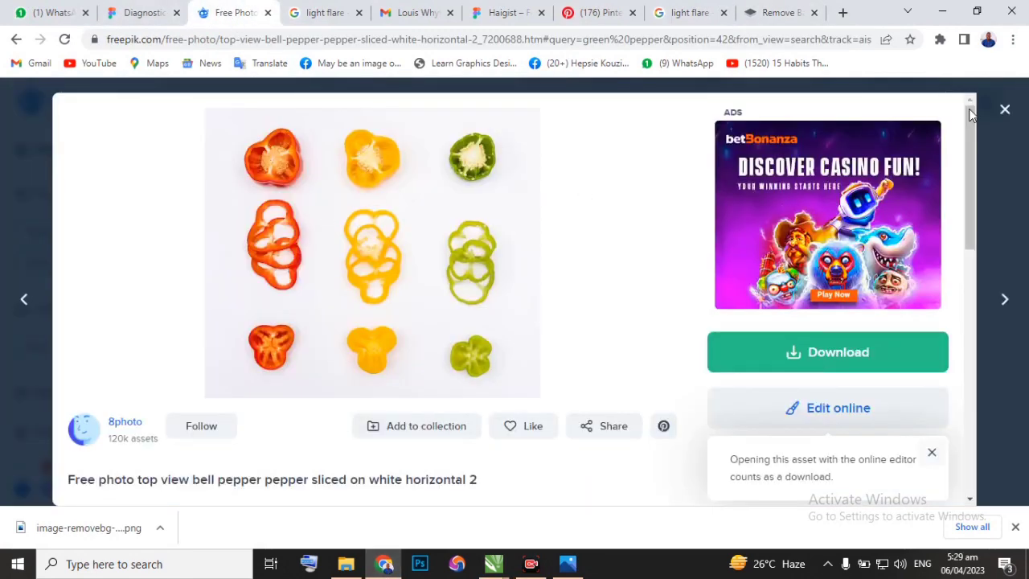
pyautogui.click(1002, 118)
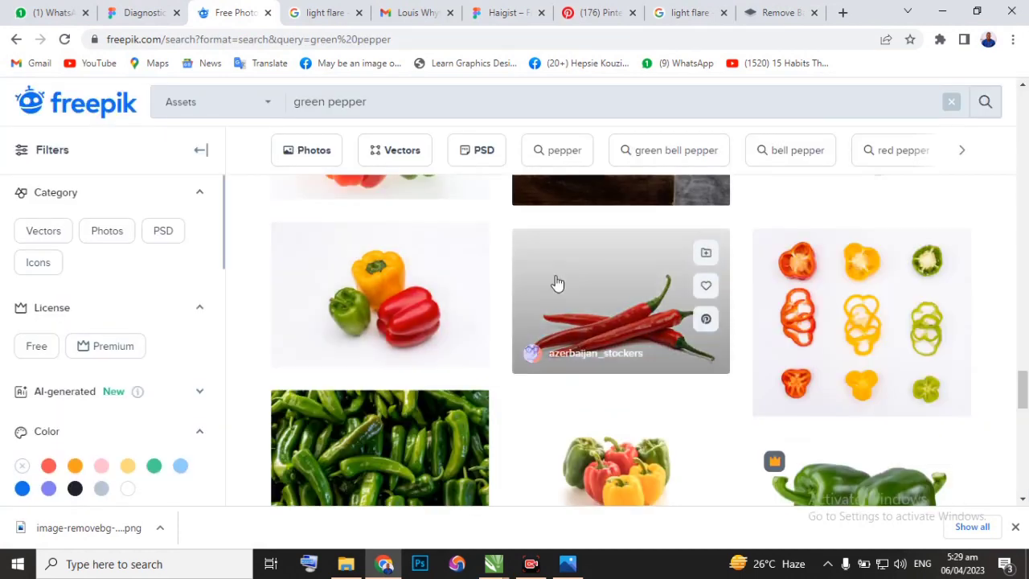
pyautogui.scroll(-6, 557, 282)
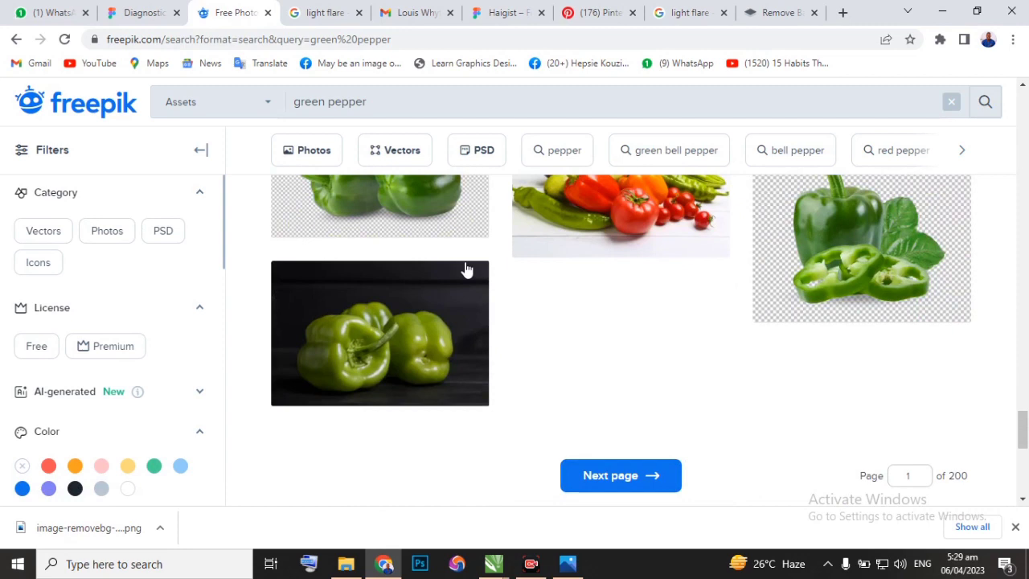
# Replace the Freepik search text with "sliced onion" and run the search.
pyautogui.moveTo(378, 102); pyautogui.dragTo(269, 108)
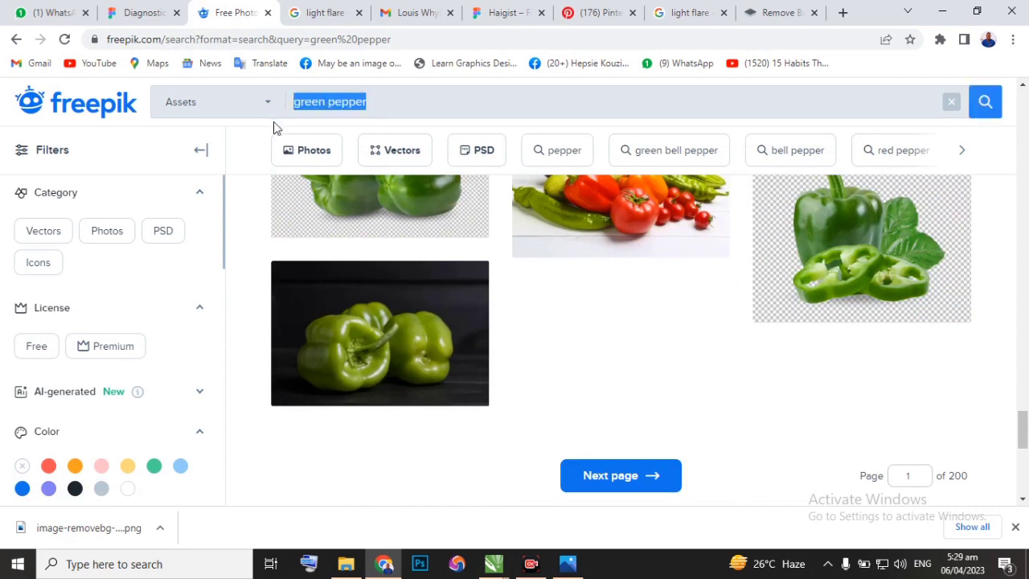
pyautogui.write('sliced oni')
pyautogui.press('BackSpace')
pyautogui.write('ion')
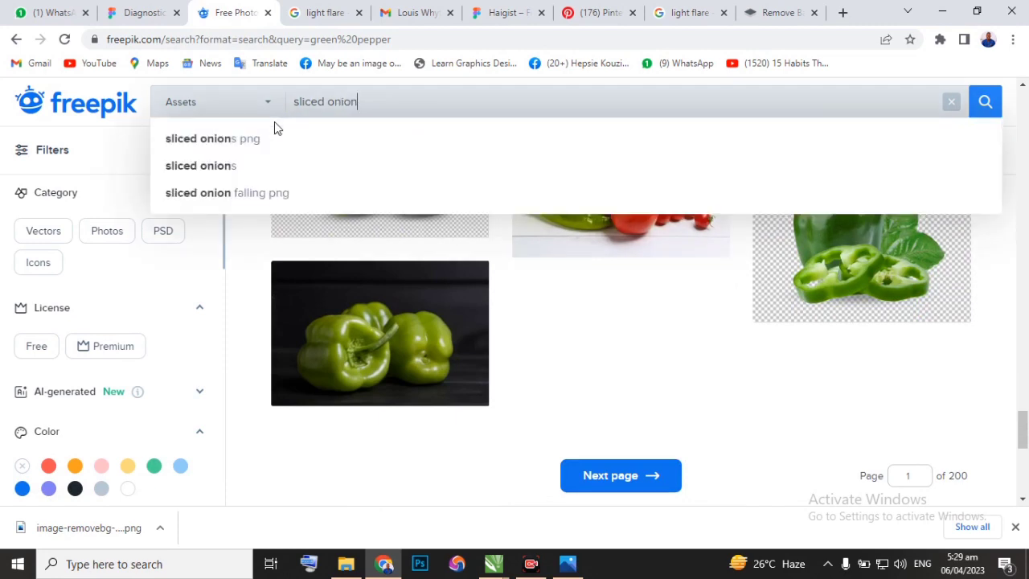
pyautogui.press('Return')
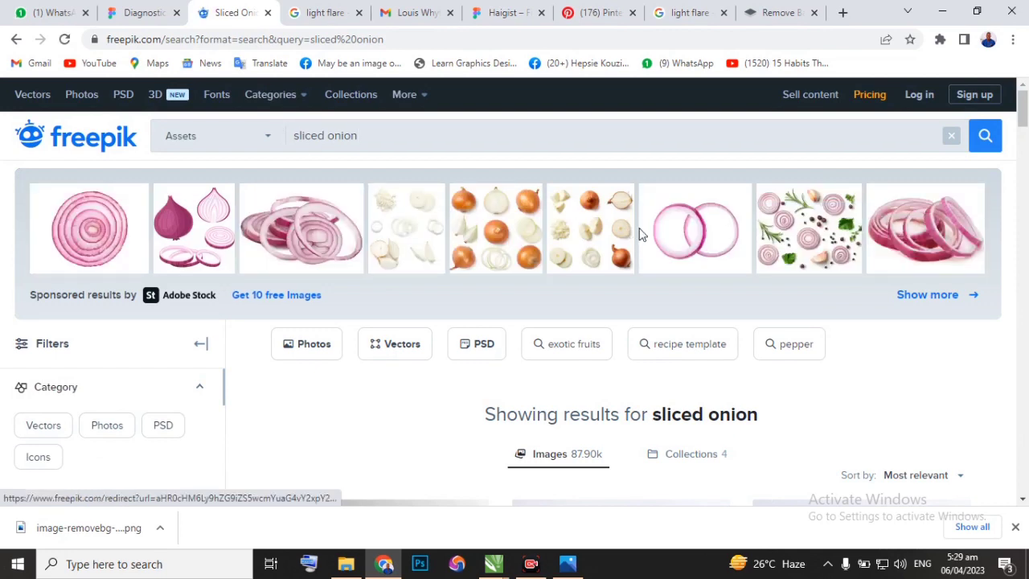
# Browse the sliced onion results for a suitable image and compare them with the onion ring on the flyer in CorelDRAW.
pyautogui.scroll(-3, 644, 269)
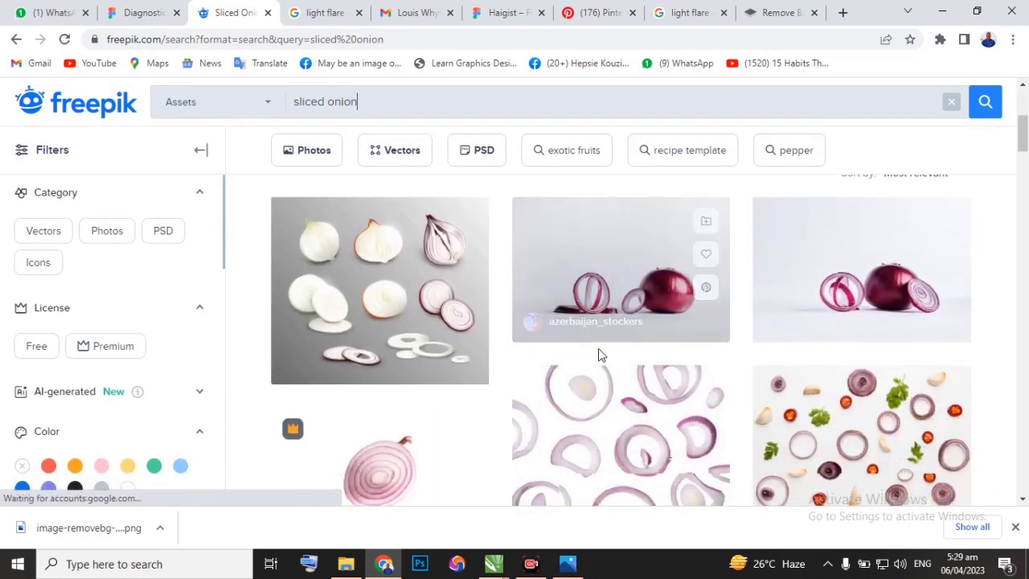
pyautogui.scroll(-2, 603, 350)
pyautogui.scroll(-1, 598, 359)
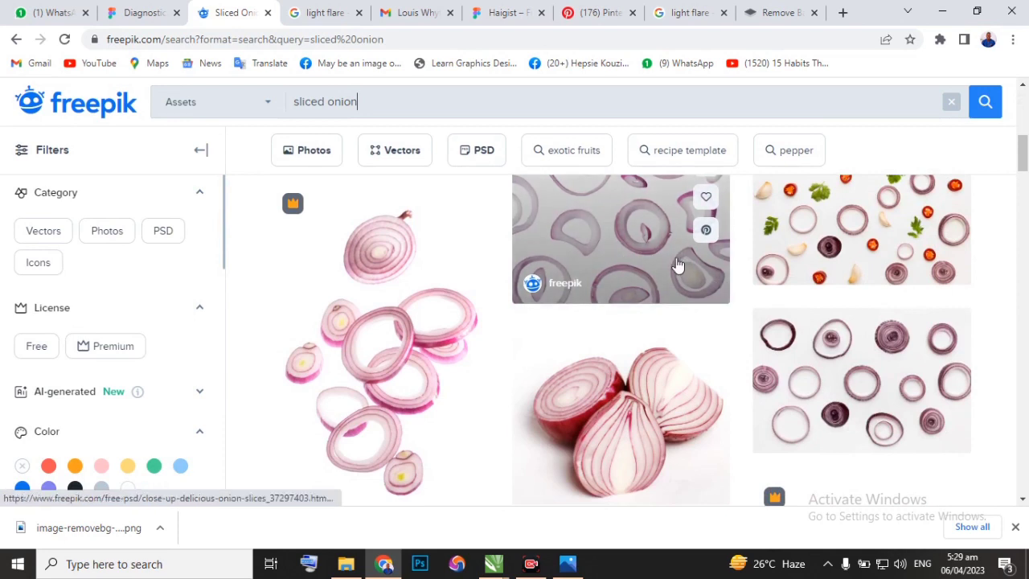
pyautogui.scroll(-5, 677, 264)
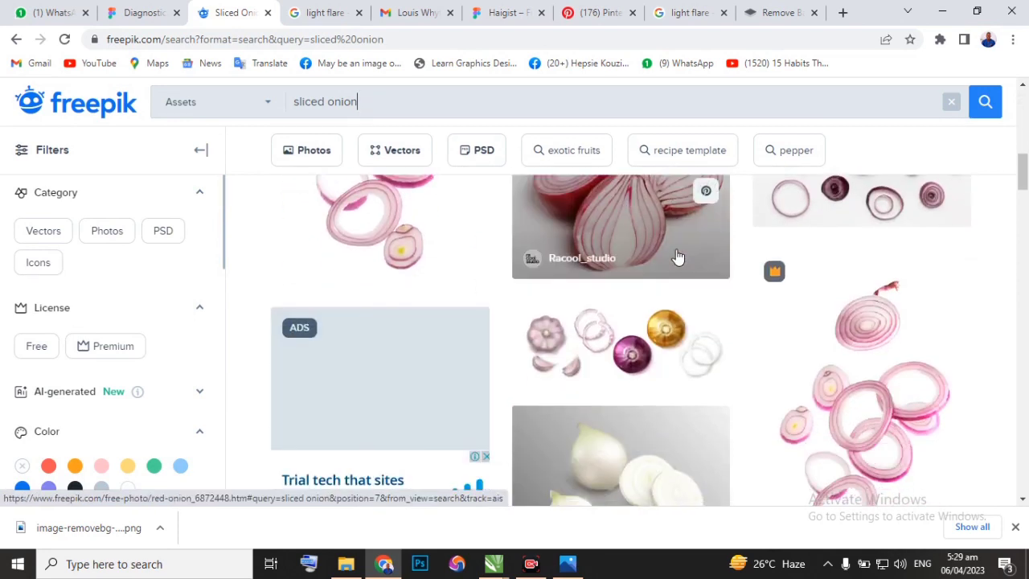
pyautogui.scroll(-2, 678, 257)
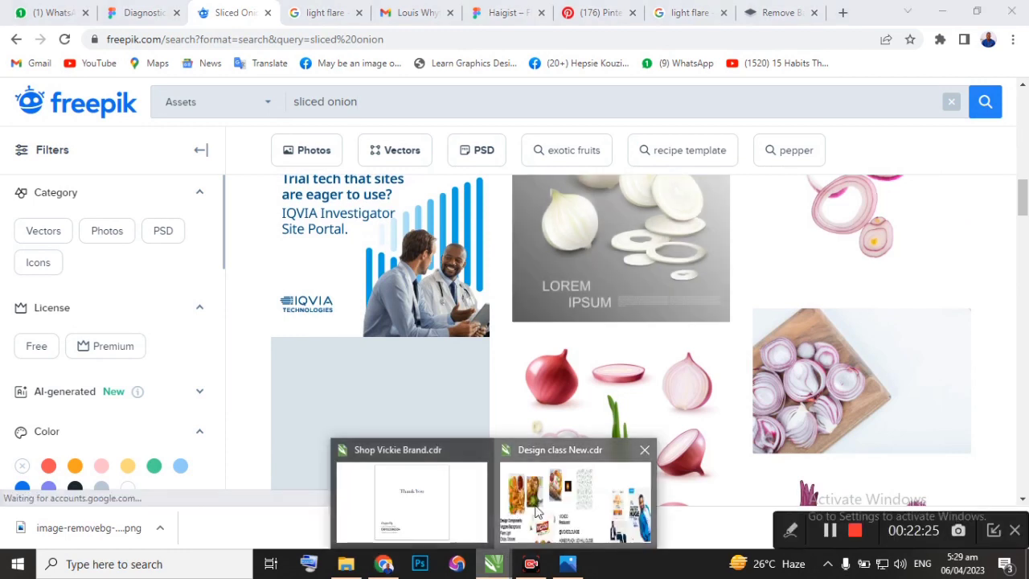
pyautogui.click(586, 499)
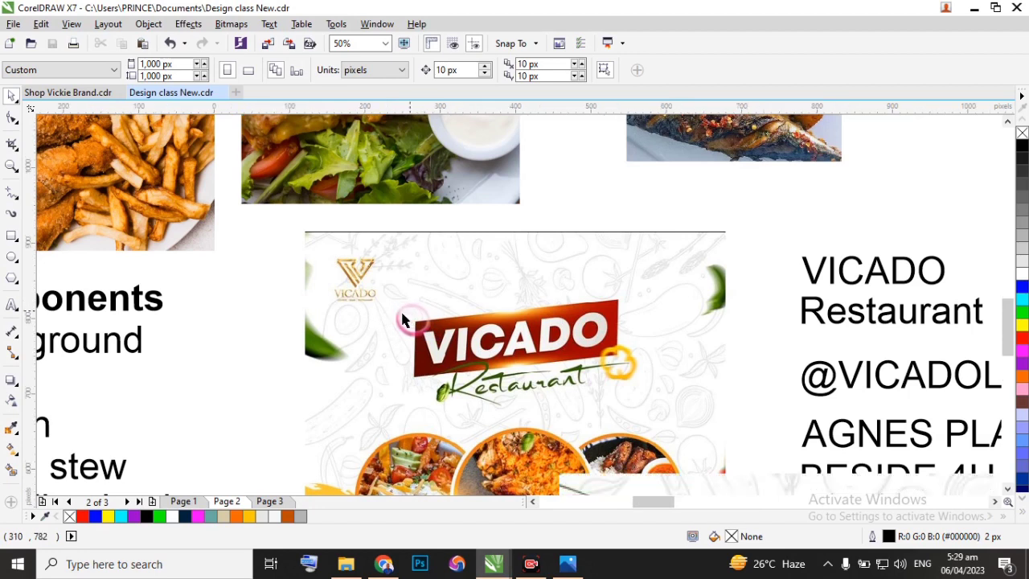
pyautogui.scroll(3, 404, 320)
pyautogui.scroll(-4, 391, 316)
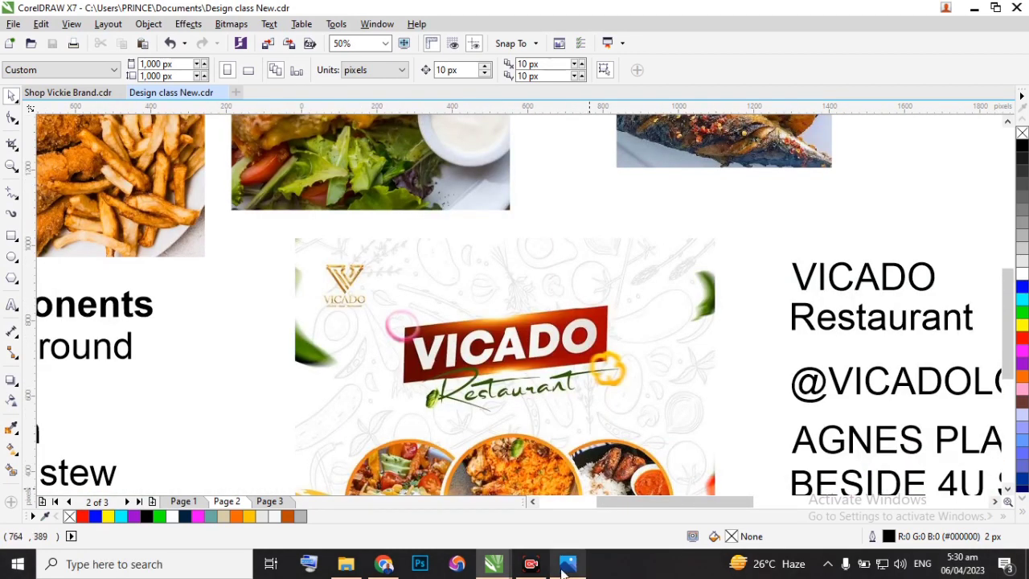
# Return to the remove.bg page in Chrome and download the background-free sliced bell peppers preview image.
pyautogui.click(384, 563)
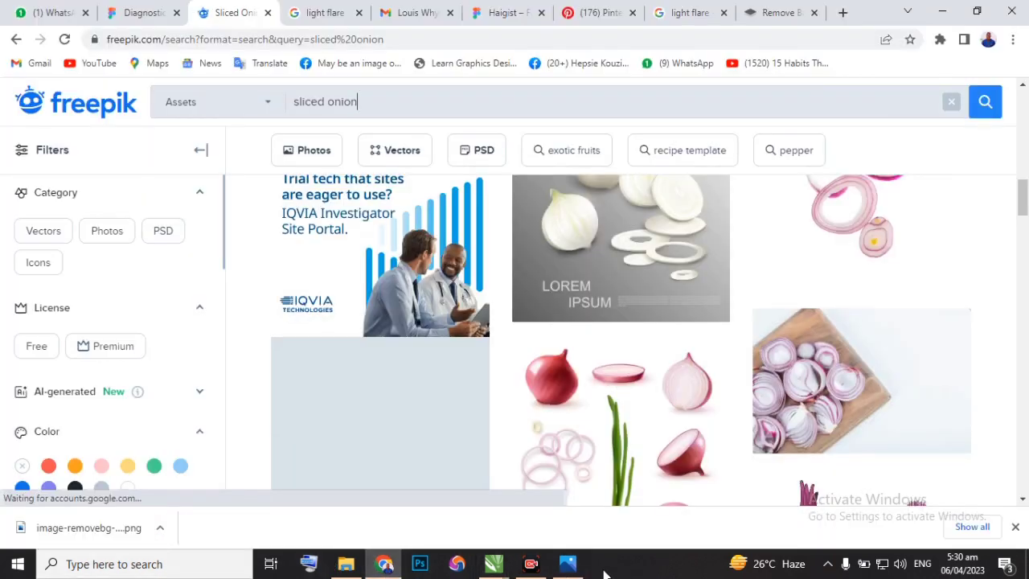
pyautogui.moveTo(569, 567)
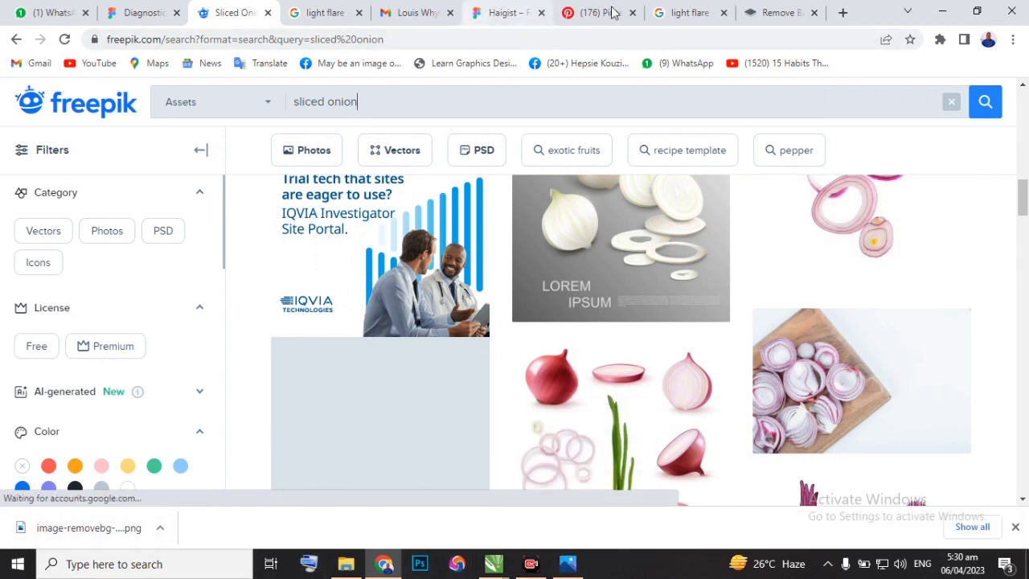
pyautogui.click(776, 13)
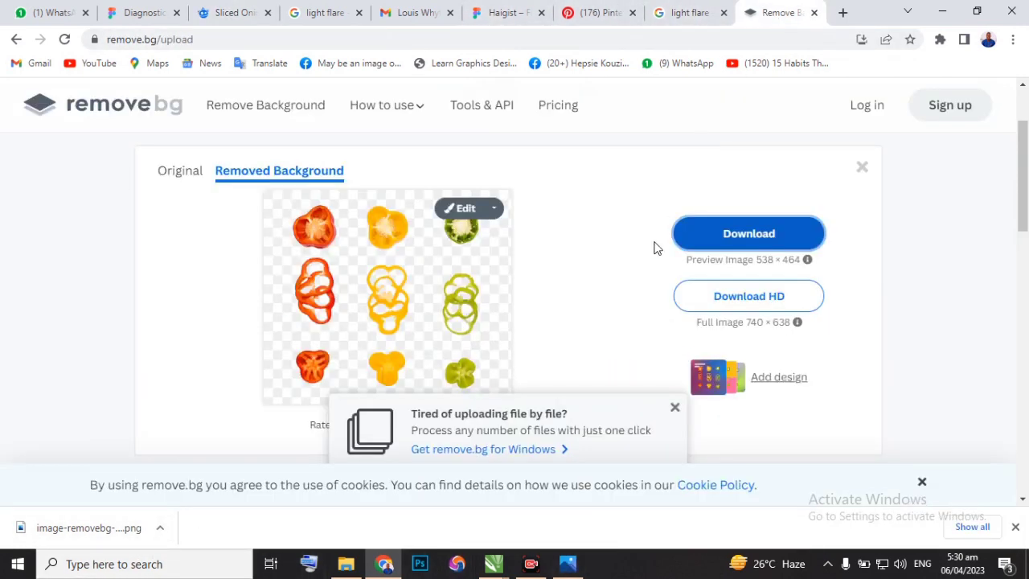
pyautogui.click(765, 233)
# Open the downloaded sliced bell peppers file and copy the image to the clipboard.
pyautogui.click(157, 528)
pyautogui.click(185, 432)
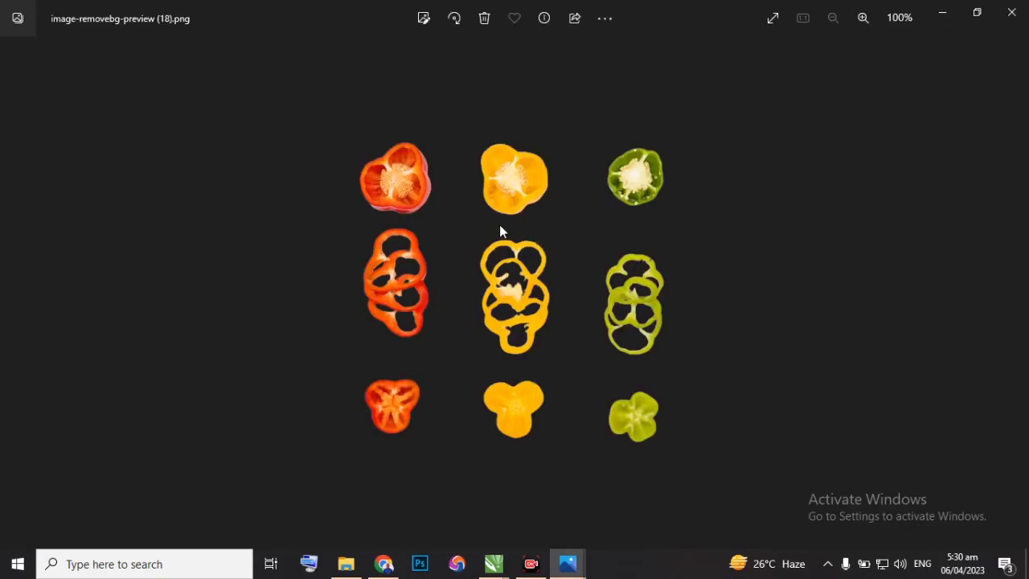
pyautogui.hotkey('ctrl', 'c')
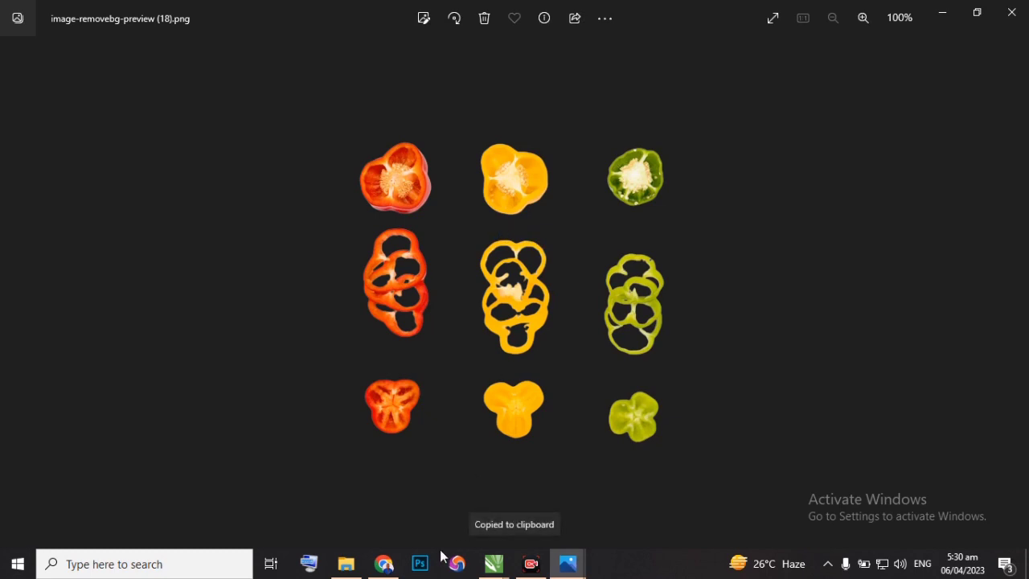
# Switch to Design class New.cdr in CorelDRAW, paste the sliced bell peppers and place them beside the chili peppers.
pyautogui.click(384, 564)
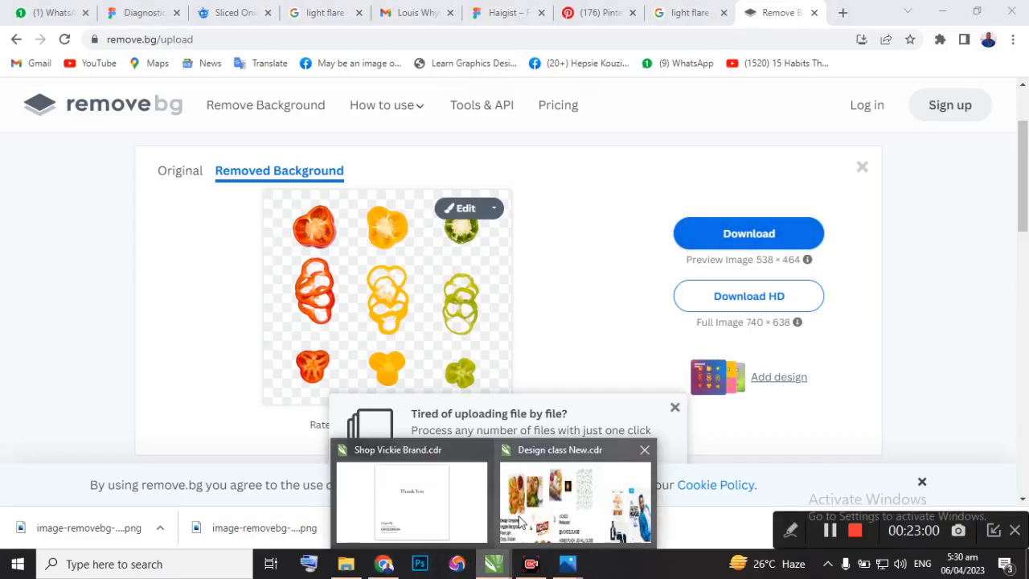
pyautogui.click(531, 515)
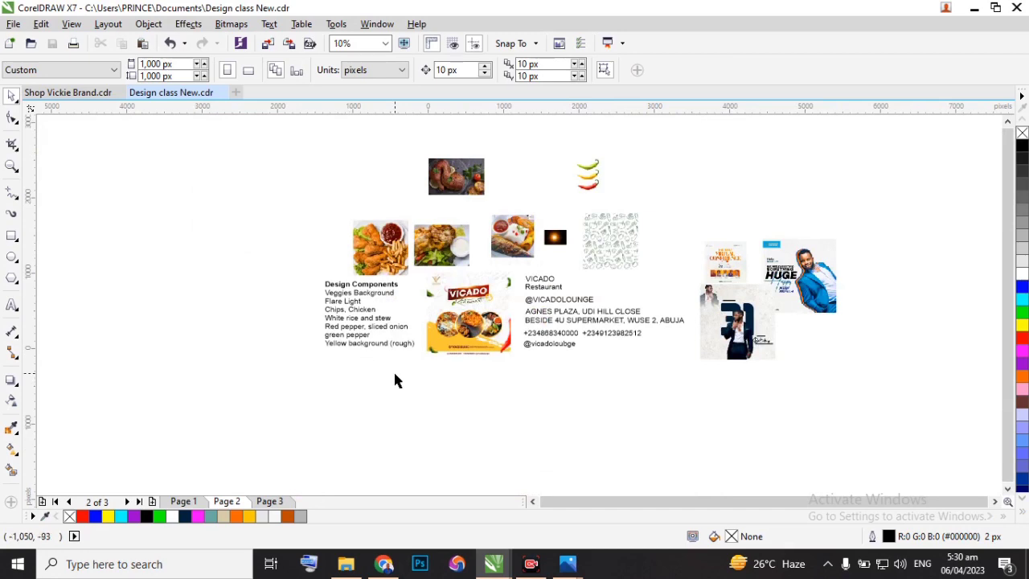
pyautogui.click(463, 342)
pyautogui.moveTo(460, 339); pyautogui.dragTo(632, 167)
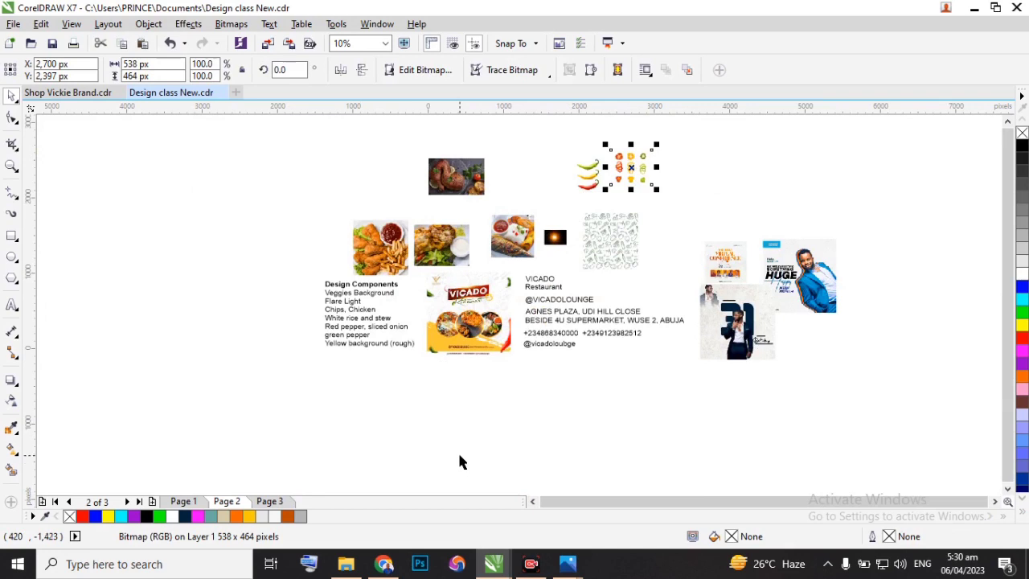
# Check the flyer and its design components list, and return to the sliced onion results on Freepik in Chrome.
pyautogui.scroll(2, 471, 325)
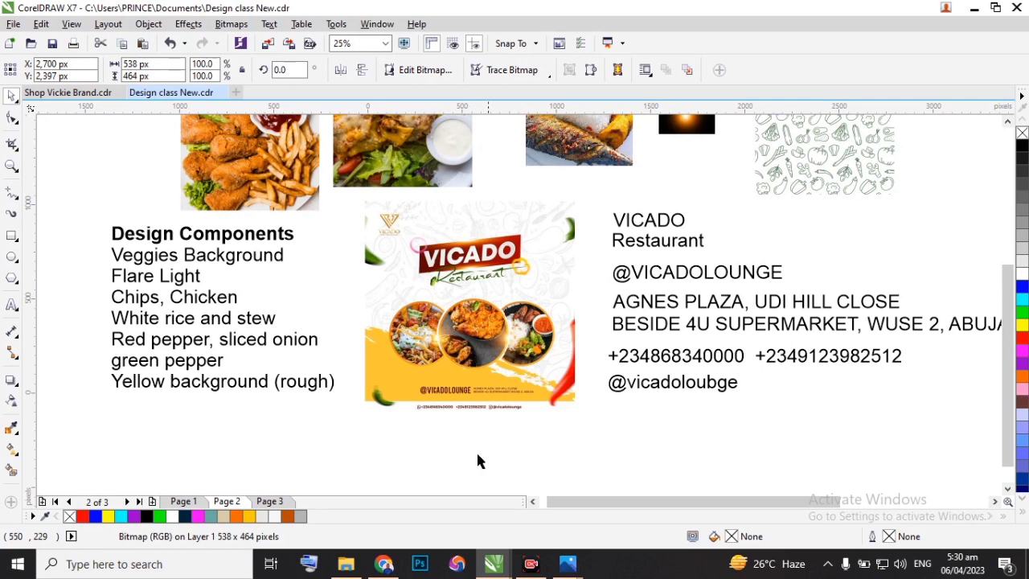
pyautogui.click(384, 563)
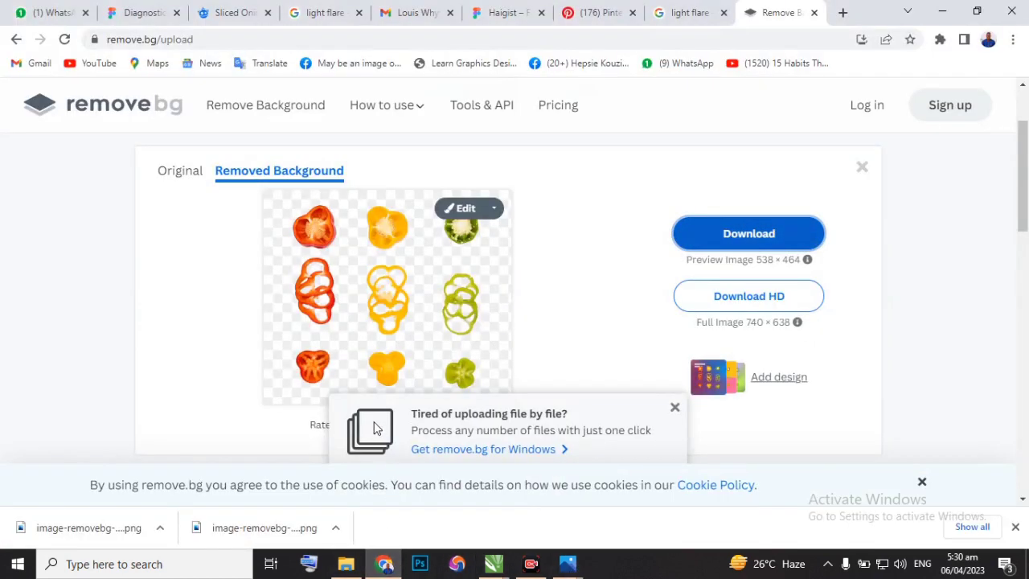
pyautogui.click(228, 12)
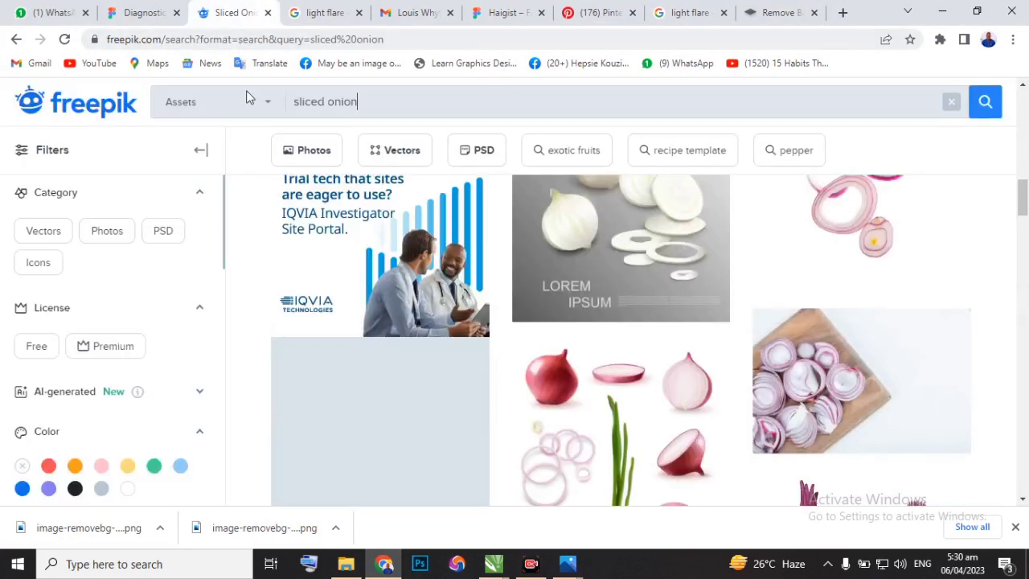
# Browse the sliced onion results on Freepik for a suitable image of onion rings on a plain background.
pyautogui.scroll(-3, 621, 314)
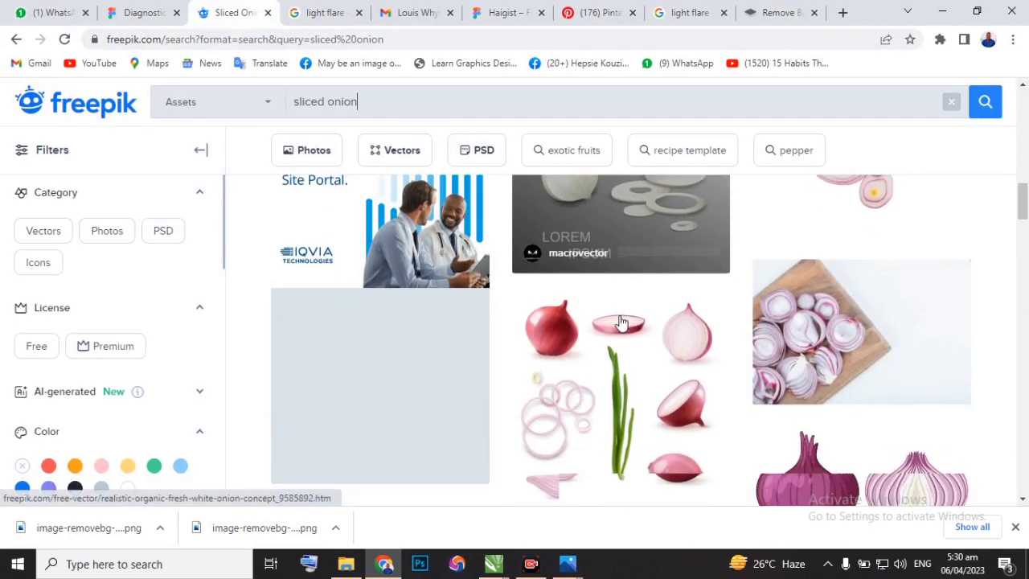
pyautogui.scroll(-1, 621, 311)
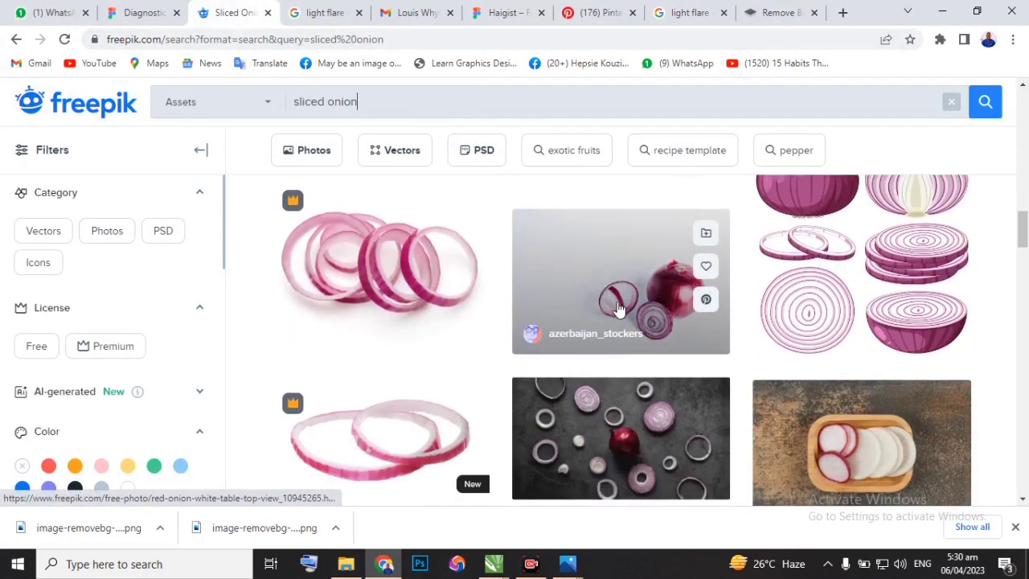
pyautogui.scroll(-1, 402, 280)
pyautogui.scroll(-3, 406, 286)
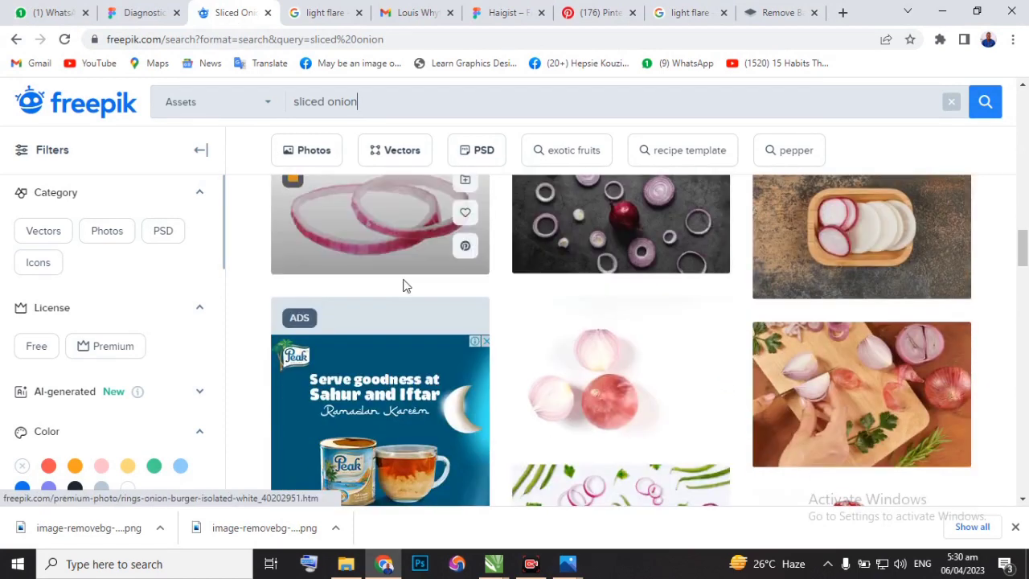
pyautogui.scroll(4, 405, 286)
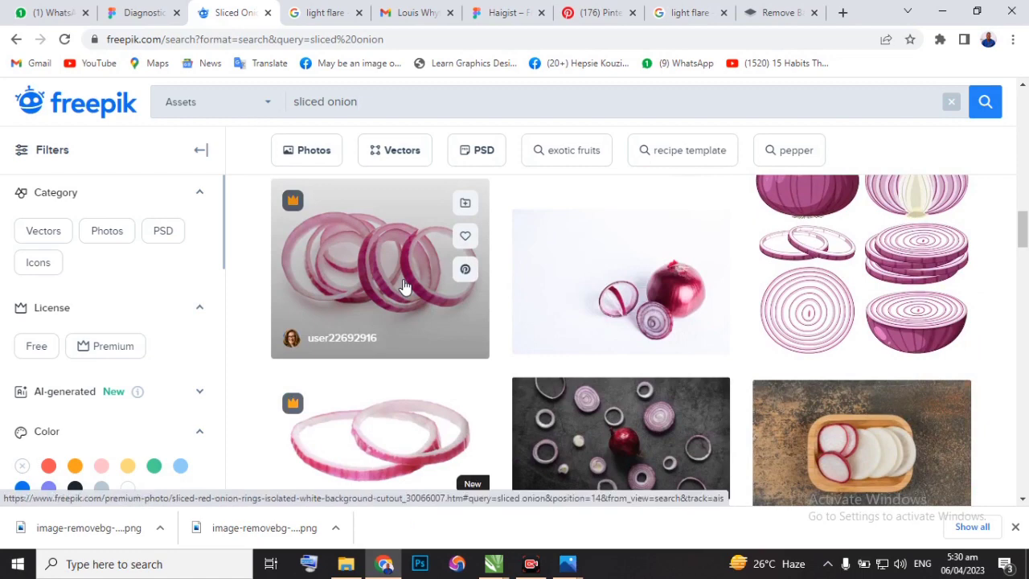
pyautogui.scroll(-3, 390, 317)
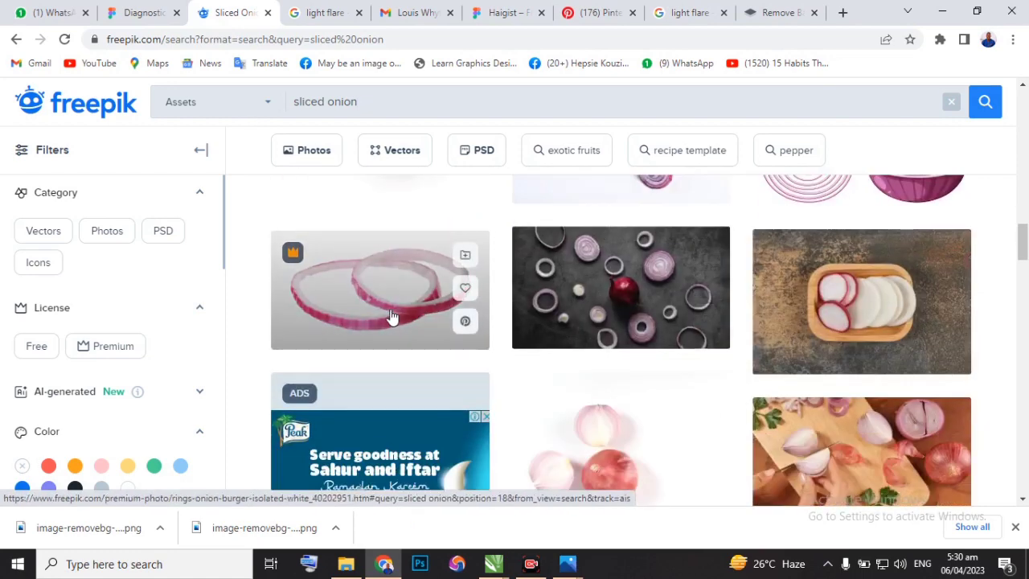
pyautogui.scroll(2, 575, 261)
pyautogui.scroll(-8, 575, 262)
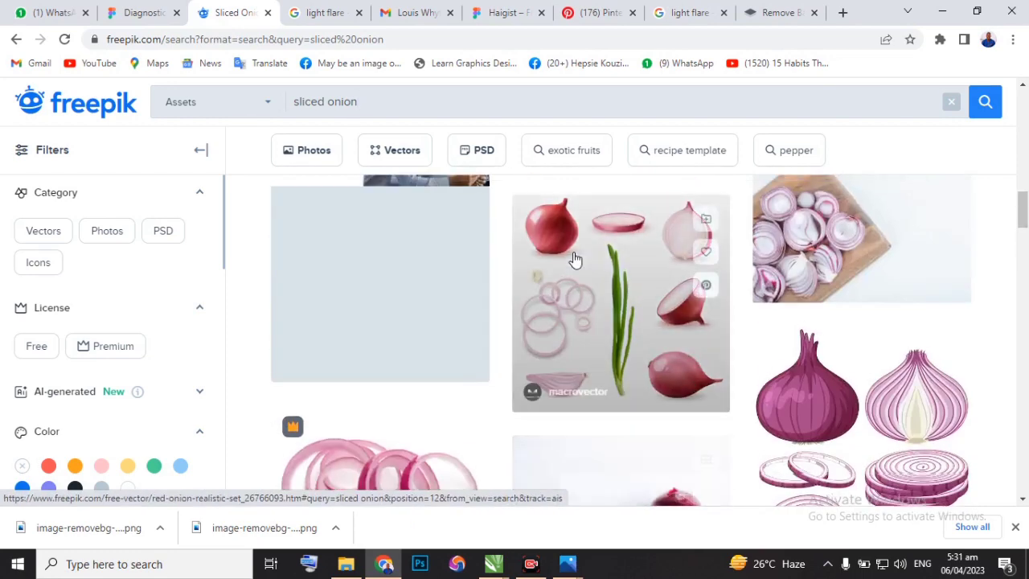
pyautogui.scroll(10, 575, 260)
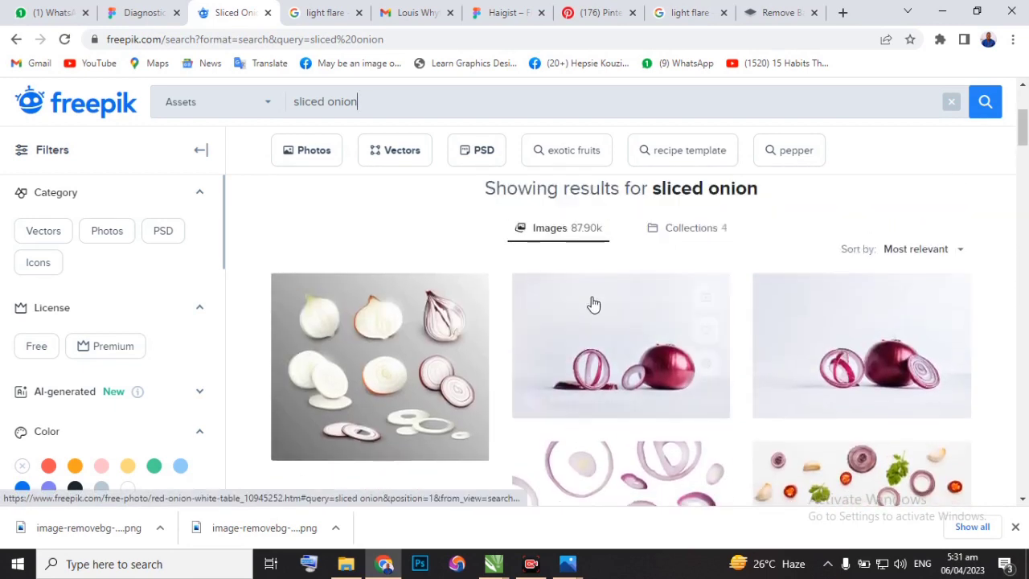
pyautogui.scroll(-3, 524, 328)
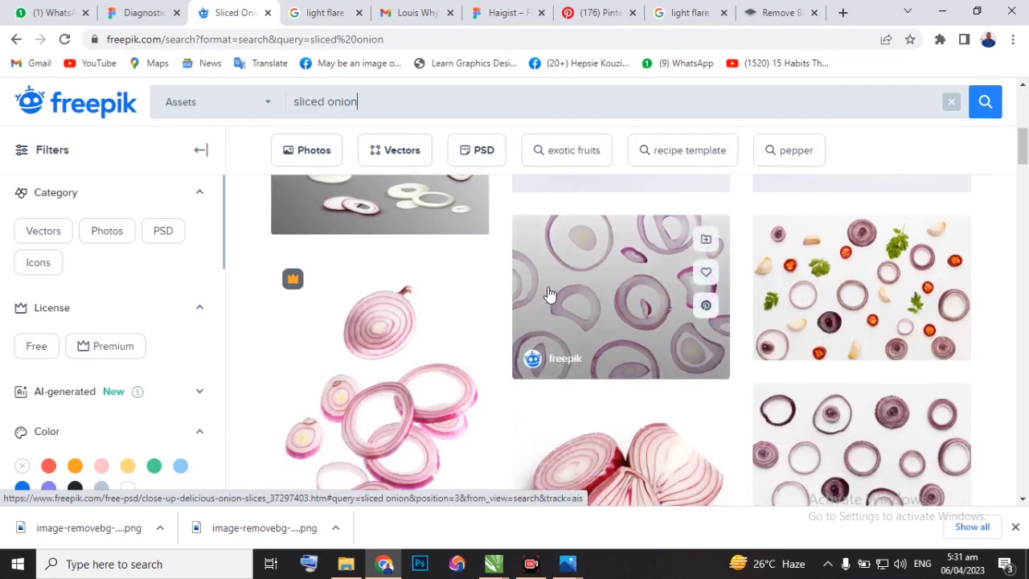
# Open the photo of onion cut into rings on a white background and copy the image to the clipboard.
pyautogui.click(636, 318)
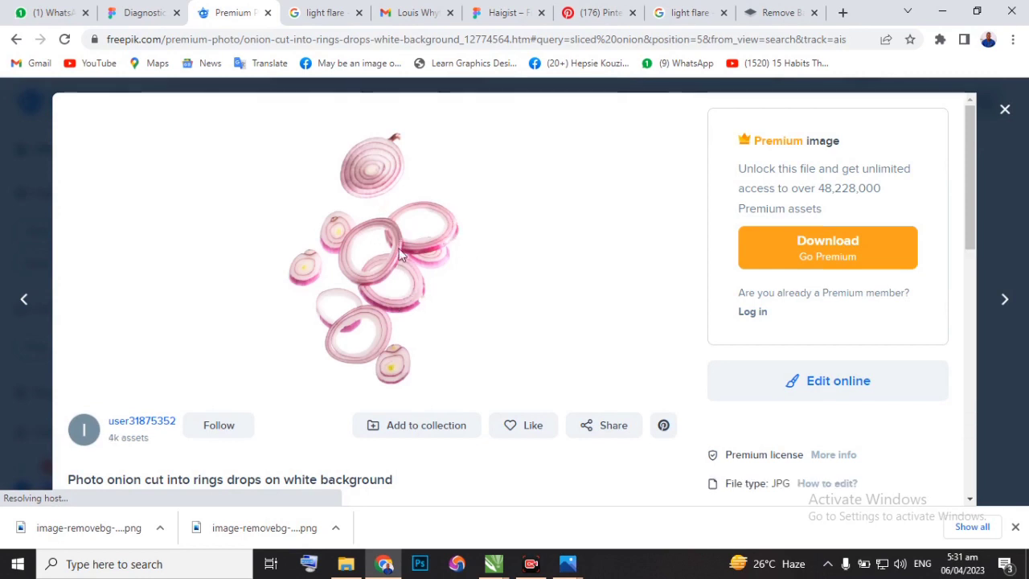
pyautogui.rightClick(402, 287)
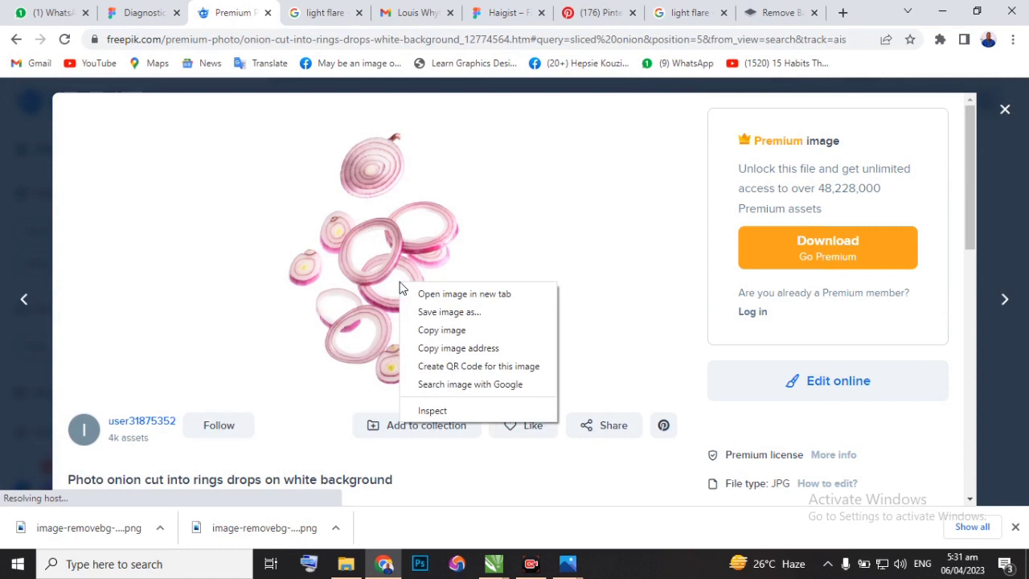
pyautogui.click(438, 337)
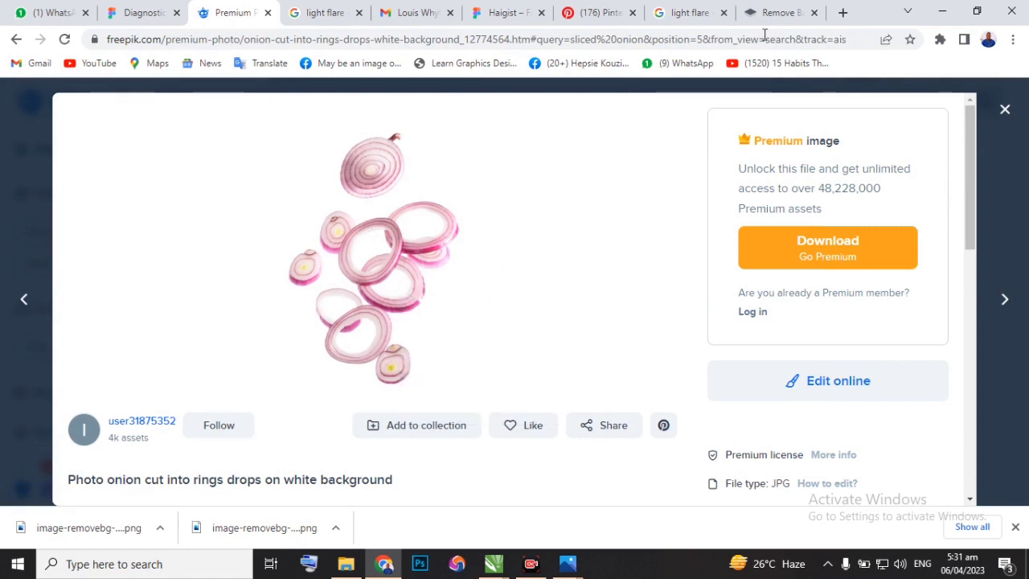
# Paste the onion rings image into the remove.bg page and download the background-free preview image.
pyautogui.click(785, 14)
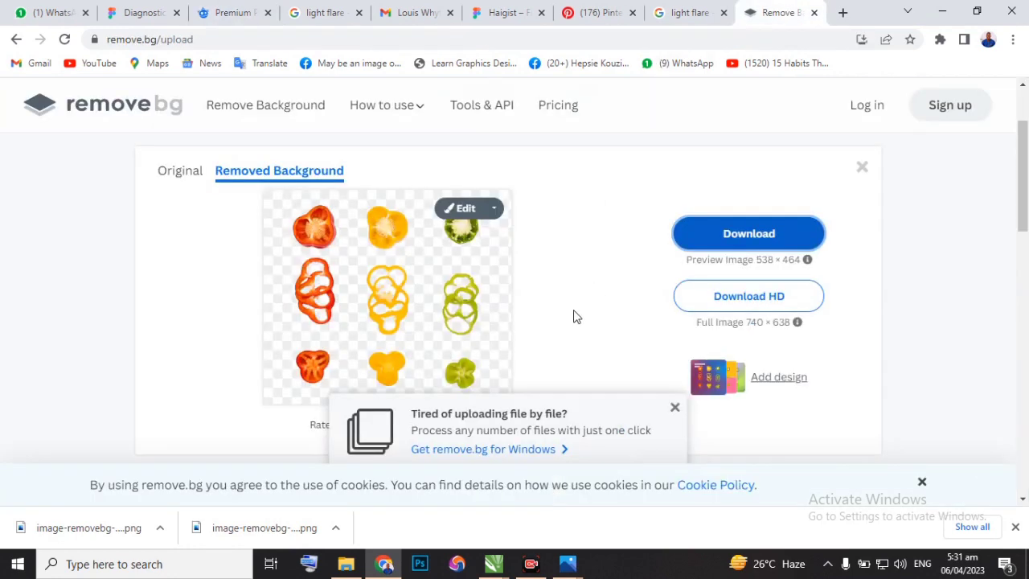
pyautogui.hotkey('ctrl', 'v')
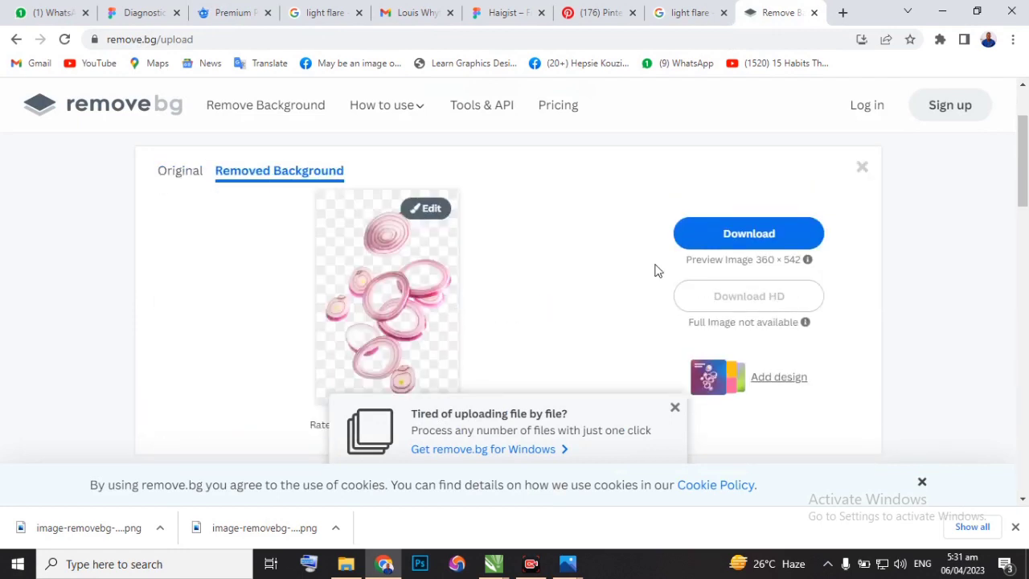
pyautogui.click(708, 238)
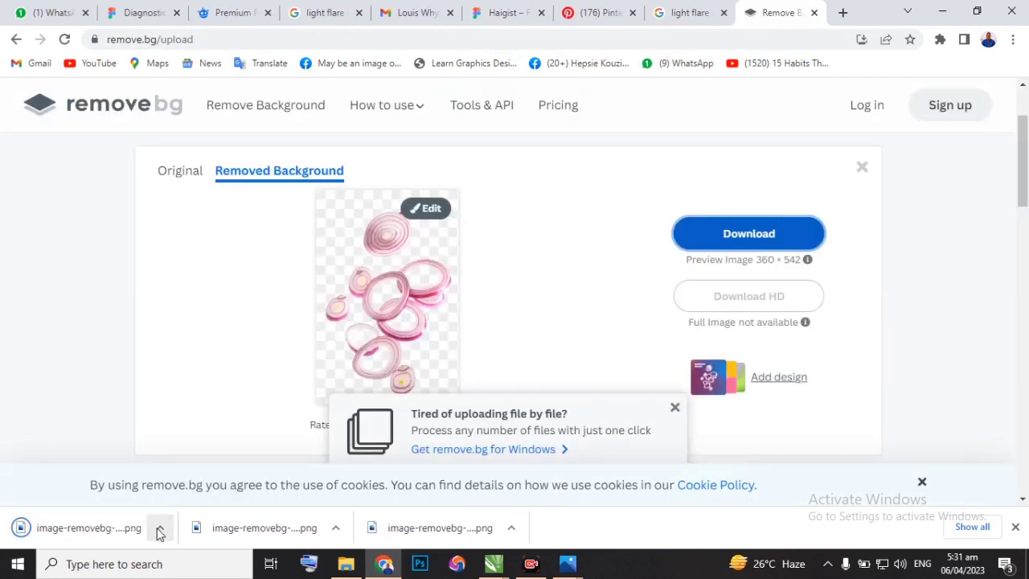
# Open the downloaded background-free onion rings file and copy the image to the clipboard.
pyautogui.click(159, 534)
pyautogui.click(192, 431)
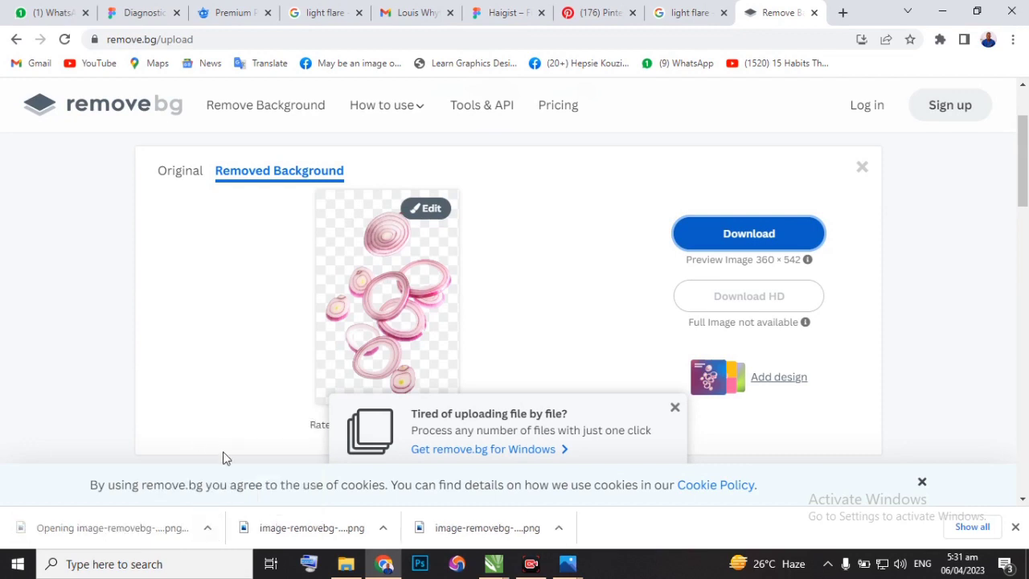
pyautogui.click(572, 563)
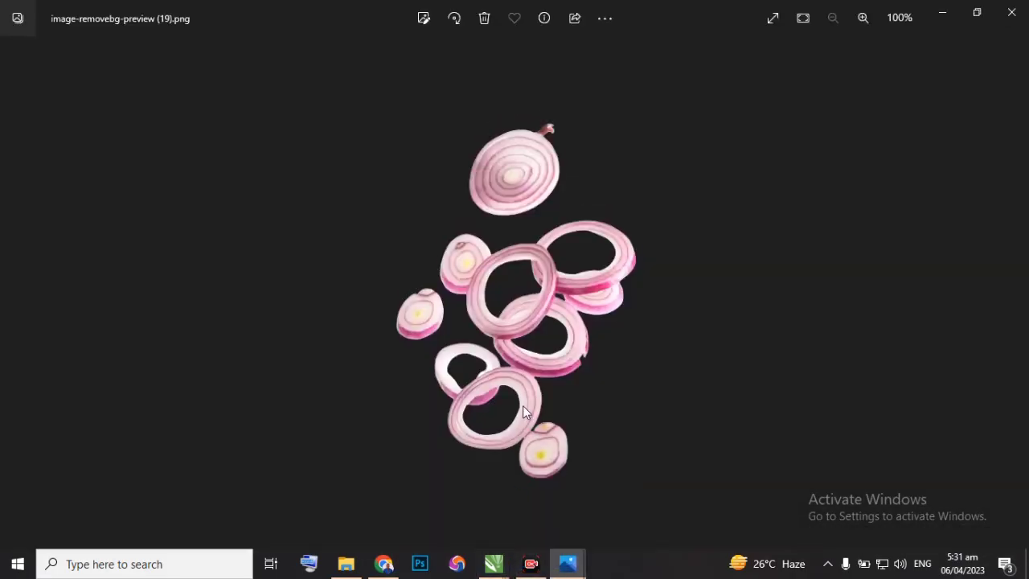
pyautogui.hotkey('ctrl', 'c')
# Switch to Design class New.cdr in CorelDRAW, paste the onion rings and place them below the light flare image, above the retyped flyer text.
pyautogui.click(494, 563)
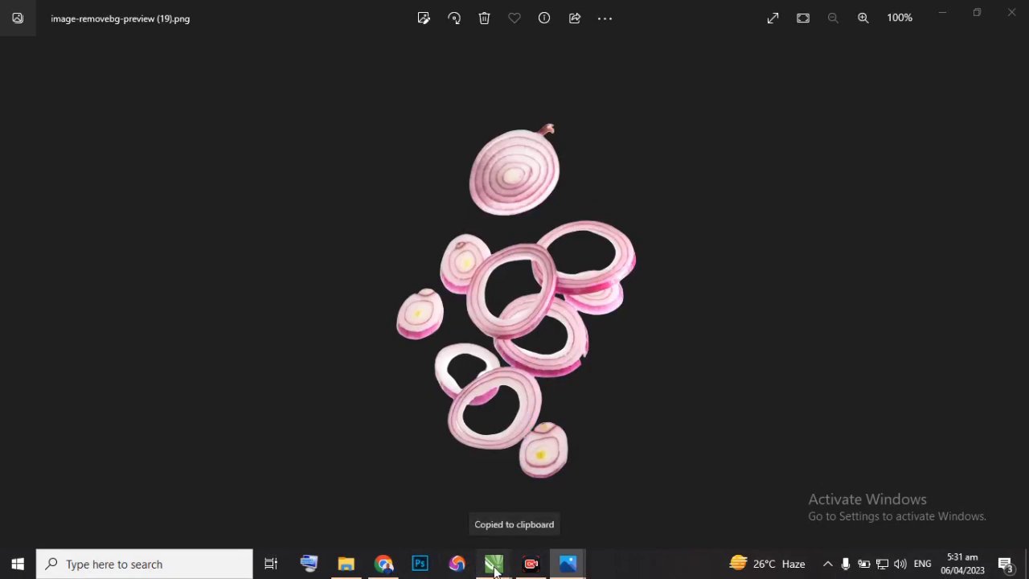
pyautogui.click(529, 527)
pyautogui.hotkey('ctrl', 'v')
pyautogui.moveTo(491, 290); pyautogui.dragTo(694, 191)
pyautogui.scroll(-2, 656, 219)
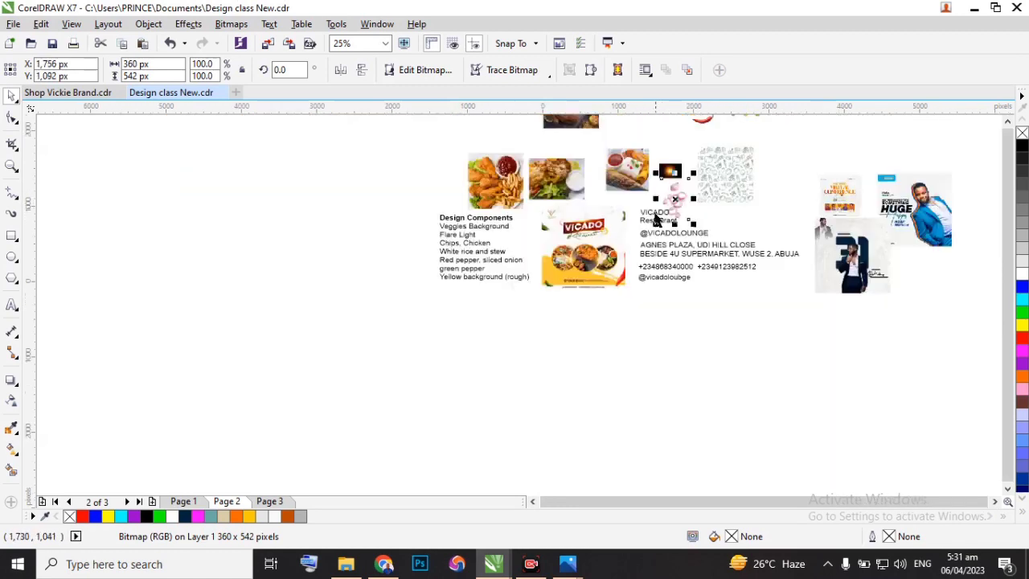
pyautogui.scroll(2, 579, 254)
pyautogui.scroll(2, 449, 278)
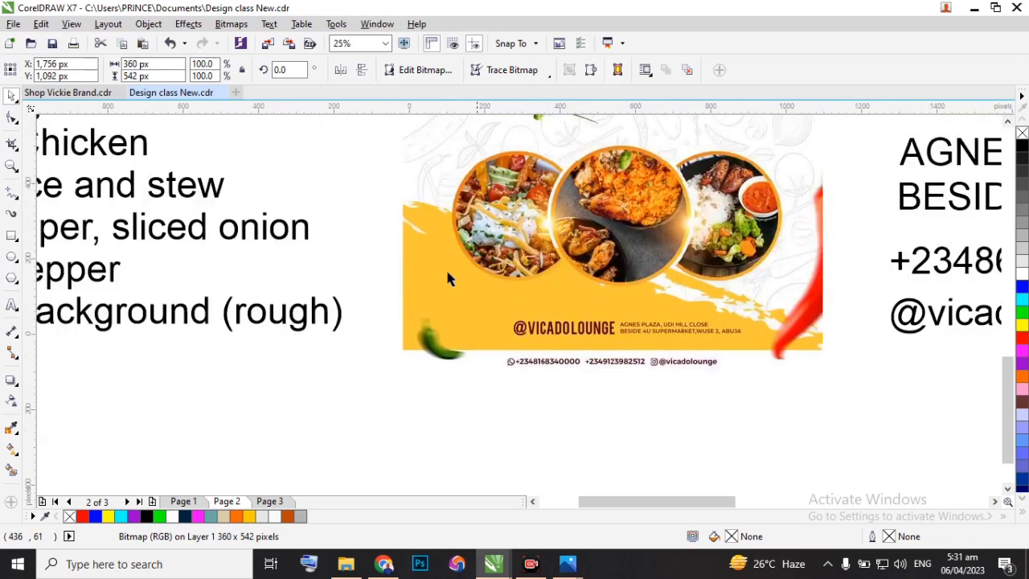
# Return to remove.bg in Chrome, remove the onion rings result and dismiss the remove.bg for Windows promotion.
pyautogui.click(383, 564)
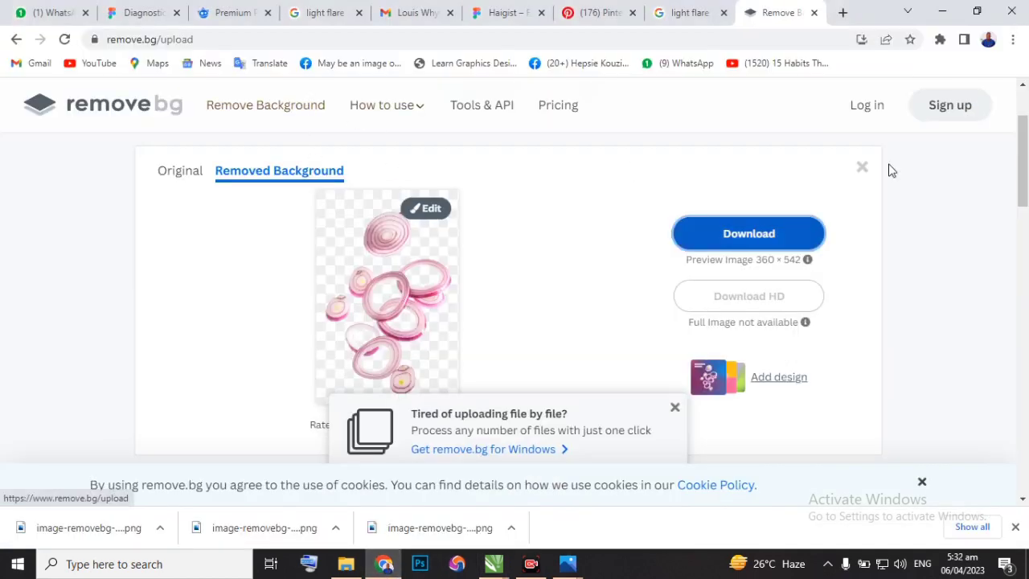
pyautogui.click(862, 170)
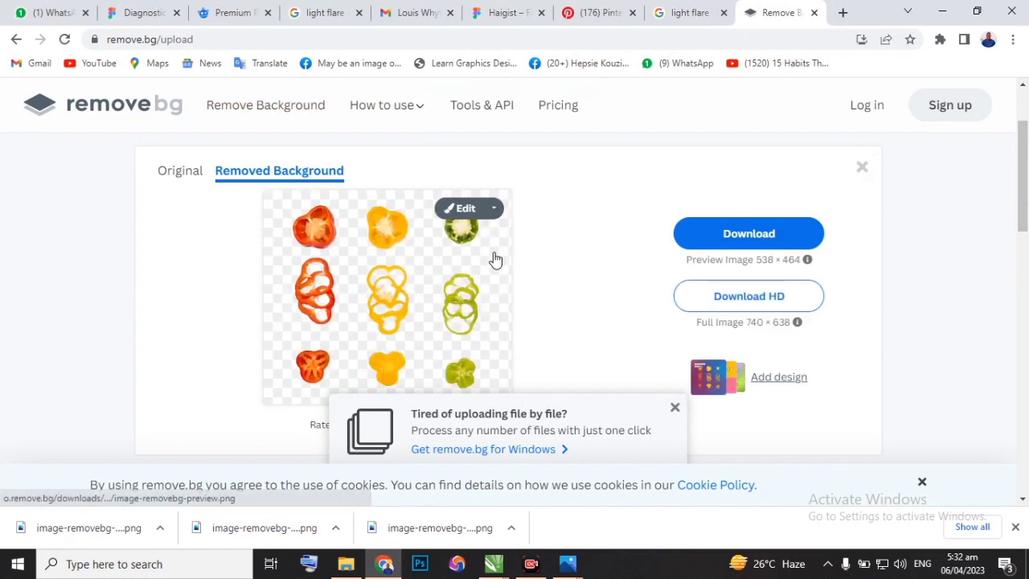
pyautogui.click(675, 409)
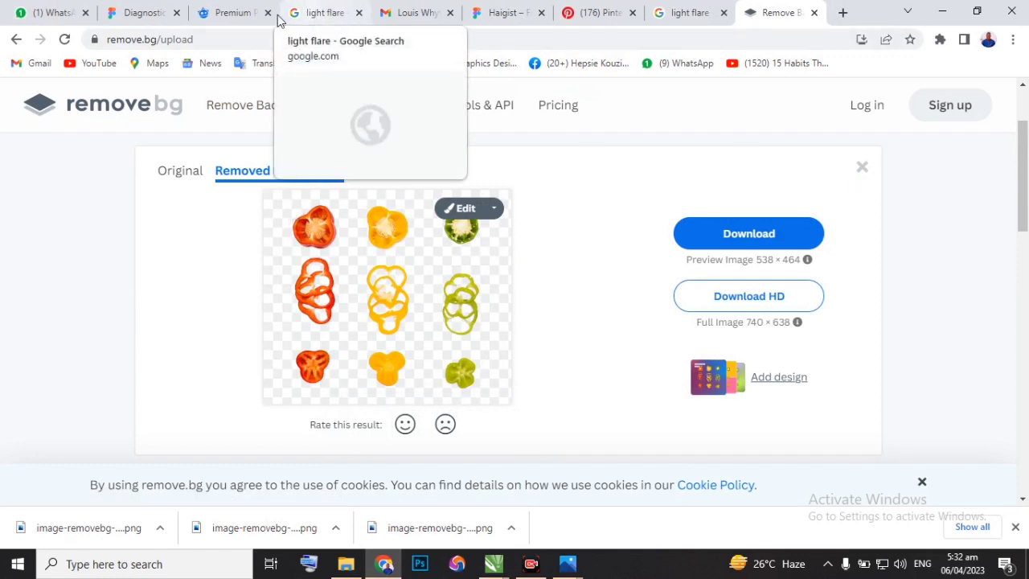
# Close the onion photo preview on Freepik and search for "yellow rough edge background".
pyautogui.click(241, 16)
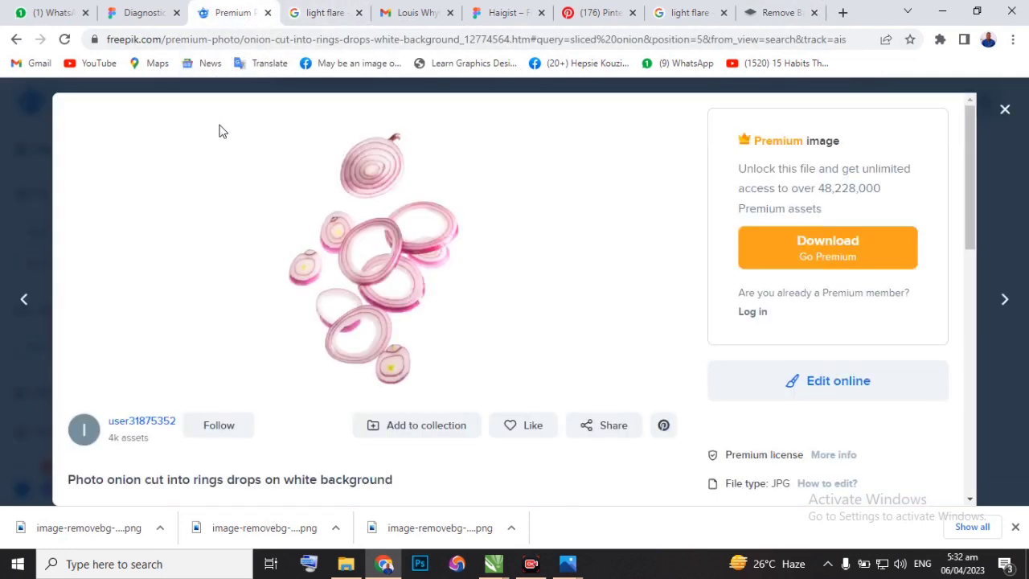
pyautogui.click(1005, 109)
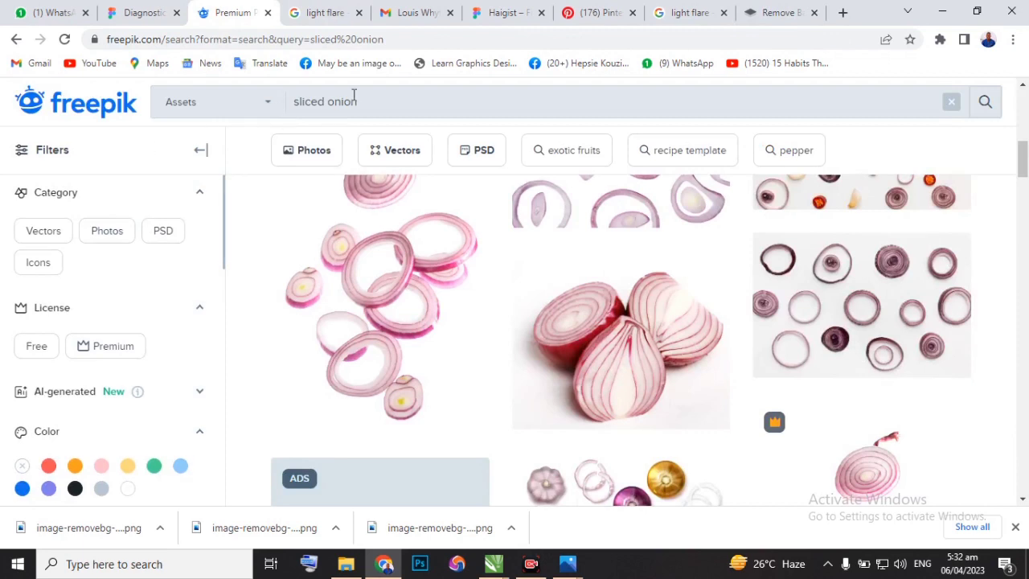
pyautogui.moveTo(353, 97); pyautogui.dragTo(260, 108)
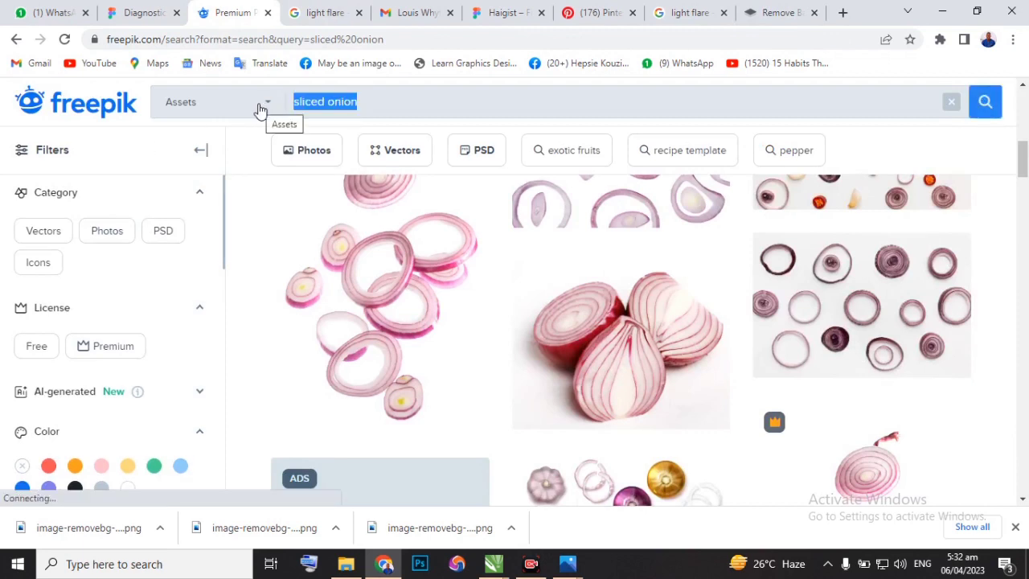
pyautogui.write('ye')
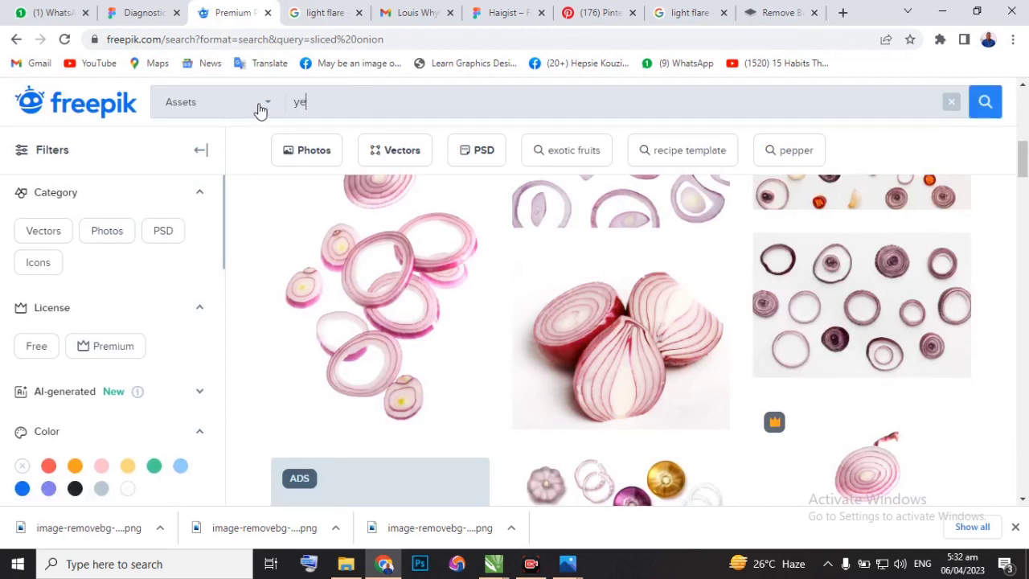
pyautogui.write('llow rough edge background')
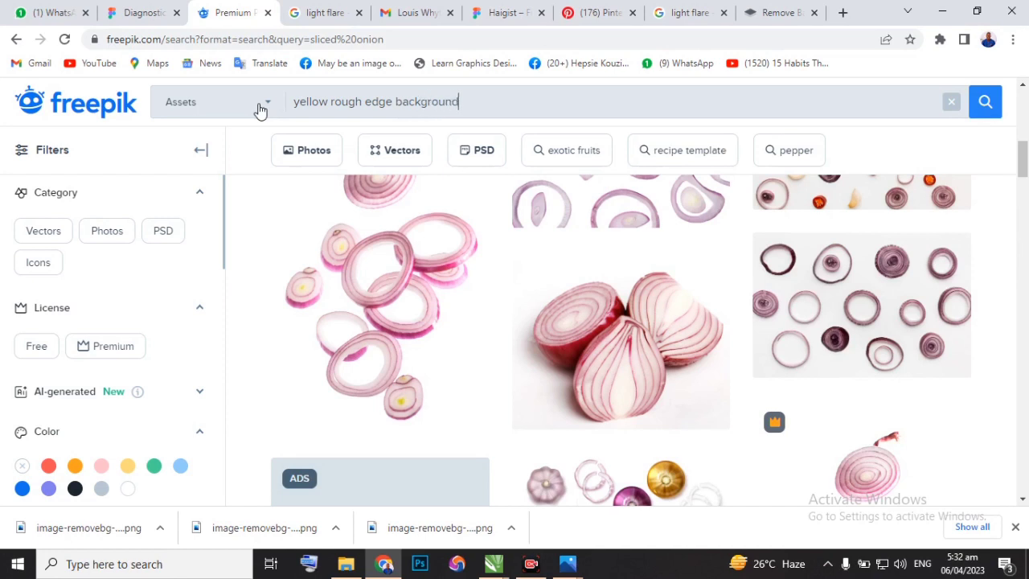
pyautogui.press('Return')
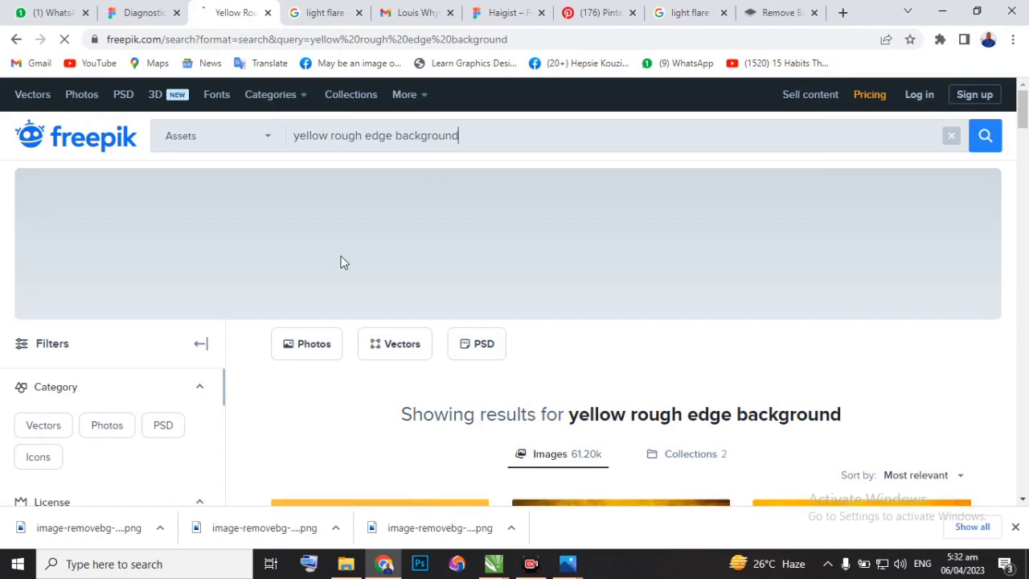
# Browse the Freepik results for a yellow background with rough, brush-like edges.
pyautogui.scroll(-5, 384, 334)
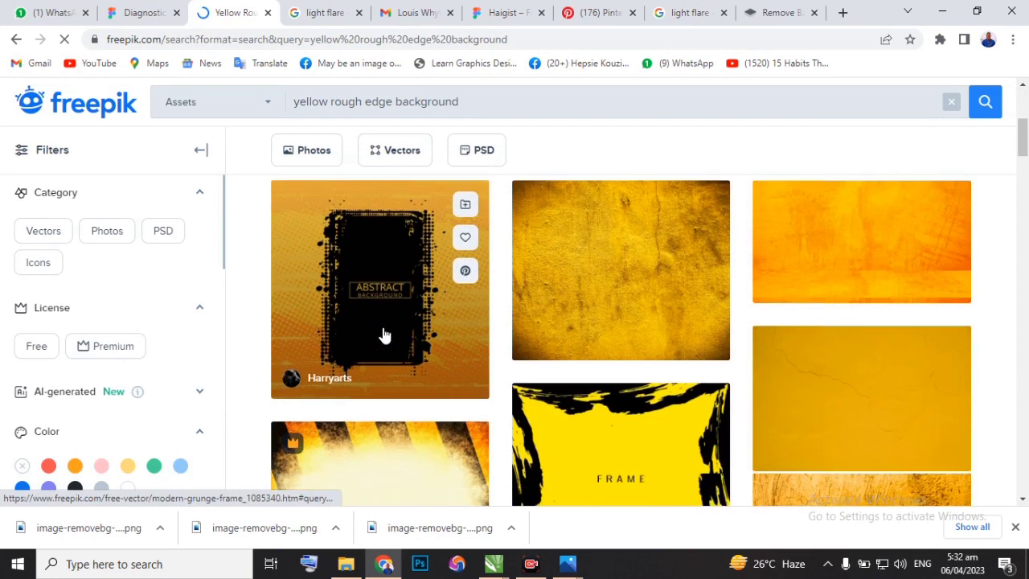
pyautogui.scroll(-10, 385, 334)
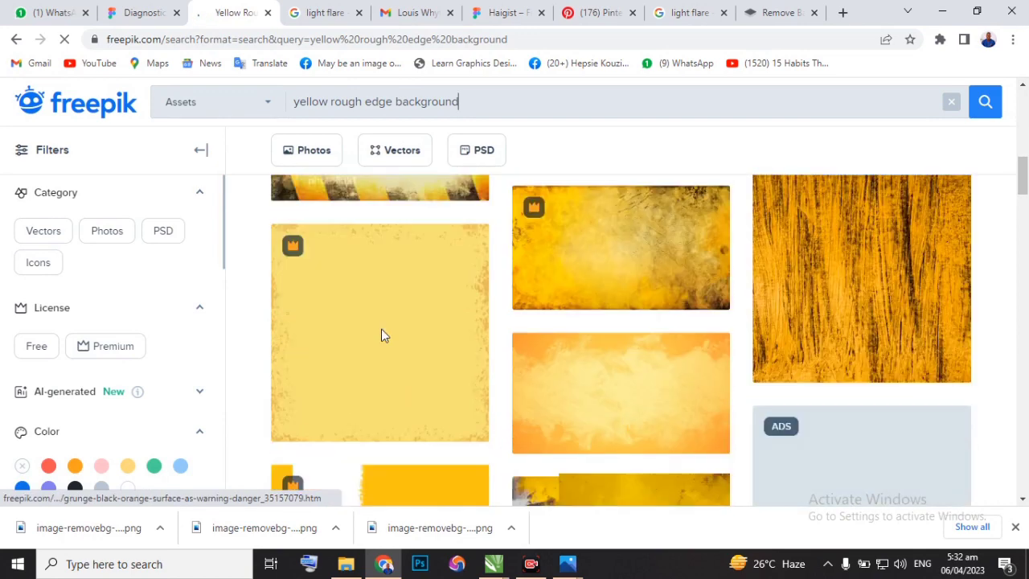
pyautogui.scroll(-10, 381, 336)
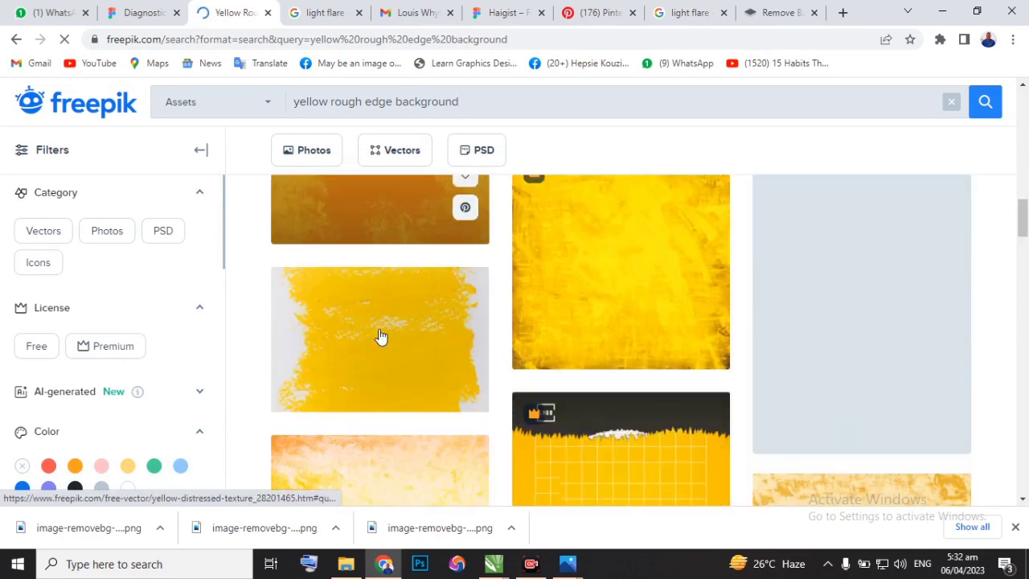
pyautogui.scroll(-10, 381, 334)
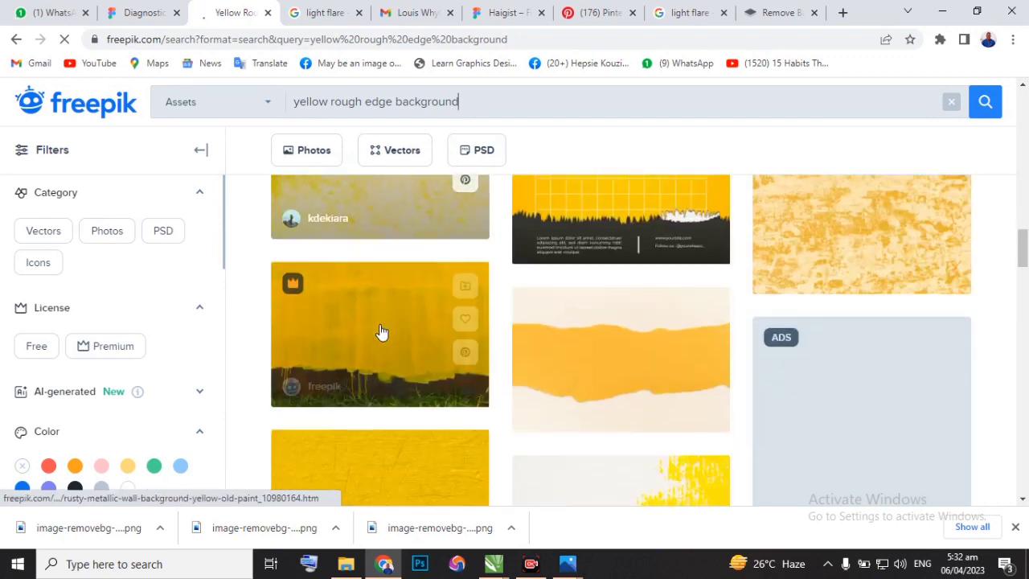
pyautogui.scroll(-10, 381, 333)
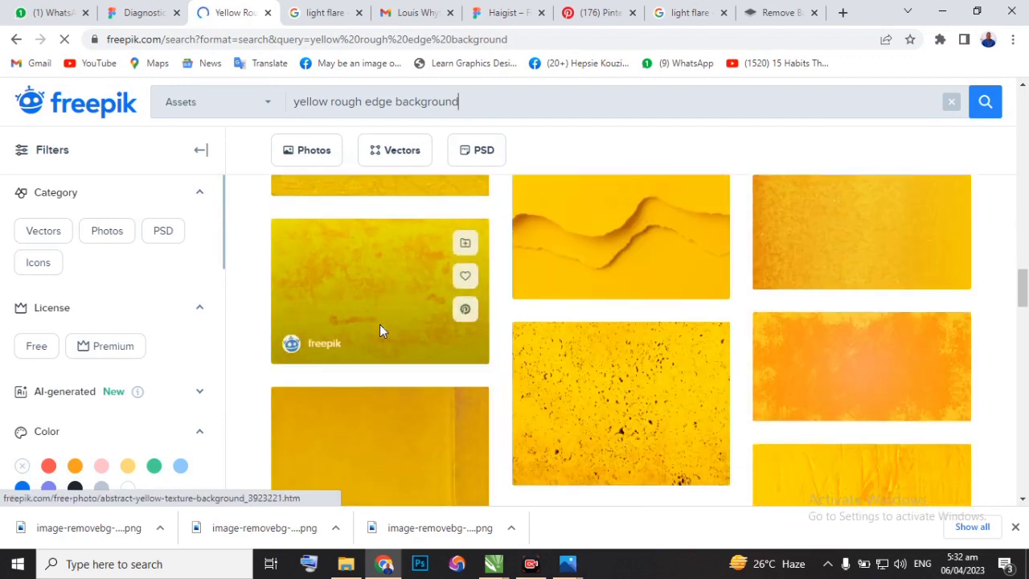
pyautogui.scroll(-5, 381, 336)
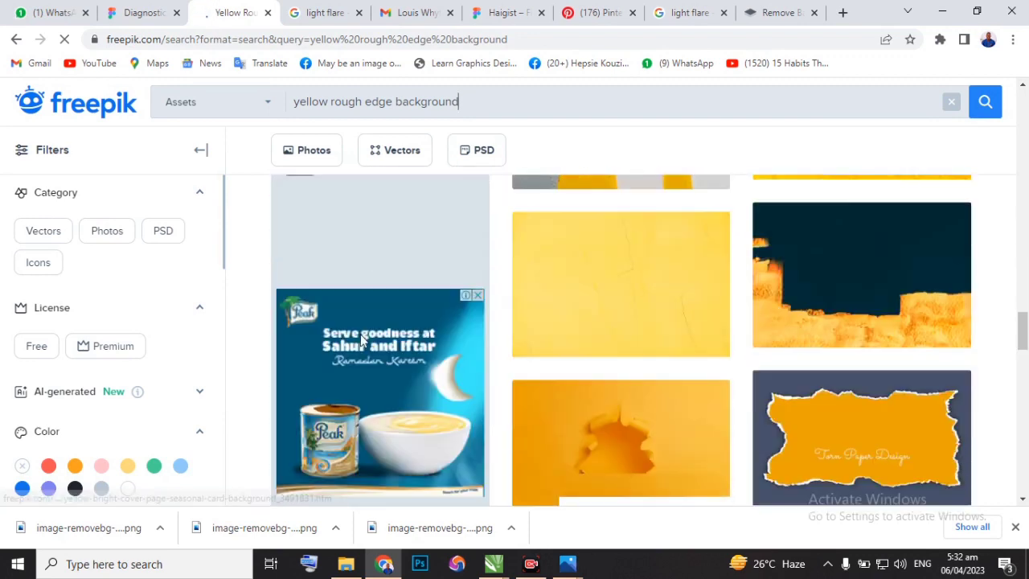
pyautogui.scroll(-5, 361, 338)
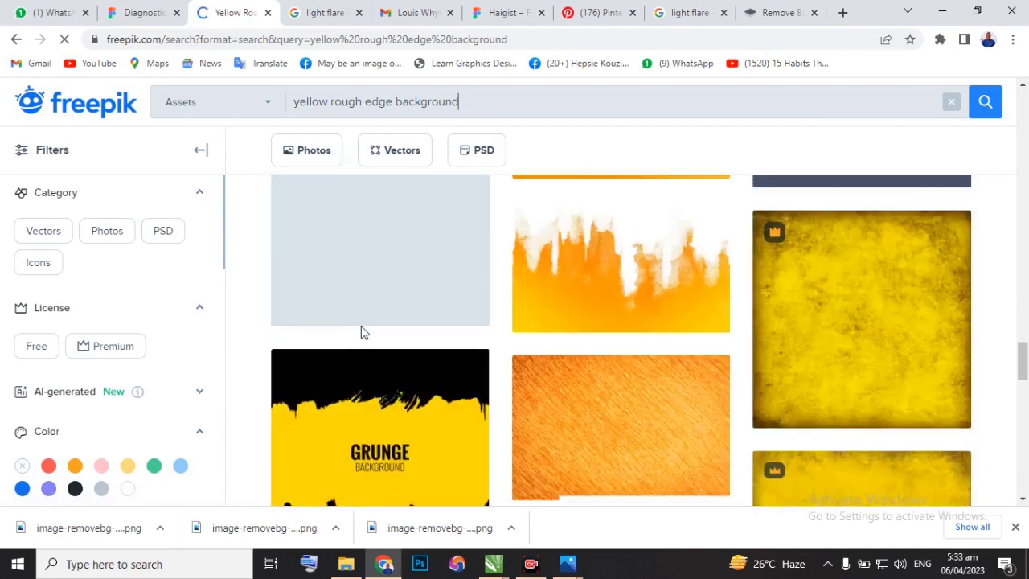
pyautogui.scroll(-2, 361, 331)
pyautogui.scroll(-6, 439, 305)
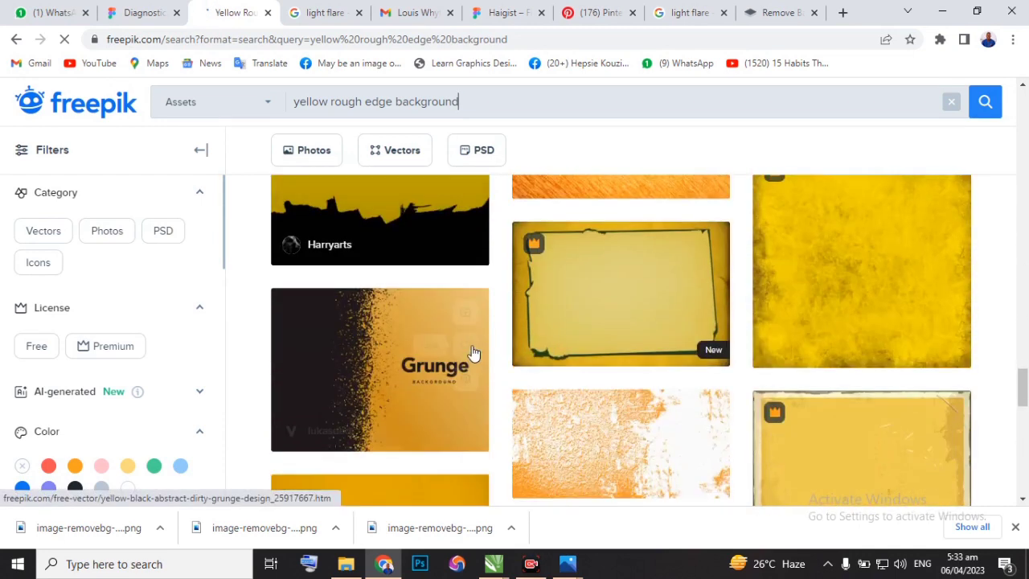
pyautogui.scroll(-8, 472, 354)
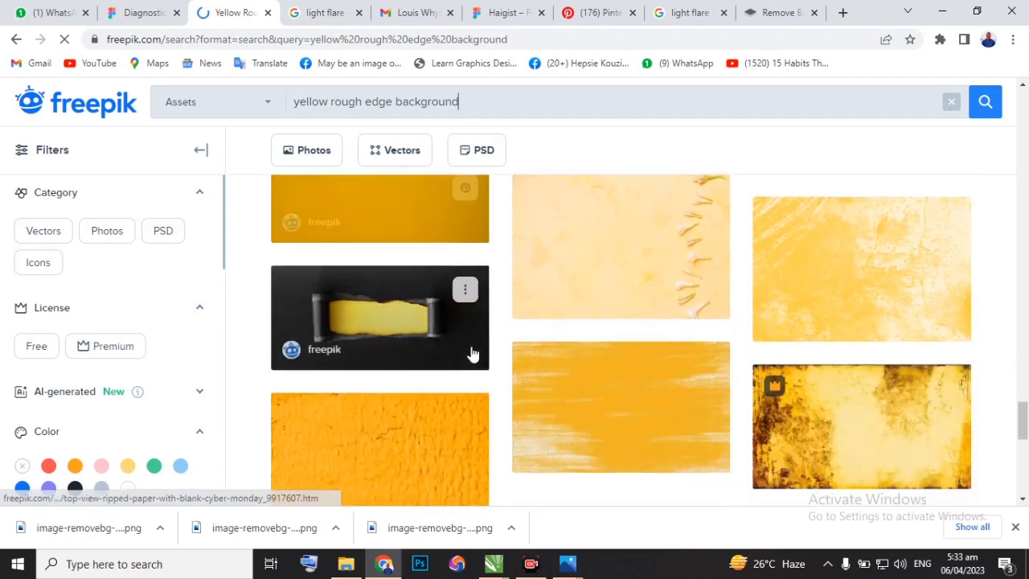
pyautogui.scroll(5, 473, 353)
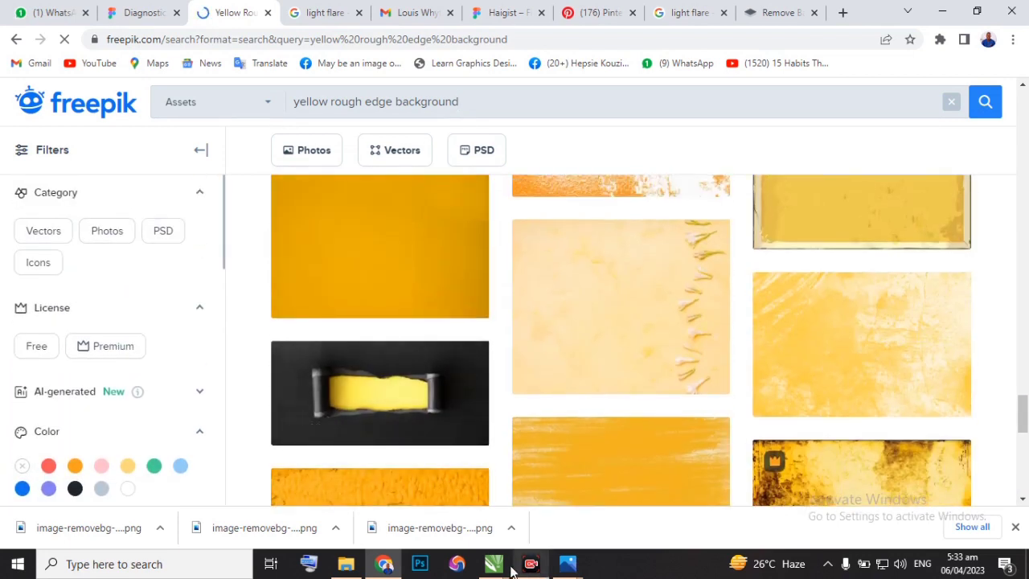
# Switch to Design class New.cdr in CorelDRAW and examine the three food circles on the flyer.
pyautogui.moveTo(492, 565)
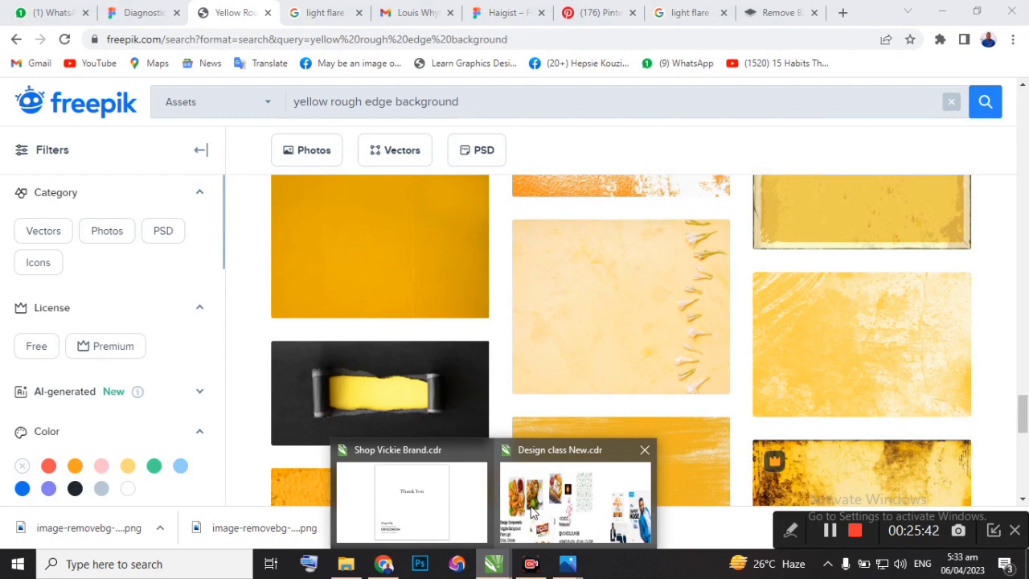
pyautogui.click(531, 507)
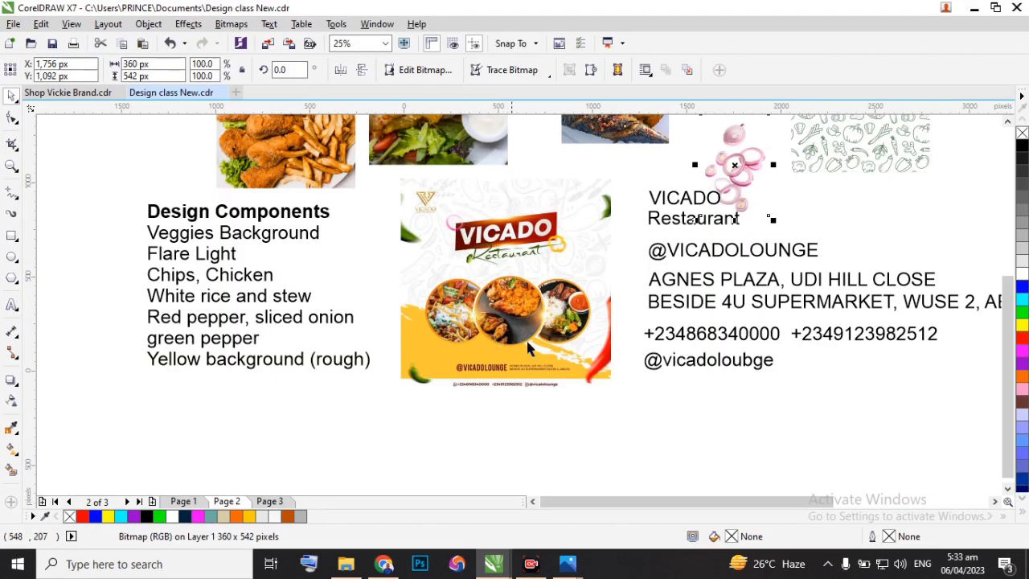
pyautogui.click(12, 255)
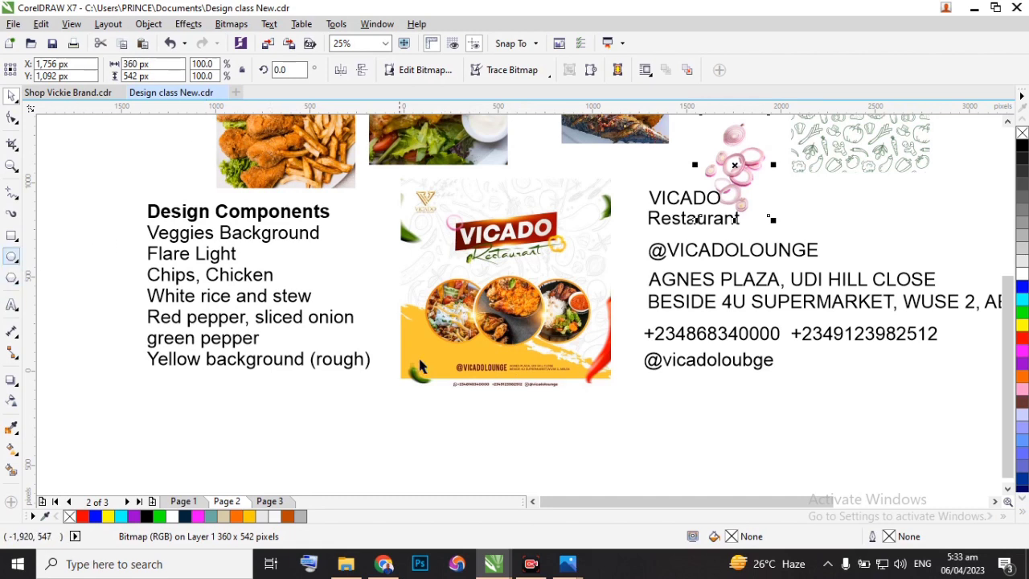
pyautogui.scroll(2, 503, 322)
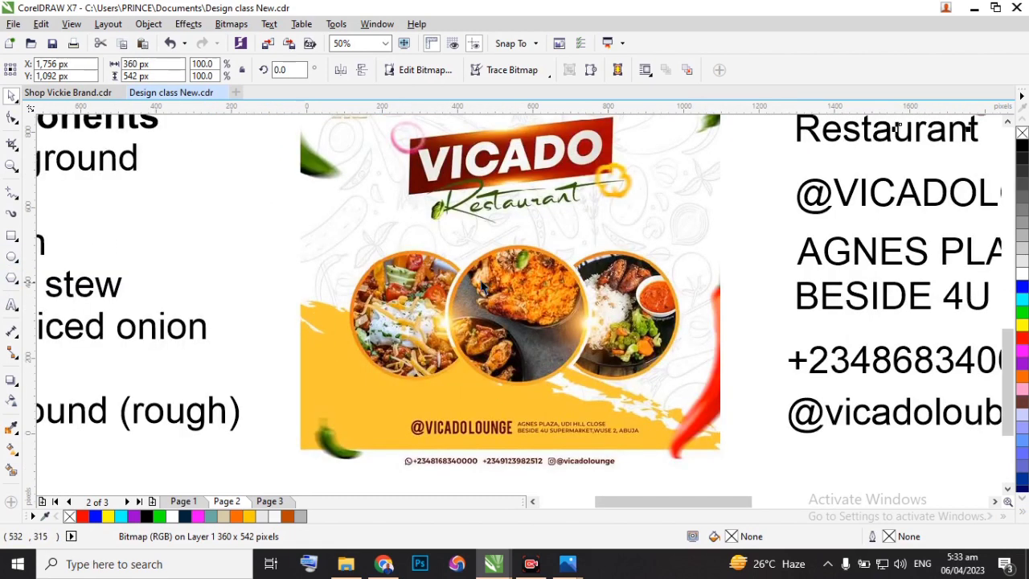
pyautogui.scroll(-2, 476, 270)
pyautogui.click(12, 256)
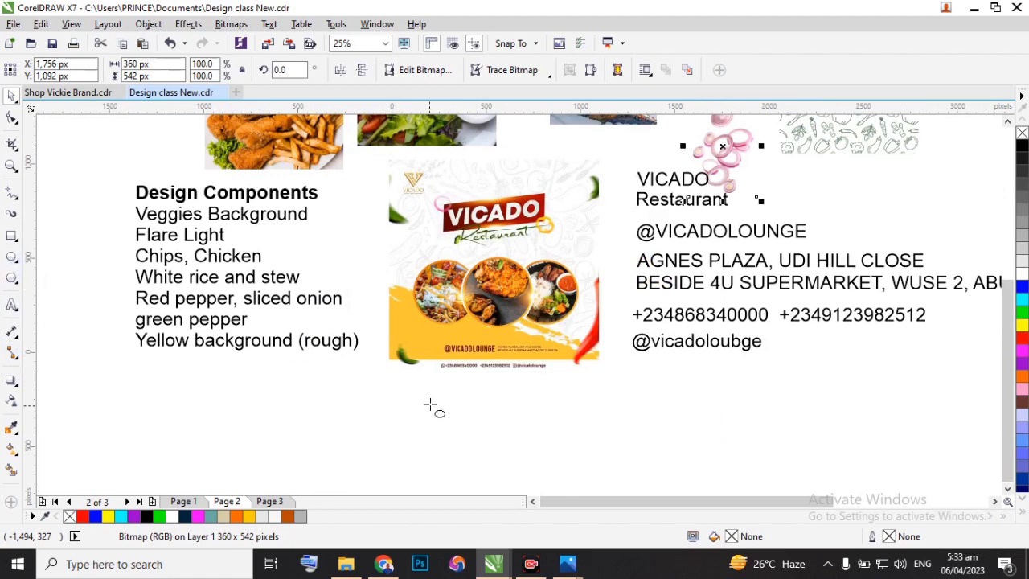
pyautogui.moveTo(430, 404); pyautogui.dragTo(503, 477)
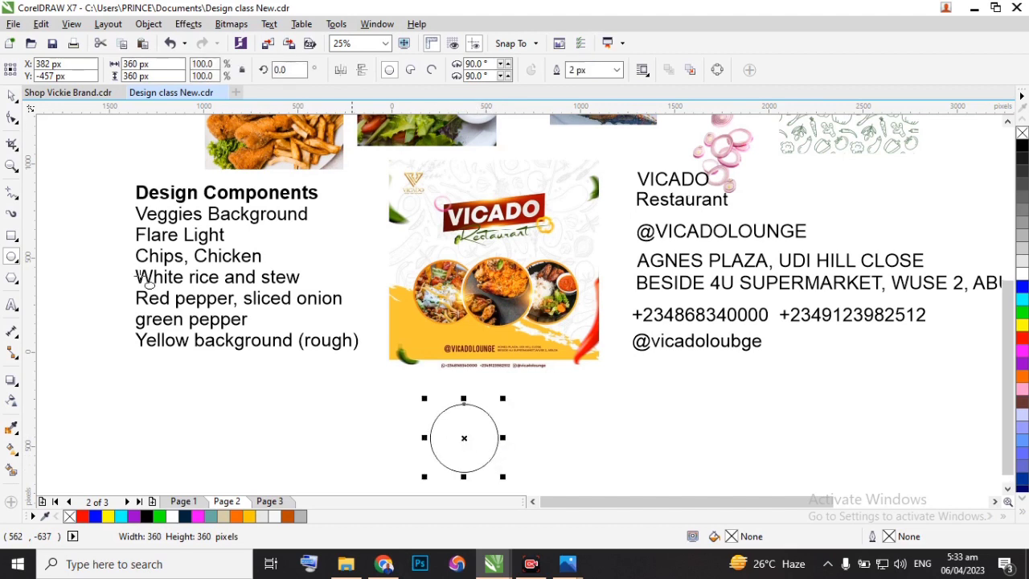
pyautogui.click(12, 96)
pyautogui.scroll(2, 476, 435)
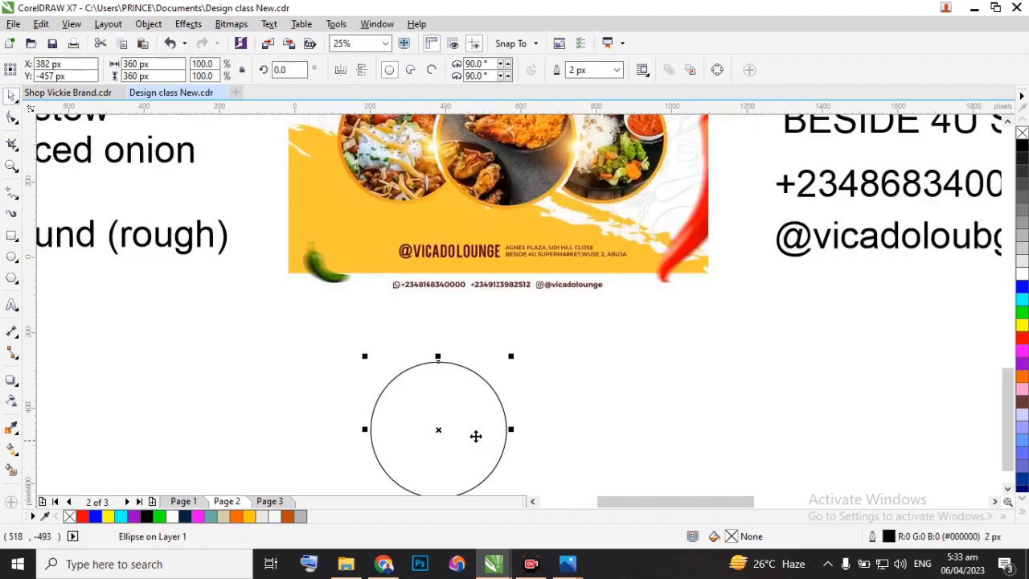
pyautogui.scroll(-2, 476, 436)
pyautogui.moveTo(463, 430); pyautogui.dragTo(488, 287)
pyautogui.scroll(2, 489, 287)
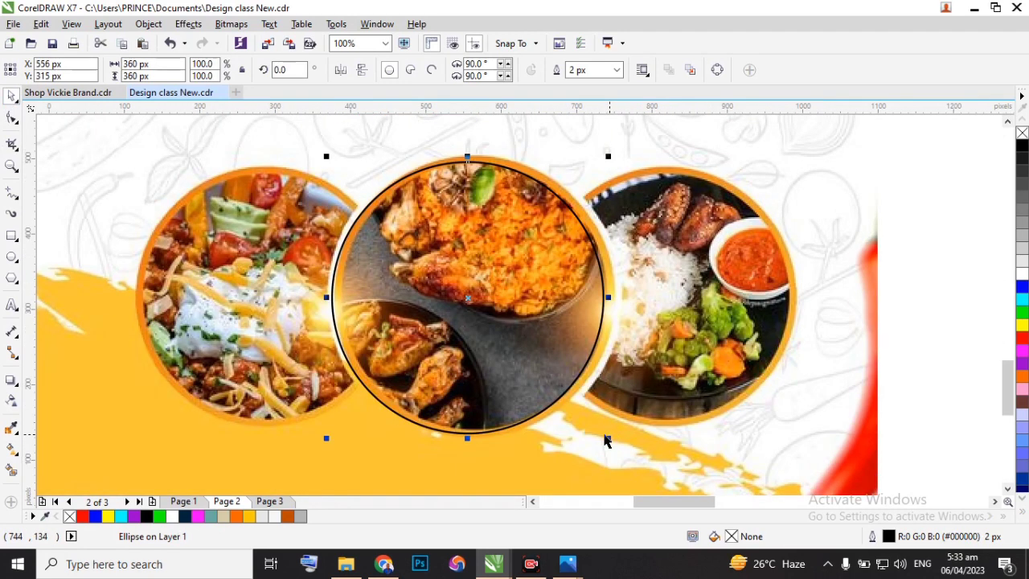
pyautogui.moveTo(606, 438); pyautogui.dragTo(599, 427)
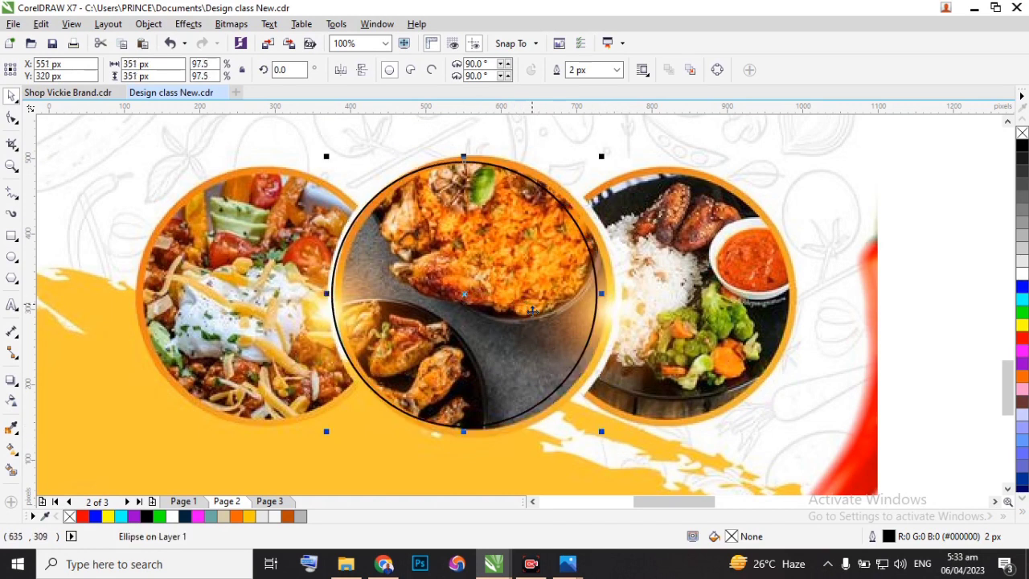
pyautogui.press('Delete')
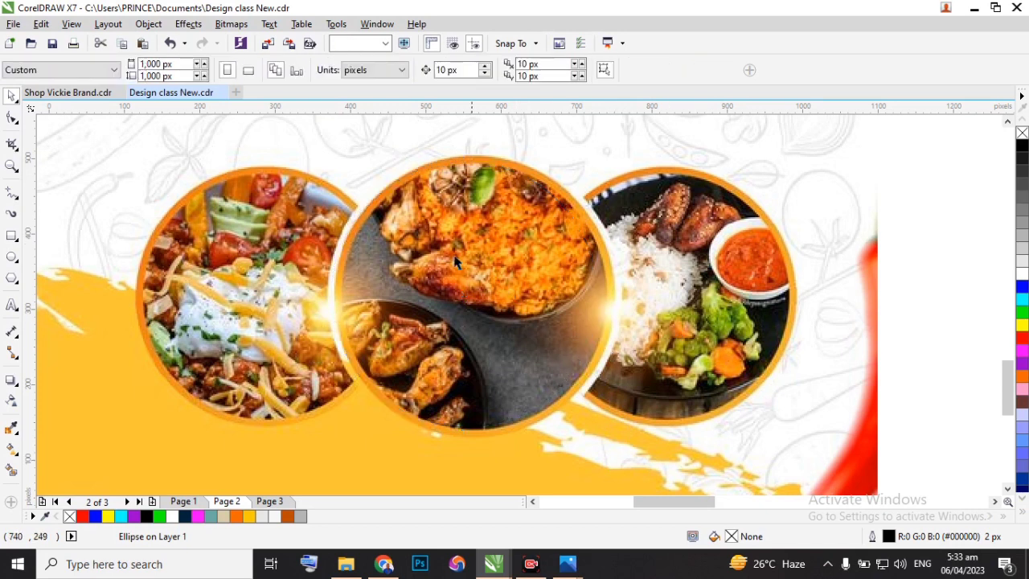
# Draw a circle over the flyer's middle food photo and enlarge it to about 356 px to match the photo's edge.
pyautogui.click(11, 256)
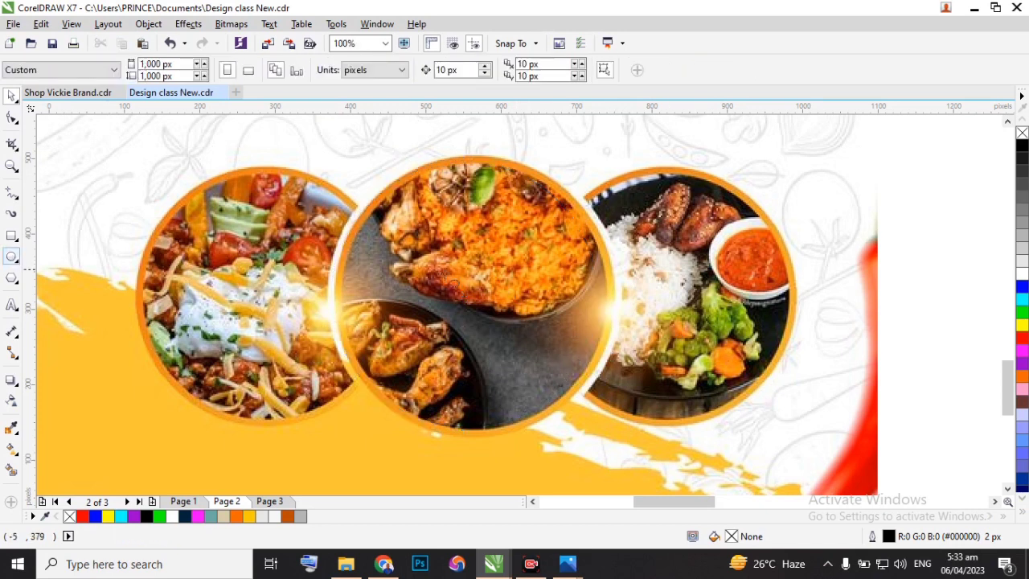
pyautogui.moveTo(411, 207); pyautogui.dragTo(659, 456)
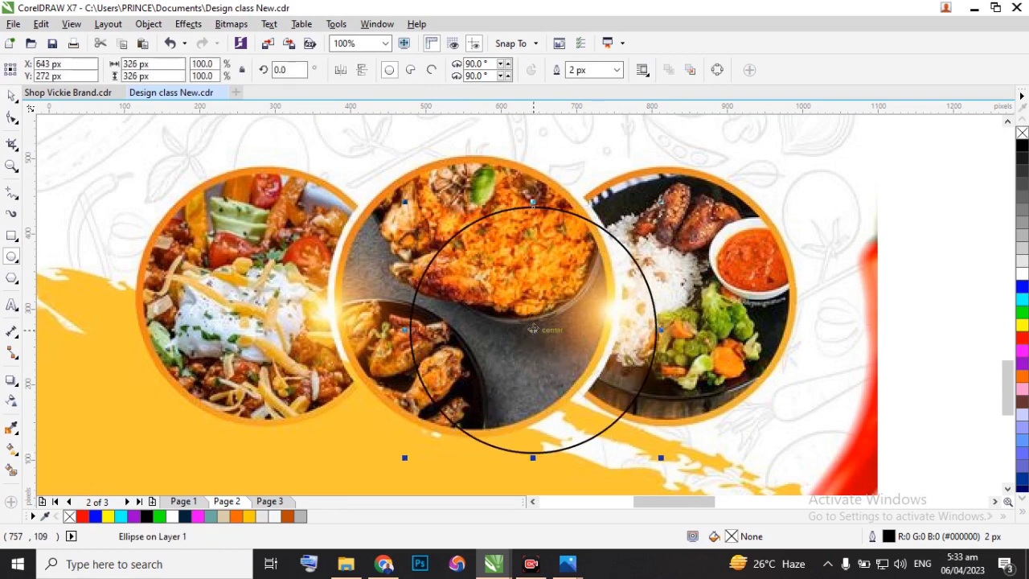
pyautogui.moveTo(532, 330); pyautogui.dragTo(475, 296)
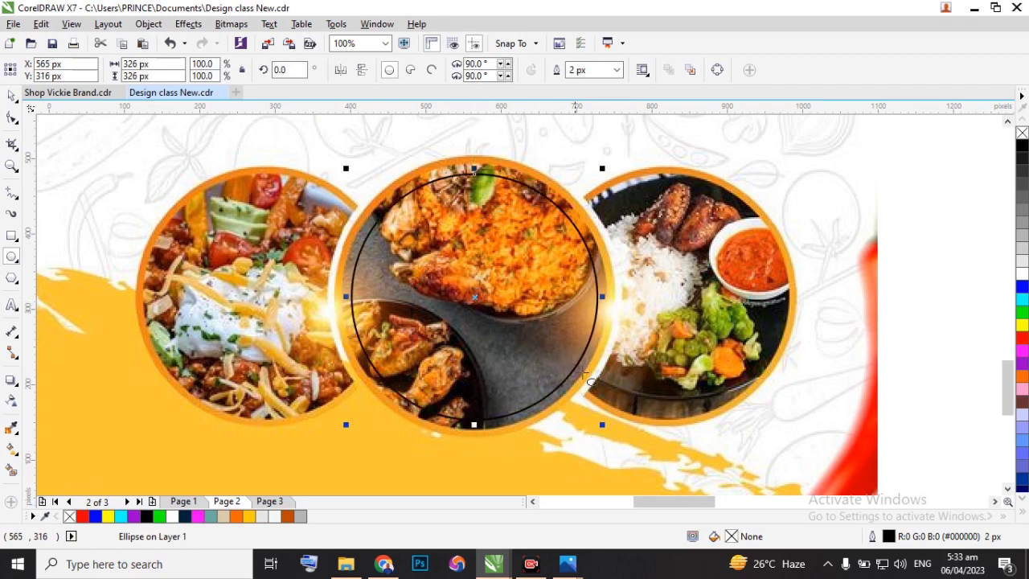
pyautogui.moveTo(602, 426); pyautogui.dragTo(620, 438)
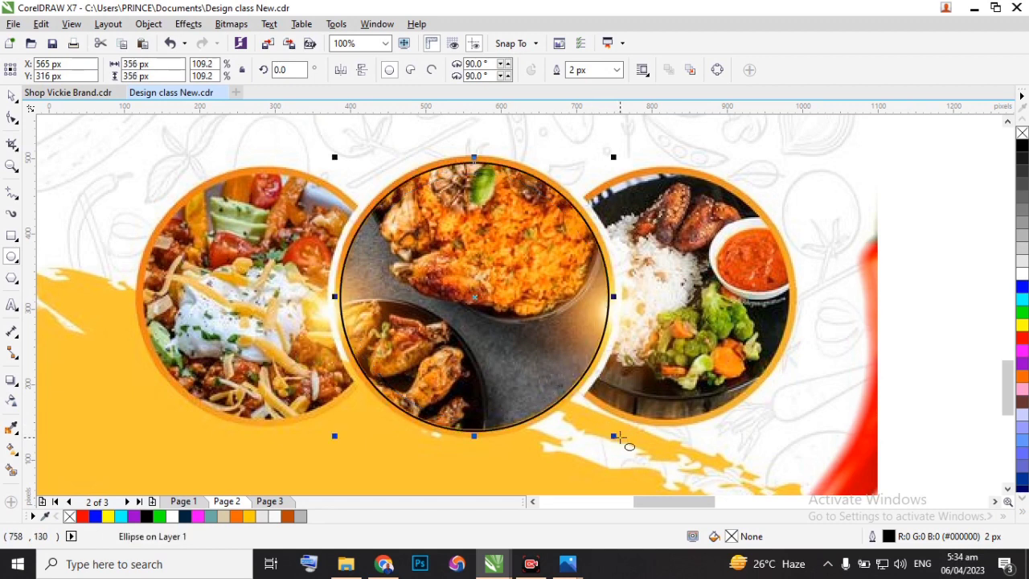
# Move the traced circle from the middle food photo to the empty area just below the flyer.
pyautogui.scroll(-2, 588, 376)
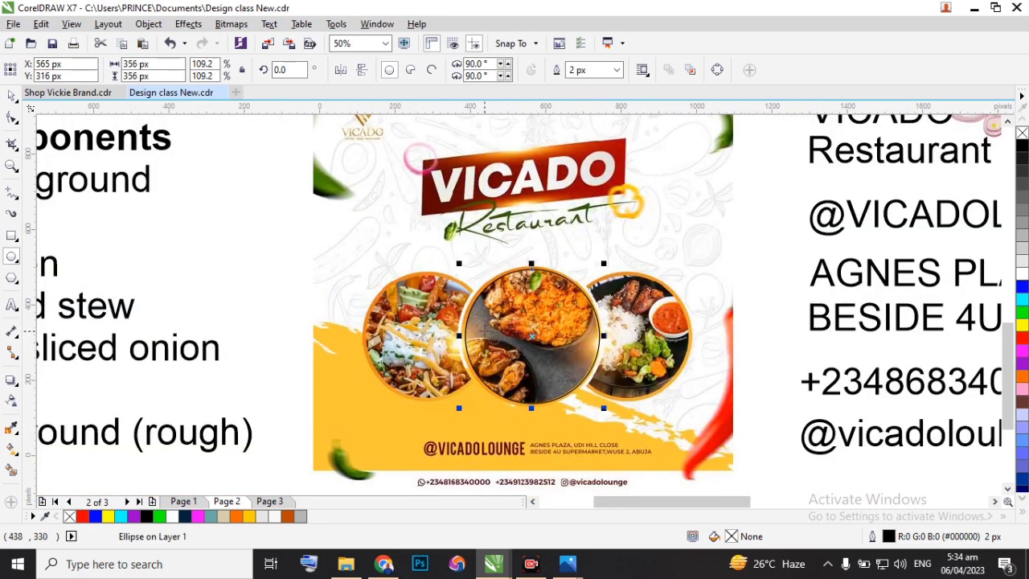
pyautogui.scroll(-1, 388, 294)
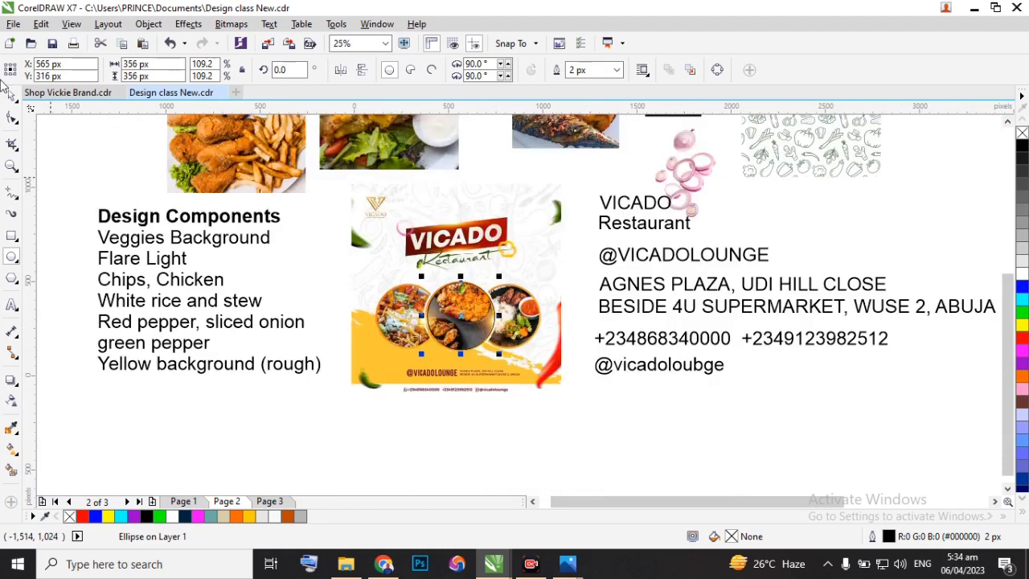
pyautogui.press('space')
pyautogui.moveTo(460, 316); pyautogui.dragTo(456, 432)
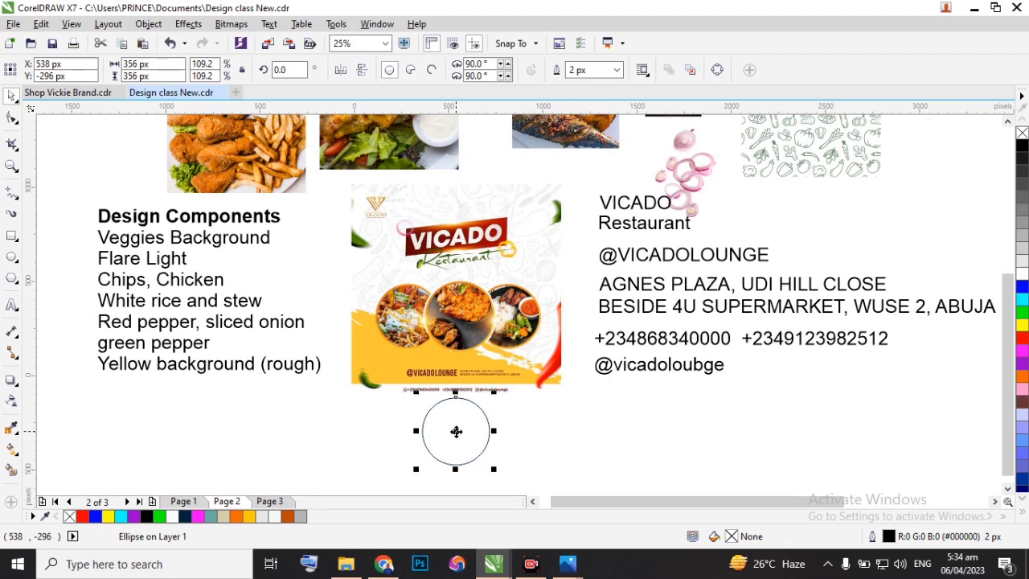
# Duplicate the circle once on each side to form a level row of three circles below the flyer.
pyautogui.scroll(1, 458, 438)
pyautogui.scroll(-1, 452, 415)
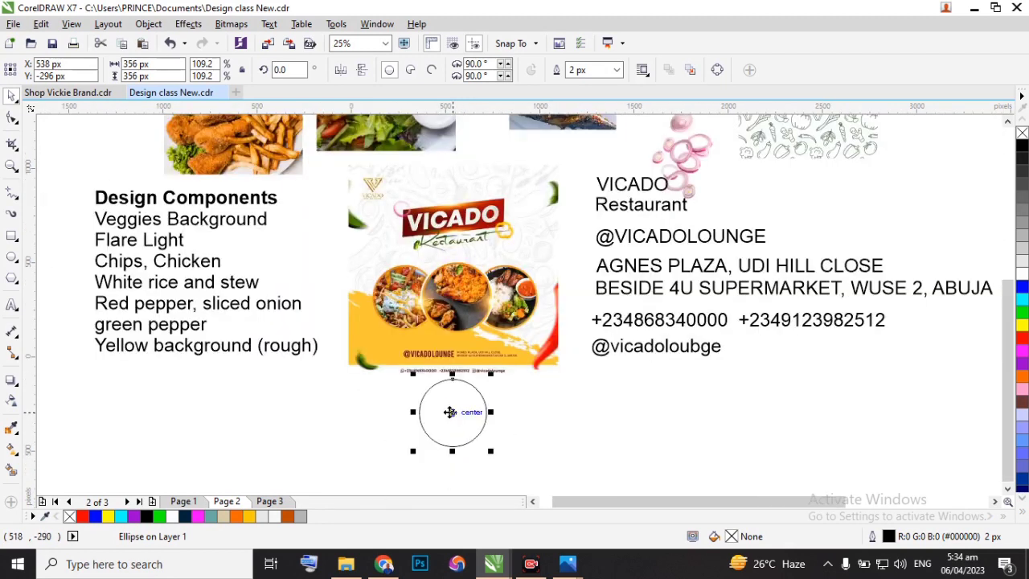
pyautogui.scroll(1, 451, 412)
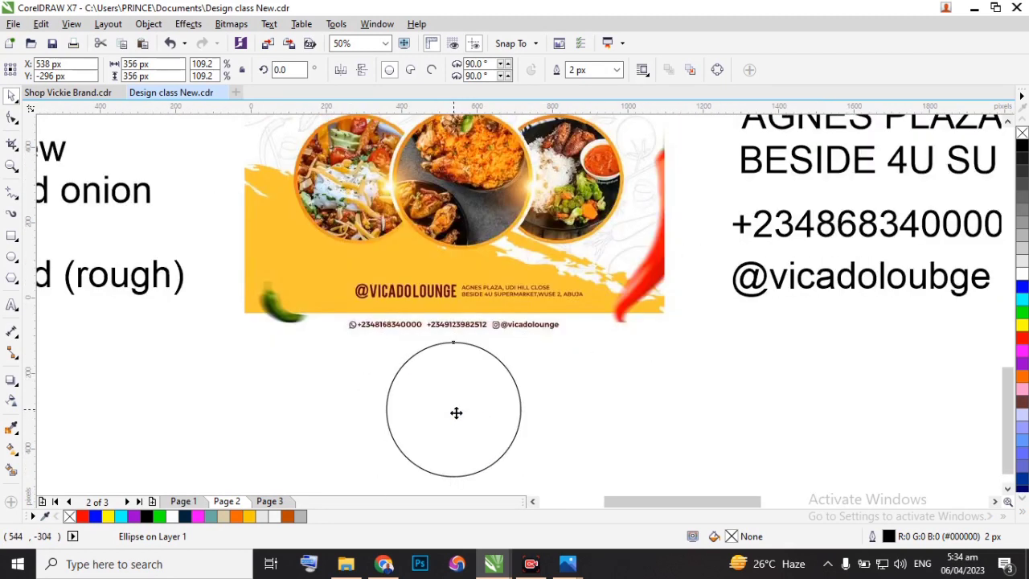
pyautogui.moveTo(456, 412); pyautogui.dragTo(592, 428)
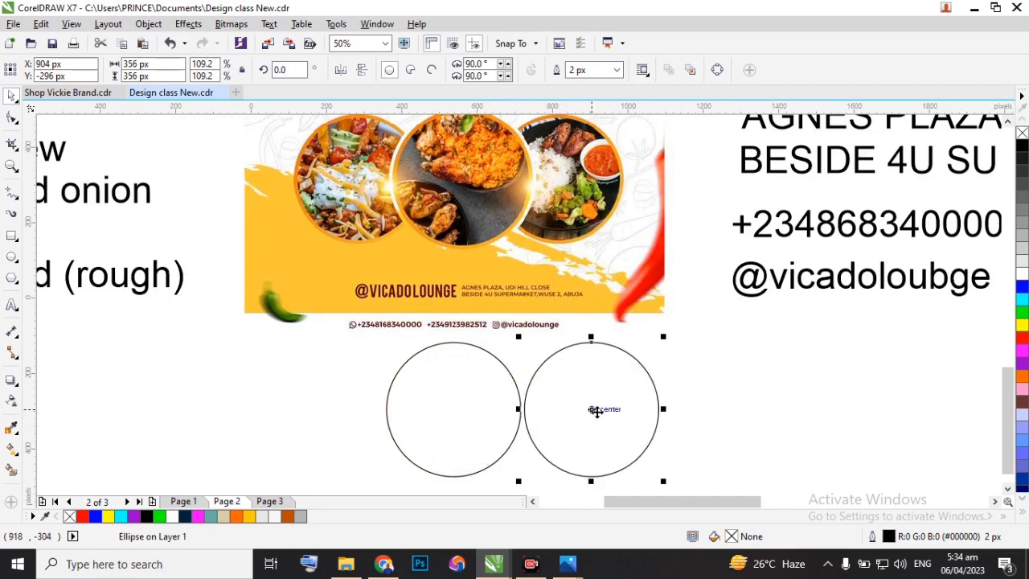
pyautogui.moveTo(593, 410); pyautogui.dragTo(312, 397)
pyautogui.scroll(-2, 414, 394)
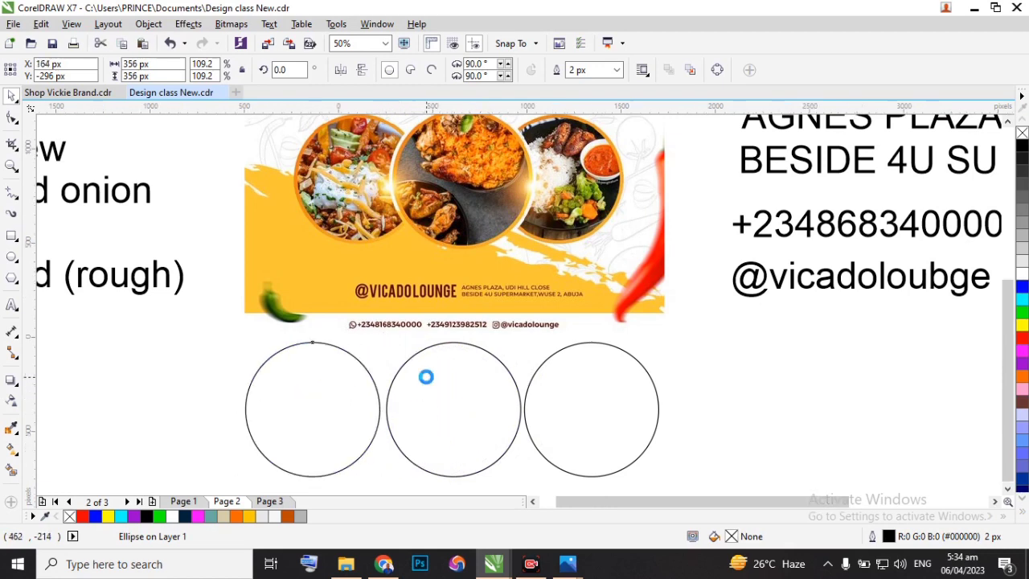
pyautogui.scroll(2, 423, 386)
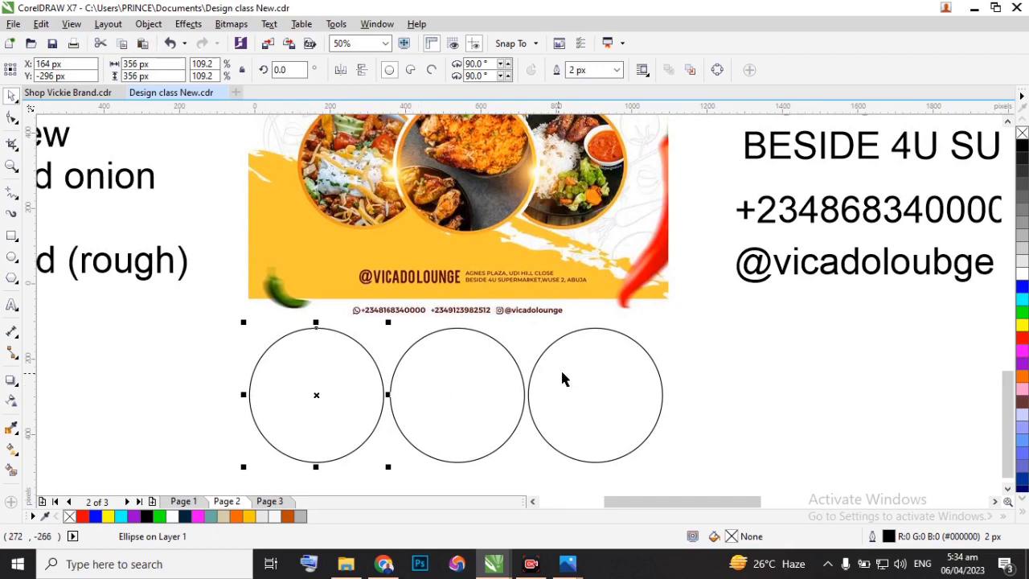
# Select both outer circles and scale them down together from their centre to about 292 px high, so they overlap the middle circle.
pyautogui.keyDown('shift'); pyautogui.click(601, 339); pyautogui.keyUp('shift')
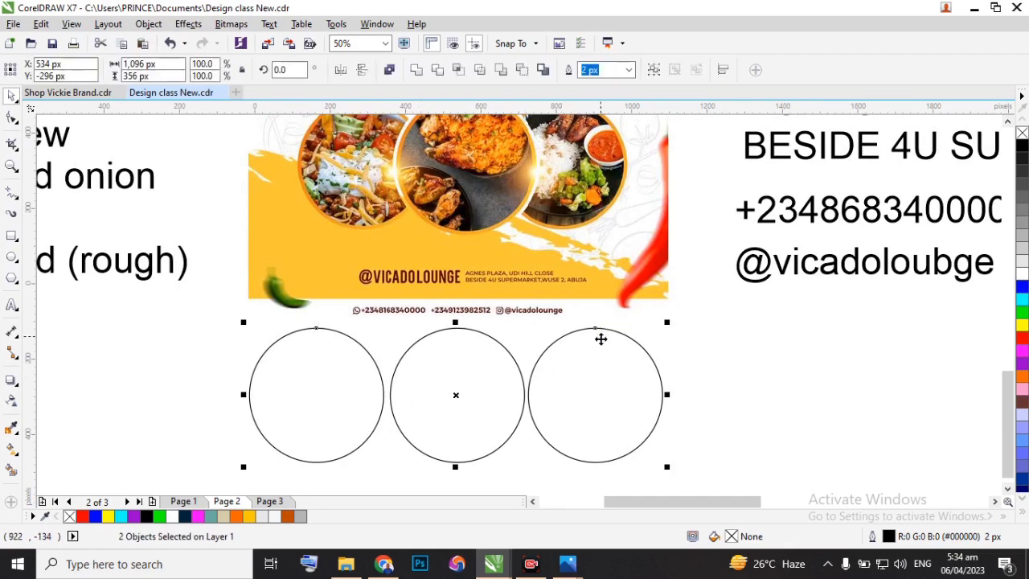
pyautogui.moveTo(665, 465); pyautogui.dragTo(652, 454)
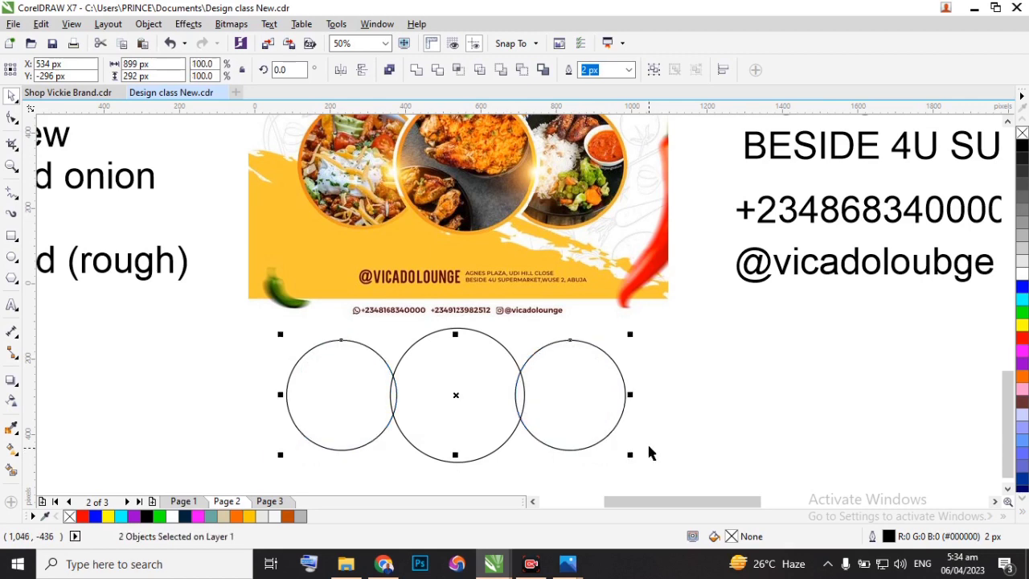
pyautogui.click(682, 389)
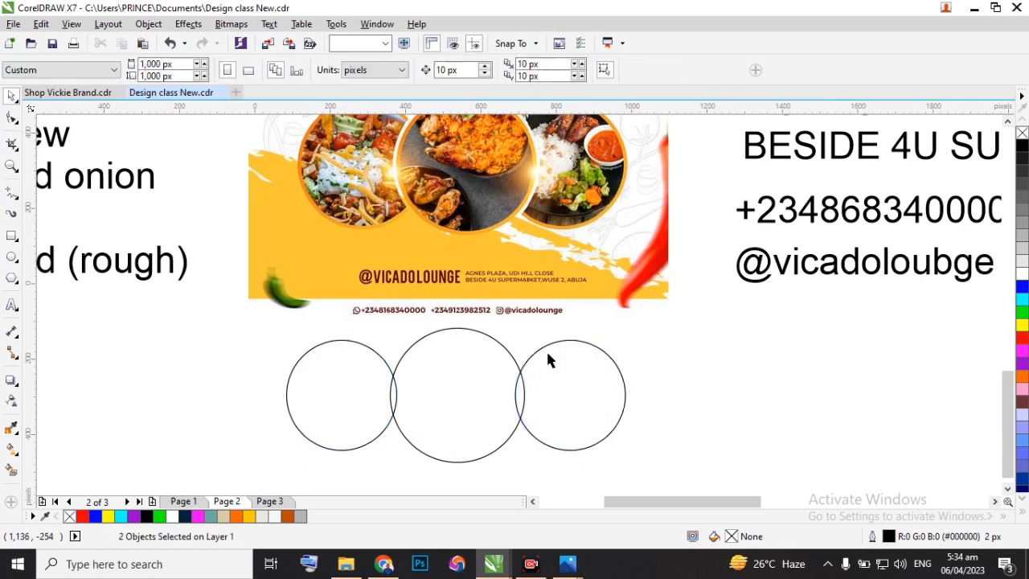
# Fill the three overlapping circles below the flyer with white.
pyautogui.click(568, 344)
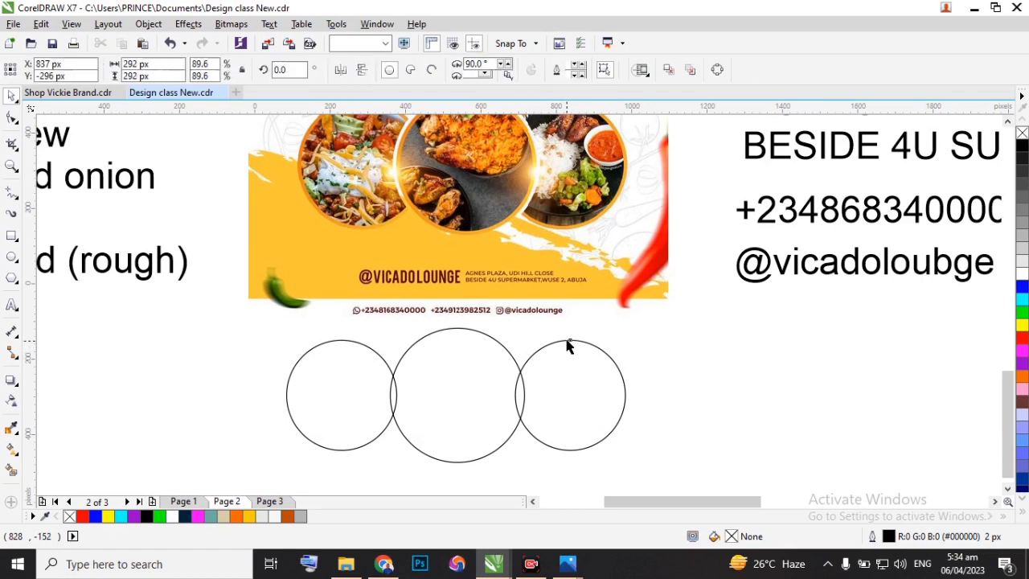
pyautogui.click(1023, 275)
pyautogui.click(469, 340)
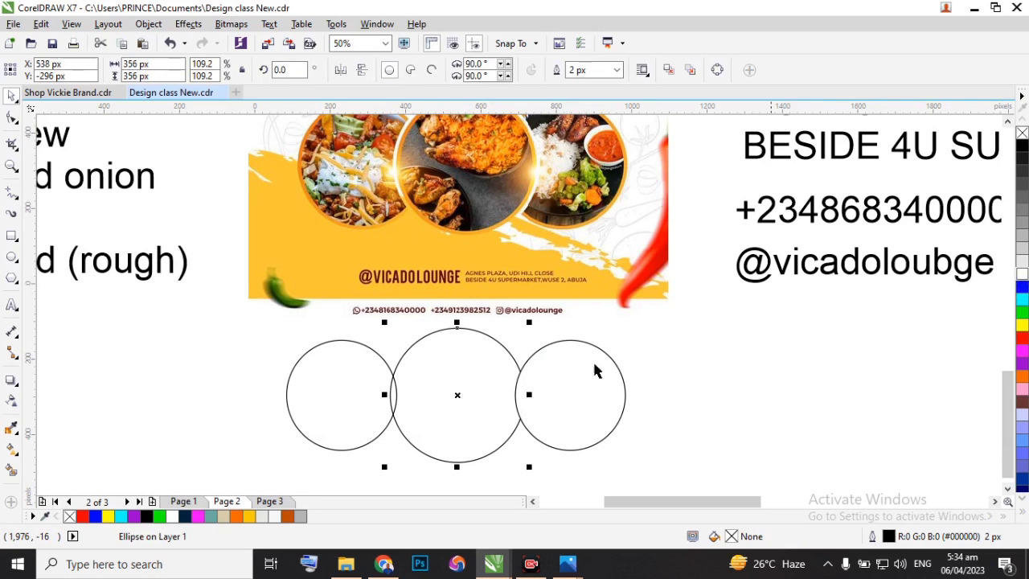
pyautogui.click(368, 357)
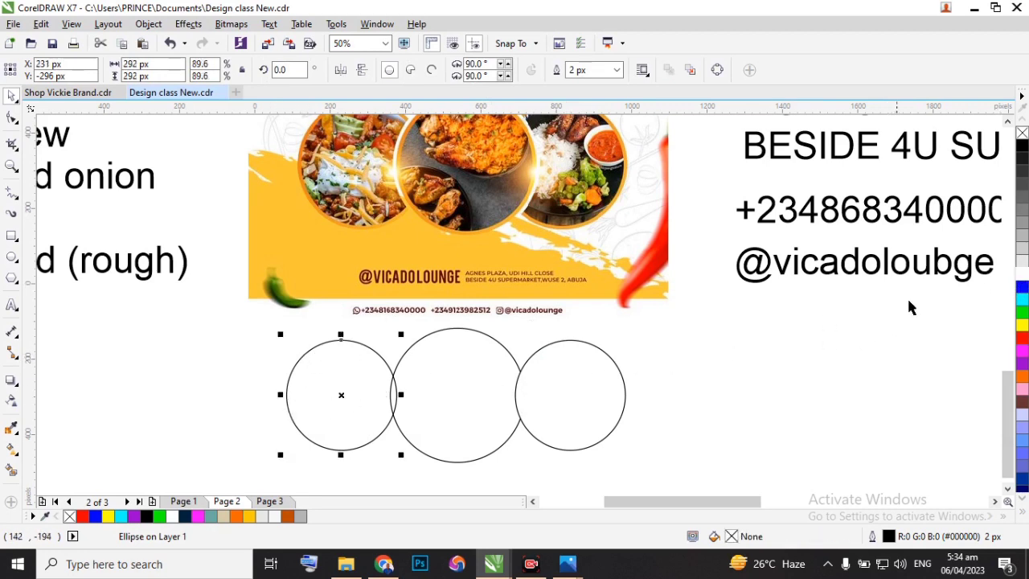
pyautogui.click(1022, 275)
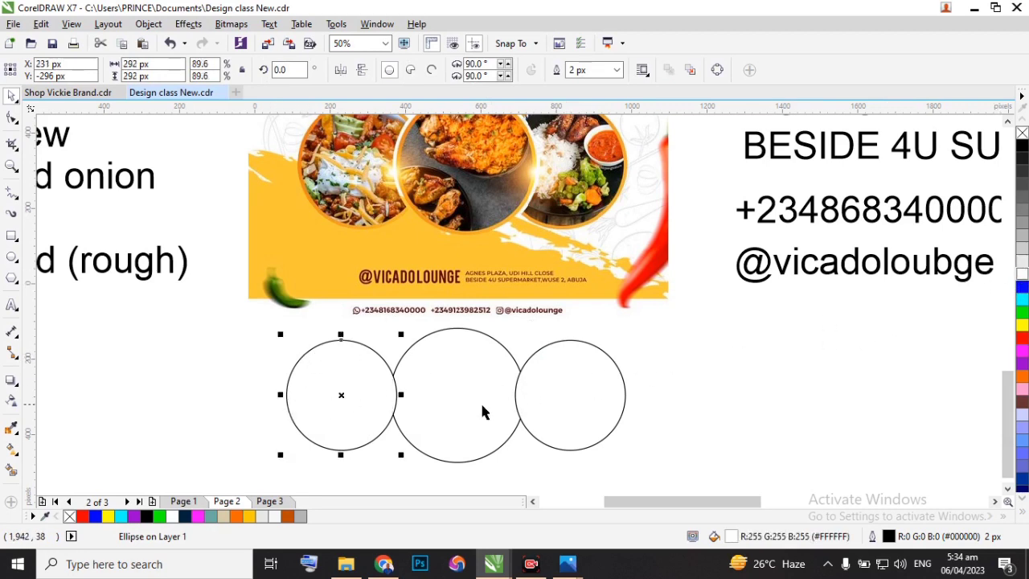
# Bring the large middle circle to the front of the page so it overlaps both outer circles.
pyautogui.click(476, 368)
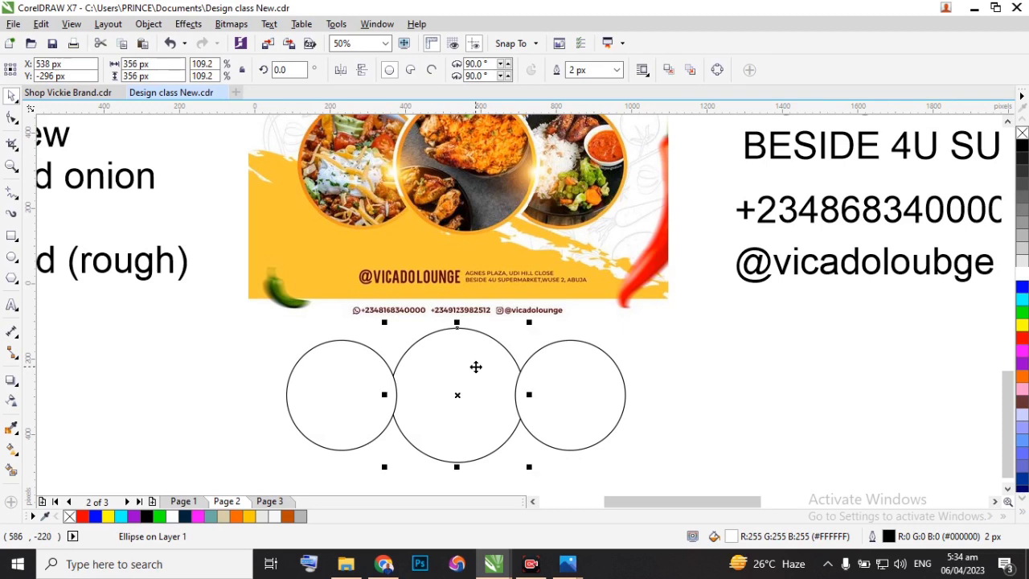
pyautogui.rightClick(476, 366)
pyautogui.moveTo(613, 389)
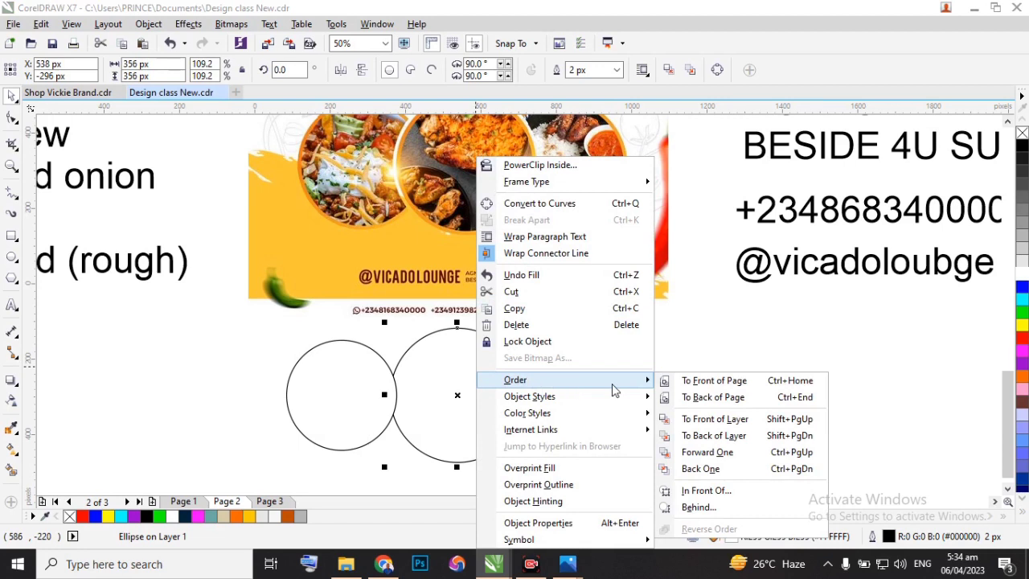
pyautogui.click(708, 383)
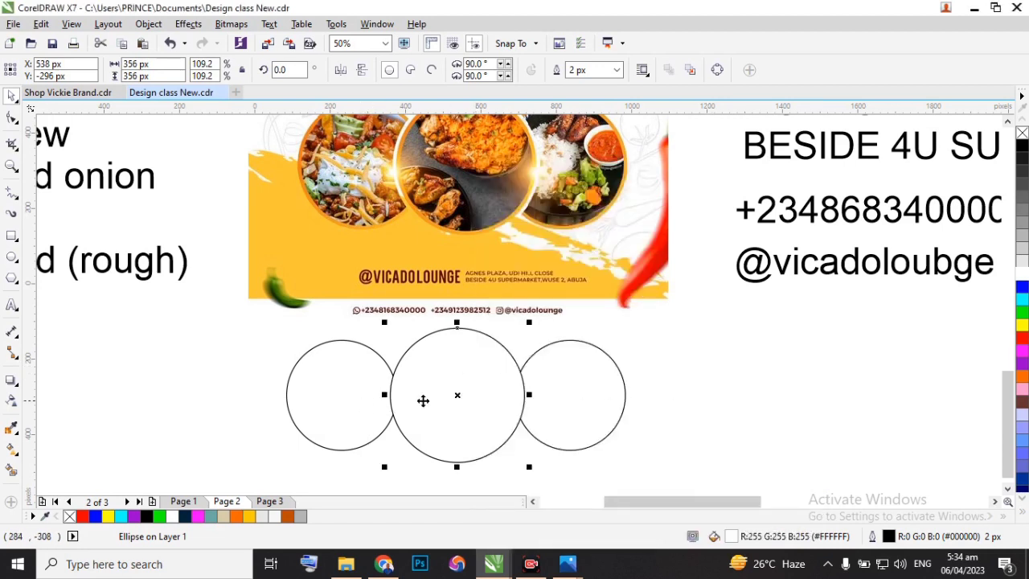
# Give the middle circle a Deep Yellow outline and set its outline width to 10 px.
pyautogui.scroll(-2, 395, 391)
pyautogui.scroll(2, 390, 417)
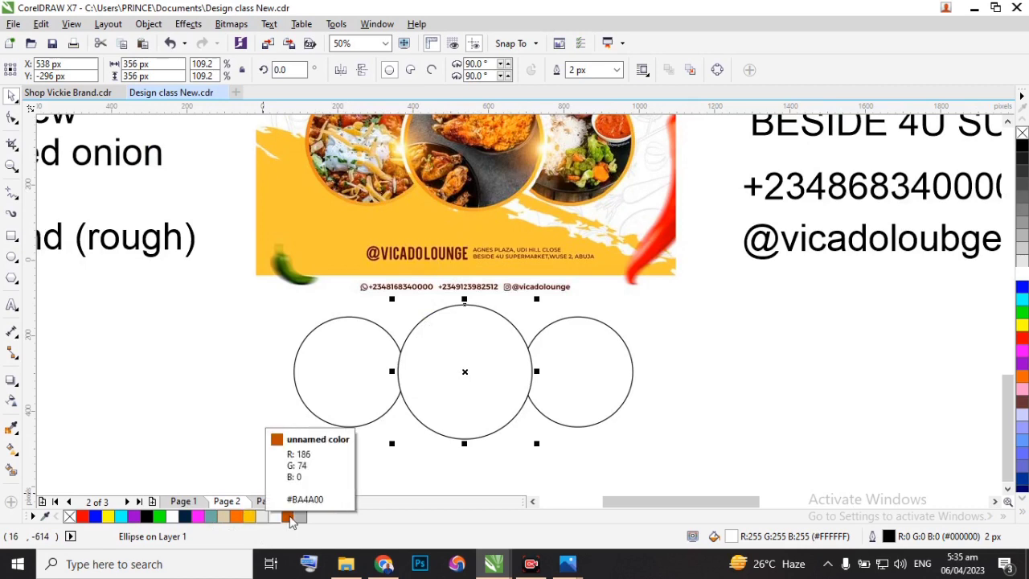
pyautogui.scroll(-3, 1025, 295)
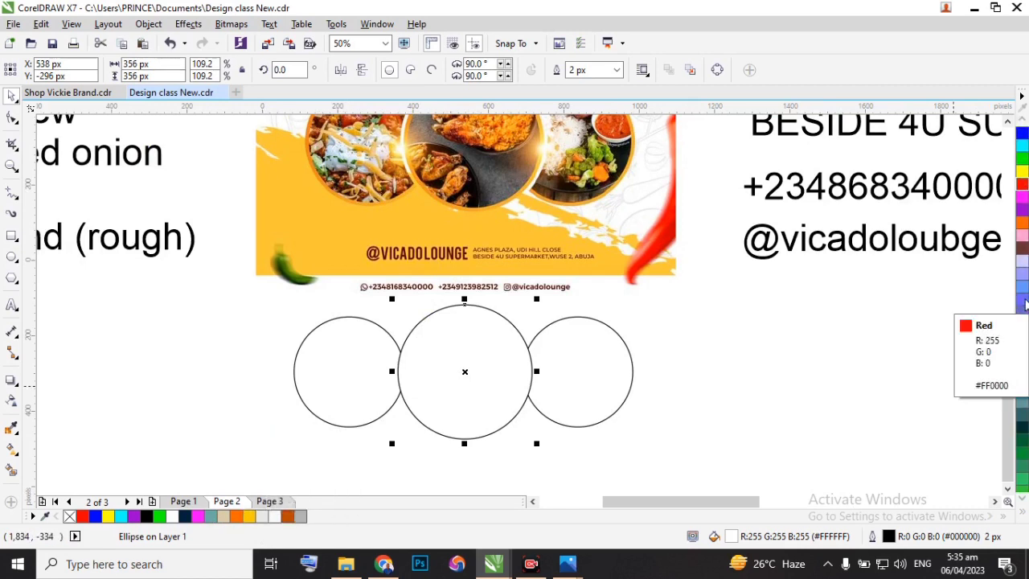
pyautogui.scroll(-10, 1026, 294)
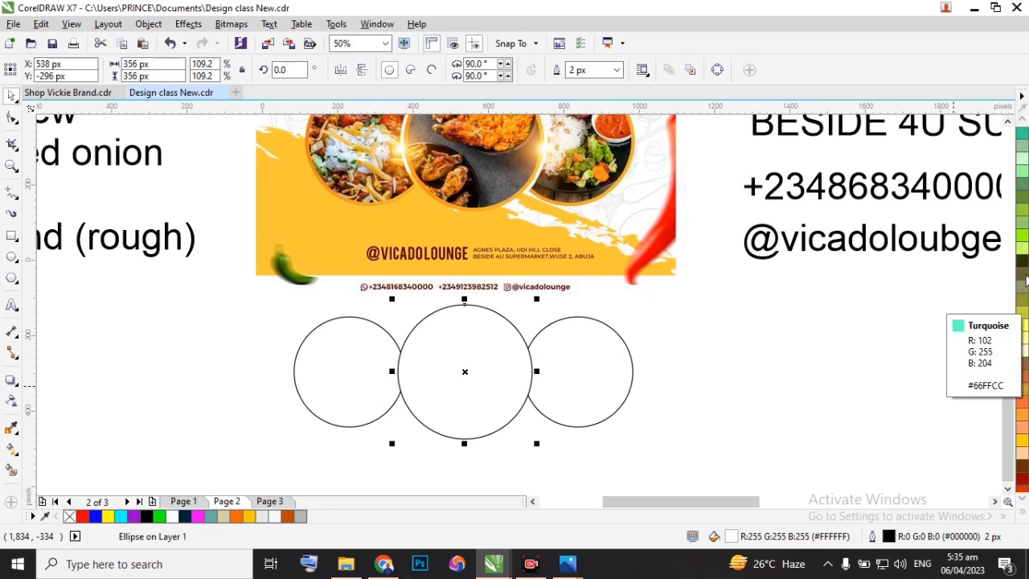
pyautogui.scroll(-3, 1026, 278)
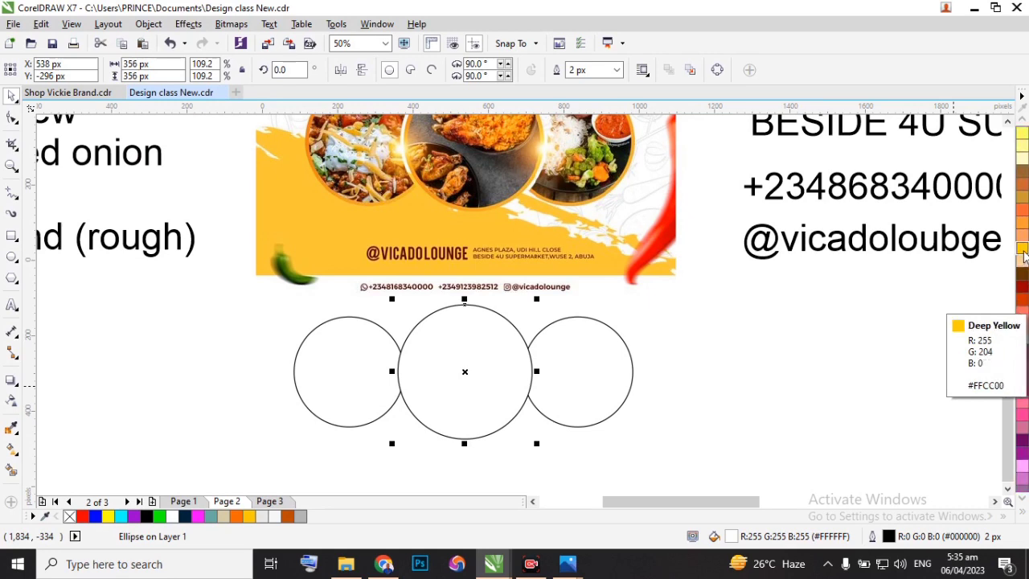
pyautogui.rightClick(1024, 254)
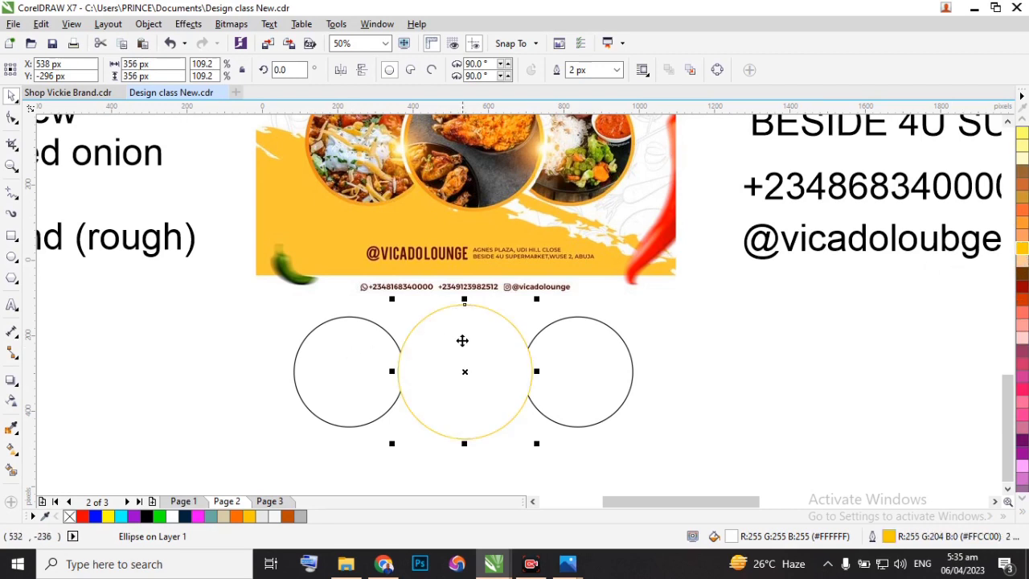
pyautogui.click(616, 73)
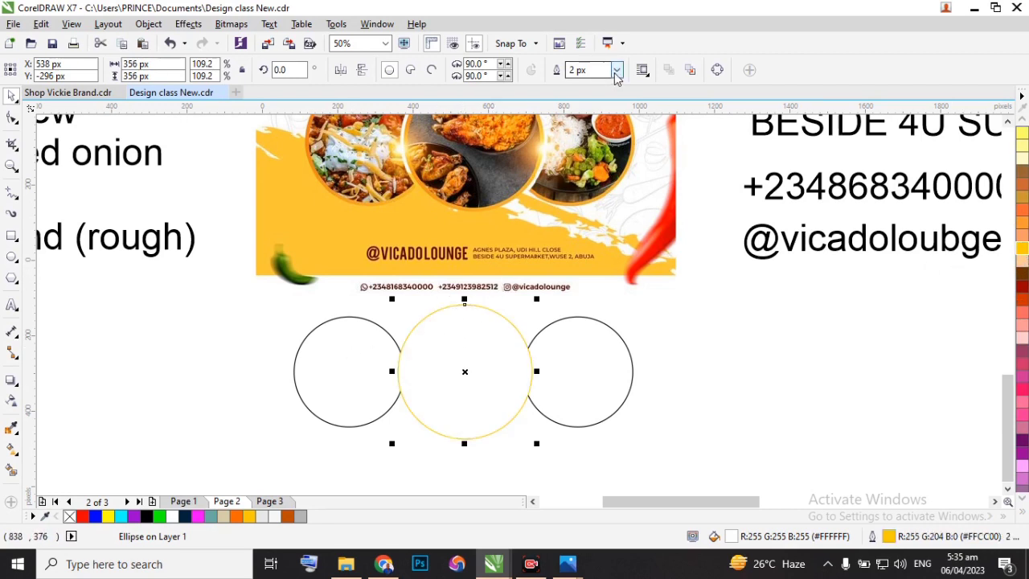
pyautogui.click(617, 72)
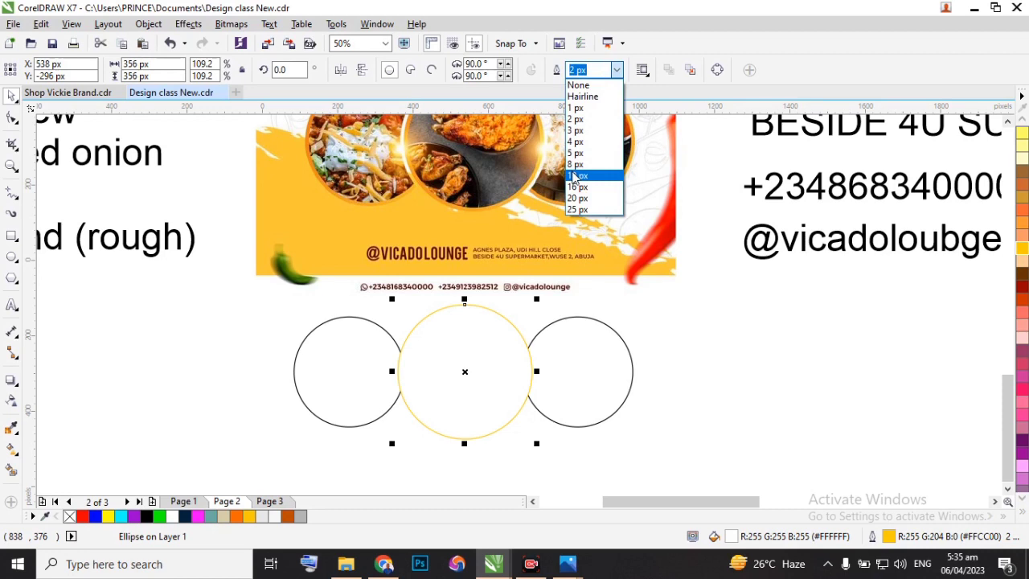
pyautogui.click(576, 176)
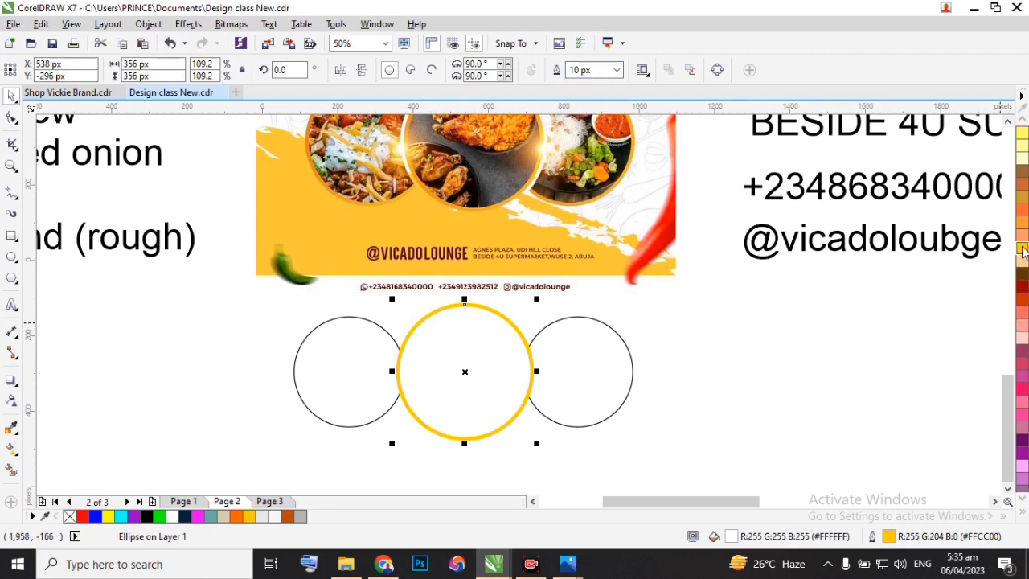
# Darken the middle circle's outline to the orange shade #DC8B00 using the neighbouring shades of Deep Yellow.
pyautogui.click(1023, 250)
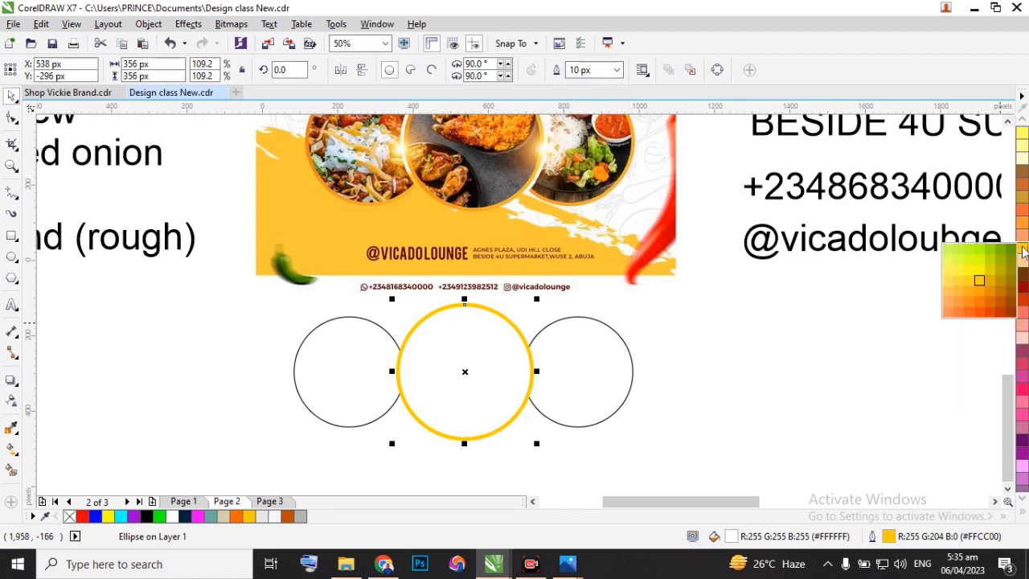
pyautogui.rightClick(991, 288)
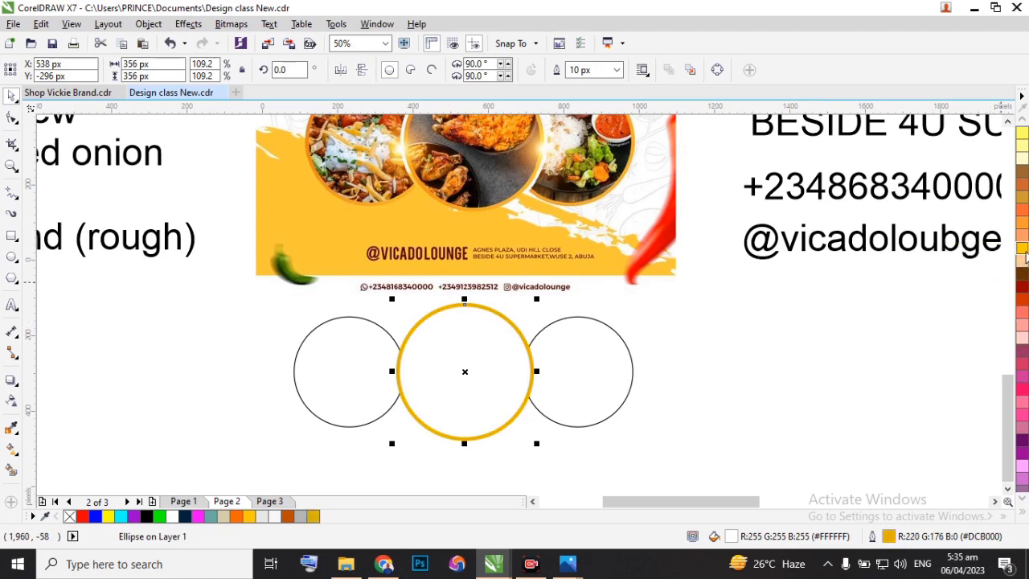
pyautogui.click(1025, 256)
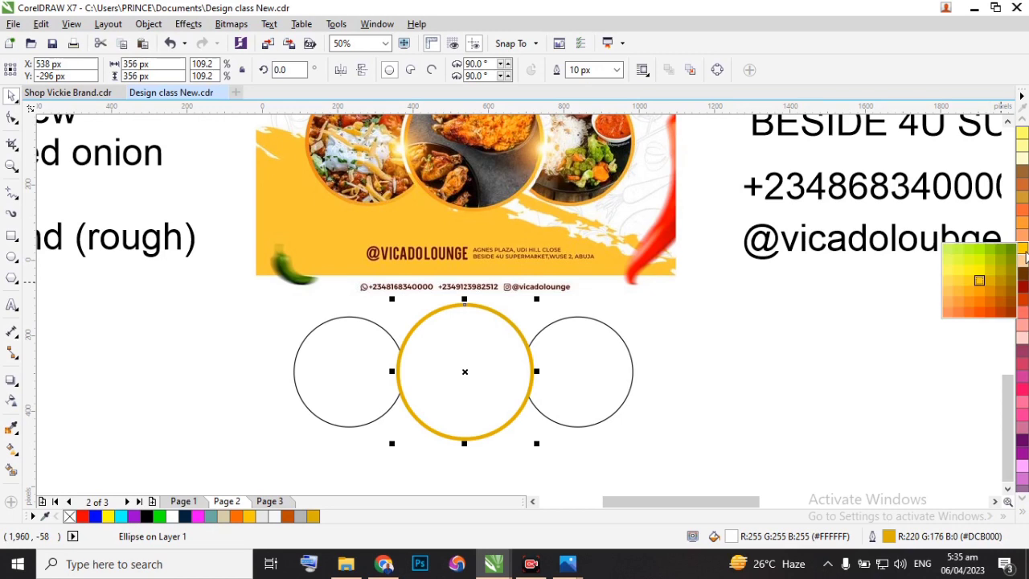
pyautogui.rightClick(991, 295)
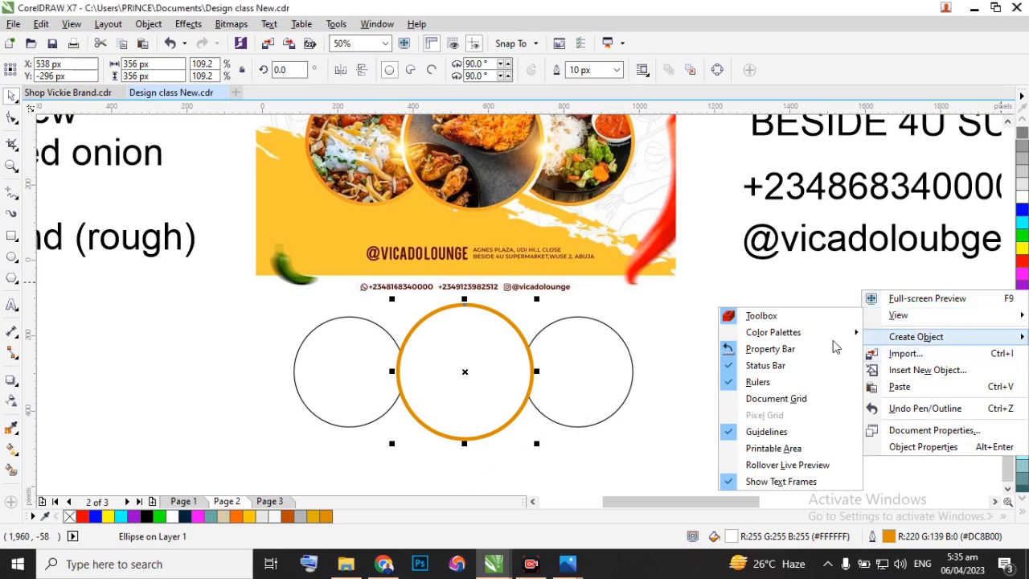
pyautogui.click(676, 355)
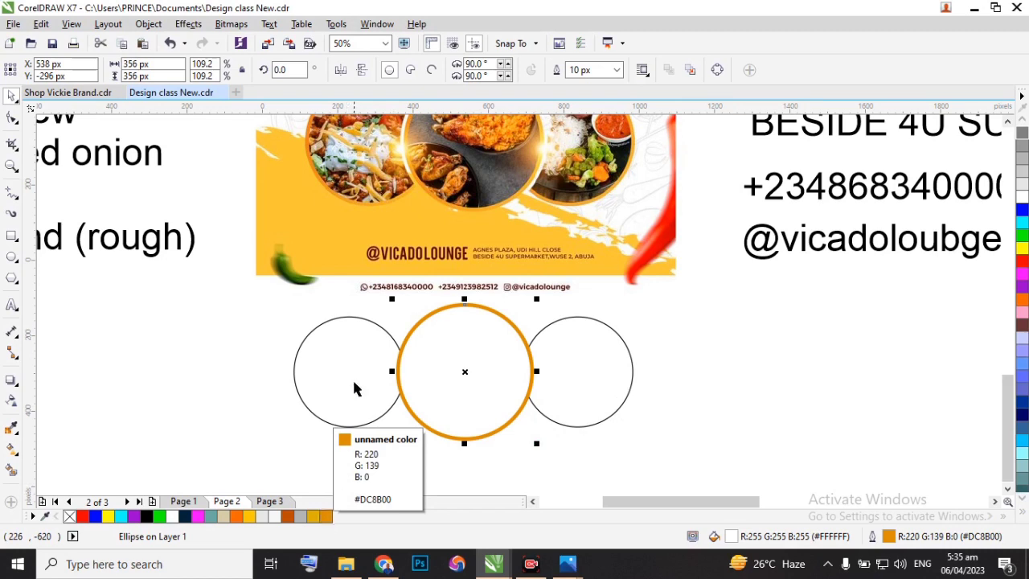
# Set both outer circles' outlines to 10 px wide and colour them the same orange, #DC8B00.
pyautogui.click(368, 329)
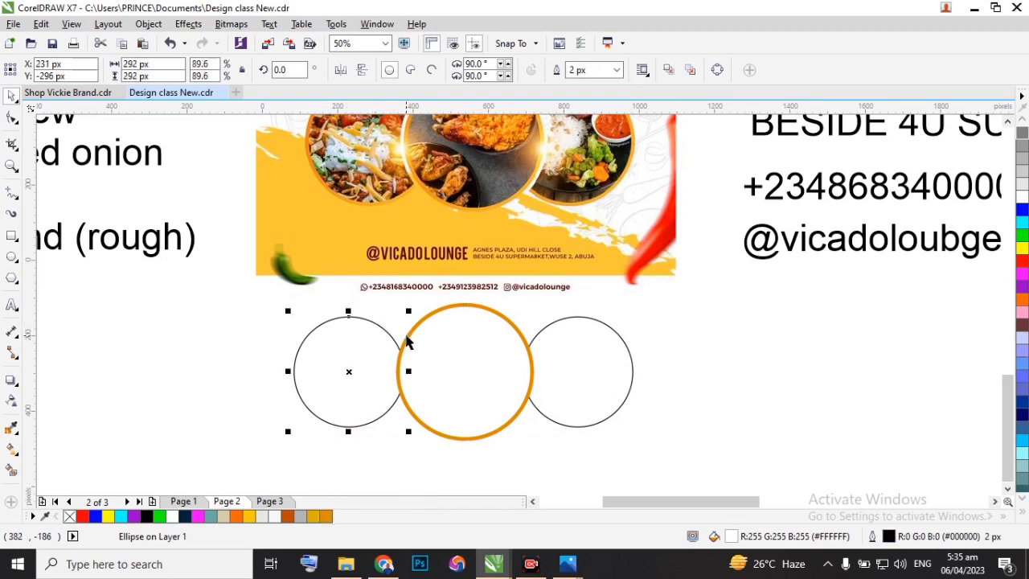
pyautogui.keyDown('shift'); pyautogui.click(596, 325); pyautogui.keyUp('shift')
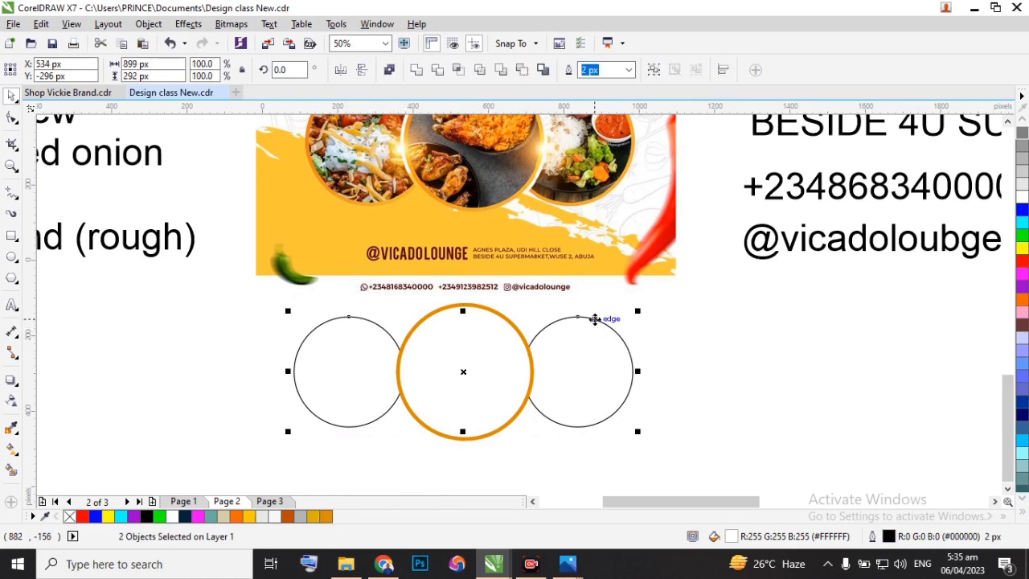
pyautogui.click(619, 70)
pyautogui.click(628, 71)
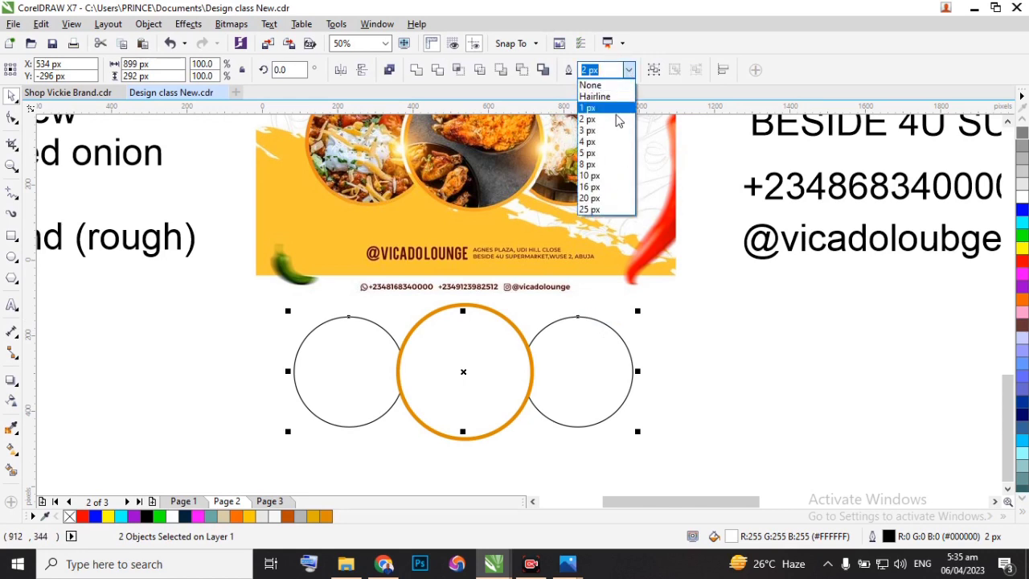
pyautogui.click(594, 176)
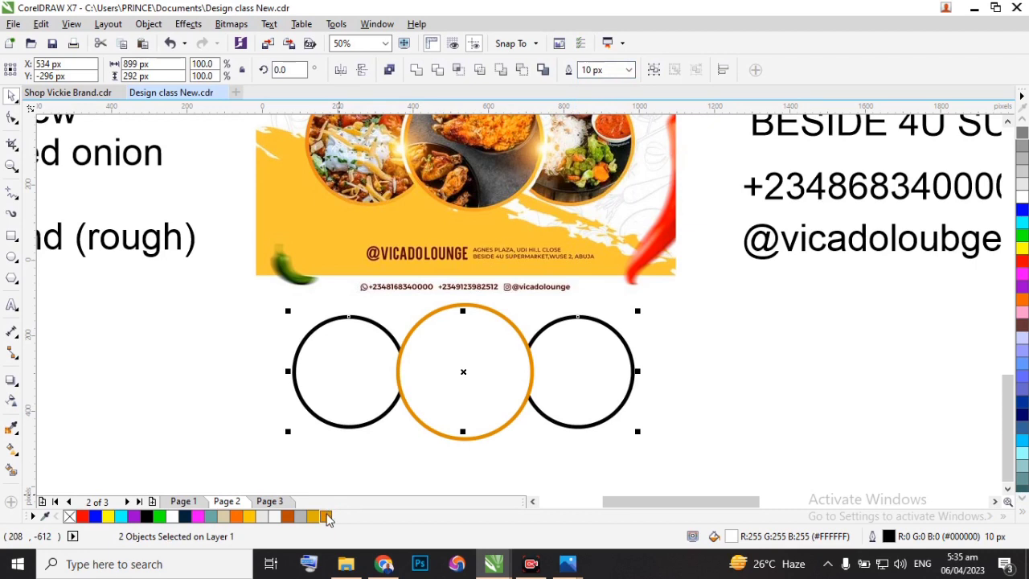
pyautogui.rightClick(325, 517)
pyautogui.click(583, 328)
pyautogui.click(494, 314)
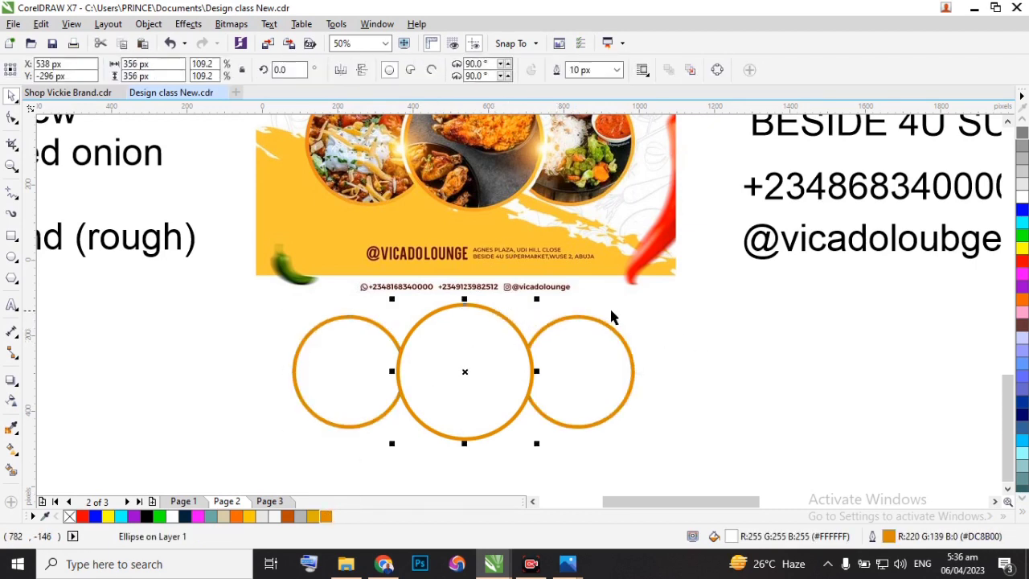
# Move the two outer circles horizontally inward so each tucks further behind the middle circle.
pyautogui.click(347, 378)
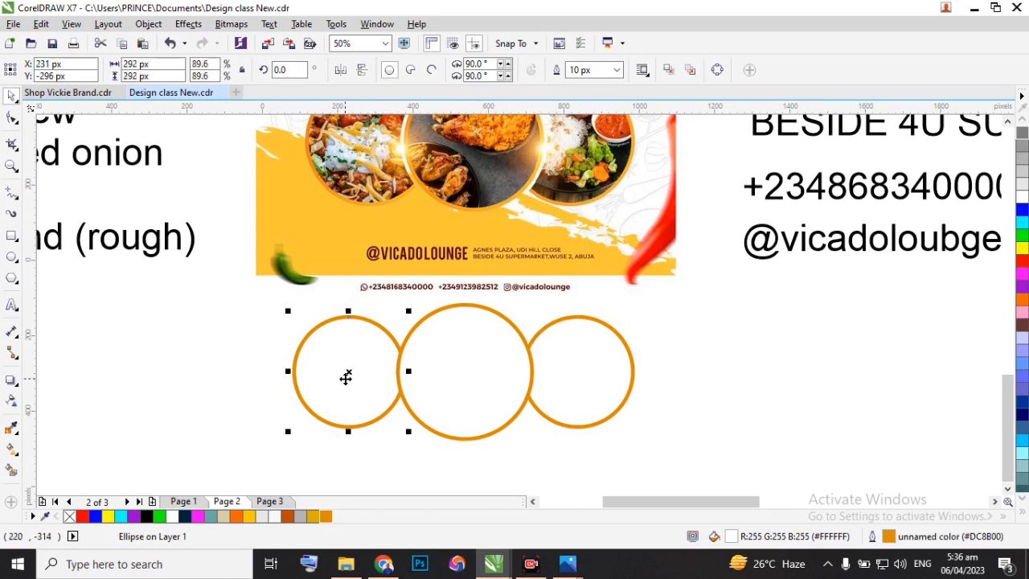
pyautogui.moveTo(346, 378); pyautogui.dragTo(354, 378)
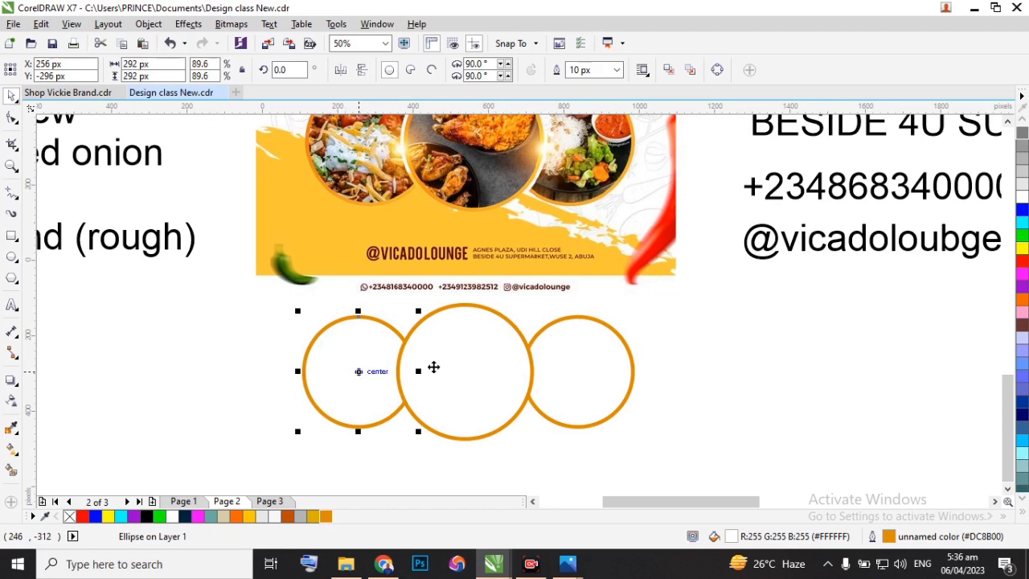
pyautogui.click(578, 354)
pyautogui.moveTo(579, 354); pyautogui.dragTo(564, 354)
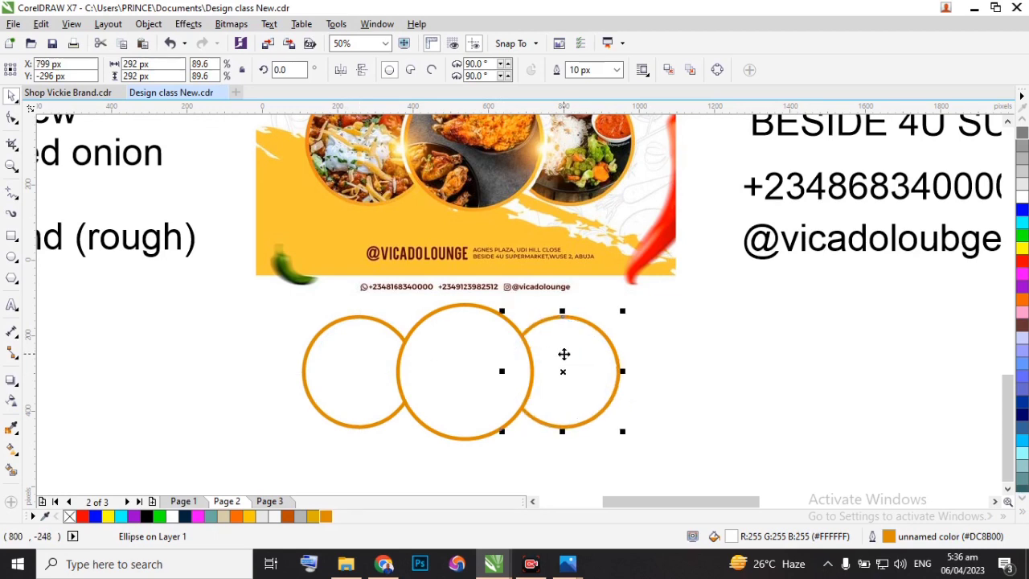
# Move the rice and fish photo from above the flyer to beside the circles and scale it down to about 450 px square.
pyautogui.scroll(-1, 528, 368)
pyautogui.scroll(1, 531, 362)
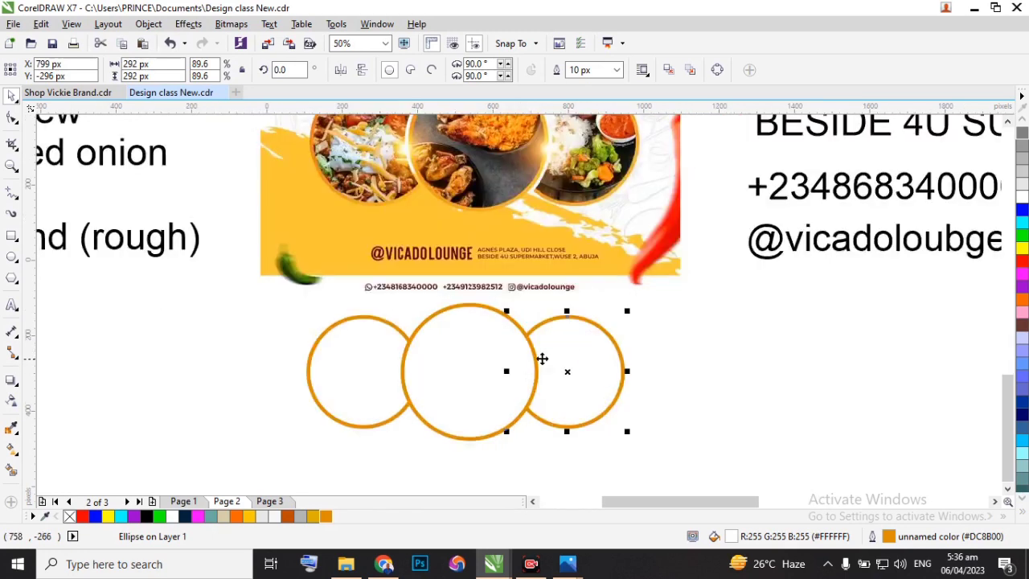
pyautogui.scroll(-1, 540, 357)
pyautogui.scroll(-1, 426, 370)
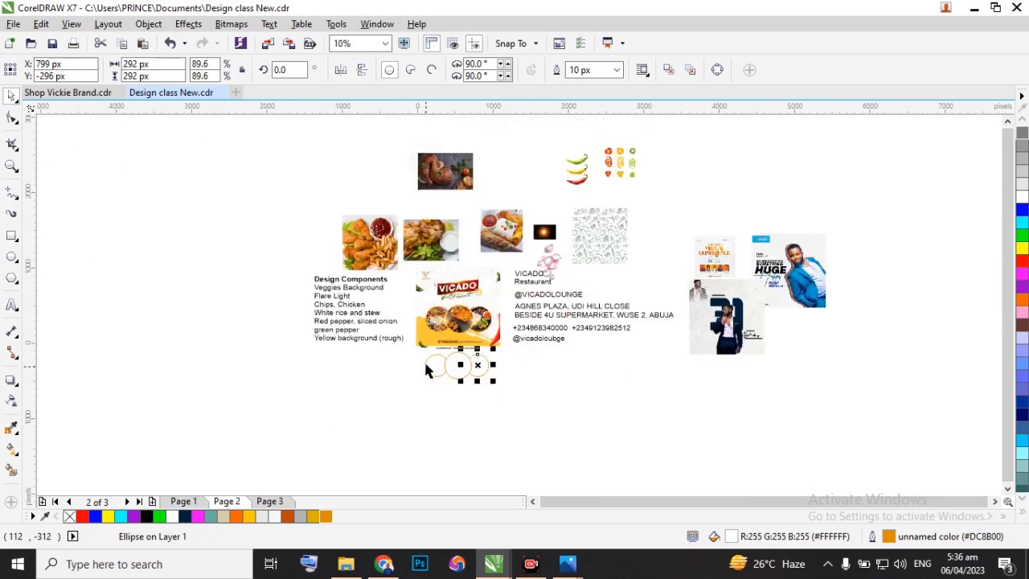
pyautogui.scroll(1, 427, 273)
pyautogui.scroll(-1, 482, 314)
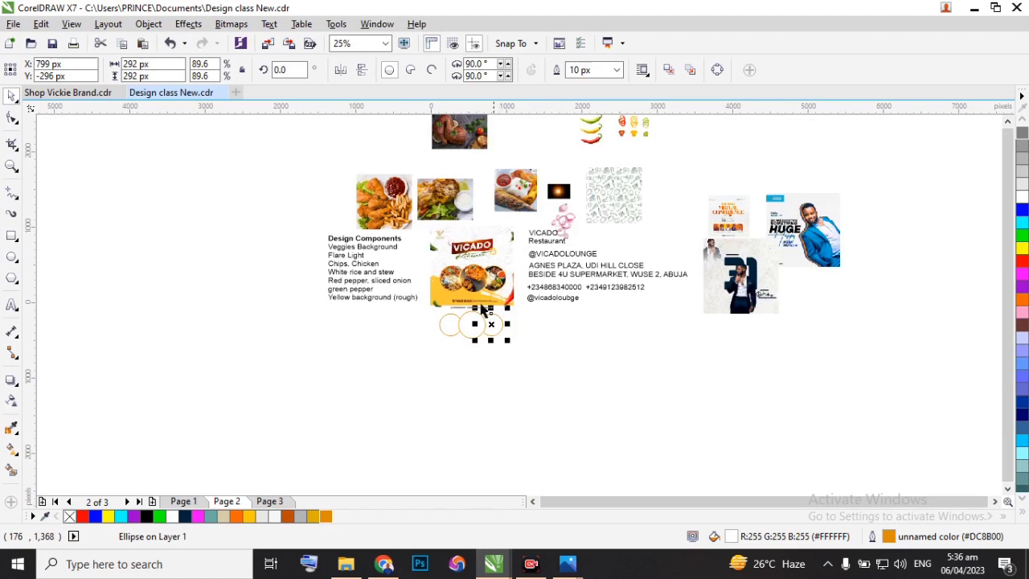
pyautogui.scroll(1, 522, 173)
pyautogui.scroll(-1, 523, 174)
pyautogui.moveTo(518, 191); pyautogui.dragTo(533, 338)
pyautogui.scroll(2, 533, 338)
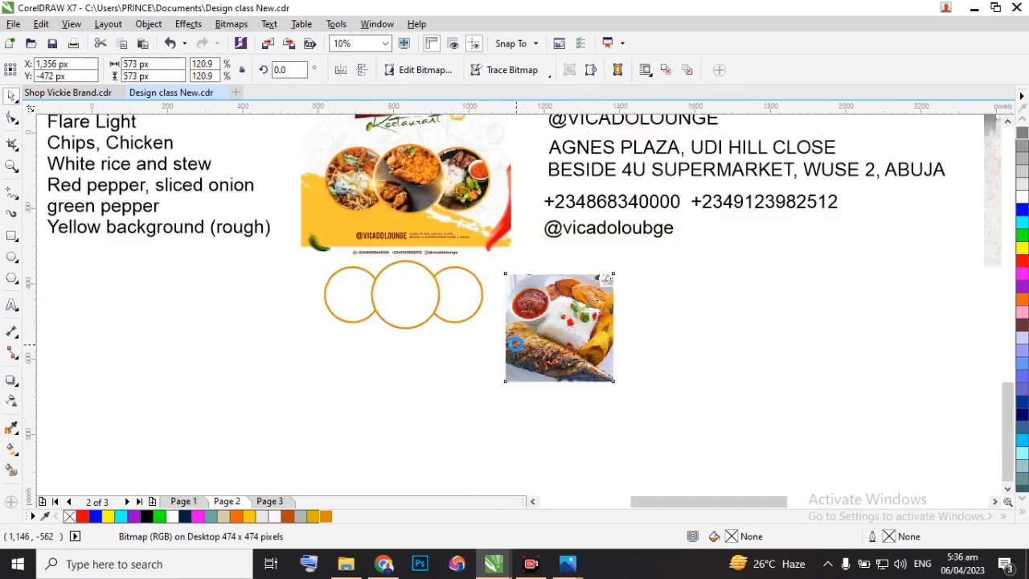
pyautogui.moveTo(718, 422); pyautogui.dragTo(669, 377)
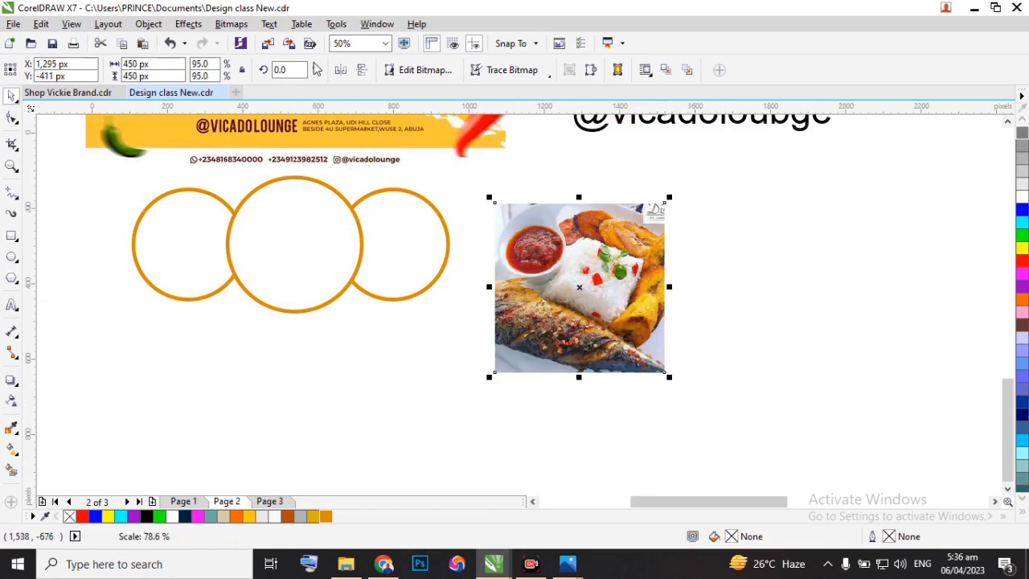
# PowerClip the rice and fish photo inside the right circle.
pyautogui.click(148, 24)
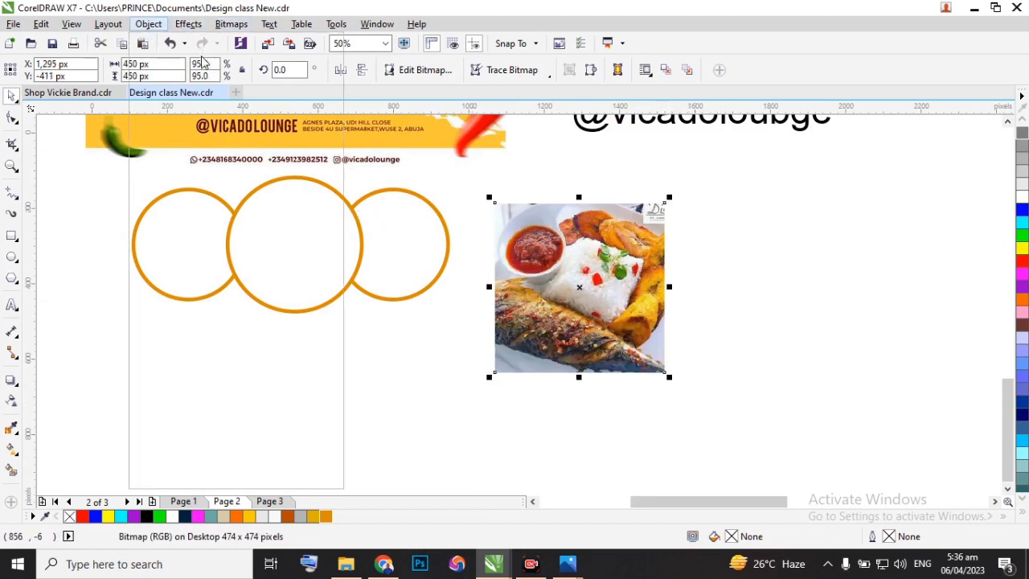
pyautogui.moveTo(199, 161)
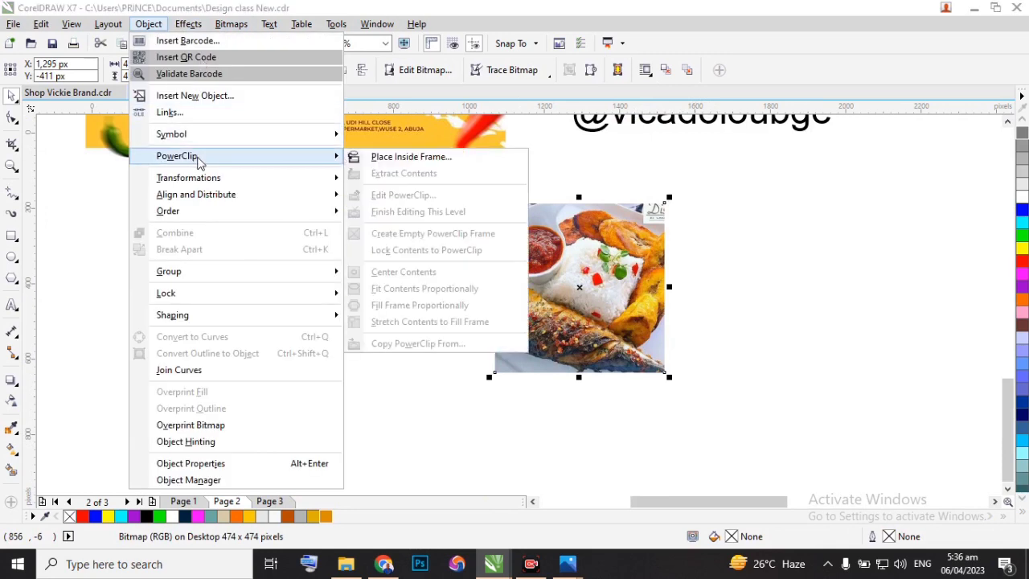
pyautogui.click(394, 157)
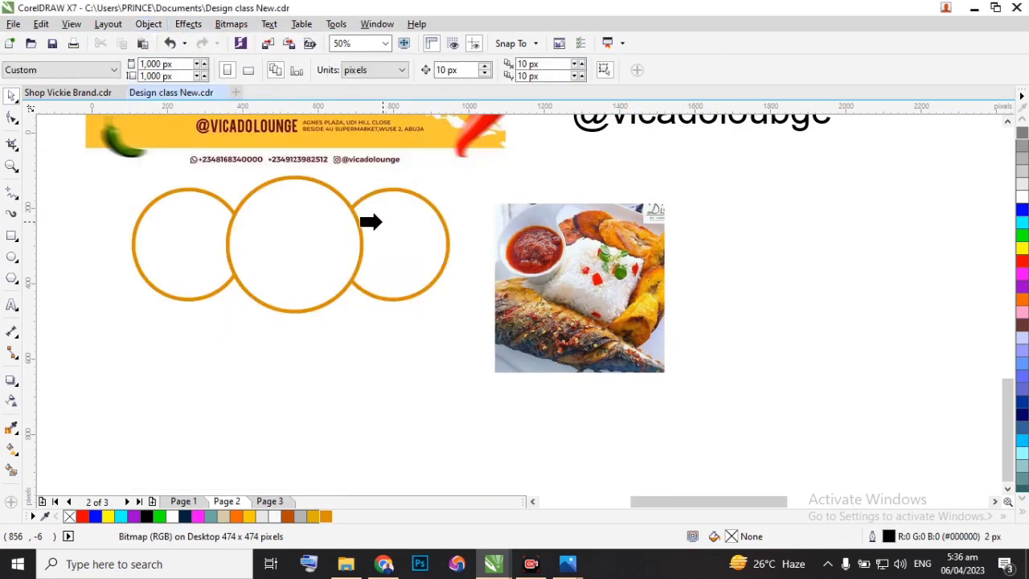
pyautogui.click(368, 223)
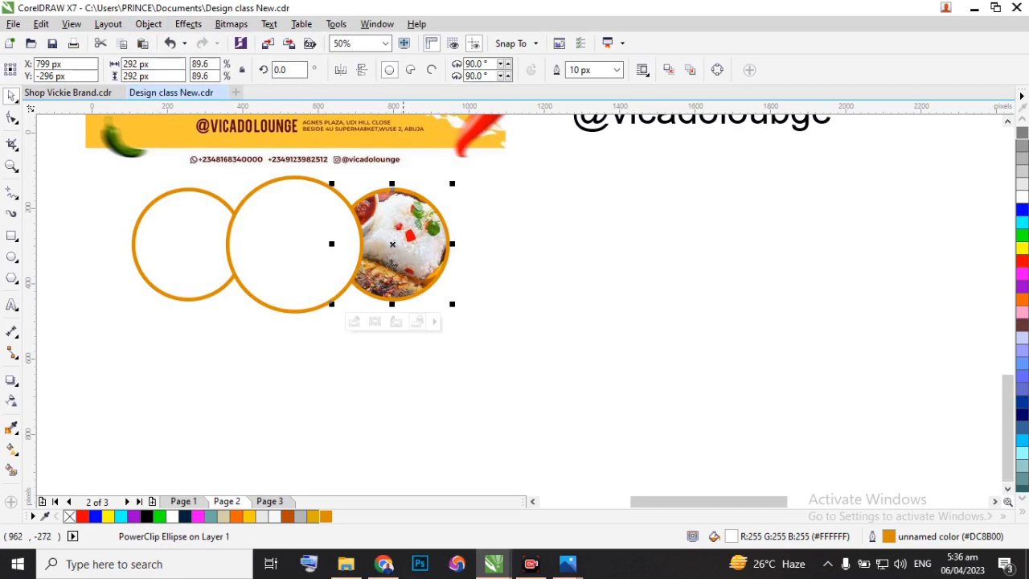
pyautogui.scroll(2, 394, 263)
pyautogui.scroll(-2, 409, 254)
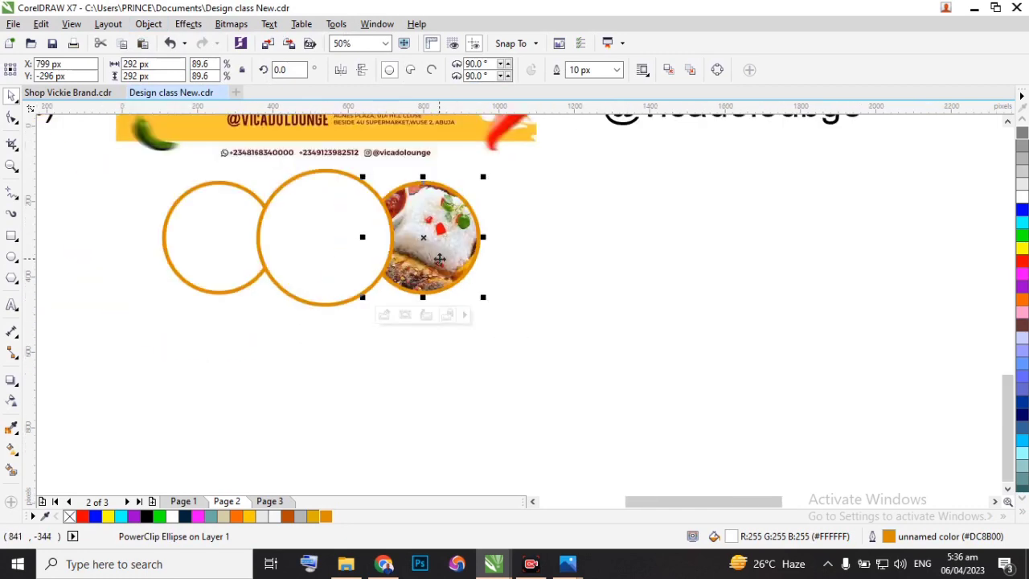
# Edit the right circle's PowerClip contents, scale the rice and fish photo to about 324 px square, and finish editing.
pyautogui.scroll(2, 426, 231)
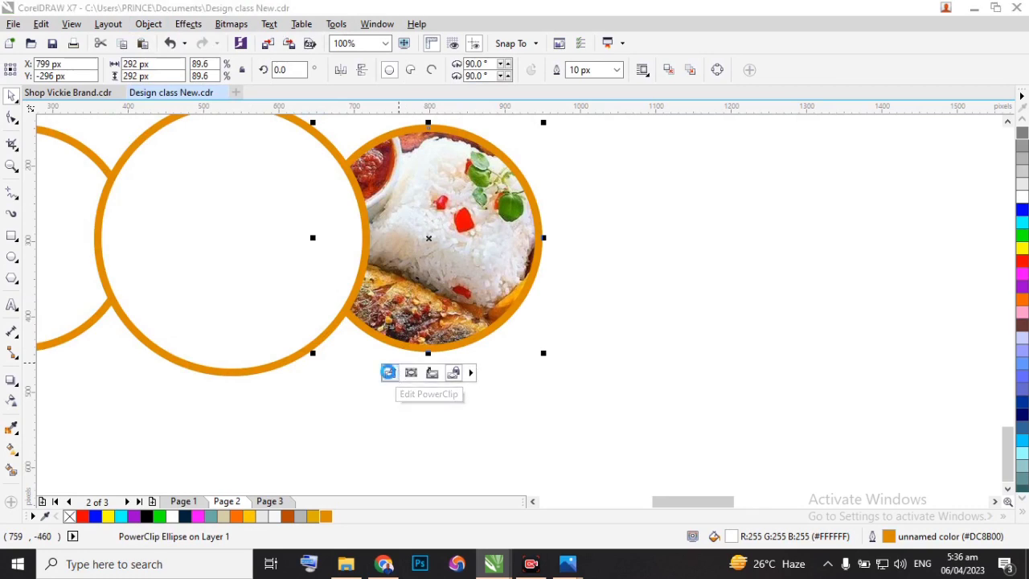
pyautogui.click(390, 374)
pyautogui.click(544, 382)
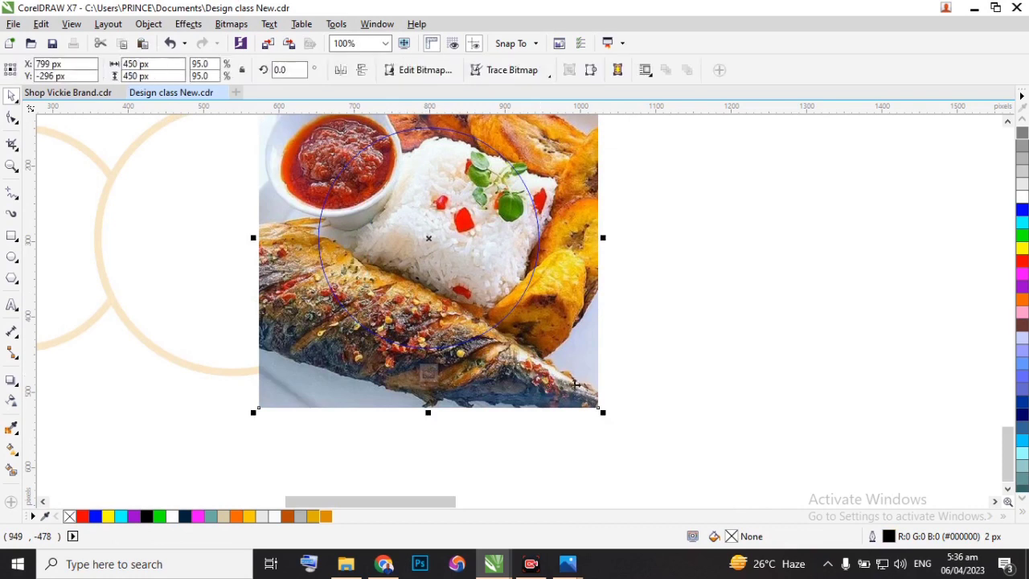
pyautogui.moveTo(605, 417); pyautogui.dragTo(568, 371)
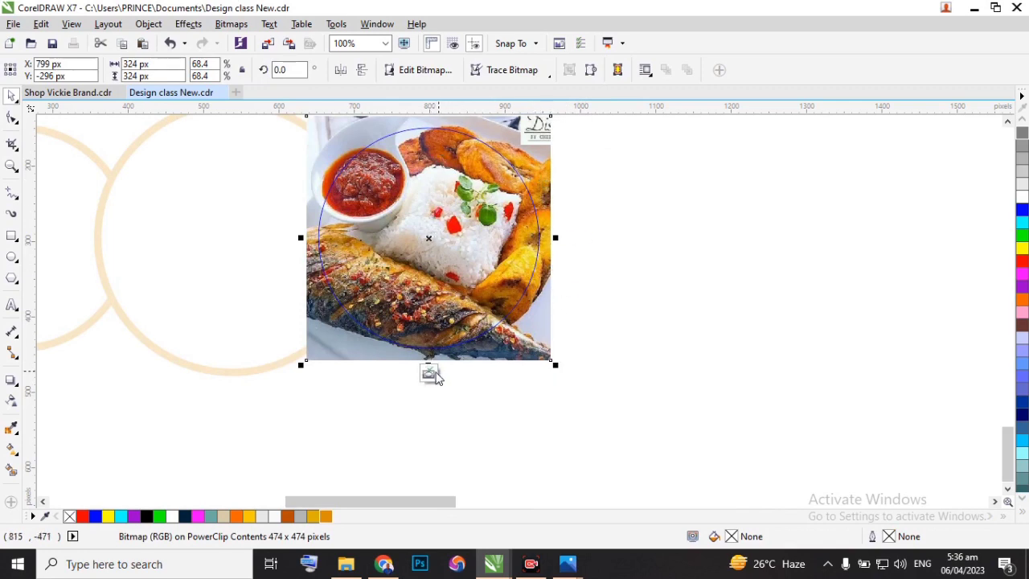
pyautogui.click(427, 374)
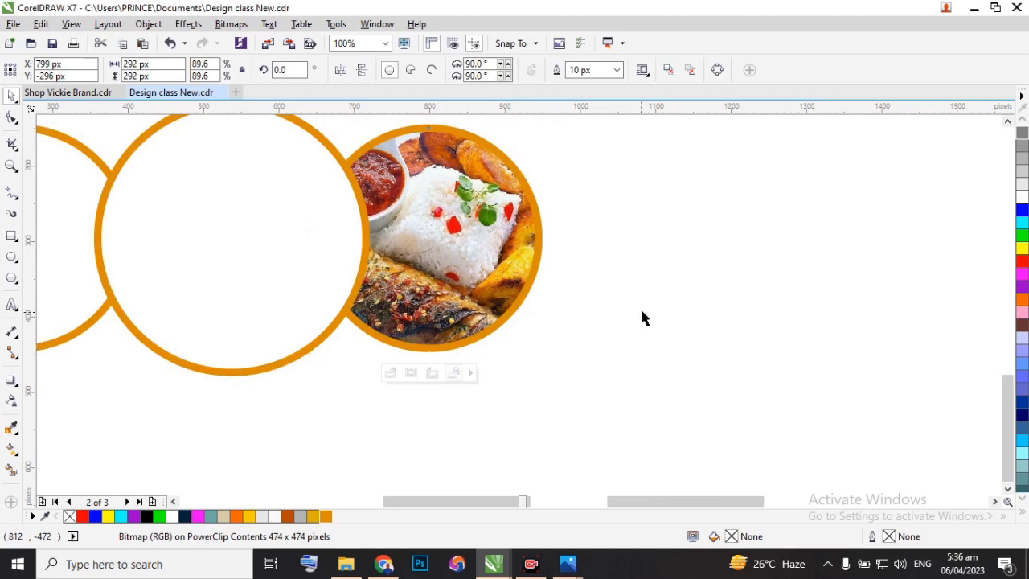
# Move the roasted chicken legs photo from above the flyer to just below the three circles.
pyautogui.scroll(-1, 640, 307)
pyautogui.scroll(-1, 486, 308)
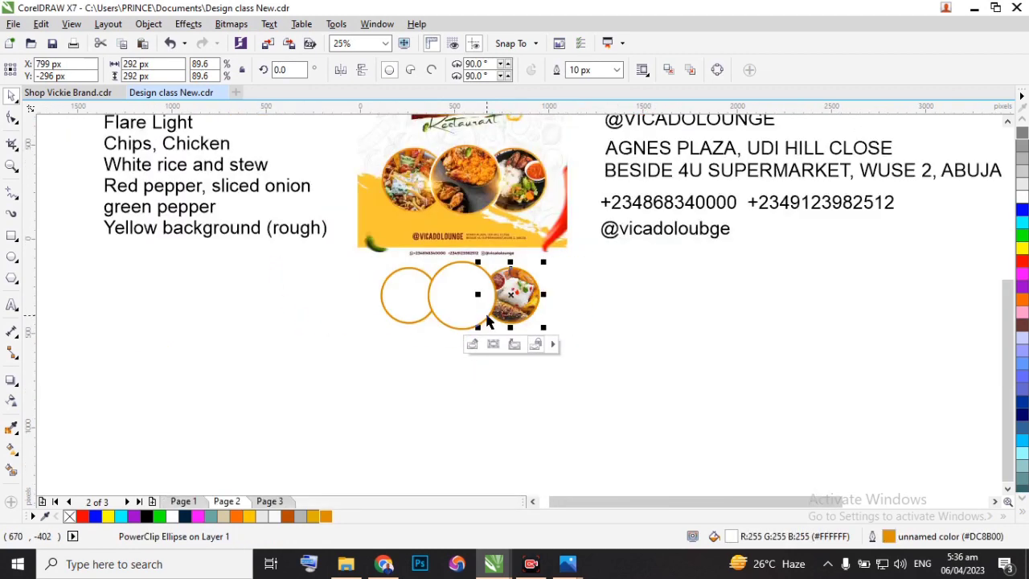
pyautogui.scroll(-1, 618, 305)
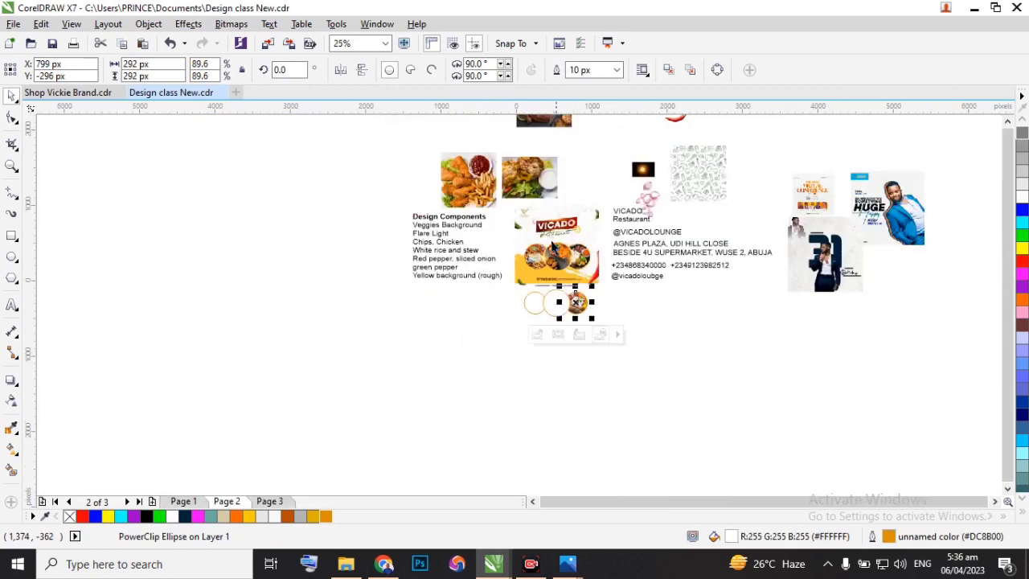
pyautogui.click(529, 184)
pyautogui.moveTo(544, 129); pyautogui.dragTo(574, 363)
pyautogui.scroll(3, 556, 321)
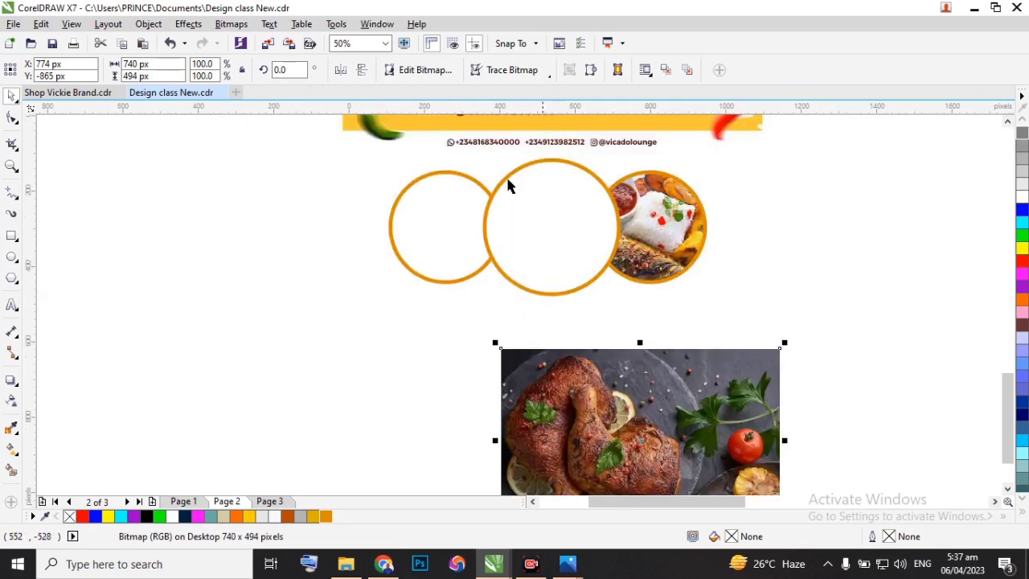
# PowerClip the roasted chicken legs photo inside the middle circle.
pyautogui.click(149, 24)
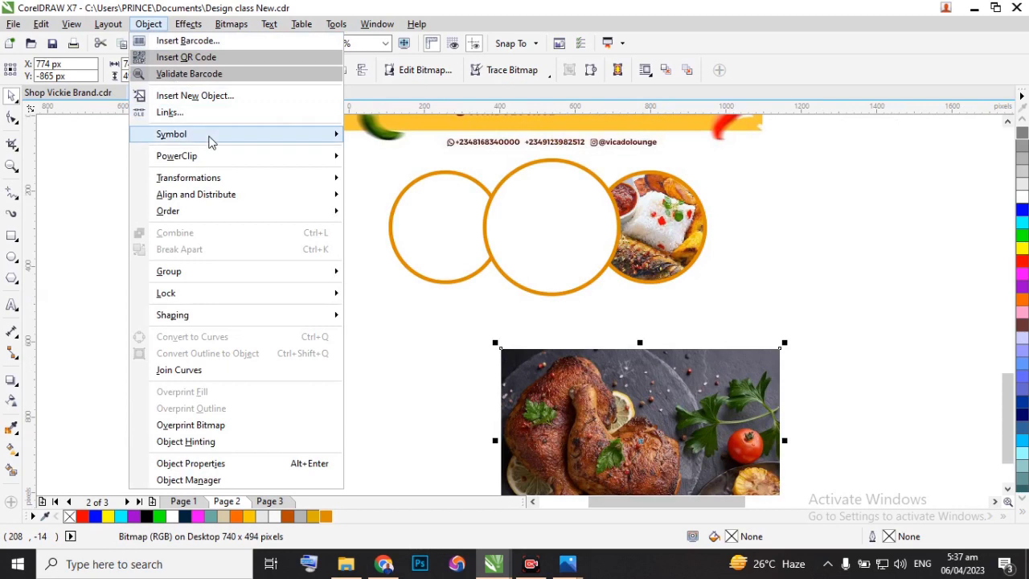
pyautogui.moveTo(214, 156)
pyautogui.click(354, 159)
pyautogui.click(514, 234)
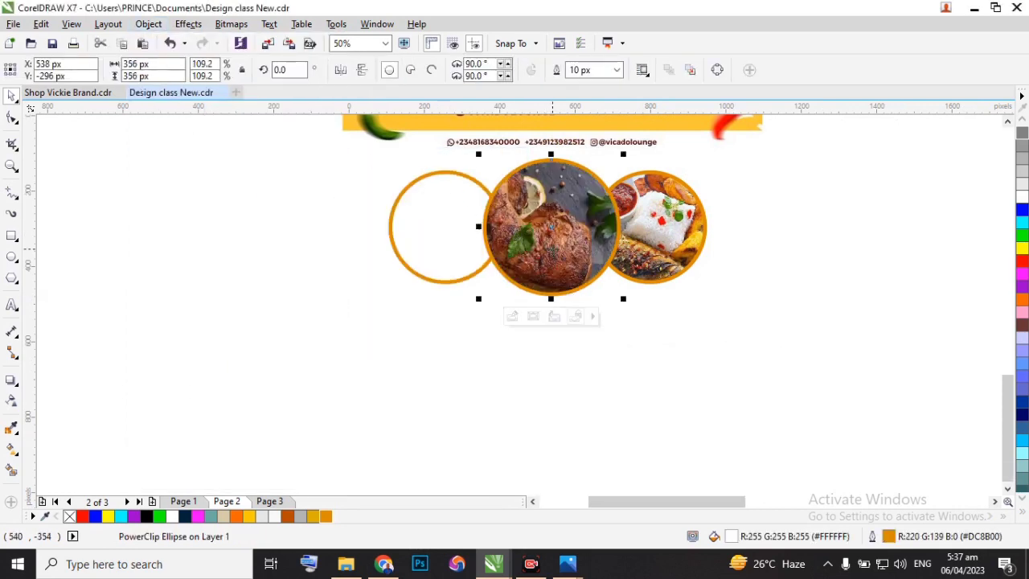
# Inside the middle circle's PowerClip, scale the chicken photo to about 569 by 380 px, centre the chicken legs in the frame, and finish editing.
pyautogui.doubleClick(553, 250)
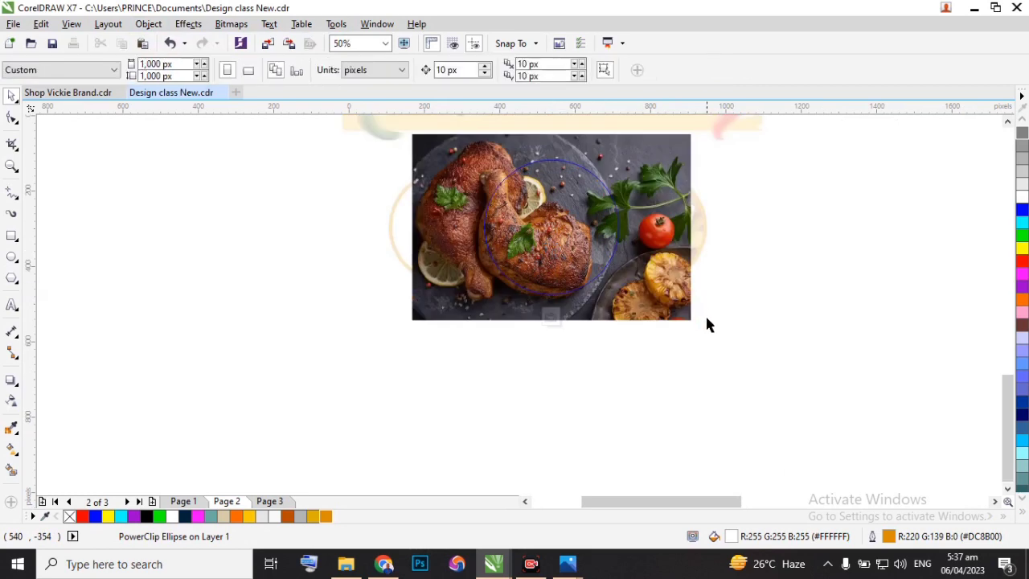
pyautogui.click(675, 318)
pyautogui.moveTo(695, 324); pyautogui.dragTo(676, 307)
pyautogui.moveTo(637, 193); pyautogui.dragTo(671, 193)
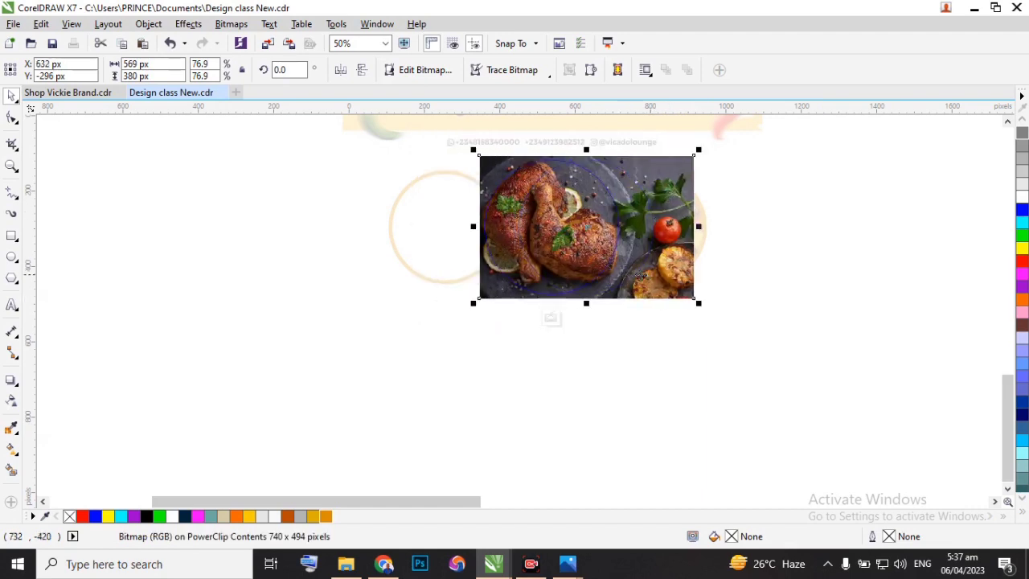
pyautogui.click(554, 316)
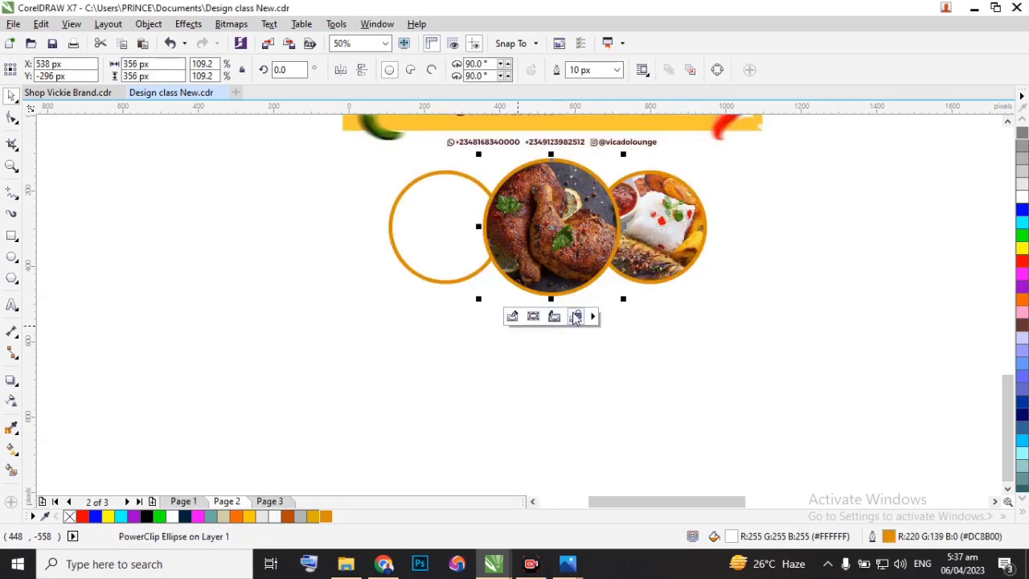
pyautogui.click(531, 363)
# Move the fried chicken and chips photo from above the design notes to the empty area below them.
pyautogui.scroll(-1, 542, 362)
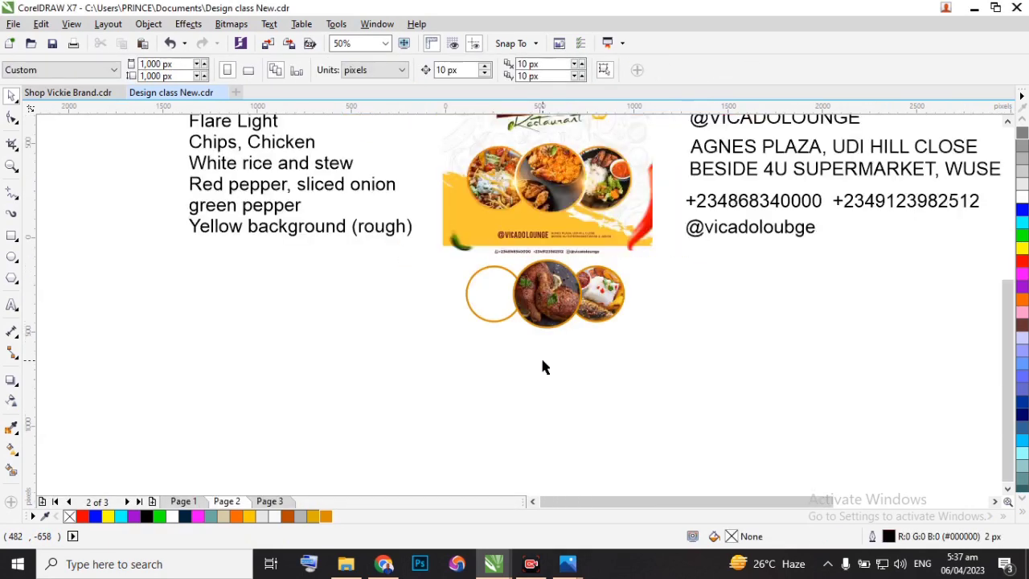
pyautogui.scroll(-1, 542, 293)
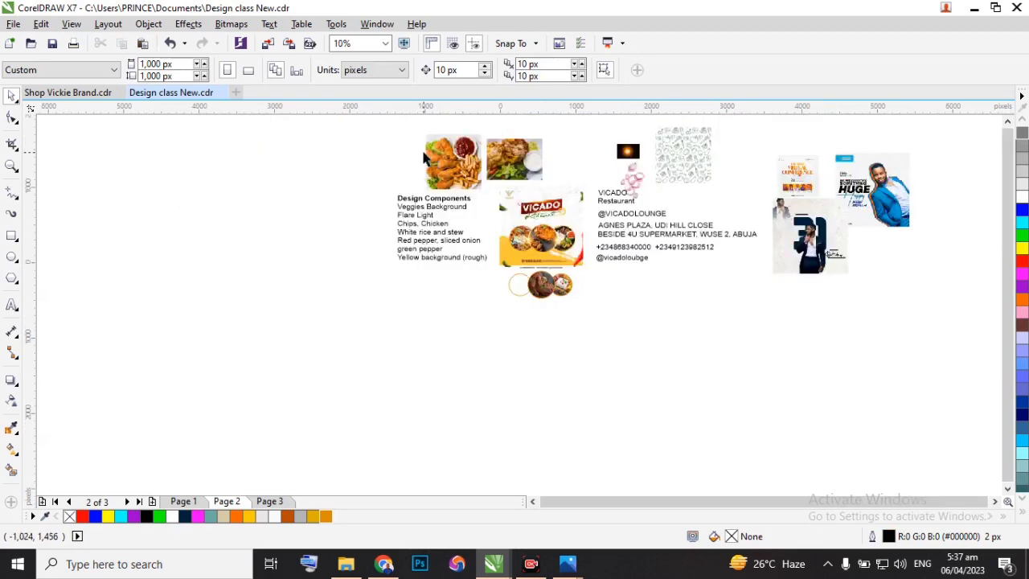
pyautogui.scroll(1, 435, 161)
pyautogui.scroll(-1, 448, 161)
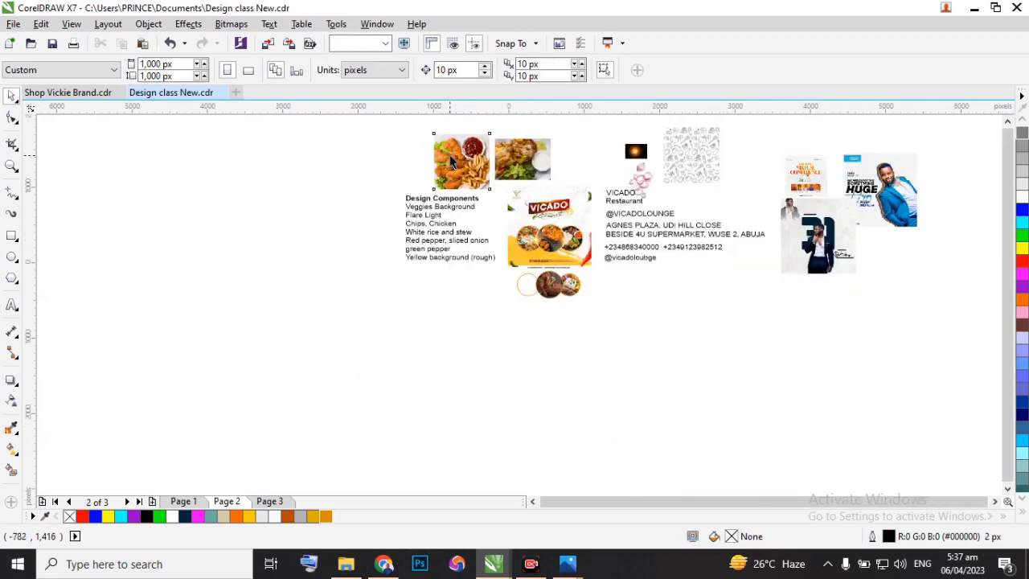
pyautogui.click(451, 155)
pyautogui.moveTo(461, 158); pyautogui.dragTo(468, 348)
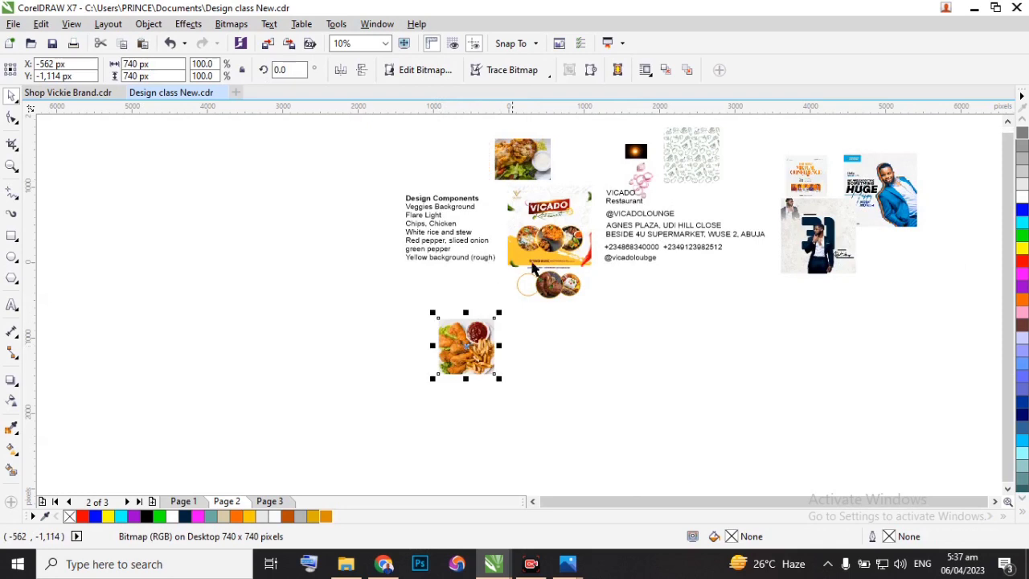
# Move the cheesy dish and salad photo from above the flyer to beside the fried chicken photo, leaving a small gap between them.
pyautogui.scroll(1, 526, 234)
pyautogui.scroll(1, 526, 234)
pyautogui.scroll(-2, 529, 203)
pyautogui.moveTo(525, 142); pyautogui.dragTo(515, 325)
pyautogui.scroll(3, 508, 278)
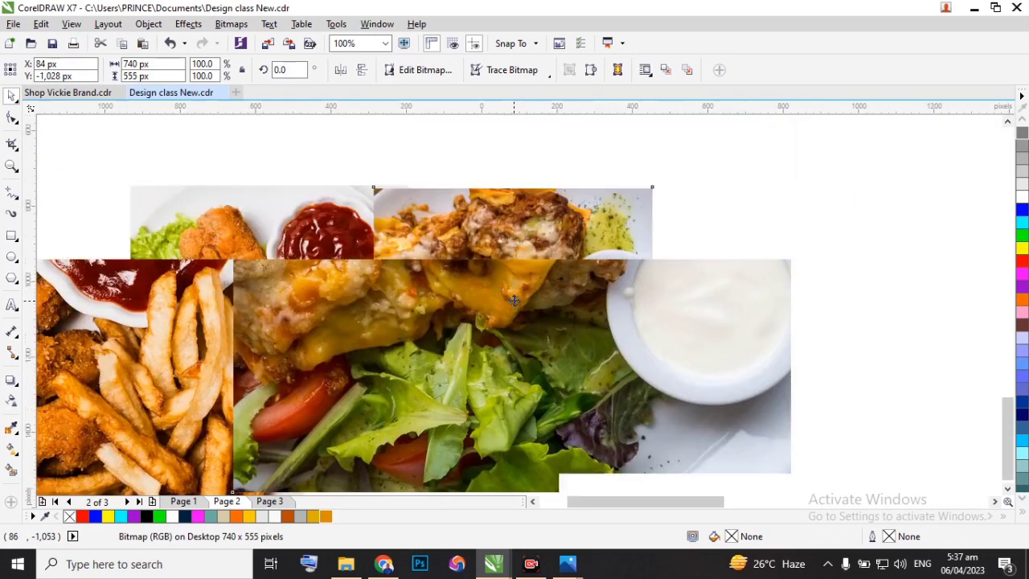
pyautogui.scroll(-1, 508, 278)
pyautogui.scroll(1, 508, 278)
pyautogui.scroll(-1, 508, 278)
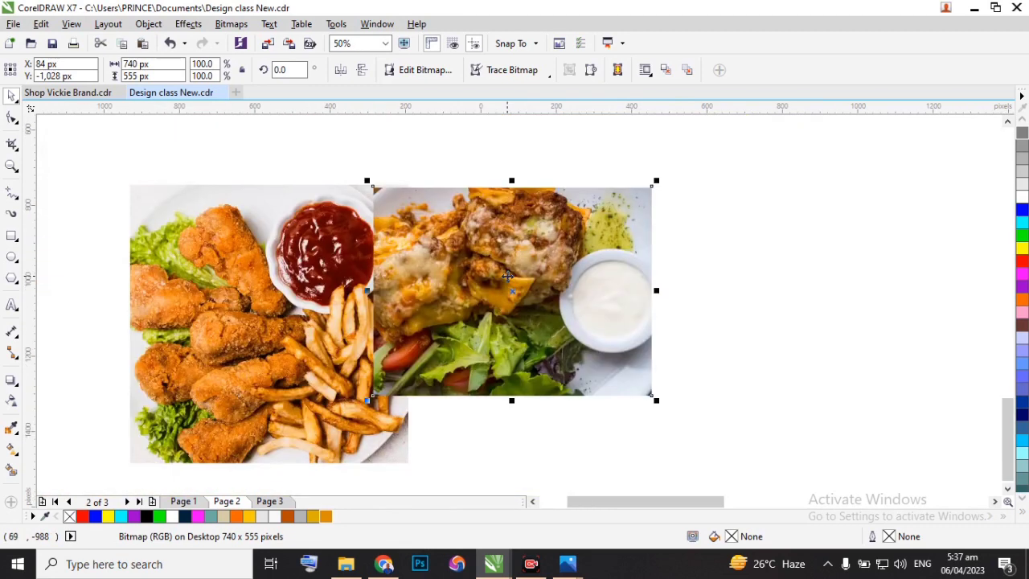
pyautogui.moveTo(538, 289); pyautogui.dragTo(560, 291)
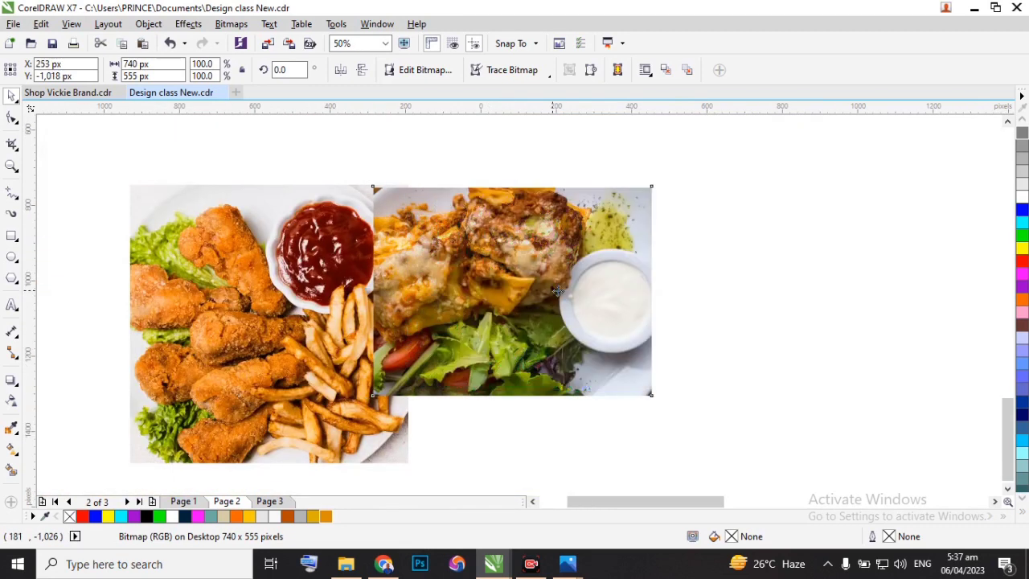
pyautogui.scroll(-1, 540, 287)
pyautogui.scroll(1, 498, 291)
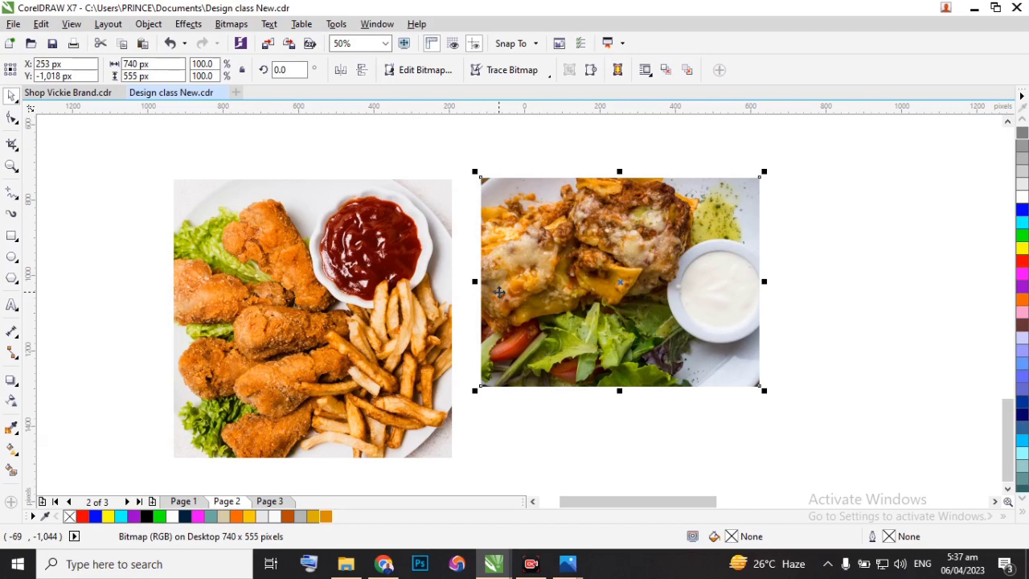
pyautogui.click(821, 299)
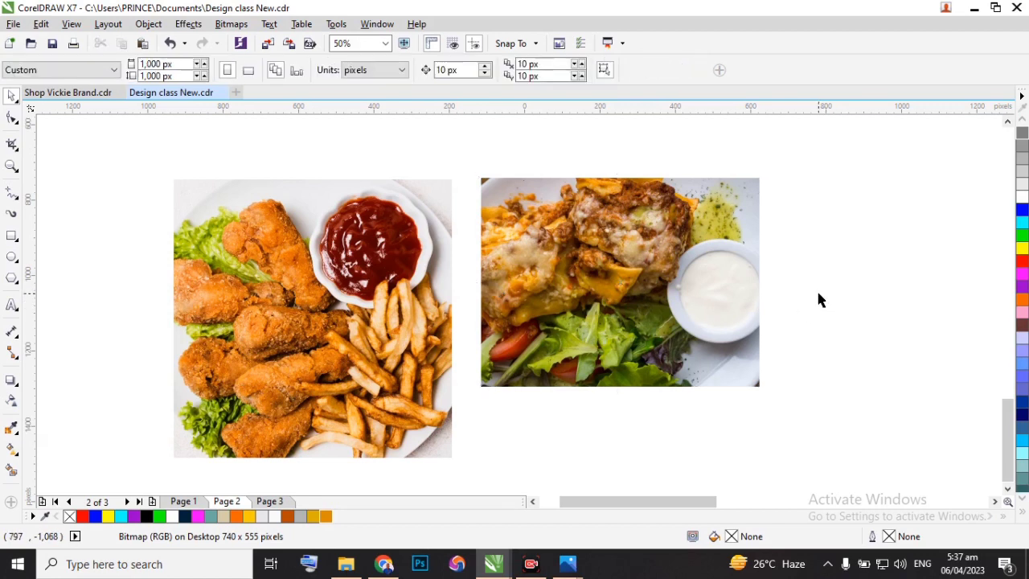
# PowerClip the cheesy dish and salad photo inside the empty left circle.
pyautogui.scroll(-2, 563, 311)
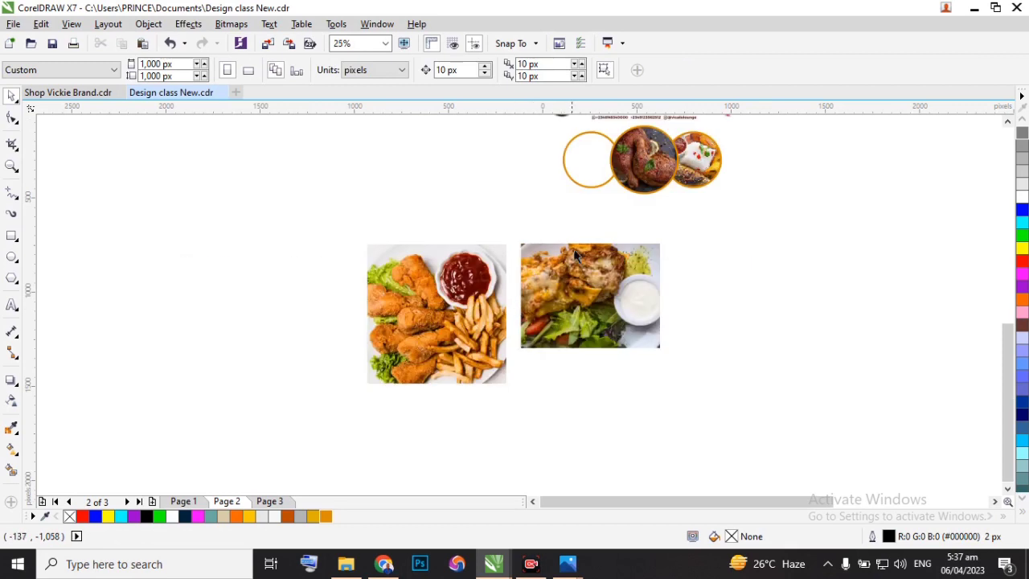
pyautogui.scroll(1, 569, 250)
pyautogui.scroll(-1, 549, 269)
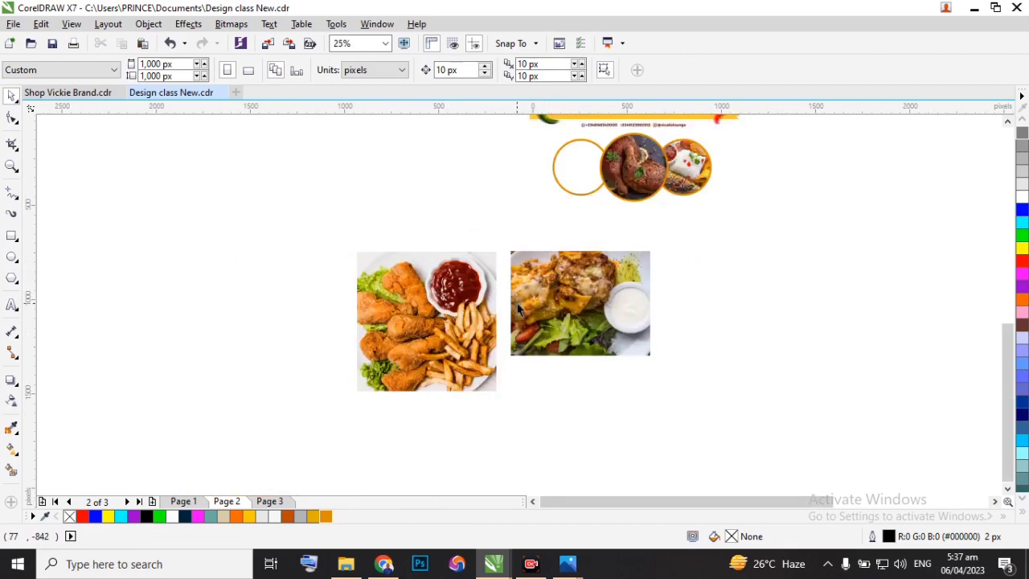
pyautogui.scroll(1, 537, 306)
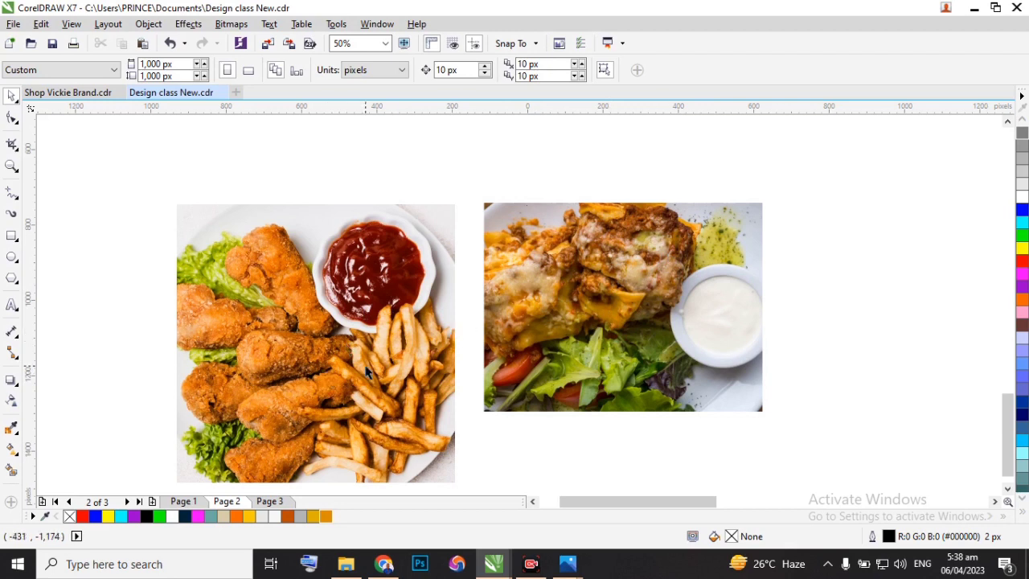
pyautogui.scroll(-1, 572, 322)
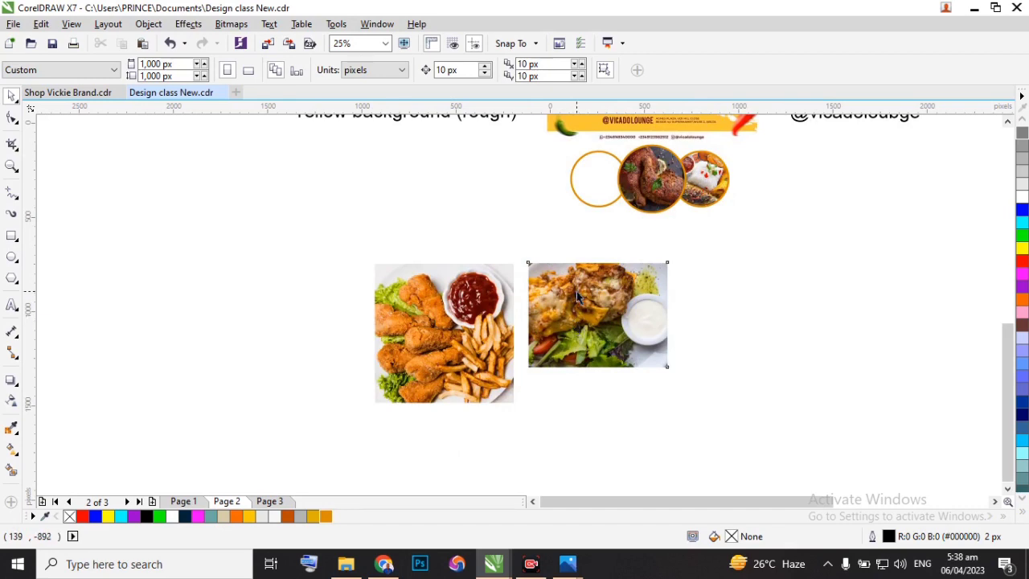
pyautogui.click(577, 289)
pyautogui.scroll(1, 576, 289)
pyautogui.scroll(-1, 568, 290)
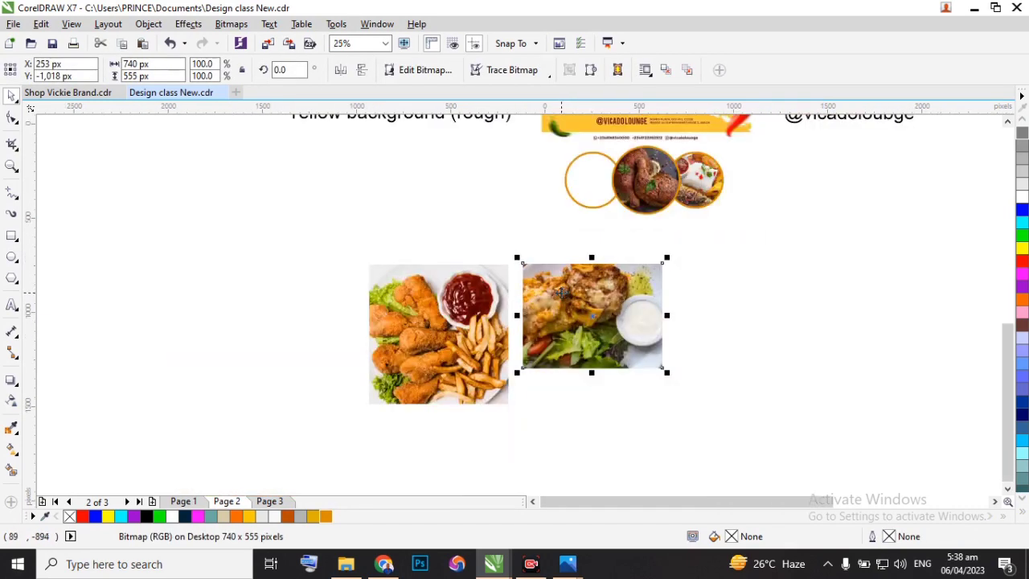
pyautogui.click(148, 23)
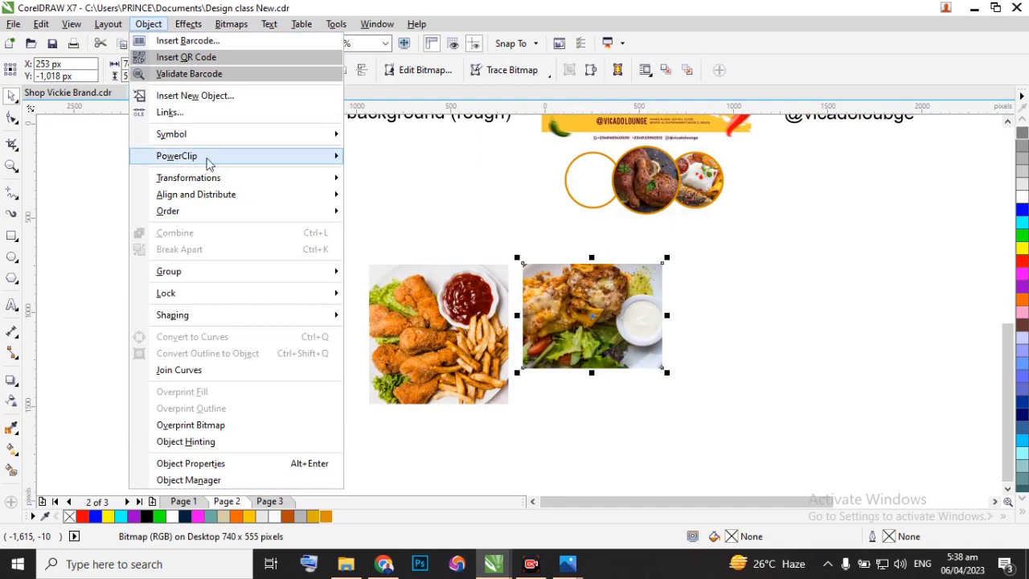
pyautogui.moveTo(207, 158)
pyautogui.click(406, 157)
pyautogui.click(567, 173)
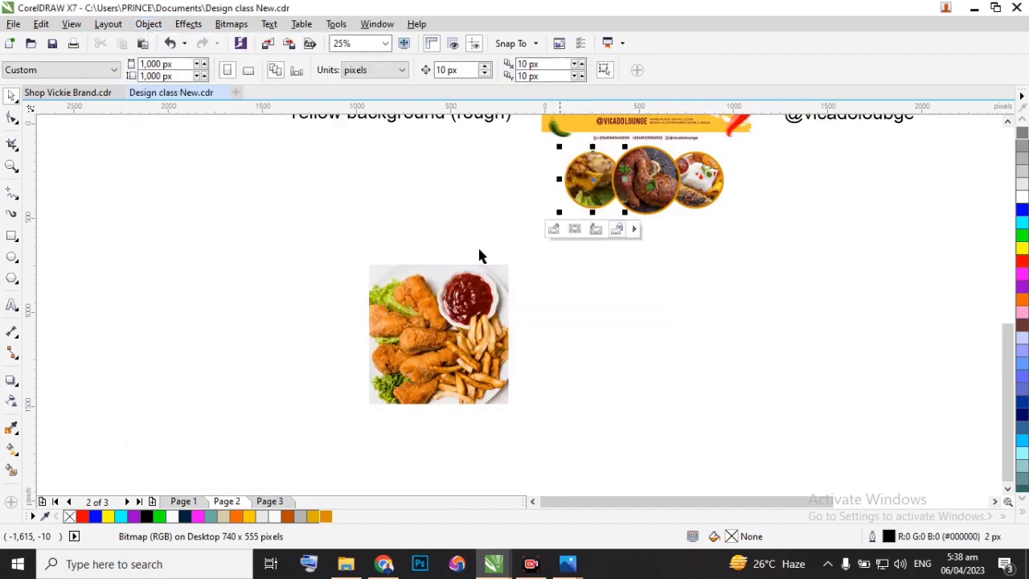
# Inside the left circle's PowerClip, scale the cheesy dish photo to about 407 by 306 px, position it over the frame, and finish editing.
pyautogui.scroll(1, 573, 180)
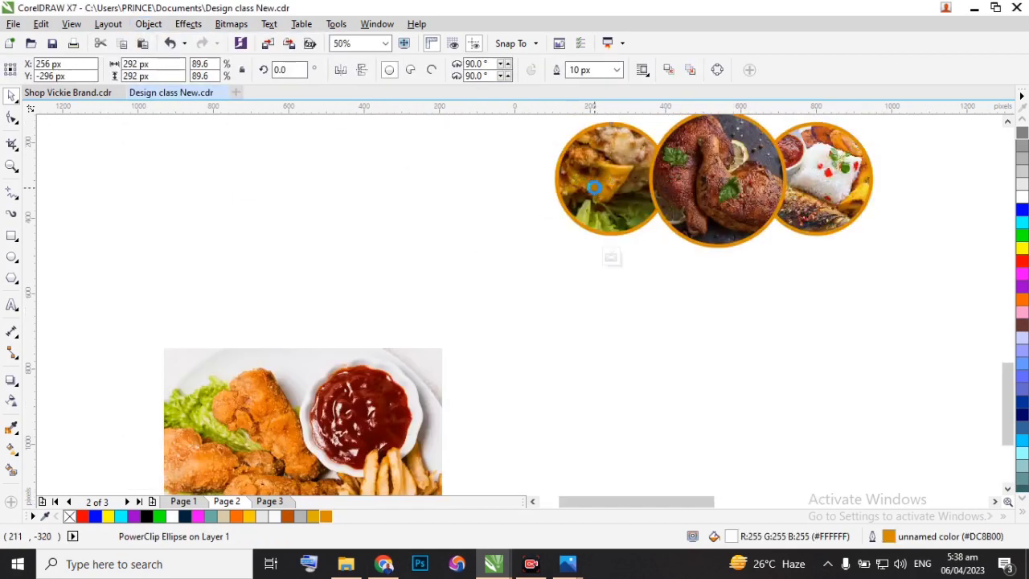
pyautogui.doubleClick(594, 187)
pyautogui.click(515, 241)
pyautogui.moveTo(472, 283); pyautogui.dragTo(545, 233)
pyautogui.scroll(-1, 701, 147)
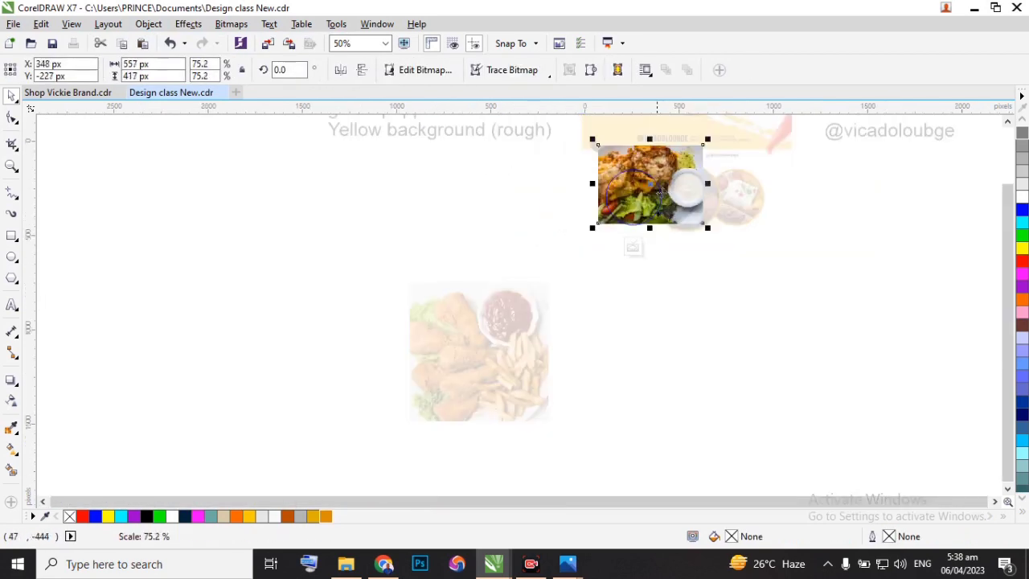
pyautogui.moveTo(701, 147); pyautogui.dragTo(674, 166)
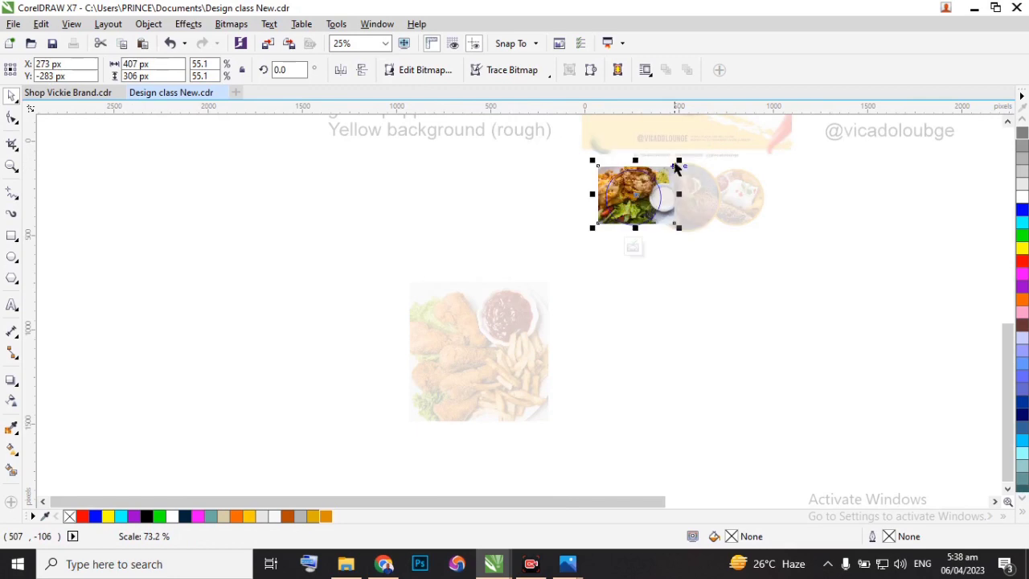
pyautogui.scroll(2, 661, 170)
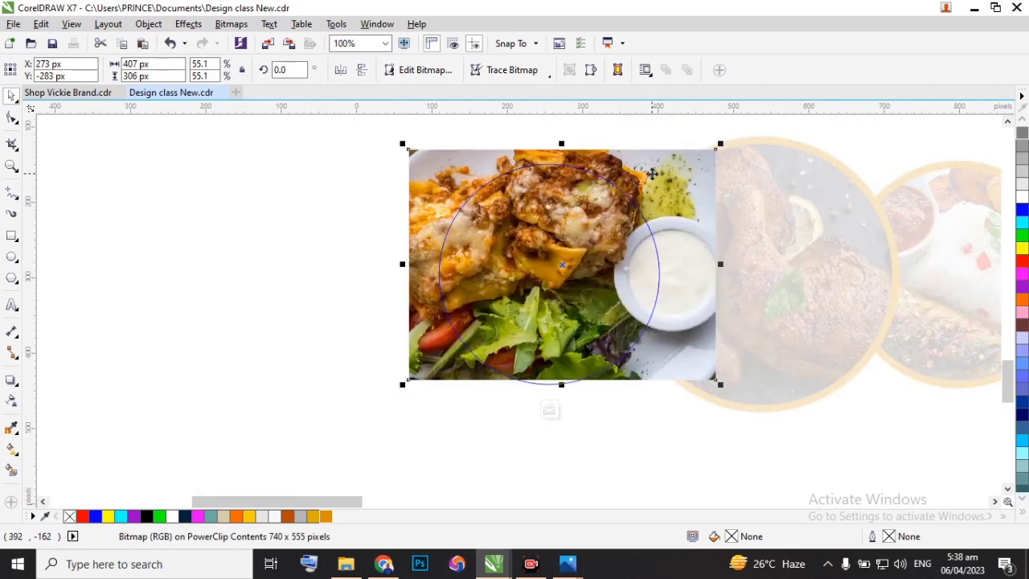
pyautogui.moveTo(652, 173); pyautogui.dragTo(654, 185)
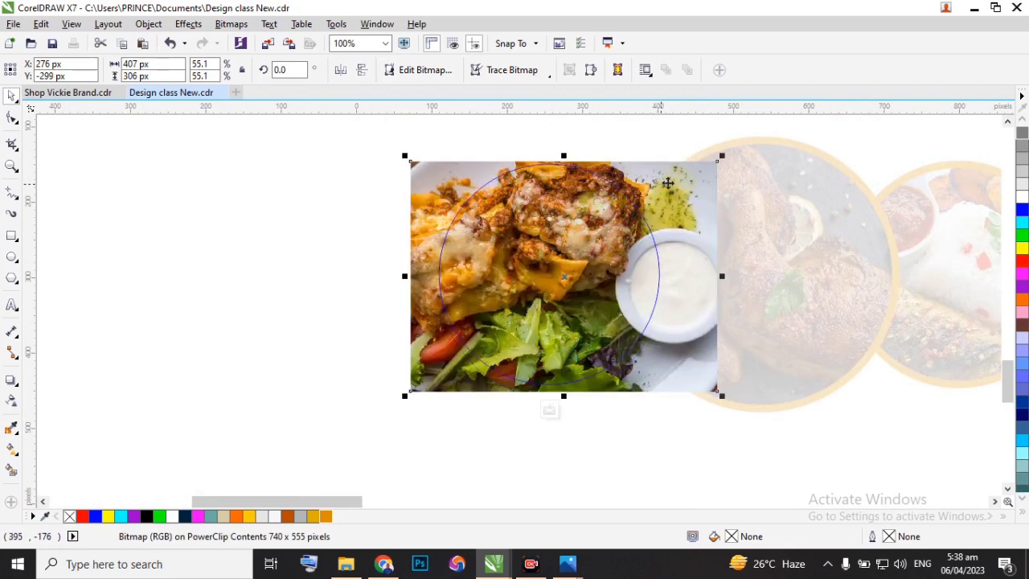
pyautogui.click(550, 409)
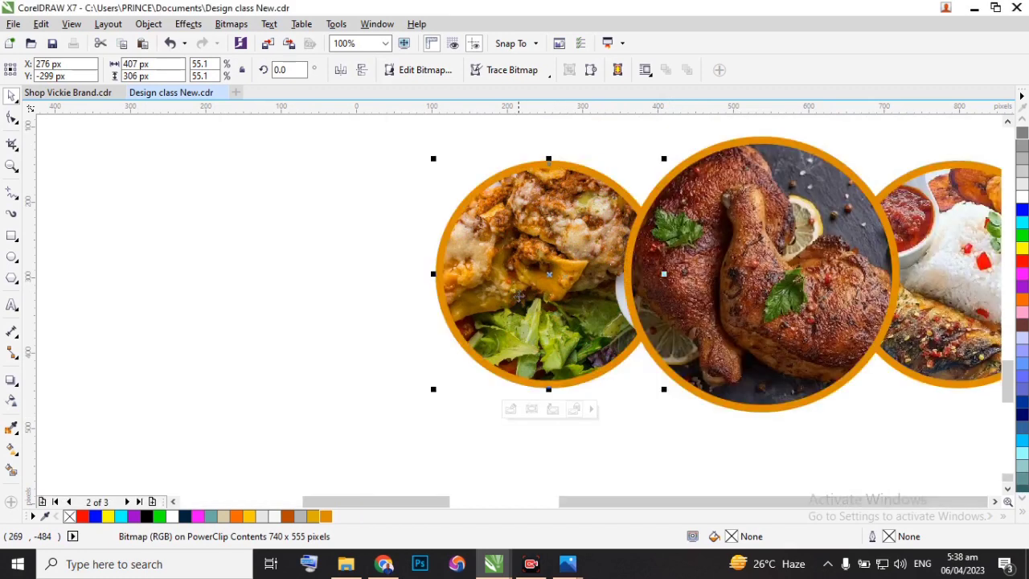
pyautogui.scroll(-2, 522, 328)
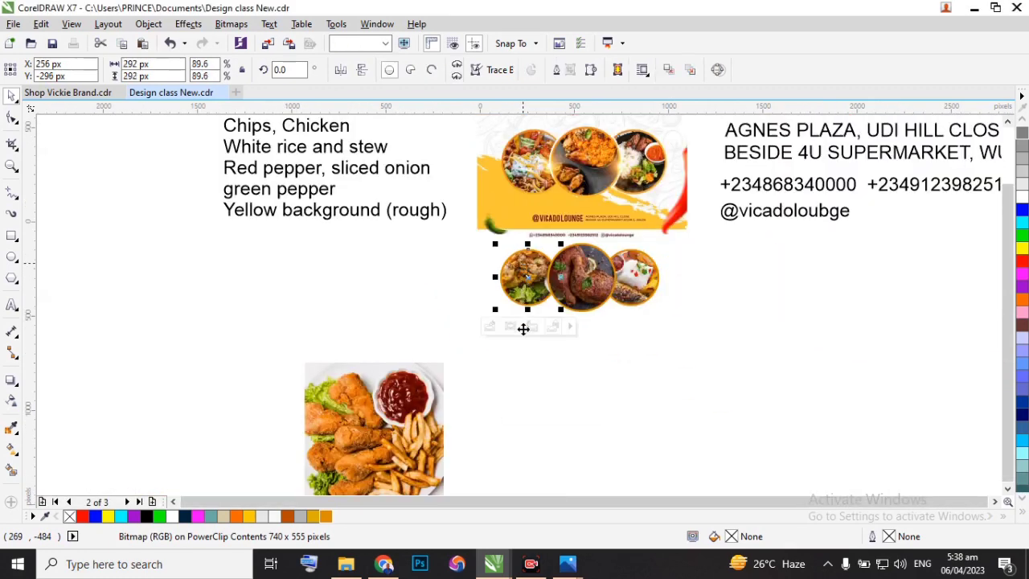
pyautogui.click(550, 374)
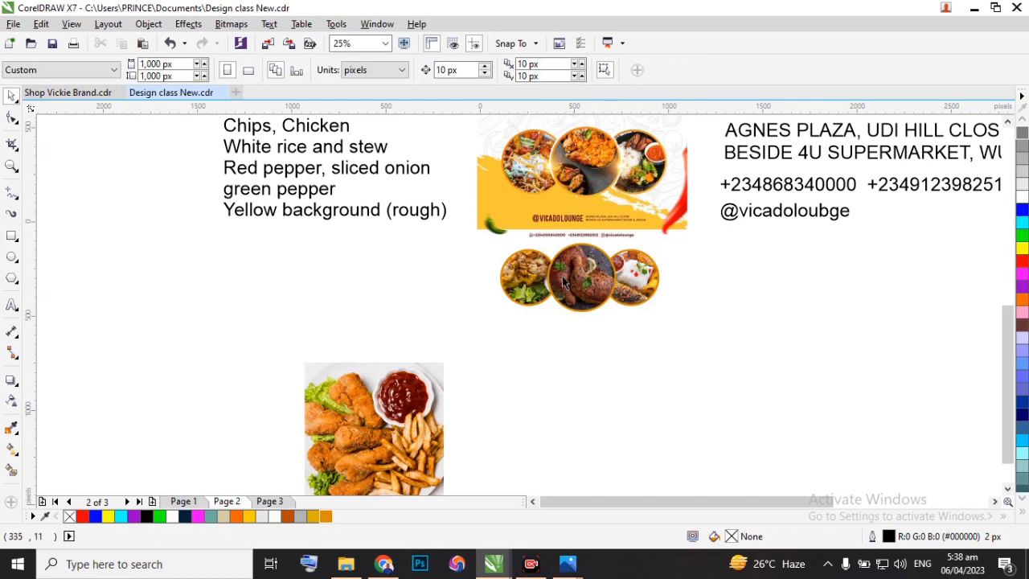
# Examine how the middle circle is separated from the side circles in the original flyer and compare it with the recreated ones.
pyautogui.moveTo(711, 349); pyautogui.dragTo(580, 355)
pyautogui.scroll(1, 584, 218)
pyautogui.scroll(-1, 575, 222)
pyautogui.scroll(-1, 567, 244)
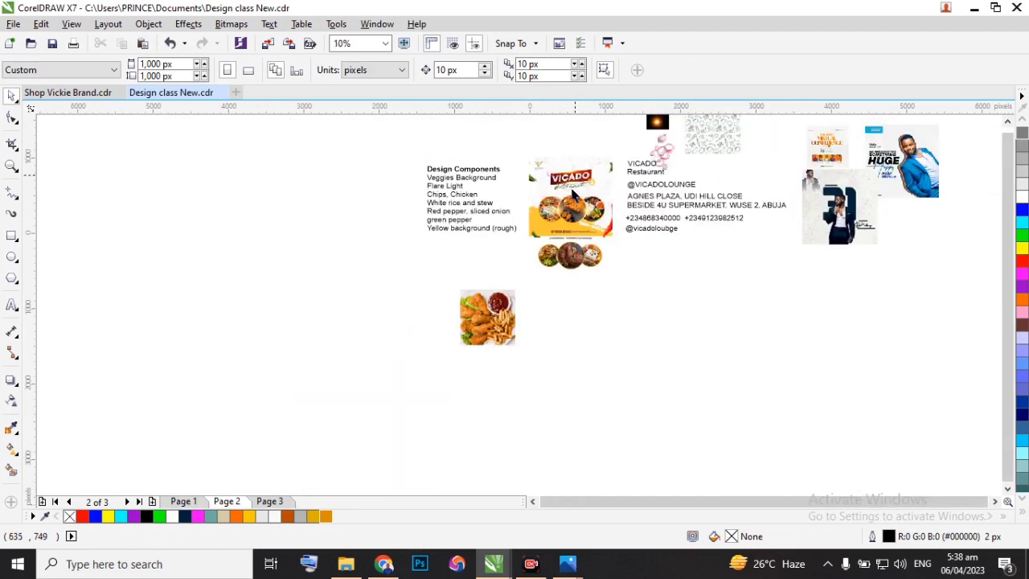
pyautogui.scroll(4, 468, 297)
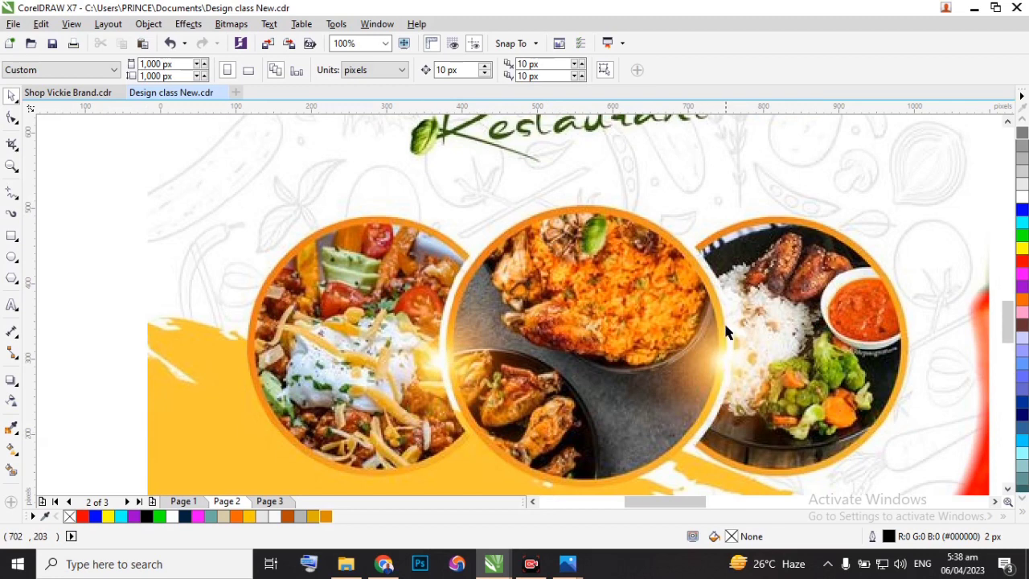
pyautogui.scroll(1, 440, 359)
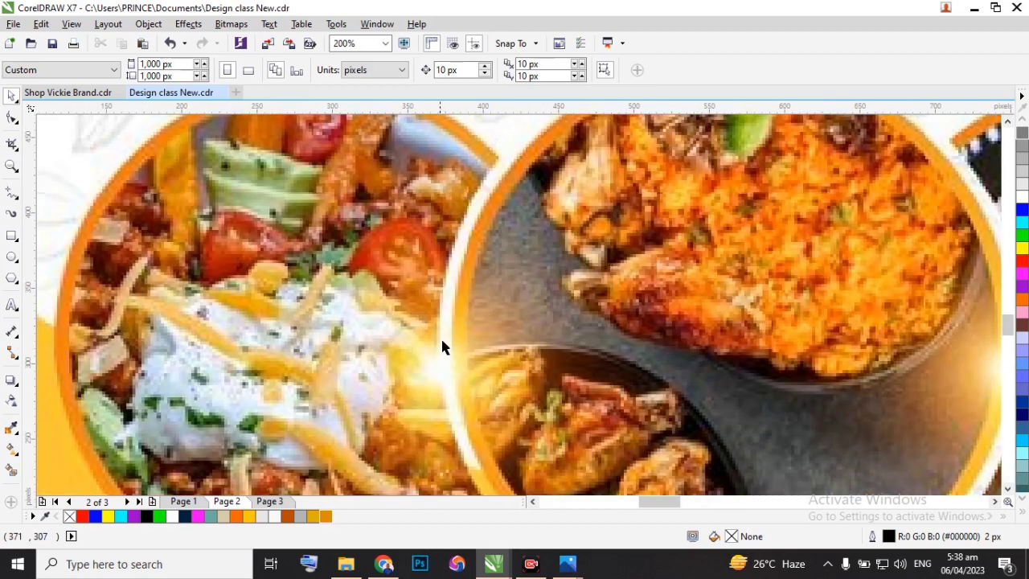
pyautogui.scroll(-1, 445, 393)
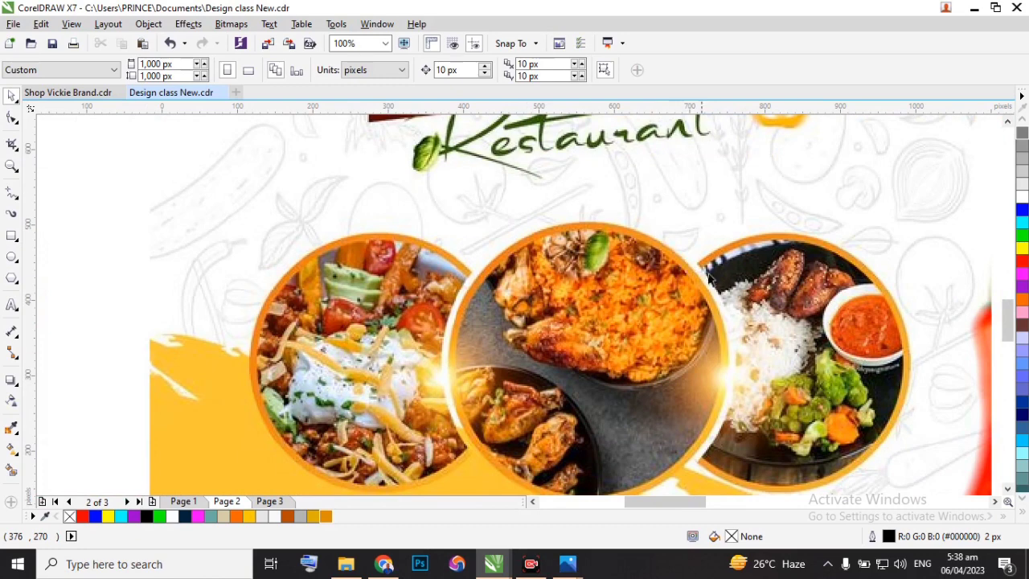
pyautogui.scroll(-1, 728, 300)
pyautogui.scroll(-1, 599, 336)
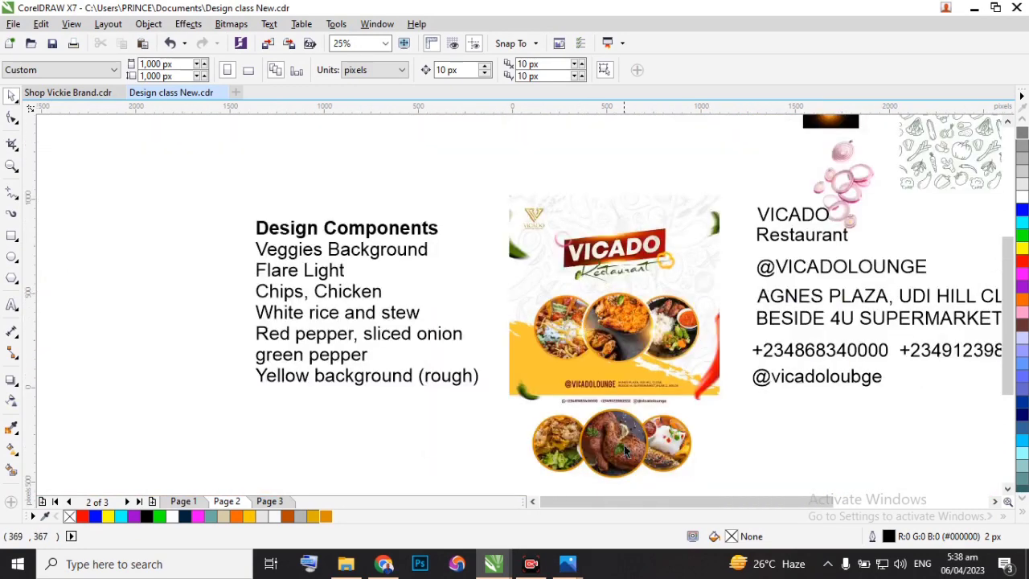
pyautogui.scroll(-1, 554, 354)
pyautogui.scroll(2, 566, 371)
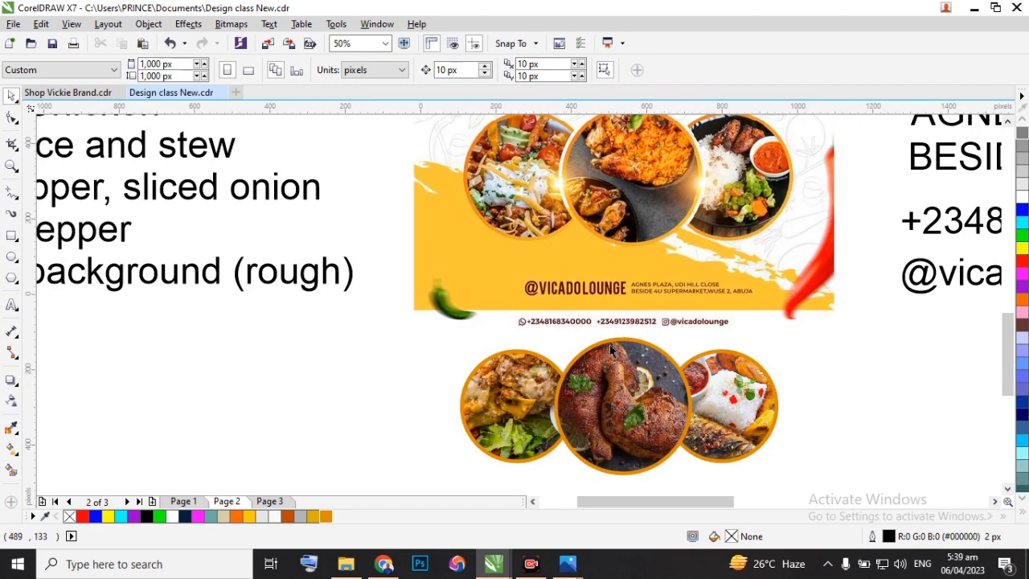
pyautogui.scroll(2, 568, 227)
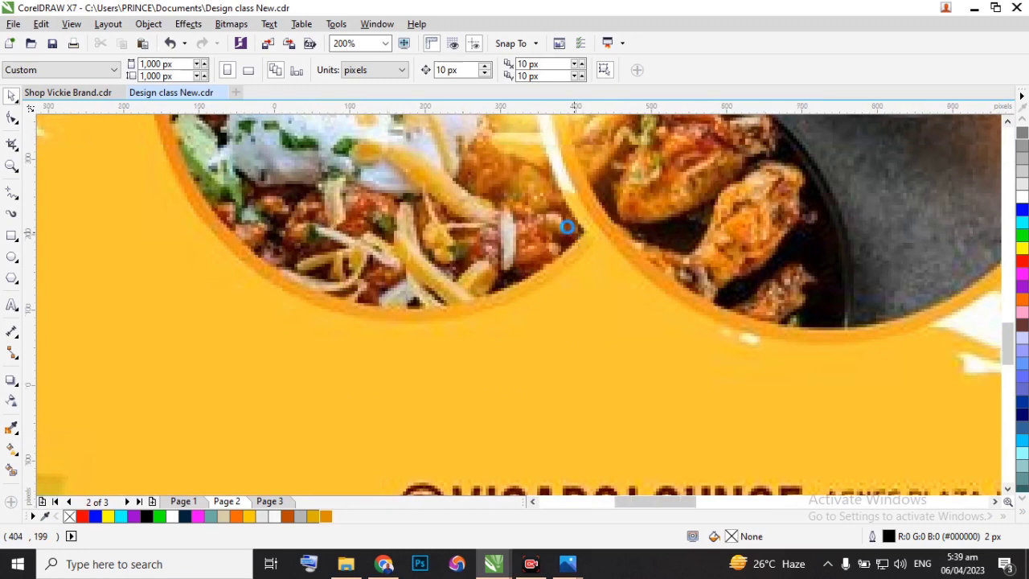
pyautogui.scroll(-2, 568, 228)
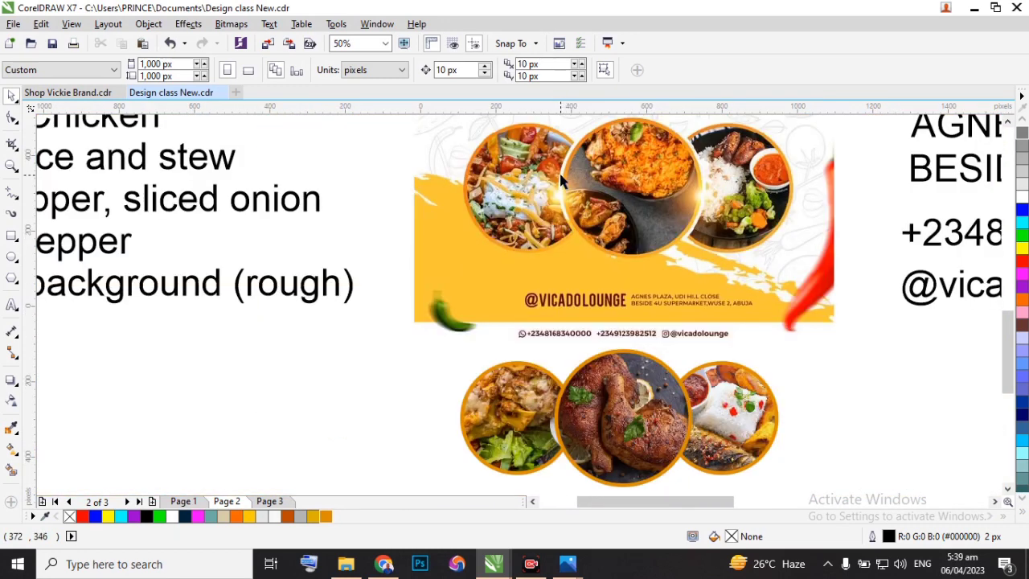
pyautogui.scroll(2, 580, 237)
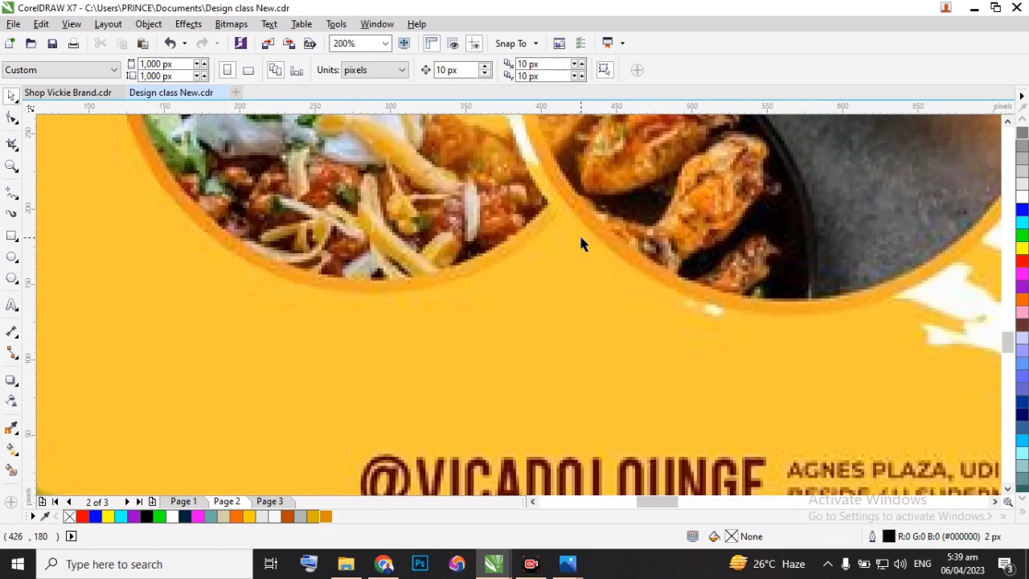
pyautogui.scroll(-3, 566, 217)
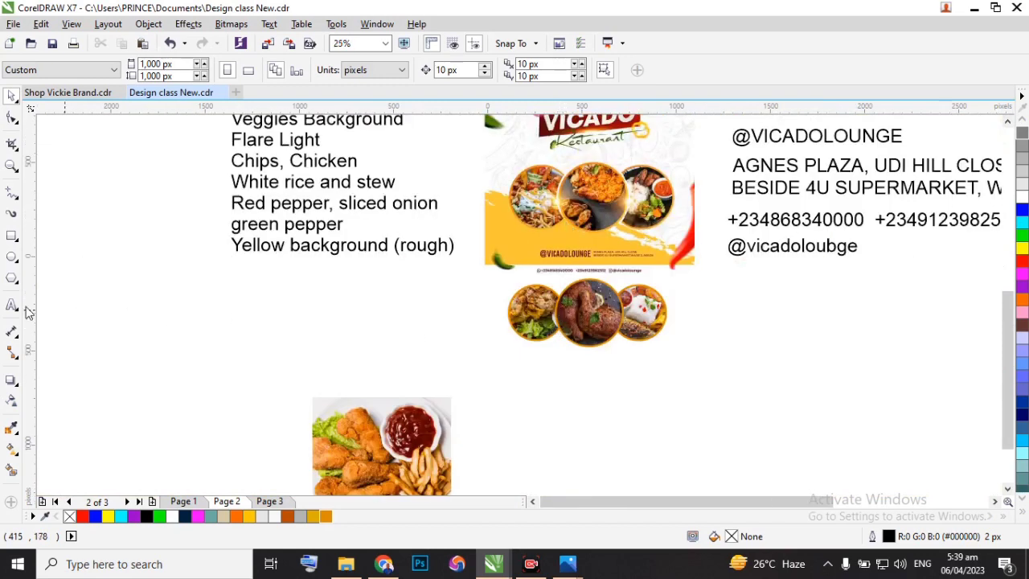
# Draw a circle below the middle chicken circle and set its size to 356 by 356 px to match that frame.
pyautogui.click(587, 300)
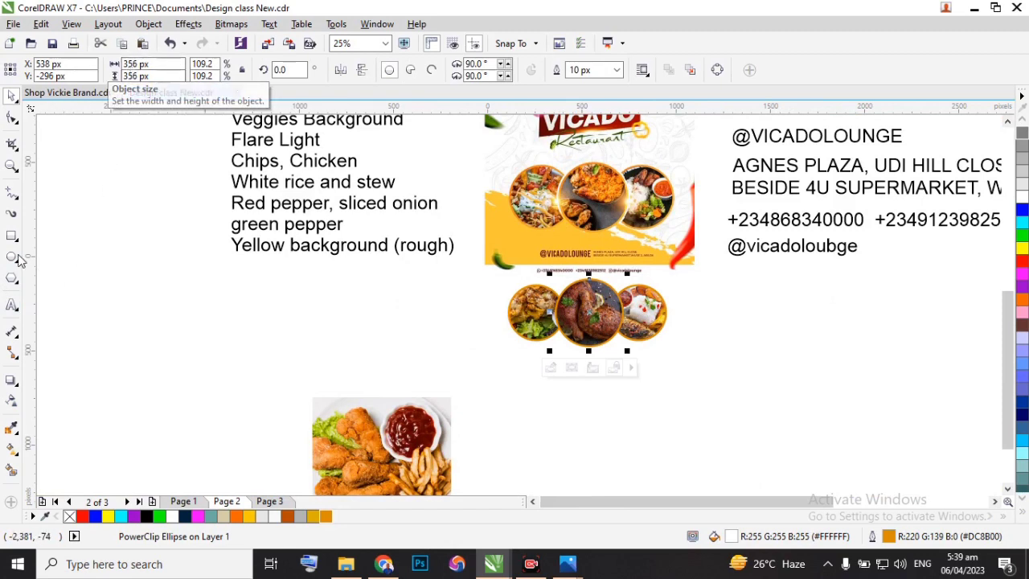
pyautogui.moveTo(551, 389)
pyautogui.mouseDown()
pyautogui.moveTo(602, 425)
pyautogui.moveTo(603, 440)
pyautogui.mouseUp()
pyautogui.doubleClick(130, 64)
pyautogui.write('356')
pyautogui.press('Tab')
pyautogui.write('356')
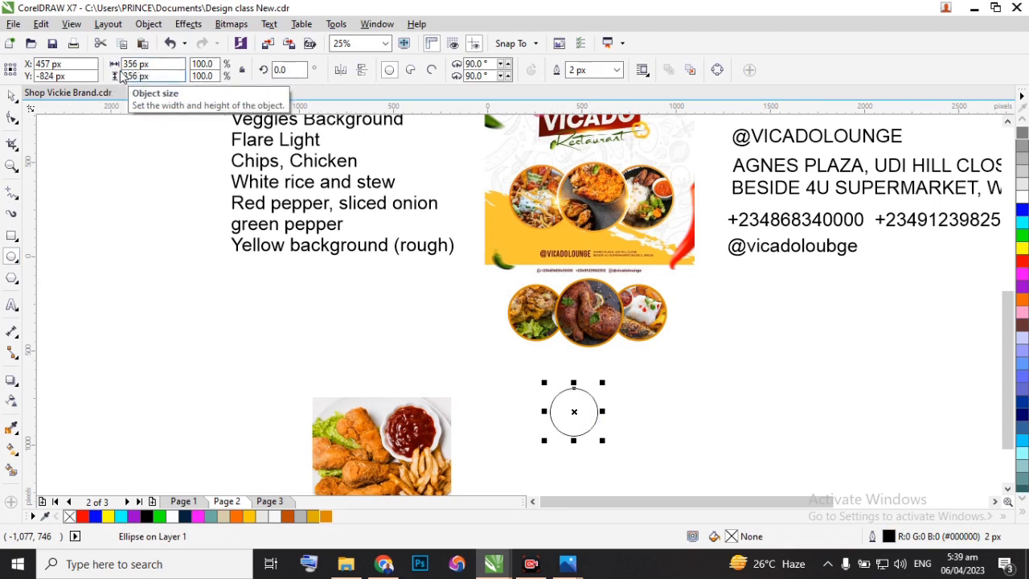
pyautogui.press('Return')
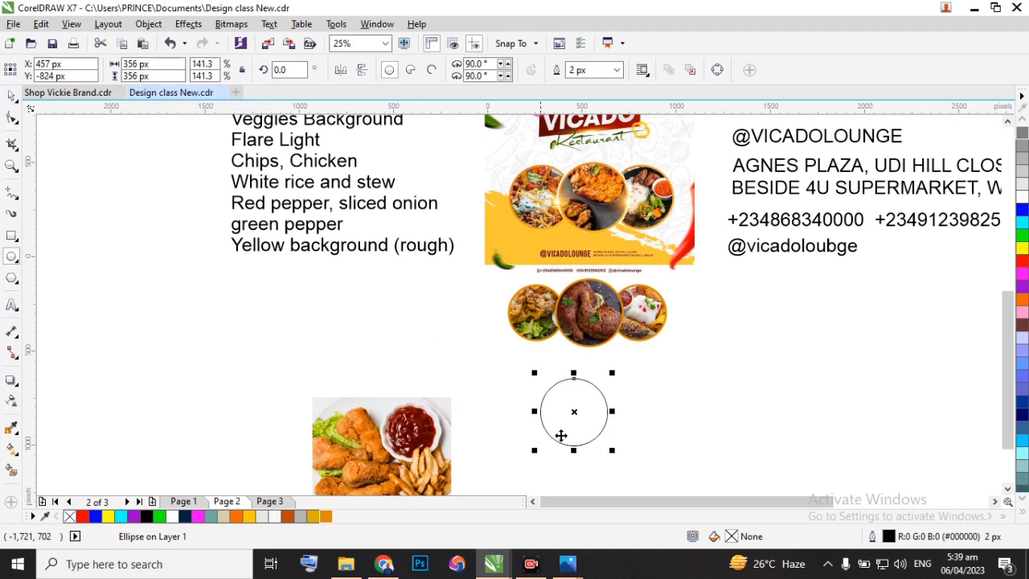
# Fill the new circle with white and place it exactly over the middle chicken circle.
pyautogui.click(1023, 200)
pyautogui.scroll(3, 591, 386)
pyautogui.moveTo(559, 435); pyautogui.dragTo(590, 234)
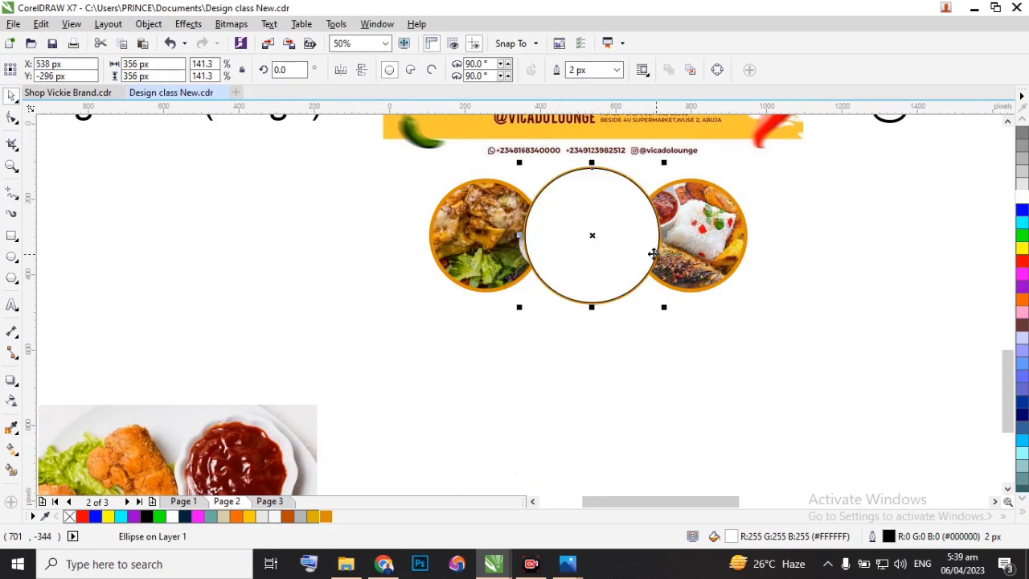
# Remove the white circle's outline and enlarge it from its centre to about 380 by 380 px.
pyautogui.scroll(2, 651, 257)
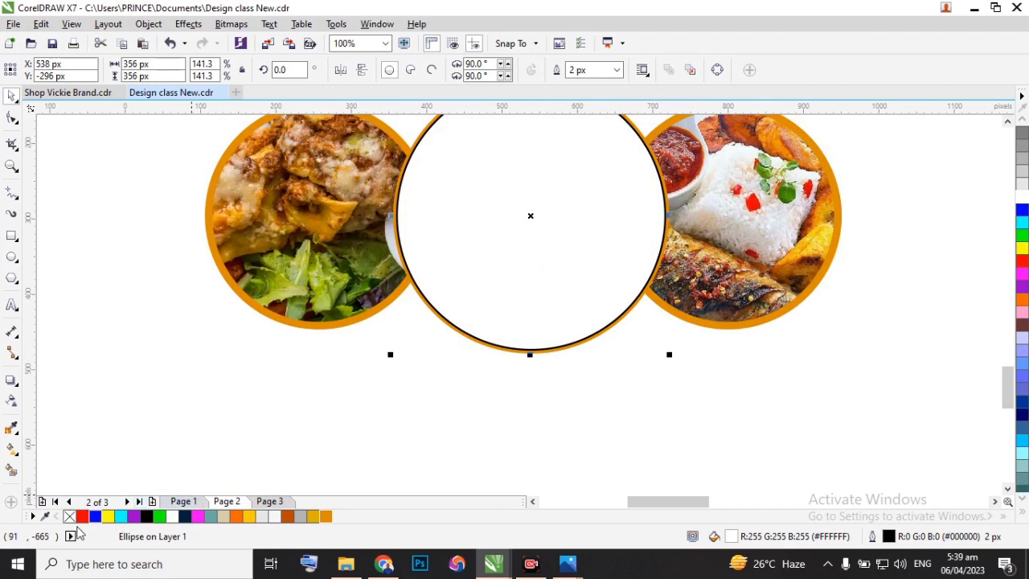
pyautogui.rightClick(71, 519)
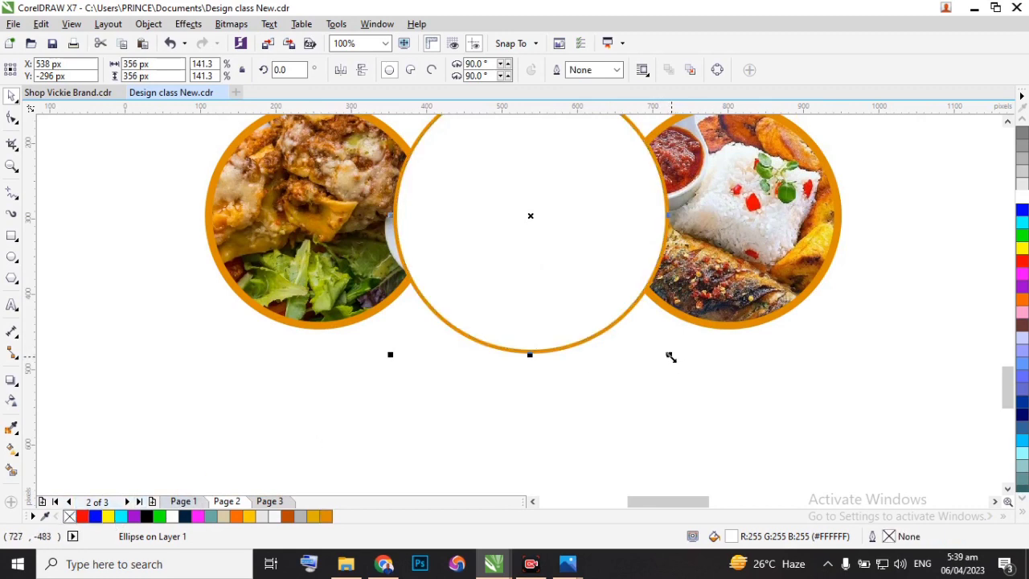
pyautogui.moveTo(671, 357); pyautogui.dragTo(684, 367)
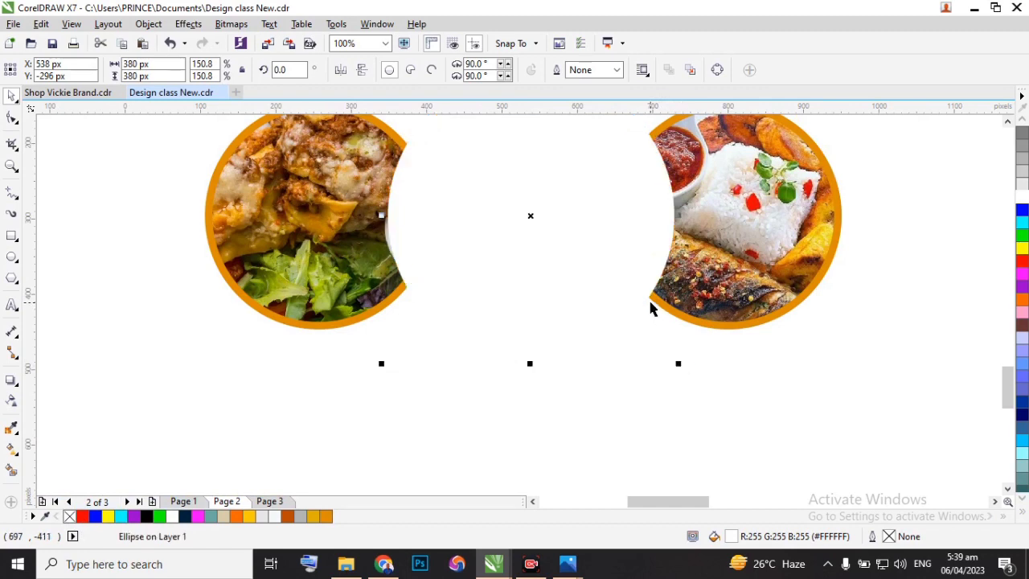
# Move the white circle back one level so it sits behind the middle chicken circle as a white ring.
pyautogui.rightClick(556, 203)
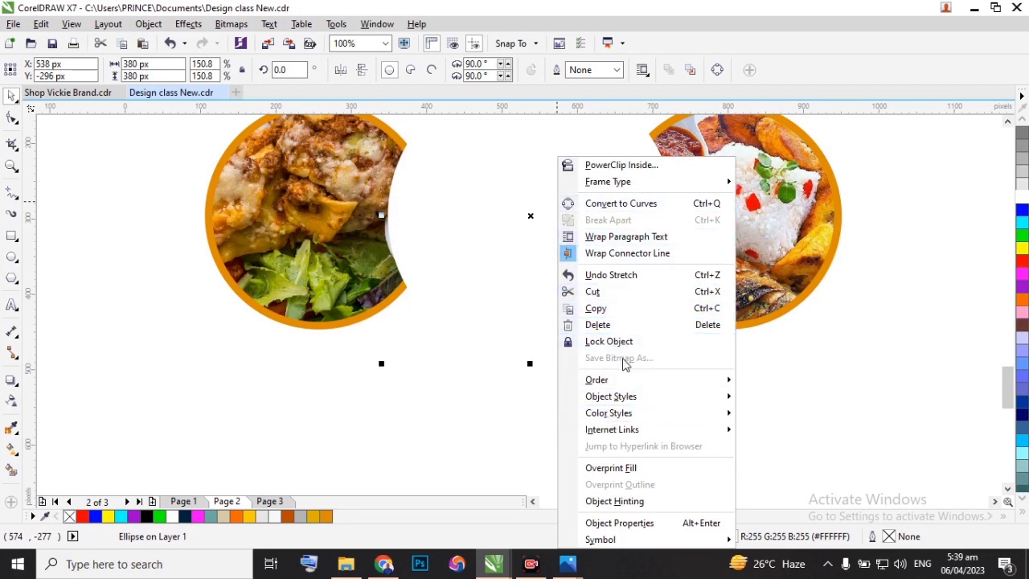
pyautogui.moveTo(706, 383)
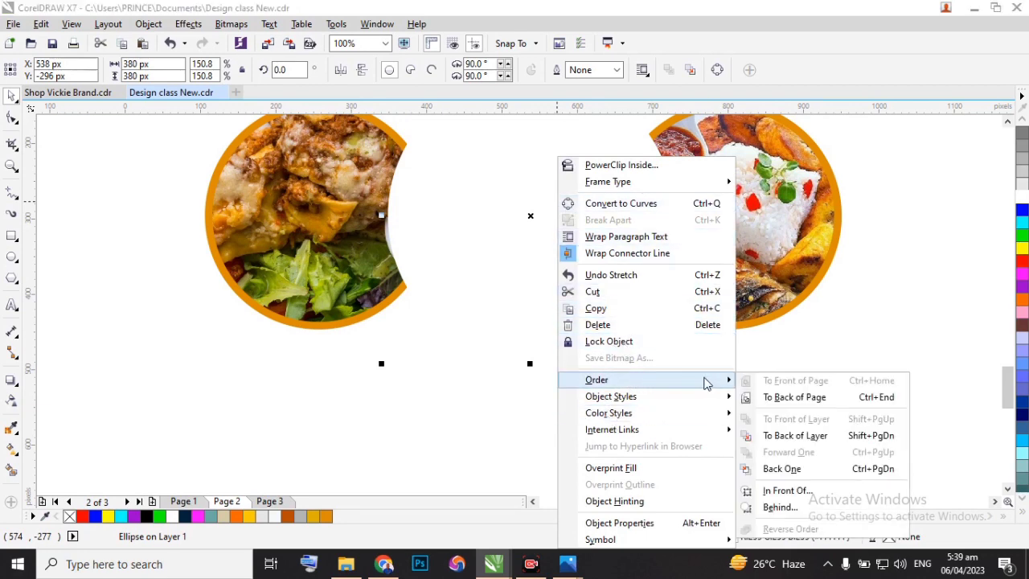
pyautogui.click(781, 469)
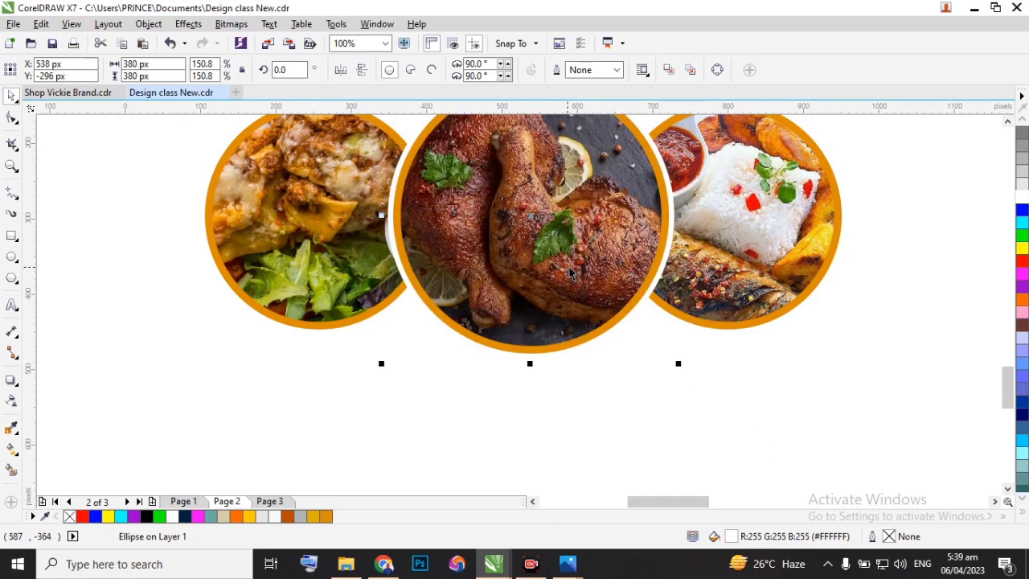
pyautogui.scroll(-1, 575, 274)
pyautogui.scroll(1, 572, 276)
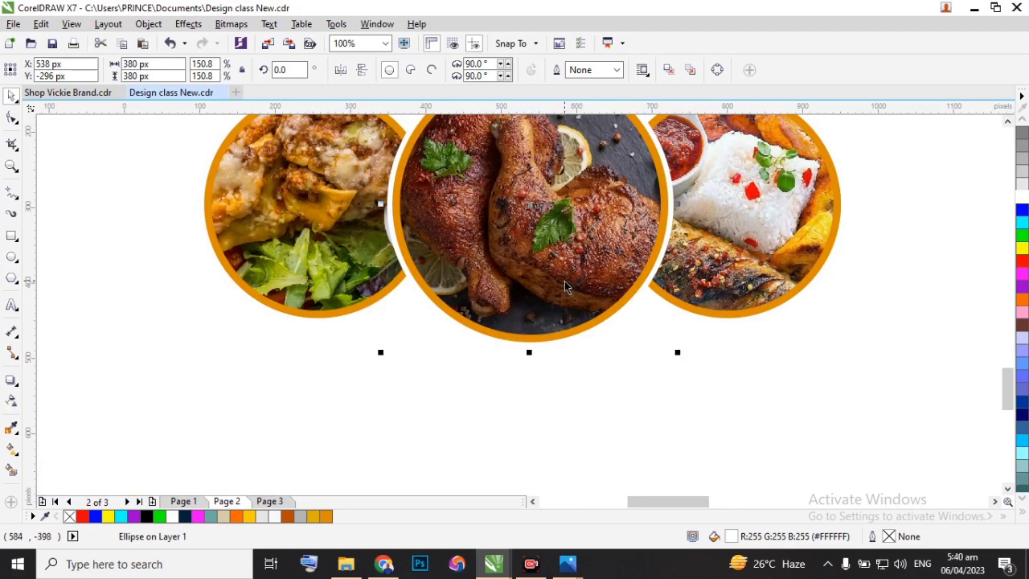
pyautogui.scroll(-1, 565, 281)
pyautogui.scroll(1, 565, 273)
# Compare the recreated overlapping food circles and their white ring with the circles in the original flyer.
pyautogui.click(720, 239)
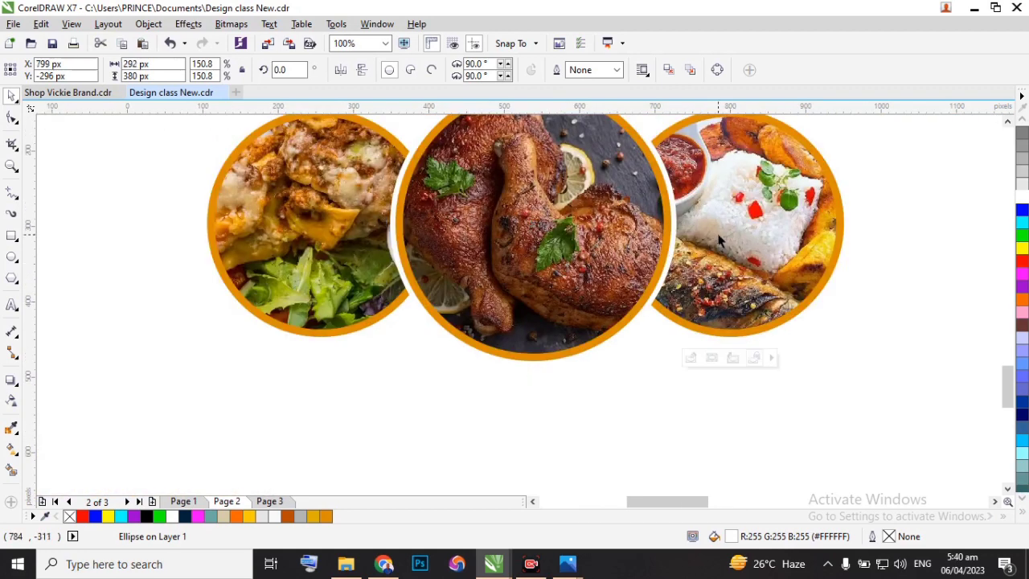
pyautogui.click(719, 236)
pyautogui.scroll(-1, 607, 239)
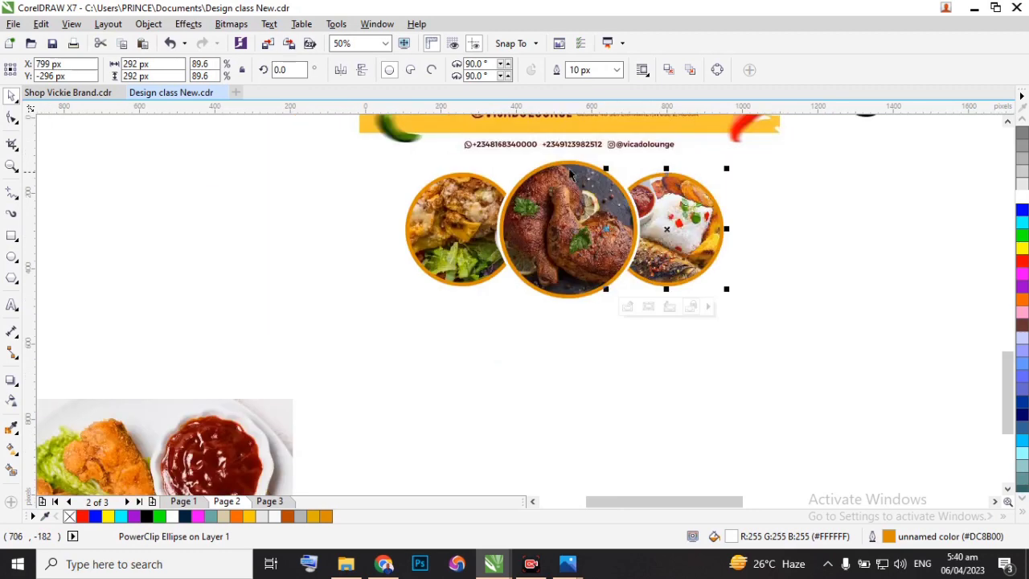
pyautogui.click(503, 218)
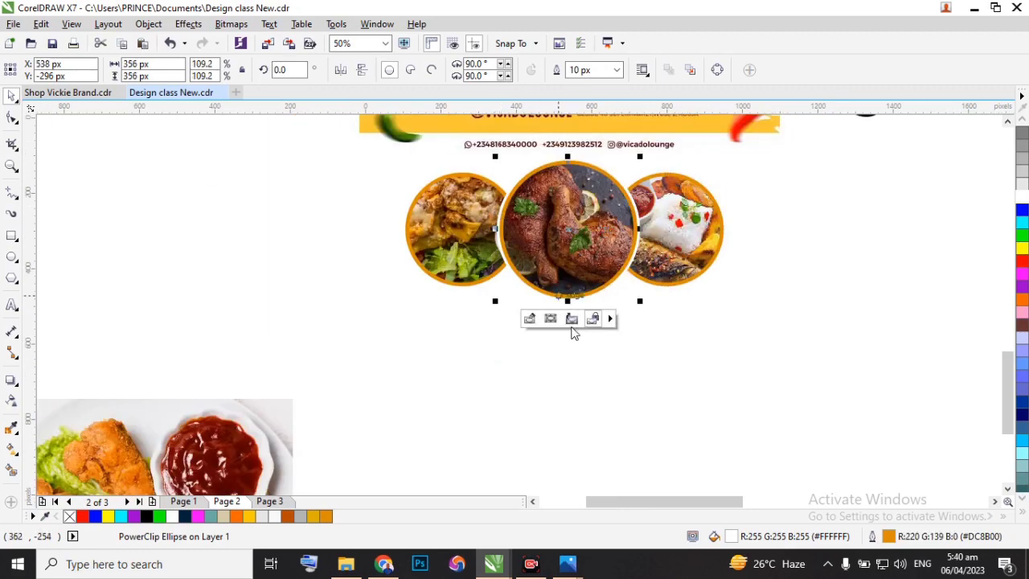
pyautogui.scroll(1, 573, 254)
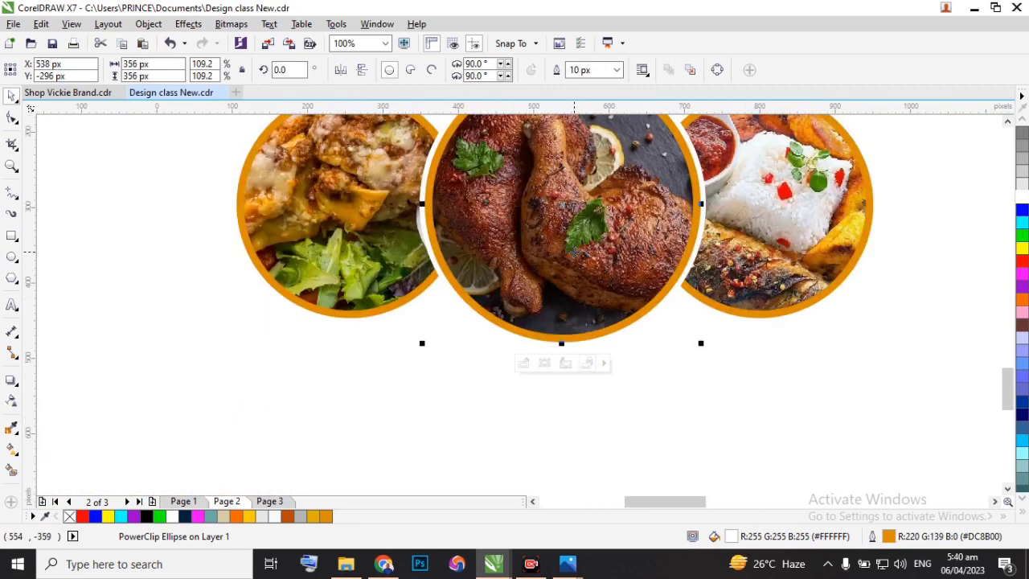
pyautogui.scroll(-2, 581, 268)
pyautogui.scroll(1, 587, 151)
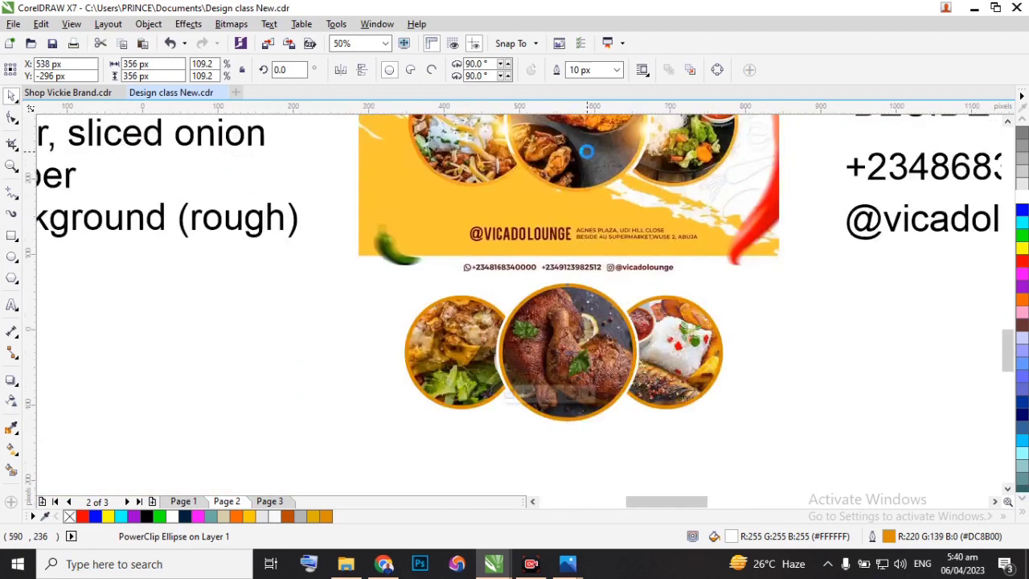
pyautogui.scroll(1, 587, 151)
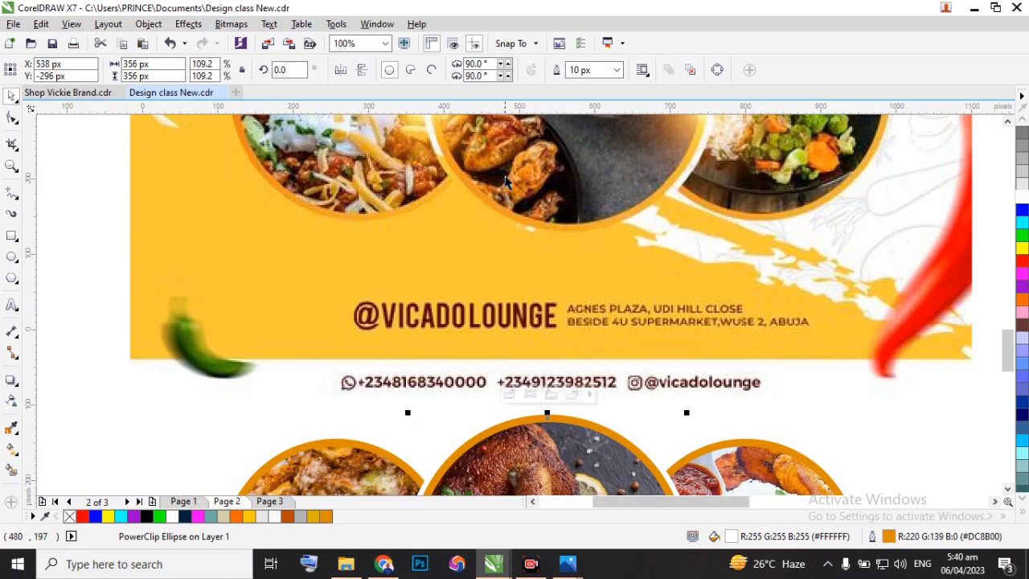
# Undo the white circle's last order change so it lies in front of the middle chicken circle.
pyautogui.scroll(-1, 505, 176)
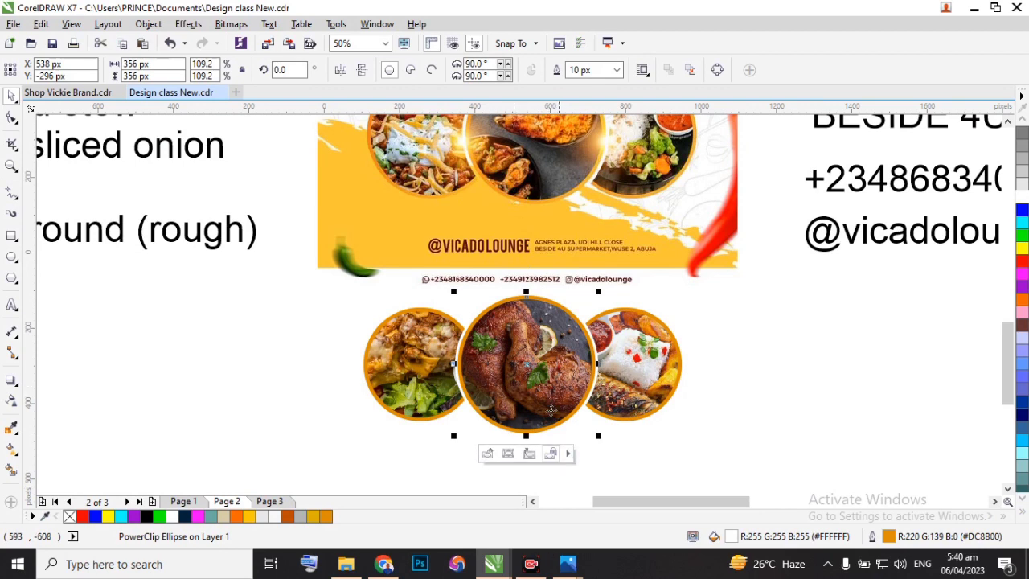
pyautogui.scroll(1, 531, 366)
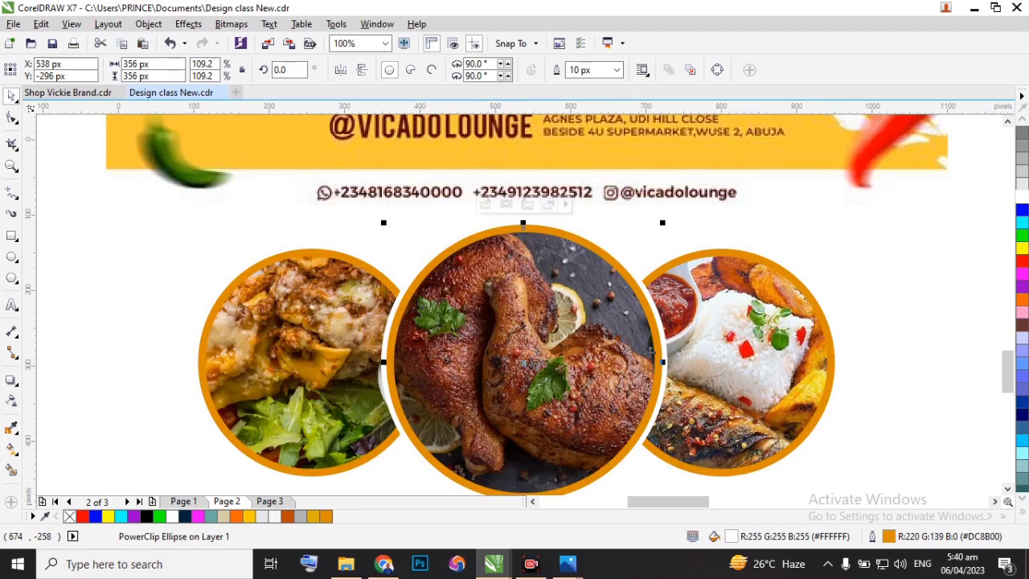
pyautogui.hotkey('ctrl', 'z')
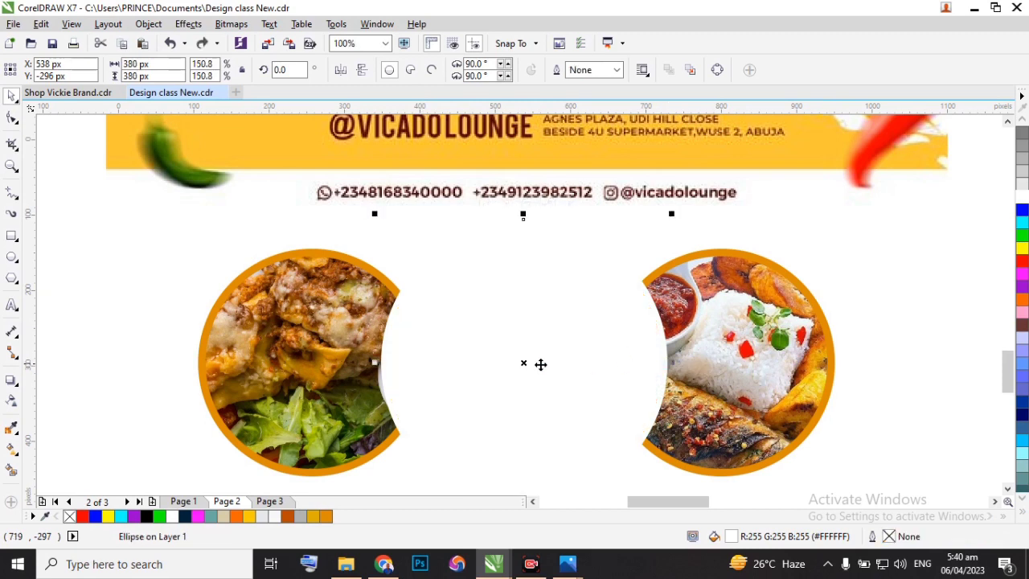
# Try a downward linear transparency across the lower part of the white circle and undo it.
pyautogui.click(11, 402)
pyautogui.scroll(-1, 434, 339)
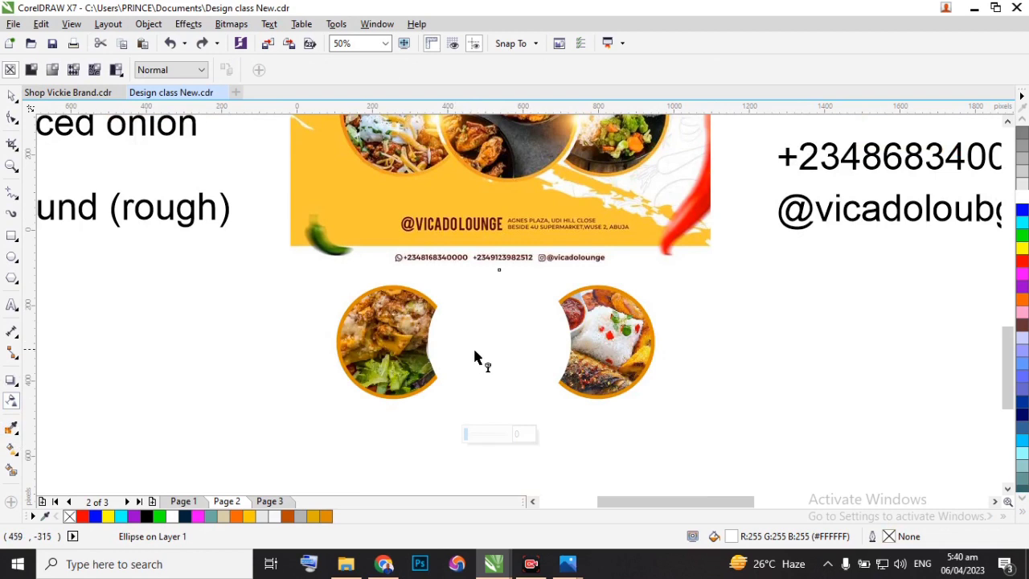
pyautogui.scroll(1, 474, 356)
pyautogui.moveTo(477, 374); pyautogui.dragTo(476, 428)
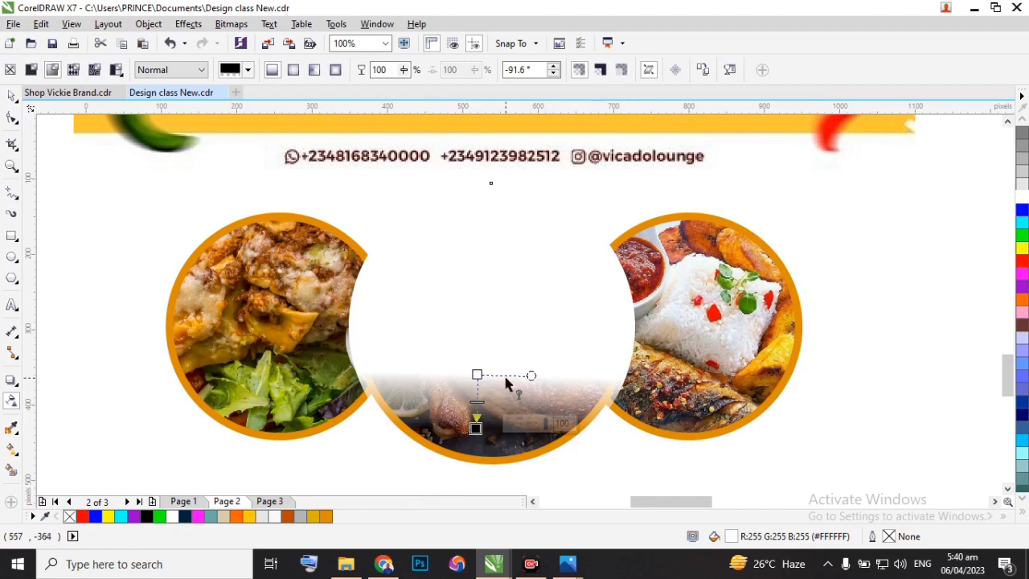
pyautogui.hotkey('ctrl', 'z')
# Try a uniform transparency of 63 on the white circle and reset it to 0.
pyautogui.scroll(-3, 488, 354)
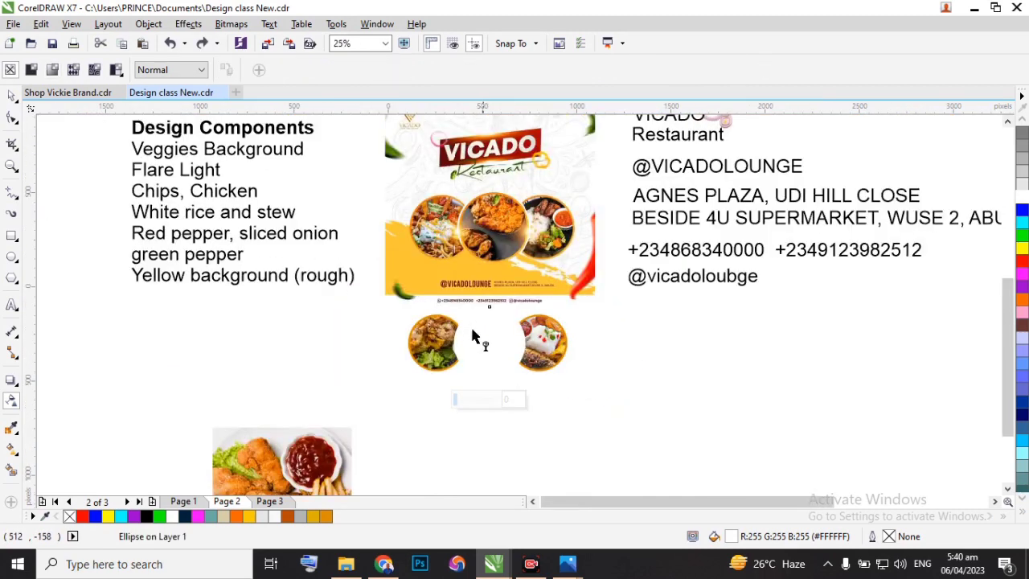
pyautogui.scroll(3, 482, 366)
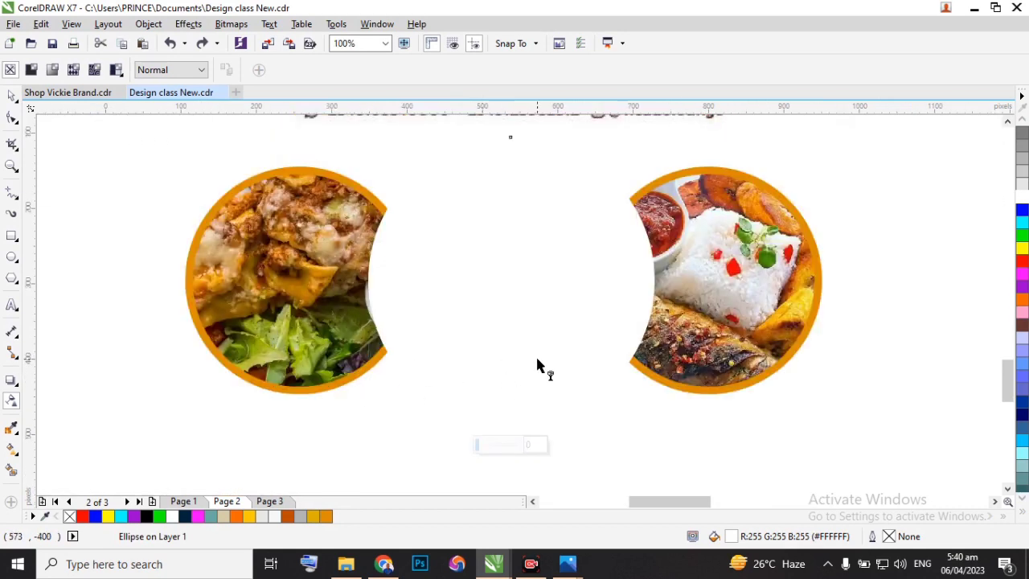
pyautogui.click(477, 449)
pyautogui.moveTo(479, 450); pyautogui.dragTo(505, 453)
pyautogui.moveTo(503, 448); pyautogui.dragTo(504, 448)
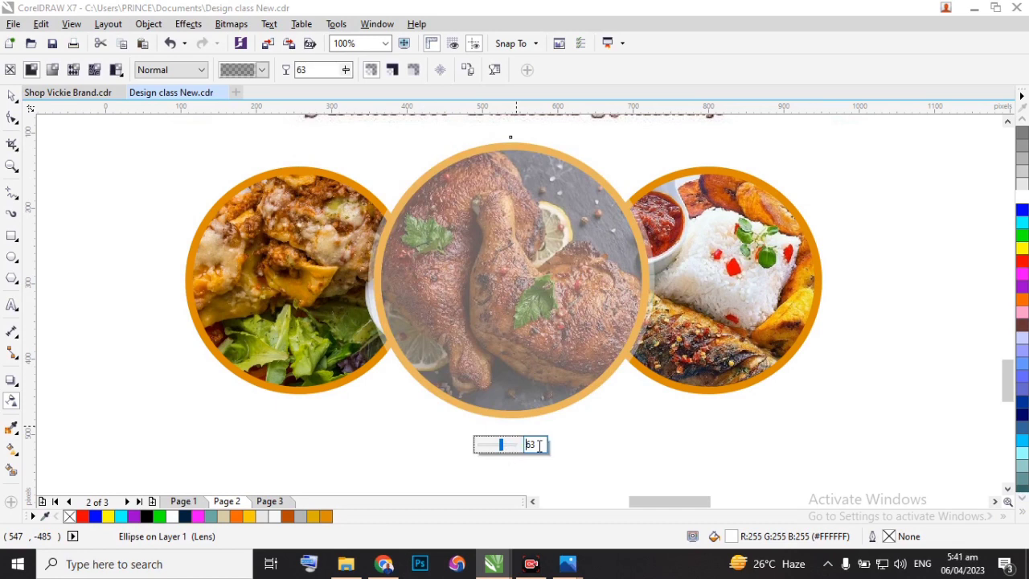
pyautogui.write('0')
pyautogui.press('Return')
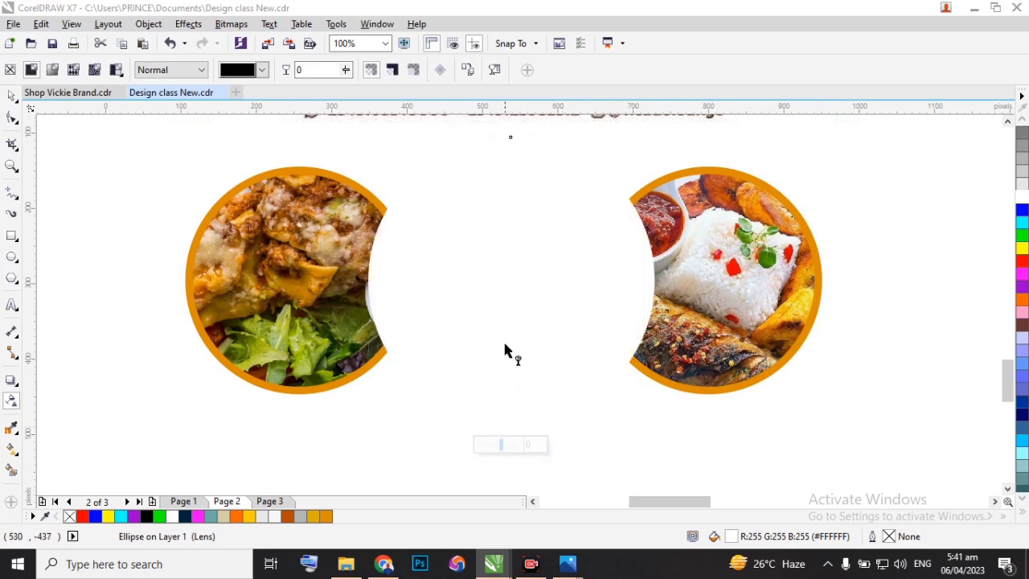
# Fade out the lower part of the white circle with a downward linear transparency and move it back one level behind the chicken circle.
pyautogui.moveTo(502, 336); pyautogui.dragTo(503, 392)
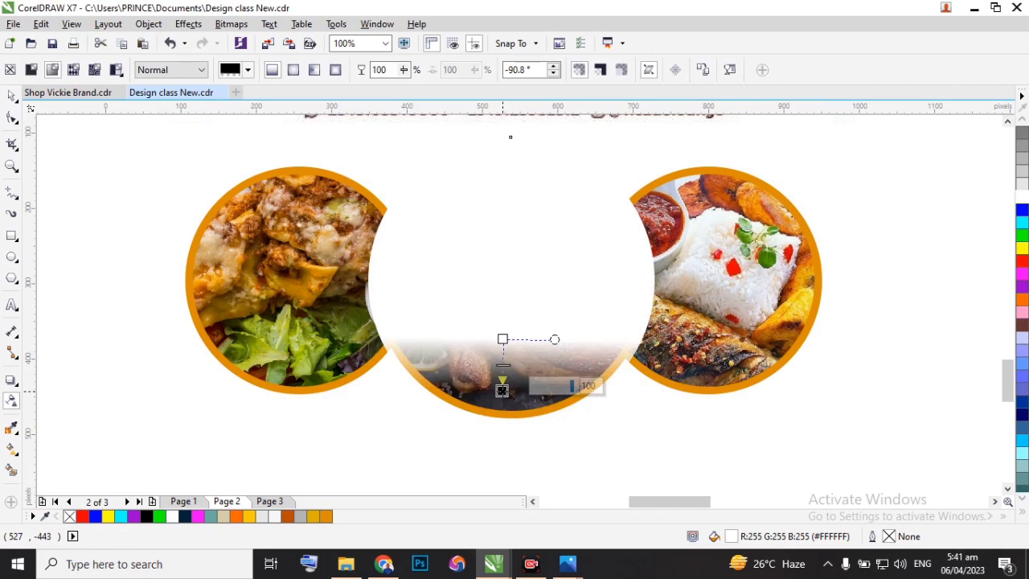
pyautogui.click(13, 95)
pyautogui.rightClick(533, 236)
pyautogui.moveTo(599, 381)
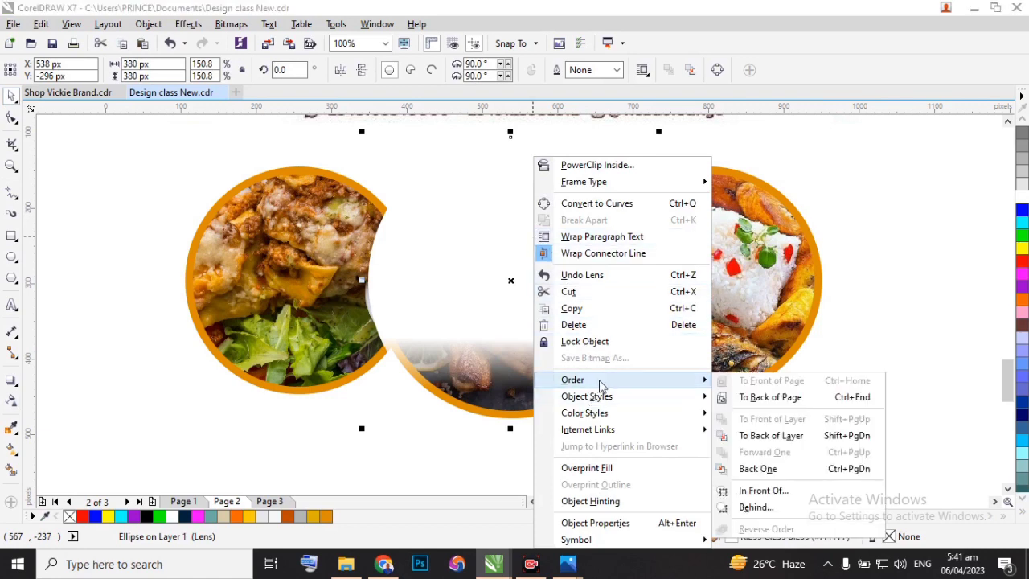
pyautogui.click(772, 469)
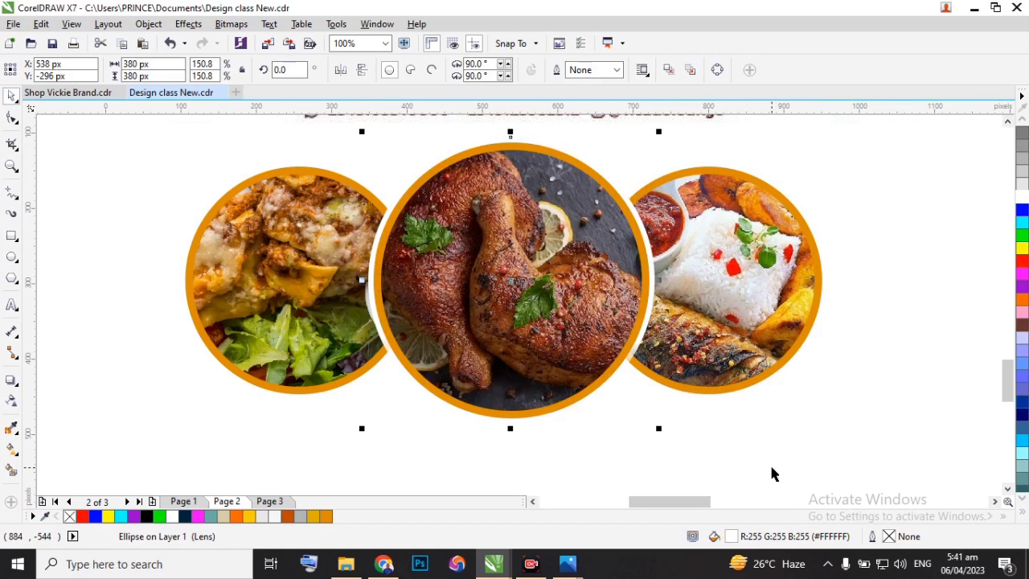
pyautogui.scroll(-2, 705, 419)
pyautogui.moveTo(352, 250); pyautogui.dragTo(816, 459)
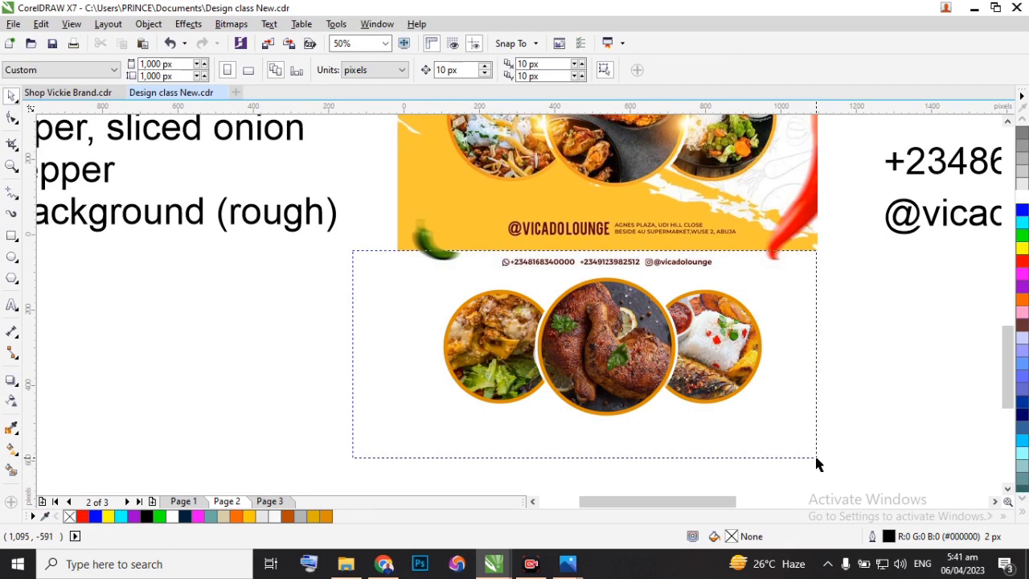
pyautogui.moveTo(816, 458); pyautogui.dragTo(272, 368)
# Move the black flare light image to just below the three food circles, at about X 577 px, Y -687 px.
pyautogui.scroll(-1, 259, 379)
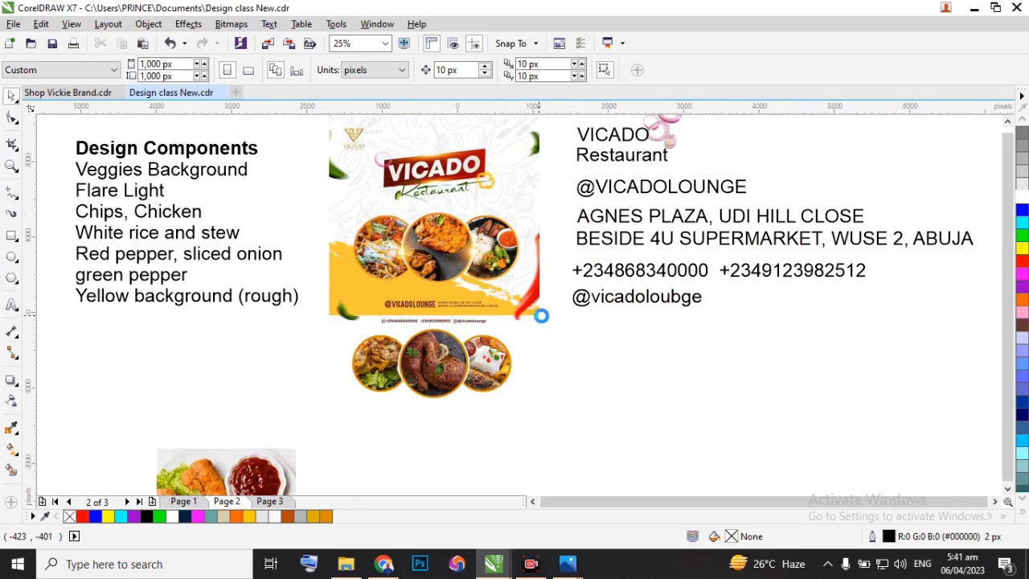
pyautogui.scroll(-1, 541, 316)
pyautogui.click(589, 202)
pyautogui.moveTo(590, 202); pyautogui.dragTo(574, 365)
pyautogui.scroll(2, 473, 258)
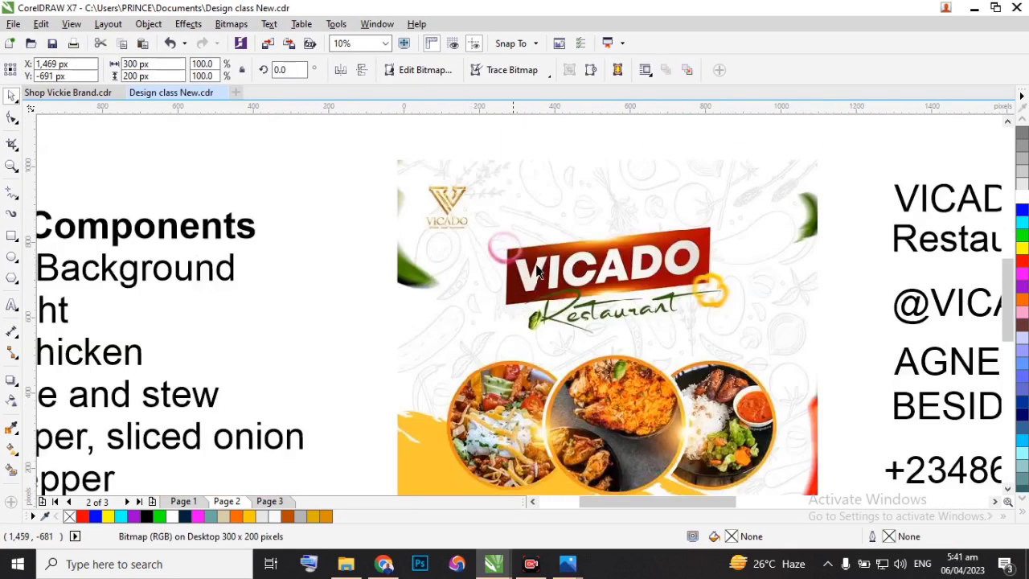
pyautogui.scroll(-2, 588, 338)
pyautogui.scroll(1, 588, 338)
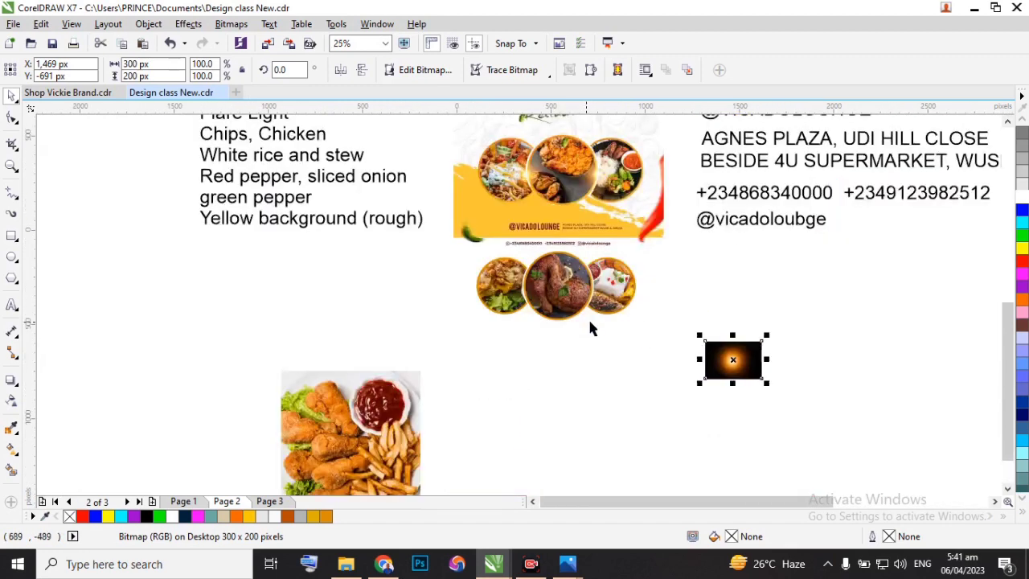
pyautogui.moveTo(744, 360); pyautogui.dragTo(577, 360)
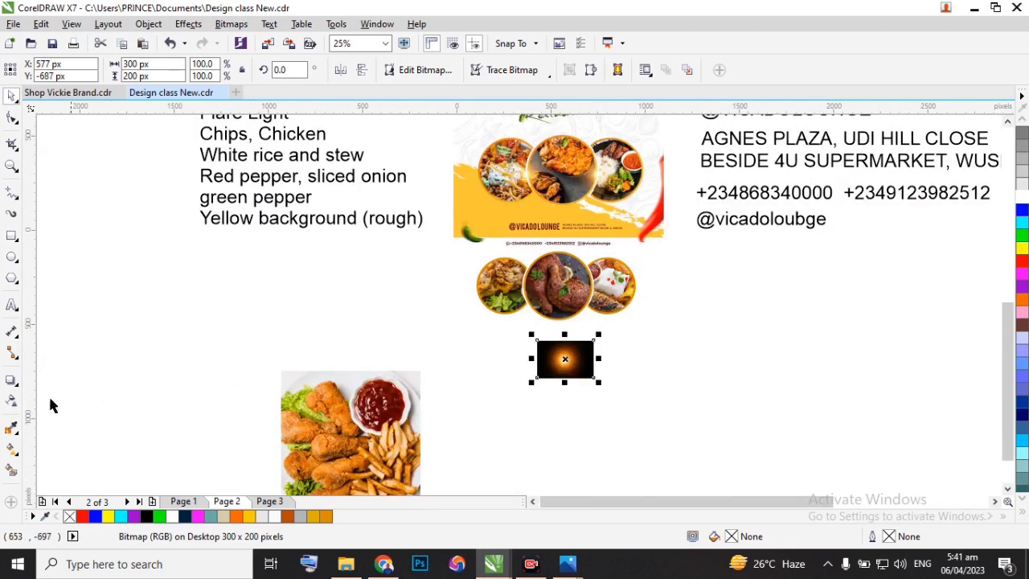
# Set the flare light image's transparency merge mode to Screen.
pyautogui.click(11, 402)
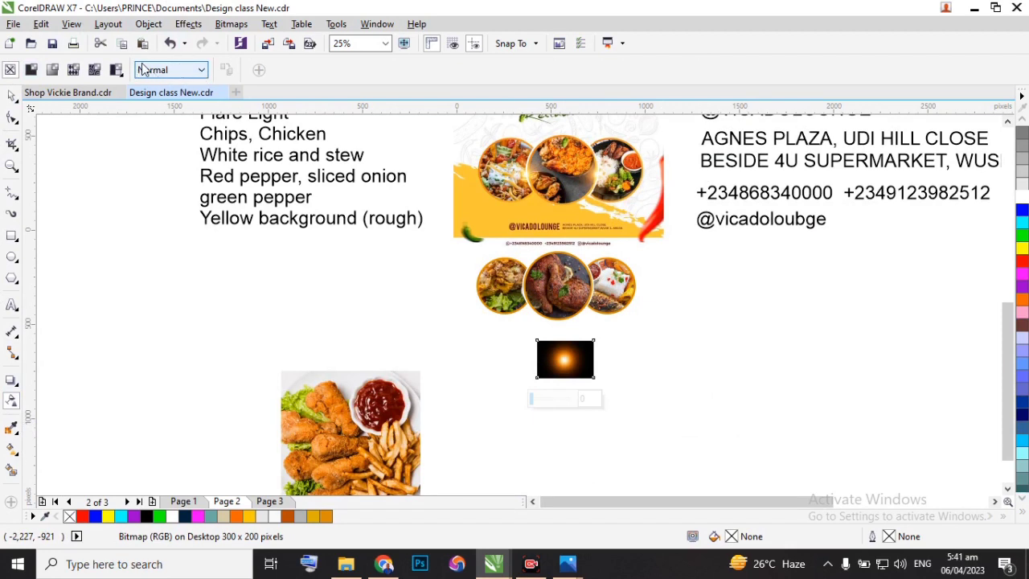
pyautogui.click(202, 71)
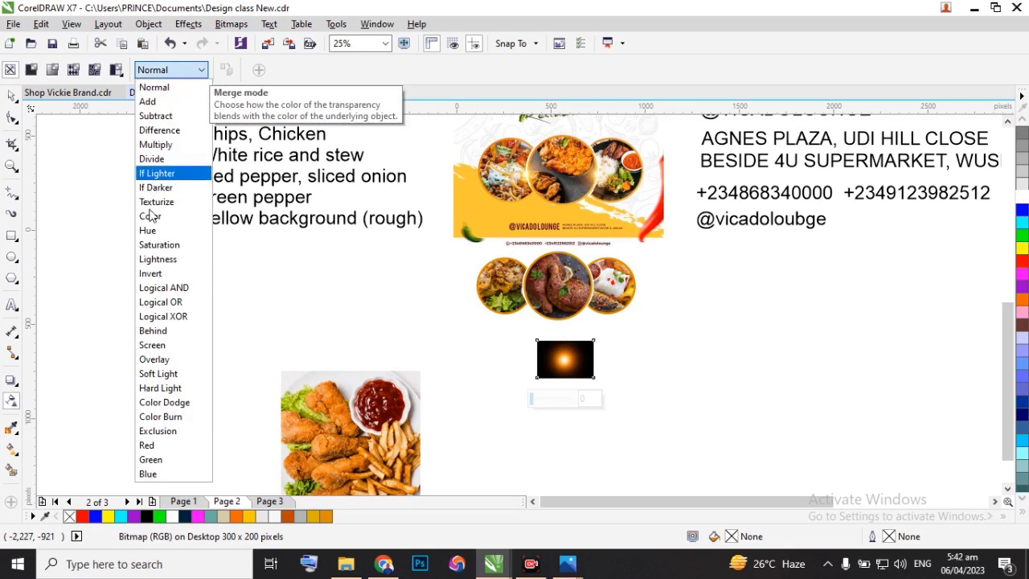
pyautogui.click(150, 345)
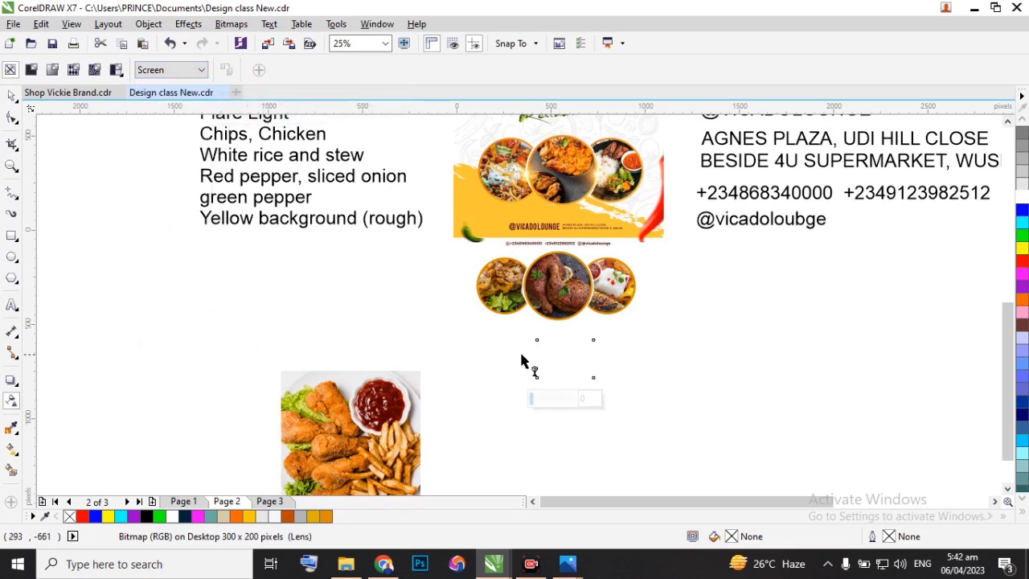
# Move the flare onto the inner left edge of the middle chicken circle, at about X 402 px, Y -296 px.
pyautogui.scroll(1, 587, 367)
pyautogui.scroll(1, 585, 367)
pyautogui.scroll(-2, 572, 349)
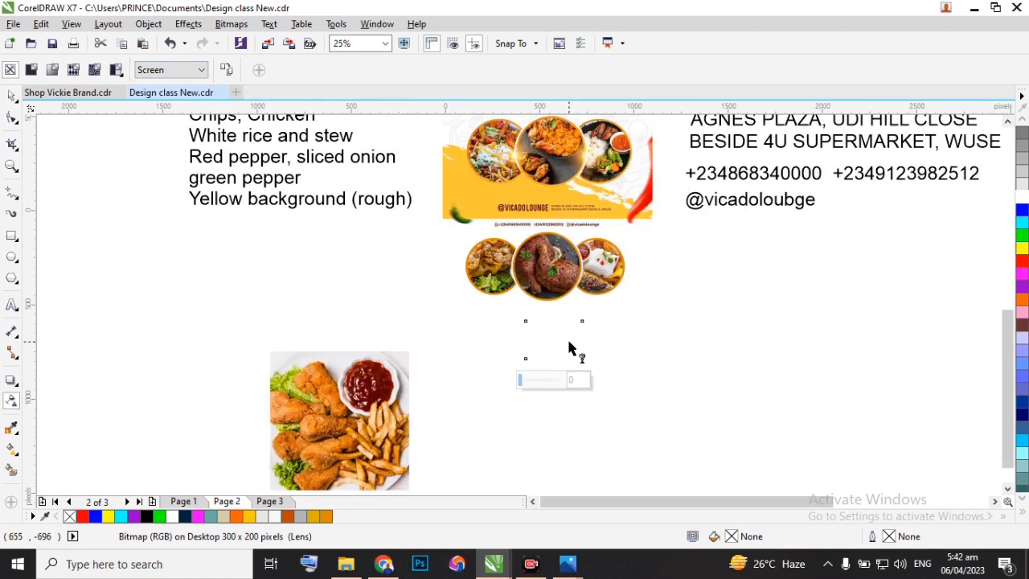
pyautogui.click(9, 95)
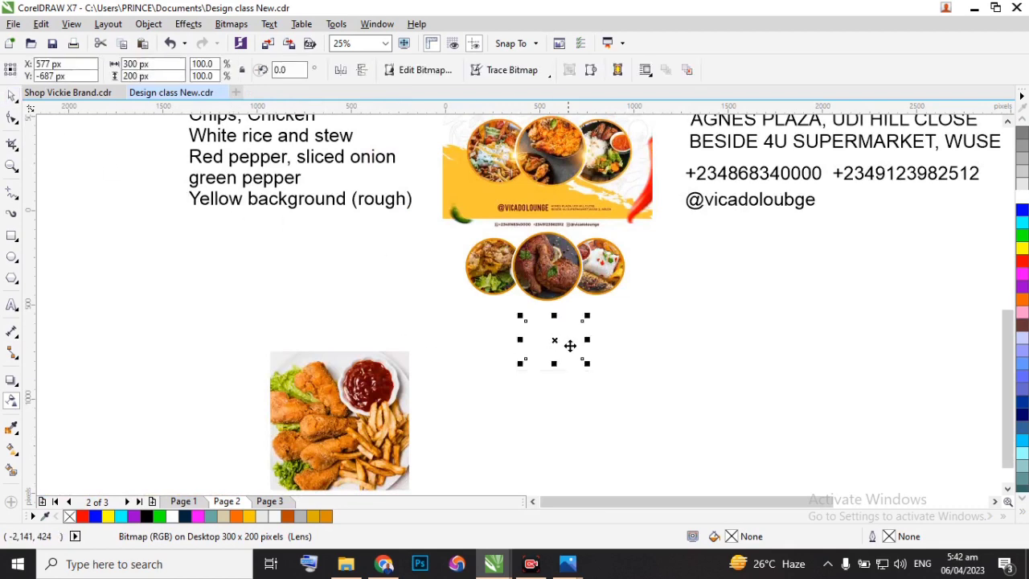
pyautogui.moveTo(556, 345); pyautogui.dragTo(540, 307)
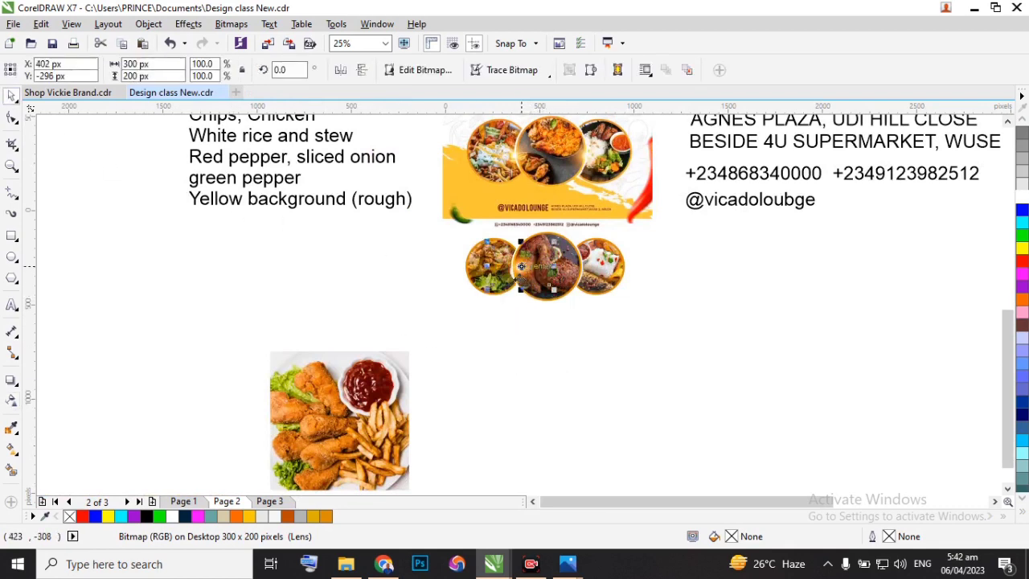
pyautogui.scroll(2, 539, 308)
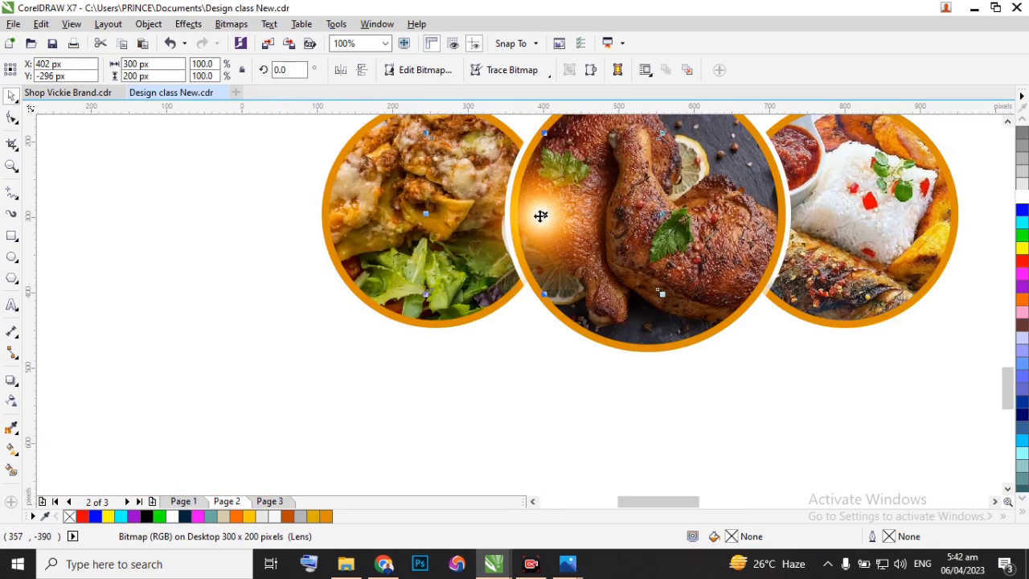
# Compare the flare with the original flyer and shift it onto the white ring between the left and middle circles, at about X 360 px.
pyautogui.scroll(-2, 523, 240)
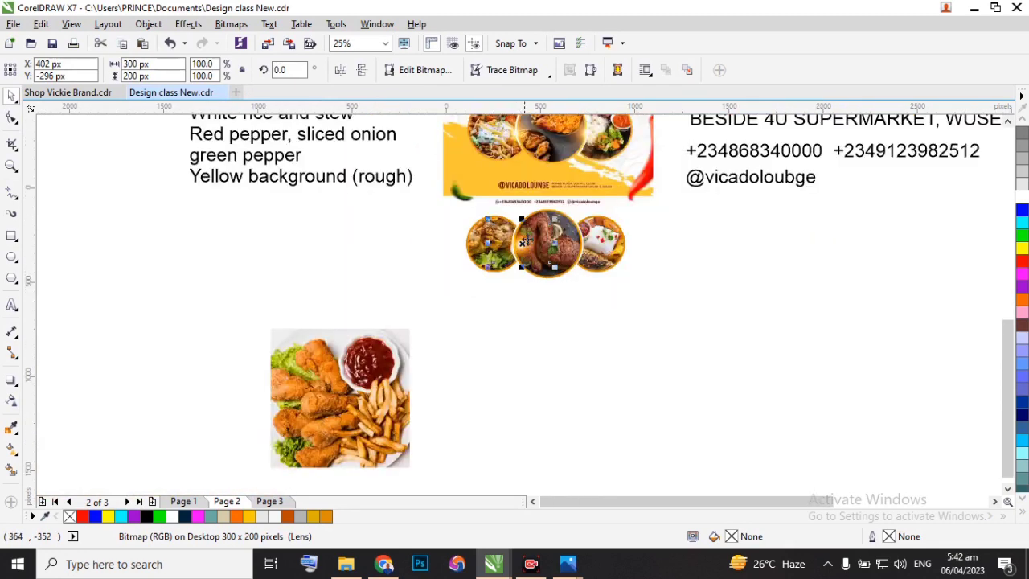
pyautogui.scroll(2, 528, 138)
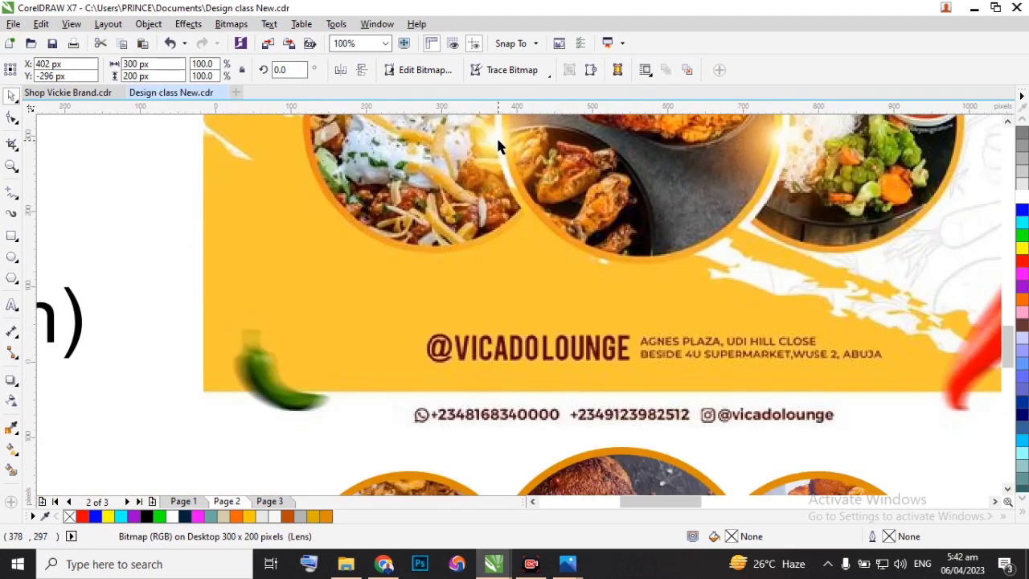
pyautogui.scroll(-2, 498, 146)
pyautogui.scroll(2, 505, 281)
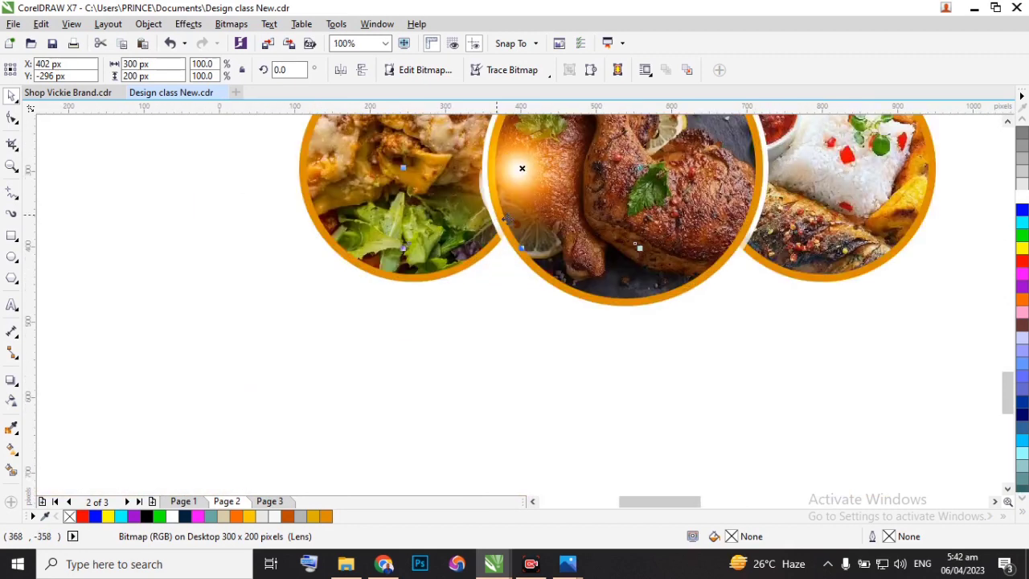
pyautogui.scroll(-1, 498, 181)
pyautogui.scroll(1, 494, 184)
pyautogui.moveTo(542, 208); pyautogui.dragTo(521, 208)
pyautogui.scroll(-1, 515, 208)
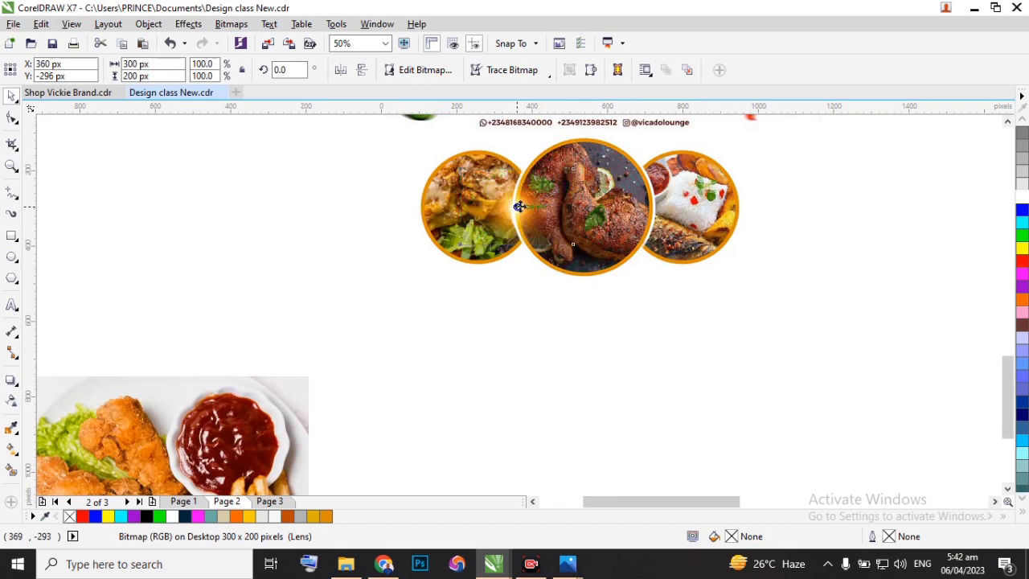
pyautogui.press('Escape')
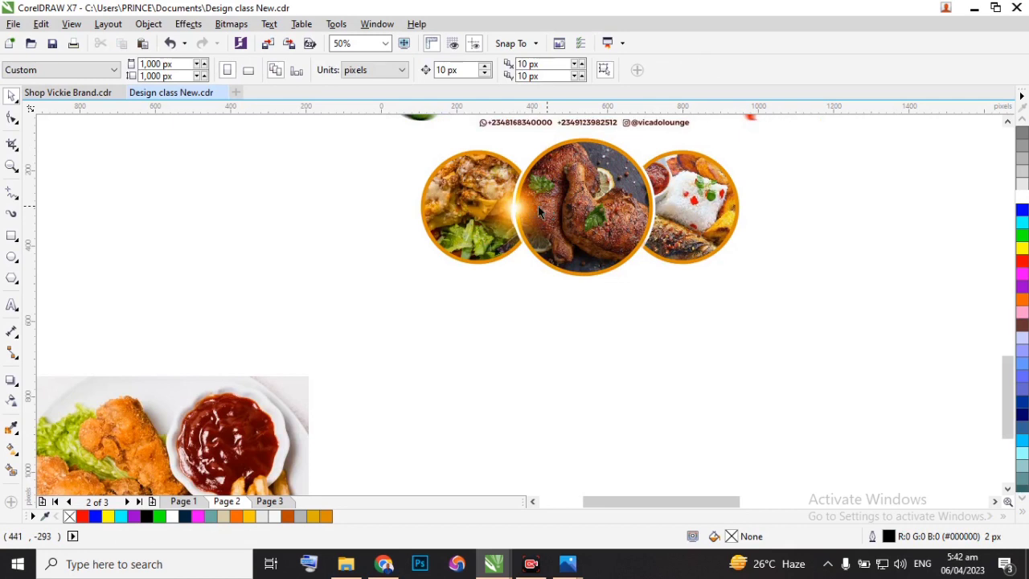
# Place a copy of the flare on the white ring between the middle and right circles, at about X 716 px, Y -296 px.
pyautogui.click(514, 205)
pyautogui.moveTo(513, 202); pyautogui.dragTo(657, 207)
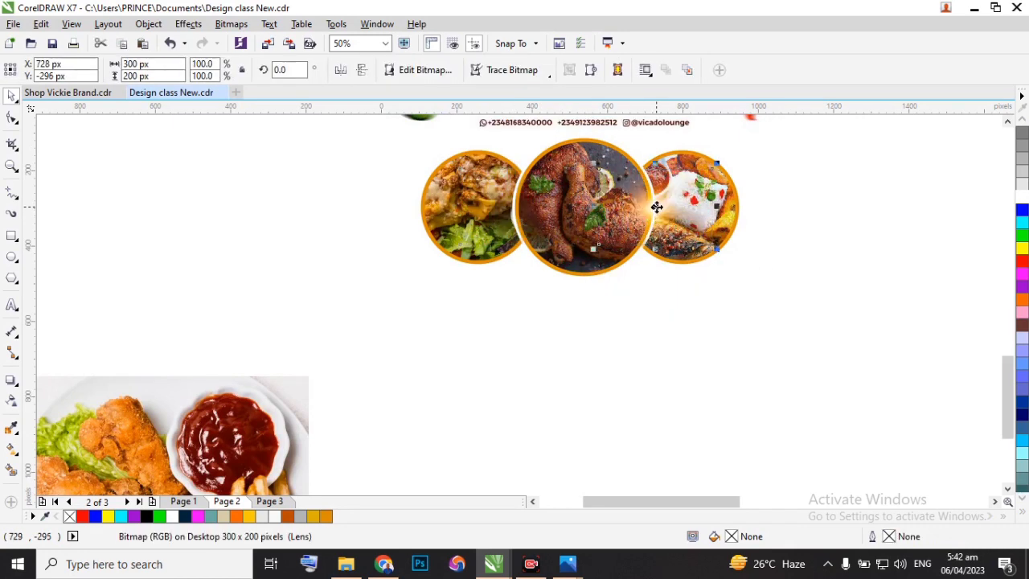
pyautogui.hotkey('ctrl', 'z')
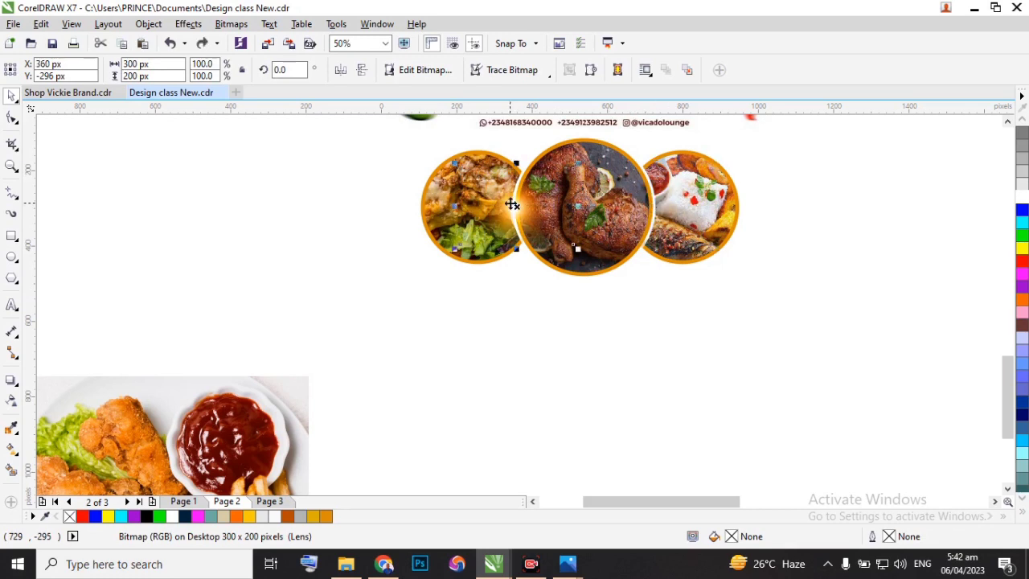
pyautogui.moveTo(520, 207); pyautogui.dragTo(650, 210)
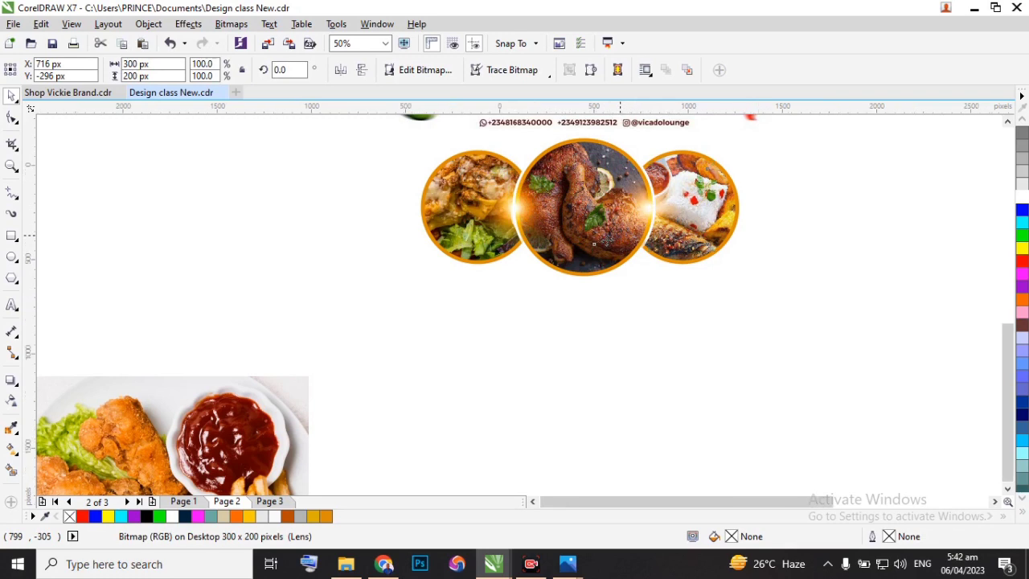
# Group the three food circles, the white ring and both flares into one object.
pyautogui.scroll(-1, 618, 234)
pyautogui.click(761, 302)
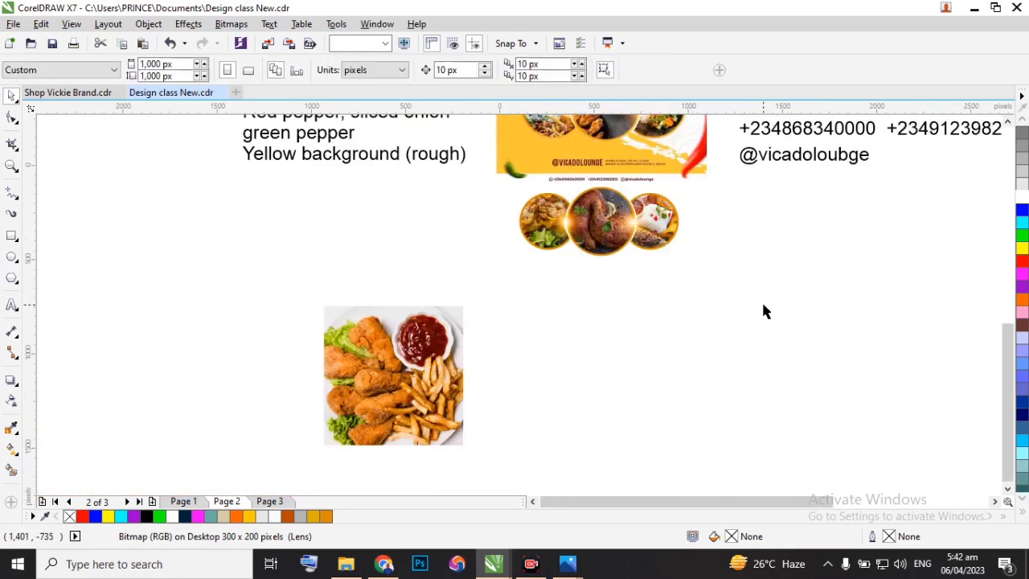
pyautogui.moveTo(762, 305); pyautogui.dragTo(448, 172)
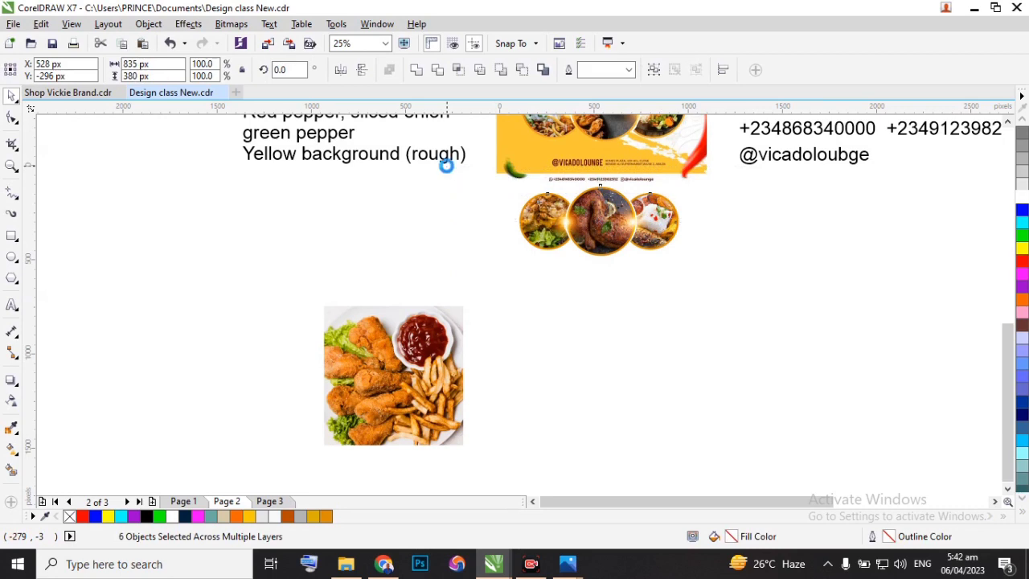
pyautogui.hotkey('ctrl', 'g')
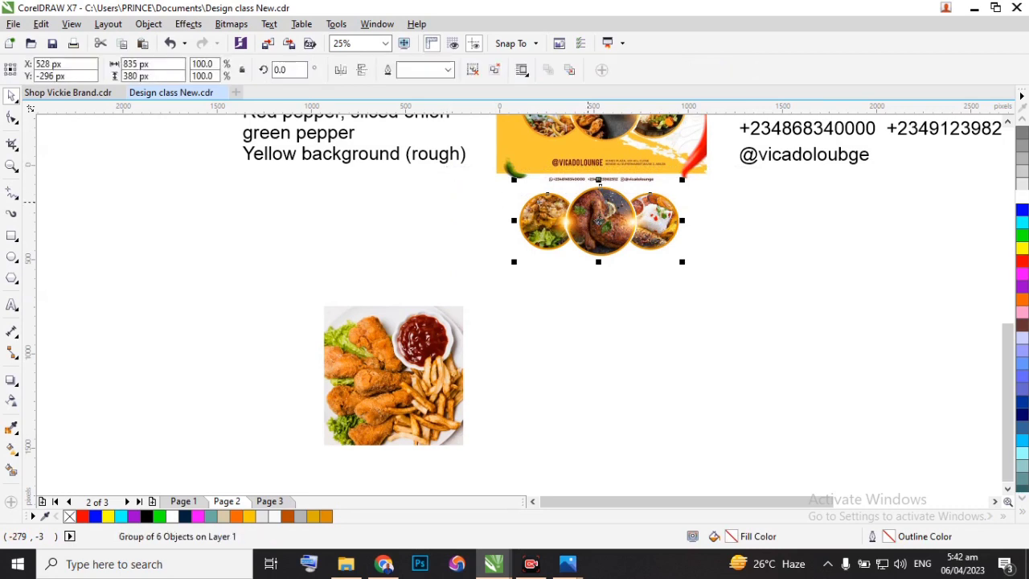
# Move the grouped food circles away from the flyer, below the contact text, to about X 1,699 px, Y -435 px.
pyautogui.moveTo(599, 221); pyautogui.dragTo(820, 246)
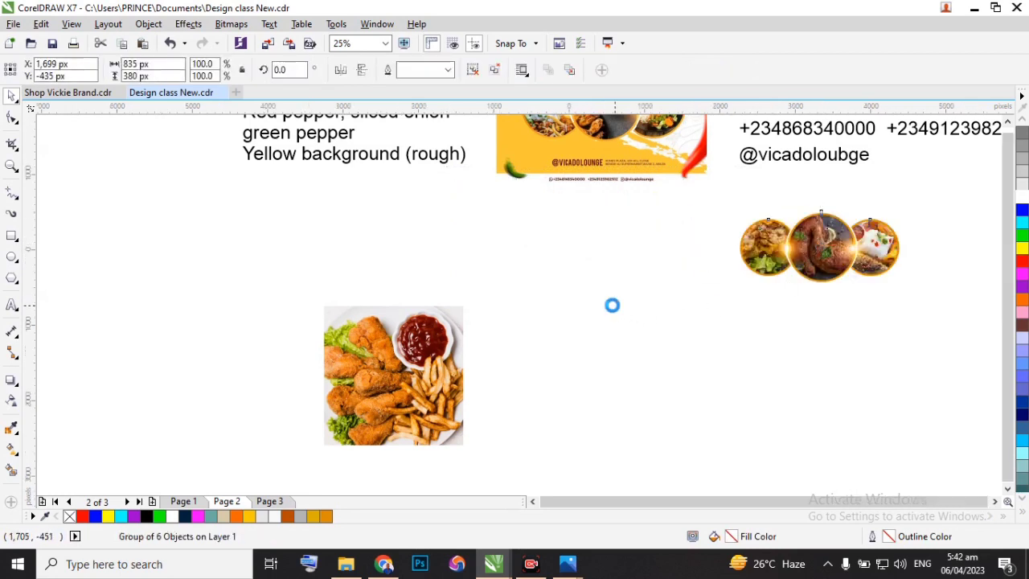
pyautogui.scroll(-2, 651, 230)
pyautogui.scroll(4, 678, 210)
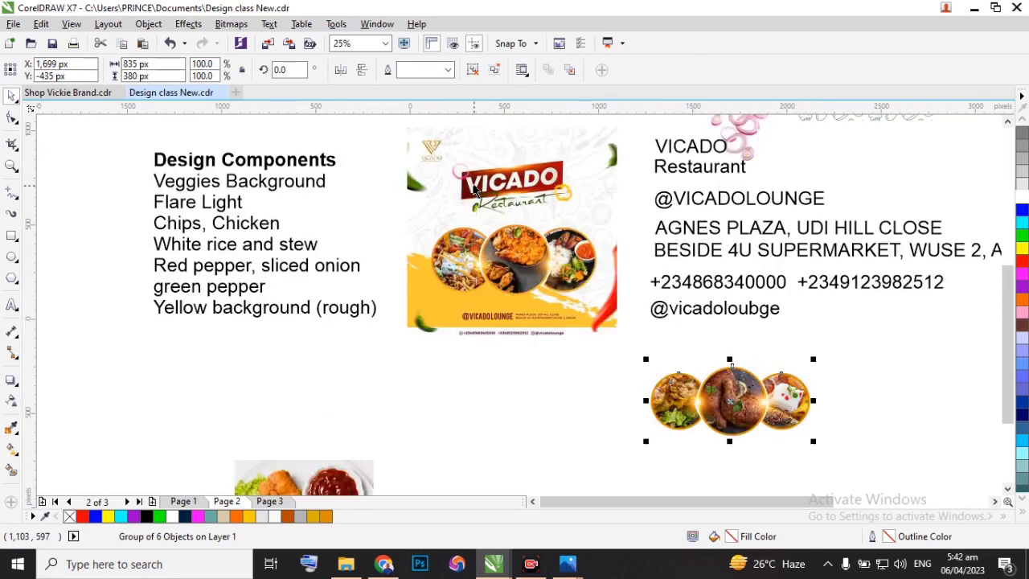
# Draw a rectangle about 538 by 148 px over the red VICADO banner on the original flyer.
pyautogui.click(12, 236)
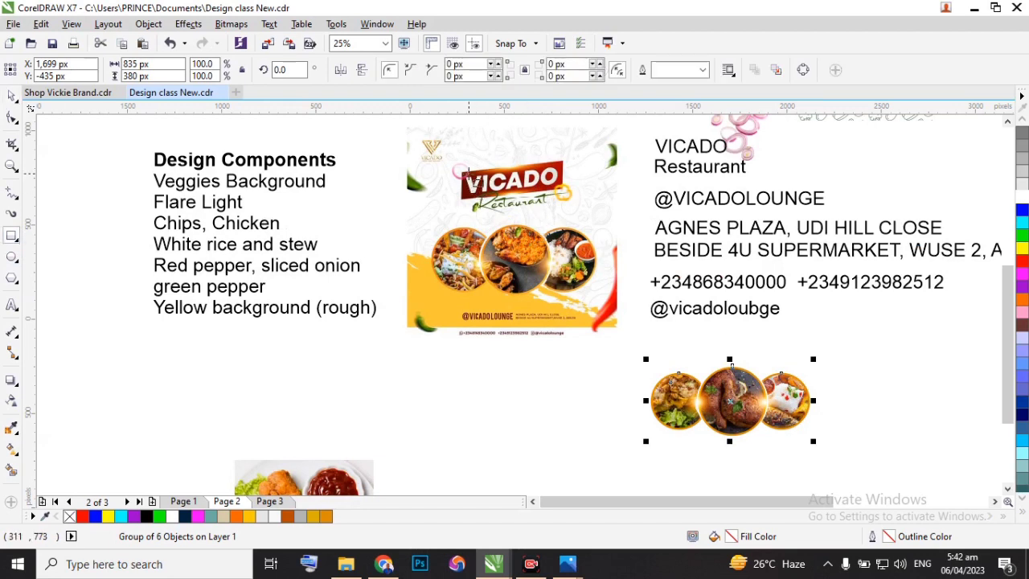
pyautogui.scroll(1, 469, 177)
pyautogui.moveTo(455, 169); pyautogui.dragTo(658, 226)
pyautogui.scroll(-2, 474, 205)
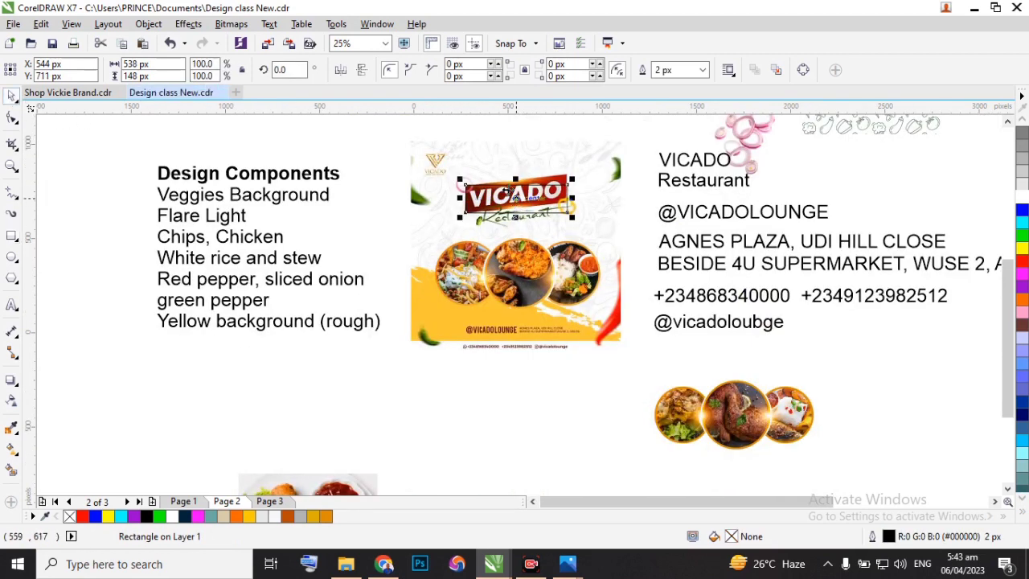
pyautogui.scroll(2, 511, 200)
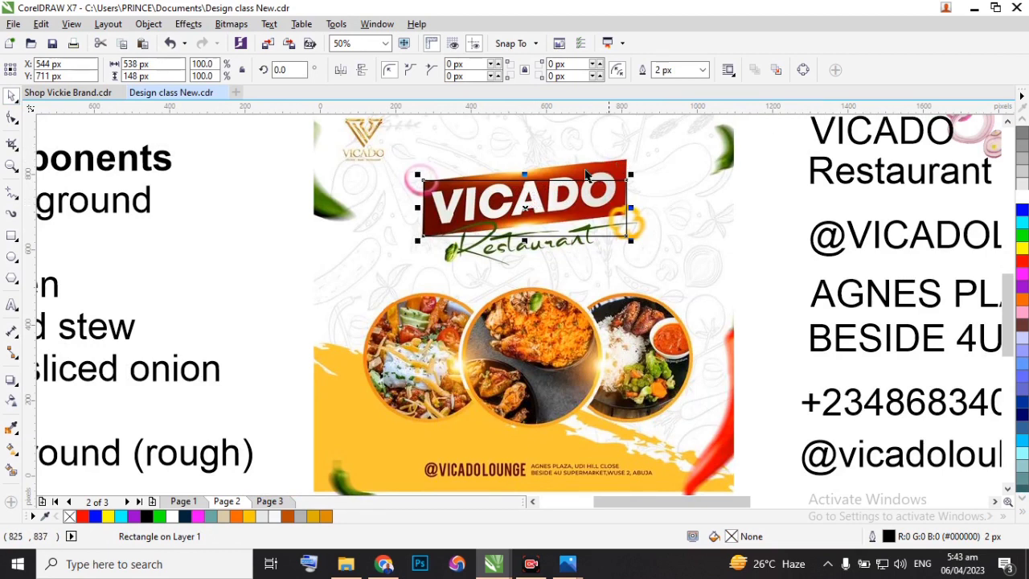
pyautogui.scroll(2, 555, 178)
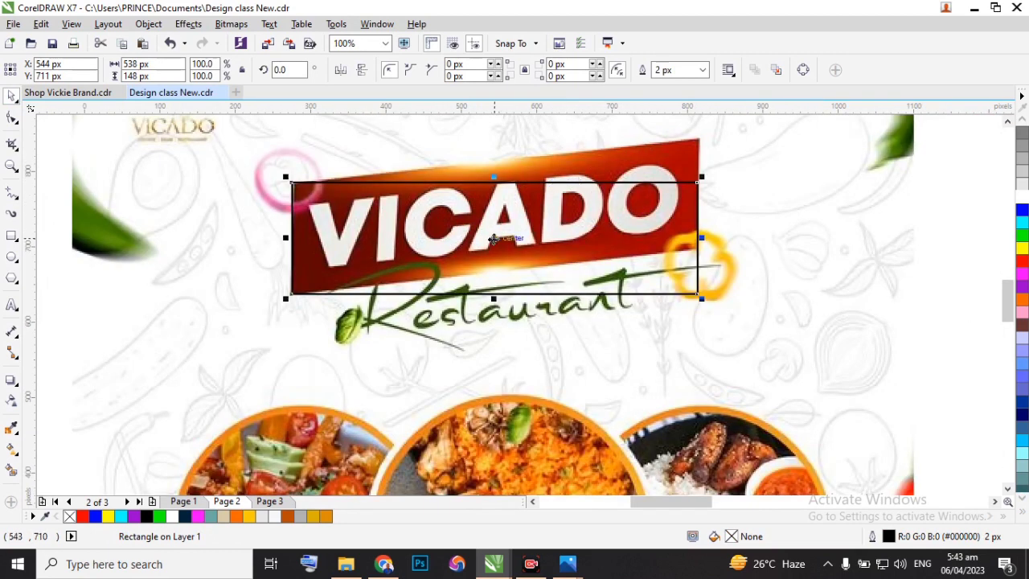
# Try to rotate the rectangle slightly clockwise about its centre and undo the rotation.
pyautogui.click(493, 239)
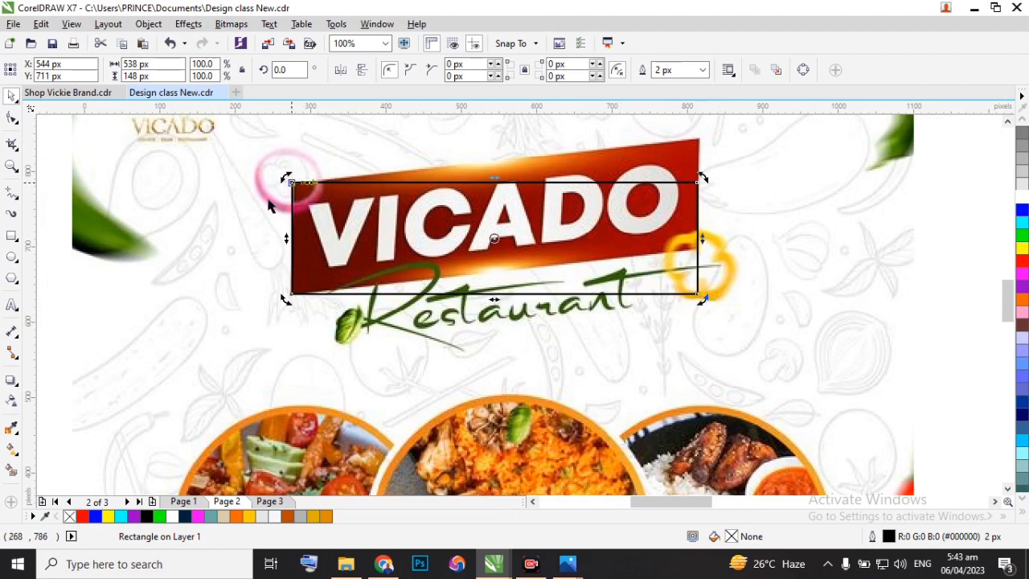
pyautogui.click(493, 239)
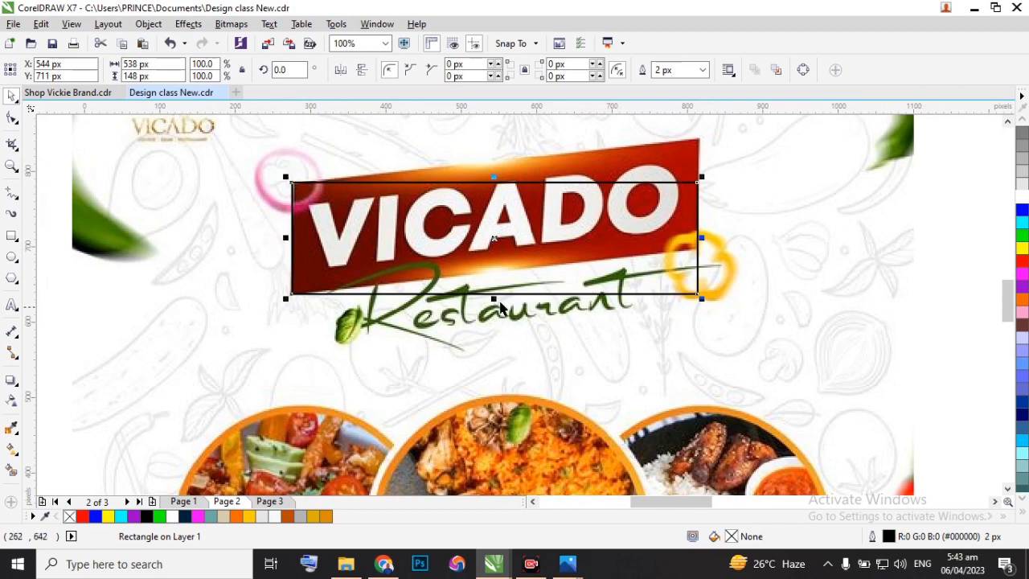
pyautogui.click(493, 239)
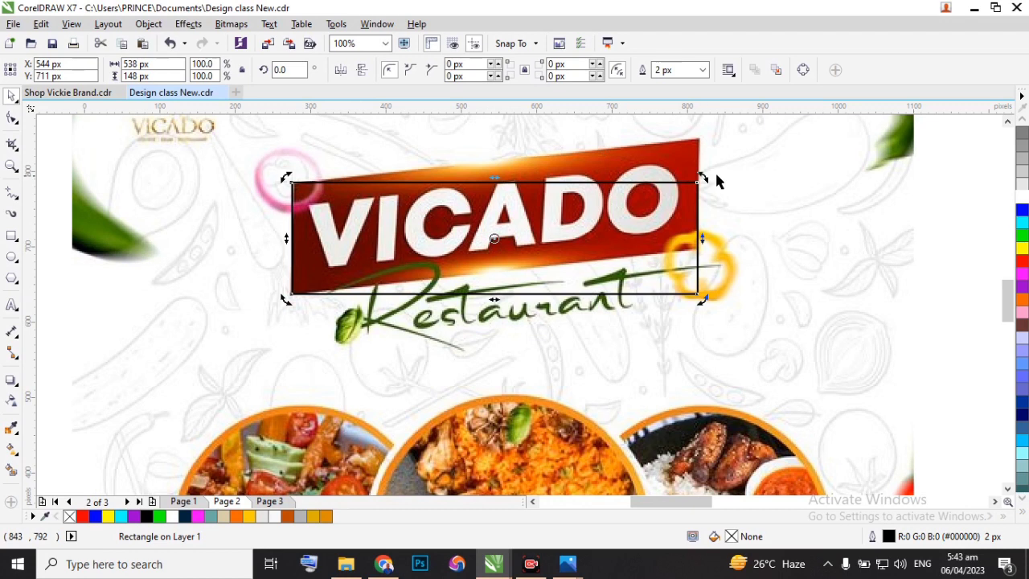
pyautogui.moveTo(705, 175); pyautogui.dragTo(731, 190)
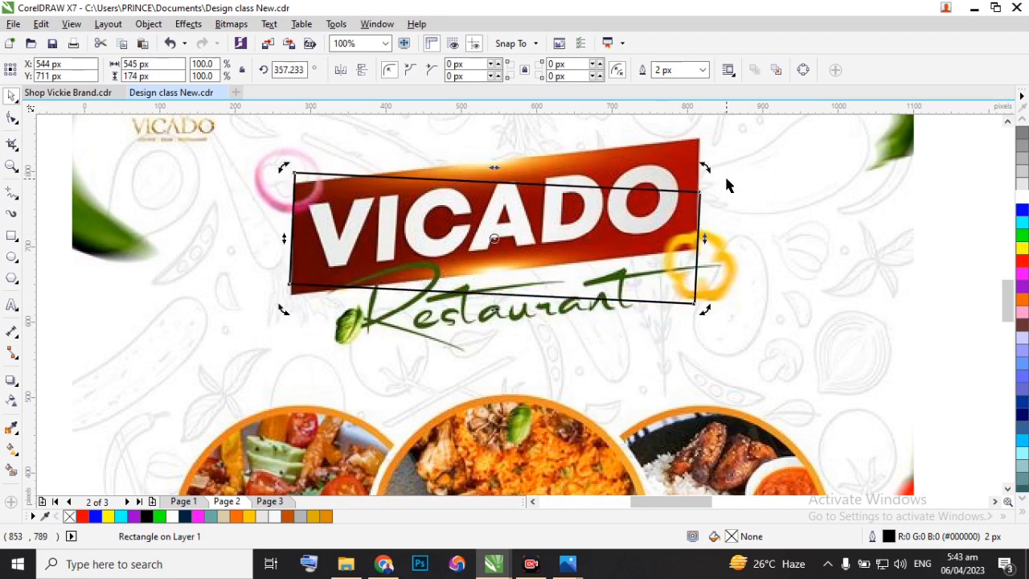
pyautogui.hotkey('ctrl', 'z')
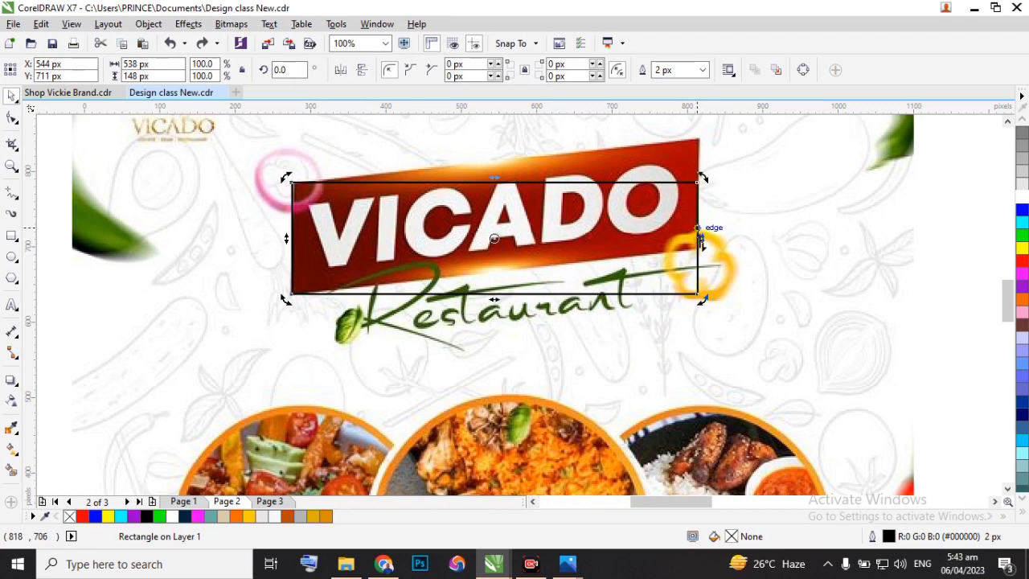
# Skew the rectangle's right side upward by about 6.3 degrees to follow the slant of the red VICADO banner.
pyautogui.scroll(2, 702, 241)
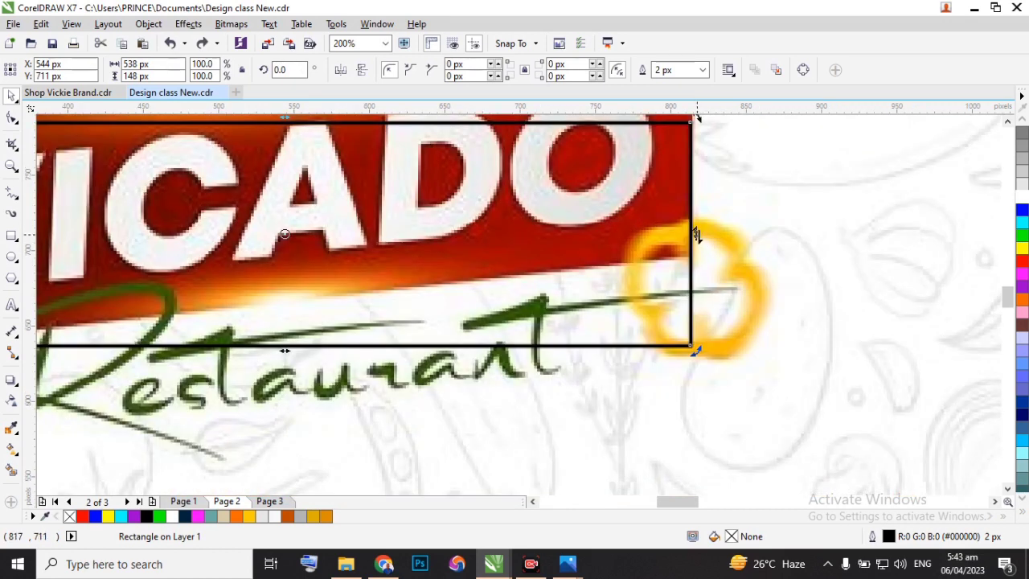
pyautogui.moveTo(697, 232); pyautogui.dragTo(682, 144)
pyautogui.scroll(-4, 655, 183)
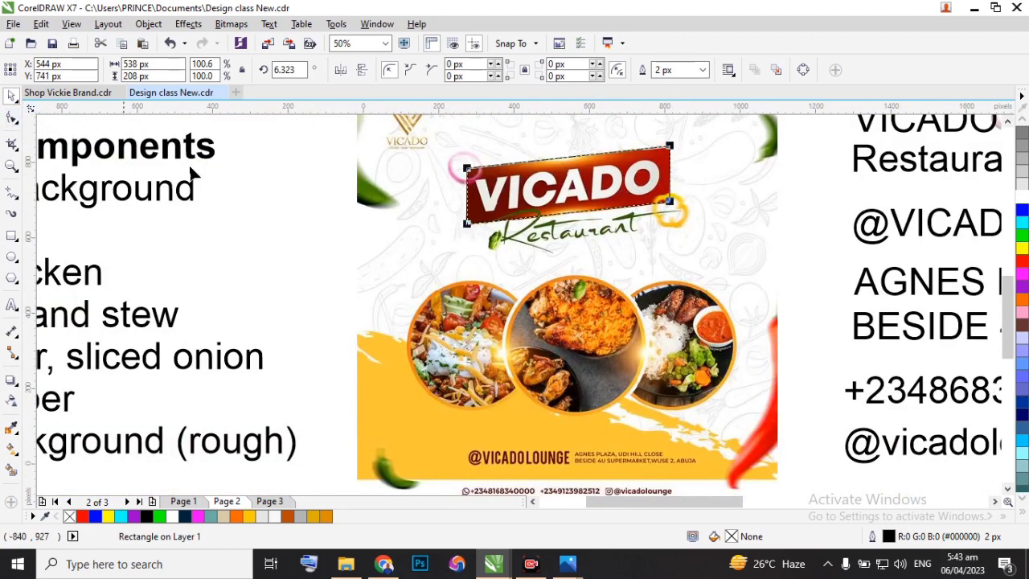
# Move the slanted rectangle off the banner to the empty area below the flyer, at about X 514 px, Y -357 px.
pyautogui.scroll(-1, 338, 201)
pyautogui.scroll(-1, 338, 201)
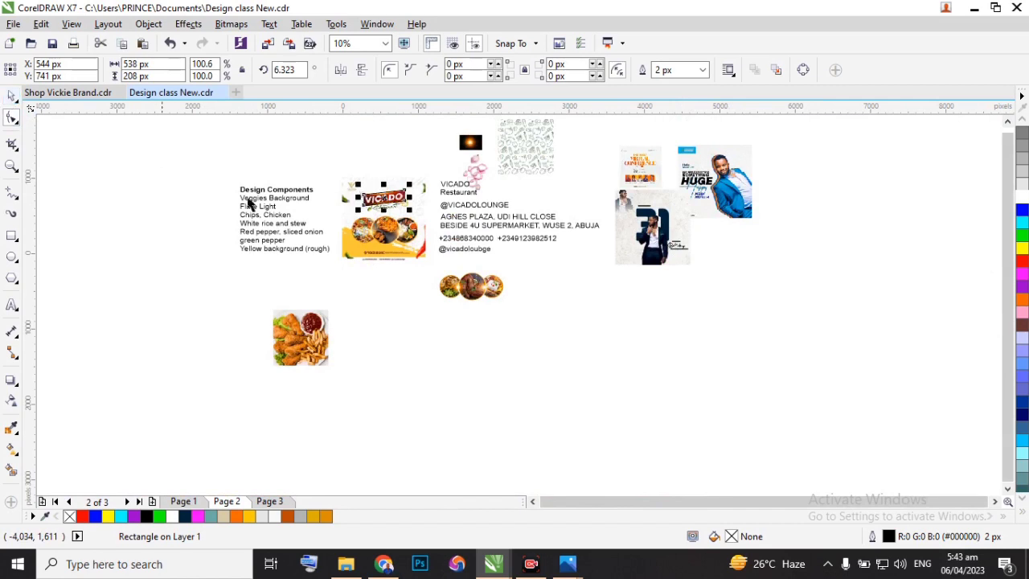
pyautogui.scroll(1, 372, 245)
pyautogui.moveTo(413, 129); pyautogui.dragTo(408, 336)
pyautogui.scroll(2, 408, 126)
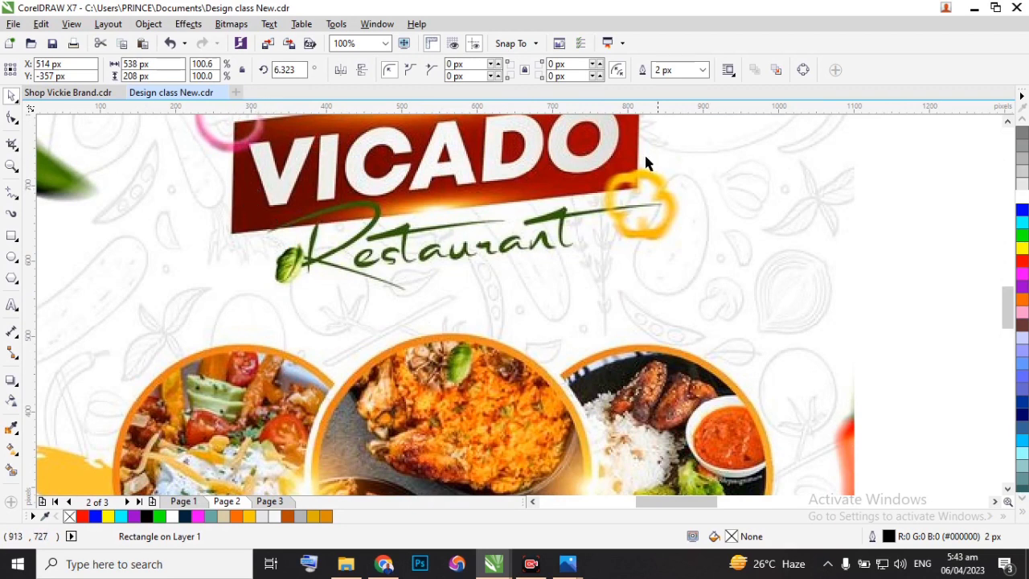
pyautogui.scroll(-1, 632, 161)
pyautogui.scroll(-1, 627, 165)
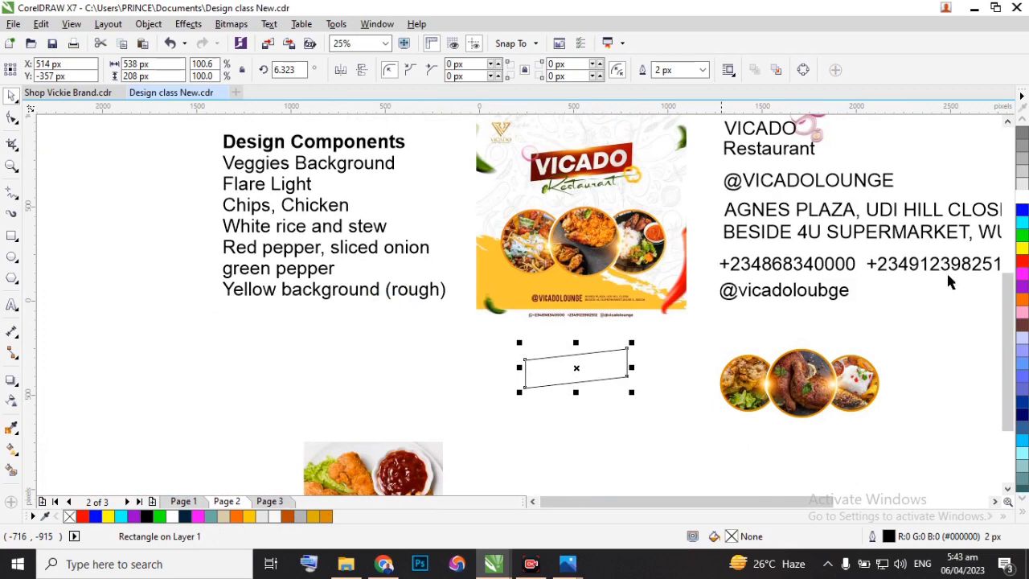
# Fill the slanted rectangle with dark red (#990000) and remove its outline.
pyautogui.scroll(-4, 1023, 241)
pyautogui.scroll(-8, 1022, 241)
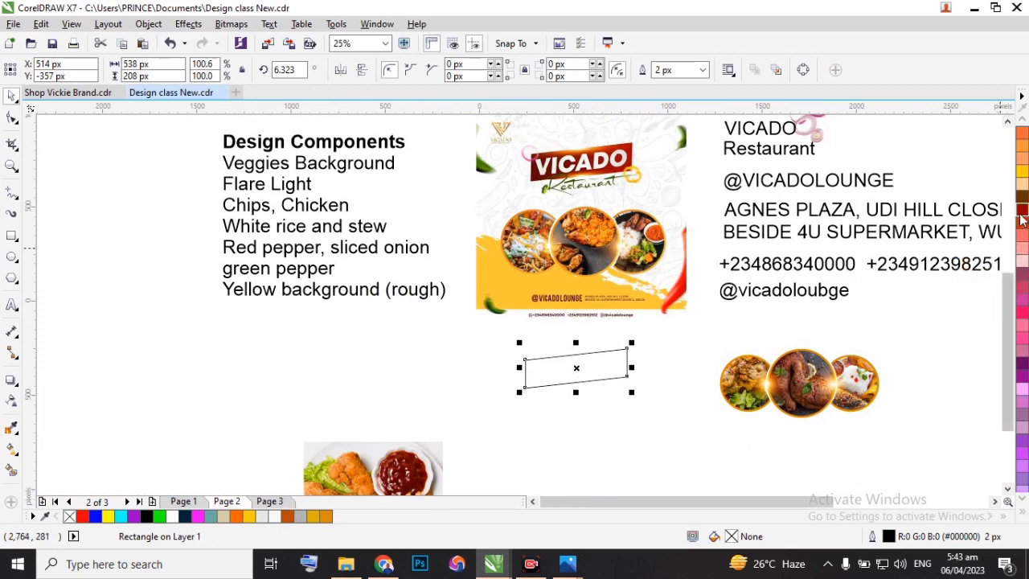
pyautogui.click(1022, 213)
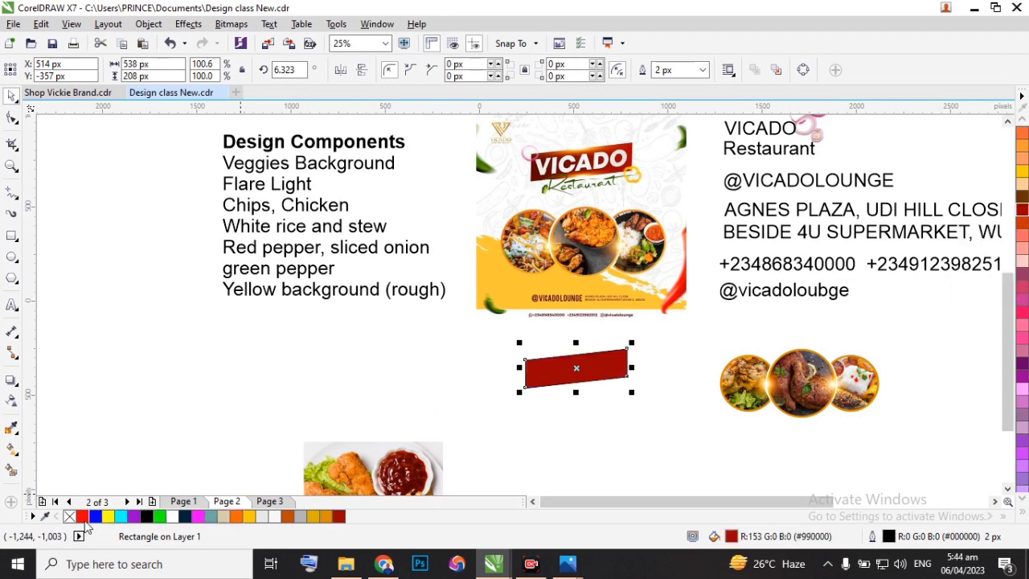
pyautogui.rightClick(70, 516)
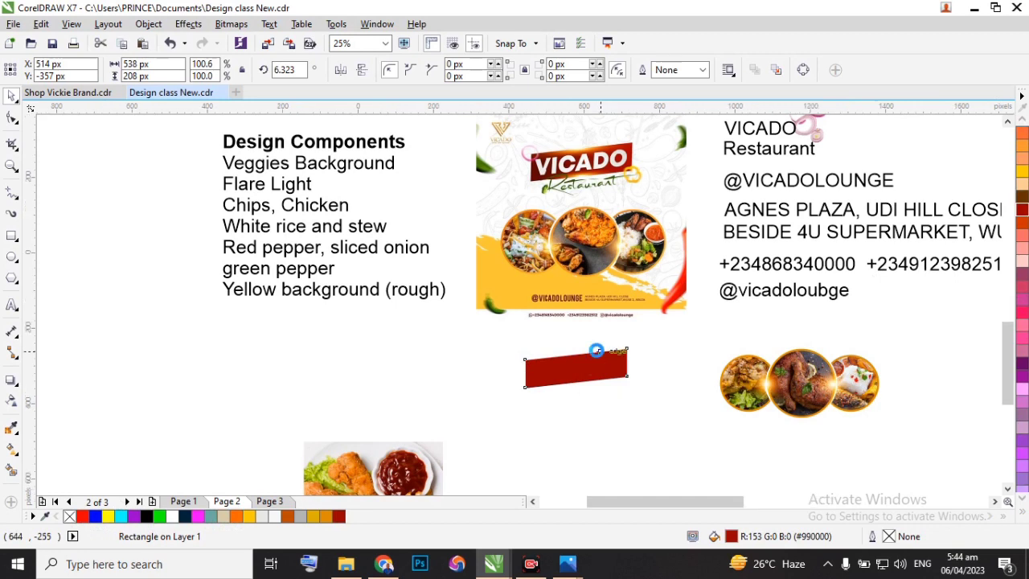
# Give the slanted rectangle a dark red (#990000) hairline outline and shift it up to about X 518 px, Y -309 px.
pyautogui.scroll(2, 592, 349)
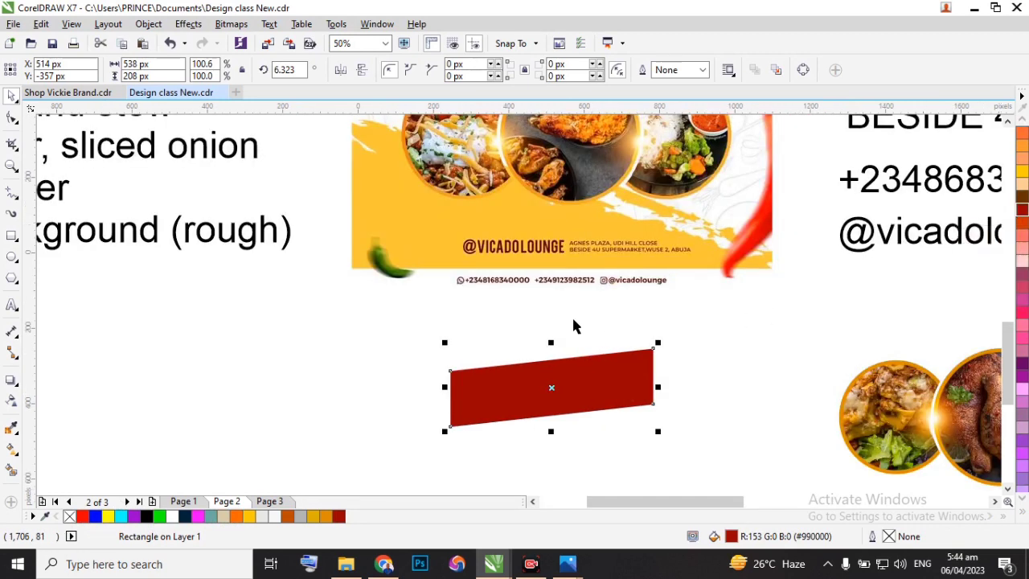
pyautogui.scroll(-2, 592, 304)
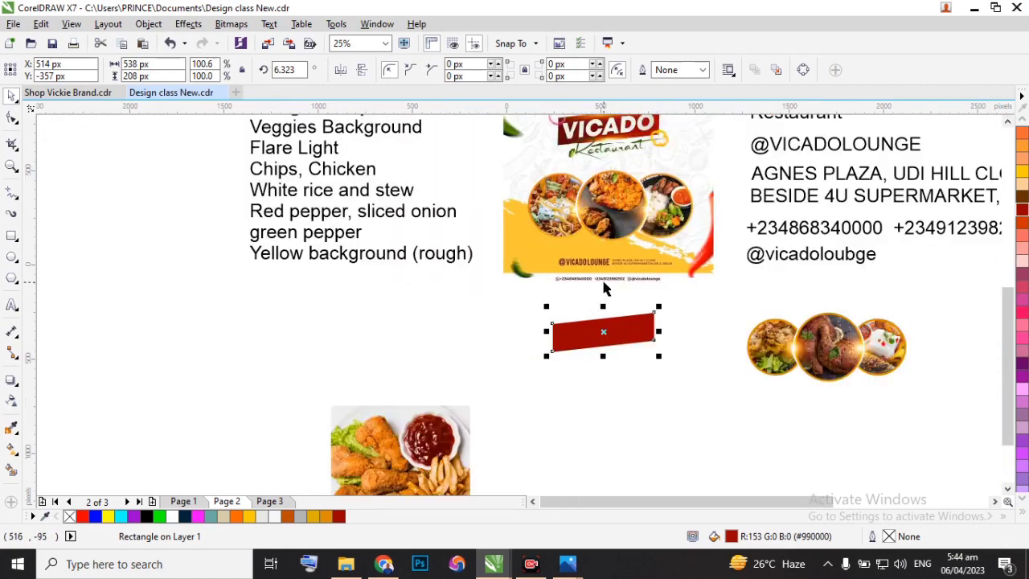
pyautogui.rightClick(1023, 213)
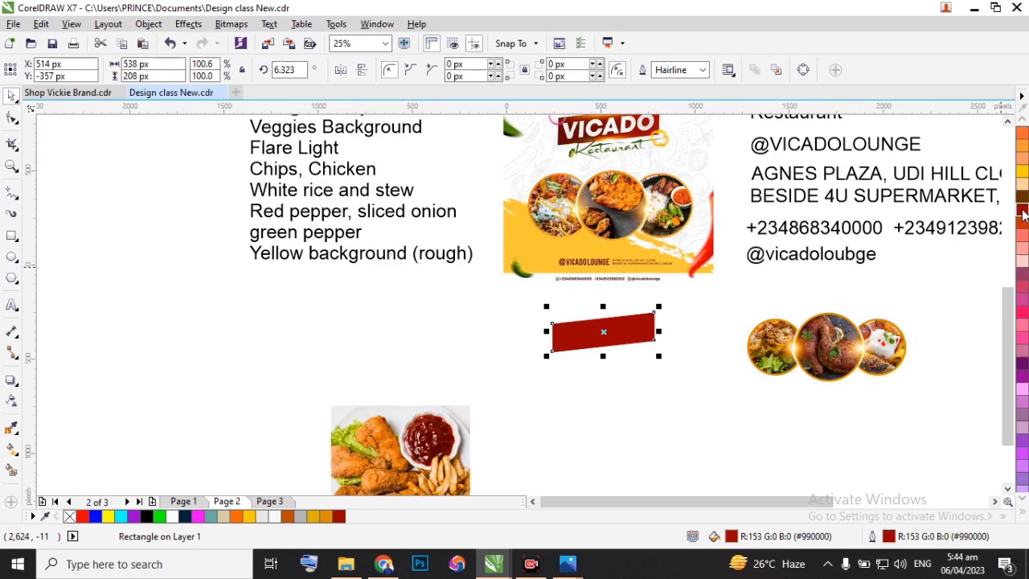
pyautogui.scroll(-3, 1023, 225)
pyautogui.scroll(3, 1022, 229)
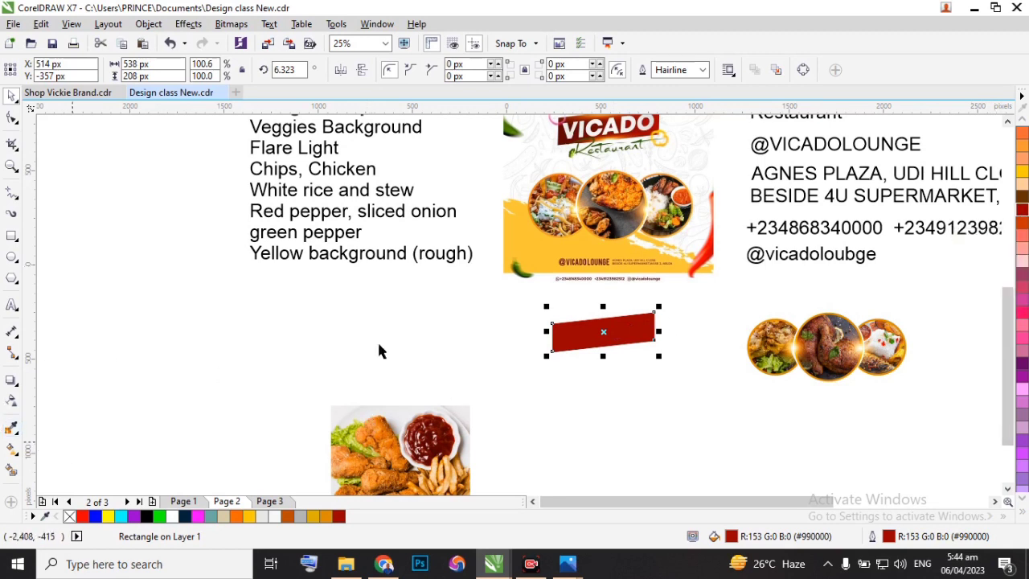
pyautogui.scroll(2, 614, 322)
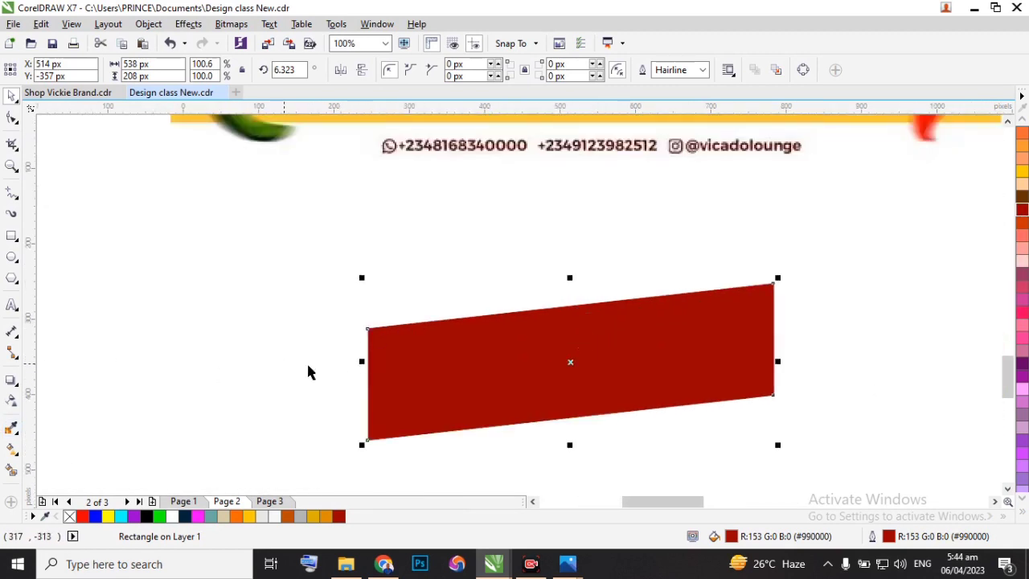
pyautogui.moveTo(590, 379); pyautogui.dragTo(593, 343)
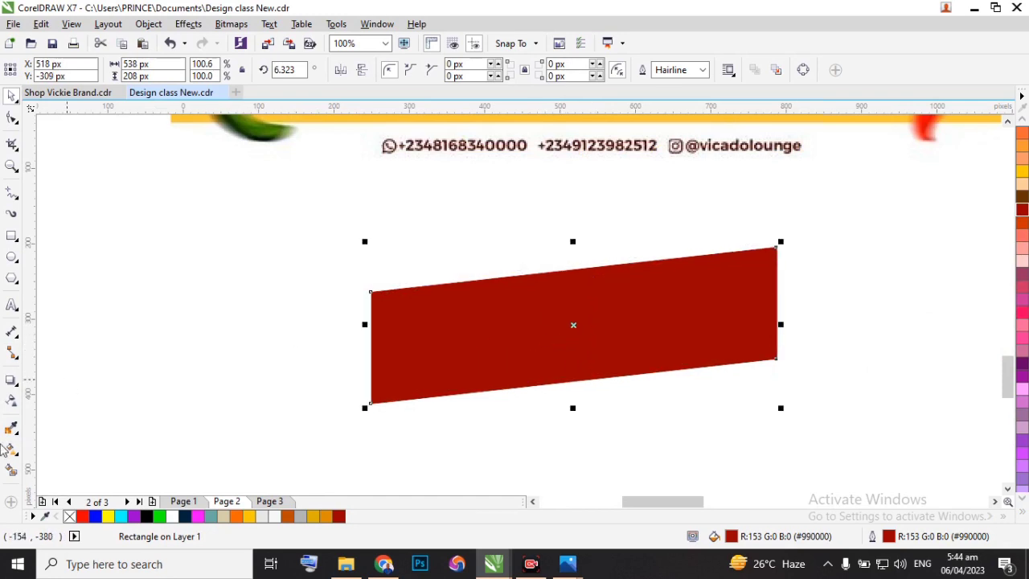
# Apply a linear fountain fill to the slanted rectangle and set its right end colour to dark red (#990000).
pyautogui.click(10, 452)
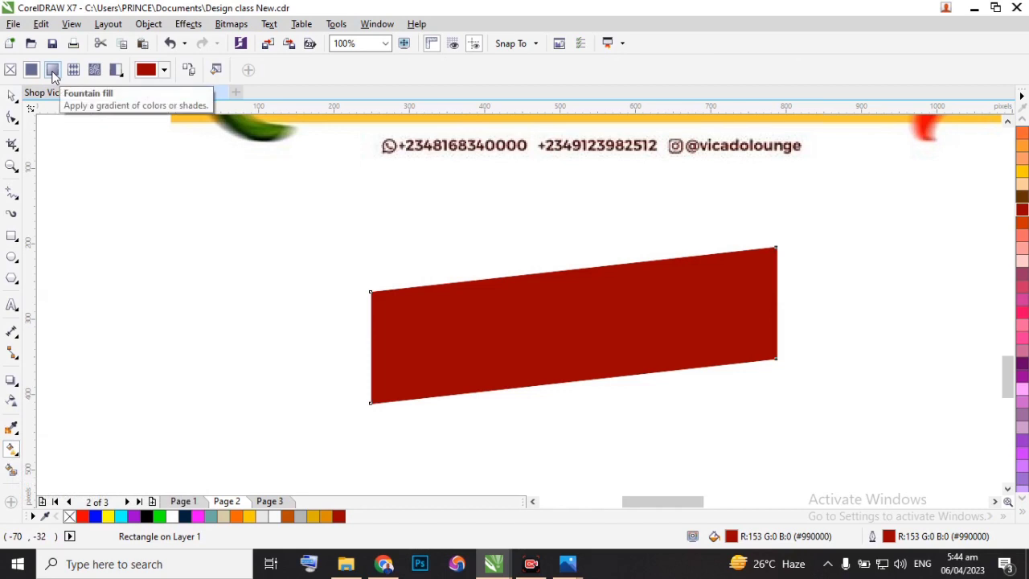
pyautogui.click(52, 73)
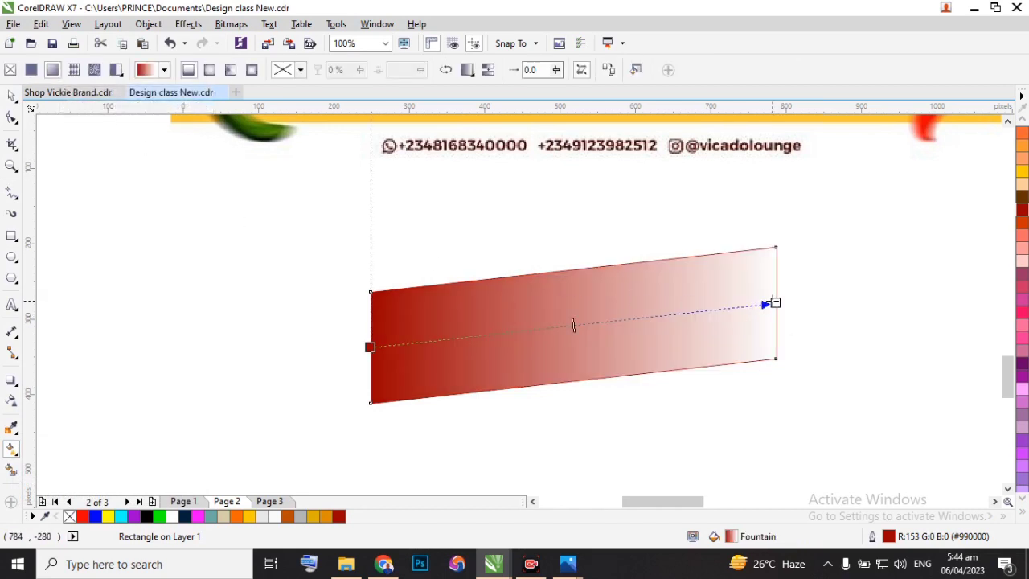
pyautogui.click(775, 302)
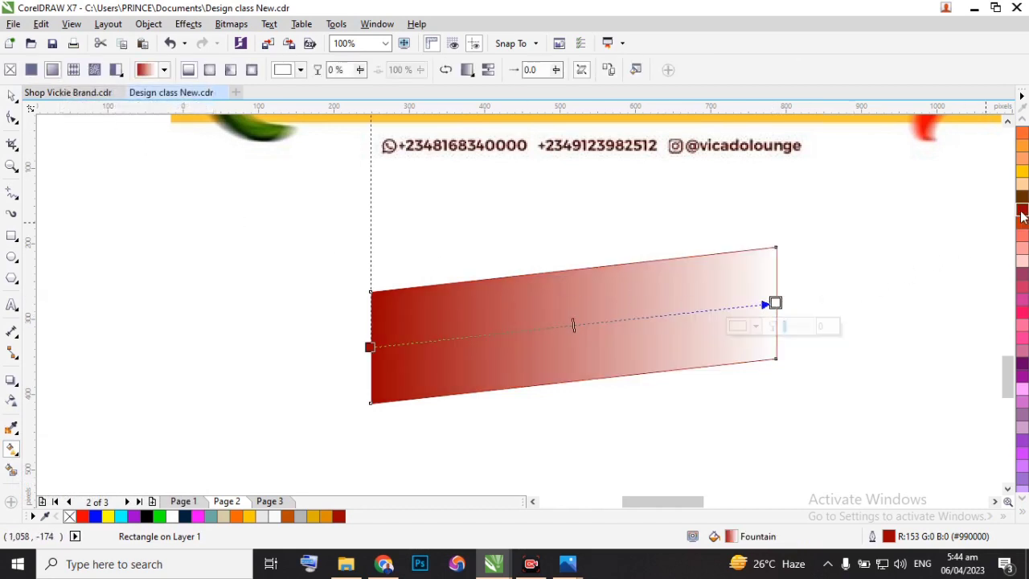
pyautogui.click(1022, 213)
# Select the gradient's left colour node and open the related shades of dark red (#990000) for it.
pyautogui.click(369, 347)
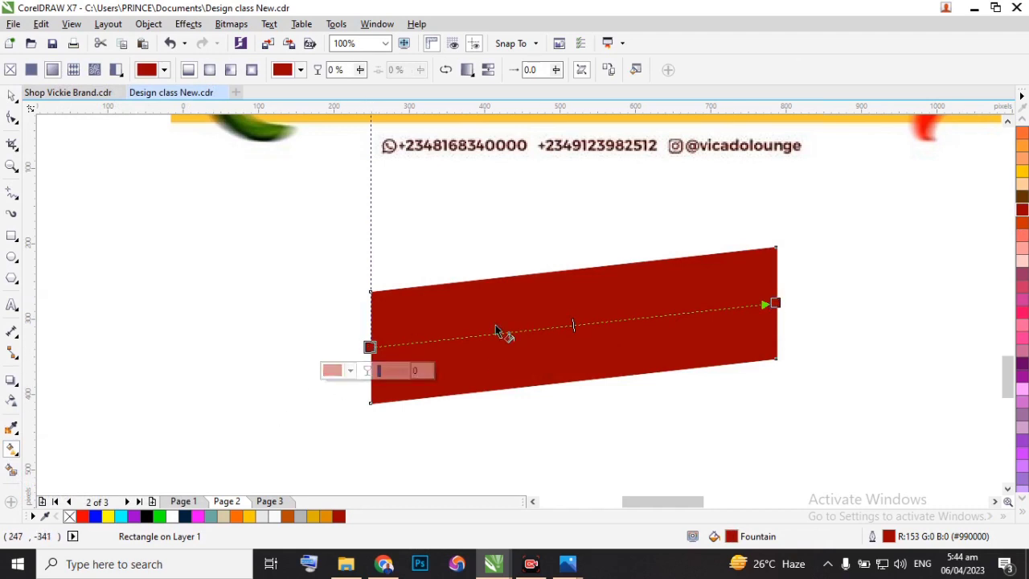
pyautogui.click(1023, 214)
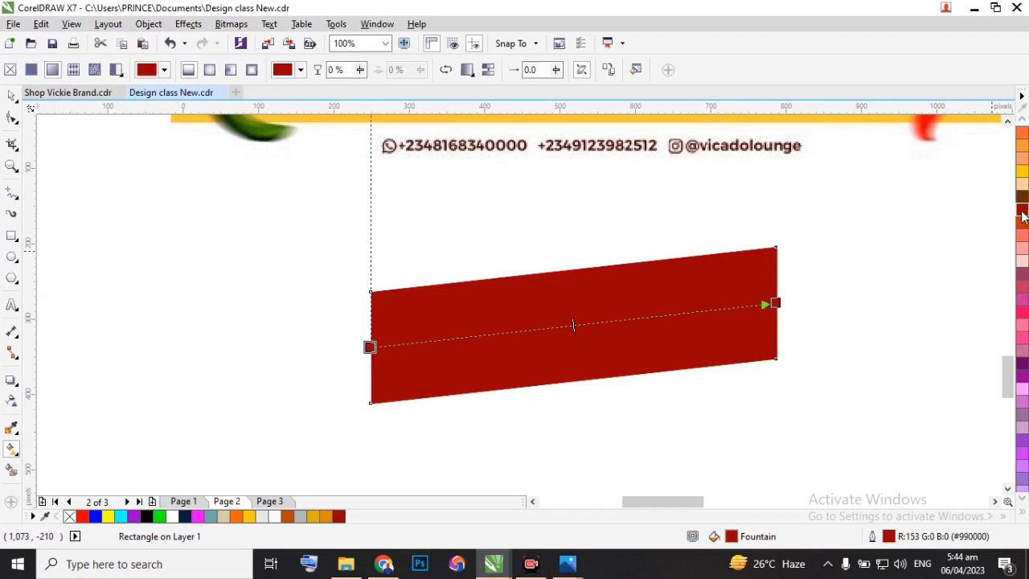
pyautogui.click(1023, 214)
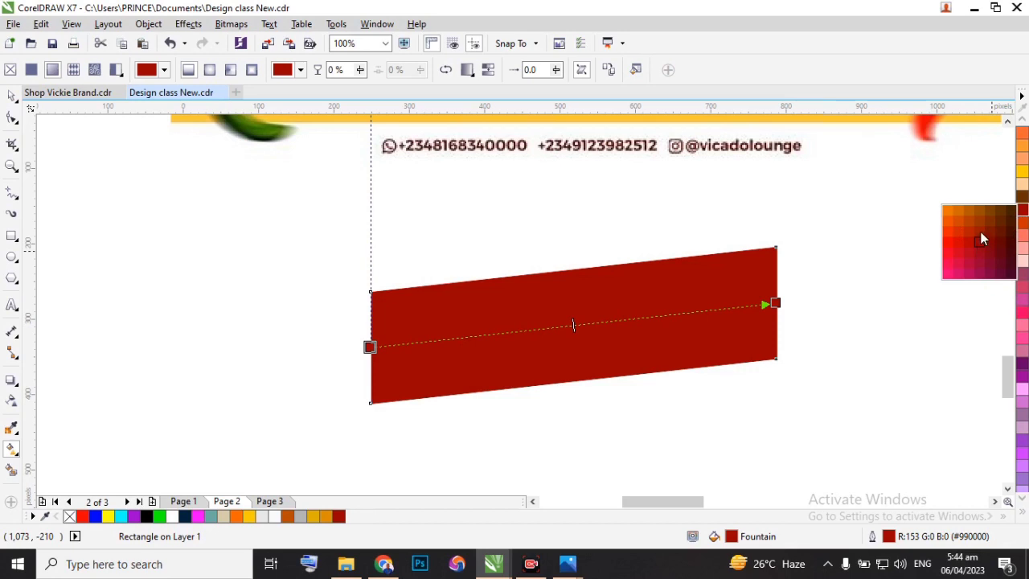
# Give the gradient's left node a slightly darker brownish-red shade and move the node a little inside the slanted rectangle.
pyautogui.click(992, 232)
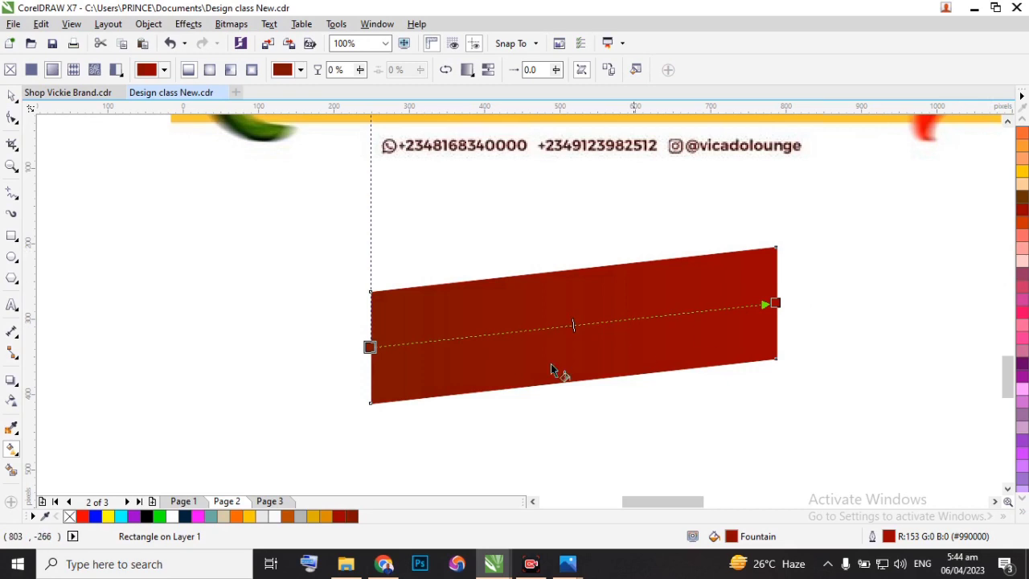
pyautogui.moveTo(370, 347); pyautogui.dragTo(390, 358)
pyautogui.scroll(-2, 550, 346)
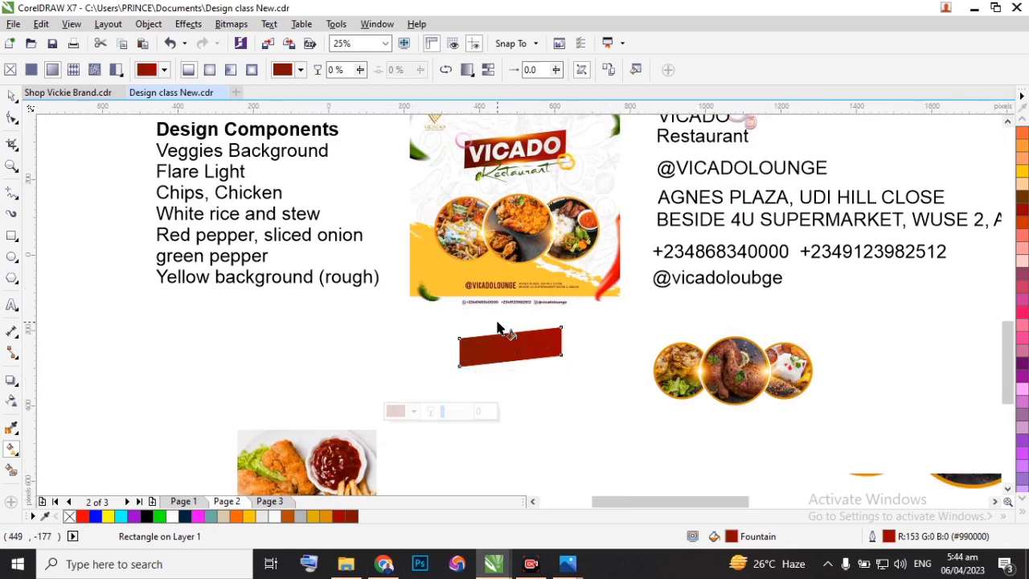
pyautogui.scroll(1, 501, 329)
pyautogui.scroll(-1, 507, 354)
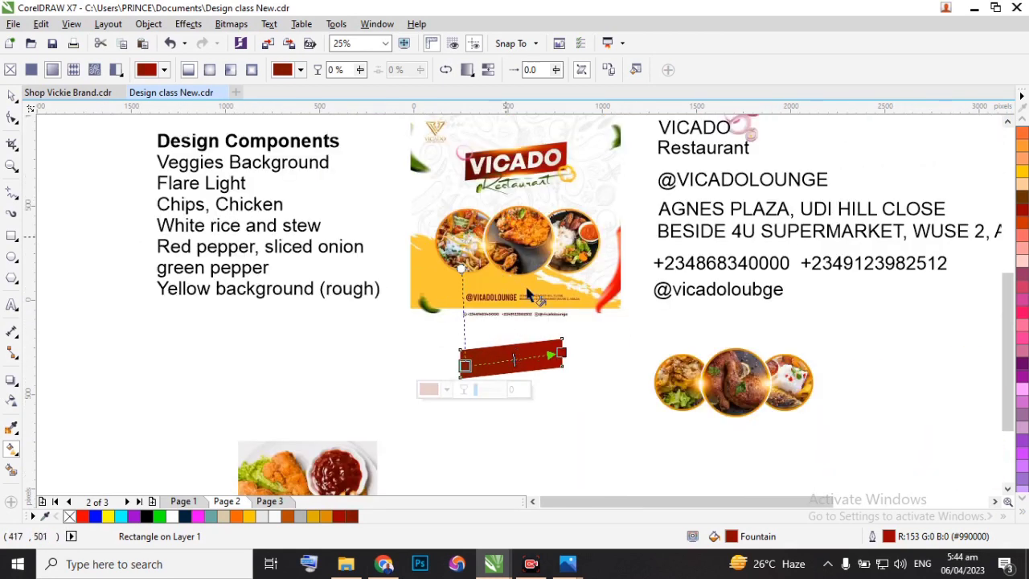
pyautogui.scroll(1, 526, 364)
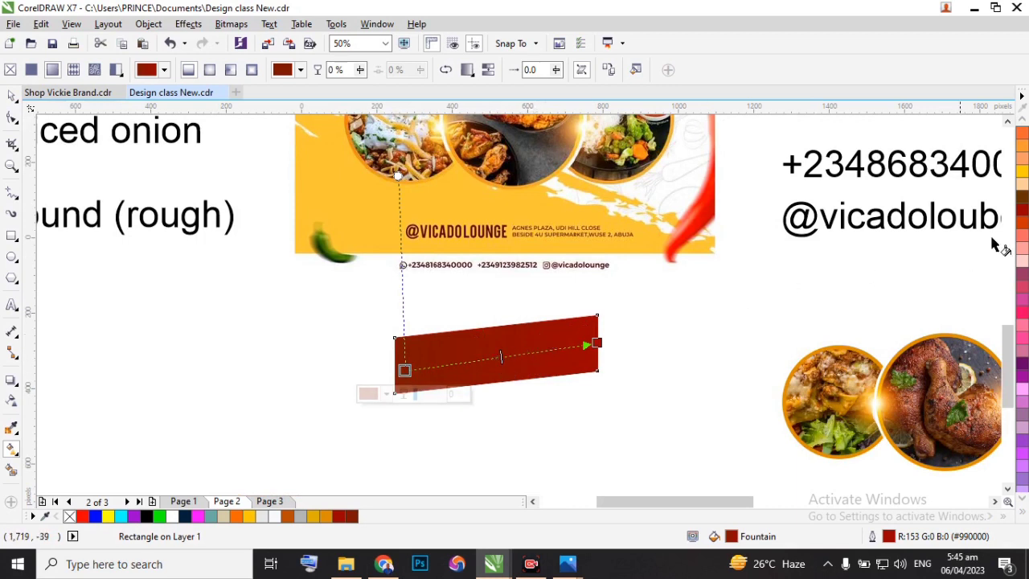
# Deepen the gradient's left node to a much darker brownish-red shade of dark red (#990000) and end the fill editing.
pyautogui.click(1023, 213)
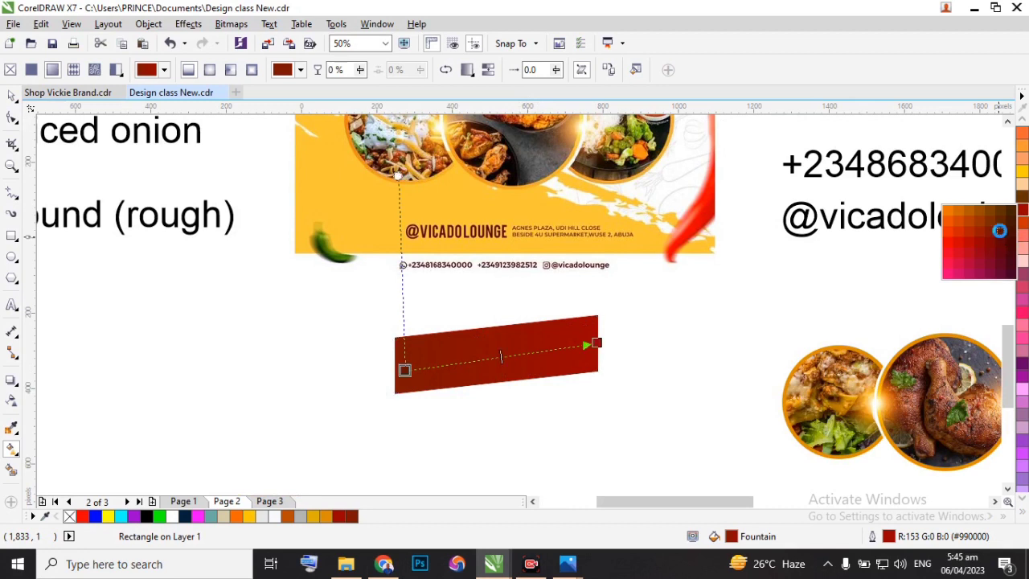
pyautogui.click(1000, 231)
pyautogui.scroll(-1, 532, 342)
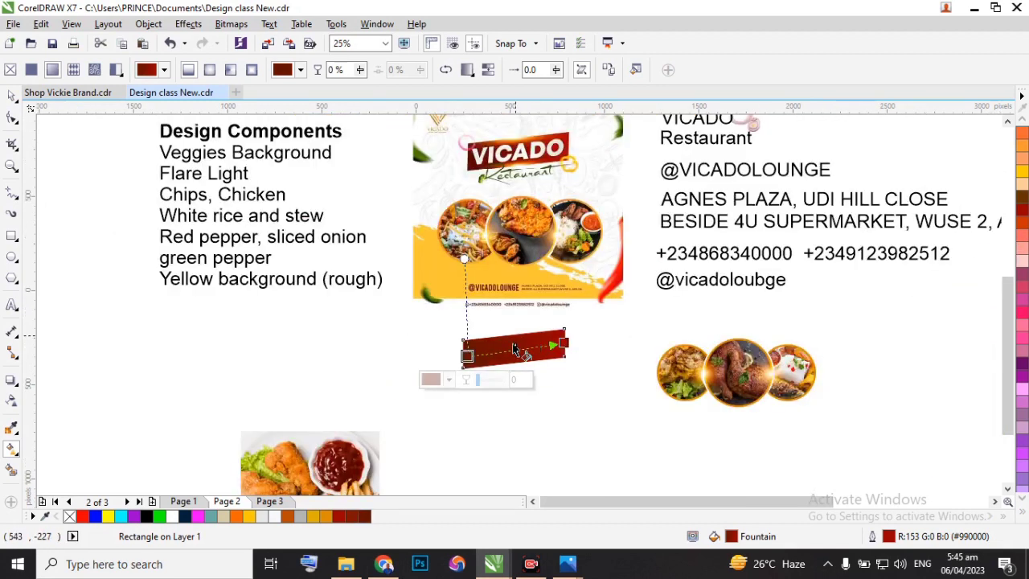
pyautogui.scroll(1, 504, 358)
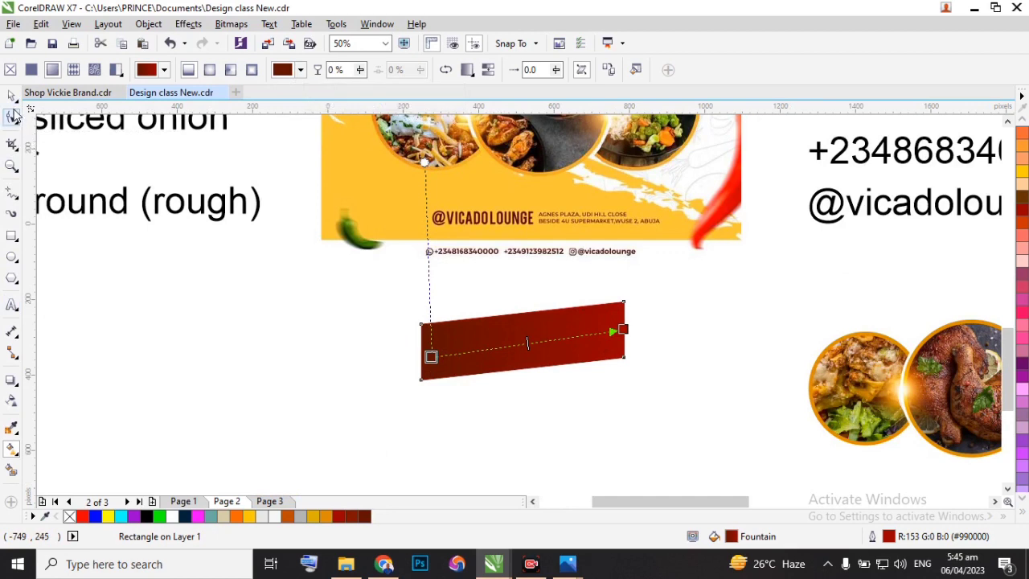
pyautogui.click(12, 97)
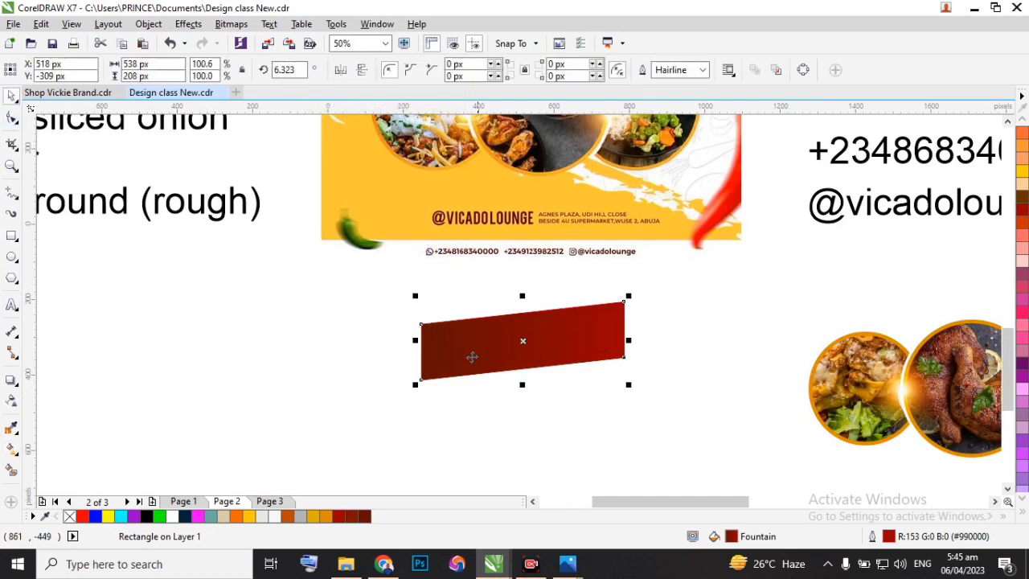
pyautogui.scroll(-1, 466, 349)
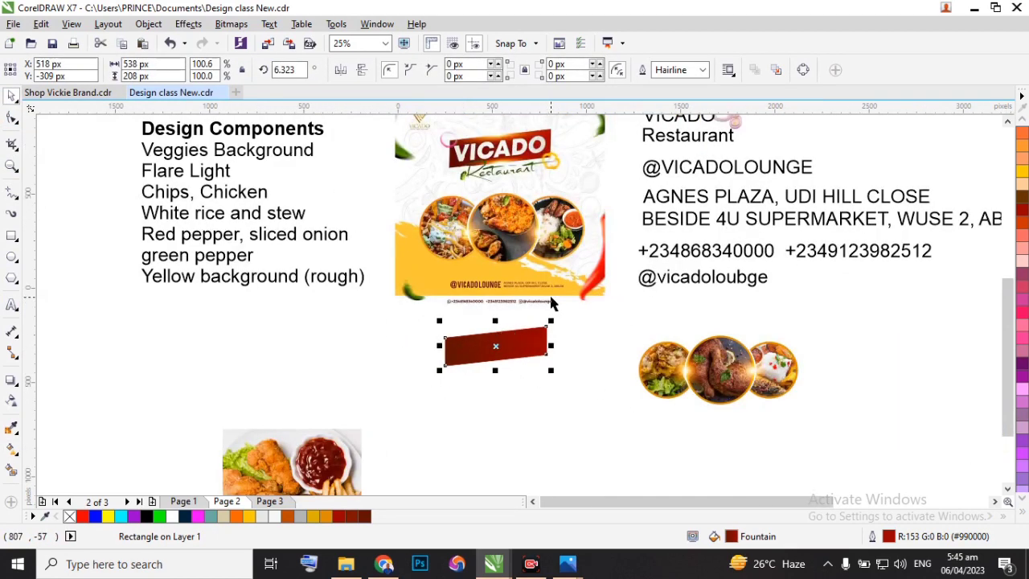
# Move the orange light flare bitmap below the slanted red banner, to about X 527 px, Y -669 px.
pyautogui.click(697, 375)
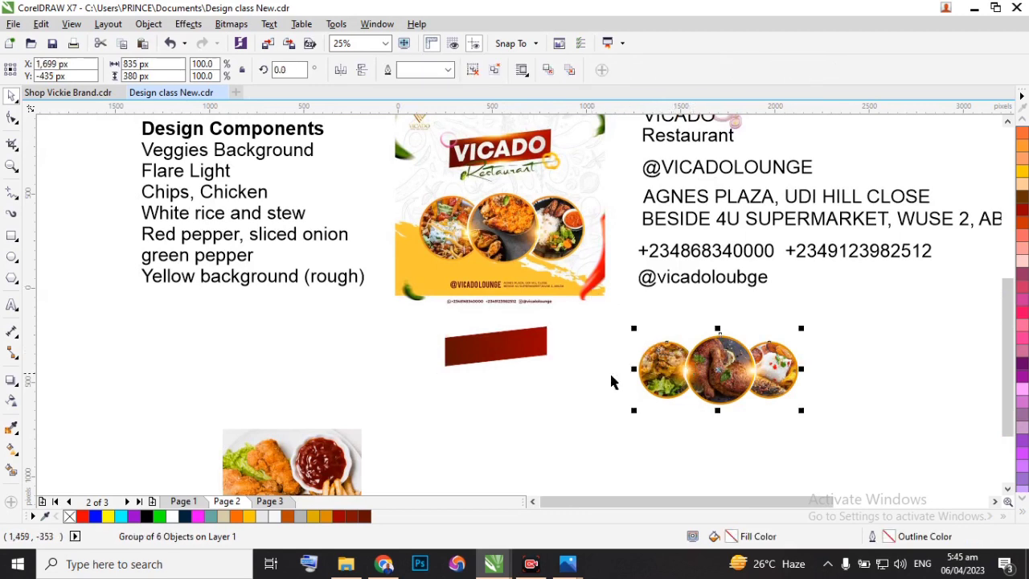
pyautogui.click(523, 403)
pyautogui.scroll(-3, 574, 378)
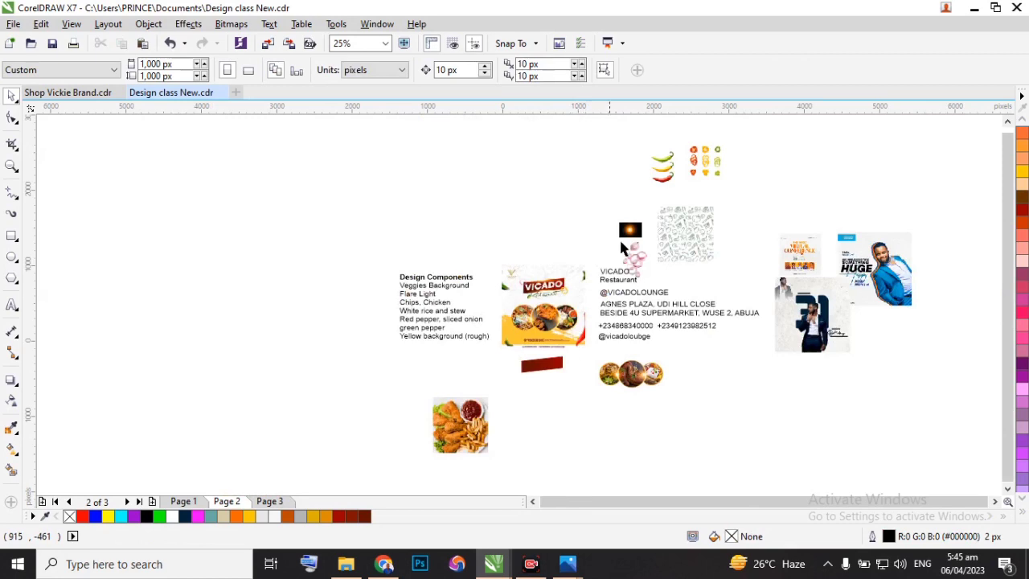
pyautogui.click(631, 230)
pyautogui.moveTo(561, 335); pyautogui.dragTo(532, 393)
pyautogui.scroll(3, 534, 389)
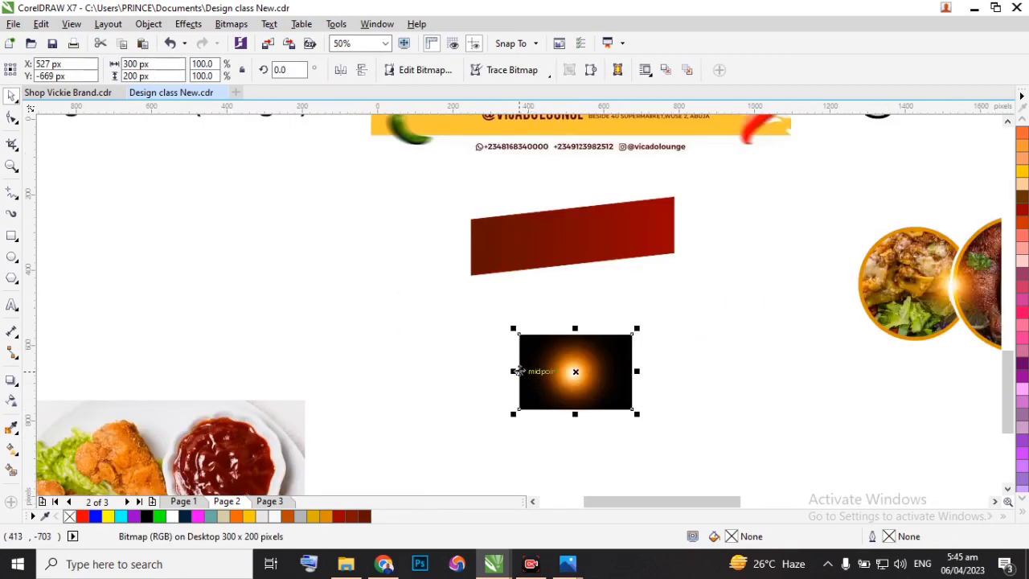
# Move the VICADO text from the copy notes to just below the red banner, at about X 841 px, Y -511 px.
pyautogui.scroll(-2, 523, 374)
pyautogui.scroll(-2, 567, 269)
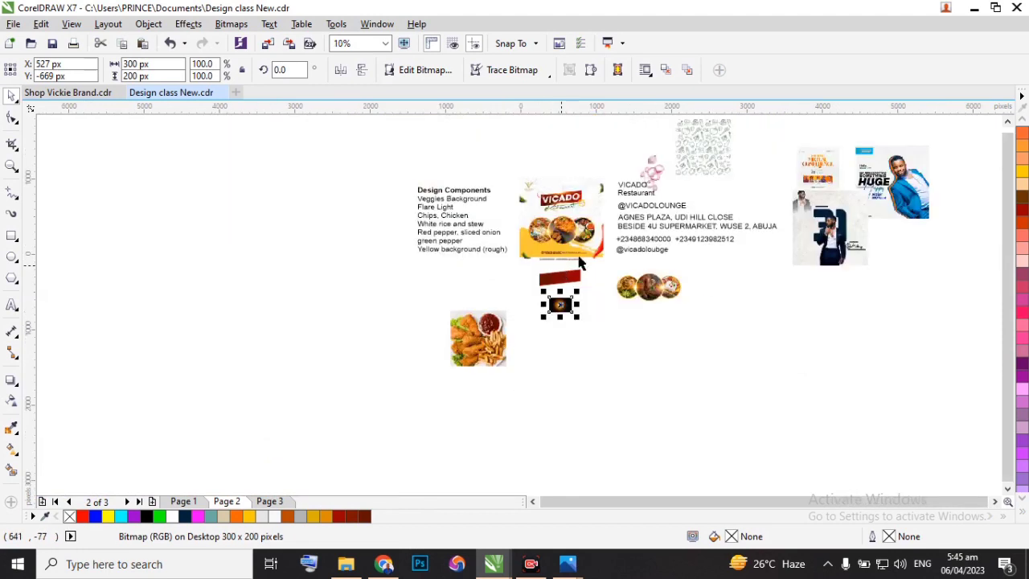
pyautogui.click(634, 185)
pyautogui.moveTo(635, 182); pyautogui.dragTo(584, 292)
pyautogui.scroll(3, 582, 296)
pyautogui.scroll(1, 583, 228)
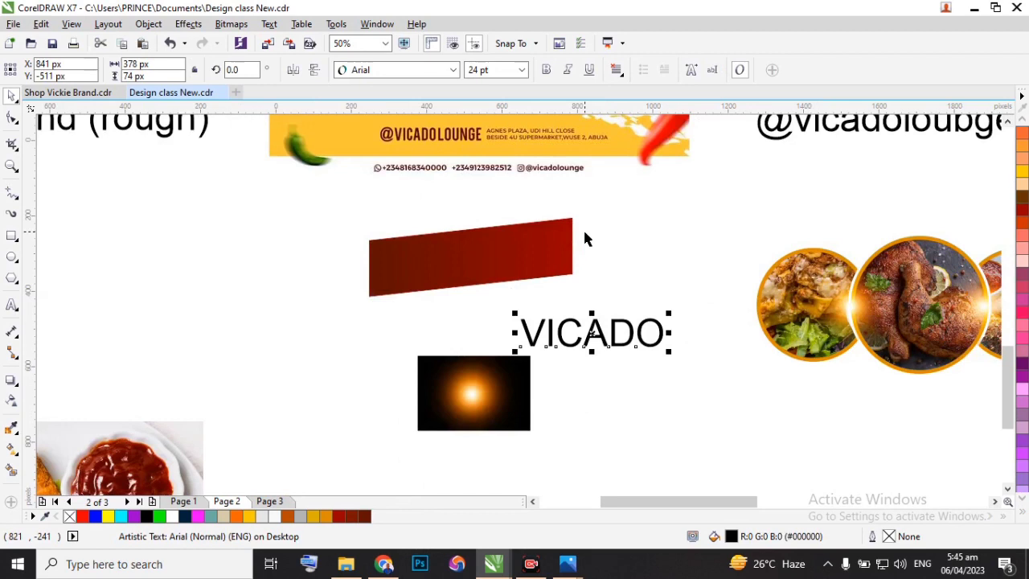
# Set the font of the VICADO text to Arial Black.
pyautogui.click(450, 71)
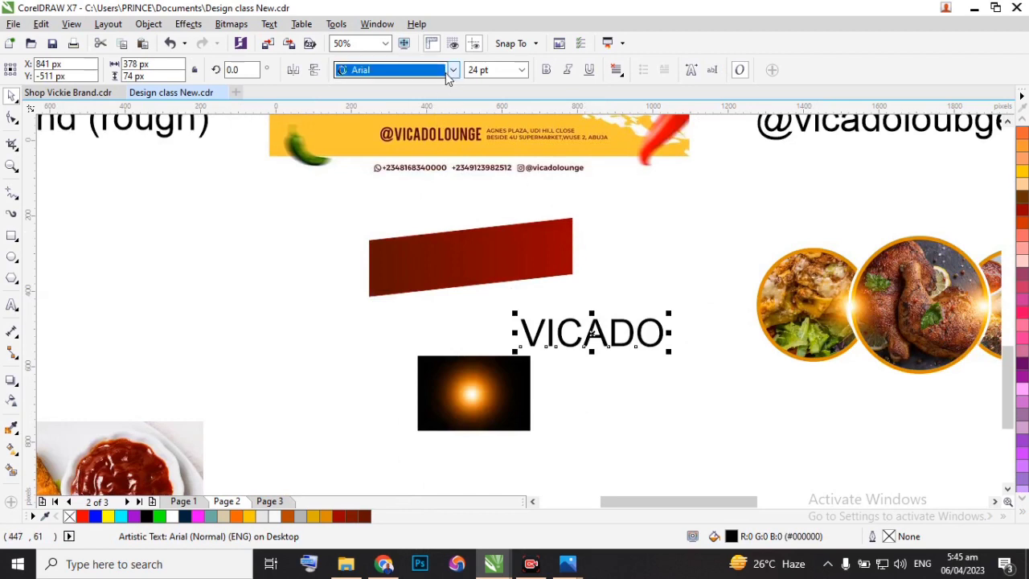
pyautogui.click(454, 71)
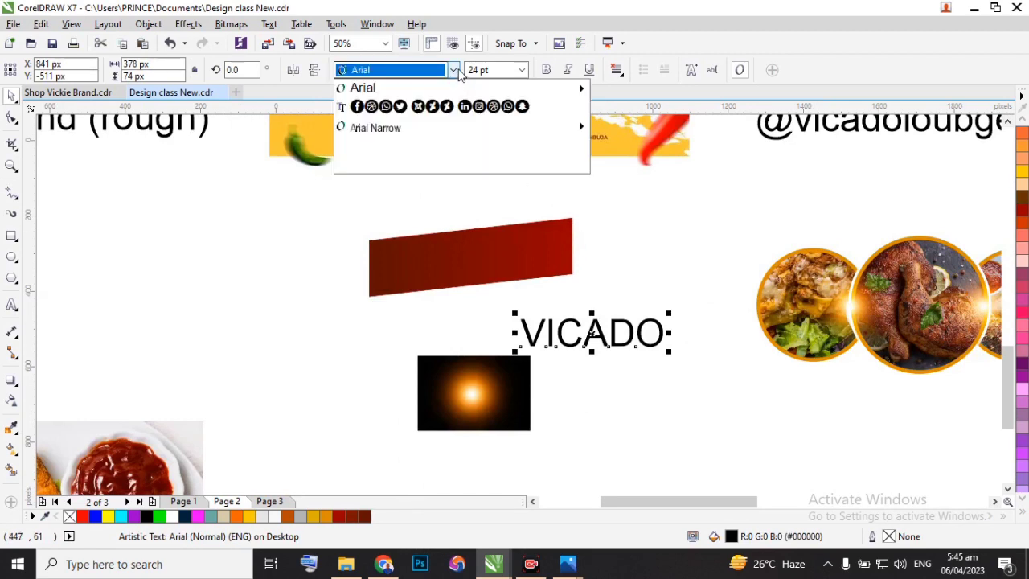
pyautogui.moveTo(467, 89)
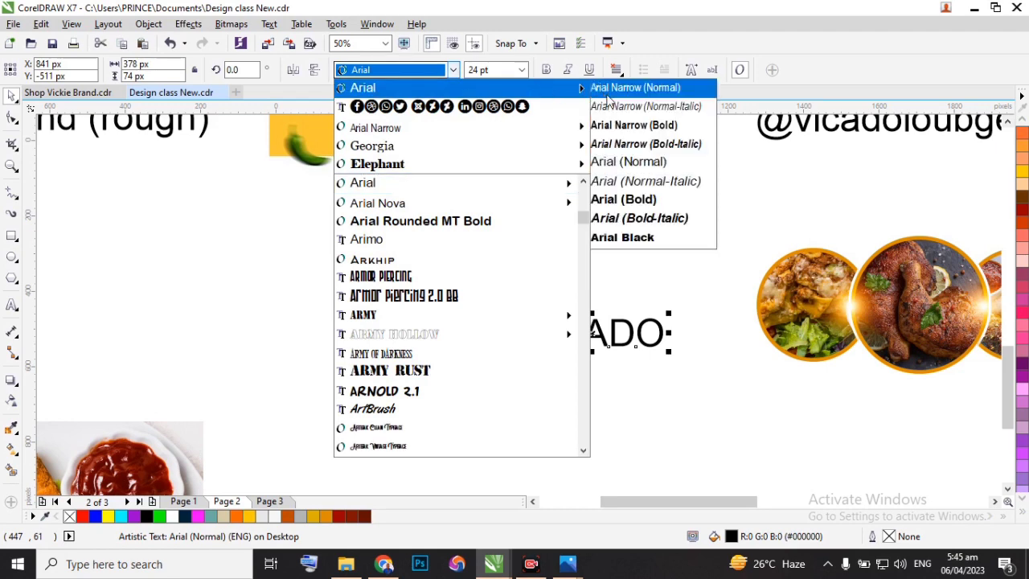
pyautogui.click(627, 234)
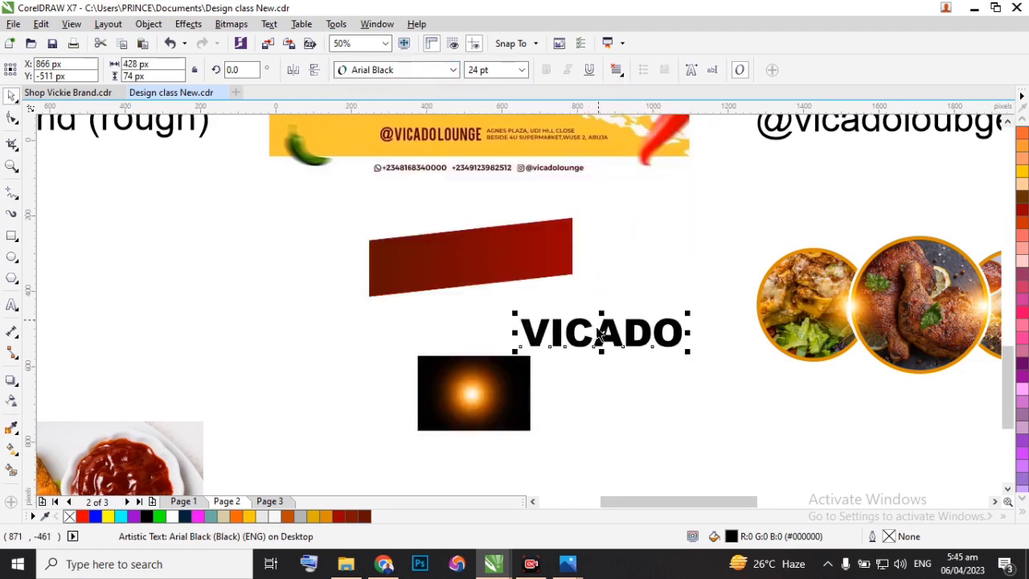
# Centre the VICADO text on the red banner at X 518 px, Y -309 px and fill it white (#FFFFFF).
pyautogui.moveTo(601, 333); pyautogui.dragTo(472, 258)
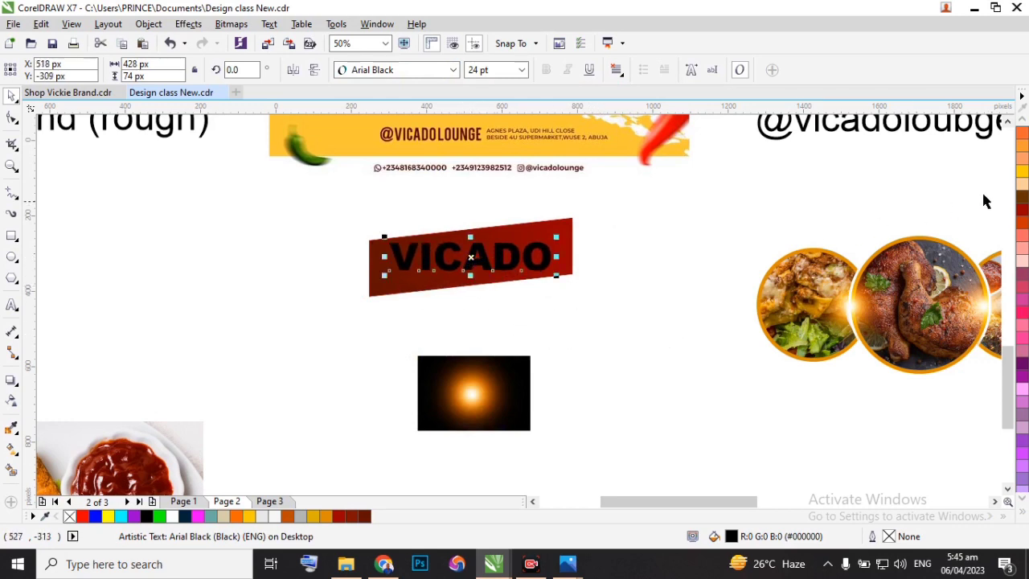
pyautogui.scroll(5, 1022, 168)
pyautogui.scroll(5, 1022, 185)
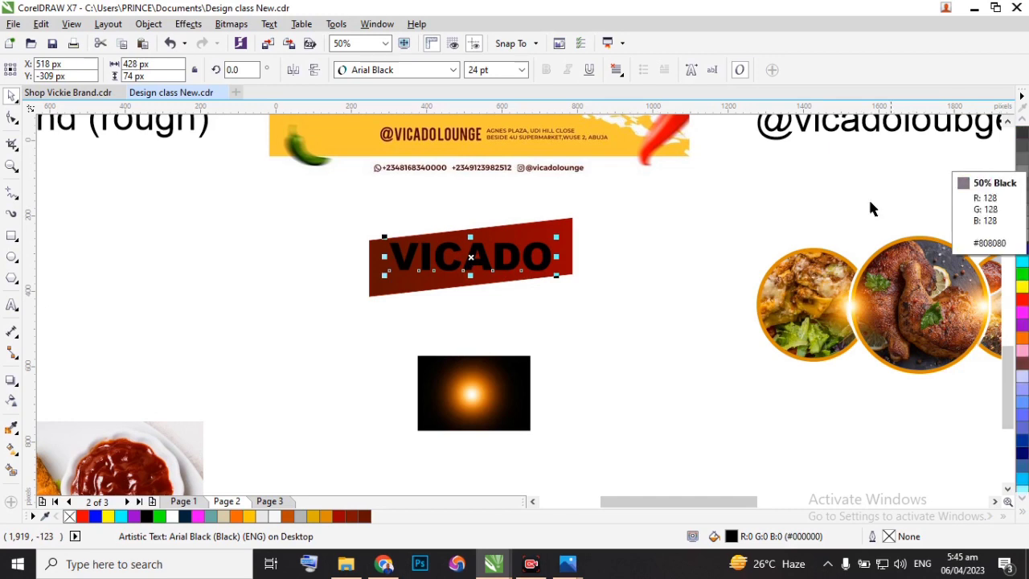
pyautogui.click(1022, 235)
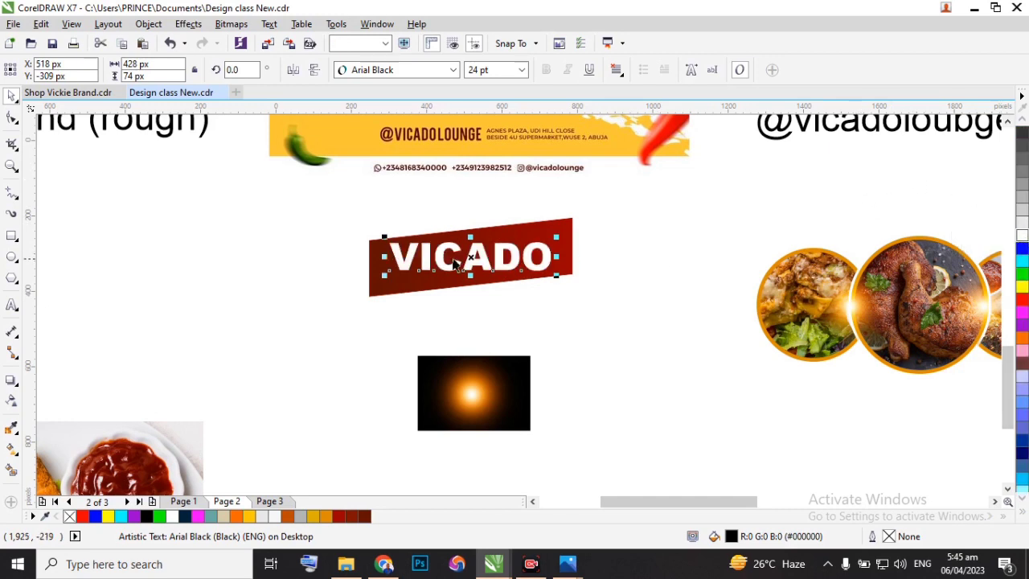
pyautogui.scroll(2, 450, 262)
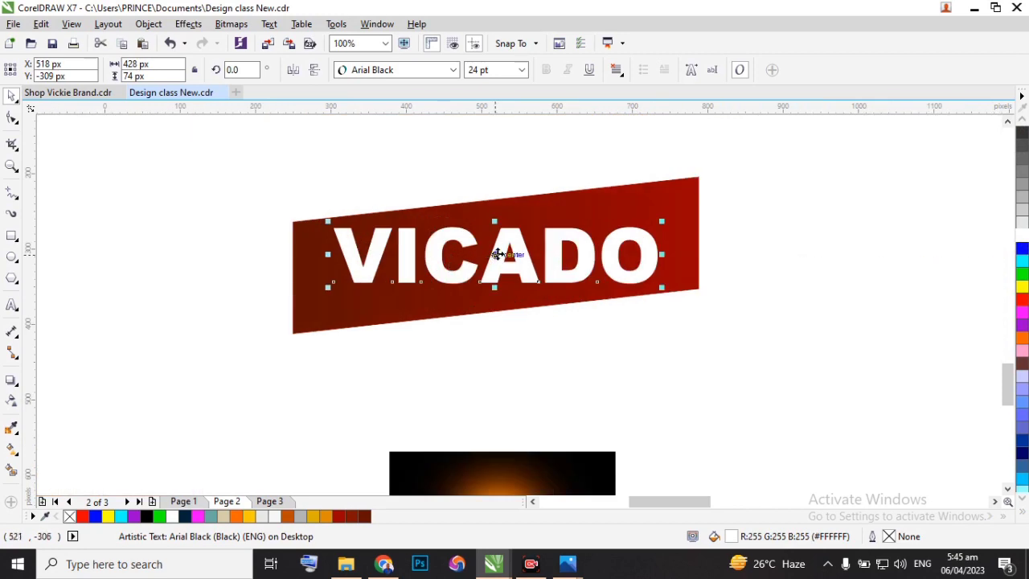
# Skew the VICADO text vertically by about 6.257° to follow the banner's slant and reposition it to about X 529 px, Y -311 px.
pyautogui.moveTo(498, 254); pyautogui.dragTo(497, 257)
pyautogui.click(496, 255)
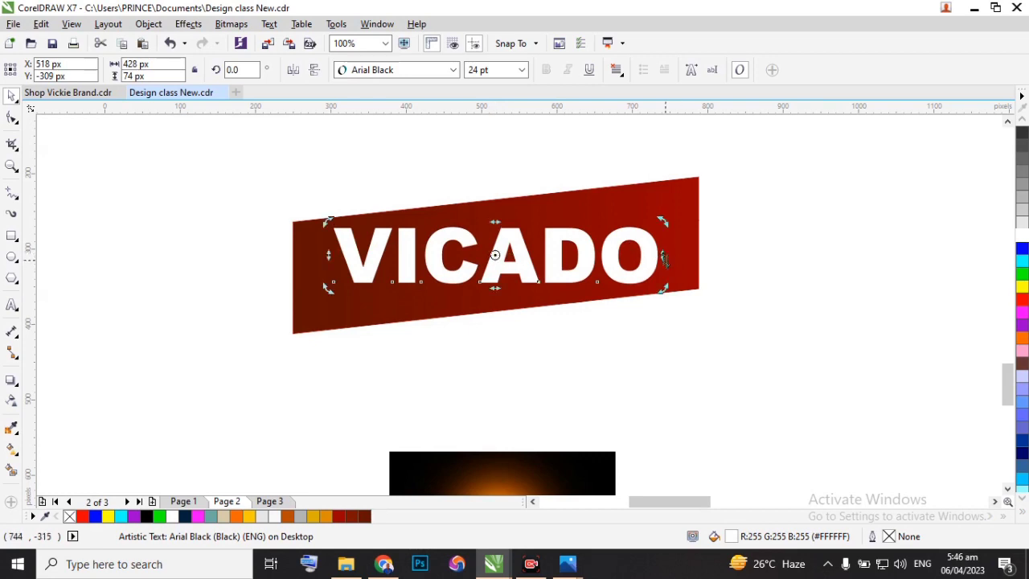
pyautogui.moveTo(665, 258); pyautogui.dragTo(665, 221)
pyautogui.click(744, 207)
pyautogui.click(507, 245)
pyautogui.moveTo(501, 237); pyautogui.dragTo(503, 257)
# Set the VICADO text's font size to 25 pt and align its centre with the slanted banner.
pyautogui.scroll(-6, 503, 258)
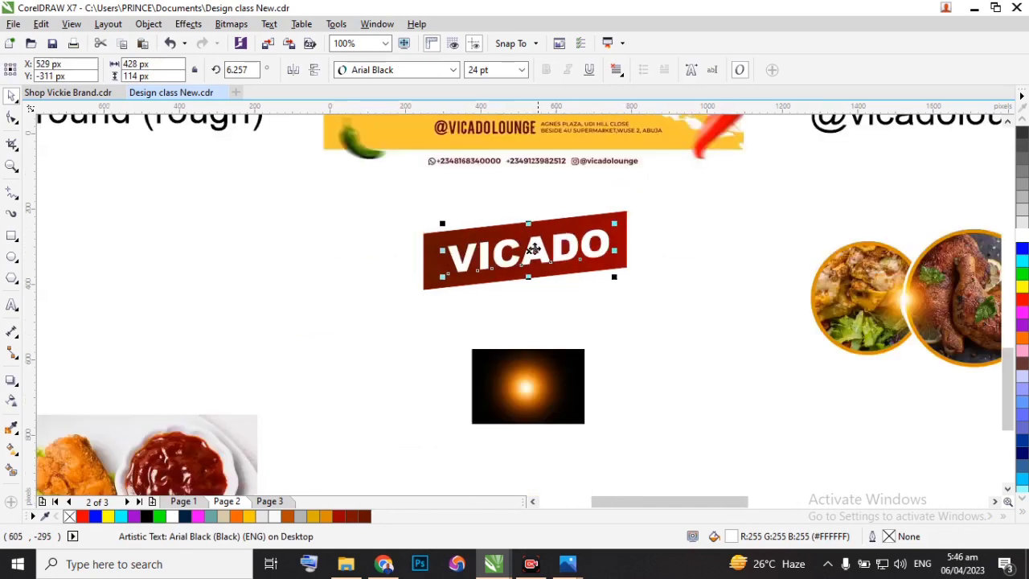
pyautogui.scroll(4, 541, 271)
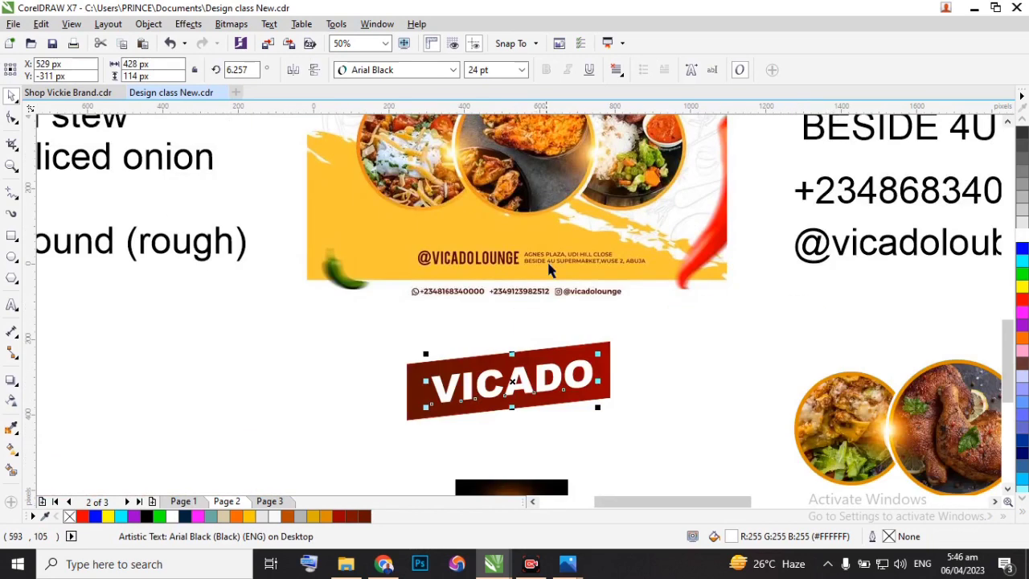
pyautogui.moveTo(597, 408); pyautogui.dragTo(598, 409)
pyautogui.click(475, 70)
pyautogui.write('25')
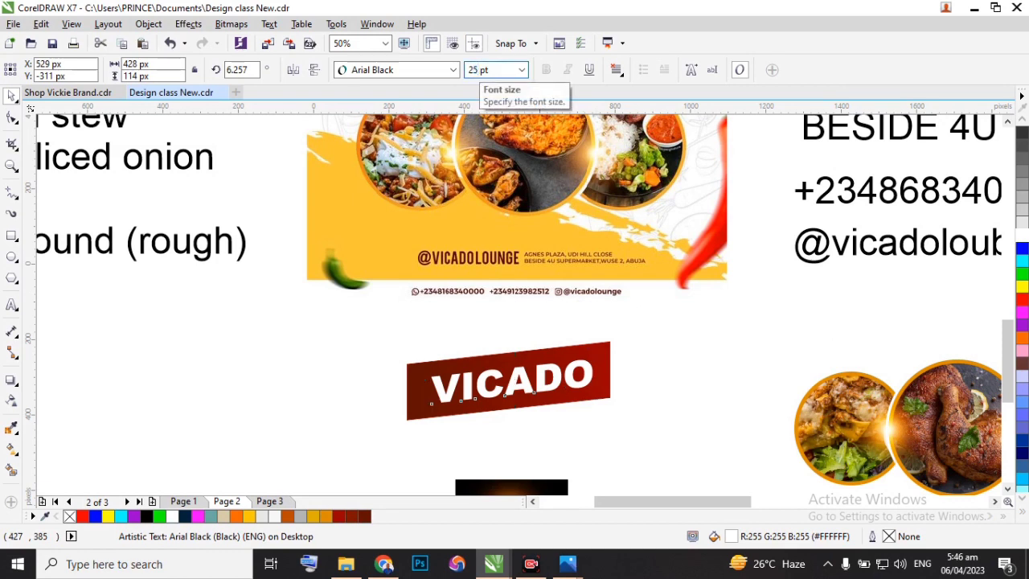
pyautogui.press('Return')
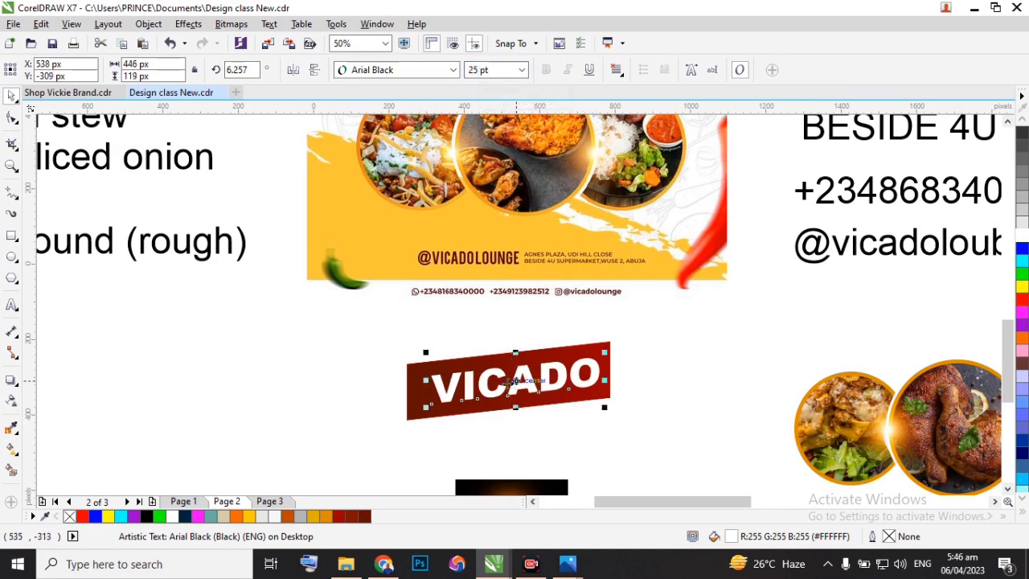
pyautogui.keyDown('shift'); pyautogui.click(408, 382); pyautogui.keyUp('shift')
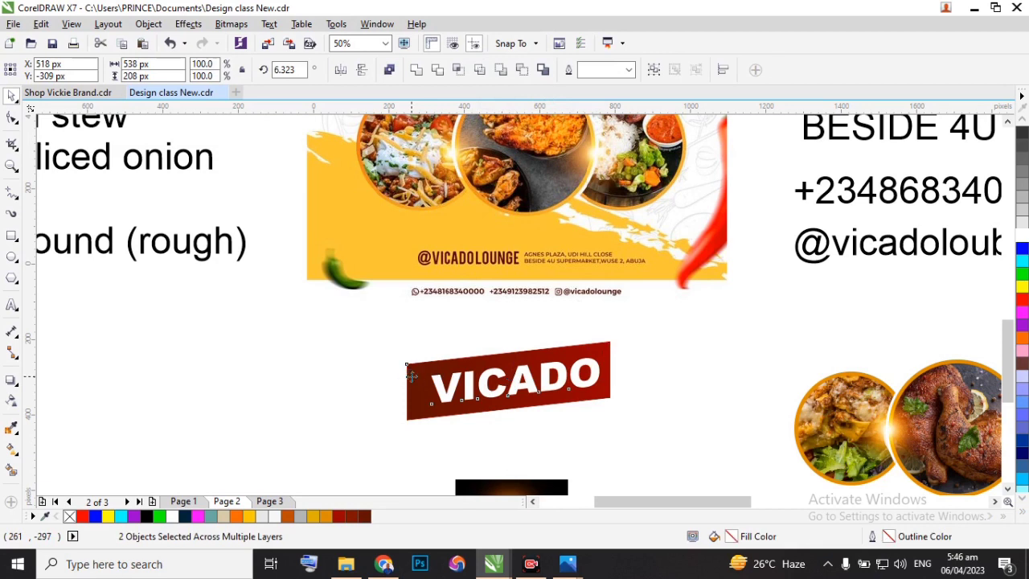
pyautogui.click(657, 376)
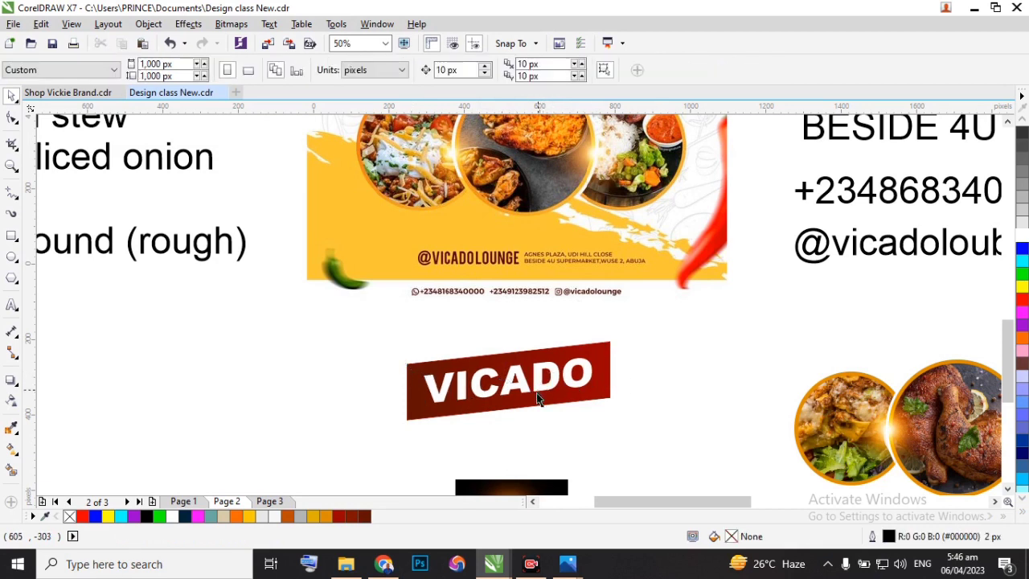
# Move the light flare bitmap up closer to the banner, to about X 534 px, Y -579 px.
pyautogui.scroll(-3, 537, 392)
pyautogui.click(526, 452)
pyautogui.scroll(2, 526, 452)
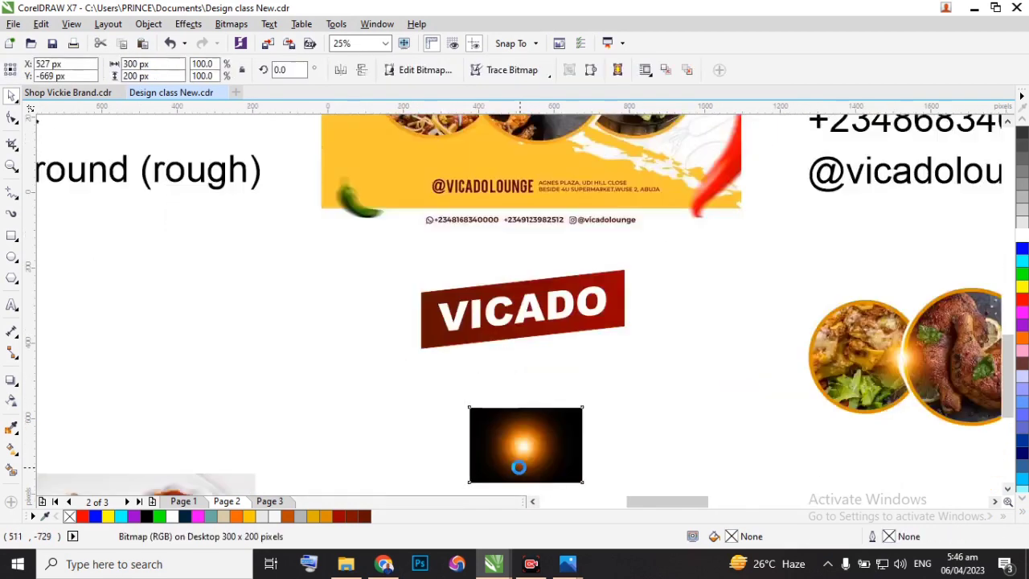
pyautogui.moveTo(525, 453); pyautogui.dragTo(531, 385)
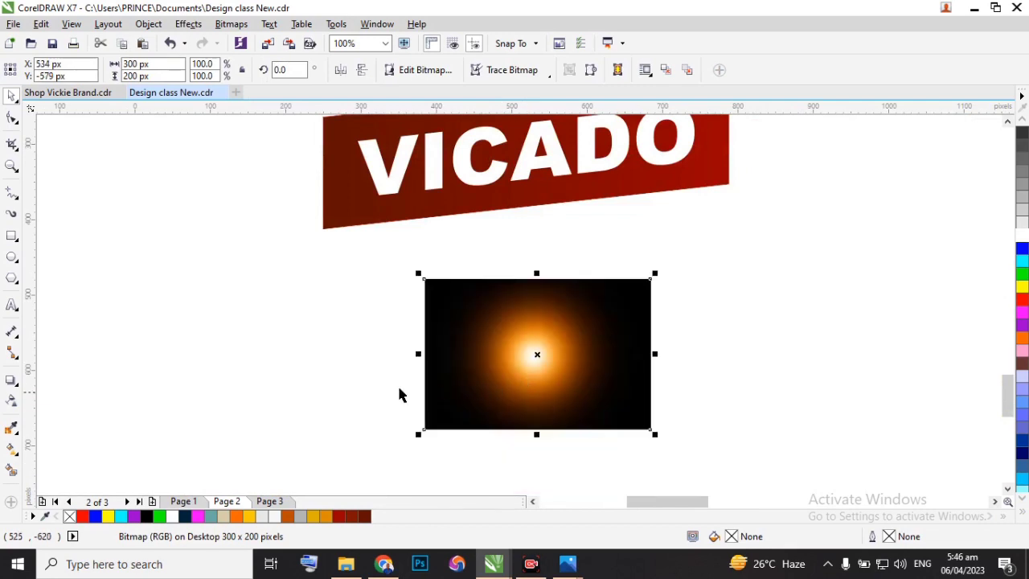
# Set the light flare bitmap's transparency merge mode to Screen.
pyautogui.click(11, 402)
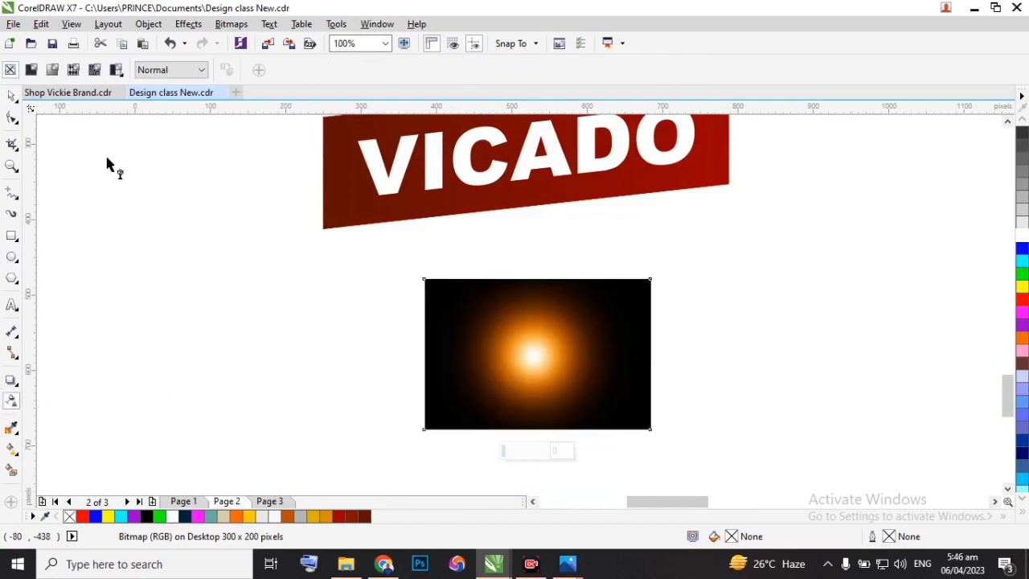
pyautogui.click(201, 71)
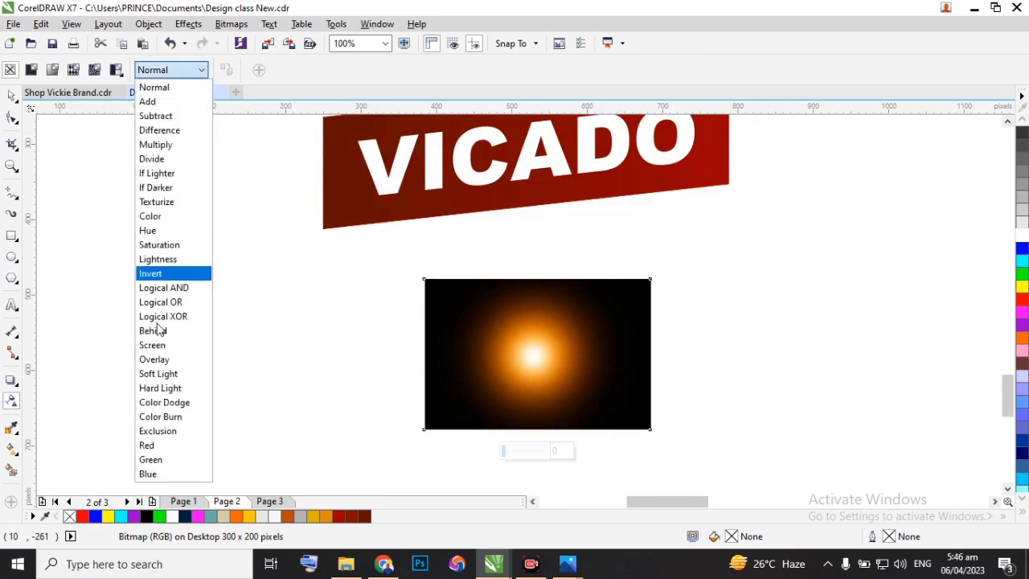
pyautogui.click(152, 345)
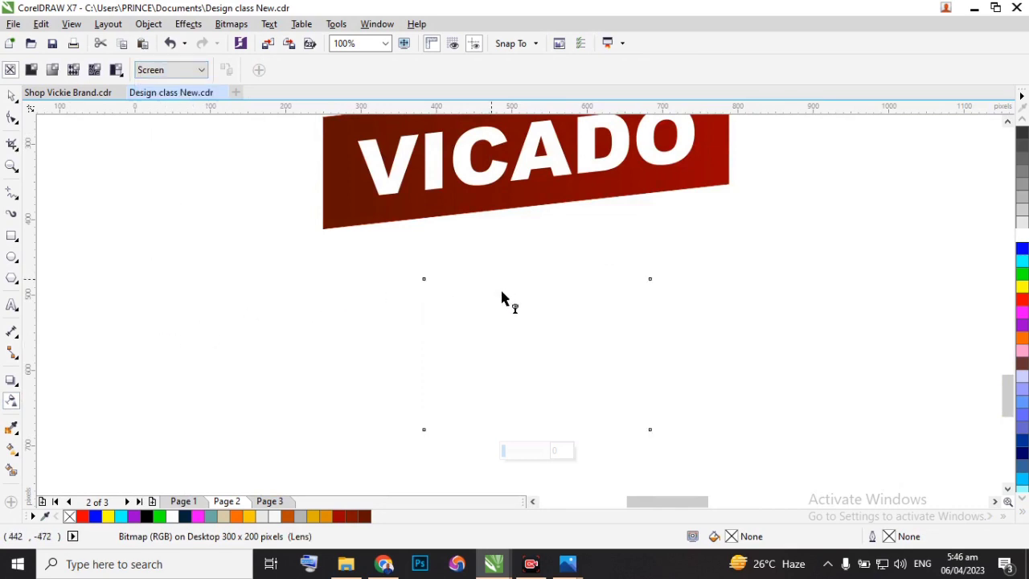
pyautogui.scroll(-2, 543, 359)
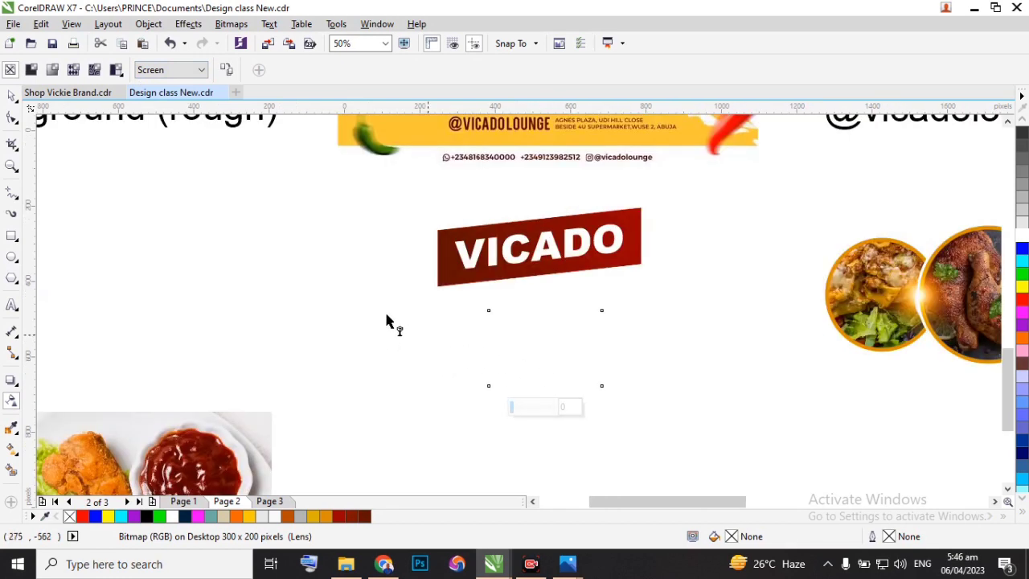
# Move the light flare onto the VICADO banner's lower edge, at about Y -412 px, and stretch its width to about 357 px.
pyautogui.click(9, 96)
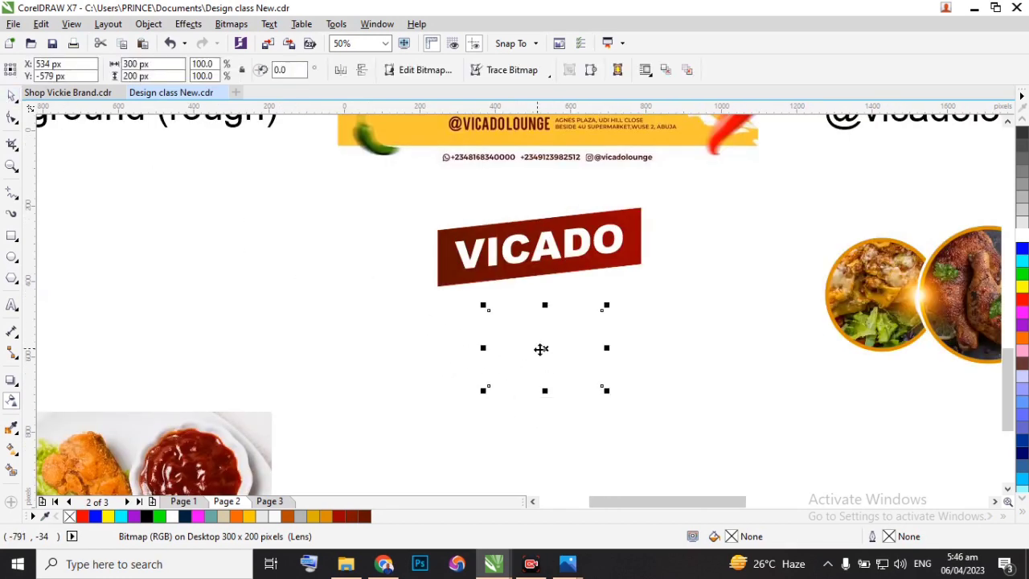
pyautogui.moveTo(541, 349); pyautogui.dragTo(544, 287)
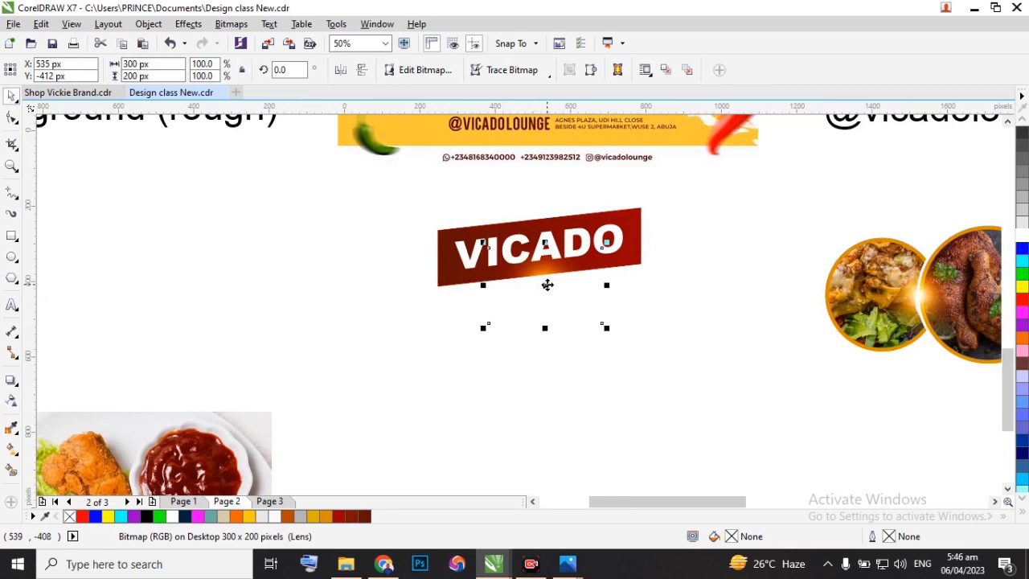
pyautogui.scroll(-2, 550, 288)
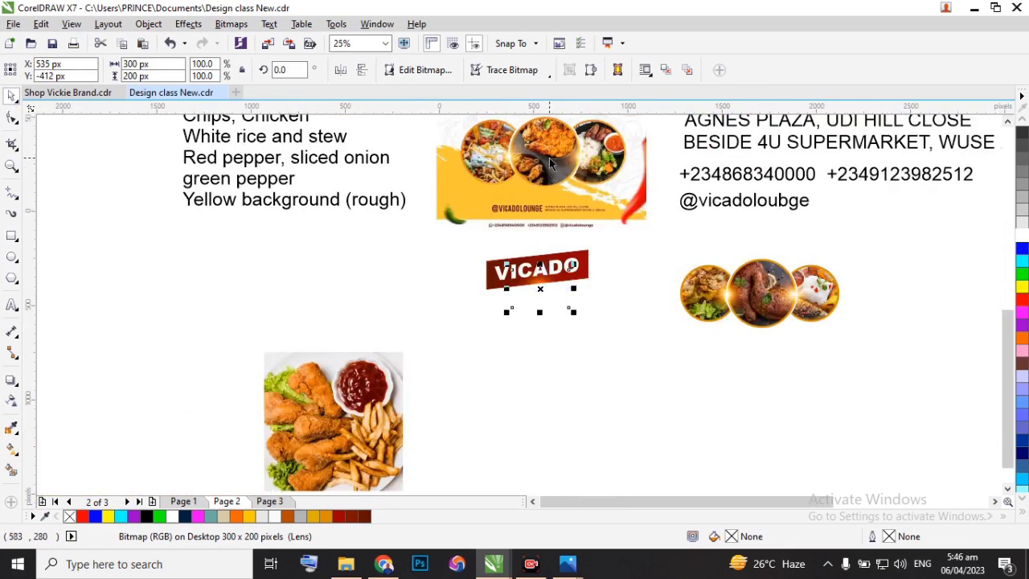
pyautogui.scroll(-1, 550, 163)
pyautogui.scroll(2, 550, 162)
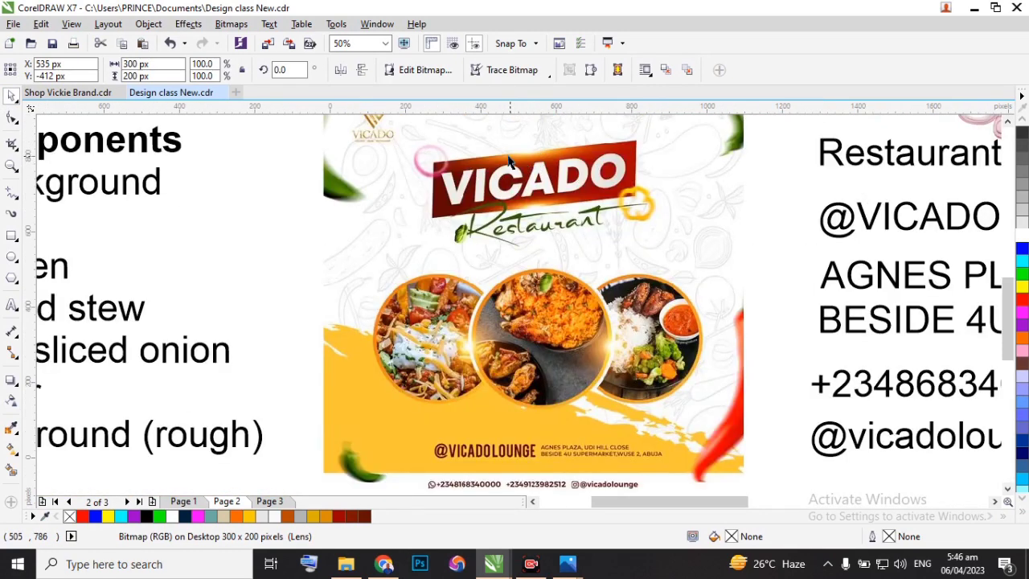
pyautogui.scroll(-2, 534, 339)
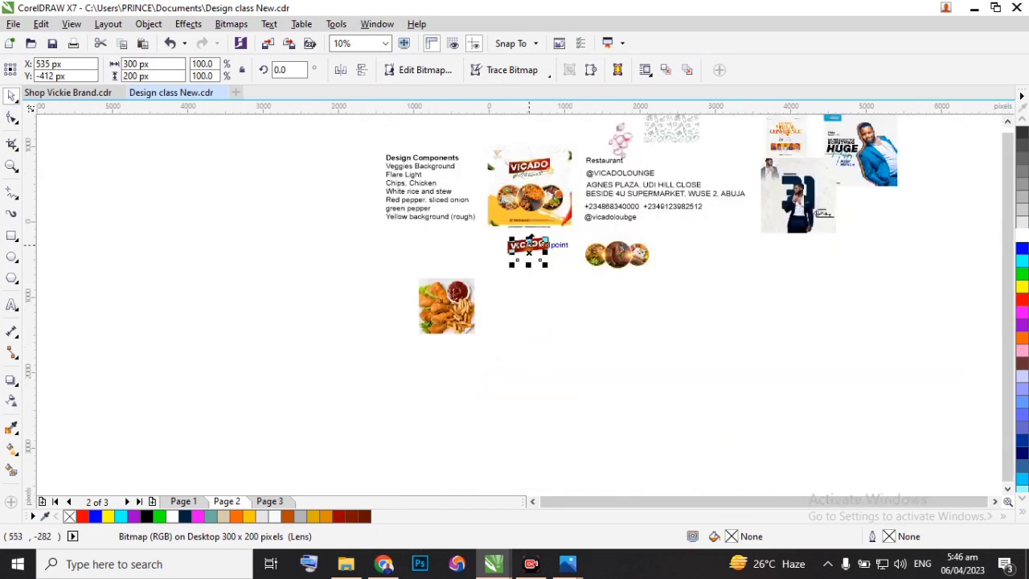
pyautogui.scroll(1, 526, 257)
pyautogui.scroll(1, 526, 257)
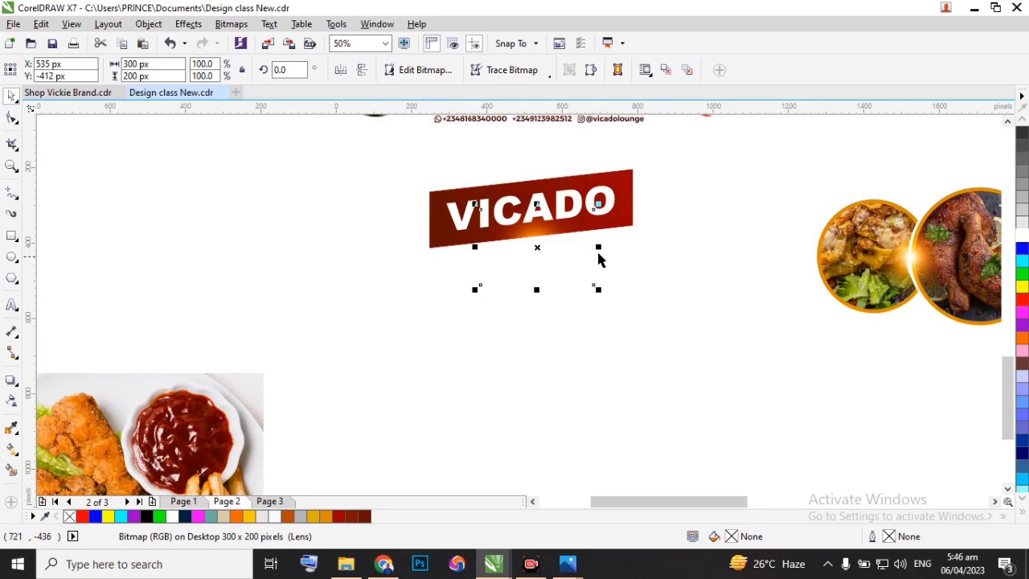
pyautogui.moveTo(595, 248); pyautogui.dragTo(606, 247)
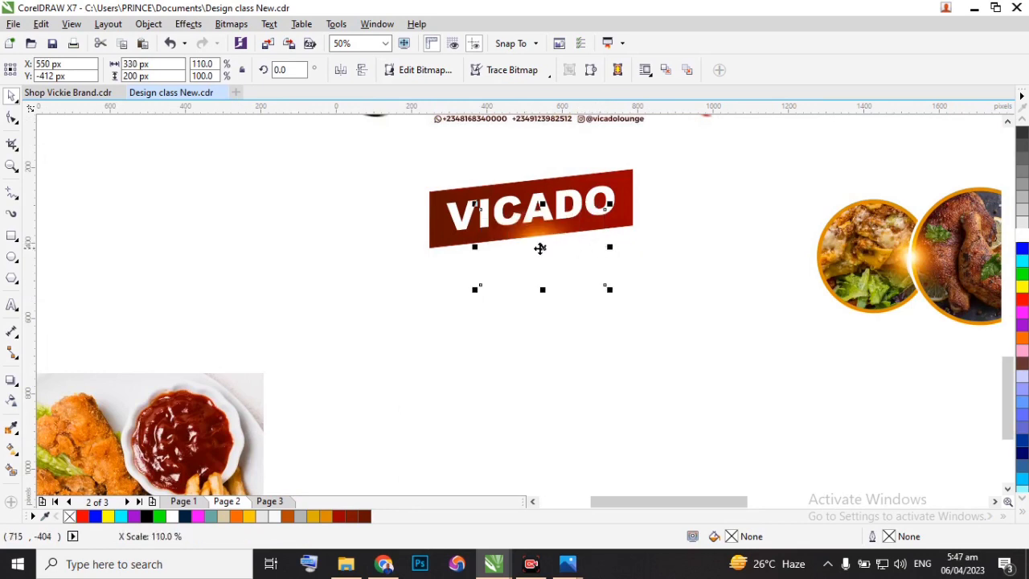
pyautogui.moveTo(472, 246); pyautogui.dragTo(464, 246)
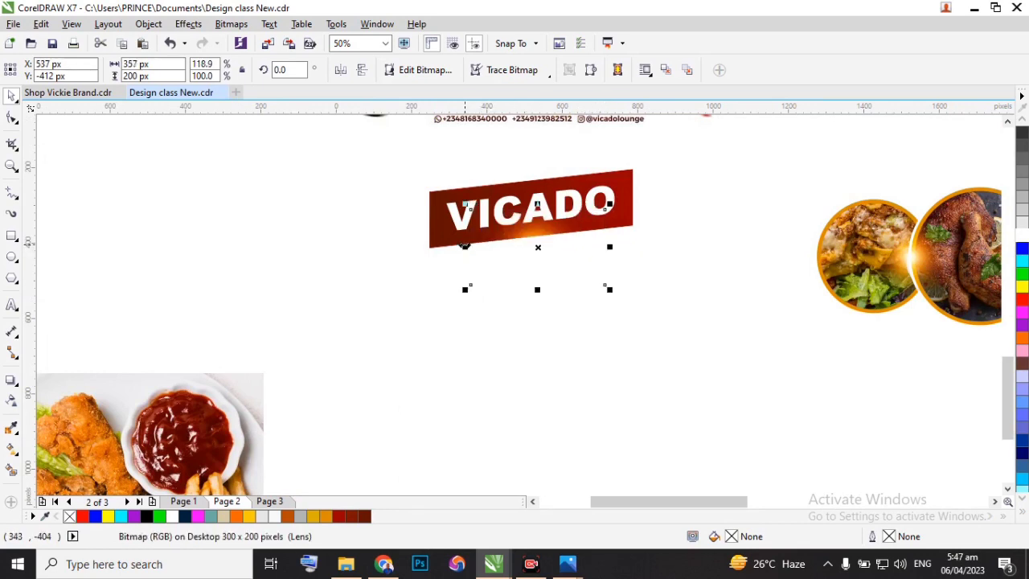
# Place a copy of the light flare on the VICADO banner's upper edge, at about X 531 px, Y -233 px.
pyautogui.scroll(2, 538, 214)
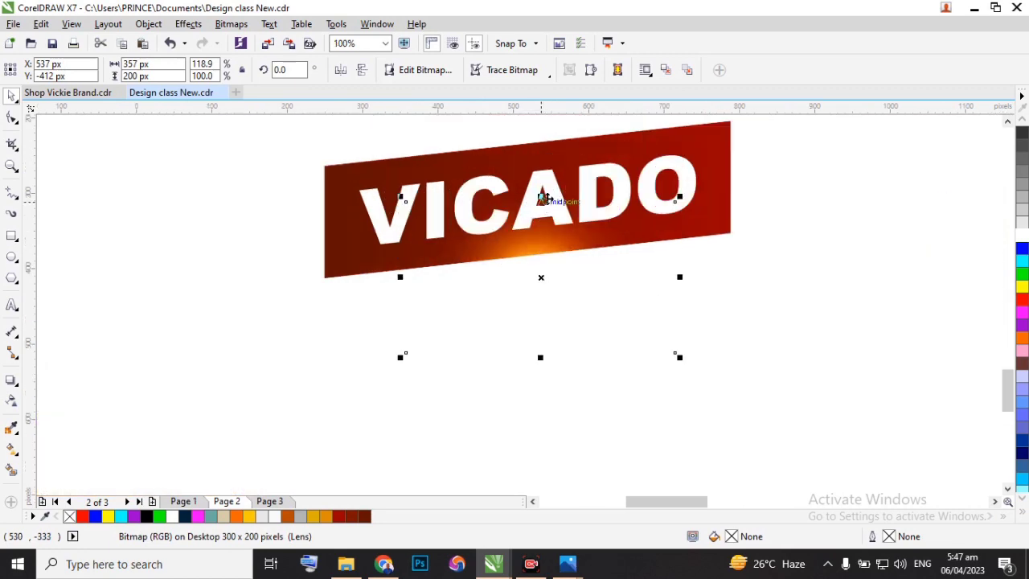
pyautogui.moveTo(541, 197)
pyautogui.mouseDown()
pyautogui.moveTo(540, 232)
pyautogui.moveTo(539, 205)
pyautogui.mouseUp()
pyautogui.scroll(-2, 540, 272)
pyautogui.moveTo(541, 281); pyautogui.dragTo(537, 209)
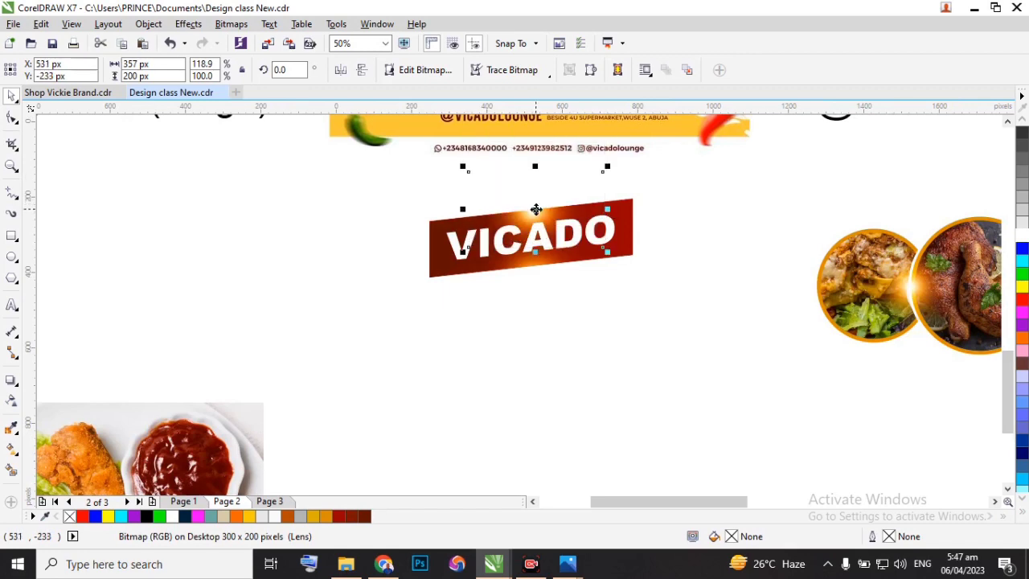
pyautogui.scroll(2, 539, 212)
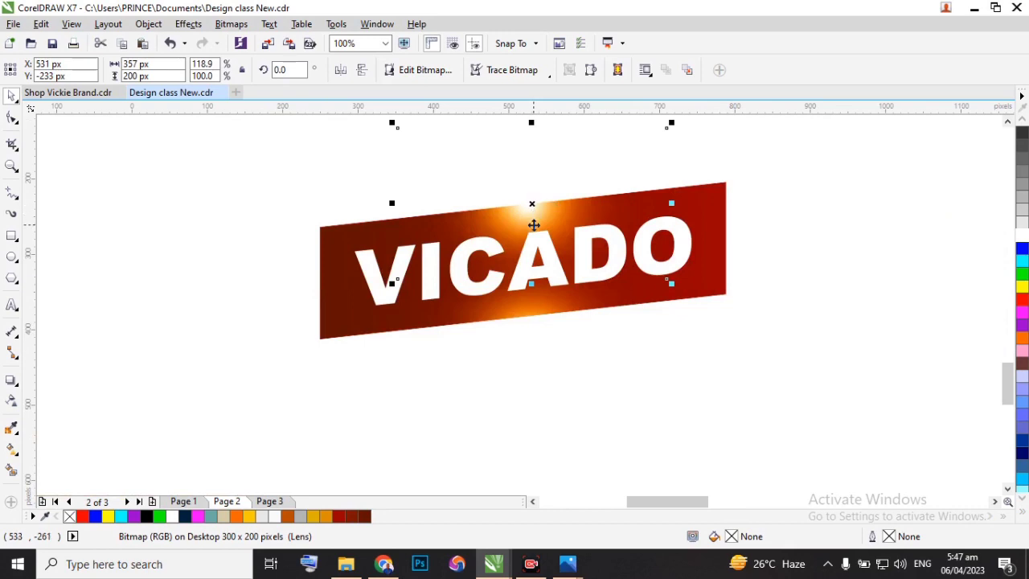
pyautogui.scroll(-2, 533, 202)
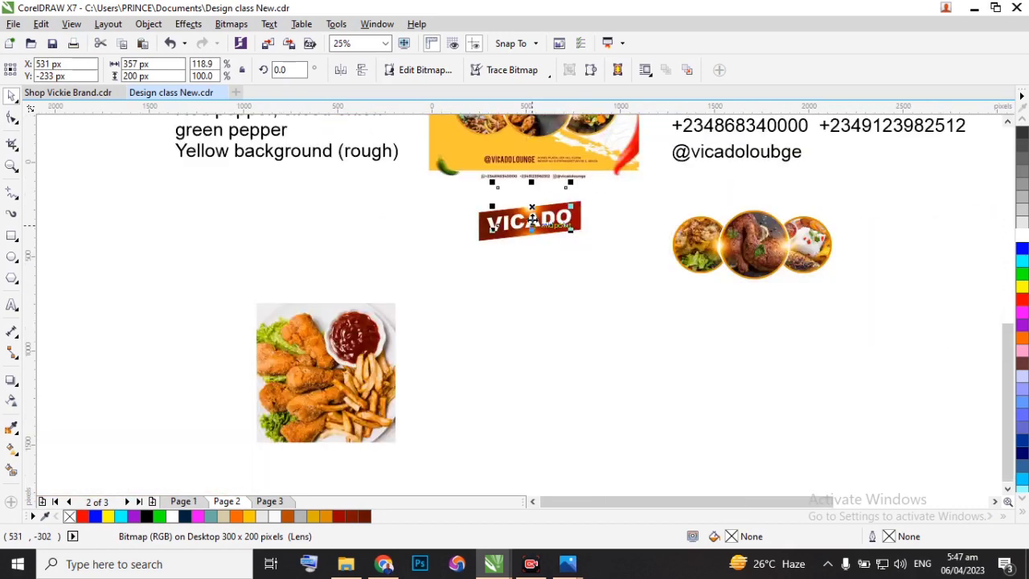
pyautogui.scroll(1, 530, 205)
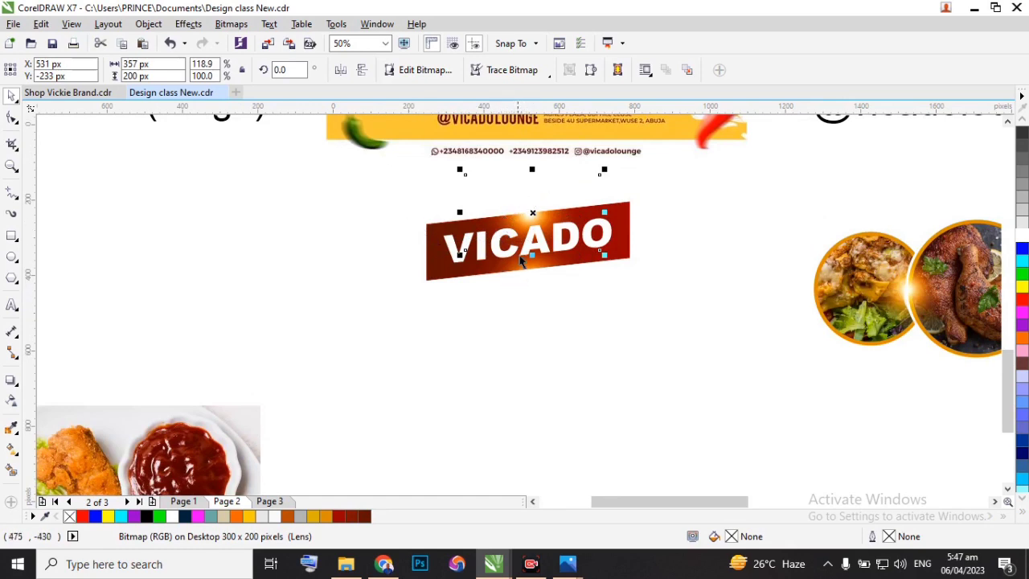
# PowerClip the upper light flare inside the slanted red banner rectangle.
pyautogui.click(436, 261)
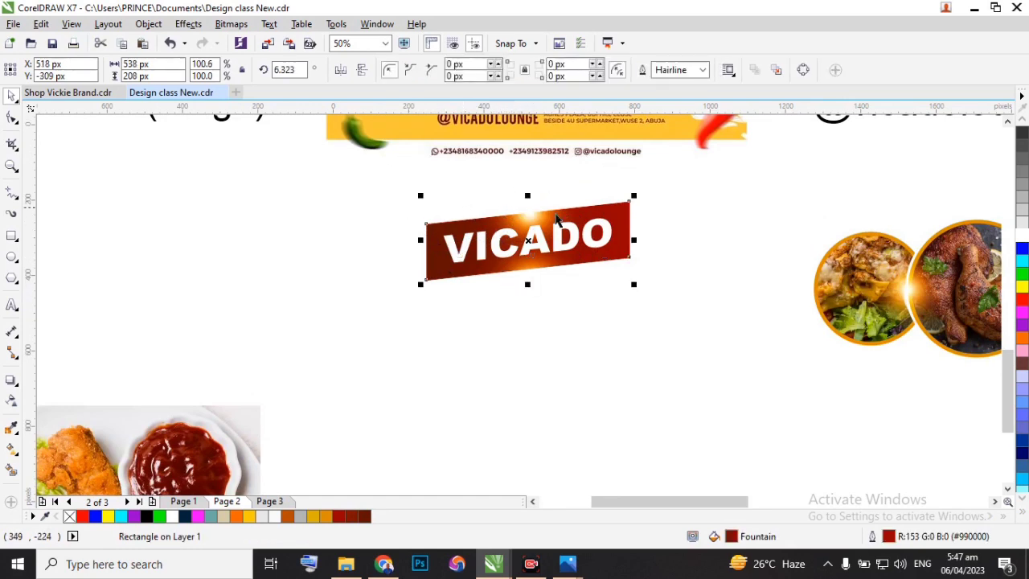
pyautogui.click(529, 189)
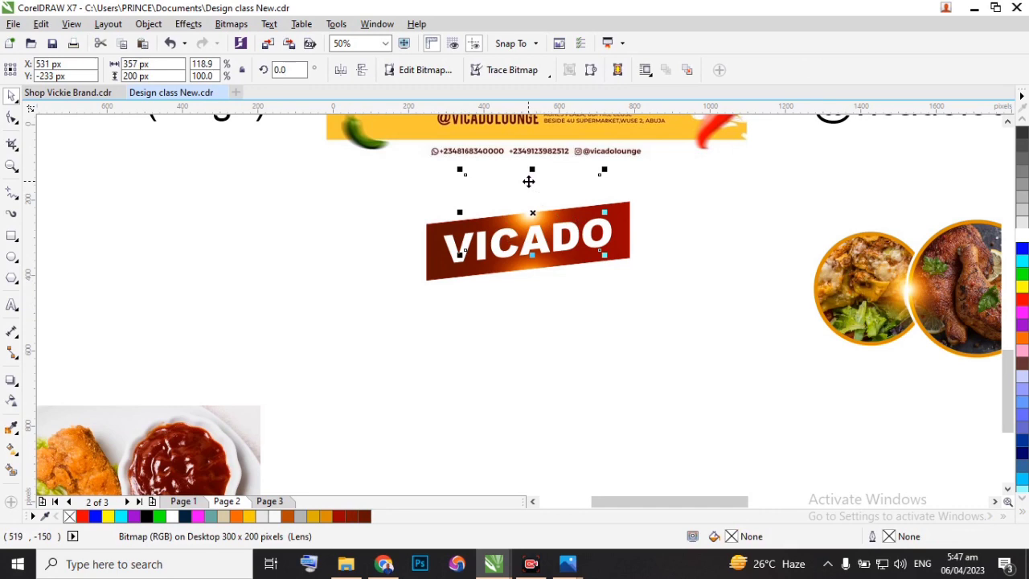
pyautogui.click(148, 24)
pyautogui.moveTo(193, 158)
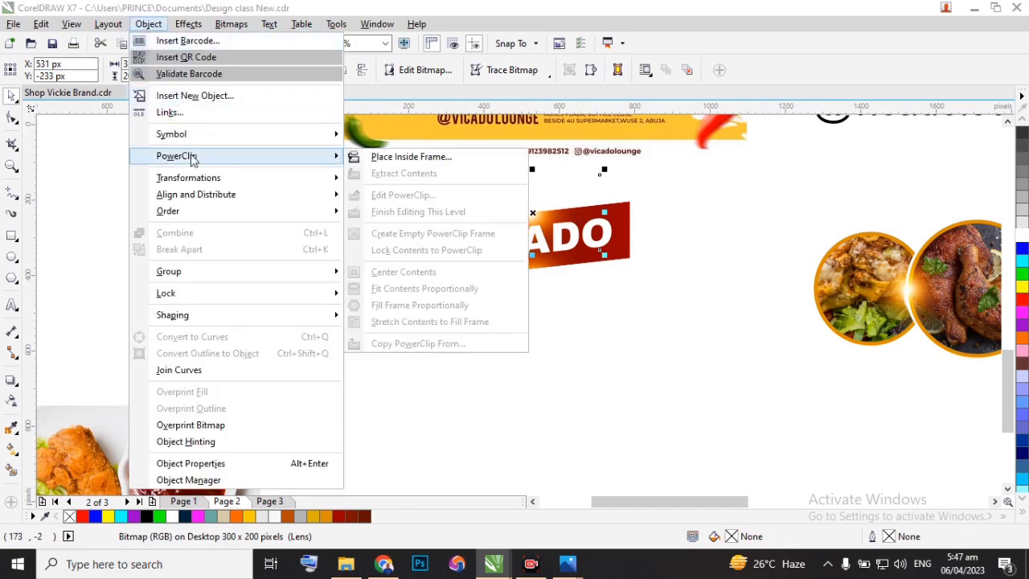
pyautogui.click(406, 158)
pyautogui.click(430, 256)
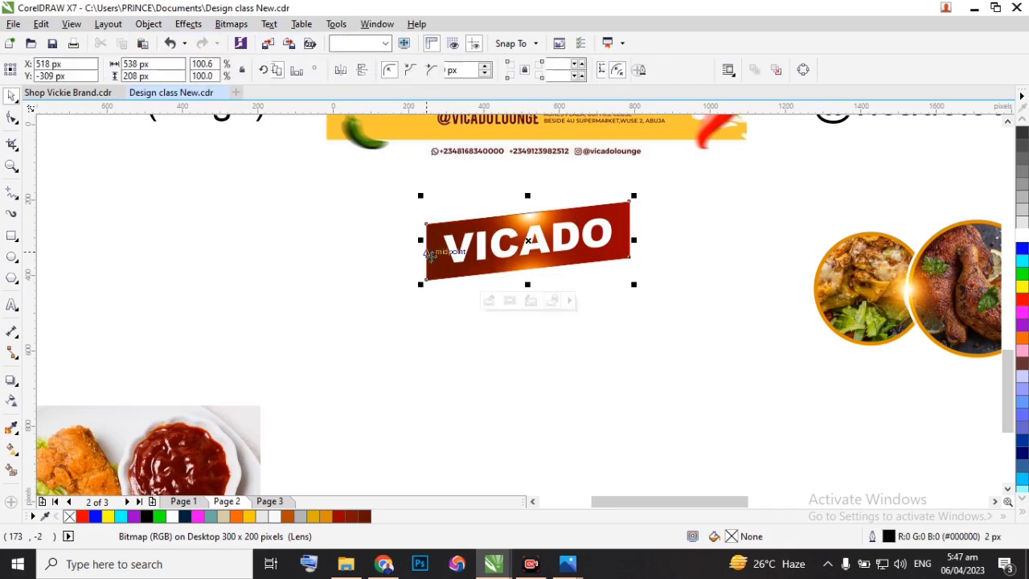
pyautogui.click(328, 226)
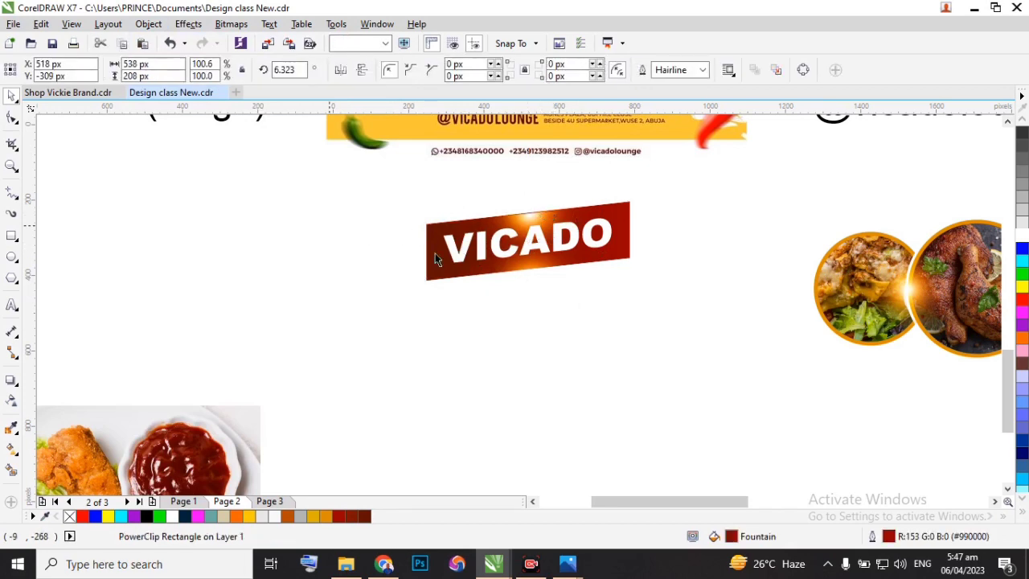
# PowerClip the lower light flare inside the slanted red banner rectangle.
pyautogui.click(528, 278)
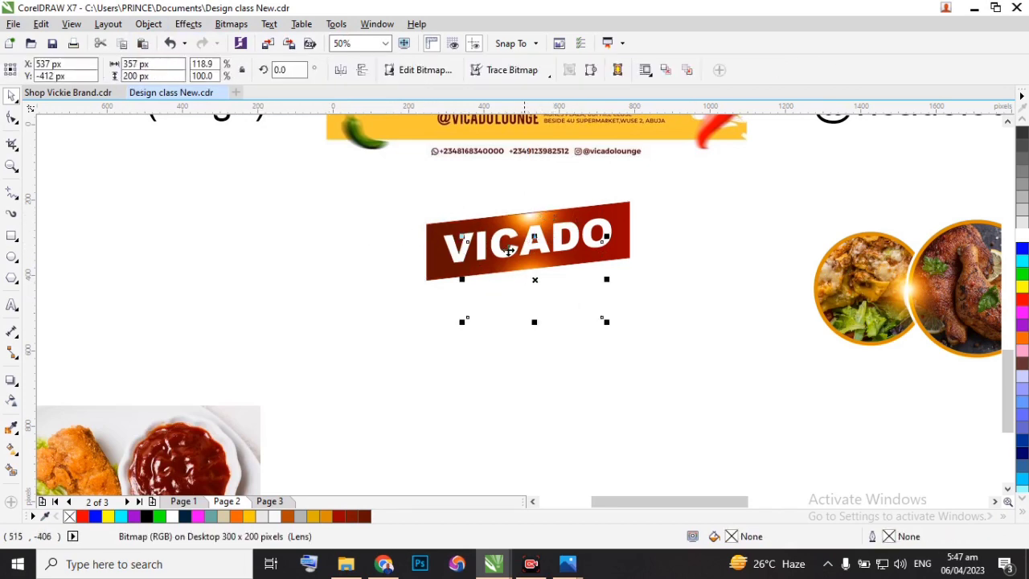
pyautogui.click(149, 23)
pyautogui.moveTo(209, 161)
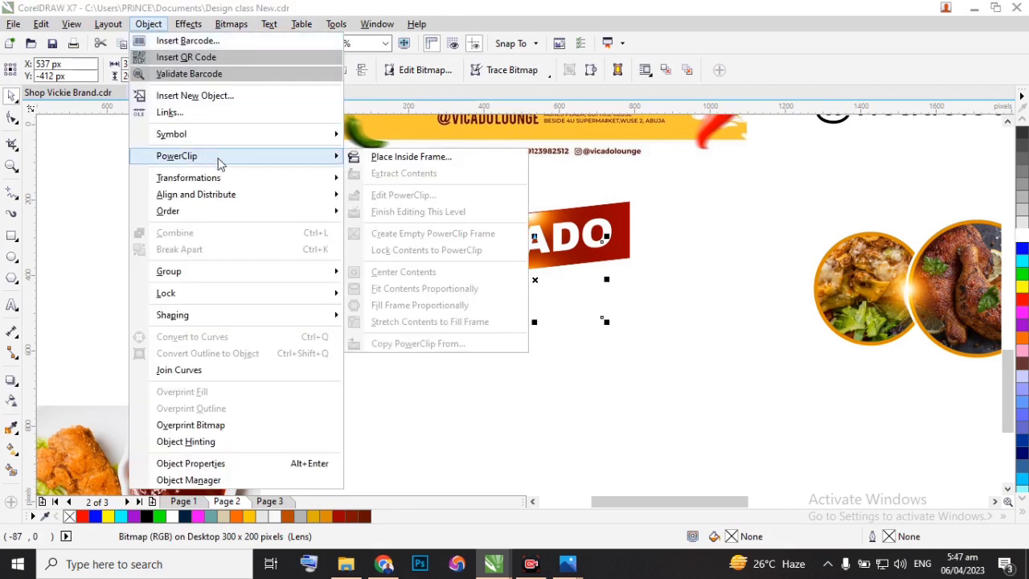
pyautogui.click(411, 157)
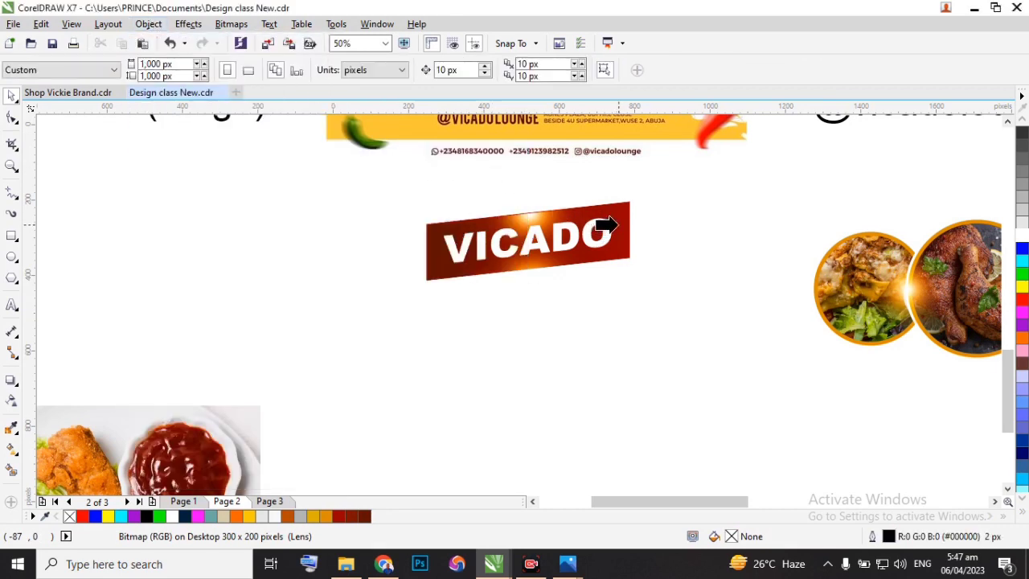
pyautogui.click(620, 222)
pyautogui.click(505, 278)
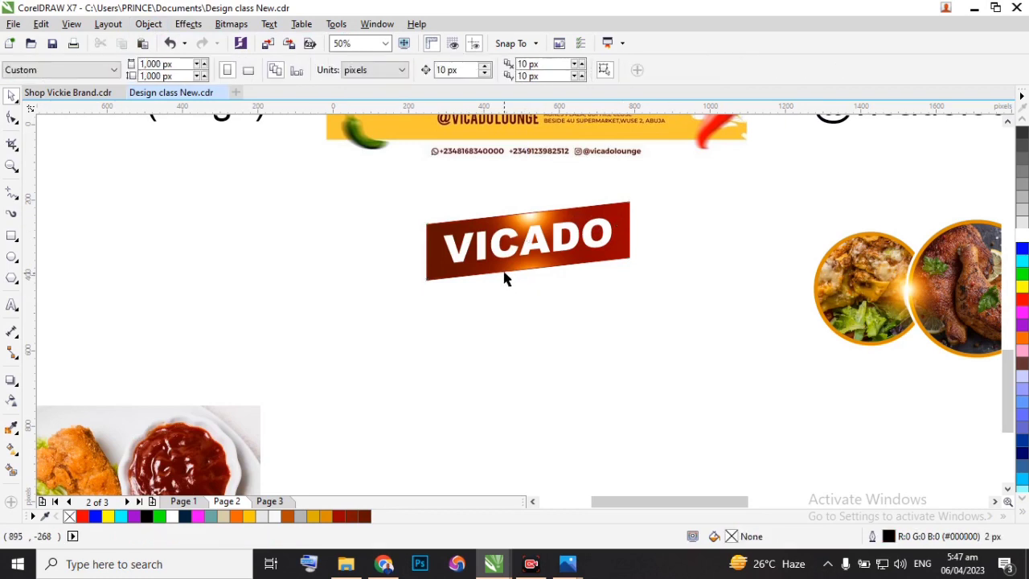
# Group the VICADO text with its banner and move the group beside the food circles, to about X 2,229 px, Y -156 px.
pyautogui.scroll(-2, 492, 259)
pyautogui.moveTo(437, 229); pyautogui.dragTo(587, 304)
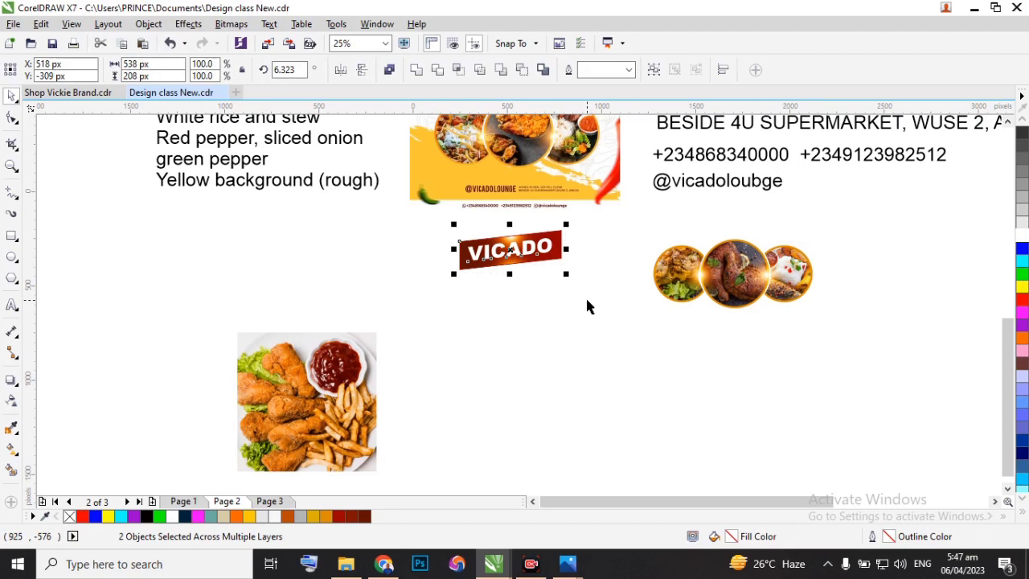
pyautogui.hotkey('ctrl', 'g')
pyautogui.moveTo(509, 250); pyautogui.dragTo(833, 222)
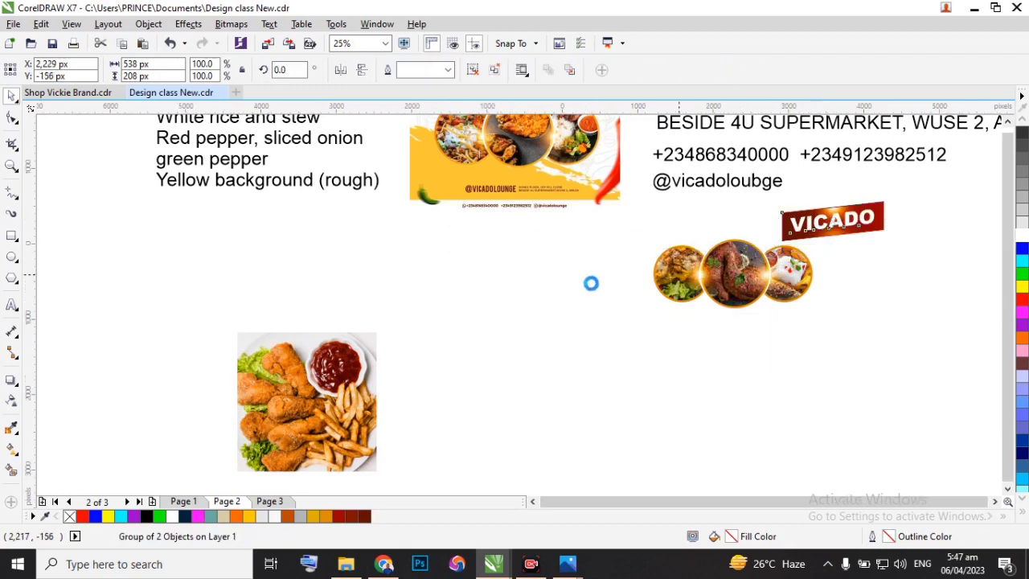
# Move the reference flyer off the page to about X -886 px, Y 475 px, and shift the Design Components text down beside it.
pyautogui.scroll(2, 631, 198)
pyautogui.moveTo(562, 205); pyautogui.dragTo(288, 207)
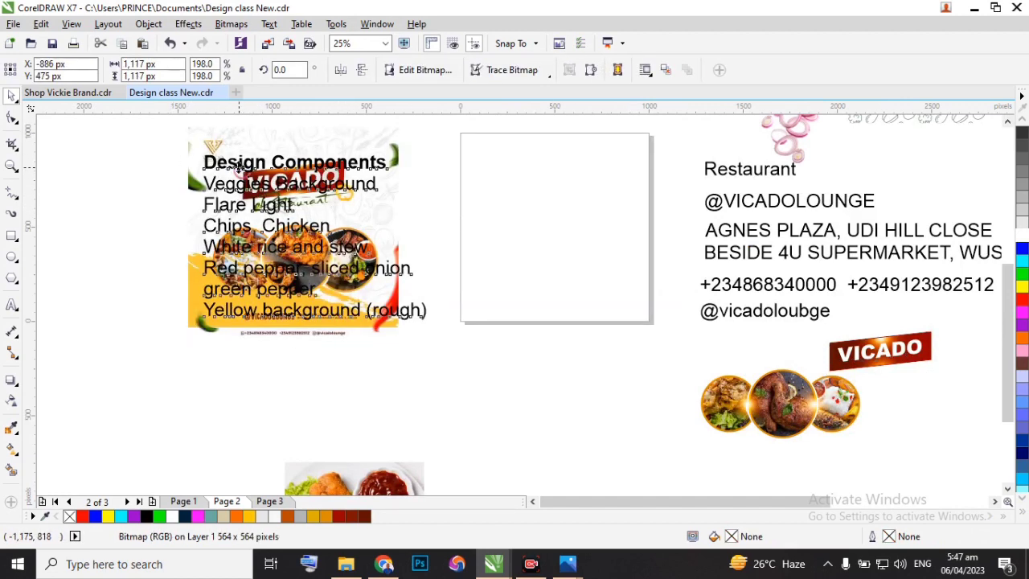
pyautogui.click(239, 167)
pyautogui.moveTo(271, 242); pyautogui.dragTo(91, 406)
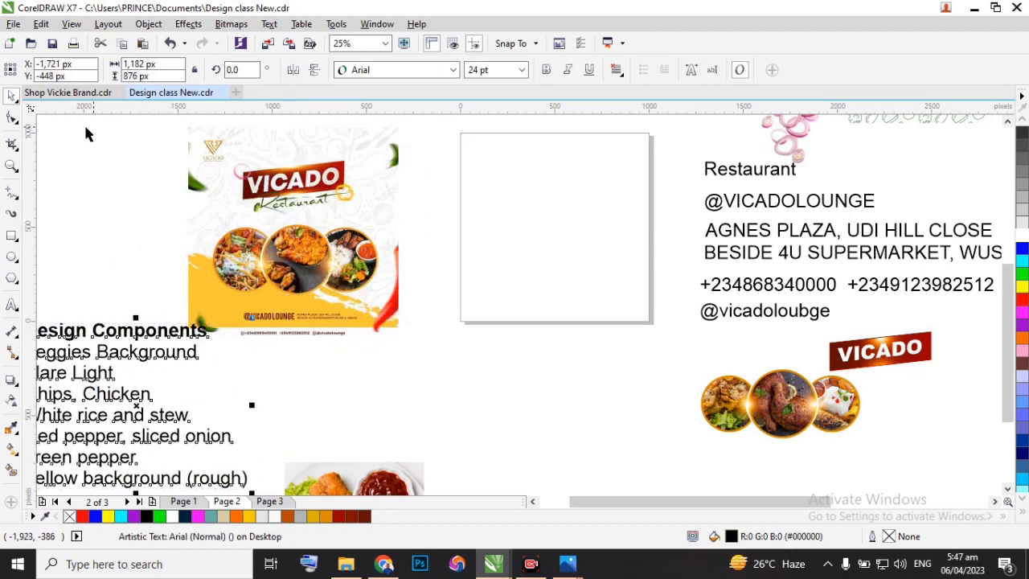
# Add a page-sized 1,000 x 1,000 px rectangle with a white fill and no outline as the flyer background.
pyautogui.click(456, 124)
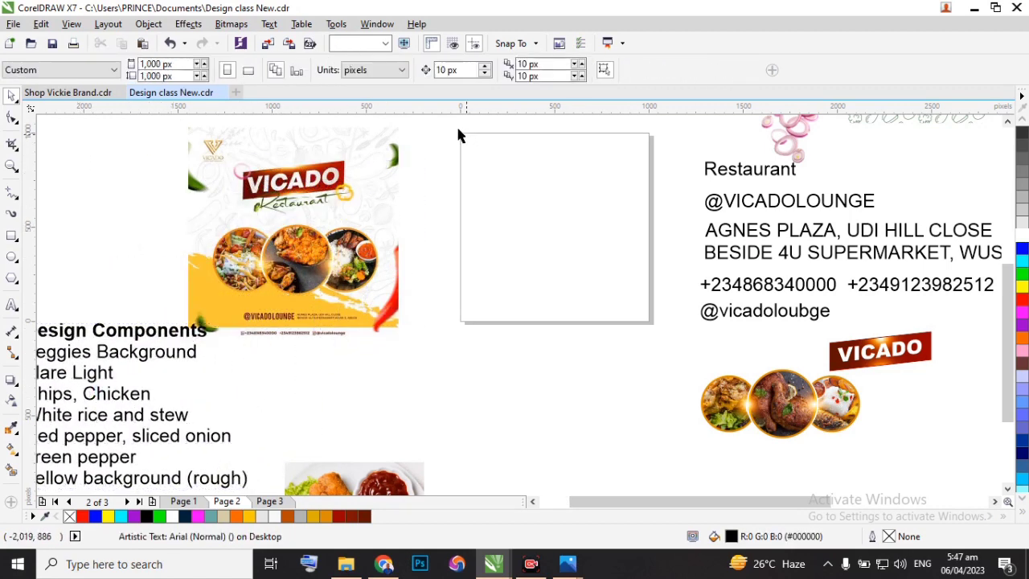
pyautogui.doubleClick(11, 236)
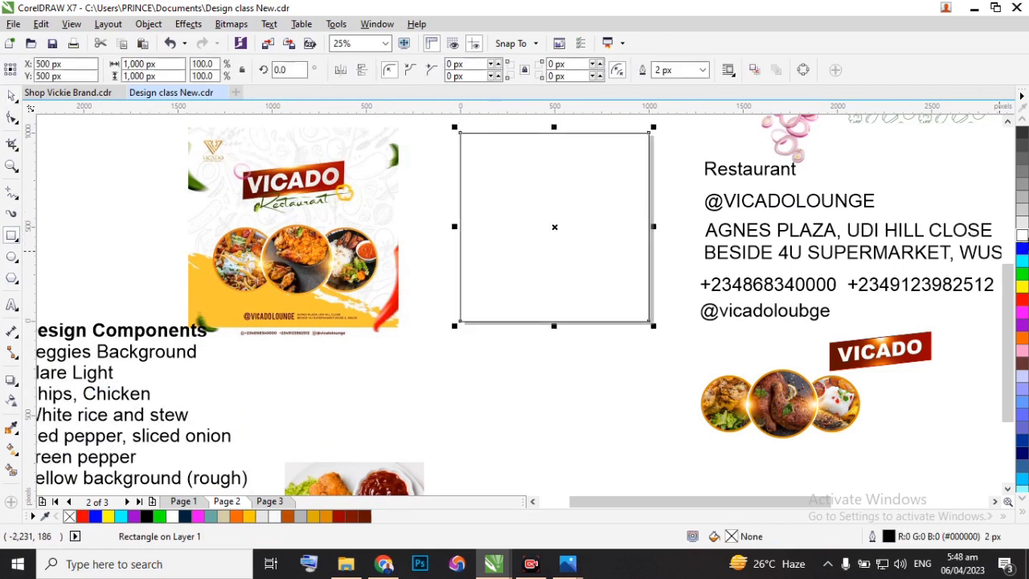
pyautogui.click(1022, 236)
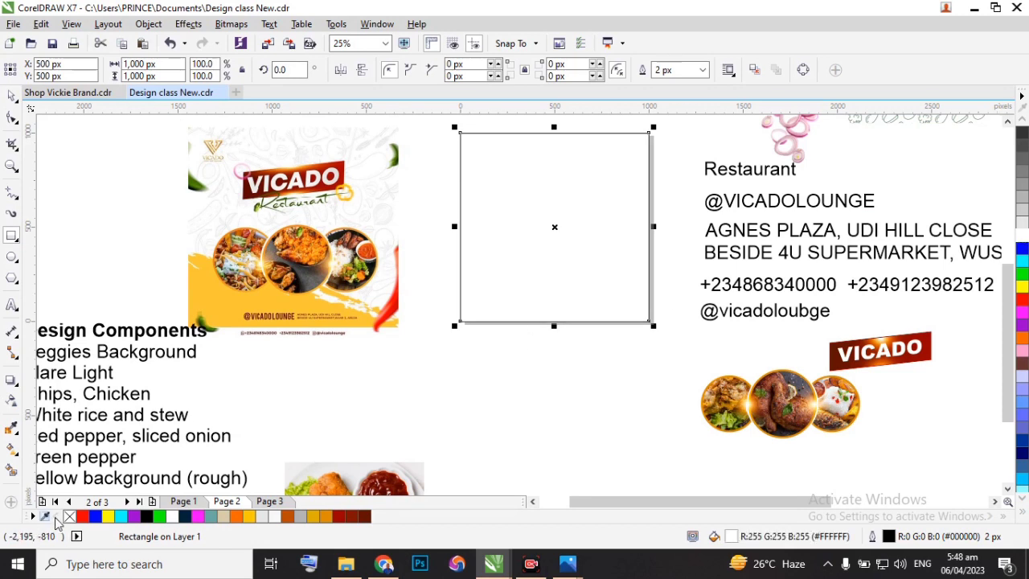
pyautogui.rightClick(70, 517)
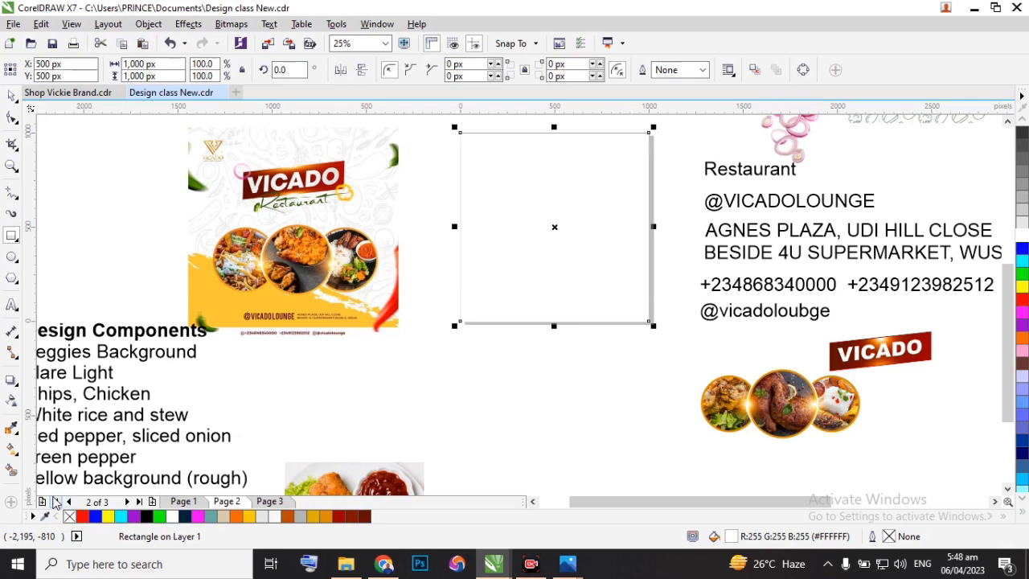
pyautogui.click(12, 305)
# Move the vegetable pattern bitmap onto the blank page and enlarge it to about 1,228 x 1,228 px so it covers the page.
pyautogui.click(11, 96)
pyautogui.moveTo(901, 127); pyautogui.dragTo(546, 273)
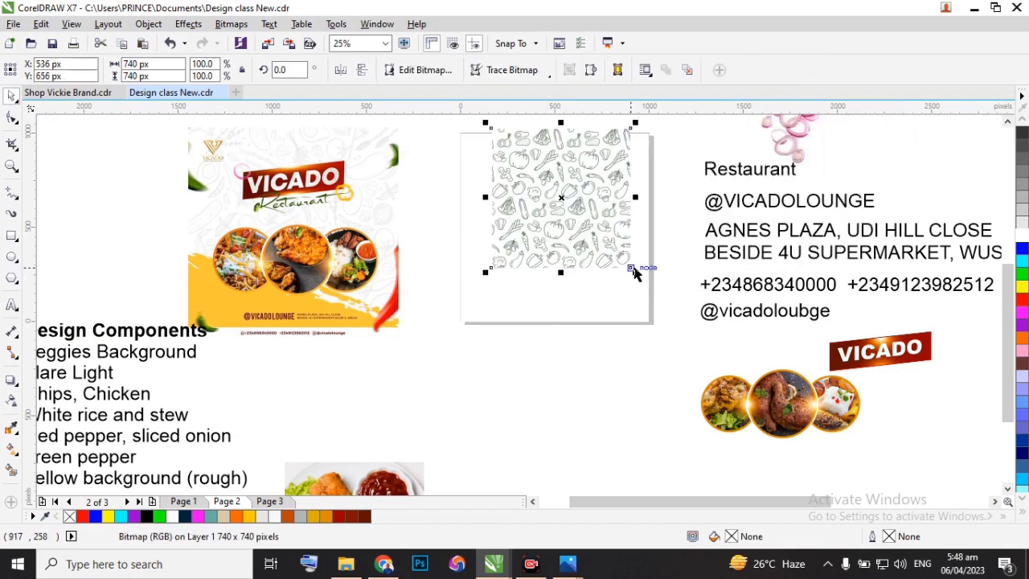
pyautogui.moveTo(637, 274); pyautogui.dragTo(667, 304)
pyautogui.moveTo(485, 304); pyautogui.dragTo(391, 362)
# Open the vegetable pattern bitmap in the Image Adjustment Lab and raise its temperature to 7,195.
pyautogui.scroll(-2, 555, 256)
pyautogui.scroll(2, 547, 246)
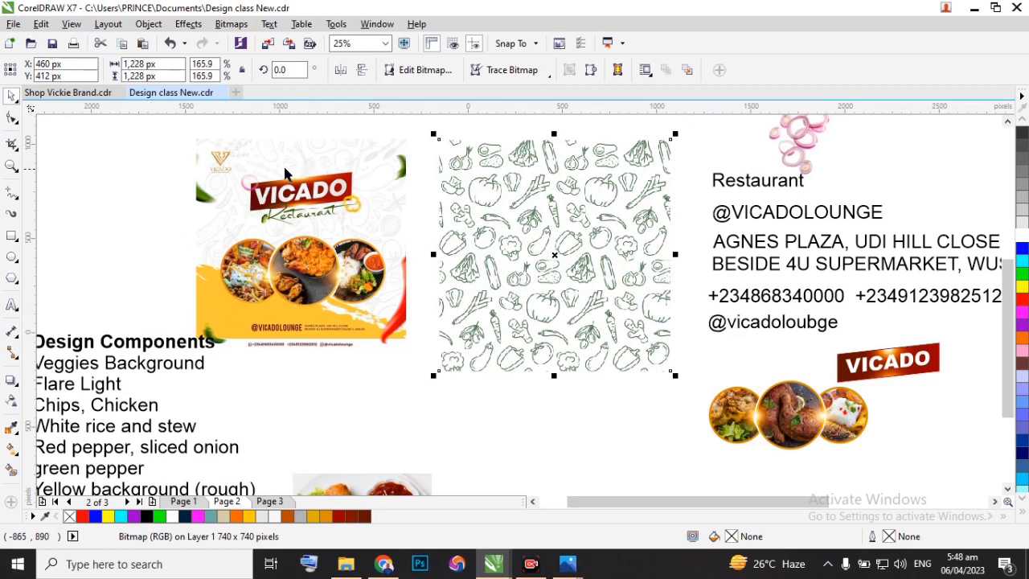
pyautogui.scroll(1, 247, 166)
pyautogui.scroll(-1, 247, 166)
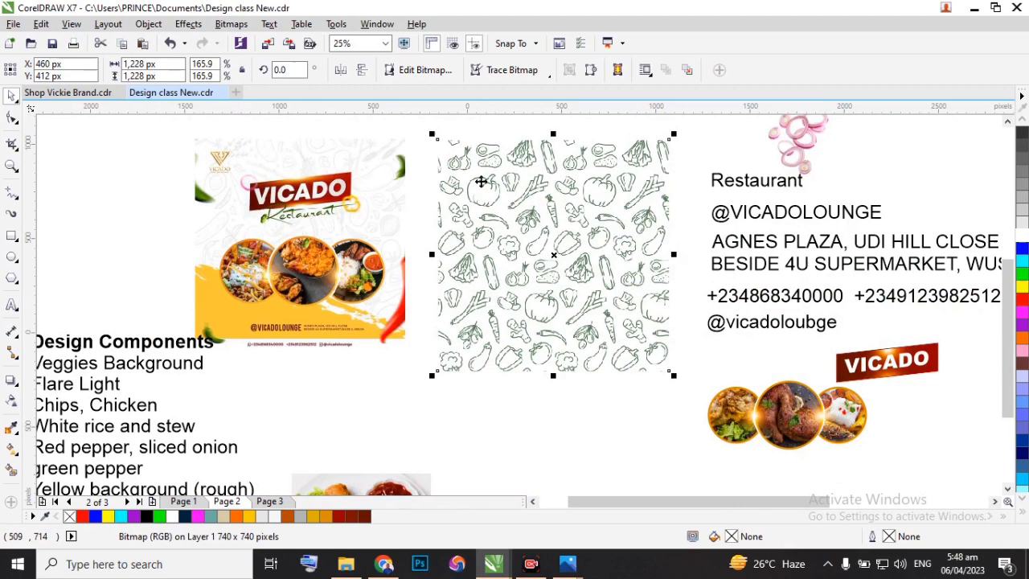
pyautogui.click(230, 25)
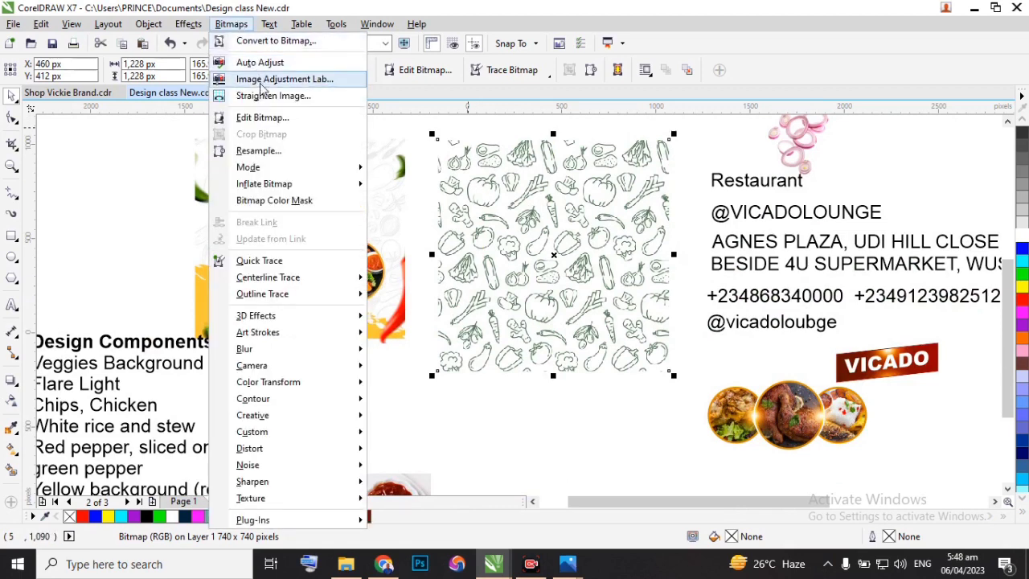
pyautogui.click(316, 88)
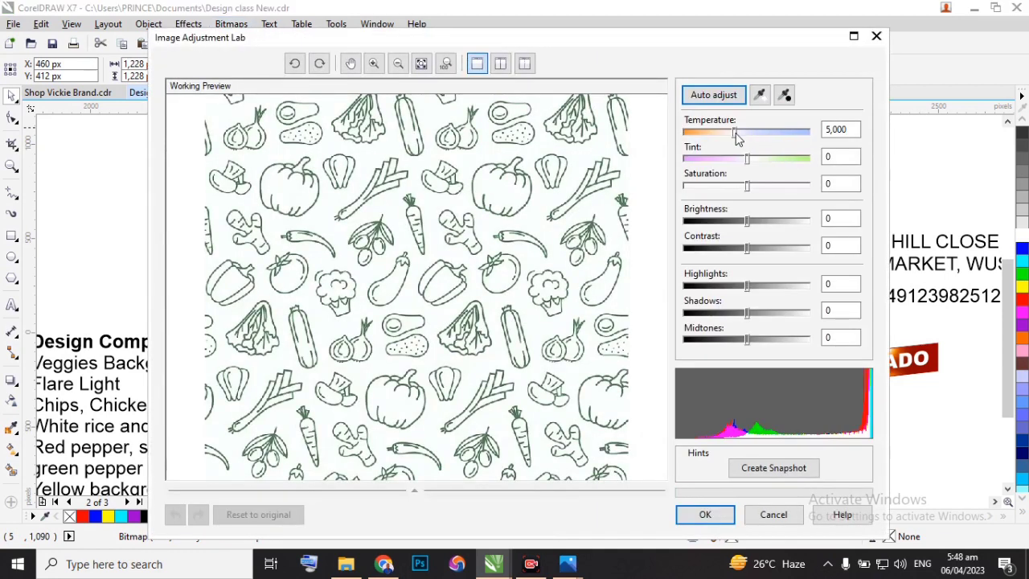
pyautogui.moveTo(734, 133); pyautogui.dragTo(756, 134)
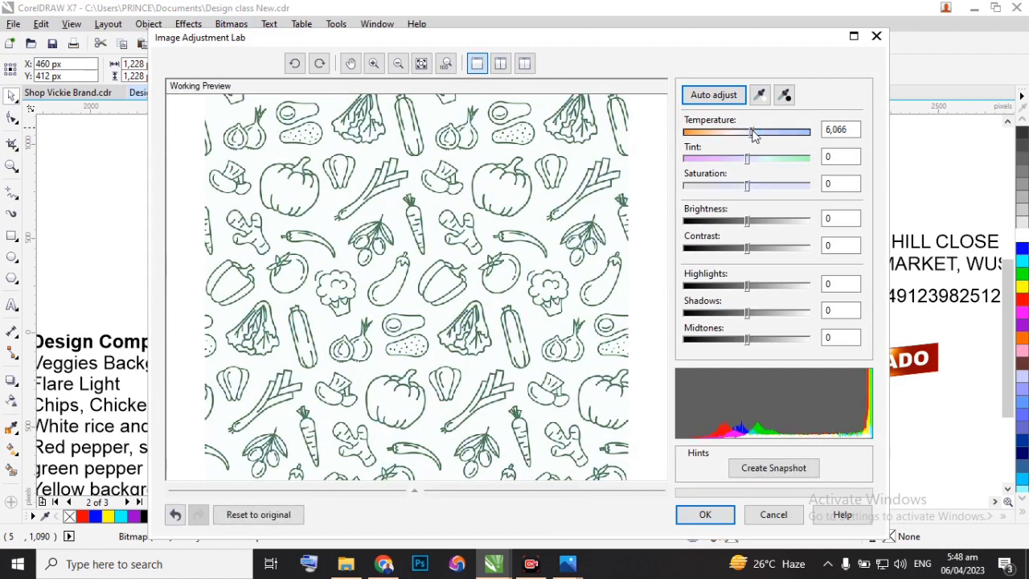
pyautogui.moveTo(753, 141); pyautogui.dragTo(773, 140)
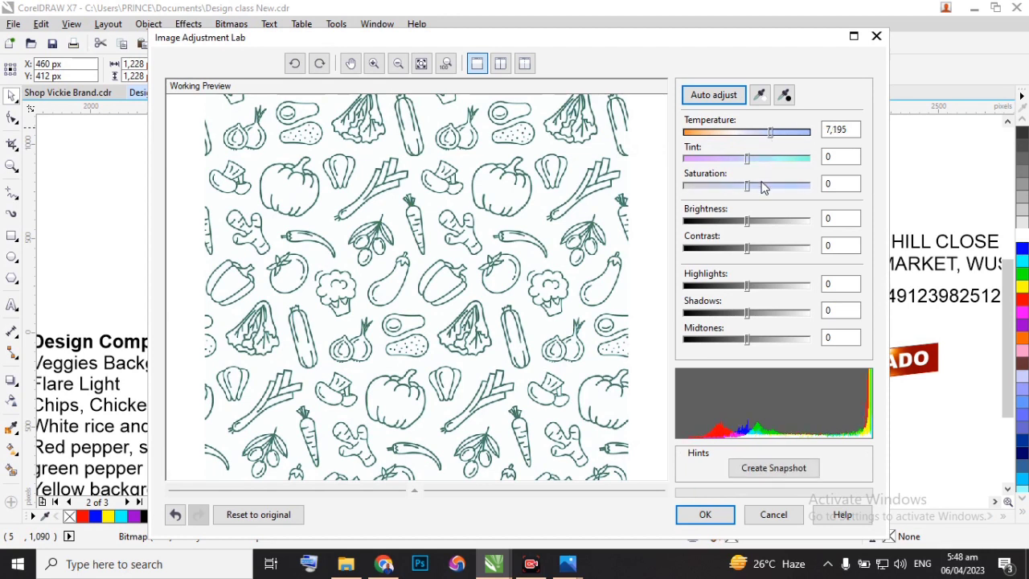
# Set the pattern's saturation to -54 and brightness to 24, and apply the image adjustments.
pyautogui.moveTo(746, 191); pyautogui.dragTo(702, 191)
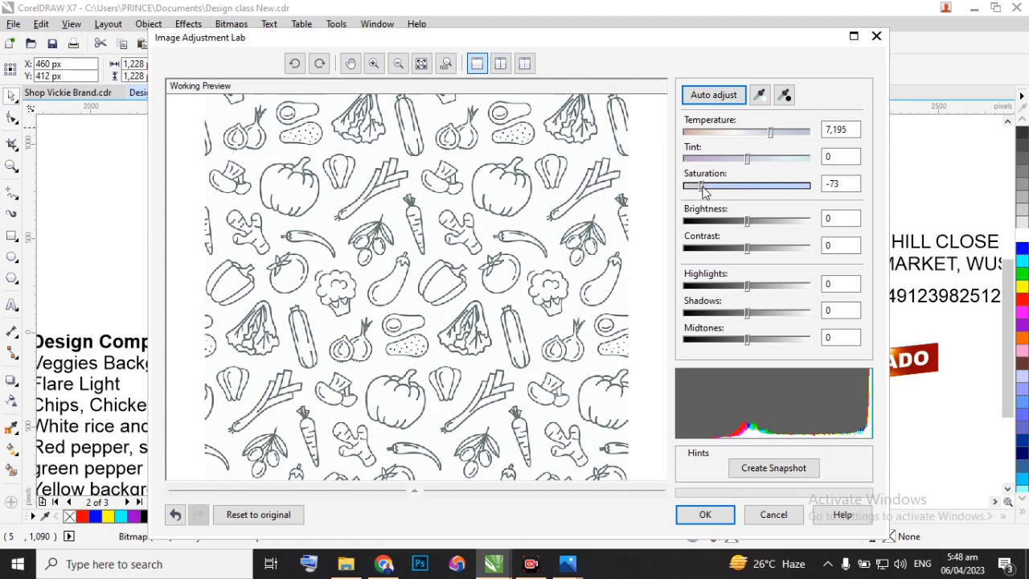
pyautogui.moveTo(703, 187); pyautogui.dragTo(715, 190)
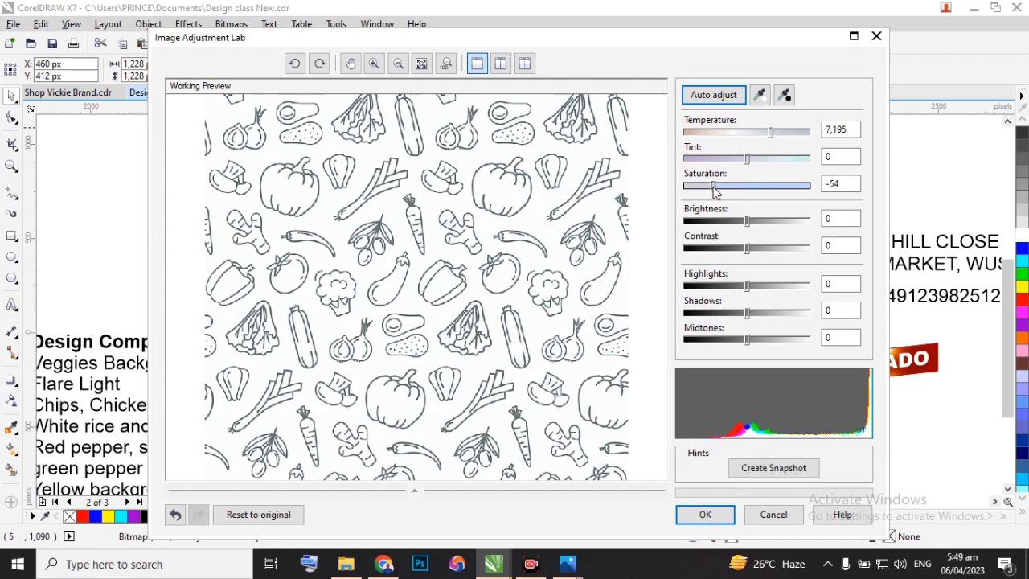
pyautogui.moveTo(748, 225); pyautogui.dragTo(764, 223)
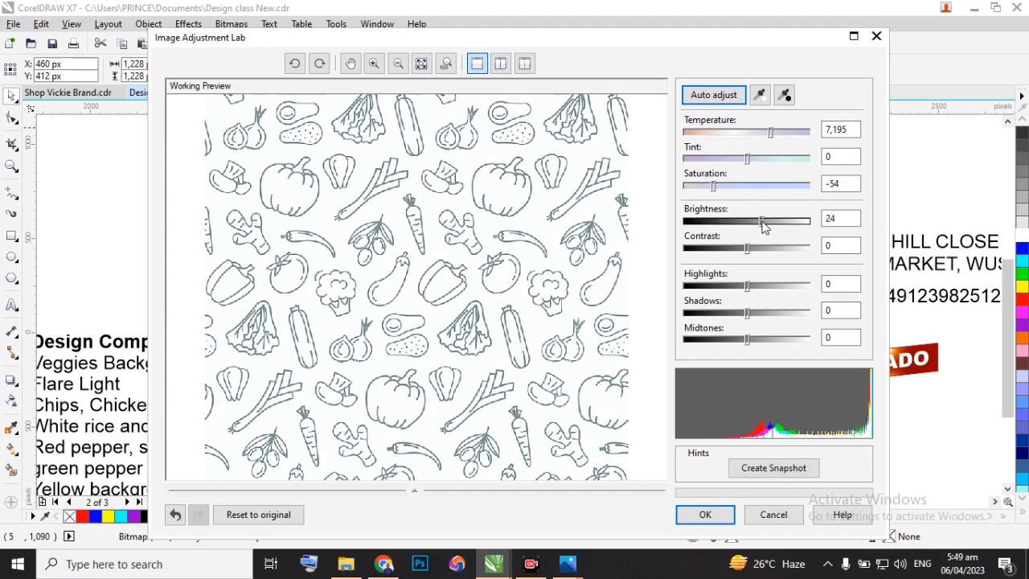
pyautogui.click(703, 514)
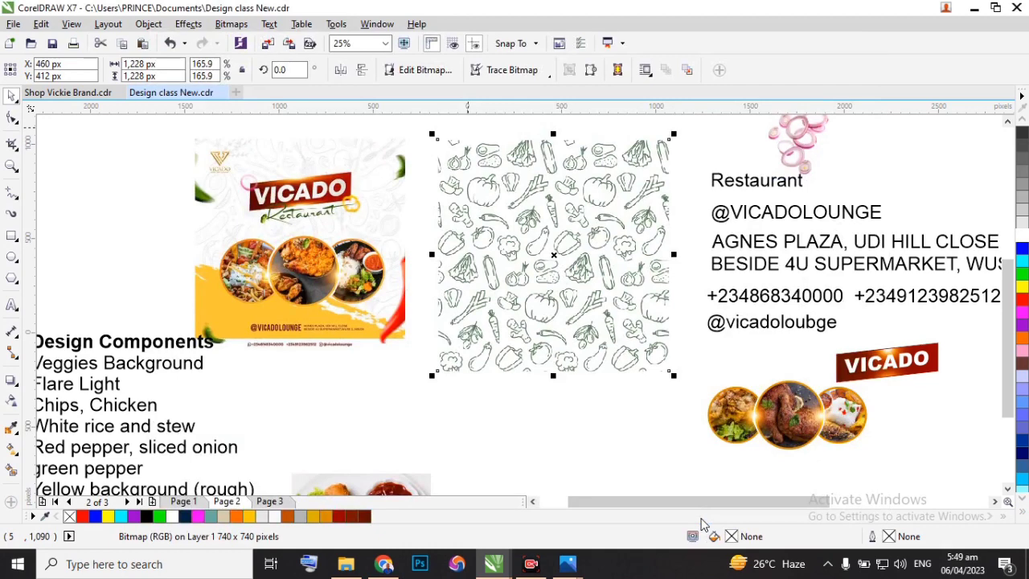
# Apply a uniform transparency of 2 to the vegetable pattern bitmap.
pyautogui.scroll(1, 321, 205)
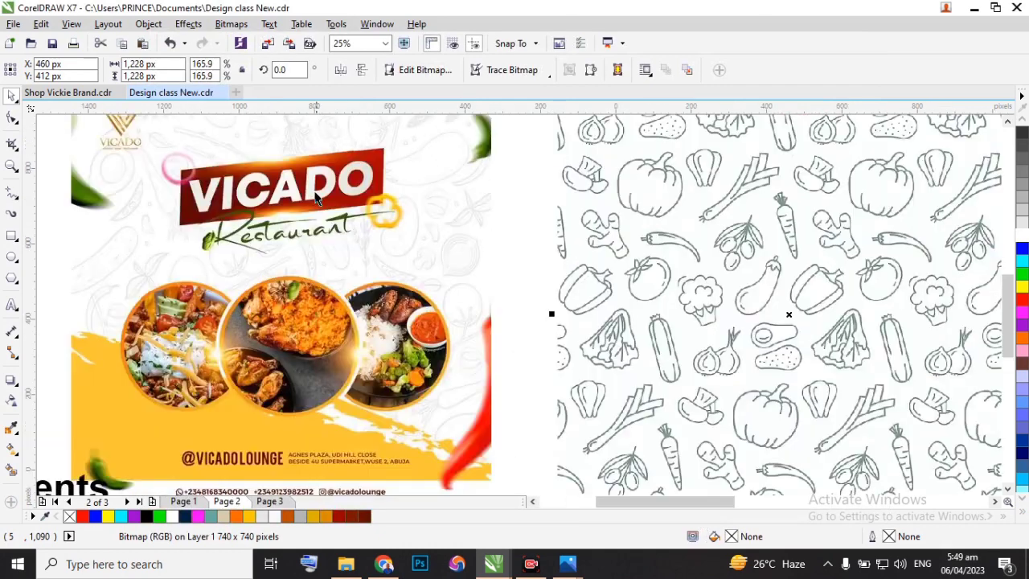
pyautogui.scroll(-1, 316, 195)
pyautogui.scroll(1, 409, 193)
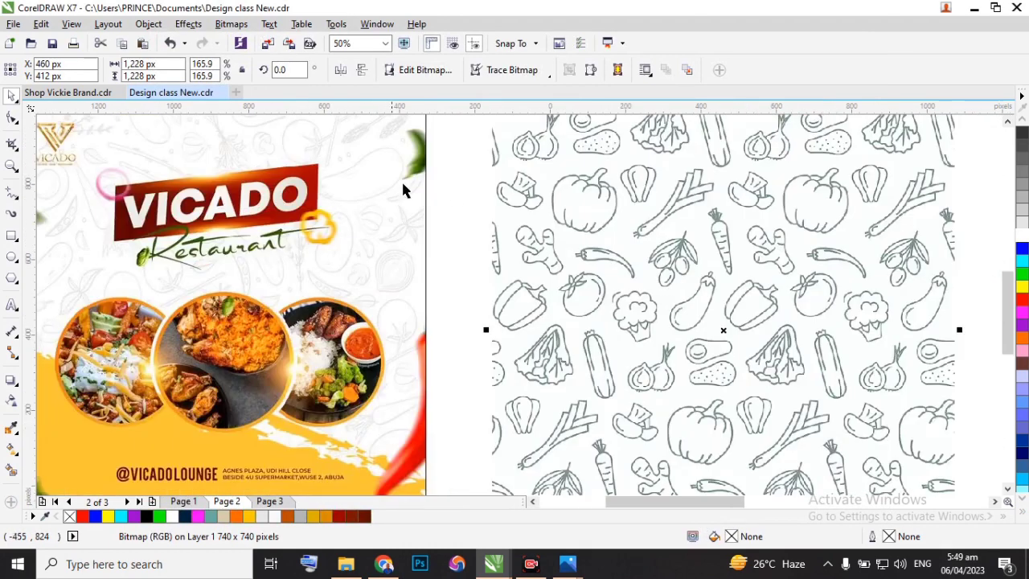
pyautogui.scroll(-1, 453, 196)
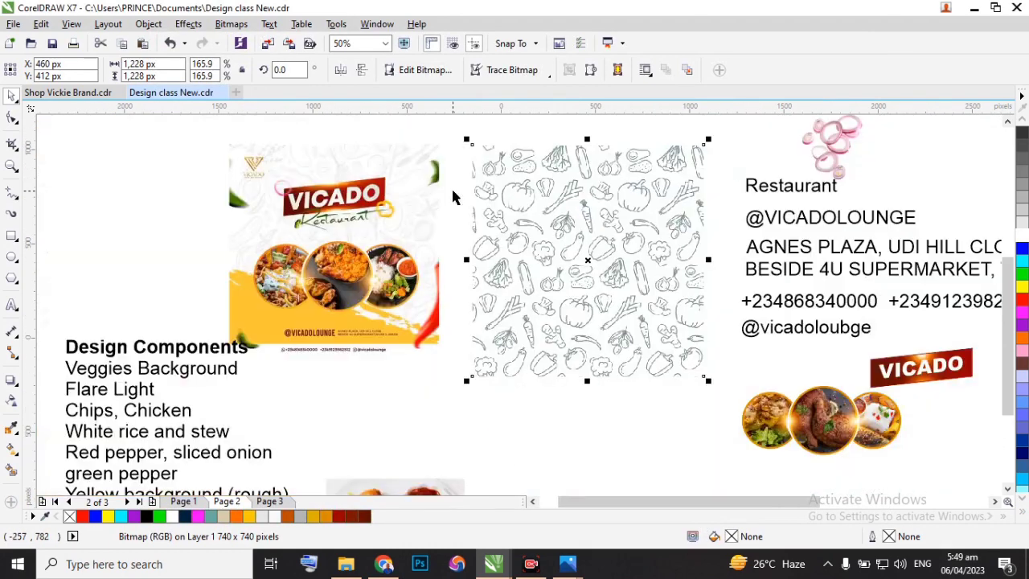
pyautogui.click(11, 400)
pyautogui.click(553, 397)
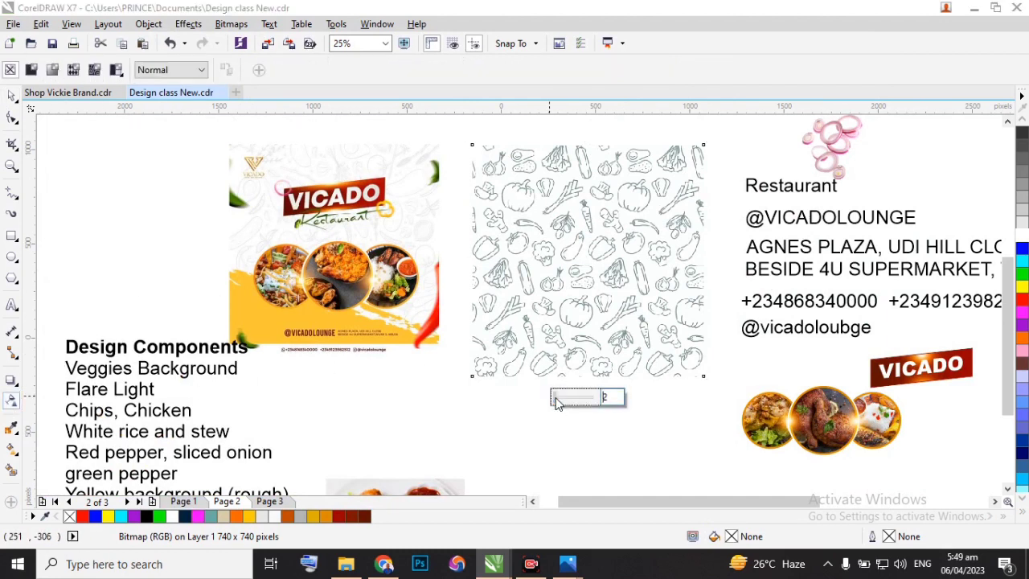
pyautogui.scroll(1, 383, 166)
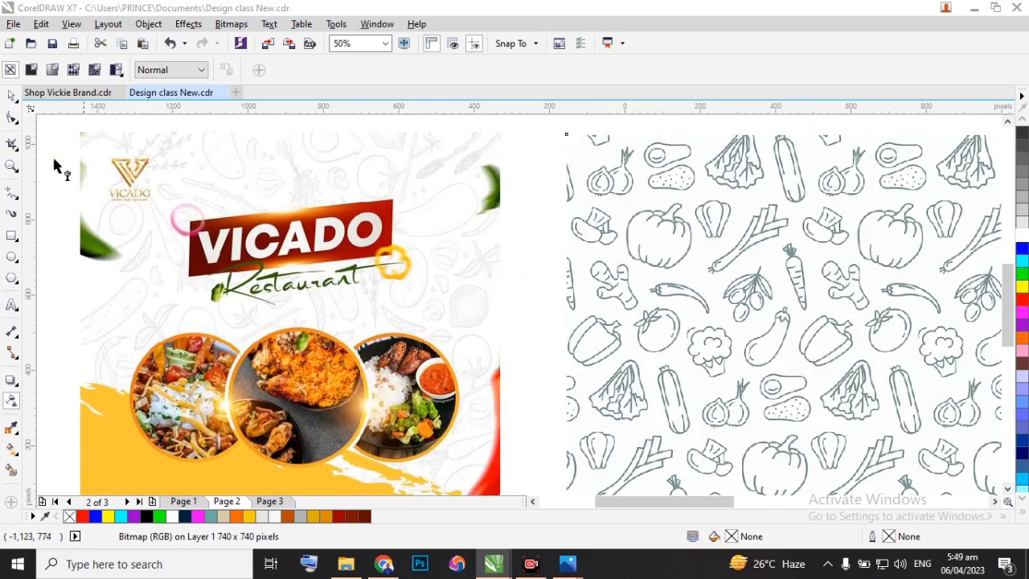
pyautogui.click(11, 96)
pyautogui.click(668, 232)
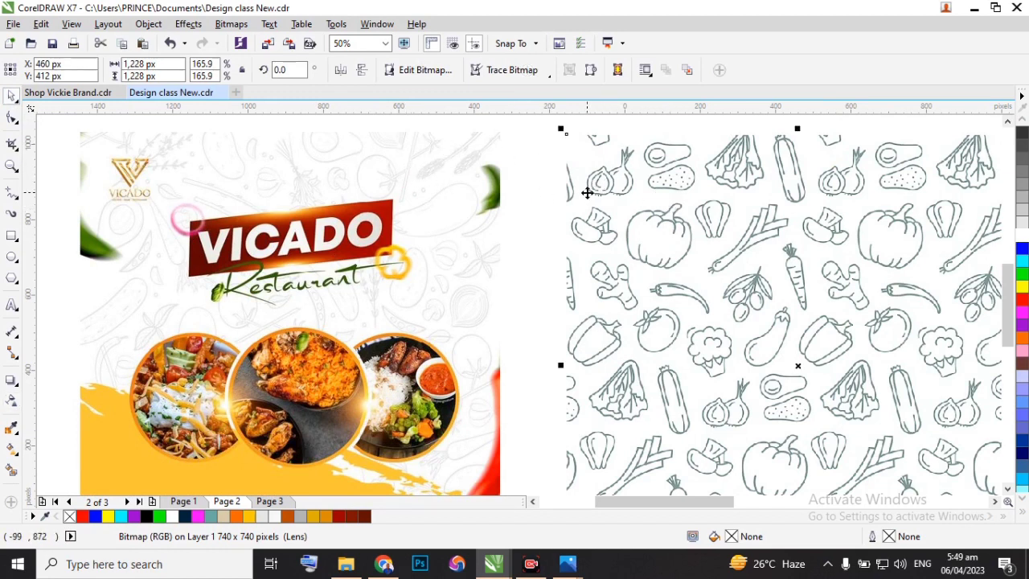
# Set the vegetable pattern's uniform transparency to 81 to fade it like the reference flyer.
pyautogui.scroll(-1, 538, 185)
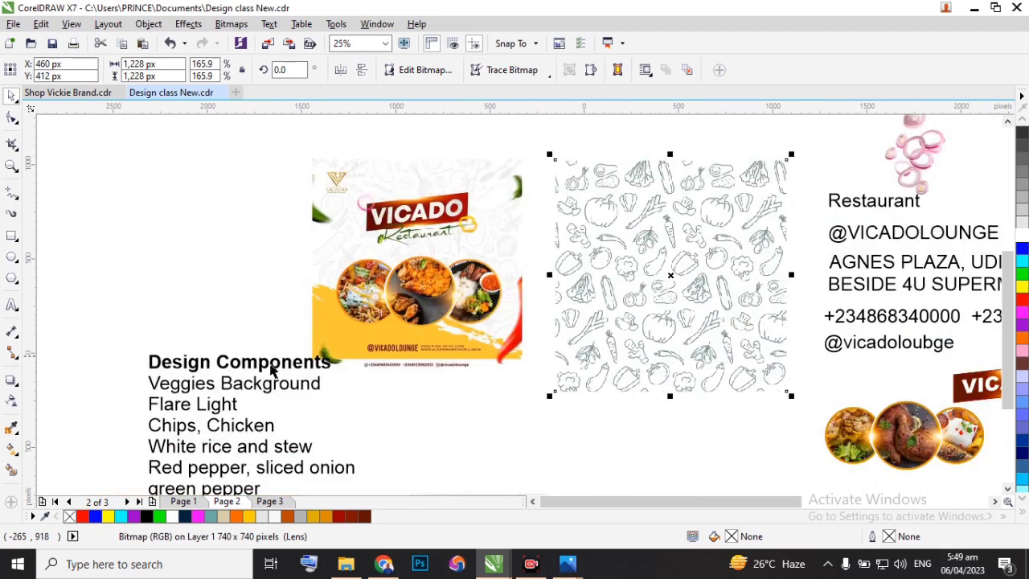
pyautogui.click(12, 400)
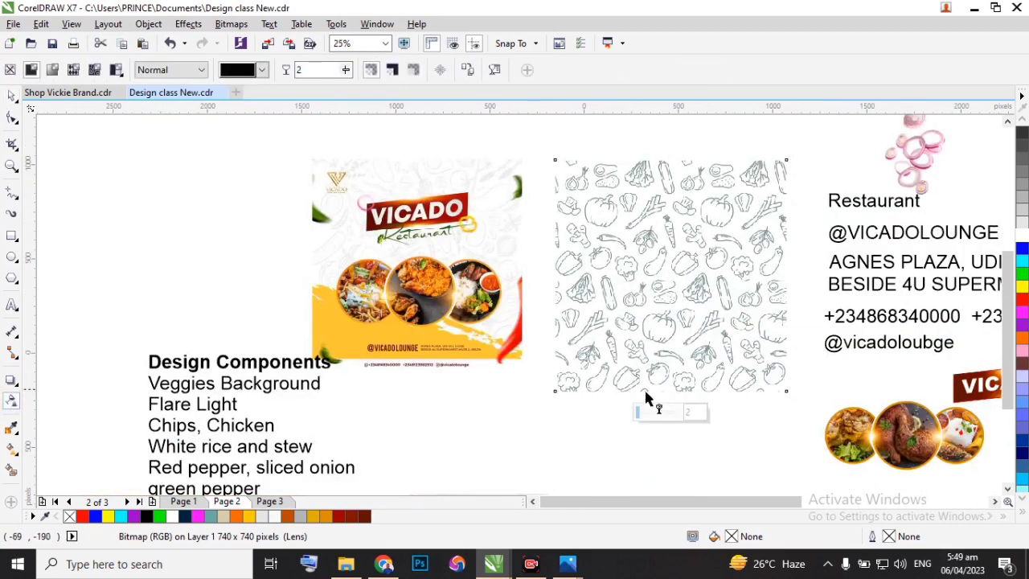
pyautogui.moveTo(638, 412); pyautogui.dragTo(661, 413)
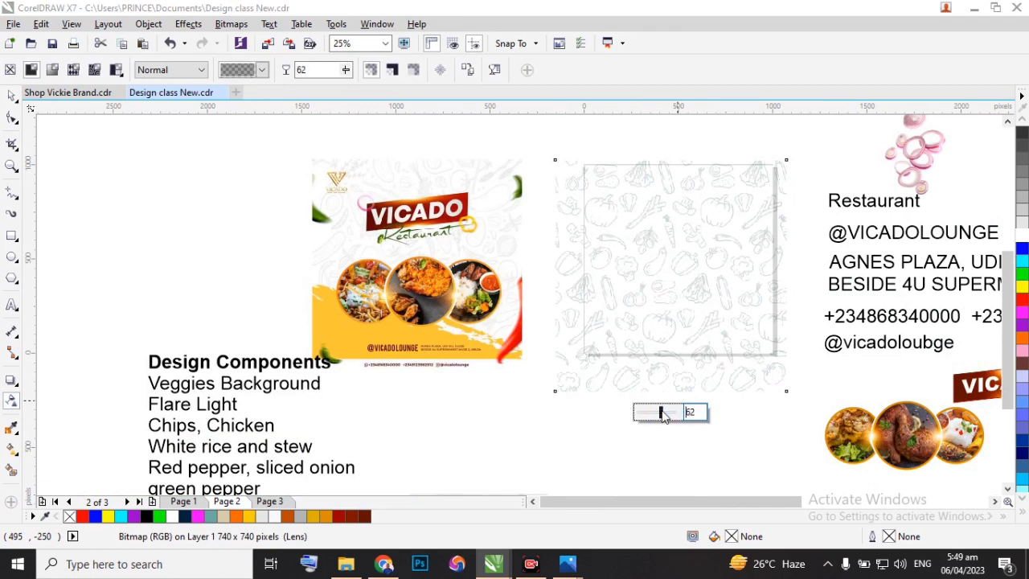
pyautogui.click(670, 415)
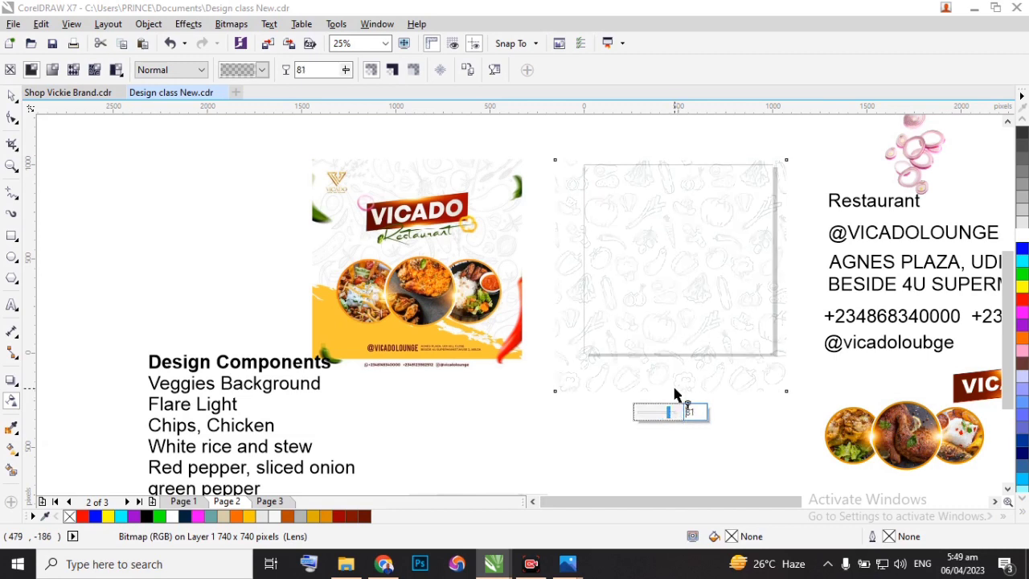
pyautogui.scroll(1, 687, 214)
pyautogui.scroll(-1, 665, 217)
pyautogui.click(12, 95)
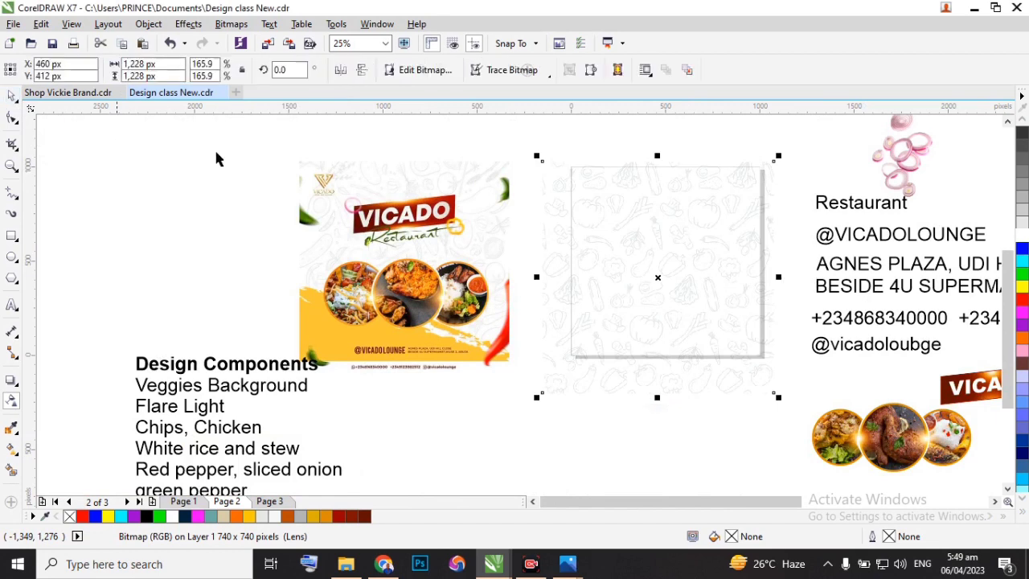
# Move the faded pattern to about X 756 px, Y 316 px and PowerClip it inside the white page rectangle.
pyautogui.moveTo(684, 281); pyautogui.dragTo(734, 288)
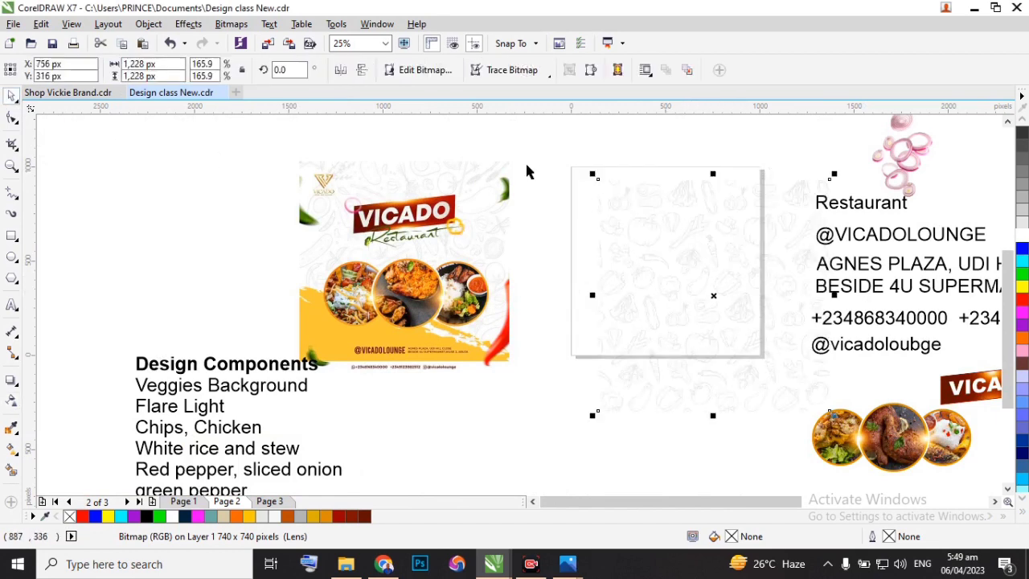
pyautogui.scroll(1, 696, 202)
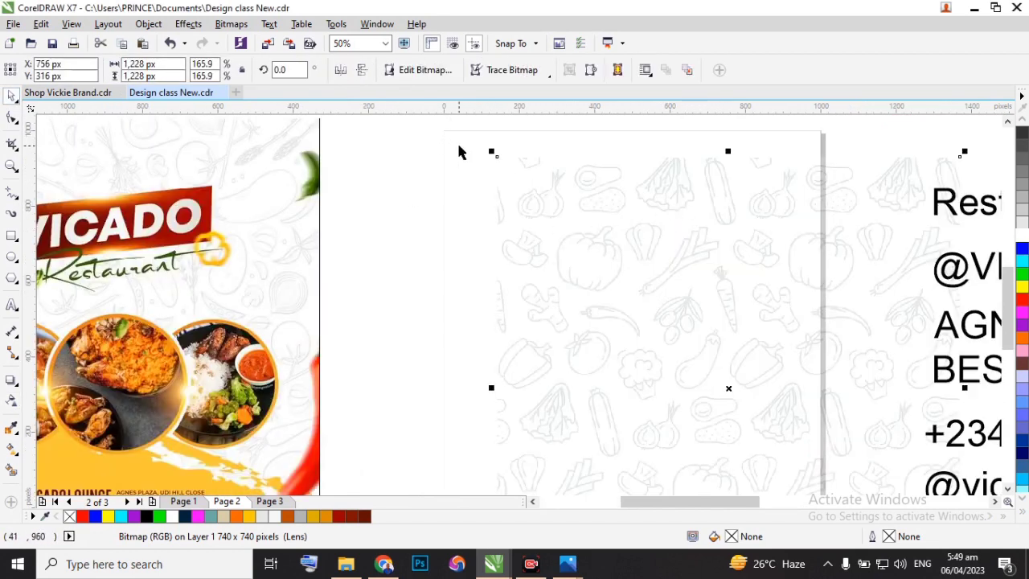
pyautogui.click(452, 142)
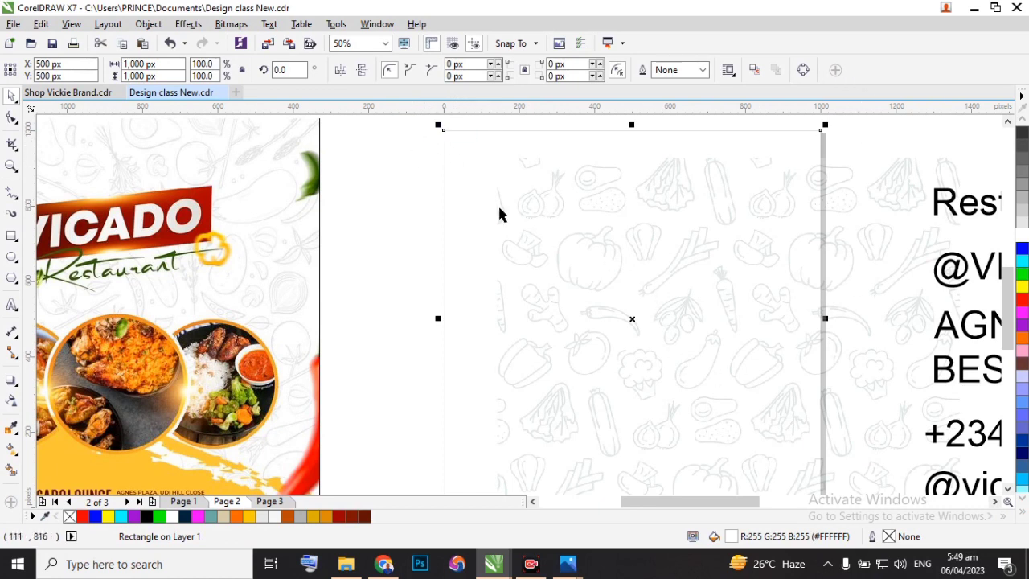
pyautogui.scroll(-2, 498, 213)
pyautogui.click(700, 236)
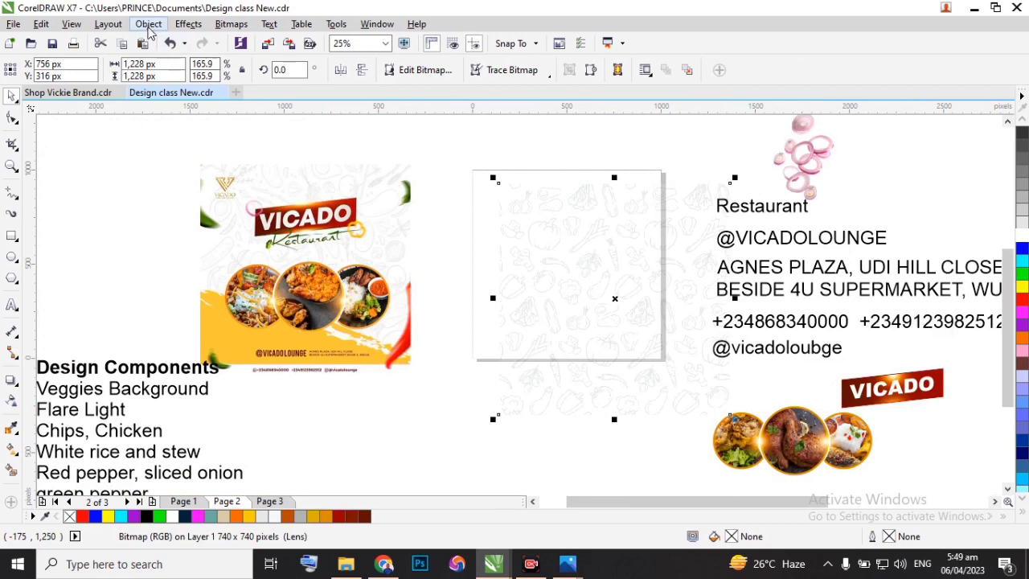
pyautogui.click(149, 25)
pyautogui.moveTo(222, 160)
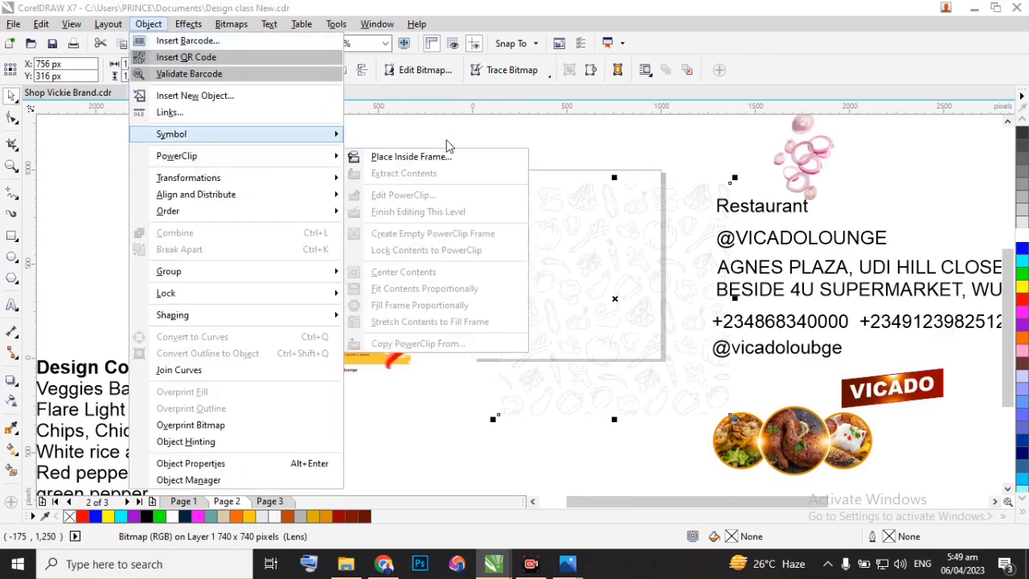
pyautogui.click(466, 156)
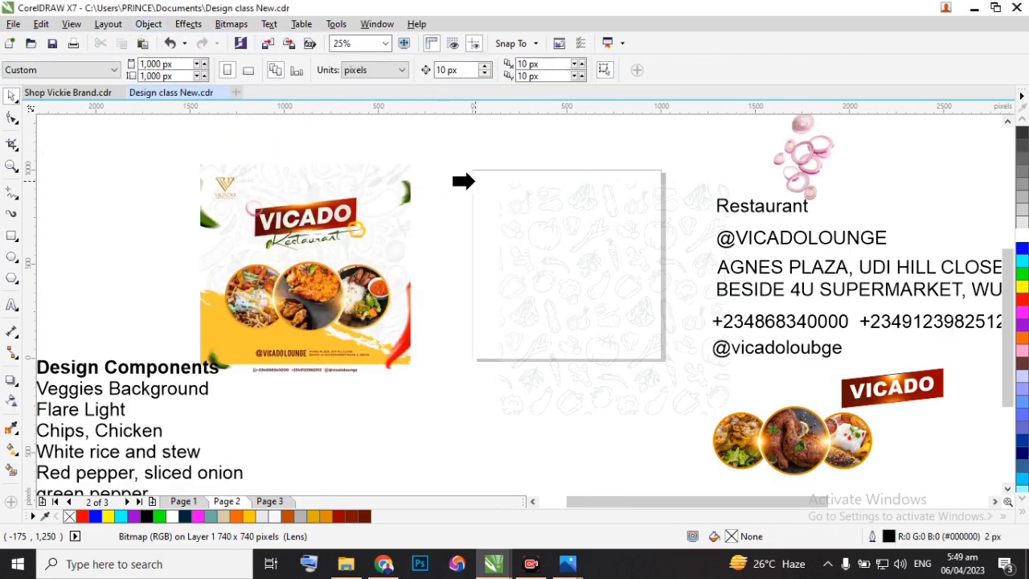
pyautogui.click(474, 181)
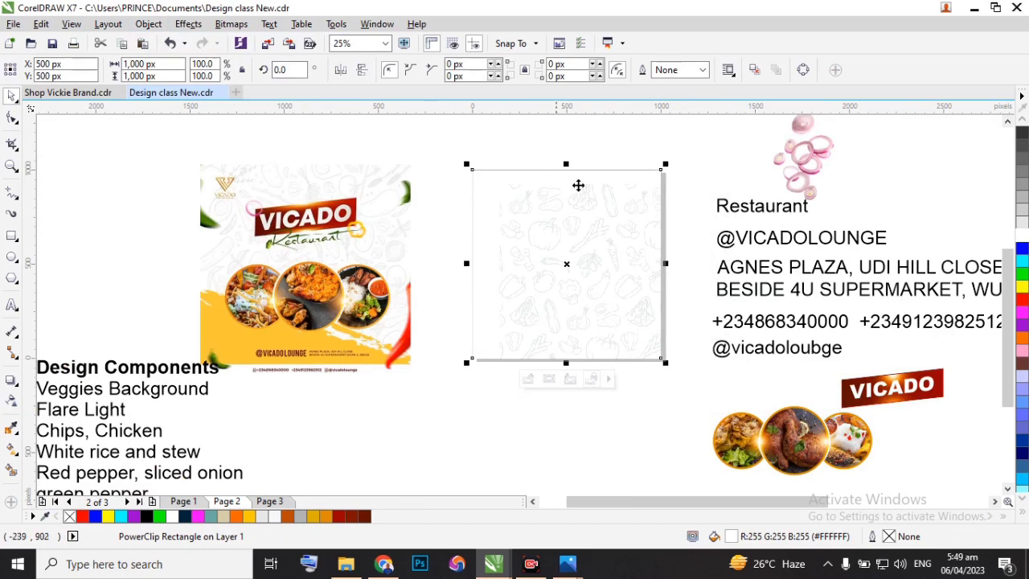
# Edit the PowerClip contents, moving the pattern to about X 480 px, Y 438 px so it fills the page rectangle, and finish editing.
pyautogui.scroll(1, 578, 186)
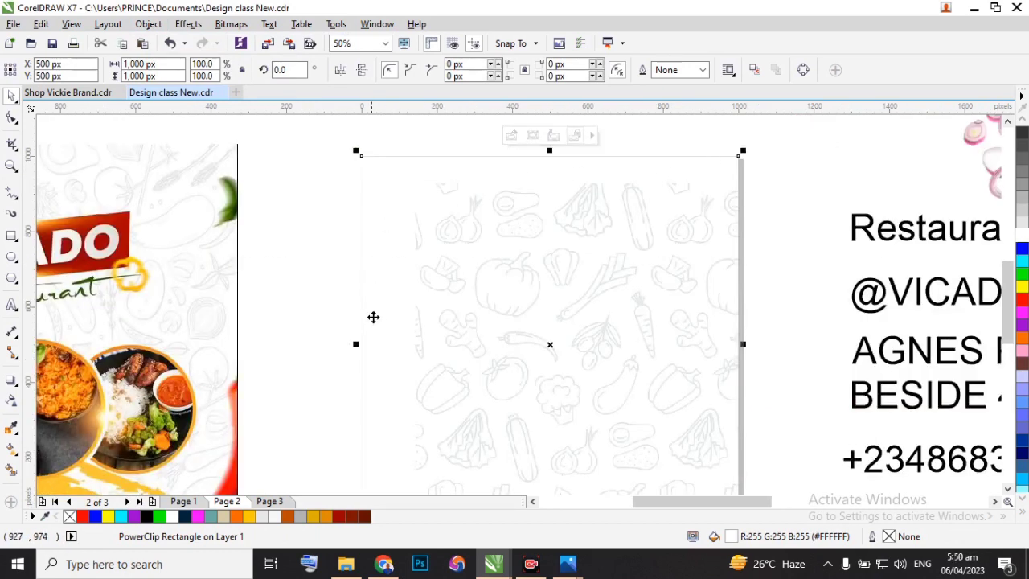
pyautogui.doubleClick(512, 211)
pyautogui.click(550, 271)
pyautogui.moveTo(494, 246); pyautogui.dragTo(441, 224)
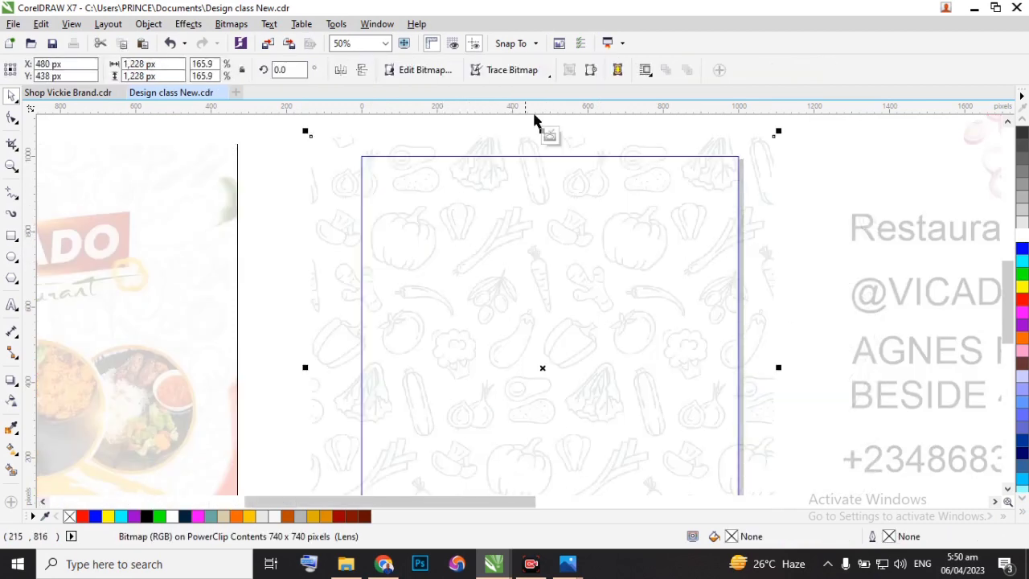
pyautogui.click(554, 135)
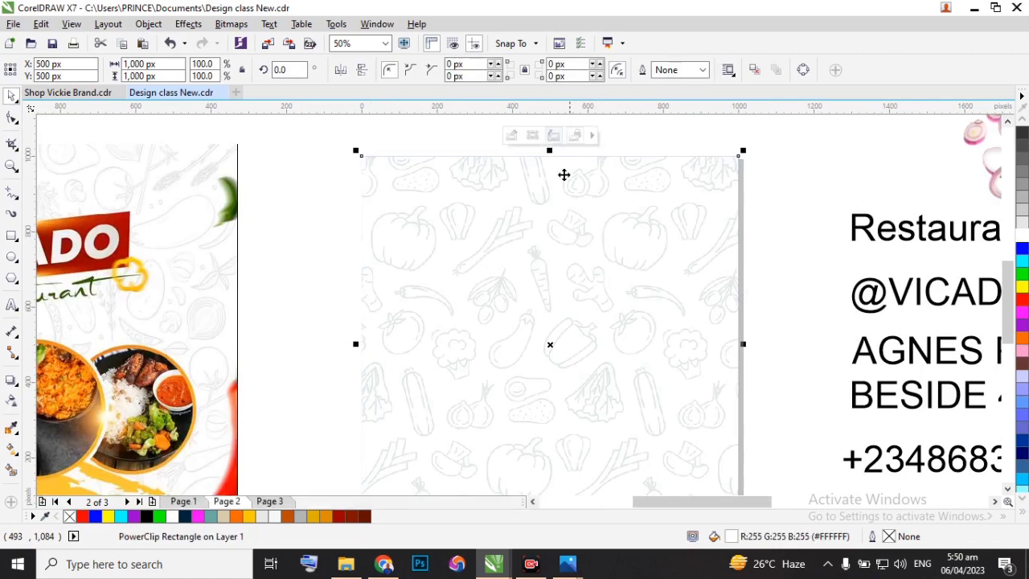
pyautogui.scroll(-1, 563, 174)
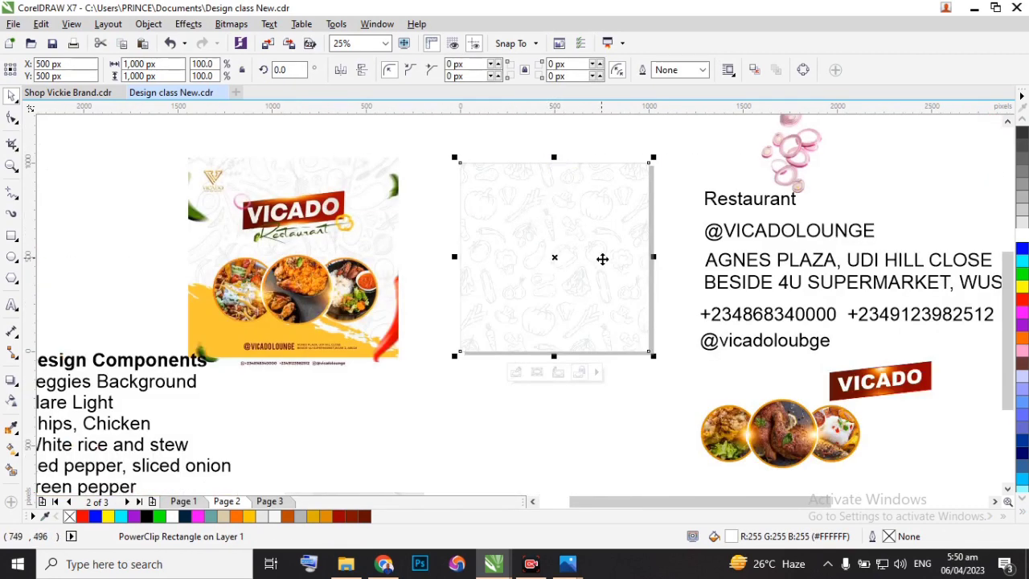
pyautogui.click(465, 419)
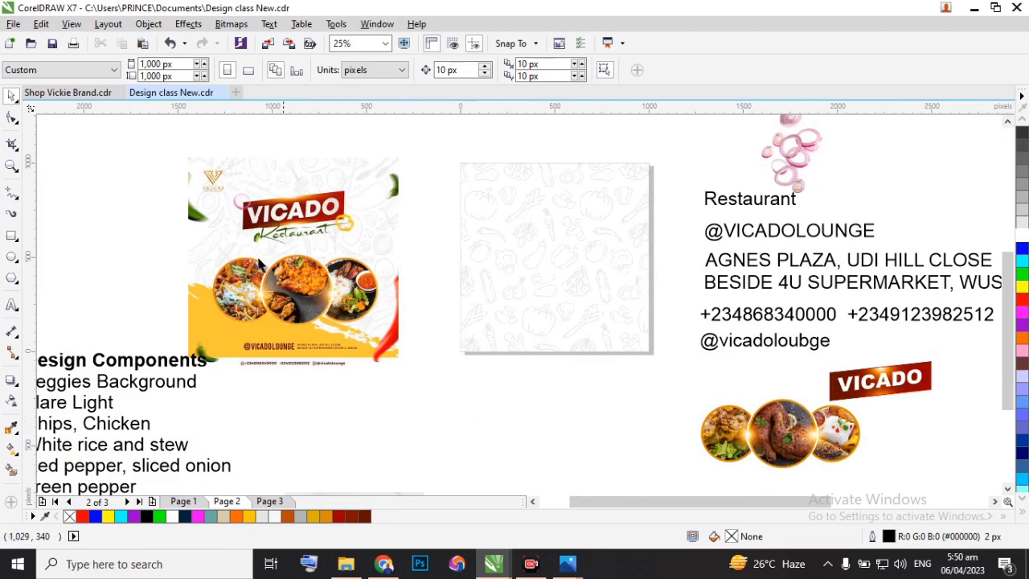
# Move the three-chilli bitmap below the page and place a duplicate of it at about X -69 px, Y -440 px.
pyautogui.scroll(-1, 567, 259)
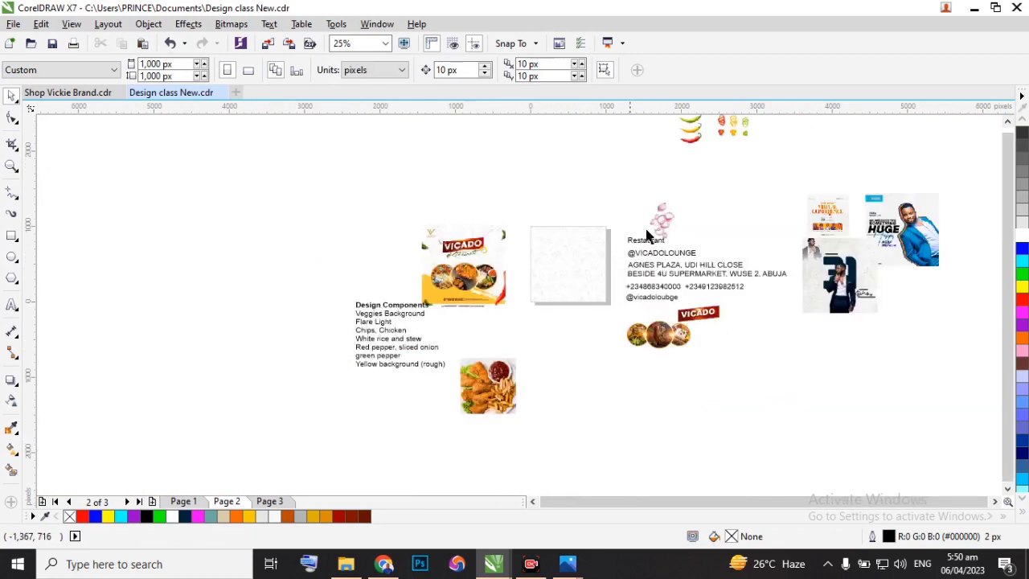
pyautogui.moveTo(696, 145); pyautogui.dragTo(565, 356)
pyautogui.click(477, 401)
pyautogui.press('Escape')
pyautogui.scroll(2, 575, 352)
pyautogui.moveTo(607, 394); pyautogui.dragTo(408, 293)
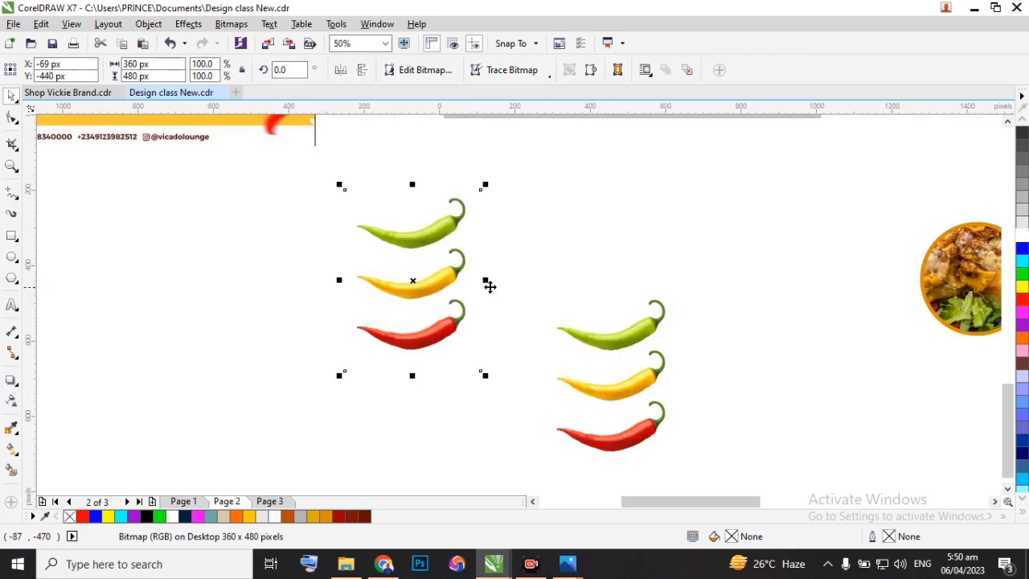
# Crop the top edge of the duplicated chilli bitmap down to just above the red chilli's stem, removing the green and yellow chillies.
pyautogui.scroll(-1, 489, 285)
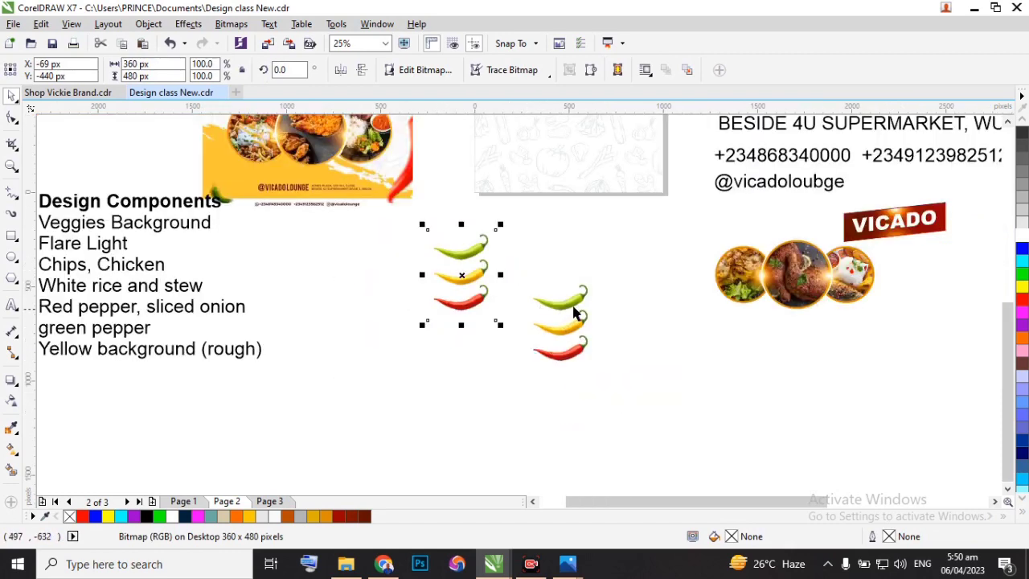
pyautogui.scroll(-2, 576, 313)
pyautogui.scroll(2, 560, 289)
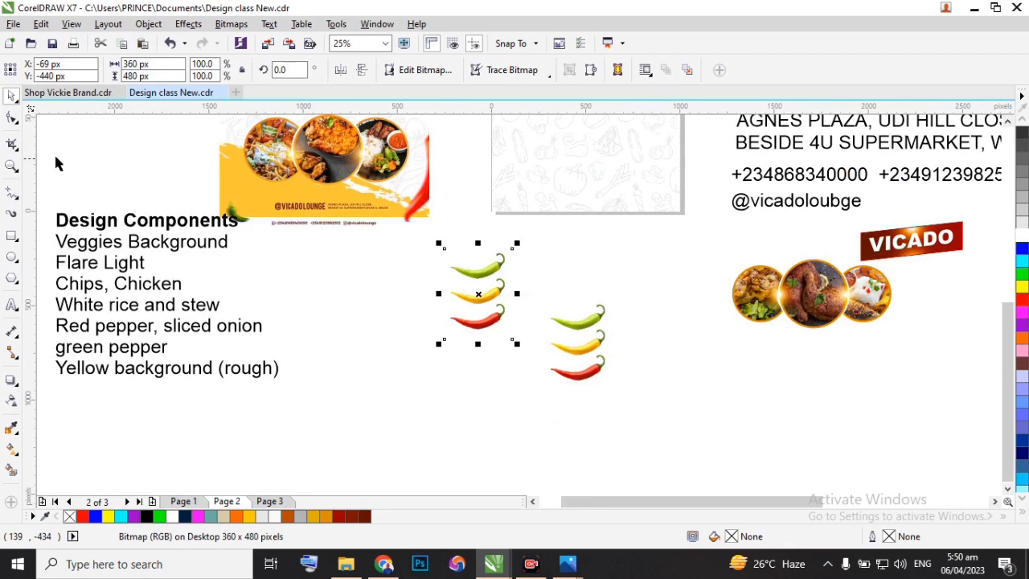
pyautogui.click(11, 119)
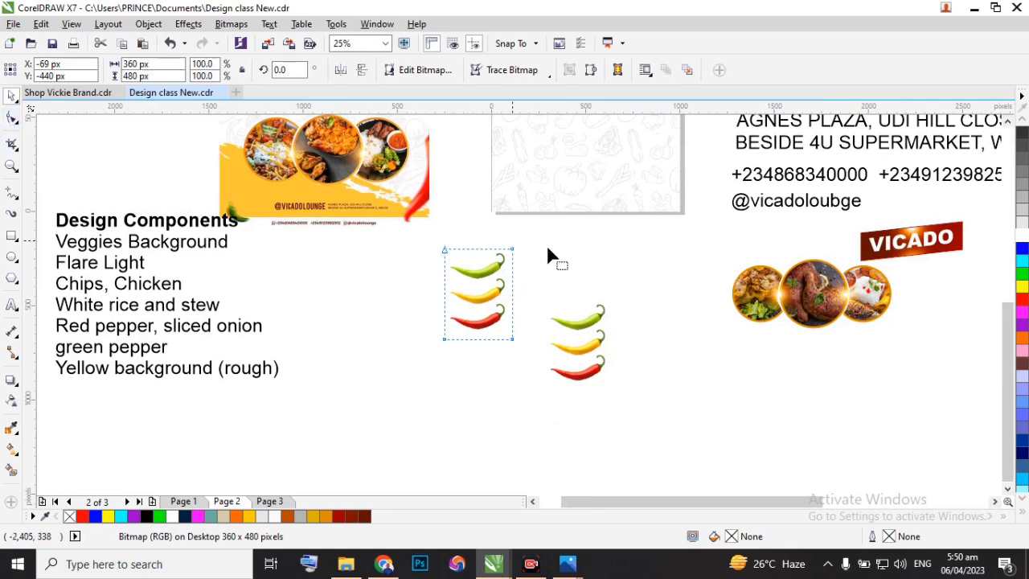
pyautogui.moveTo(528, 310); pyautogui.dragTo(527, 308)
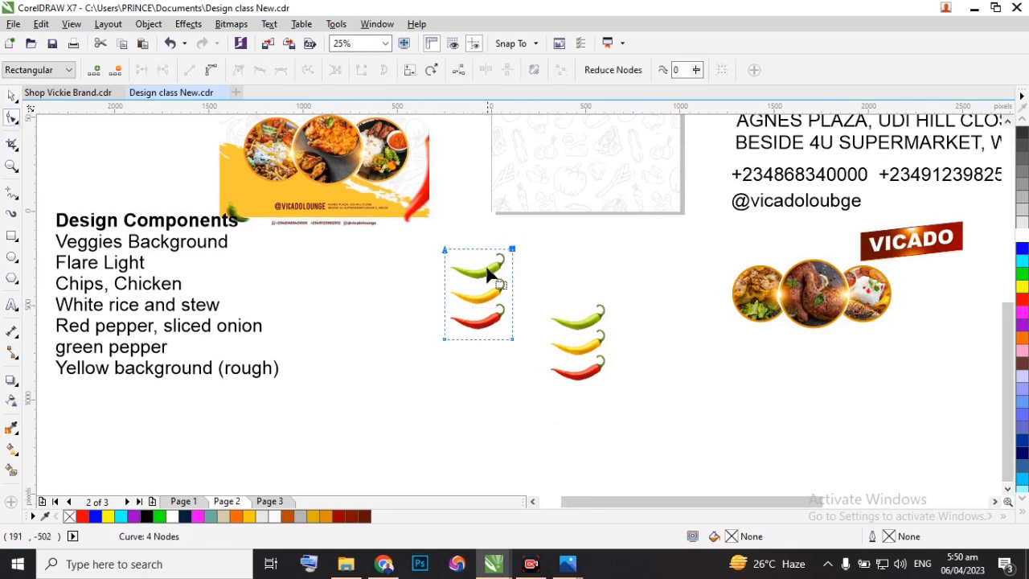
pyautogui.moveTo(478, 249); pyautogui.dragTo(479, 306)
pyautogui.scroll(5, 474, 309)
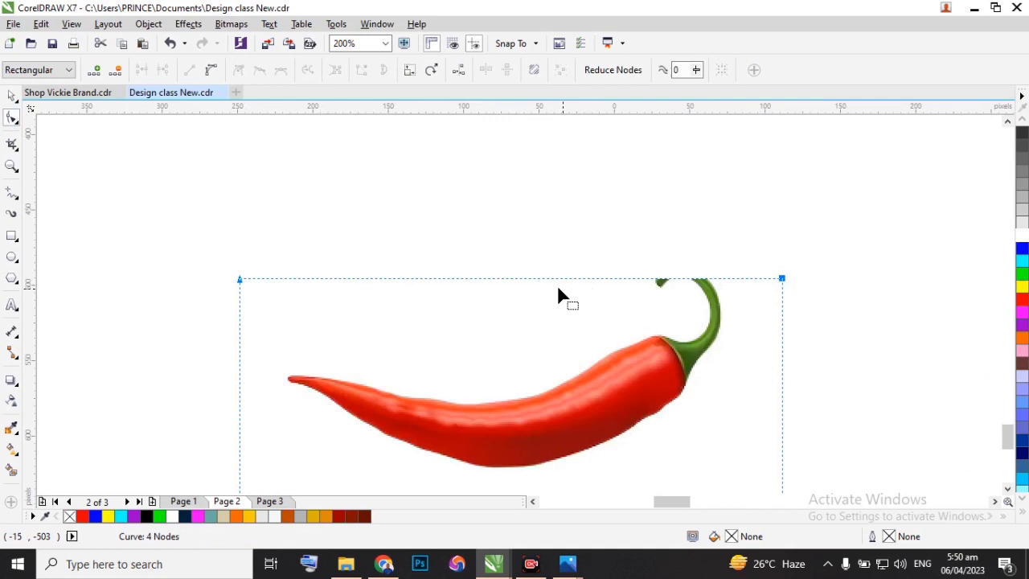
pyautogui.moveTo(548, 282); pyautogui.dragTo(543, 270)
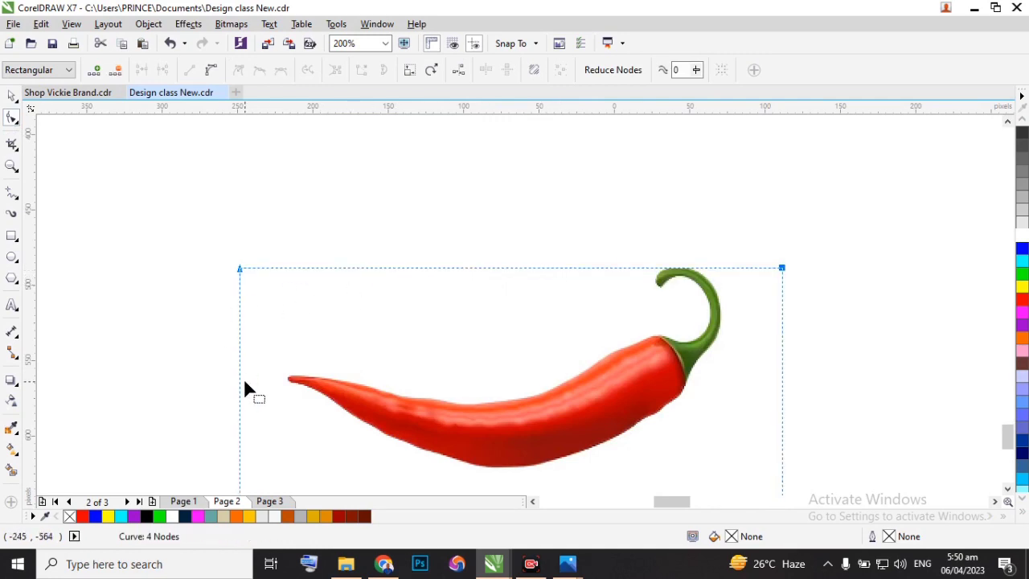
# Crop the remaining sides and lower edge of the bitmap close around the red chilli, to about 294 x 138 px.
pyautogui.scroll(-2, 226, 289)
pyautogui.moveTo(289, 419); pyautogui.dragTo(287, 412)
pyautogui.moveTo(255, 332); pyautogui.dragTo(295, 328)
pyautogui.moveTo(553, 375); pyautogui.dragTo(554, 398)
pyautogui.moveTo(527, 338); pyautogui.dragTo(495, 383)
pyautogui.moveTo(526, 416); pyautogui.dragTo(245, 370)
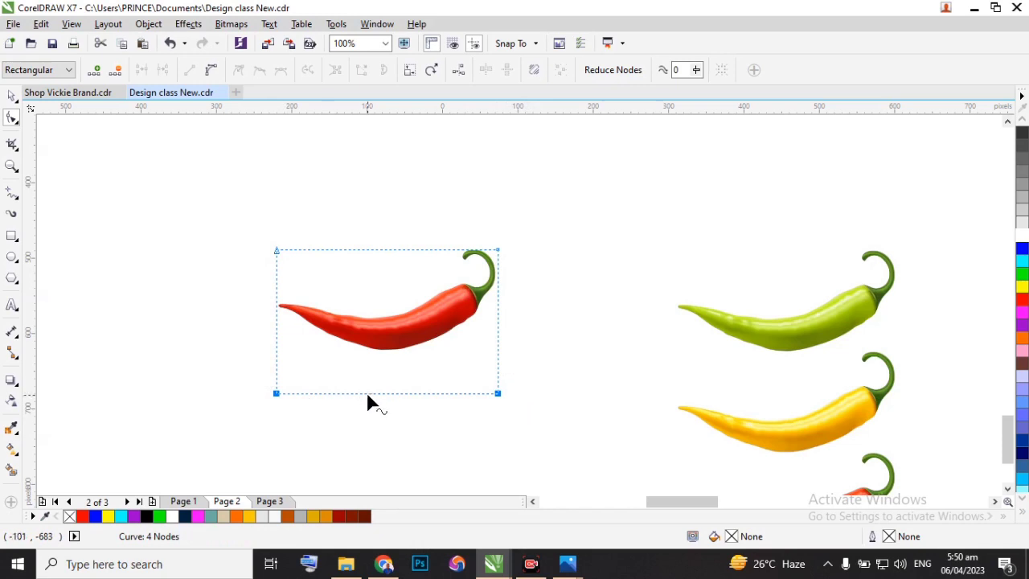
pyautogui.moveTo(367, 394); pyautogui.dragTo(371, 355)
pyautogui.scroll(-4, 499, 313)
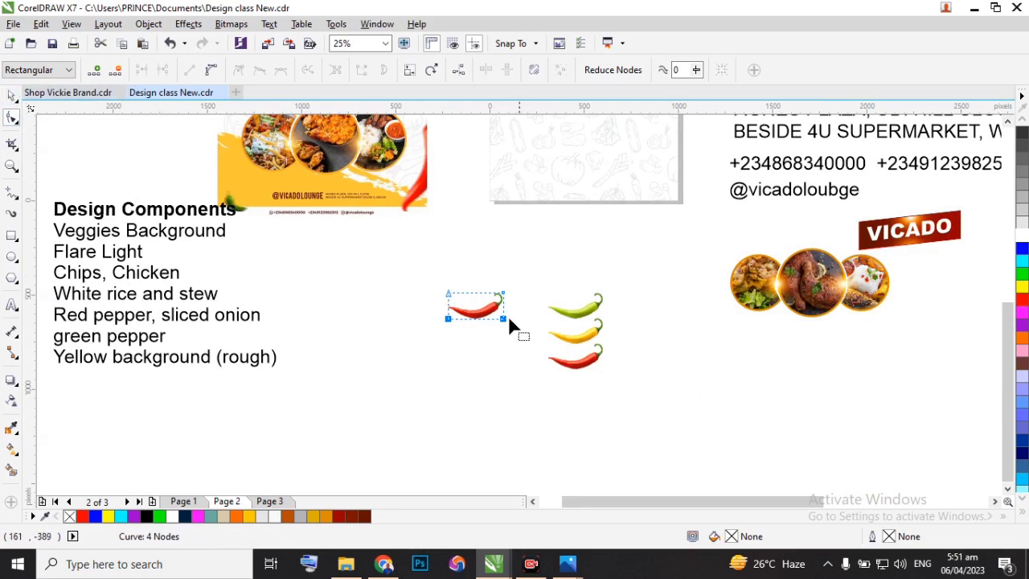
pyautogui.scroll(1, 505, 316)
pyautogui.moveTo(360, 236); pyautogui.dragTo(413, 339)
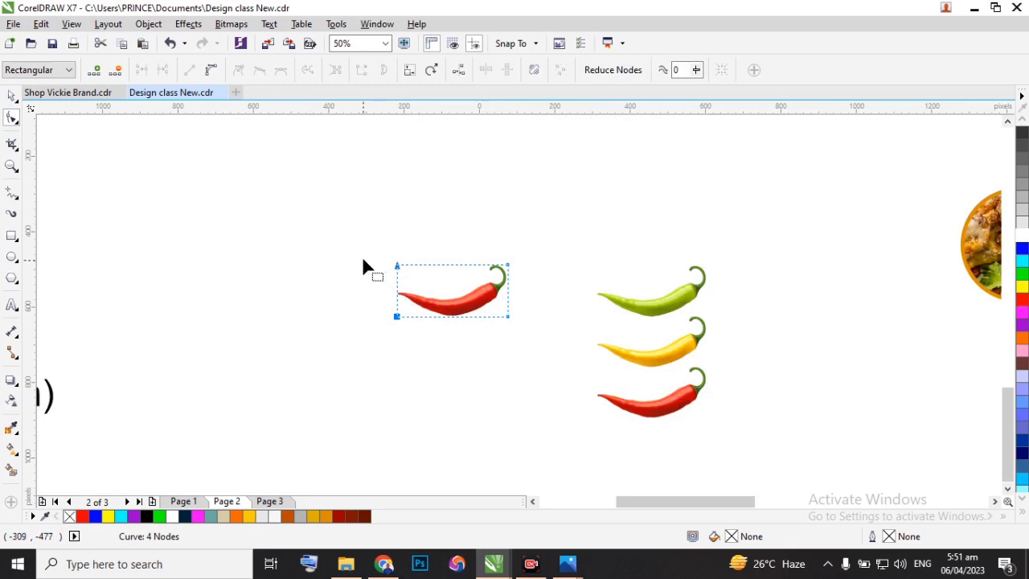
pyautogui.click(509, 317)
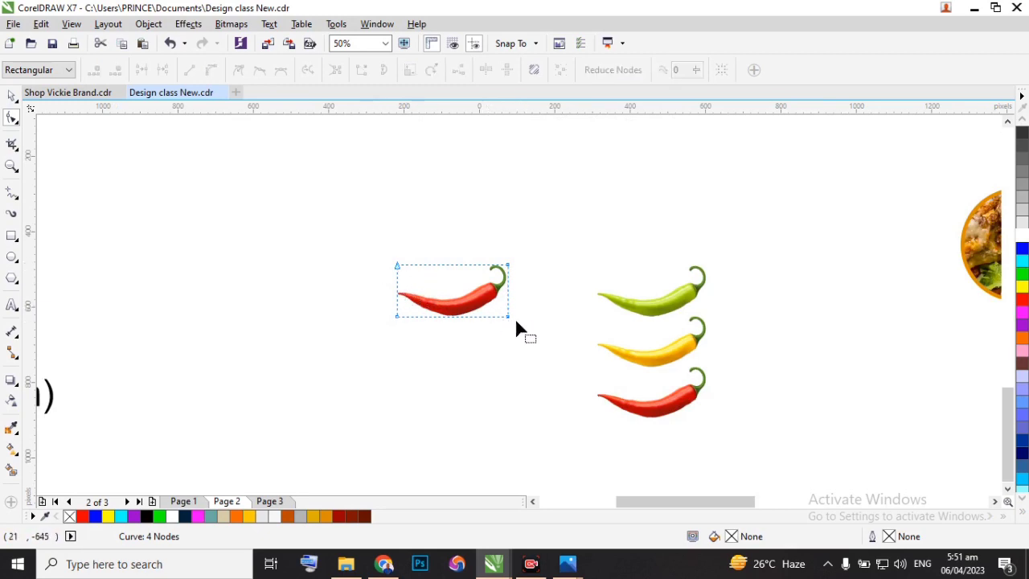
pyautogui.moveTo(506, 315)
pyautogui.mouseDown()
pyautogui.moveTo(550, 313)
pyautogui.moveTo(504, 319)
pyautogui.mouseUp()
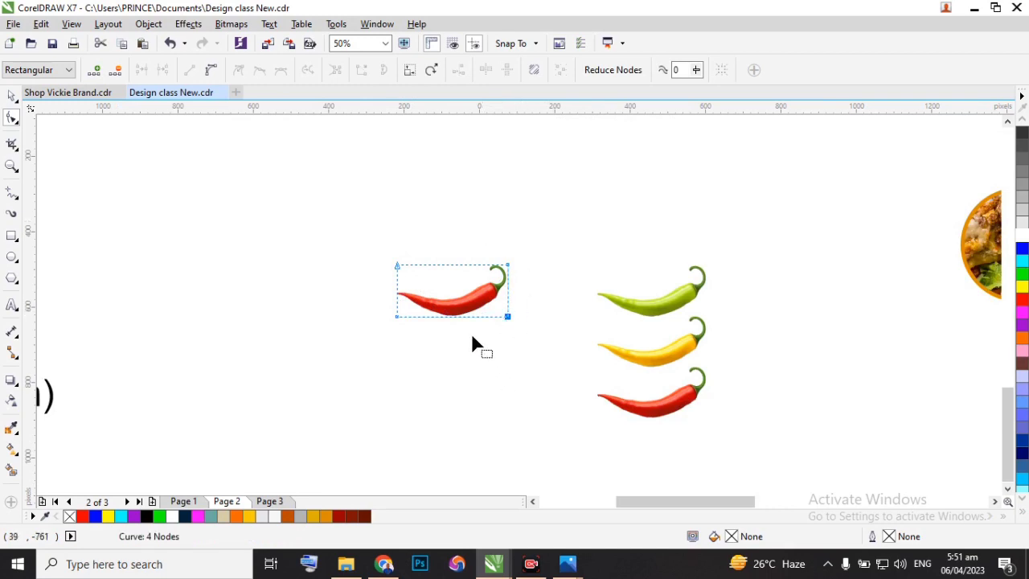
pyautogui.click(14, 100)
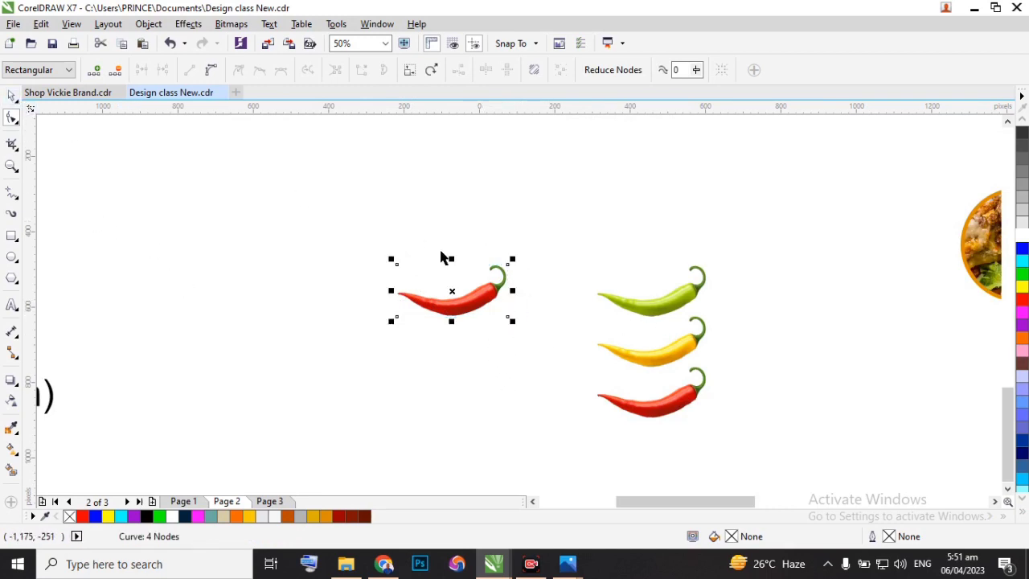
# Move the cropped red chilli beside the reference flyer's lower corner, at about X -221 px, Y -158 px.
pyautogui.scroll(-4, 440, 300)
pyautogui.scroll(2, 422, 262)
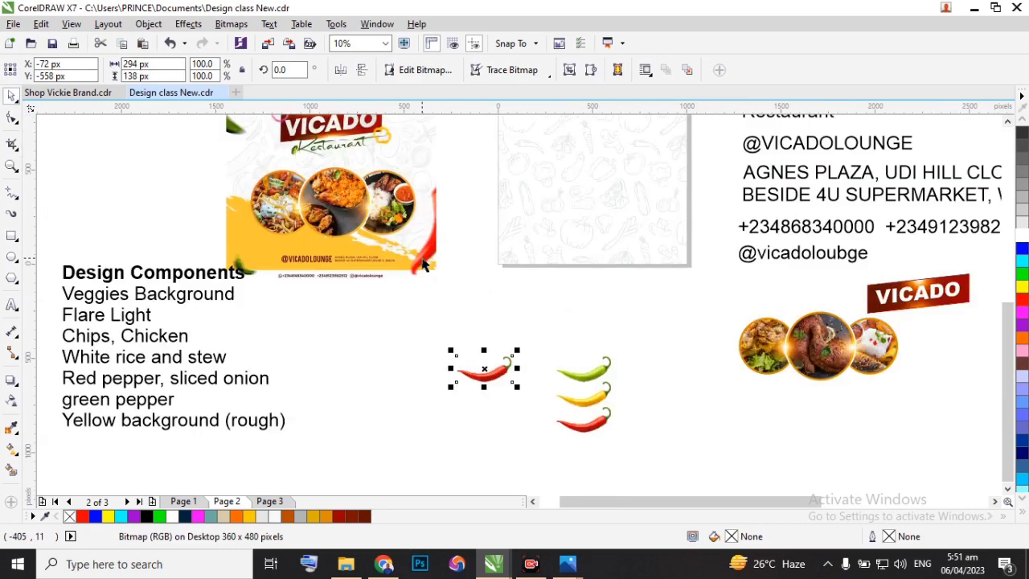
pyautogui.moveTo(503, 378); pyautogui.dragTo(476, 301)
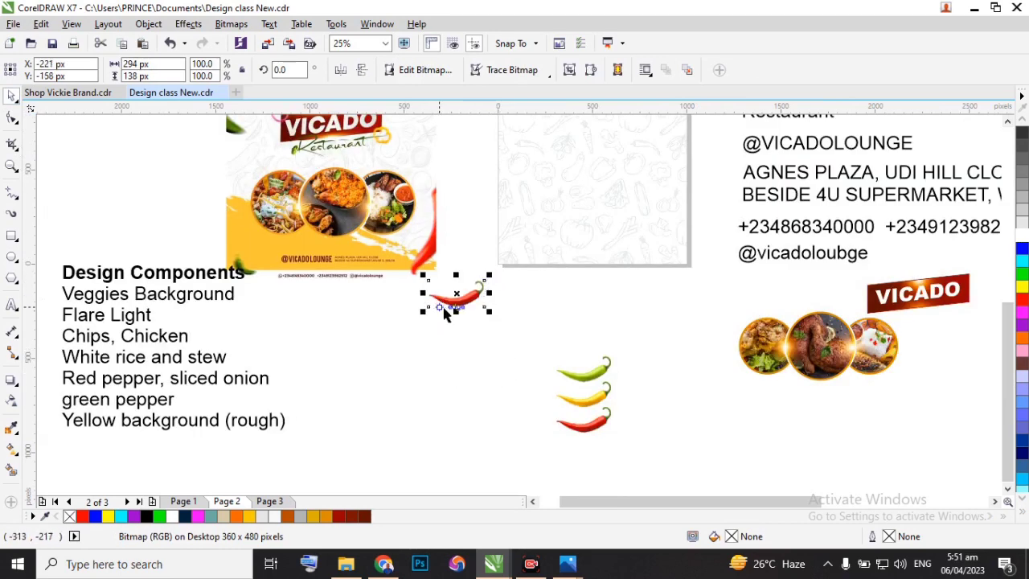
# Rotate the red chilli to about 56.7° and enlarge it to about 165.7%, roughly 459 x 533 px.
pyautogui.scroll(1, 457, 296)
pyautogui.scroll(1, 458, 301)
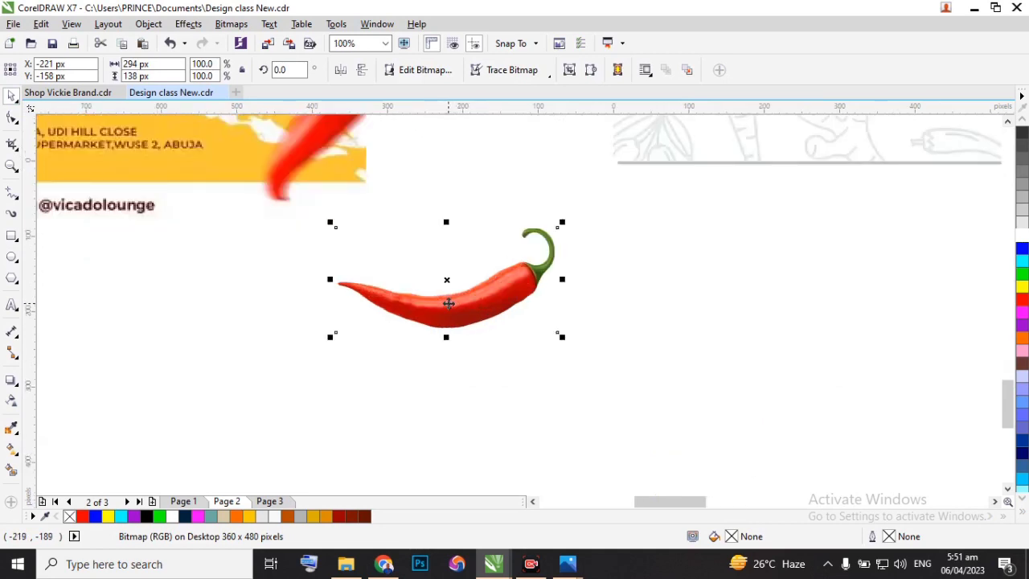
pyautogui.click(449, 303)
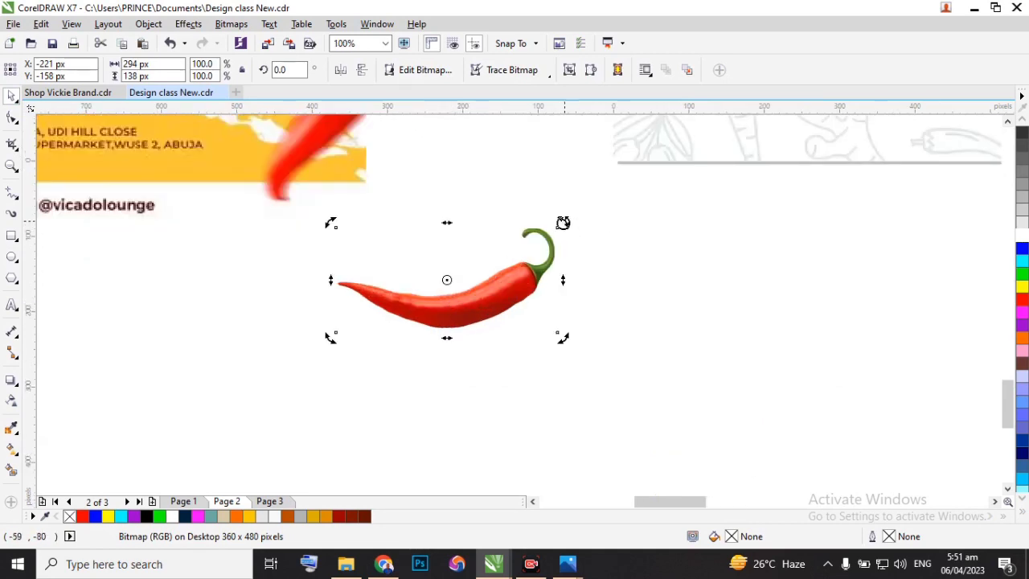
pyautogui.moveTo(563, 222); pyautogui.dragTo(465, 144)
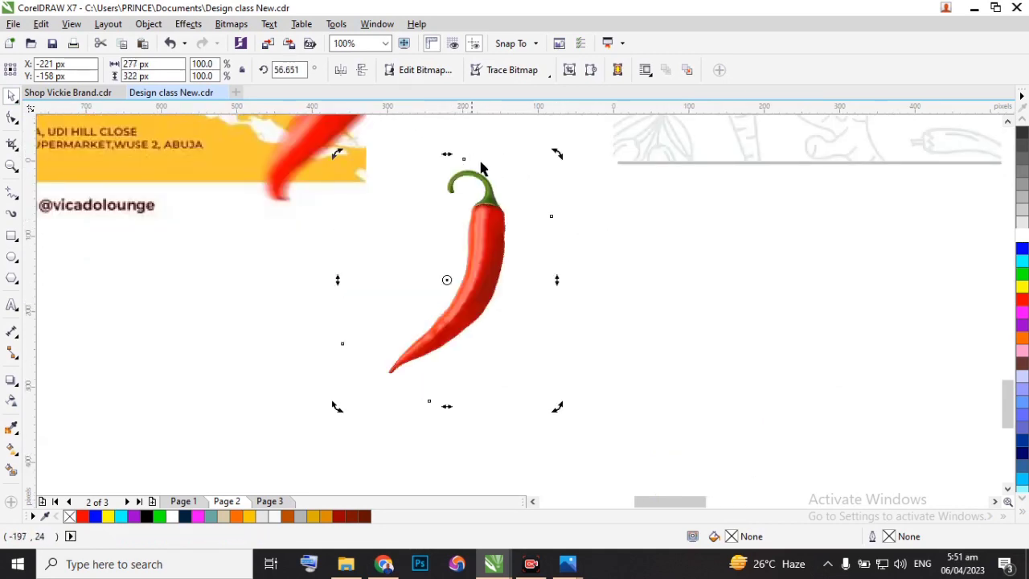
pyautogui.scroll(-1, 531, 210)
pyautogui.scroll(-1, 523, 206)
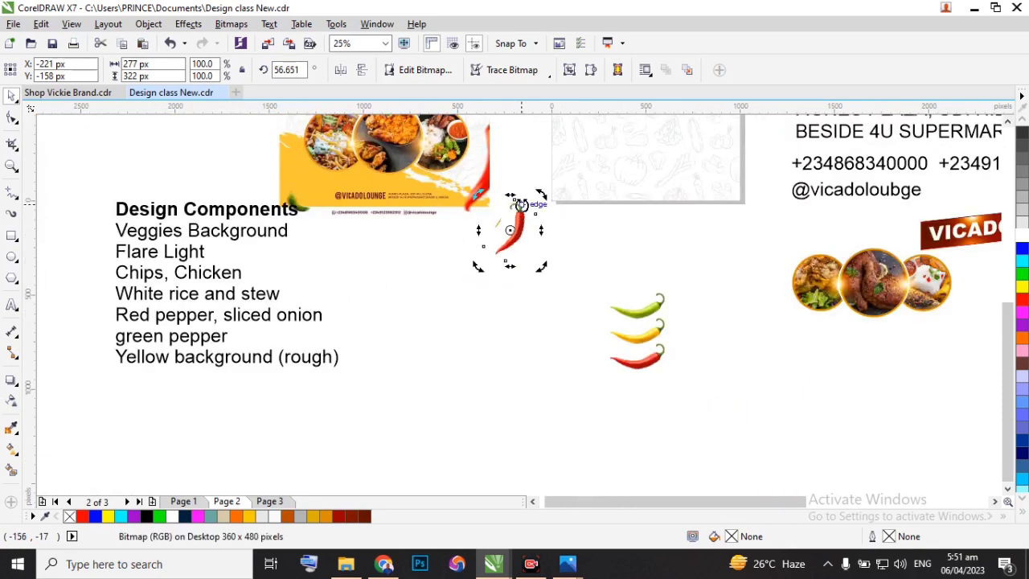
pyautogui.click(386, 245)
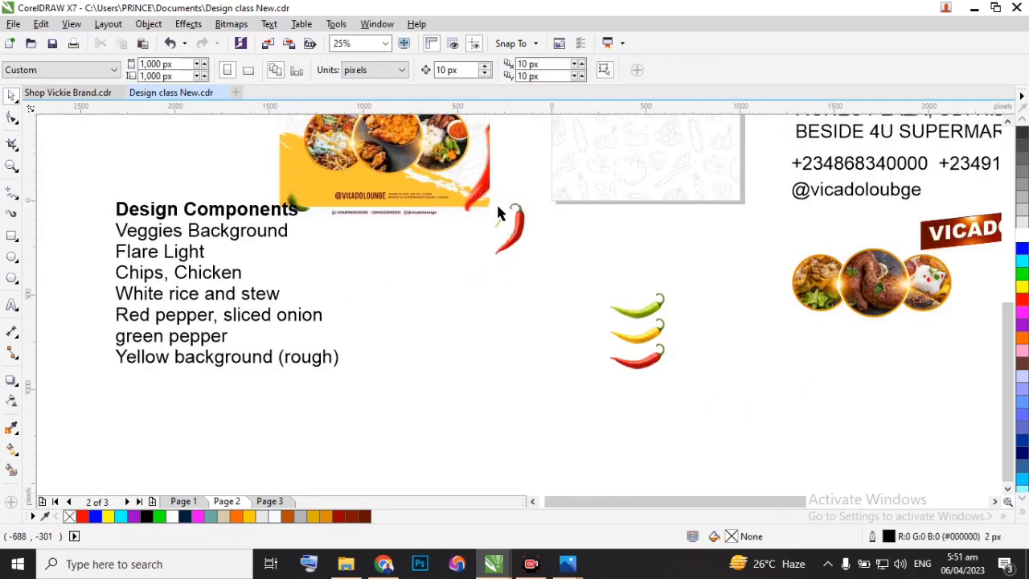
pyautogui.click(506, 222)
pyautogui.moveTo(541, 189); pyautogui.dragTo(573, 152)
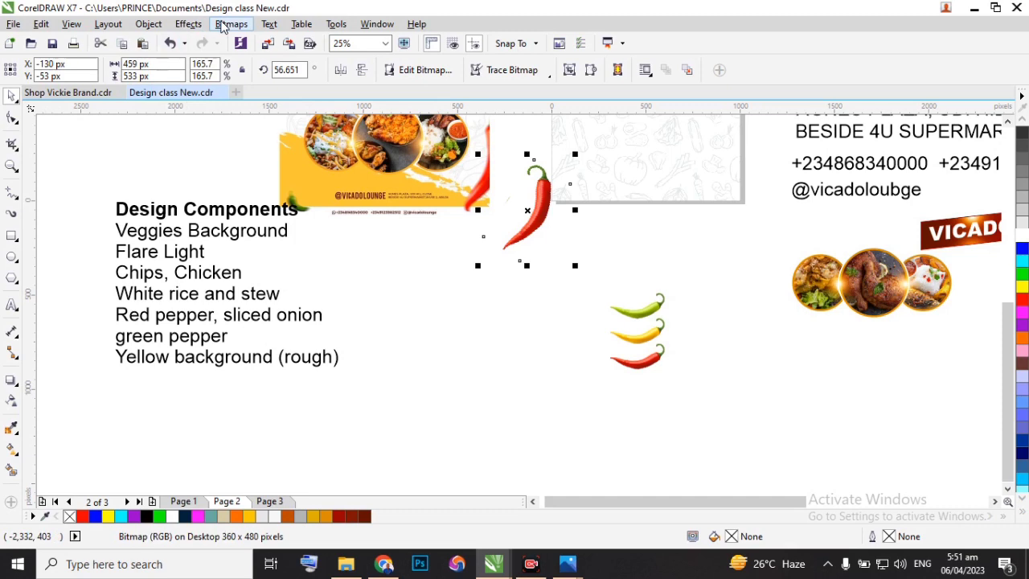
# Apply a Radial Blur with an amount of 9 to the red chilli bitmap.
pyautogui.click(222, 27)
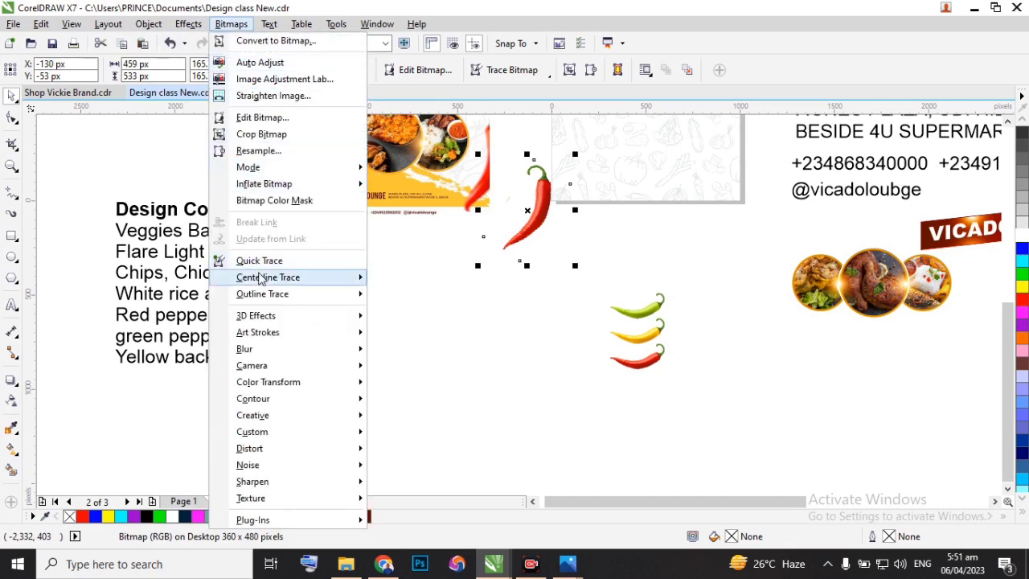
pyautogui.moveTo(260, 299)
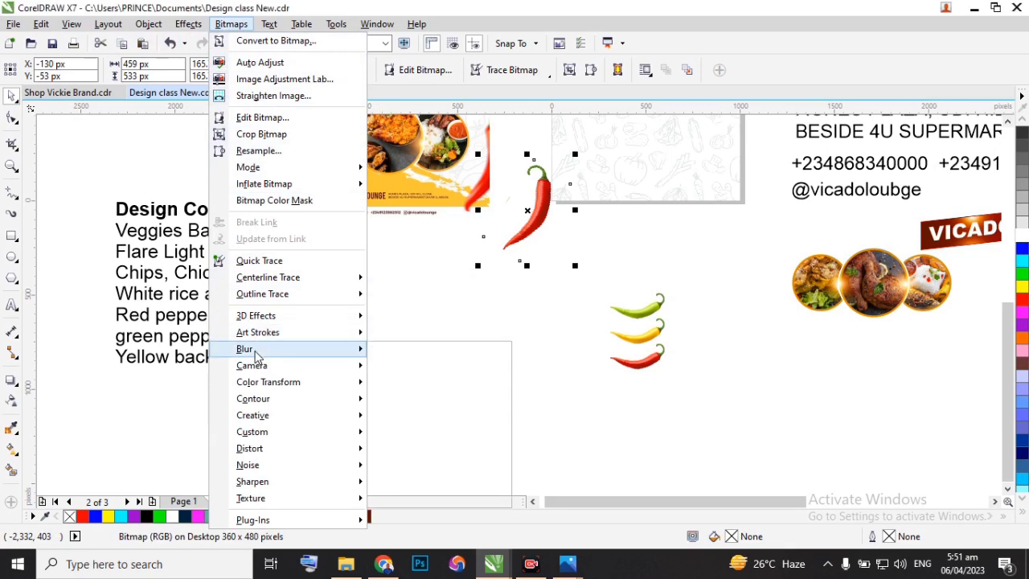
pyautogui.moveTo(256, 353)
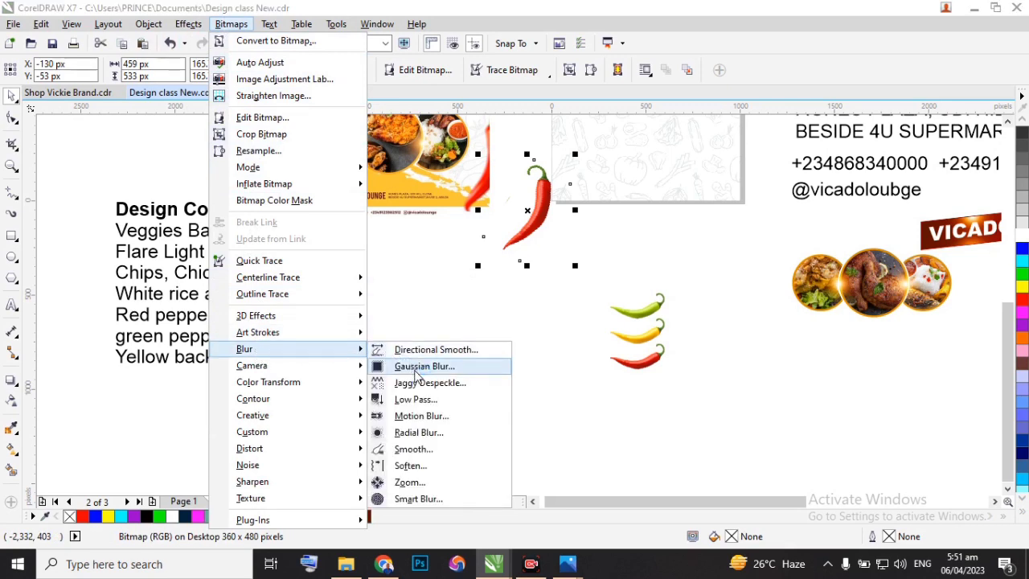
pyautogui.click(405, 431)
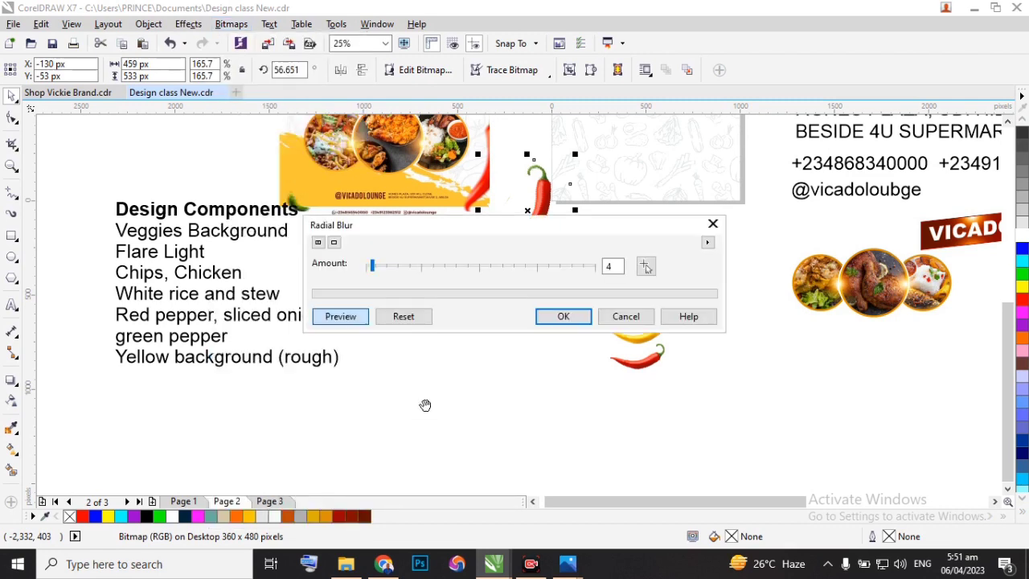
pyautogui.moveTo(494, 229); pyautogui.dragTo(481, 302)
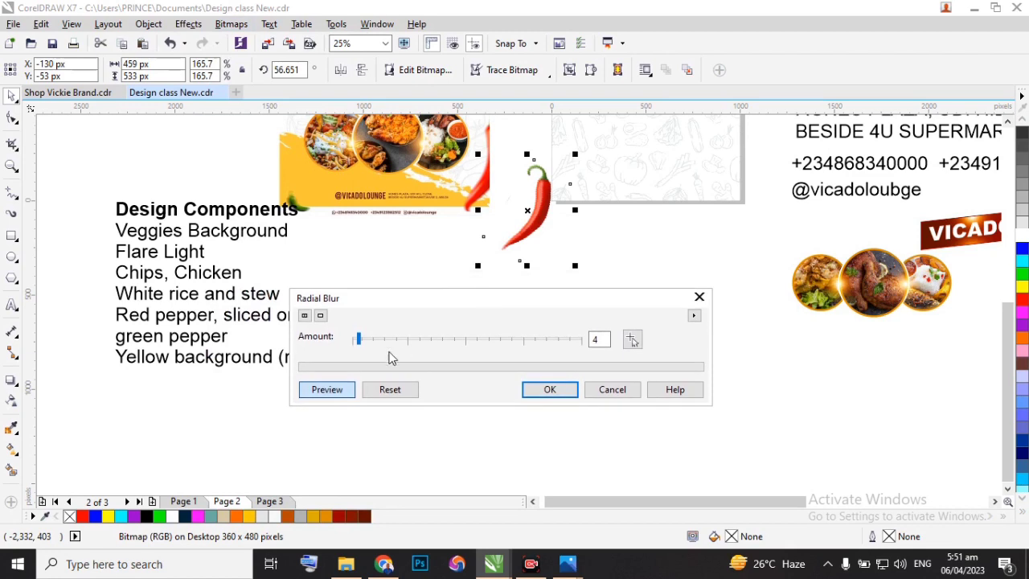
pyautogui.click(401, 340)
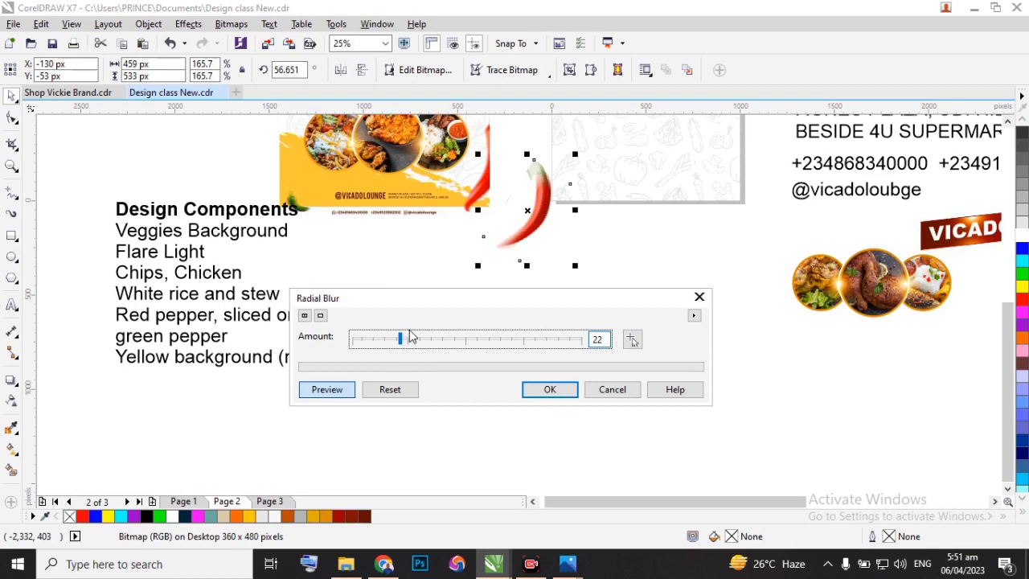
pyautogui.click(382, 340)
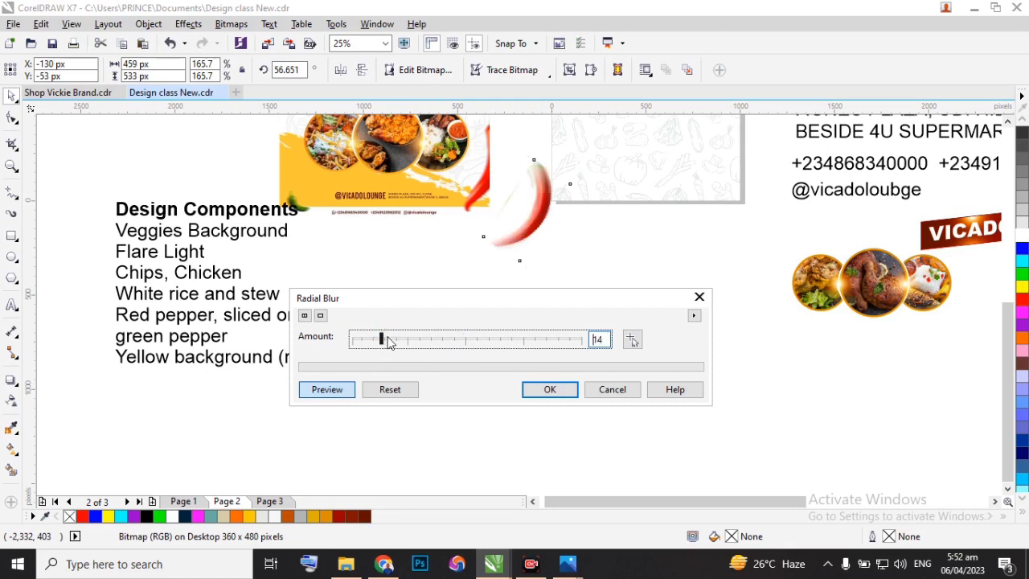
pyautogui.moveTo(375, 342); pyautogui.dragTo(369, 341)
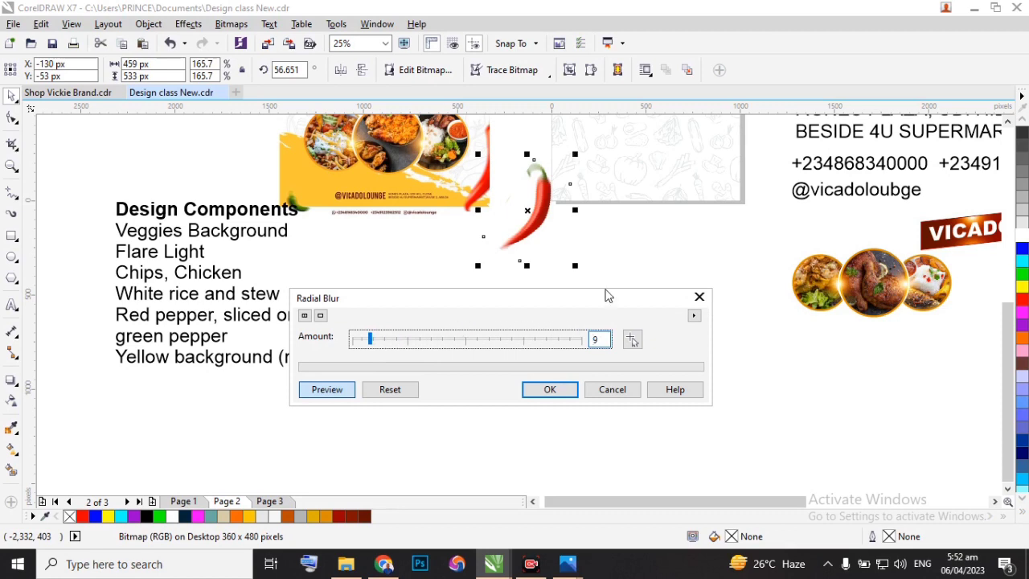
pyautogui.click(550, 389)
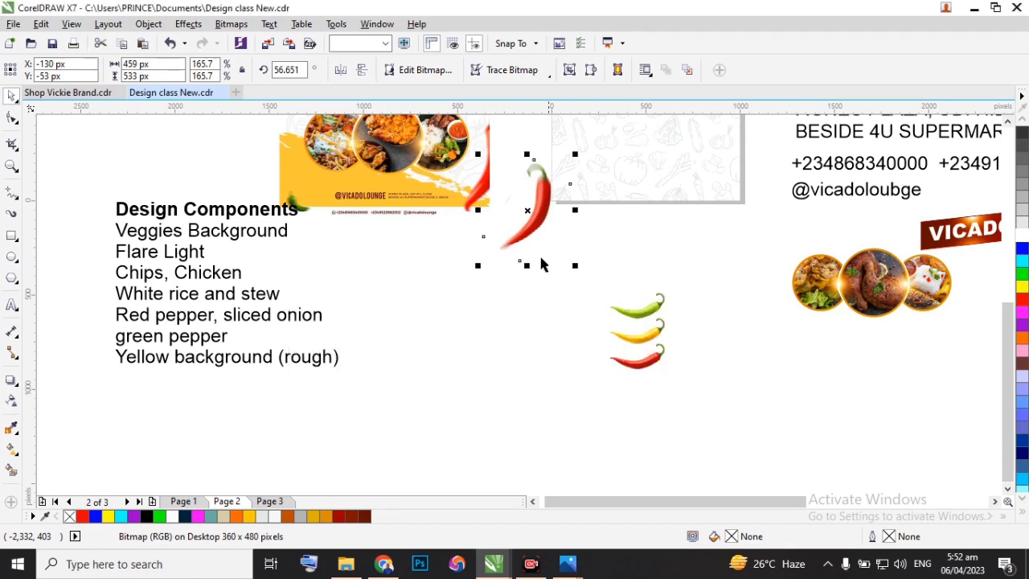
# Move the blurred chilli to about X -142 px, Y -285 px and PowerClip it inside the page rectangle.
pyautogui.moveTo(537, 217); pyautogui.dragTo(534, 261)
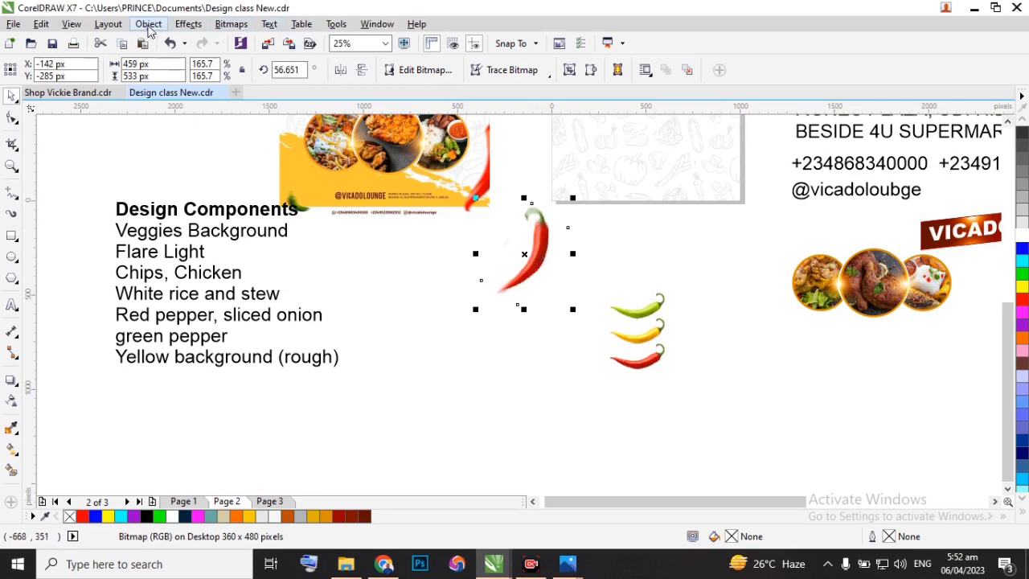
pyautogui.click(148, 28)
pyautogui.moveTo(294, 156)
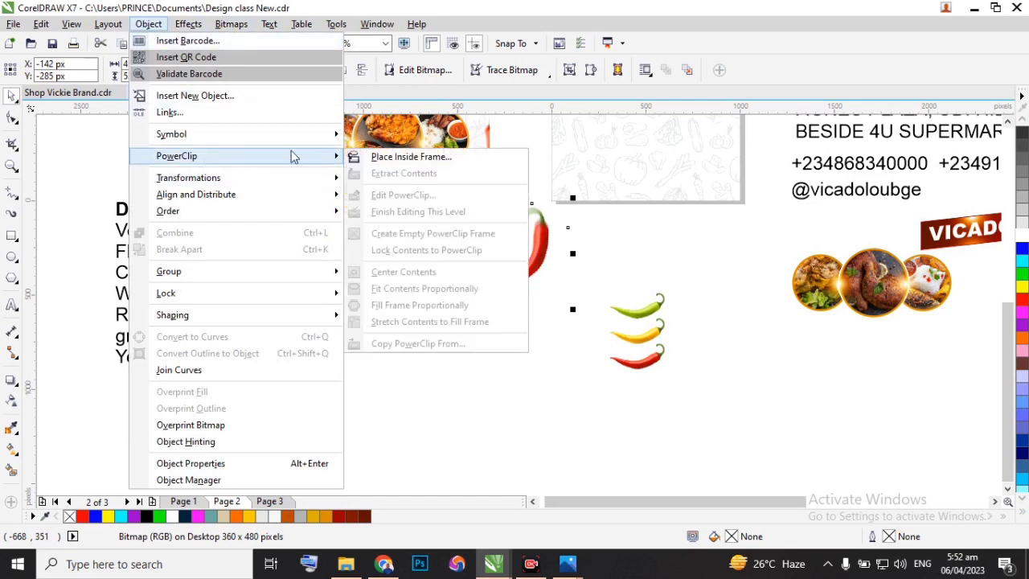
pyautogui.click(410, 157)
pyautogui.click(588, 159)
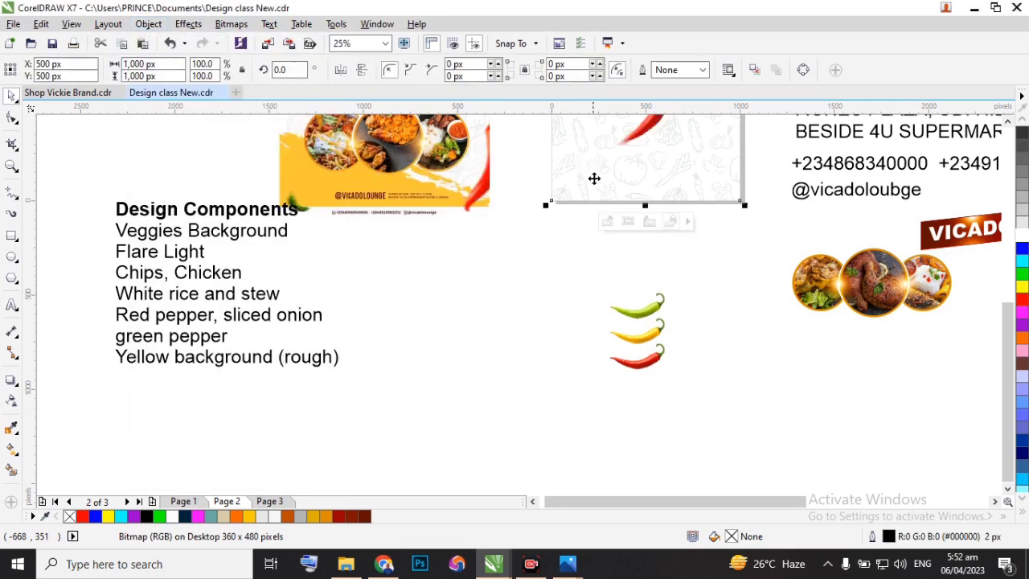
# Open the page rectangle's PowerClip contents for editing and move the red chilli over the lower-right page edge, at about X 992 px, Y 208 px.
pyautogui.scroll(-3, 594, 178)
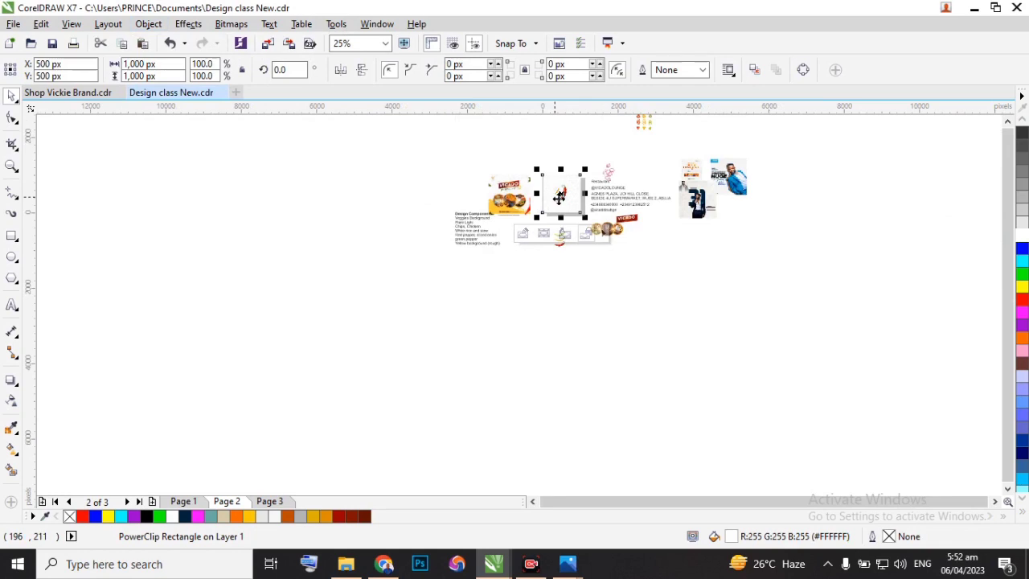
pyautogui.scroll(4, 566, 201)
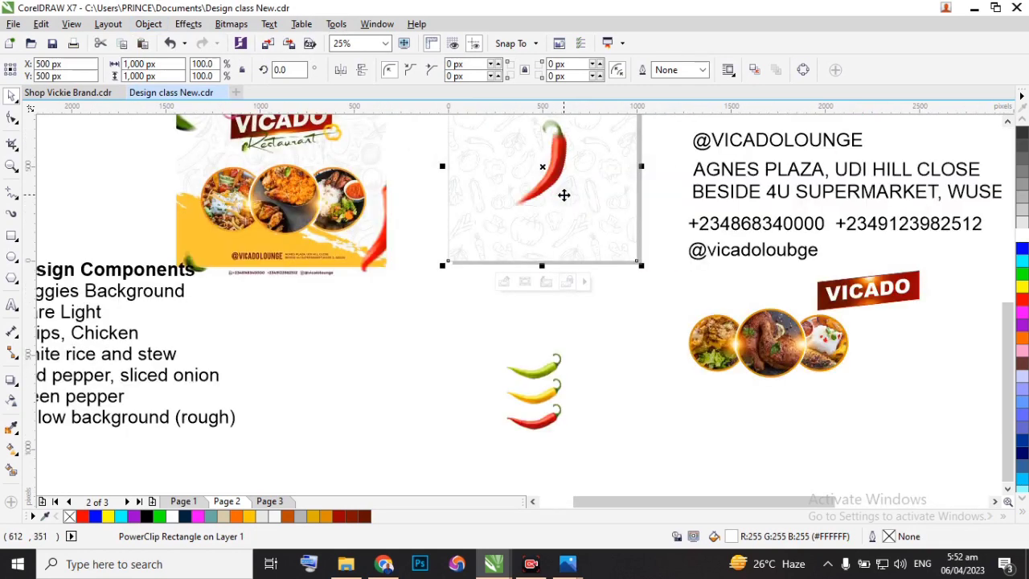
pyautogui.doubleClick(563, 188)
pyautogui.click(556, 166)
pyautogui.moveTo(556, 166); pyautogui.dragTo(658, 223)
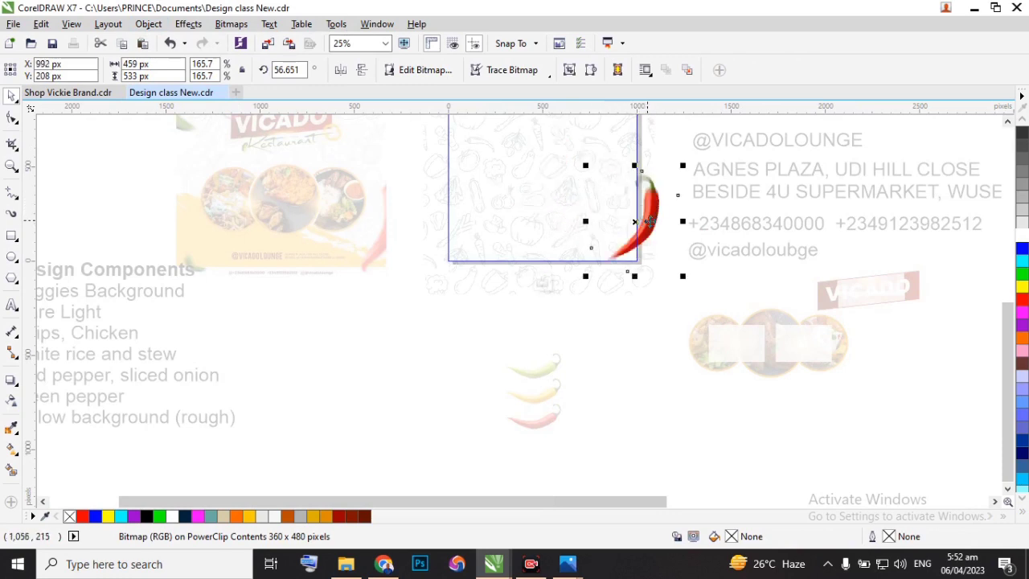
# Rotate the red chilli to about 72.3° and move it to about X 965 px, Y 239 px over the page's lower-right edge.
pyautogui.click(654, 210)
pyautogui.moveTo(654, 210); pyautogui.dragTo(651, 209)
pyautogui.scroll(1, 649, 204)
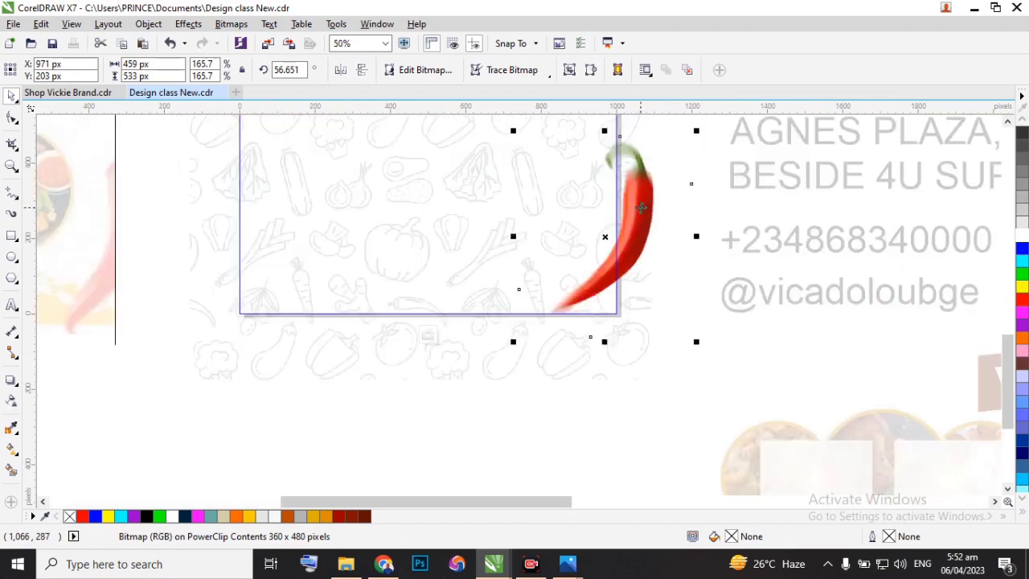
pyautogui.moveTo(633, 226); pyautogui.dragTo(645, 216)
pyautogui.click(648, 198)
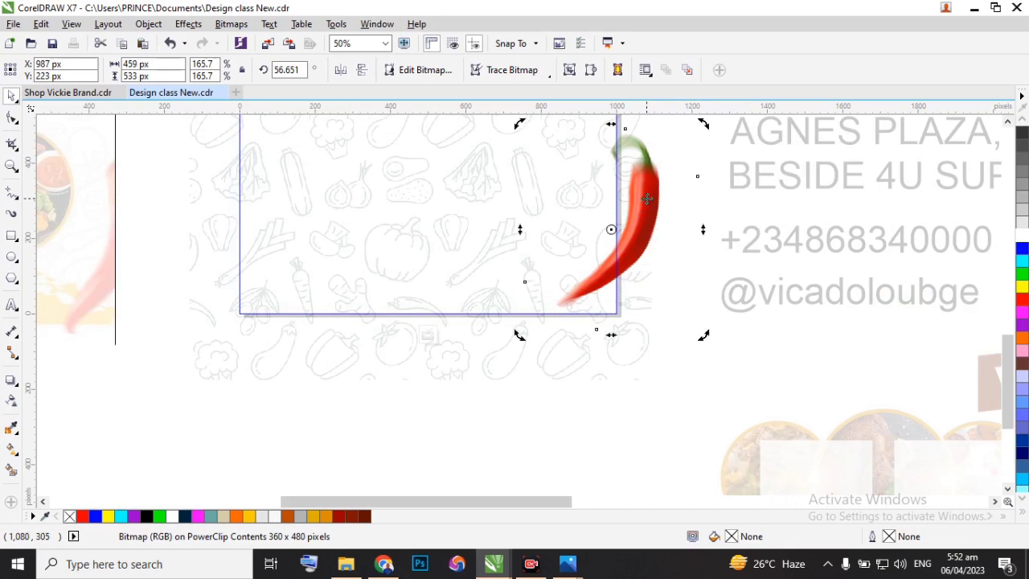
pyautogui.moveTo(702, 124); pyautogui.dragTo(663, 148)
pyautogui.moveTo(635, 254); pyautogui.dragTo(630, 248)
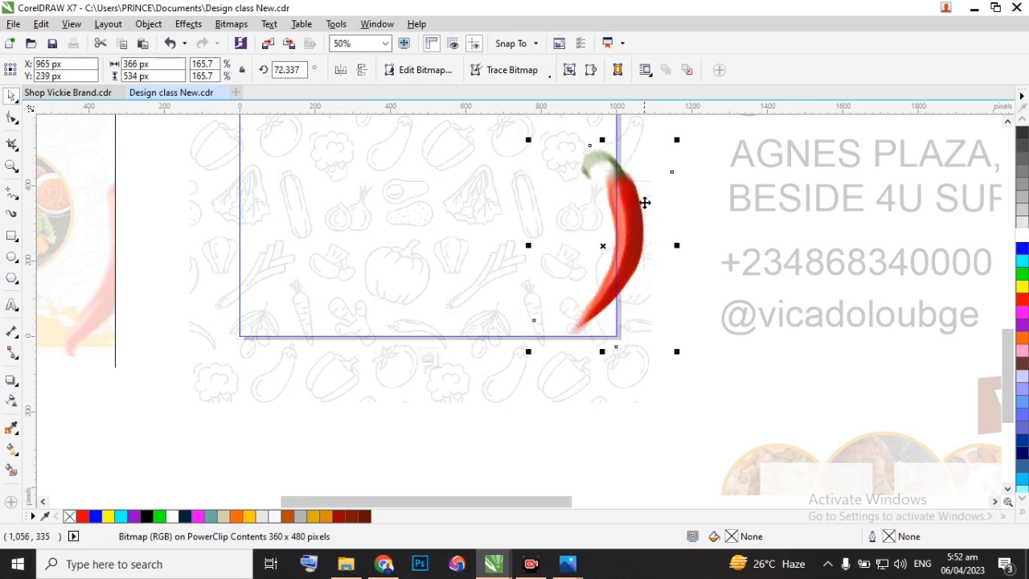
# Rotate the red chilli slightly clockwise and finish editing the page rectangle's PowerClip contents.
pyautogui.scroll(-1, 642, 202)
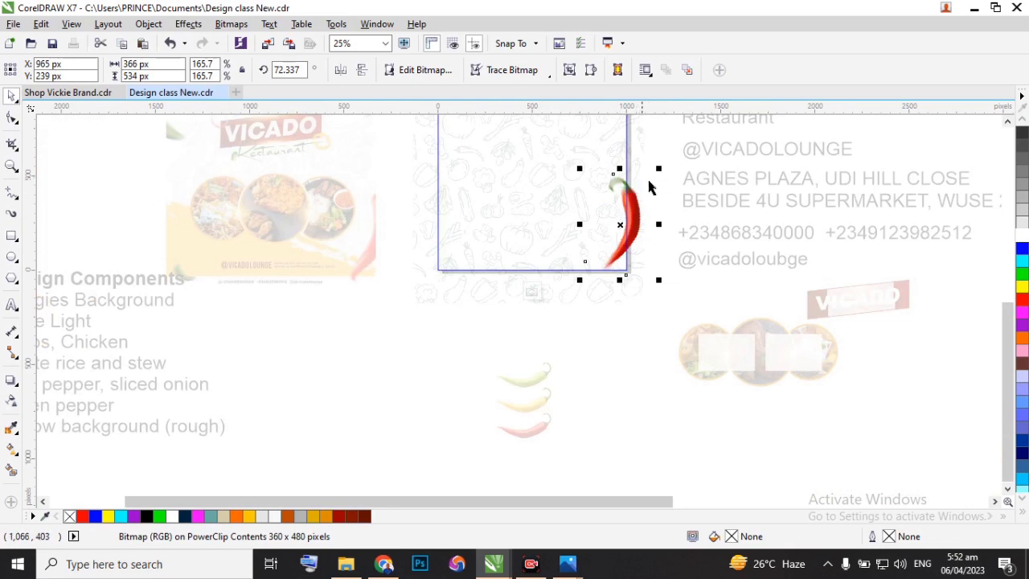
pyautogui.scroll(1, 653, 179)
pyautogui.click(610, 241)
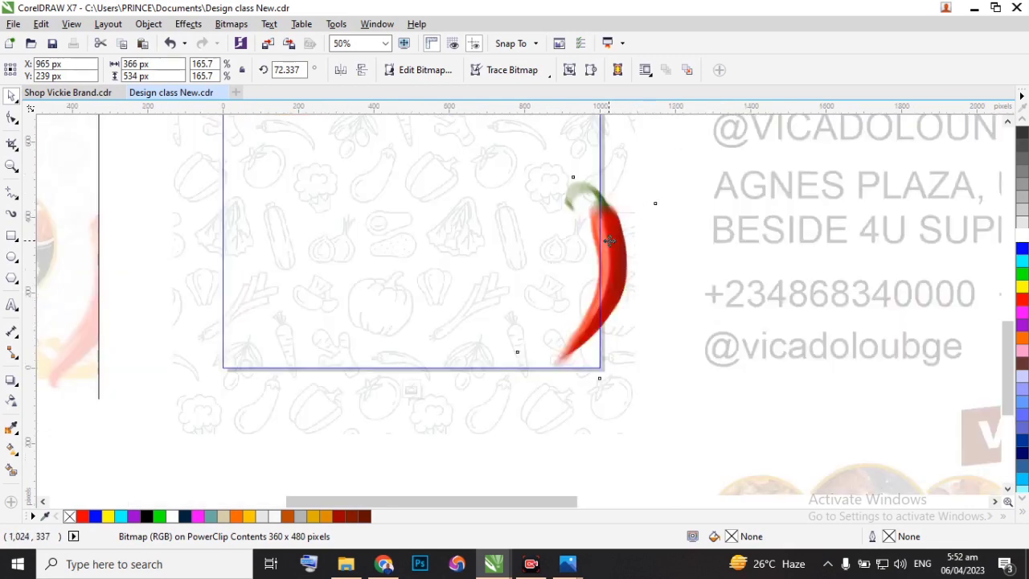
pyautogui.moveTo(661, 172); pyautogui.dragTo(663, 171)
pyautogui.click(524, 423)
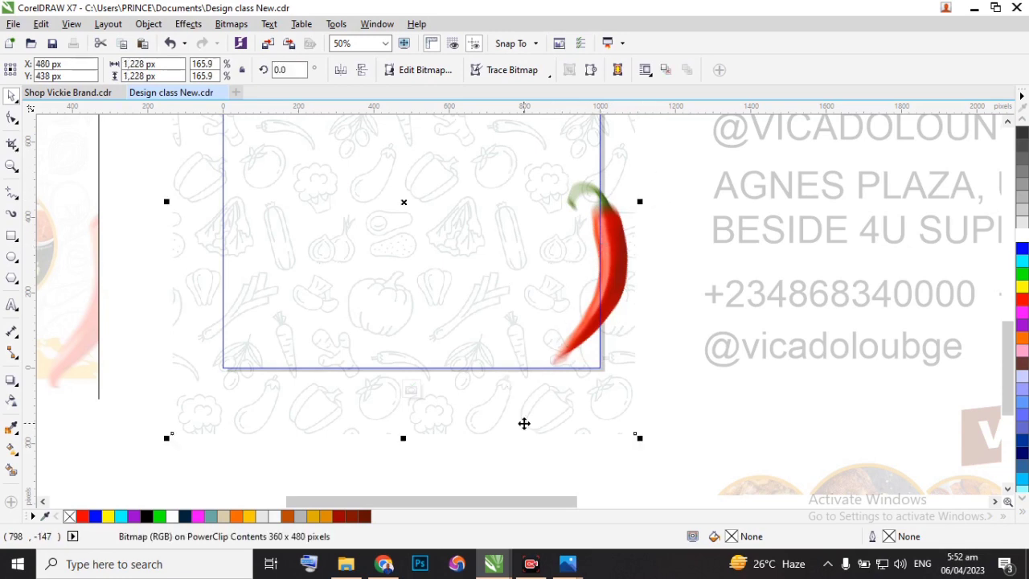
pyautogui.click(407, 392)
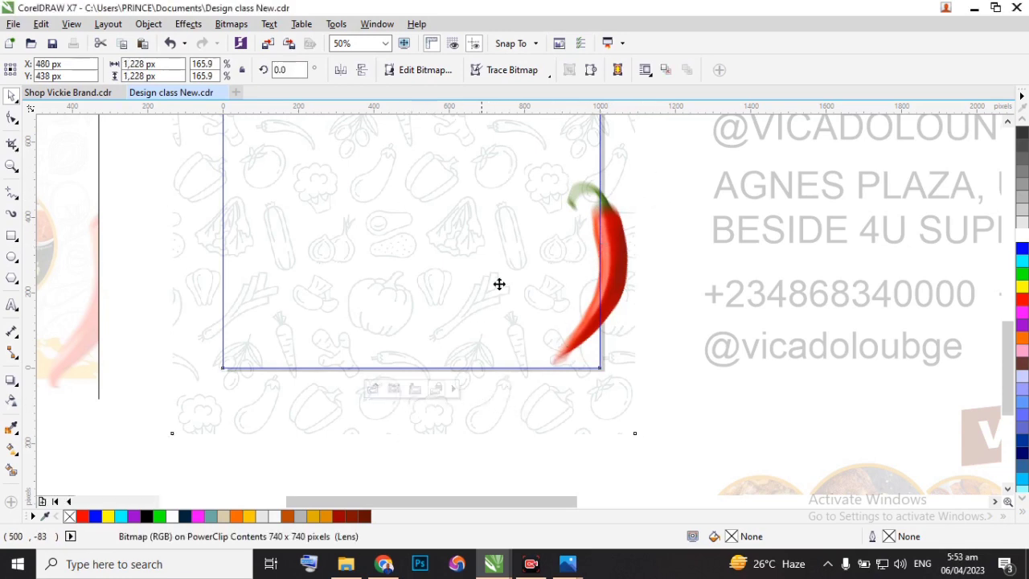
# Duplicate the three-chilli bitmap below the page, placing the copy at about X -131 px, Y -678 px.
pyautogui.scroll(-2, 524, 267)
pyautogui.scroll(1, 549, 278)
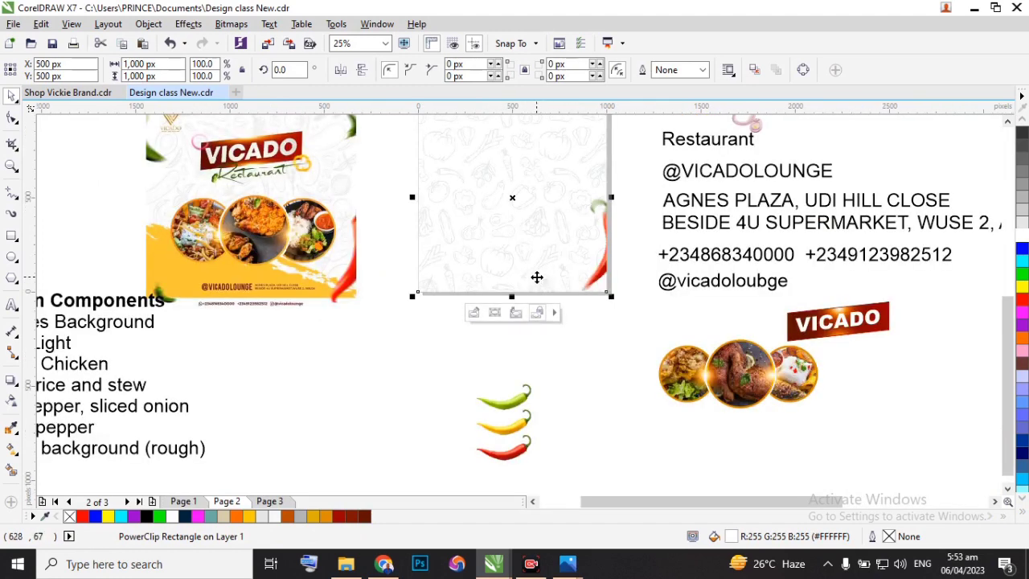
pyautogui.scroll(-1, 537, 277)
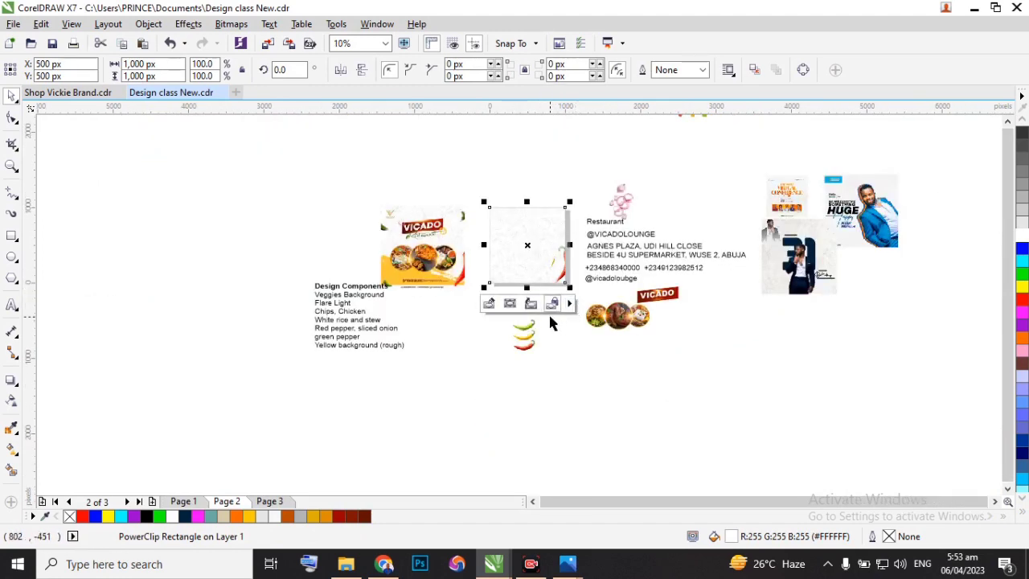
pyautogui.scroll(1, 587, 292)
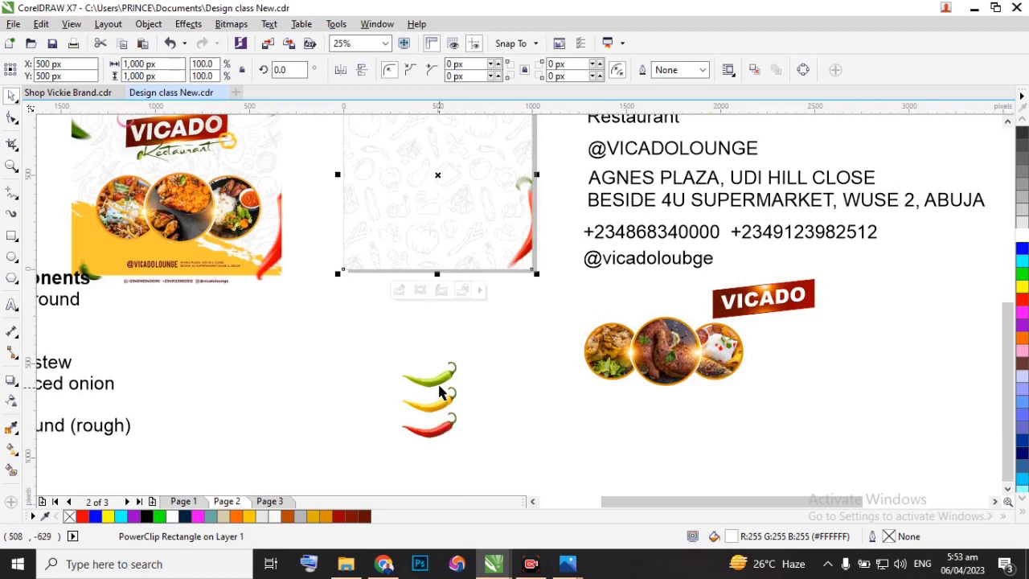
pyautogui.click(445, 411)
pyautogui.moveTo(442, 406); pyautogui.dragTo(328, 380)
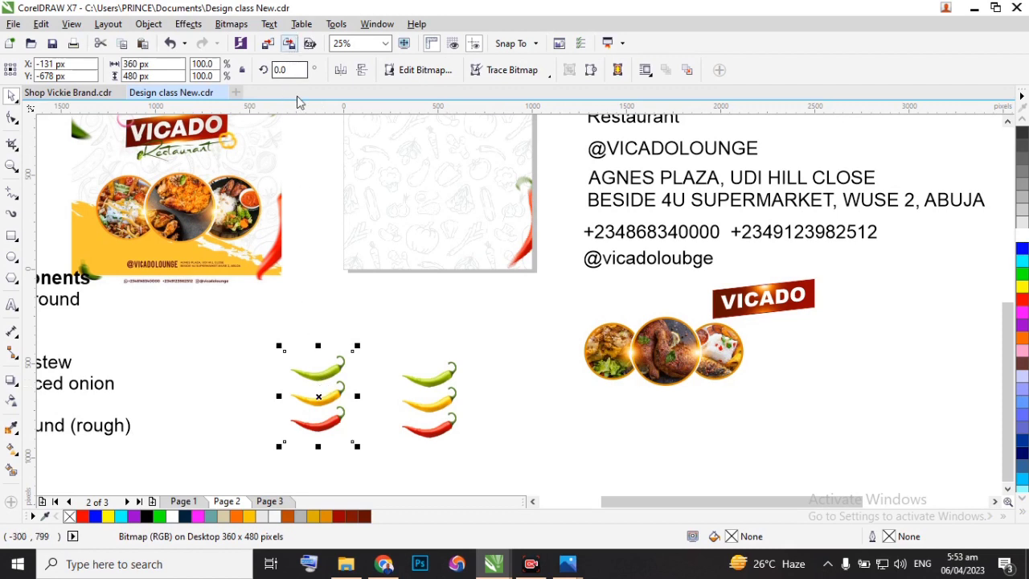
# Adjust the duplicated chilli bitmap in the Image Adjustment Lab with tint 75, brightness -71 and saturation -31.
pyautogui.click(231, 24)
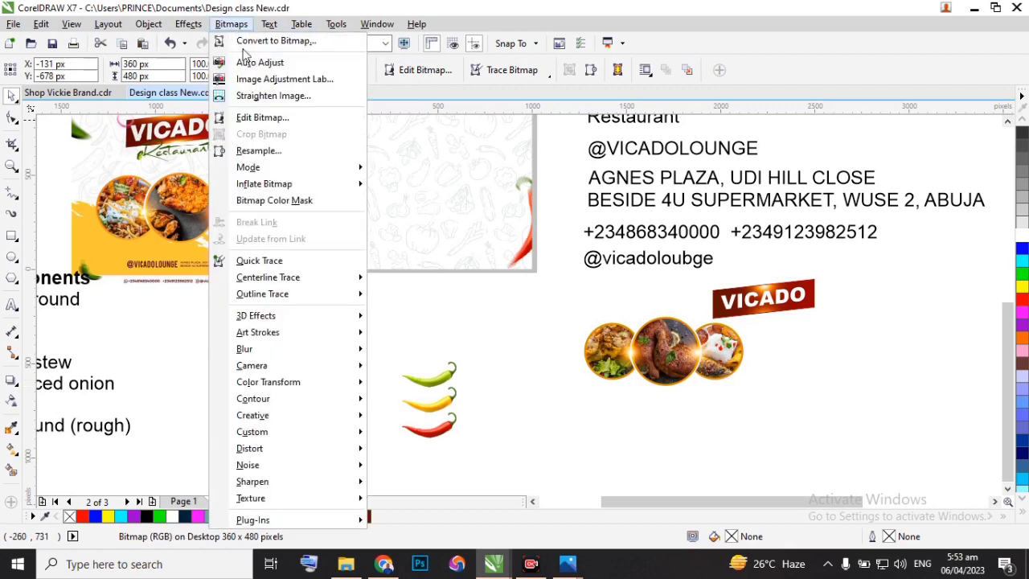
pyautogui.click(283, 81)
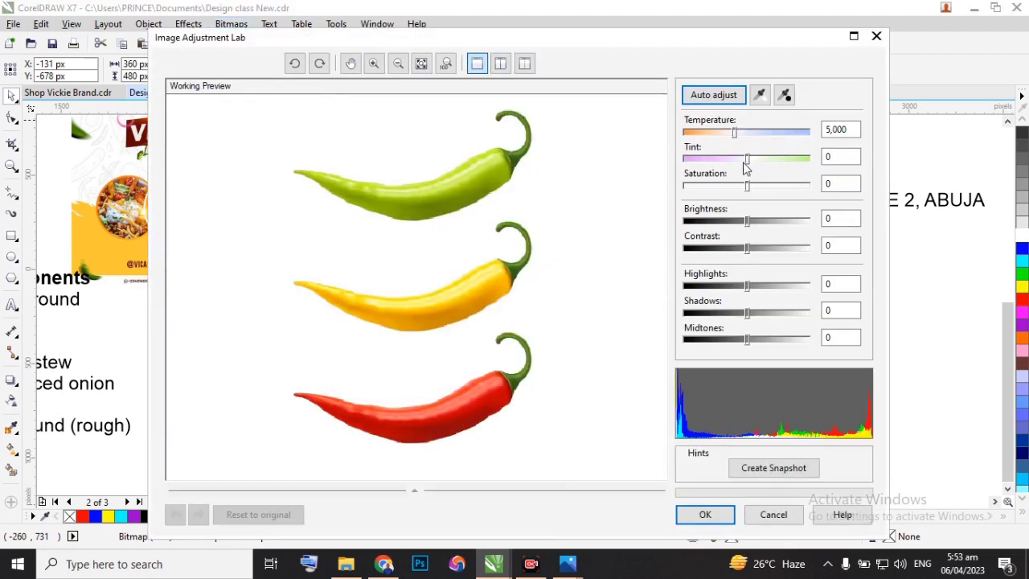
pyautogui.moveTo(749, 164); pyautogui.dragTo(795, 164)
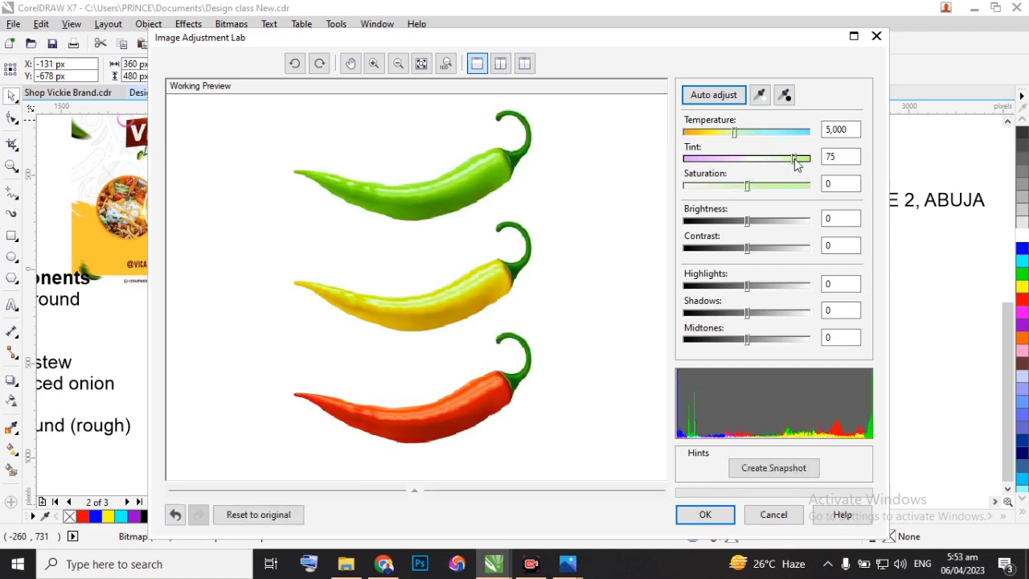
pyautogui.moveTo(746, 219); pyautogui.dragTo(702, 223)
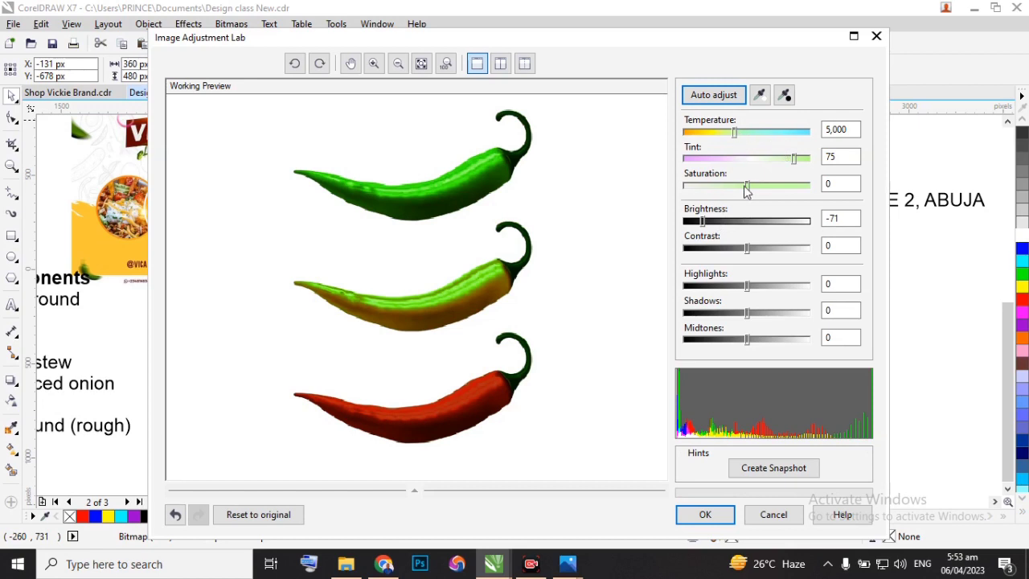
pyautogui.moveTo(748, 192); pyautogui.dragTo(729, 193)
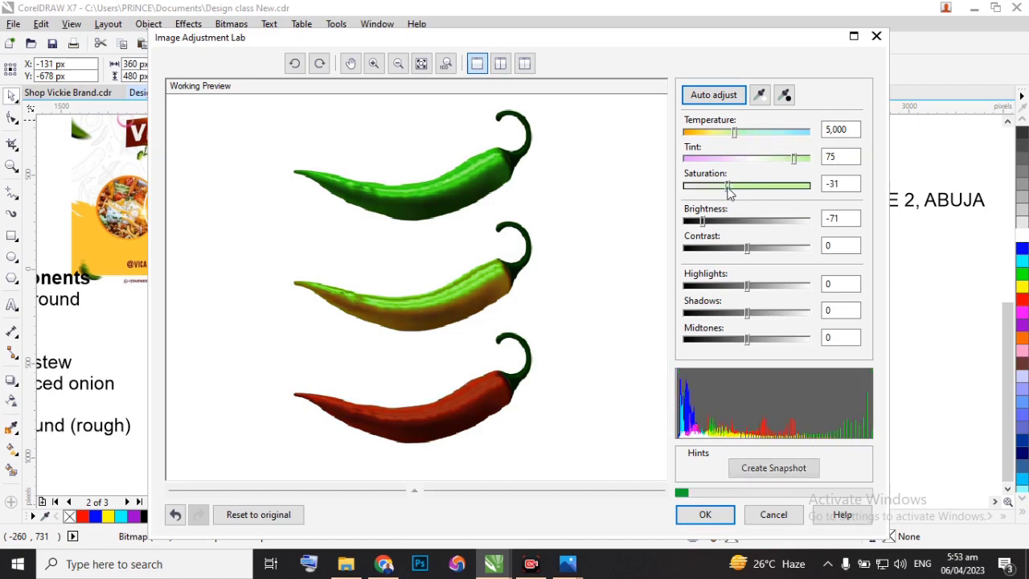
pyautogui.click(705, 514)
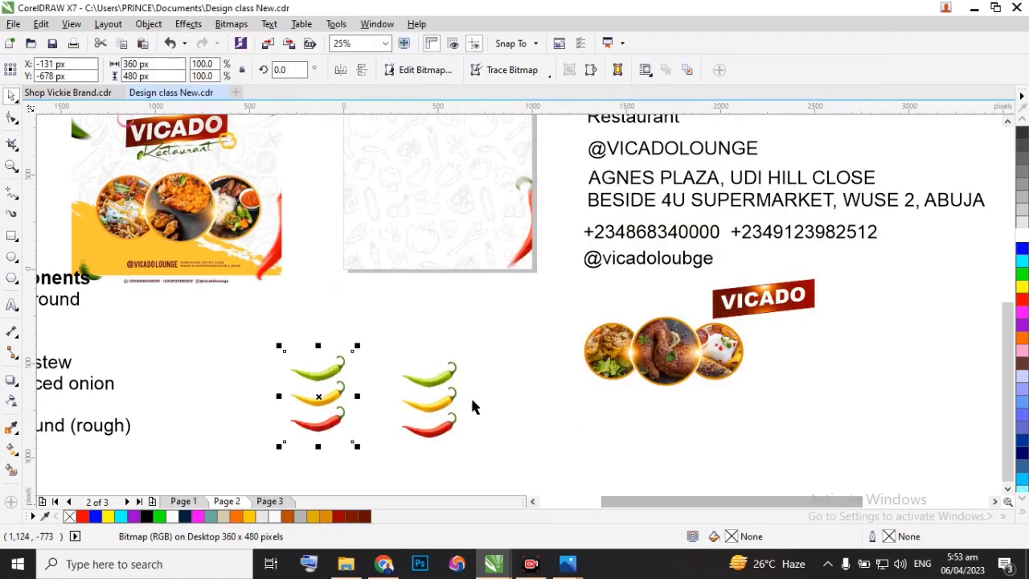
# Bring up the boundary nodes of the darkened three-chilli copy with the Shape tool.
pyautogui.scroll(-2, 315, 388)
pyautogui.scroll(2, 311, 390)
pyautogui.scroll(3, 314, 386)
pyautogui.scroll(-2, 402, 321)
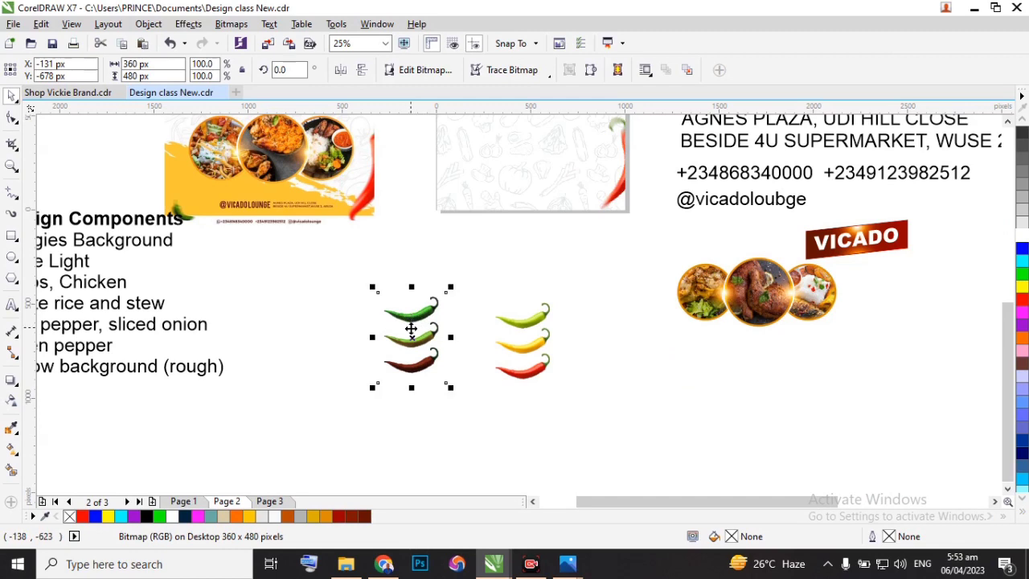
pyautogui.click(12, 118)
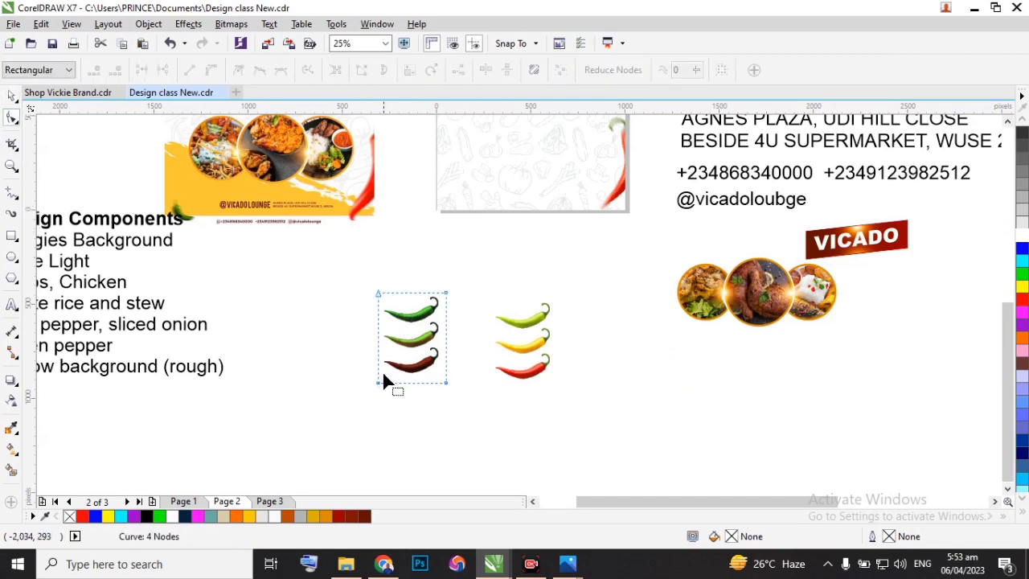
pyautogui.scroll(1, 378, 378)
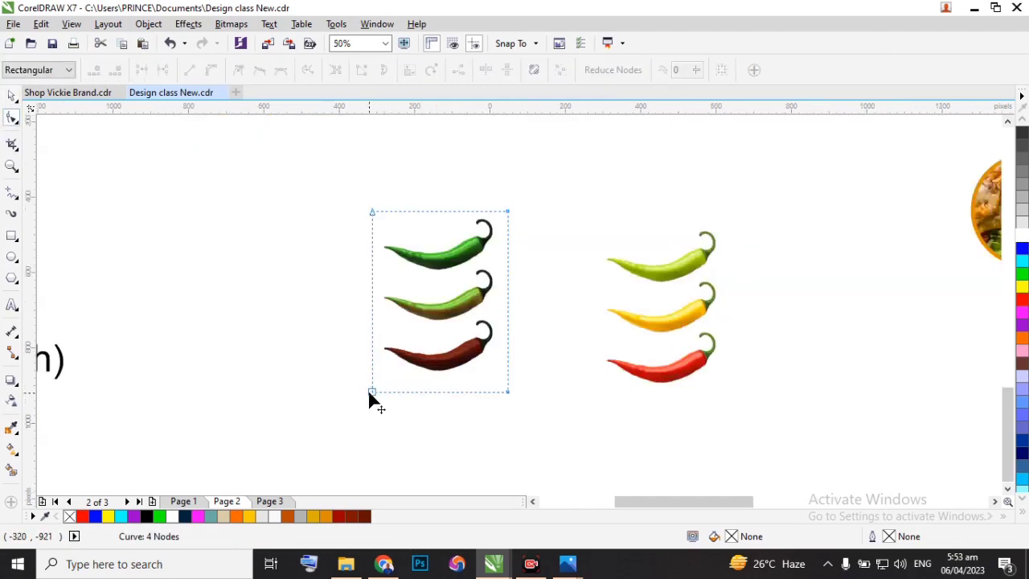
pyautogui.moveTo(372, 392); pyautogui.dragTo(381, 290)
pyautogui.moveTo(512, 394); pyautogui.dragTo(503, 288)
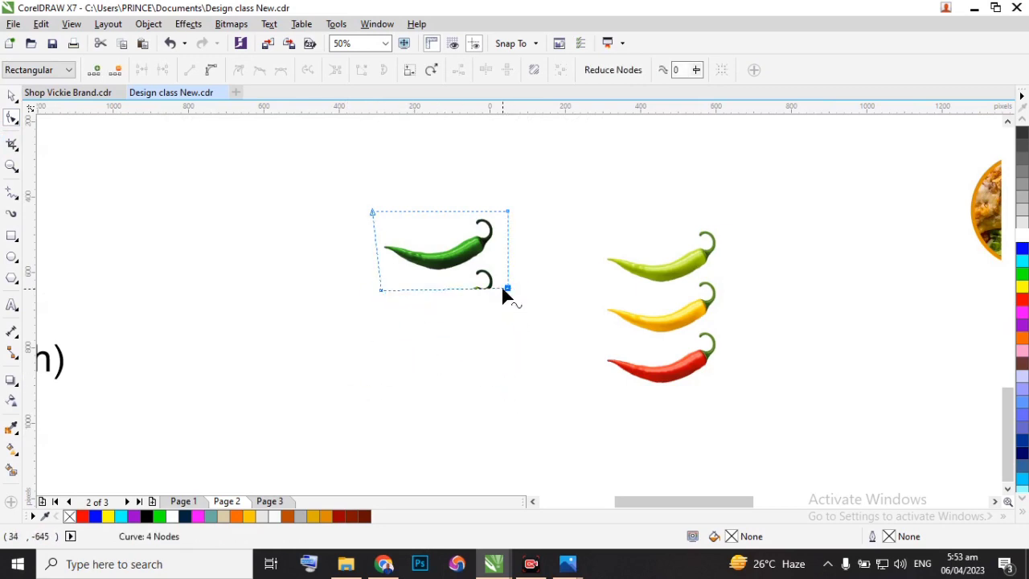
pyautogui.hotkey('ctrl', 'z')
pyautogui.hotkey('ctrl', 'z')
# Crop the lower and upper edges of the darkened chilli copy so that only its green chilli remains.
pyautogui.moveTo(345, 356); pyautogui.dragTo(533, 415)
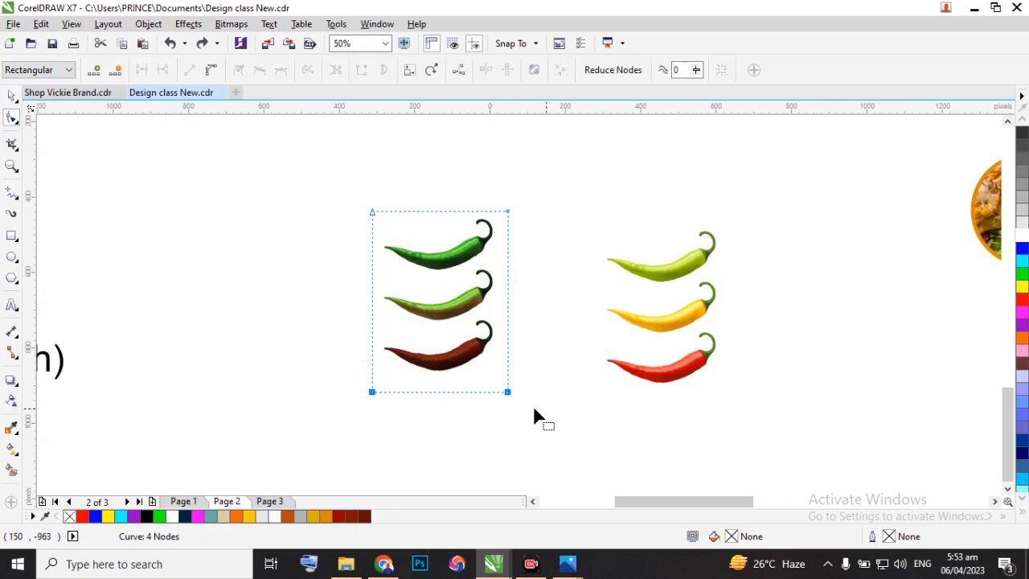
pyautogui.moveTo(435, 394); pyautogui.dragTo(428, 274)
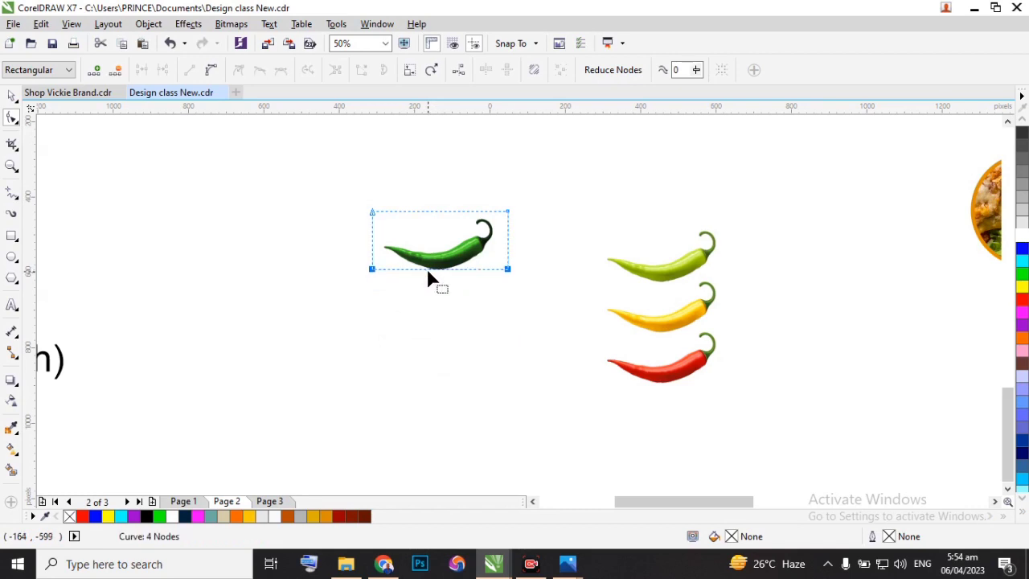
pyautogui.moveTo(497, 215); pyautogui.dragTo(523, 219)
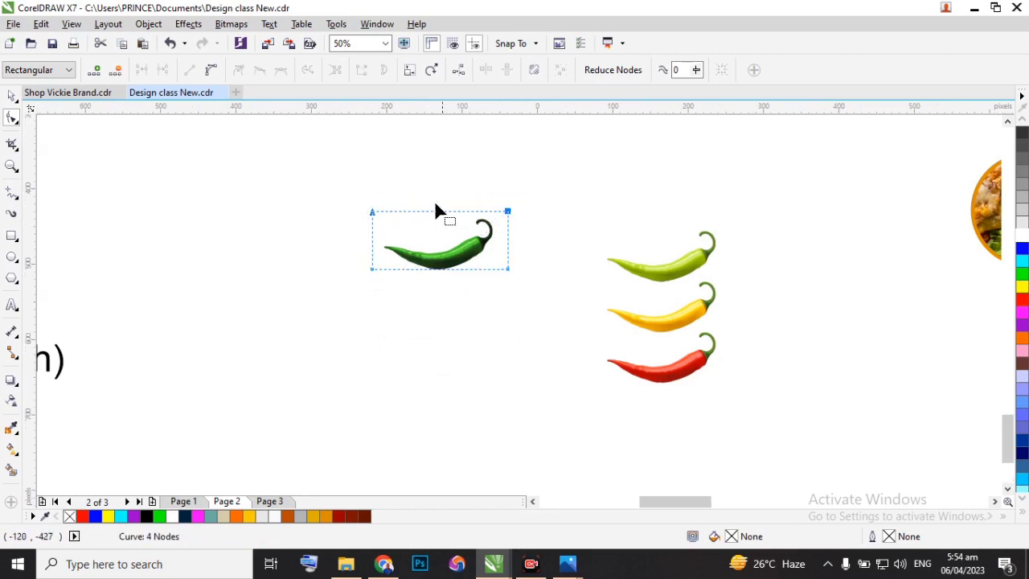
pyautogui.scroll(2, 436, 207)
pyautogui.moveTo(428, 234)
pyautogui.mouseDown()
pyautogui.moveTo(427, 253)
pyautogui.moveTo(437, 249)
pyautogui.mouseUp()
pyautogui.scroll(-2, 440, 247)
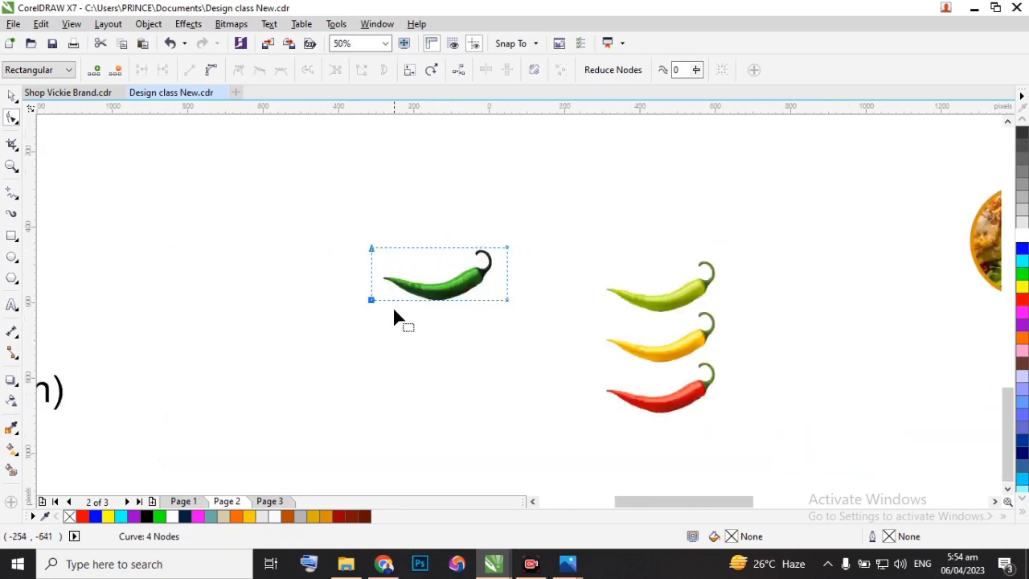
# Crop both ends of the green chilli bitmap close to the chilli, leaving it about 295 x 139 px.
pyautogui.scroll(1, 376, 275)
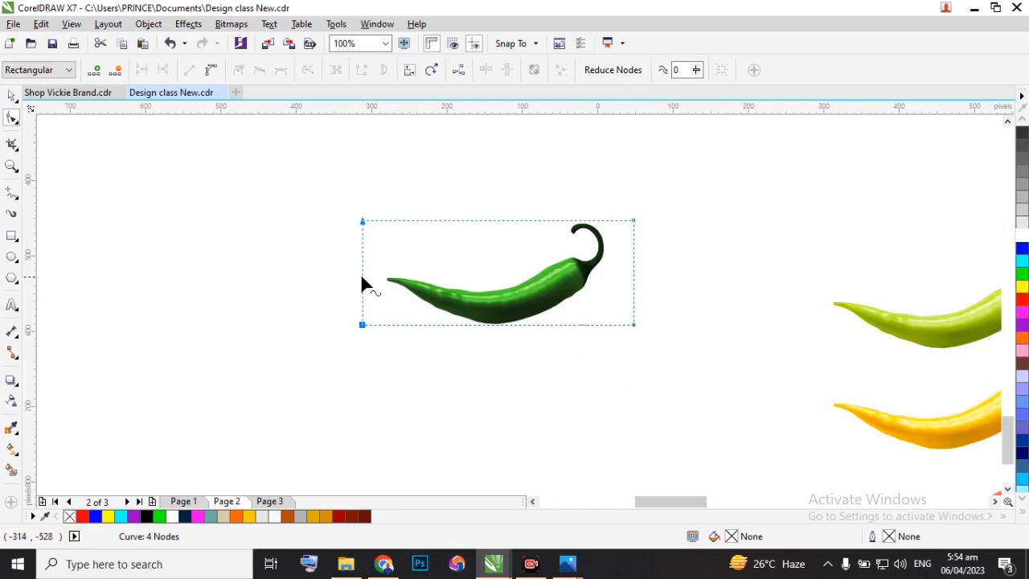
pyautogui.moveTo(362, 278); pyautogui.dragTo(384, 278)
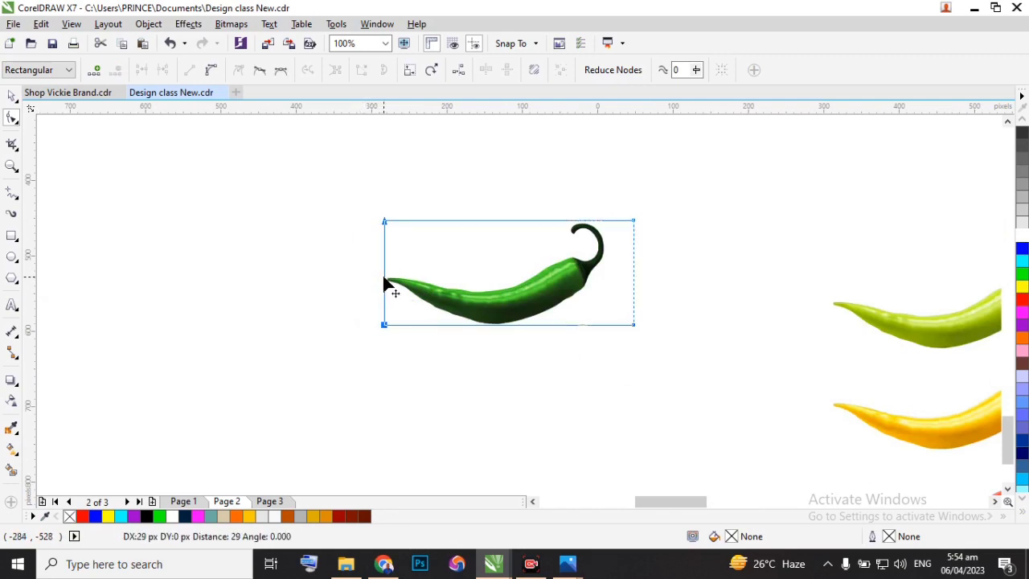
pyautogui.moveTo(598, 193); pyautogui.dragTo(674, 349)
pyautogui.moveTo(633, 286); pyautogui.dragTo(608, 289)
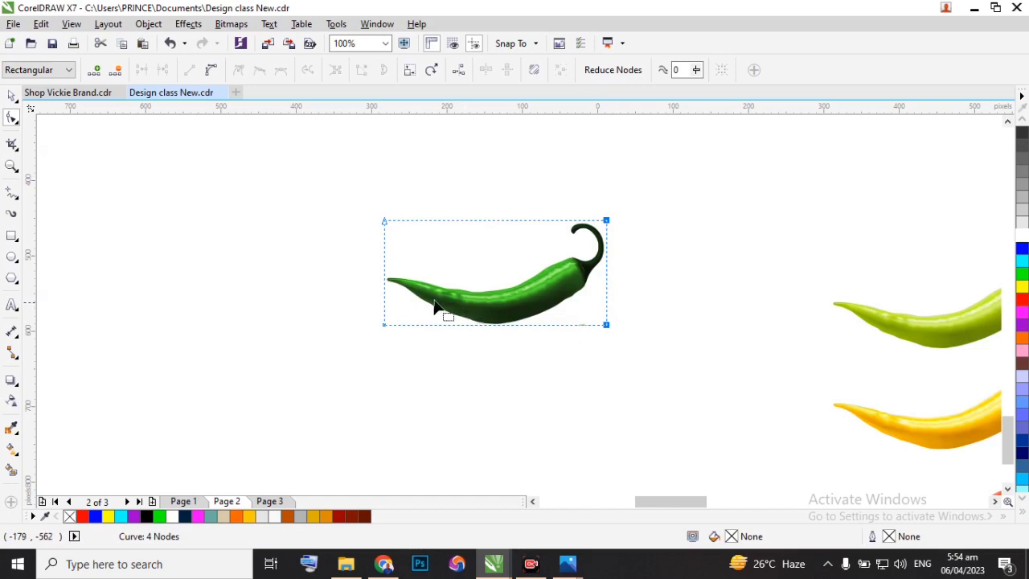
pyautogui.click(12, 98)
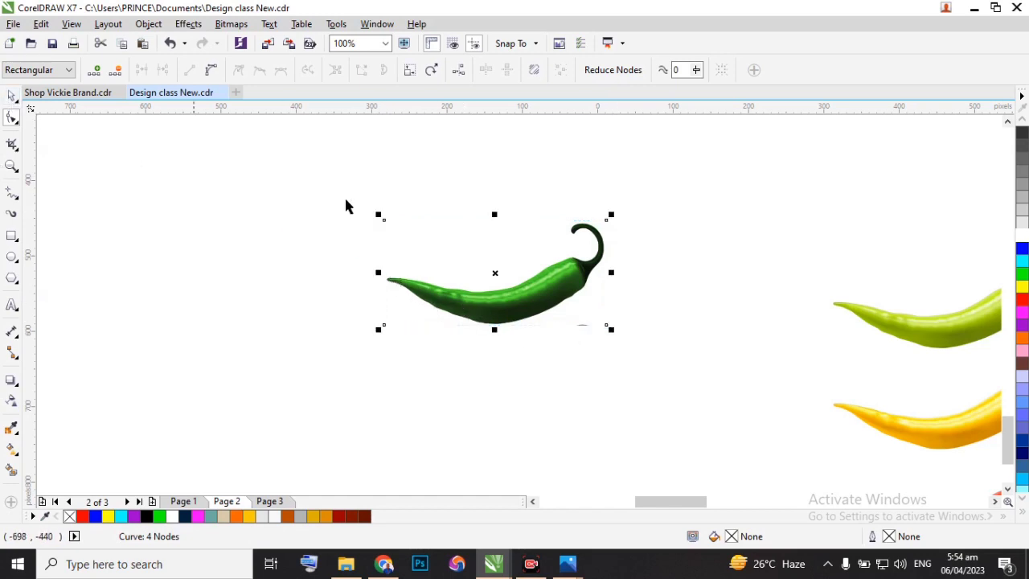
pyautogui.scroll(-5, 604, 271)
pyautogui.scroll(3, 567, 258)
pyautogui.scroll(-4, 563, 251)
pyautogui.scroll(4, 551, 225)
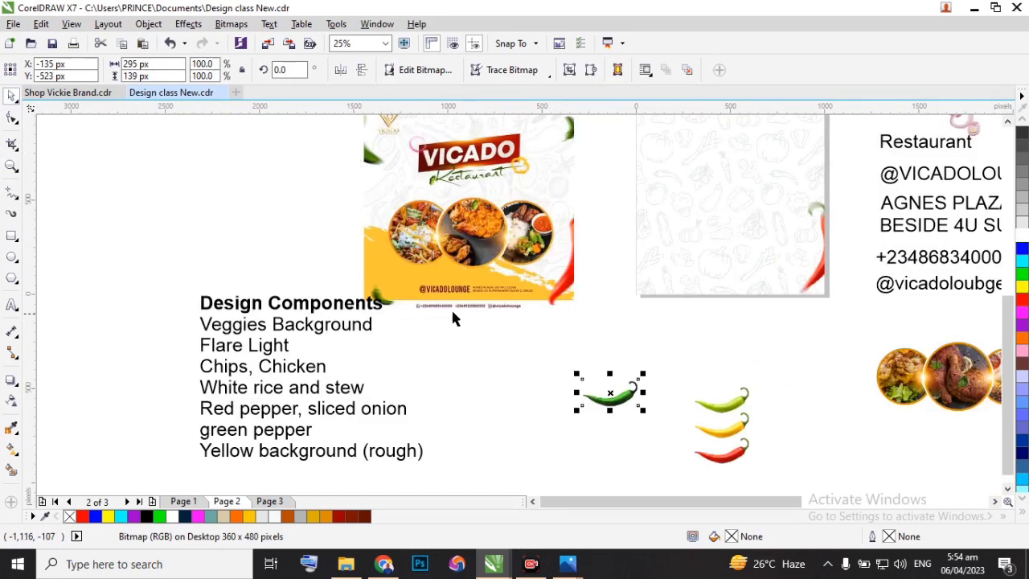
pyautogui.scroll(-3, 463, 314)
pyautogui.scroll(3, 508, 348)
pyautogui.moveTo(549, 331); pyautogui.dragTo(680, 279)
pyautogui.press('Delete')
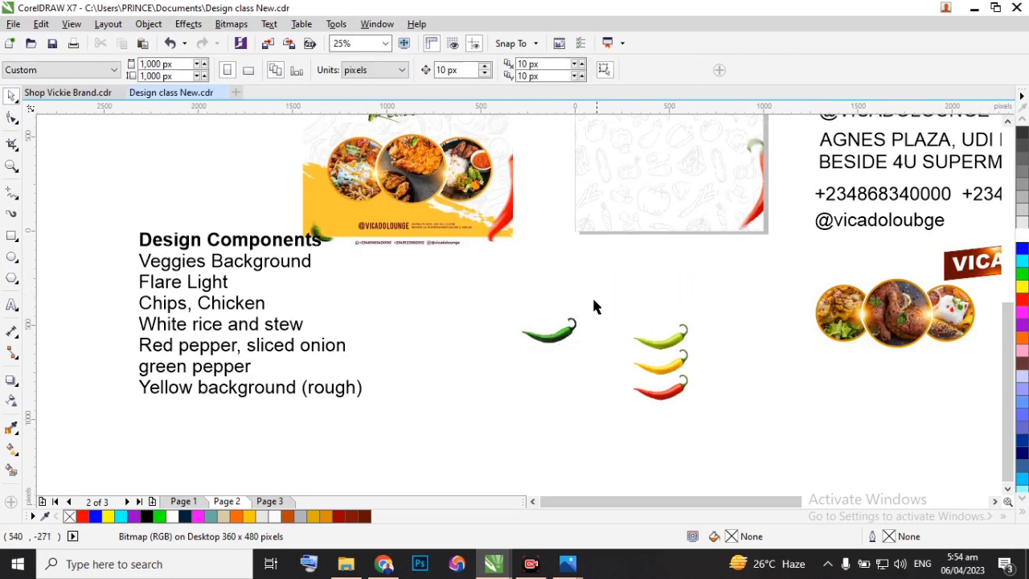
# Apply a Gaussian Blur with a 5.0 pixel radius to the cropped dark green chilli bitmap.
pyautogui.click(555, 333)
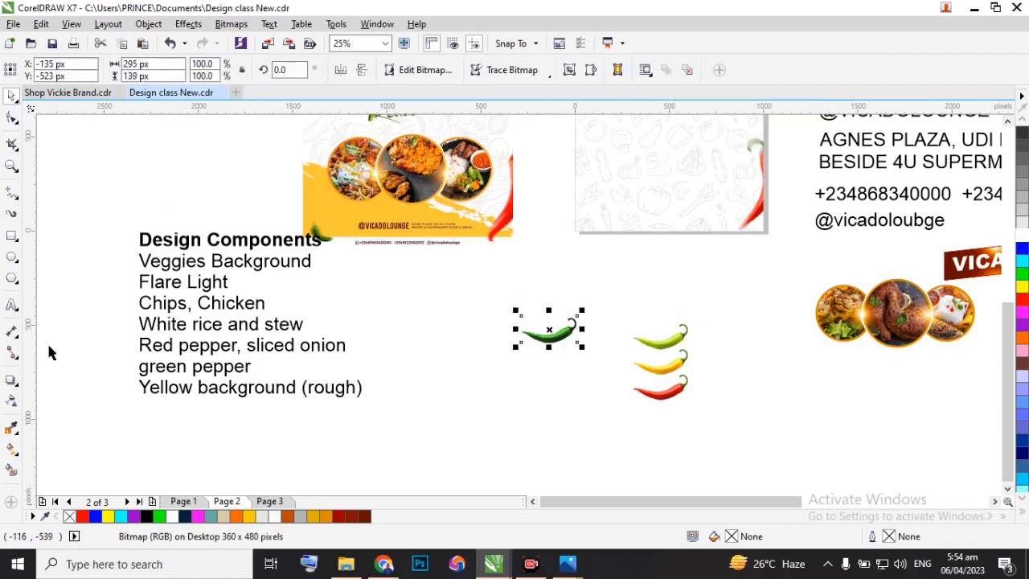
pyautogui.click(230, 24)
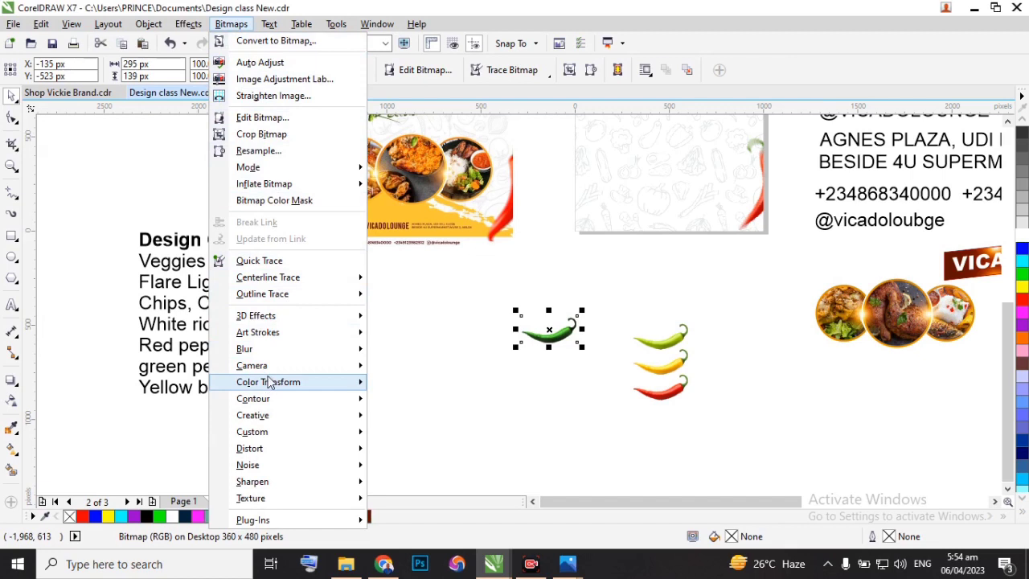
pyautogui.moveTo(338, 352)
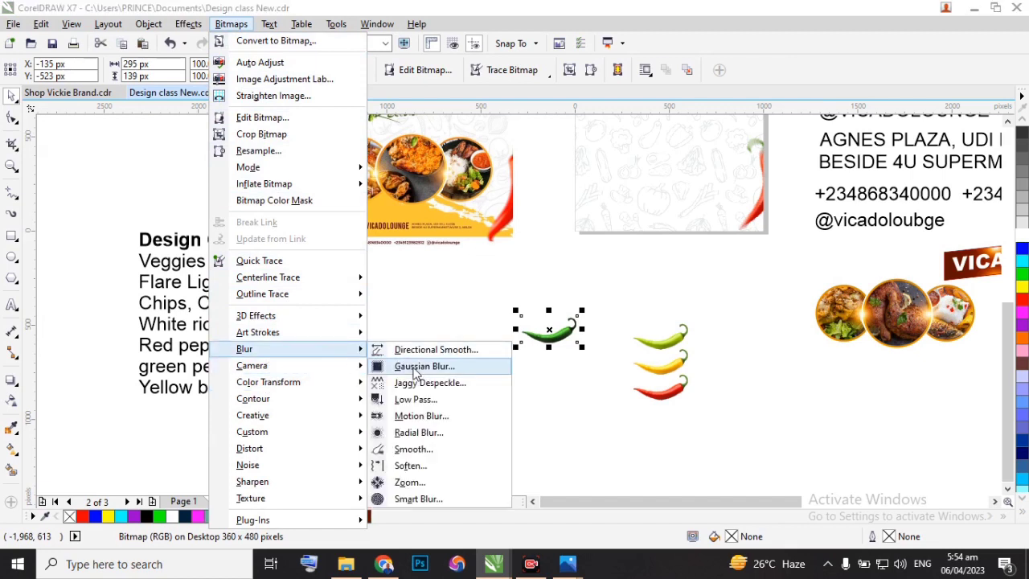
pyautogui.click(417, 368)
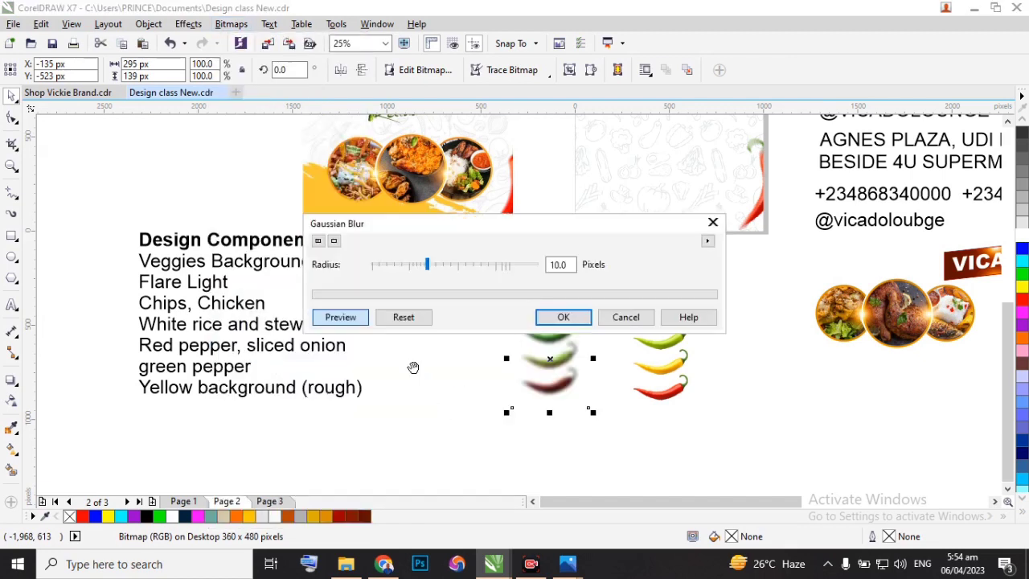
pyautogui.moveTo(515, 231); pyautogui.dragTo(427, 384)
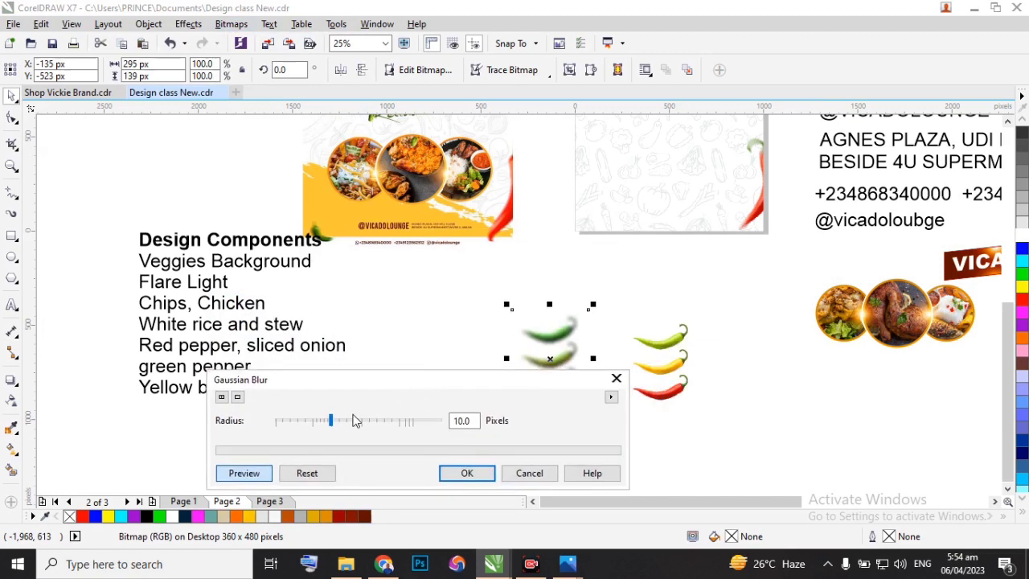
pyautogui.click(310, 421)
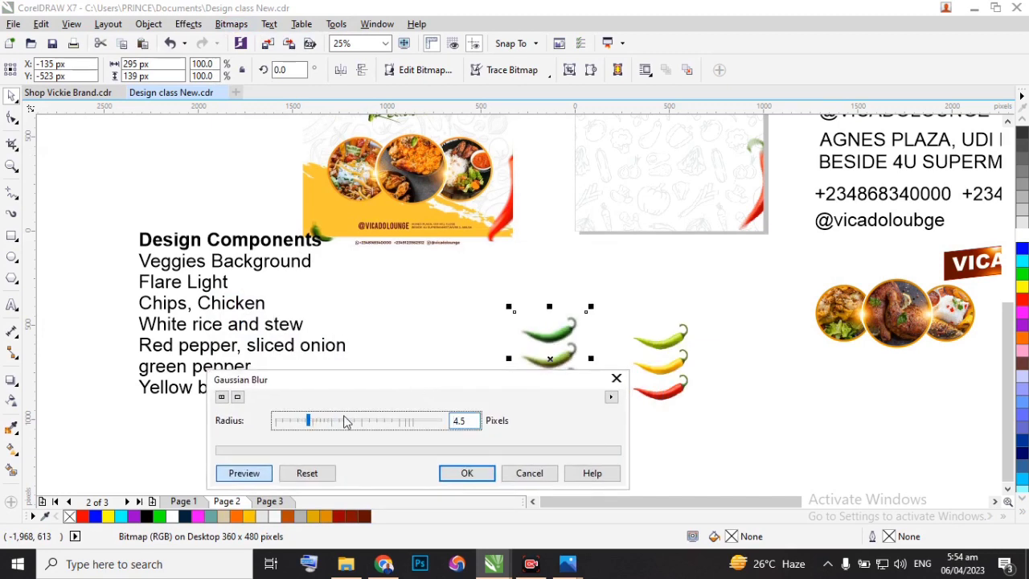
pyautogui.click(314, 423)
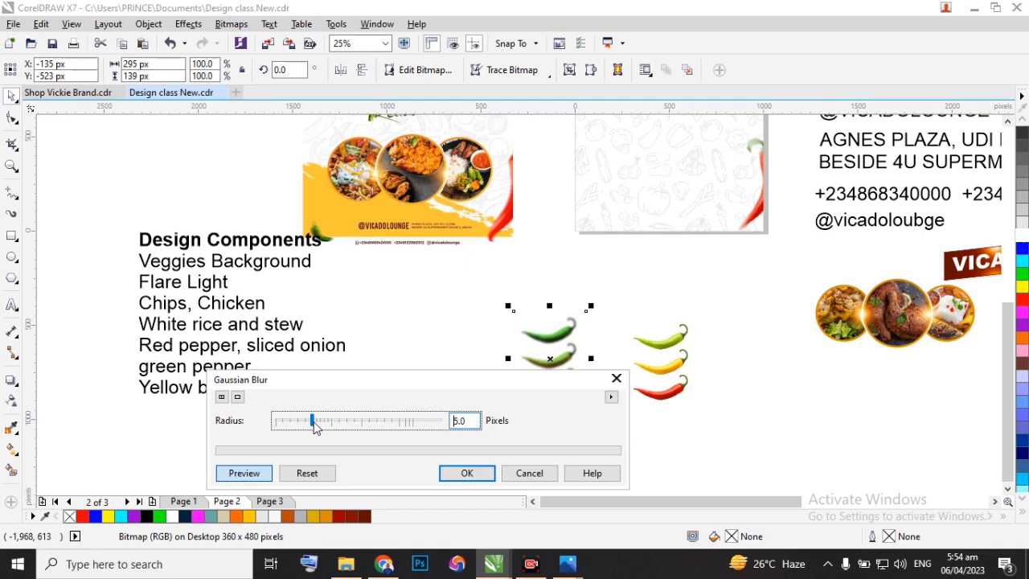
pyautogui.click(461, 474)
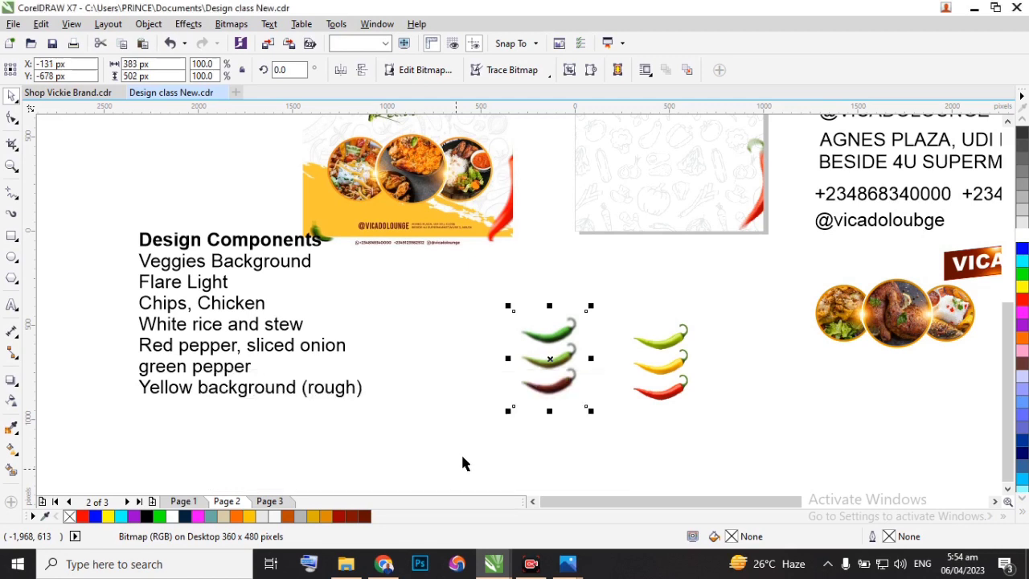
# Crop the lower edge and tip end of the blurred bitmap again so the other two chillies are hidden.
pyautogui.click(13, 117)
pyautogui.moveTo(487, 384); pyautogui.dragTo(605, 415)
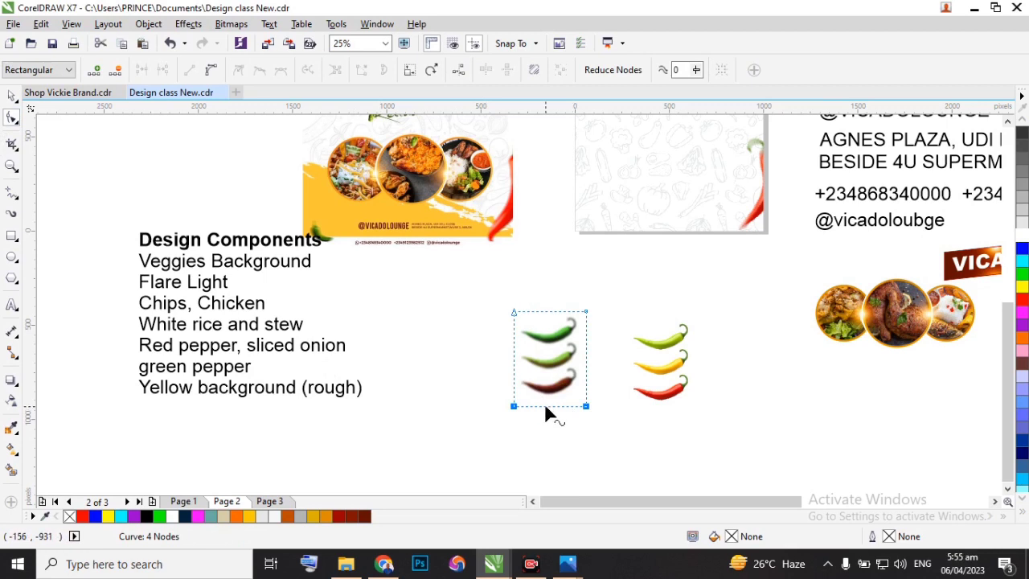
pyautogui.moveTo(545, 404); pyautogui.dragTo(549, 342)
pyautogui.scroll(2, 549, 342)
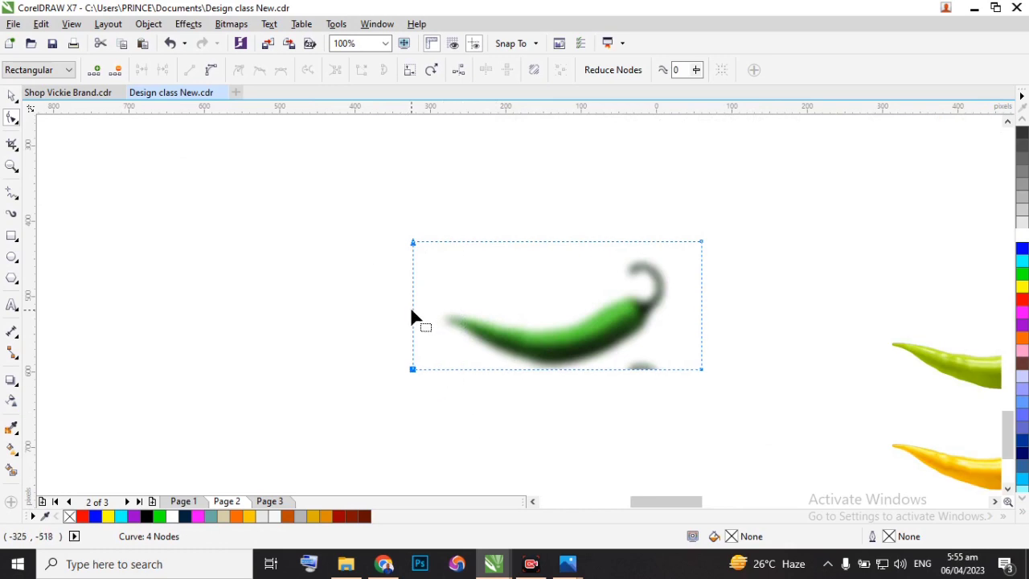
pyautogui.moveTo(413, 318); pyautogui.dragTo(453, 322)
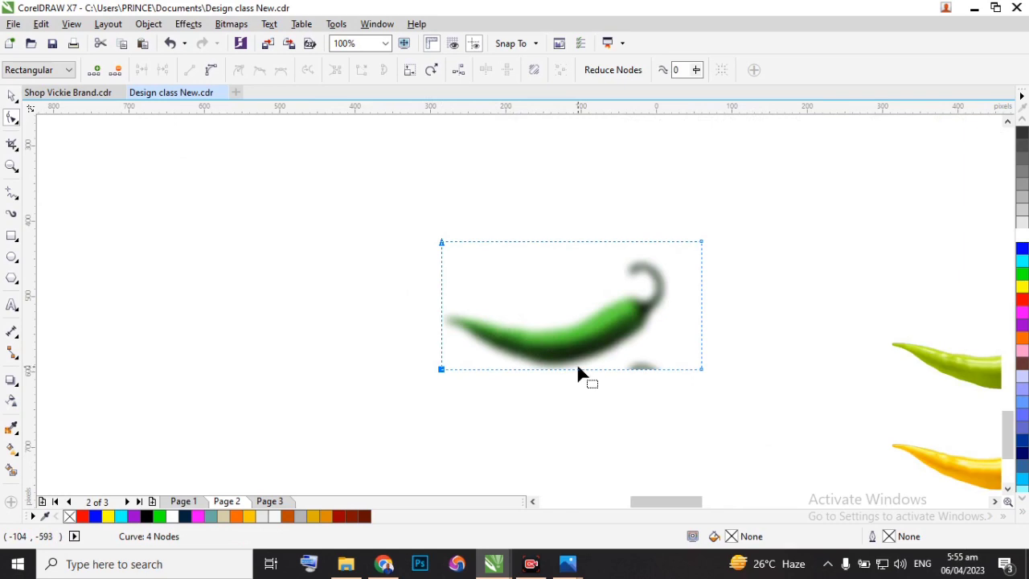
# Add boundary nodes to the green chilli crop and pull its corners inward to cut off the stray stem below.
pyautogui.doubleClick(578, 370)
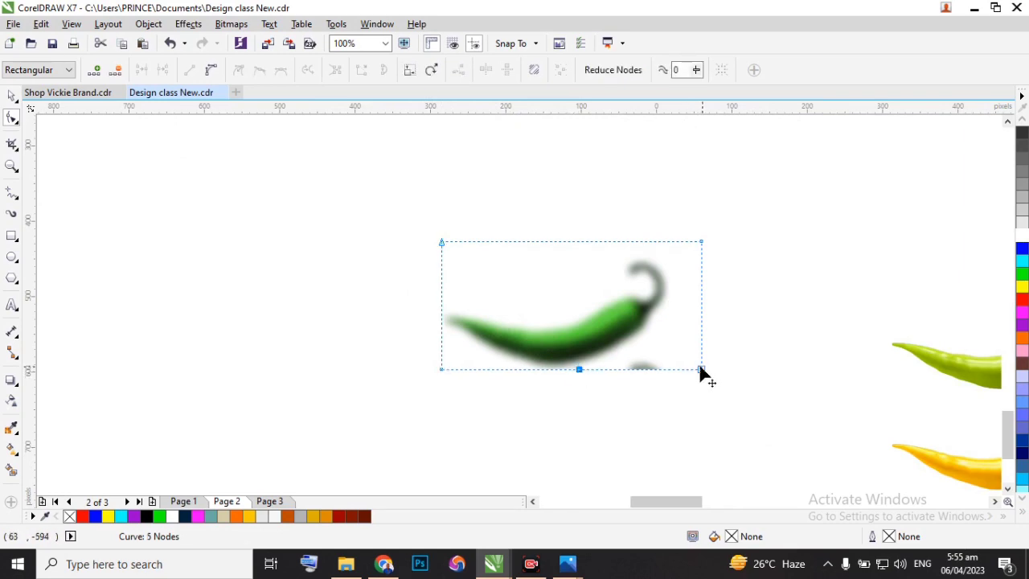
pyautogui.moveTo(701, 369); pyautogui.dragTo(686, 309)
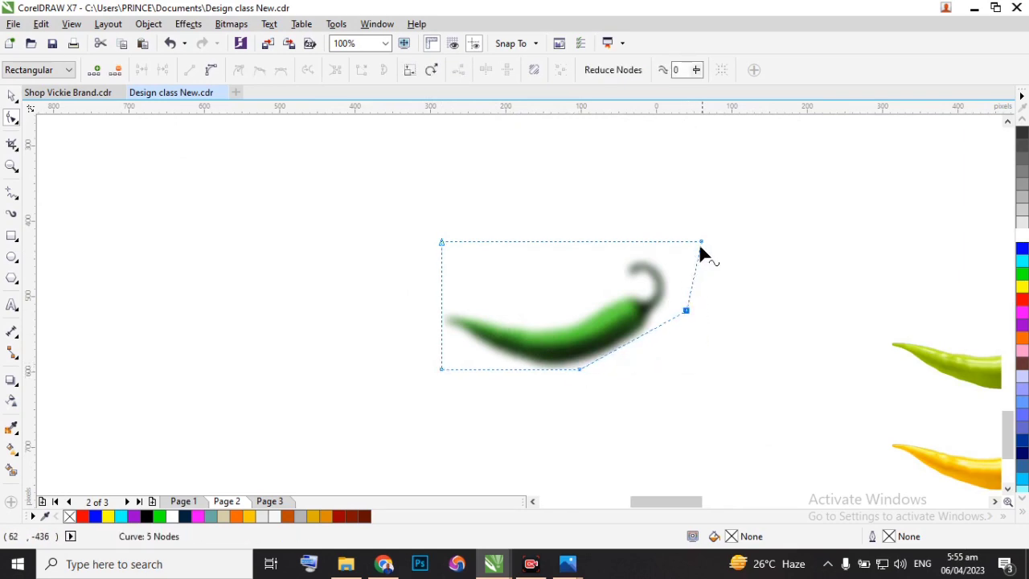
pyautogui.moveTo(704, 242); pyautogui.dragTo(663, 247)
pyautogui.doubleClick(442, 304)
pyautogui.moveTo(442, 243); pyautogui.dragTo(568, 296)
pyautogui.scroll(-3, 528, 322)
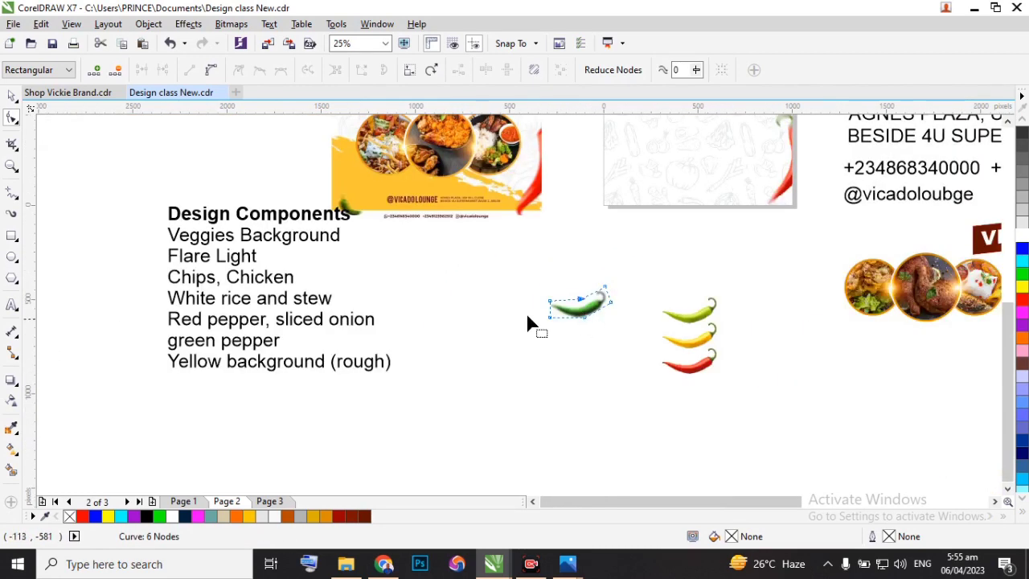
# Make two copies of the blurred green chilli in the empty area below the page.
pyautogui.click(12, 96)
pyautogui.scroll(-4, 596, 395)
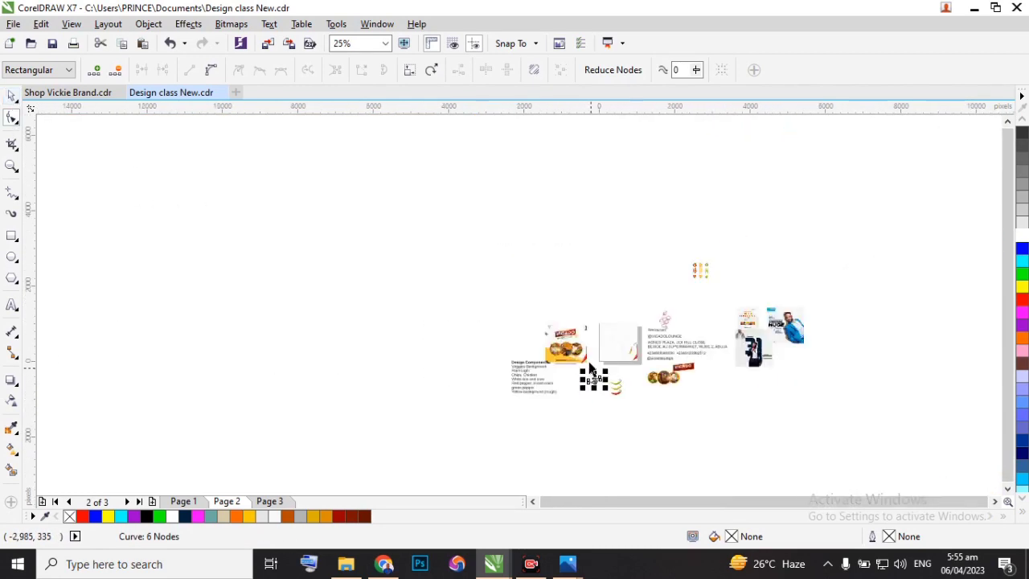
pyautogui.scroll(2, 590, 376)
pyautogui.moveTo(615, 432); pyautogui.dragTo(731, 372)
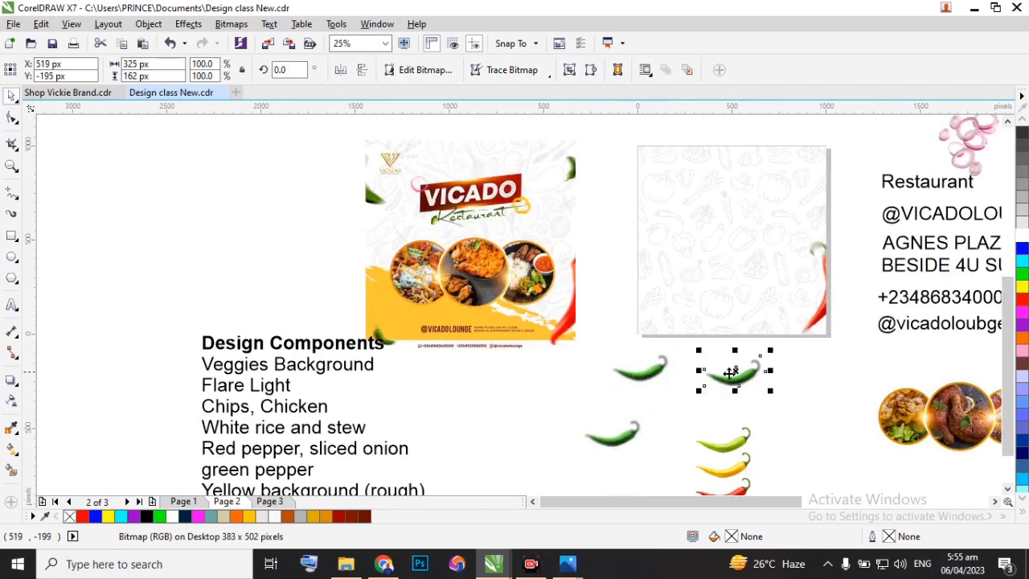
# Mirror two of the three green chillies horizontally.
pyautogui.click(646, 378)
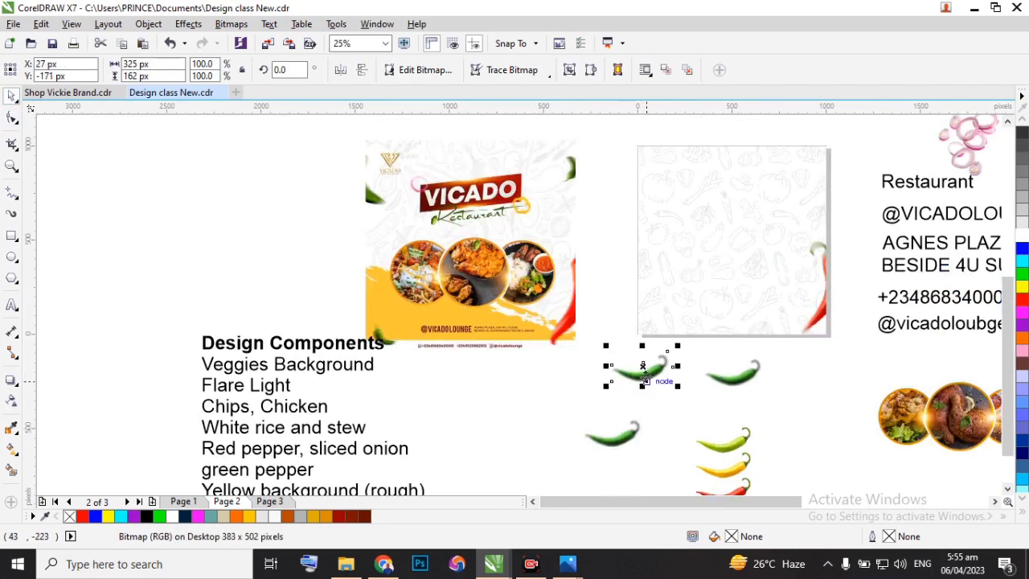
pyautogui.click(340, 71)
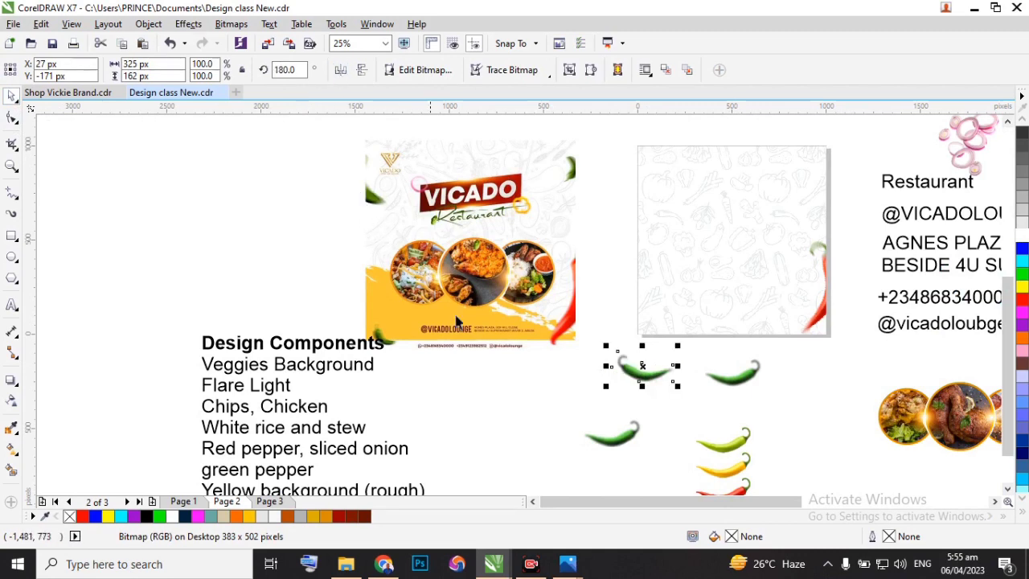
pyautogui.click(612, 441)
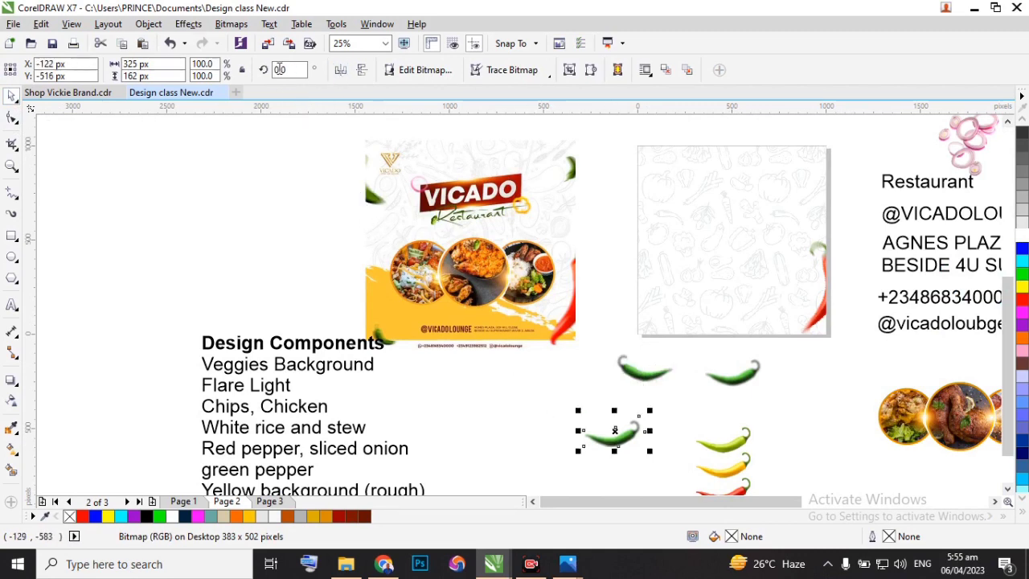
pyautogui.click(340, 71)
# Rotate the unmirrored green chilli to about 44 degrees and place it across the upper part of the page's right edge.
pyautogui.click(743, 384)
pyautogui.click(747, 377)
pyautogui.moveTo(775, 349); pyautogui.dragTo(832, 173)
pyautogui.click(782, 386)
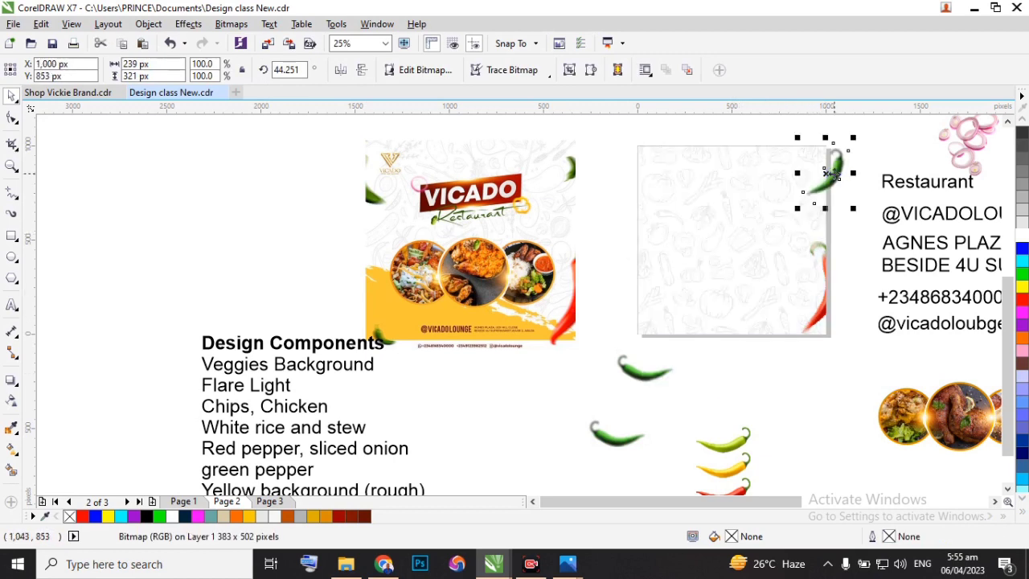
# Rotate one mirrored green chilli to about 147 degrees and place it across the upper part of the page's left edge.
pyautogui.click(637, 381)
pyautogui.click(637, 376)
pyautogui.moveTo(606, 343); pyautogui.dragTo(600, 299)
pyautogui.moveTo(637, 385); pyautogui.dragTo(617, 217)
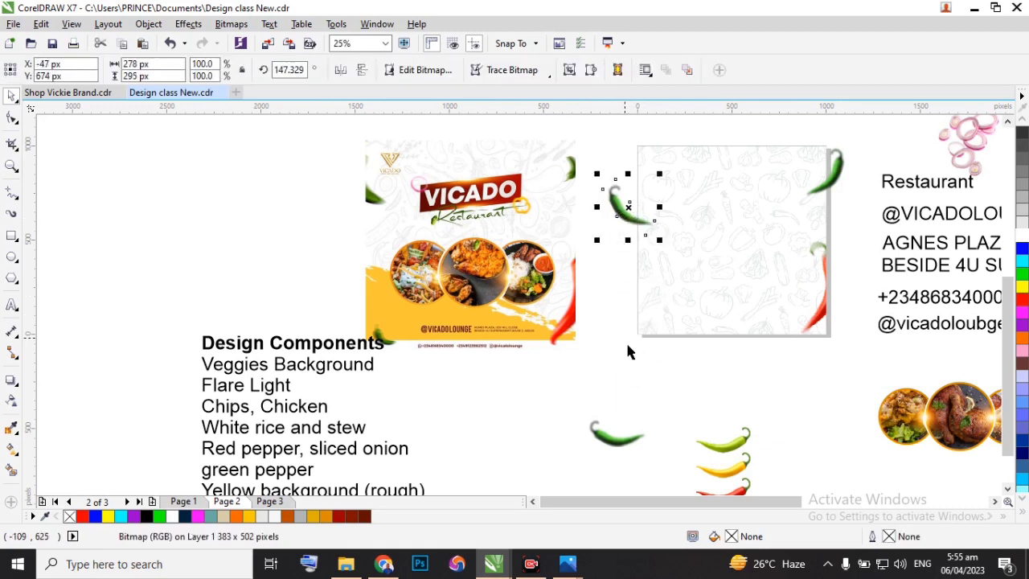
# Move the last mirrored chilli to the page's lower left corner, shrink it to about 37.6%, and rotate it to about 154.5 degrees.
pyautogui.moveTo(612, 444); pyautogui.dragTo(660, 337)
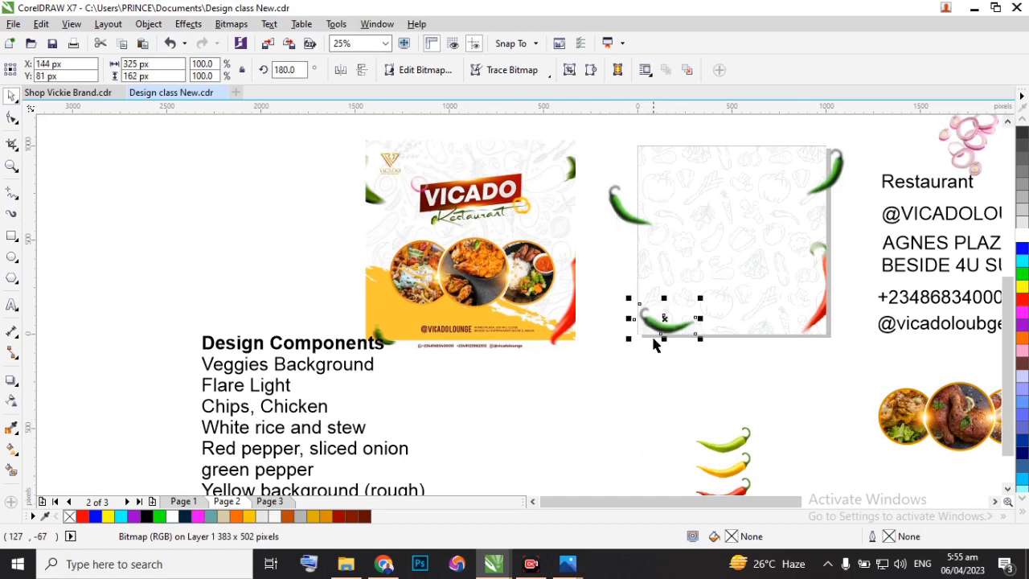
pyautogui.moveTo(629, 298); pyautogui.dragTo(668, 328)
pyautogui.scroll(3, 680, 328)
pyautogui.click(681, 326)
pyautogui.moveTo(635, 293); pyautogui.dragTo(689, 281)
pyautogui.scroll(-2, 692, 330)
pyautogui.scroll(-1, 690, 330)
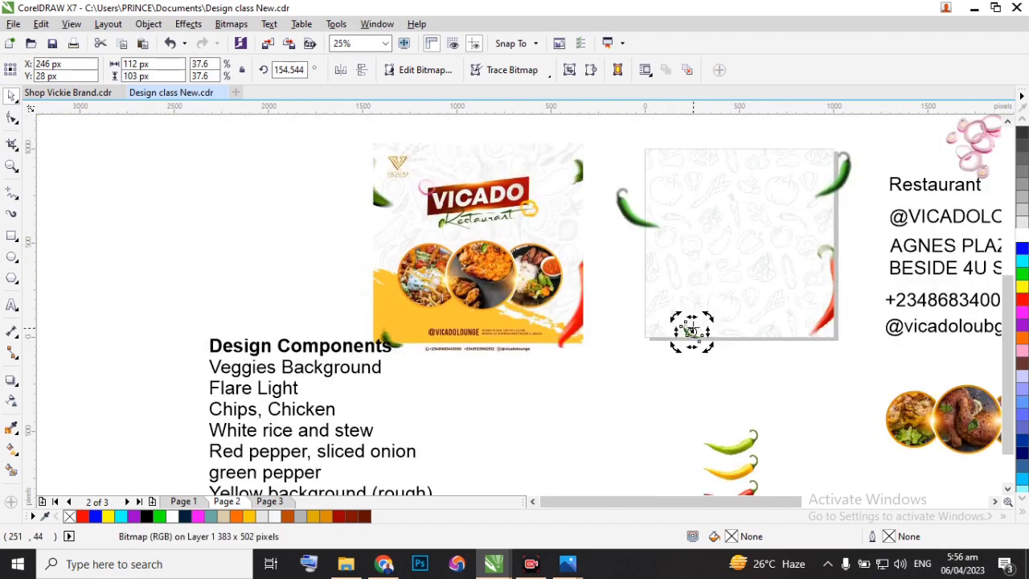
# Move the small and large mirrored green chillies clear of the page, just beyond its left edge.
pyautogui.click(605, 317)
pyautogui.moveTo(688, 336); pyautogui.dragTo(615, 278)
pyautogui.moveTo(629, 219); pyautogui.dragTo(602, 212)
# Move the red VICADO banner group from beside the food circles onto the upper part of the flyer page.
pyautogui.scroll(-1, 526, 280)
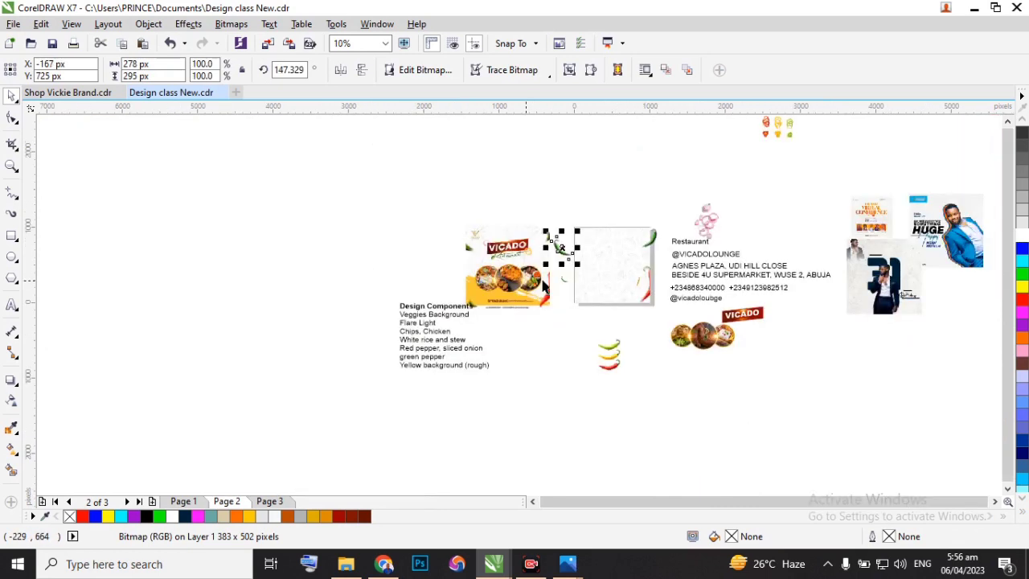
pyautogui.scroll(1, 672, 257)
pyautogui.scroll(-1, 697, 239)
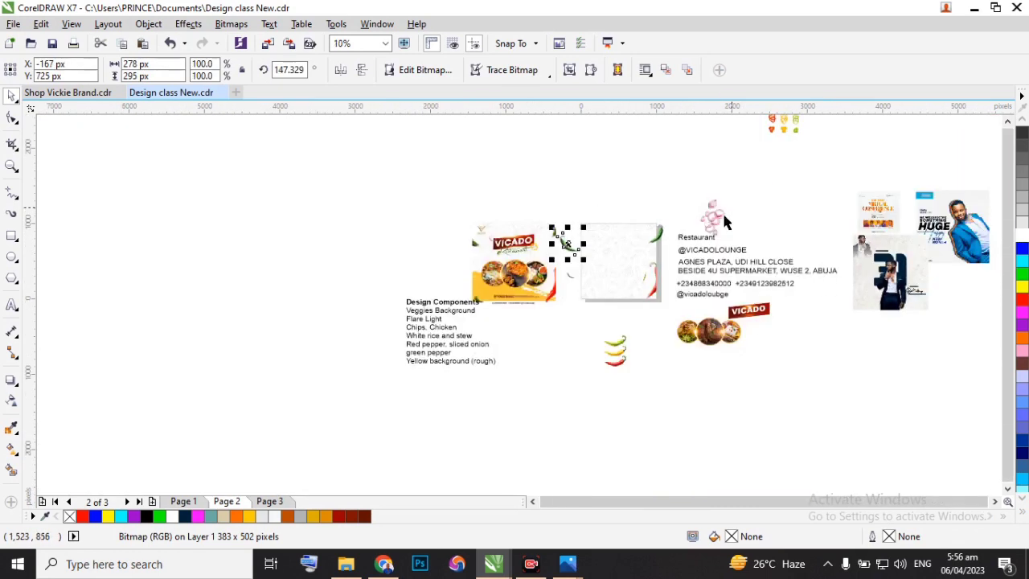
pyautogui.scroll(1, 667, 346)
pyautogui.scroll(-1, 776, 292)
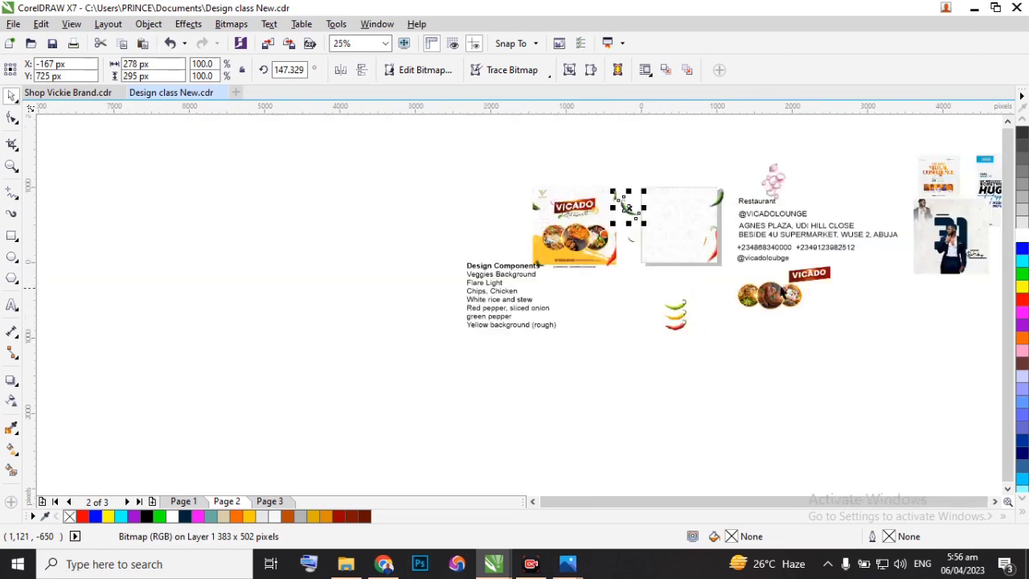
pyautogui.click(812, 281)
pyautogui.scroll(1, 812, 282)
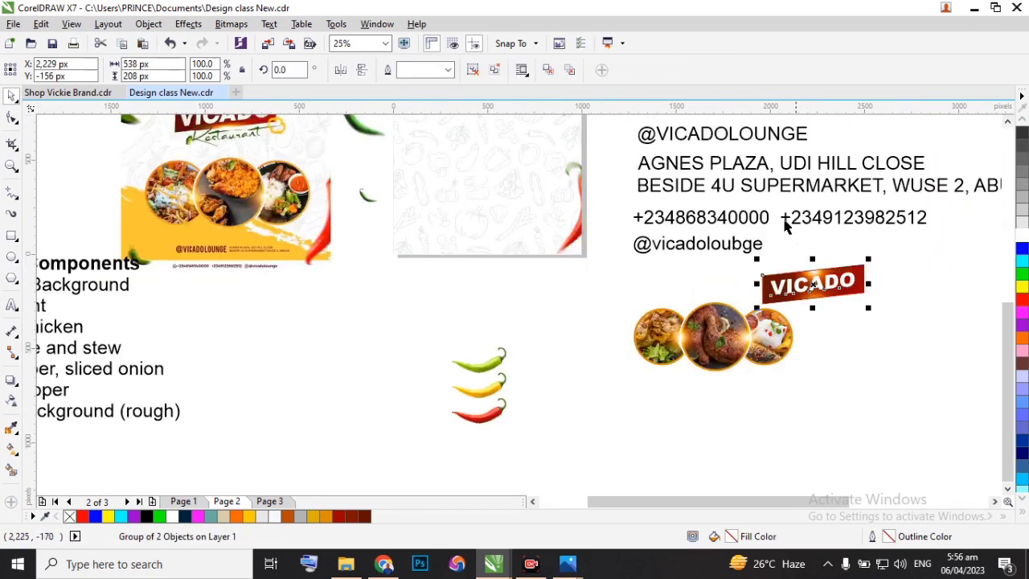
pyautogui.scroll(-1, 786, 227)
pyautogui.scroll(1, 776, 285)
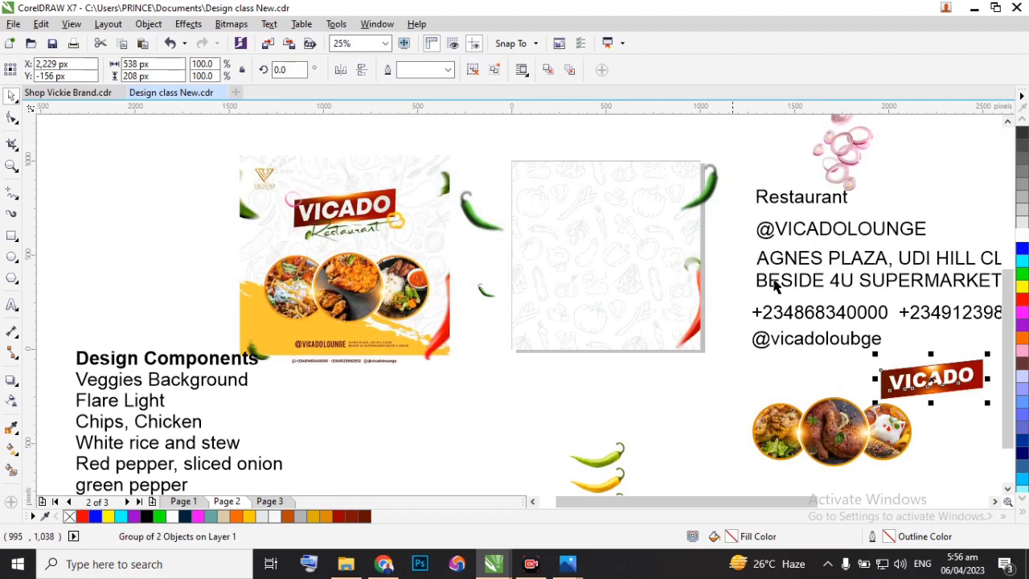
pyautogui.moveTo(933, 376); pyautogui.dragTo(605, 209)
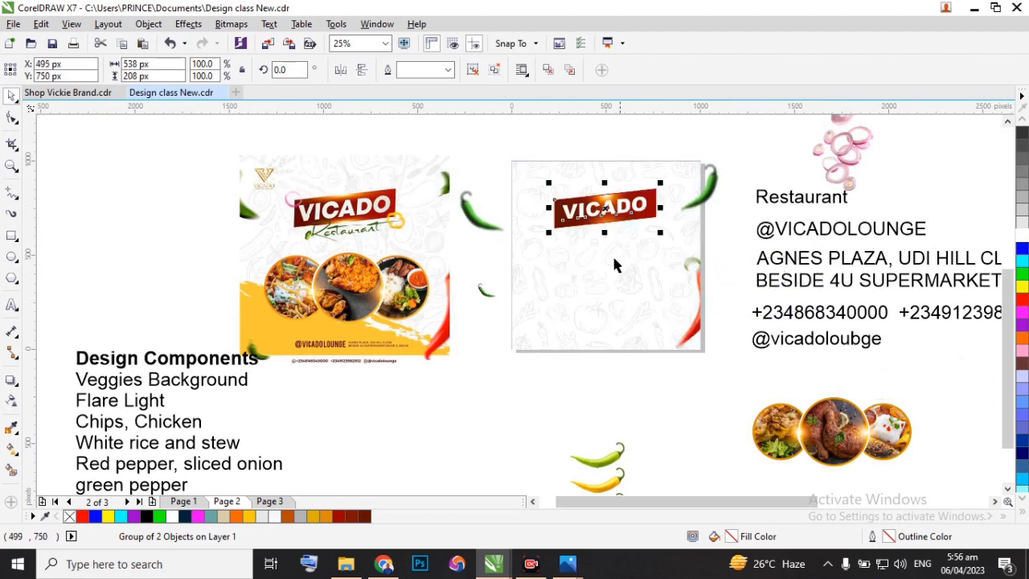
# Align the VICADO banner's centre horizontally with the page-sized background rectangle.
pyautogui.click(613, 246)
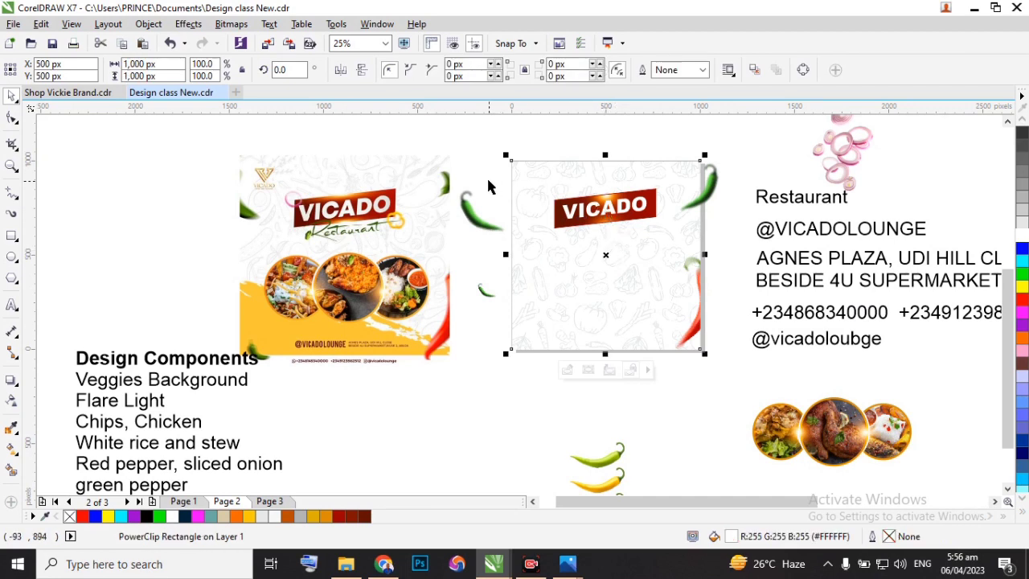
pyautogui.click(574, 198)
pyautogui.keyDown('shift'); pyautogui.click(562, 173); pyautogui.keyUp('shift')
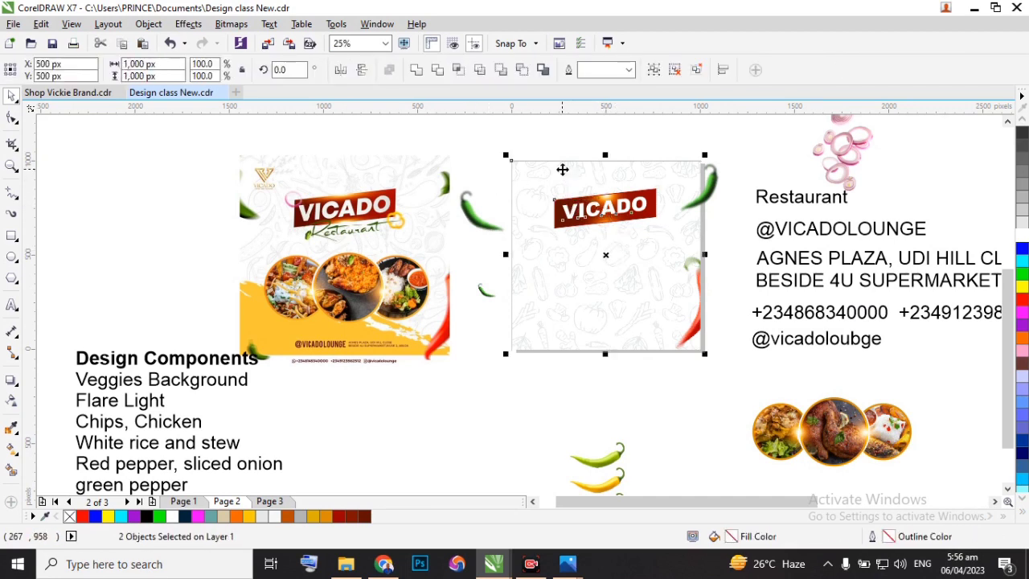
pyautogui.press('c')
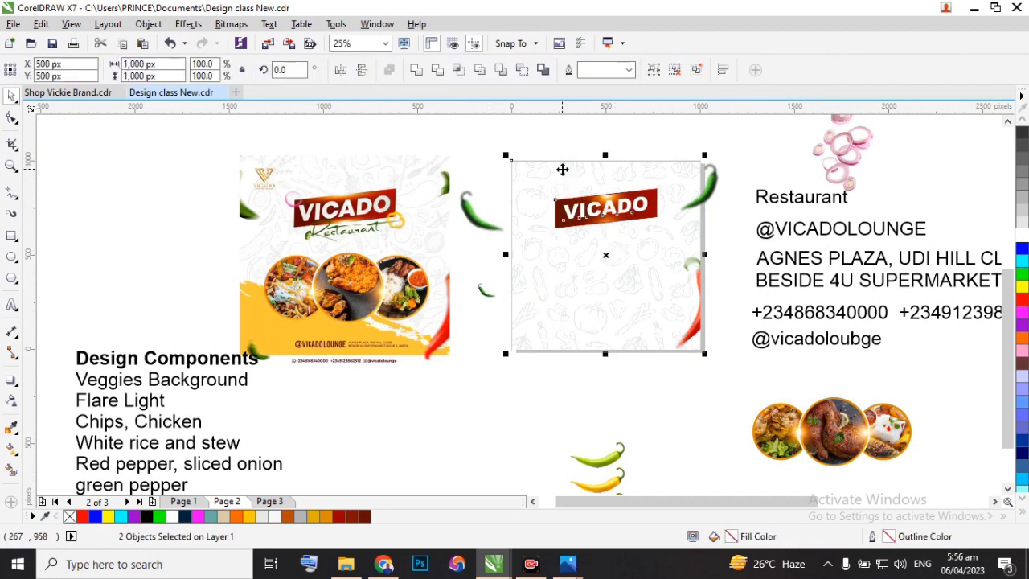
pyautogui.click(632, 147)
# Raise the centred VICADO banner on the page to a Y position of 800 px.
pyautogui.click(608, 211)
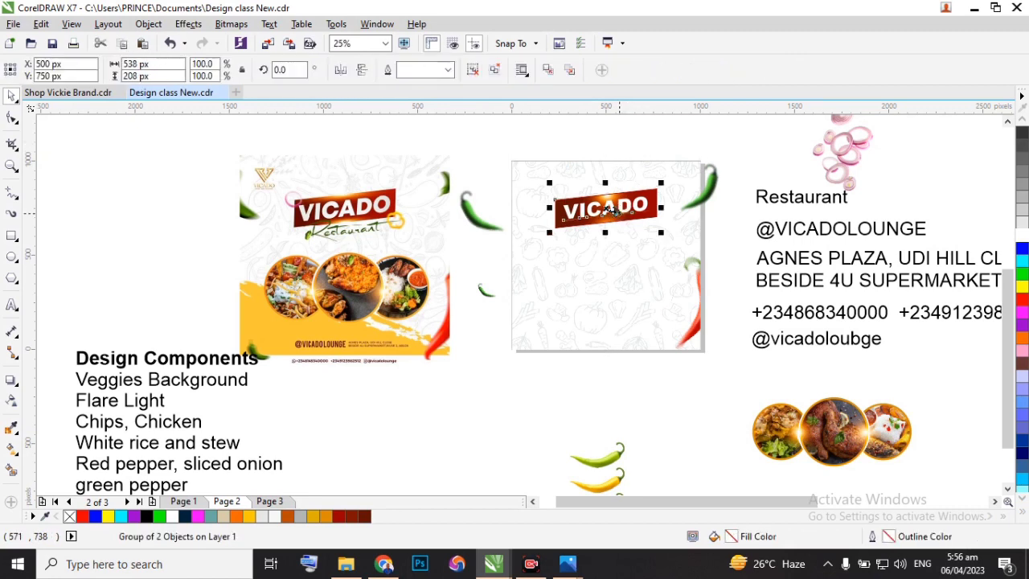
pyautogui.scroll(1, 590, 206)
pyautogui.moveTo(625, 212); pyautogui.dragTo(623, 194)
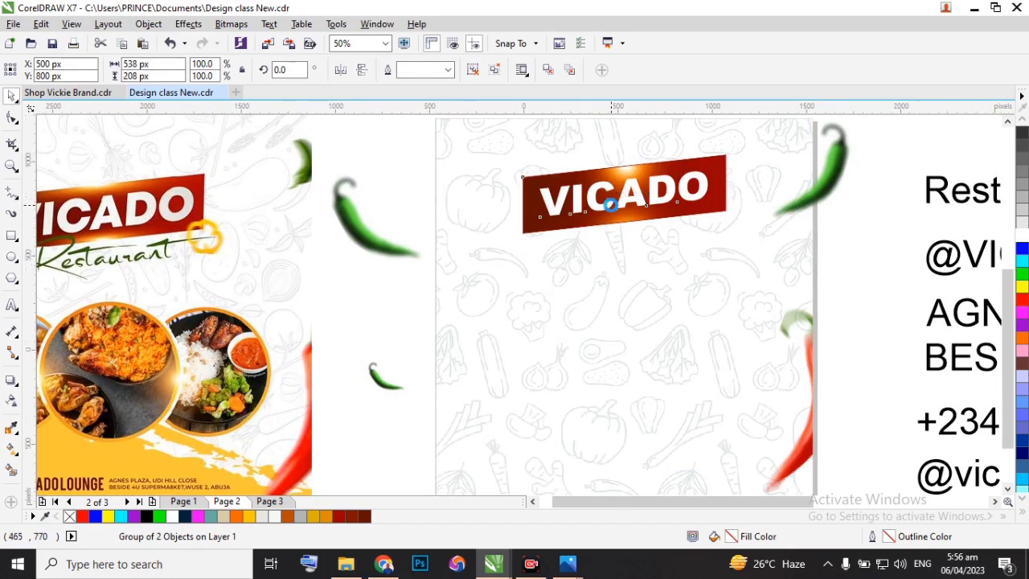
pyautogui.scroll(-1, 616, 201)
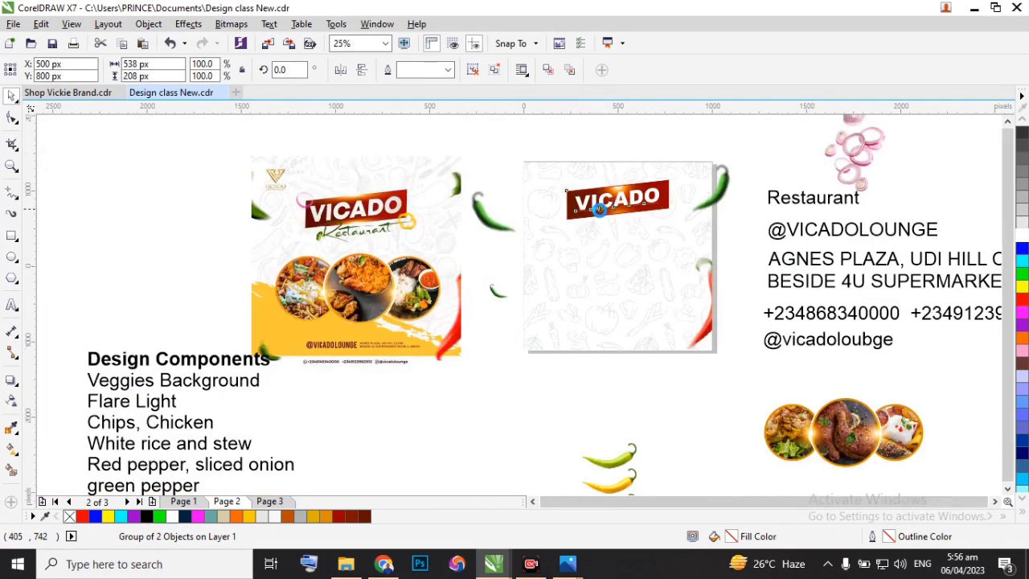
# Move the group of three food circles from beside the page onto the middle of the flyer, below the VICADO banner.
pyautogui.scroll(-1, 598, 225)
pyautogui.scroll(1, 599, 227)
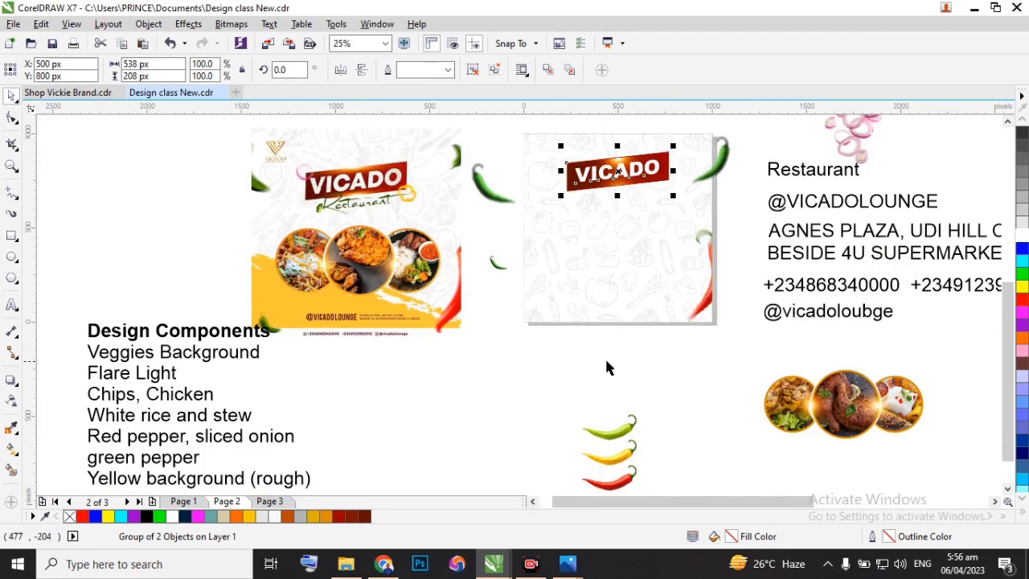
pyautogui.click(834, 410)
pyautogui.moveTo(834, 411); pyautogui.dragTo(621, 256)
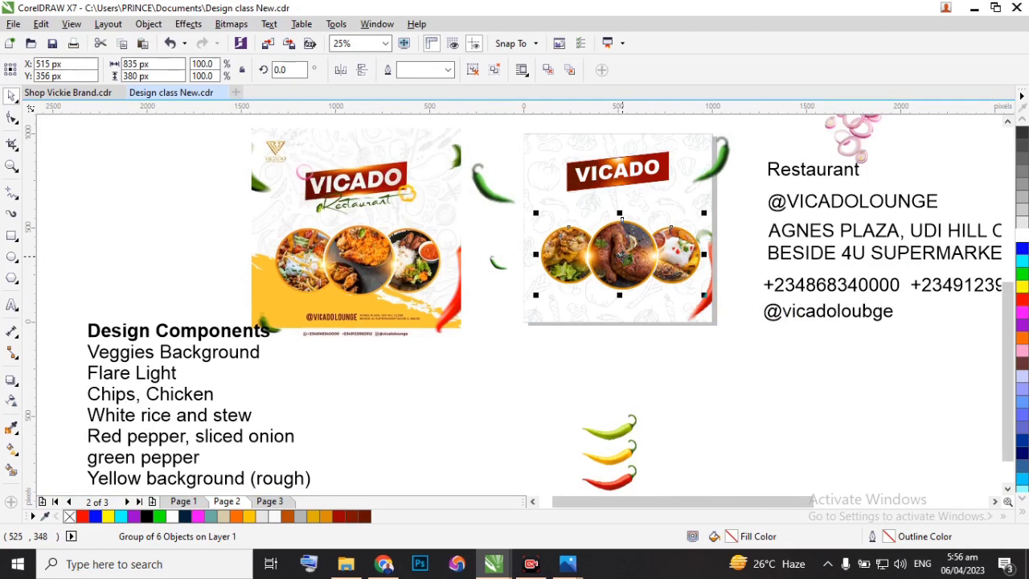
# Open the background PowerClip for editing and reshape the red chilli bitmap's boundary nodes to crop away most of its green stem.
pyautogui.scroll(1, 688, 213)
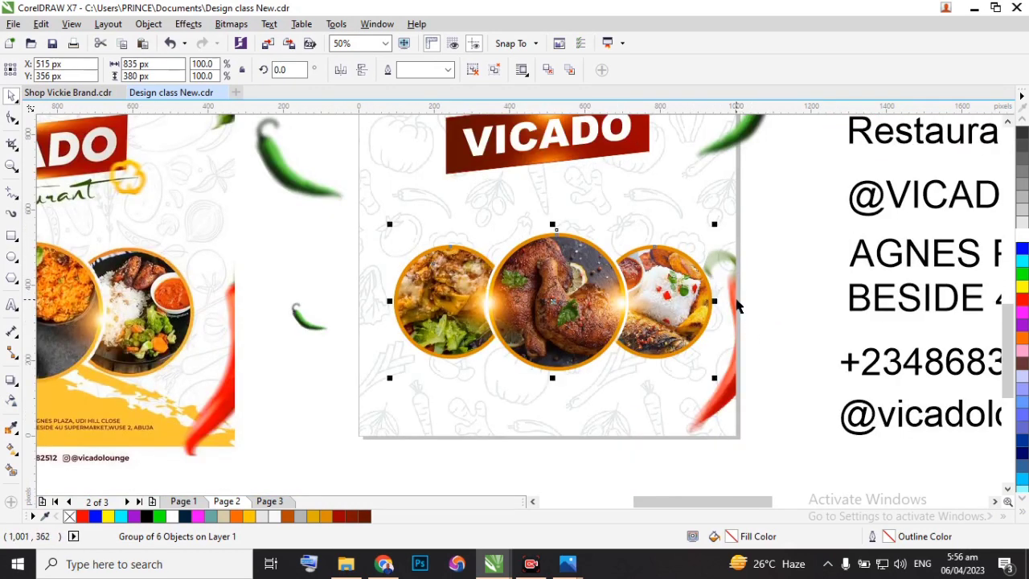
pyautogui.doubleClick(664, 379)
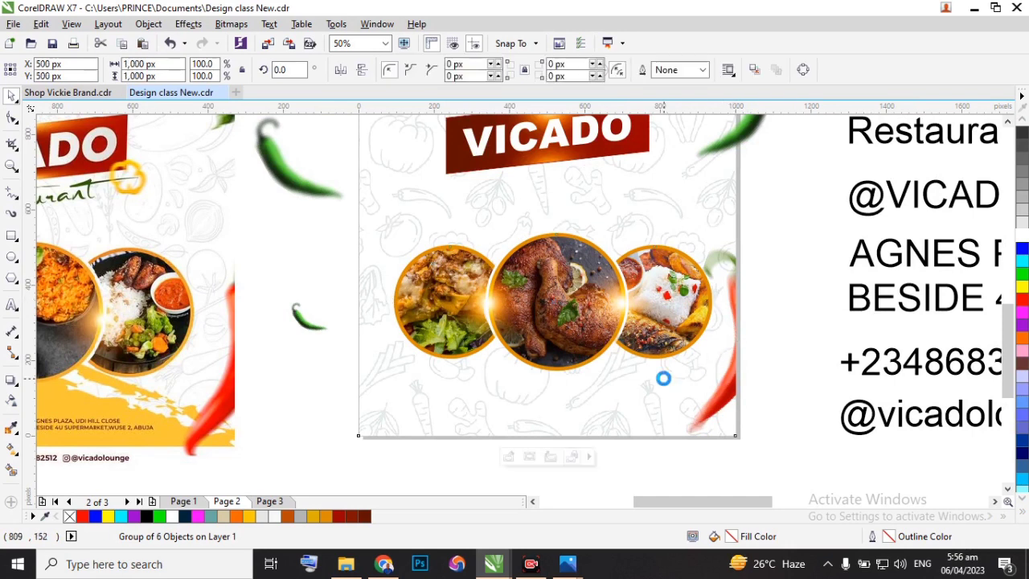
pyautogui.click(744, 290)
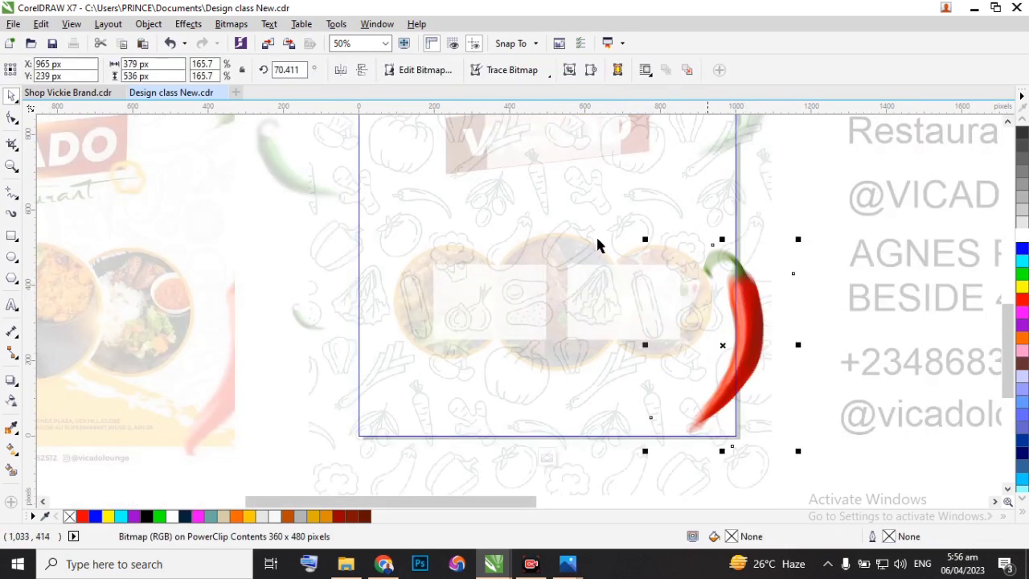
pyautogui.click(11, 117)
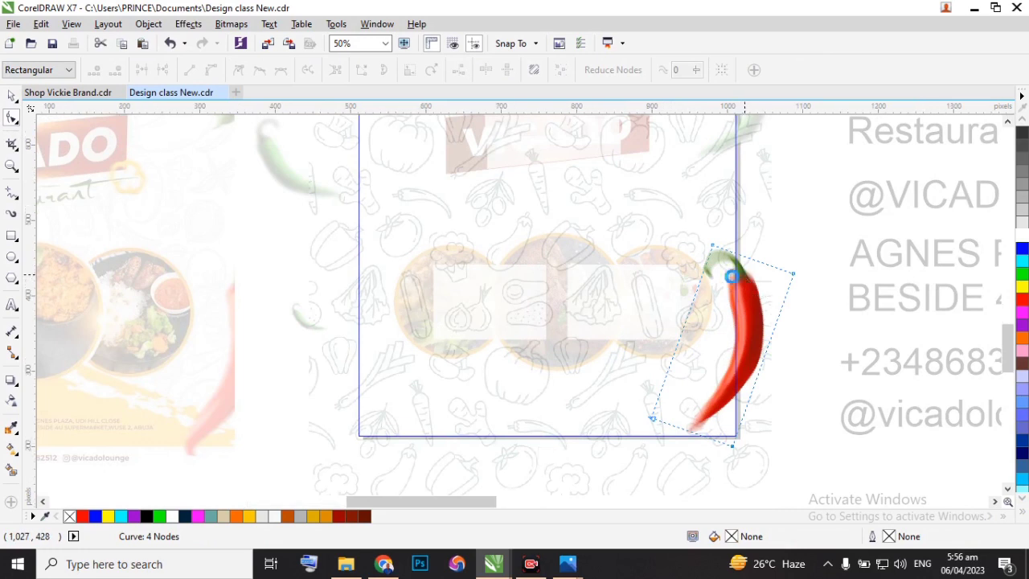
pyautogui.scroll(1, 707, 297)
pyautogui.moveTo(649, 306); pyautogui.dragTo(710, 300)
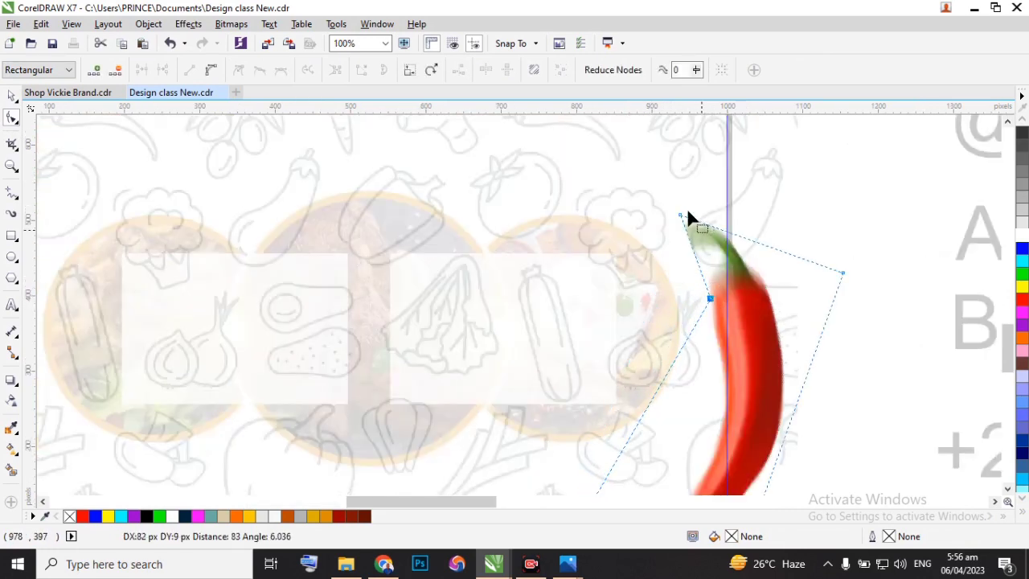
pyautogui.moveTo(681, 214); pyautogui.dragTo(723, 269)
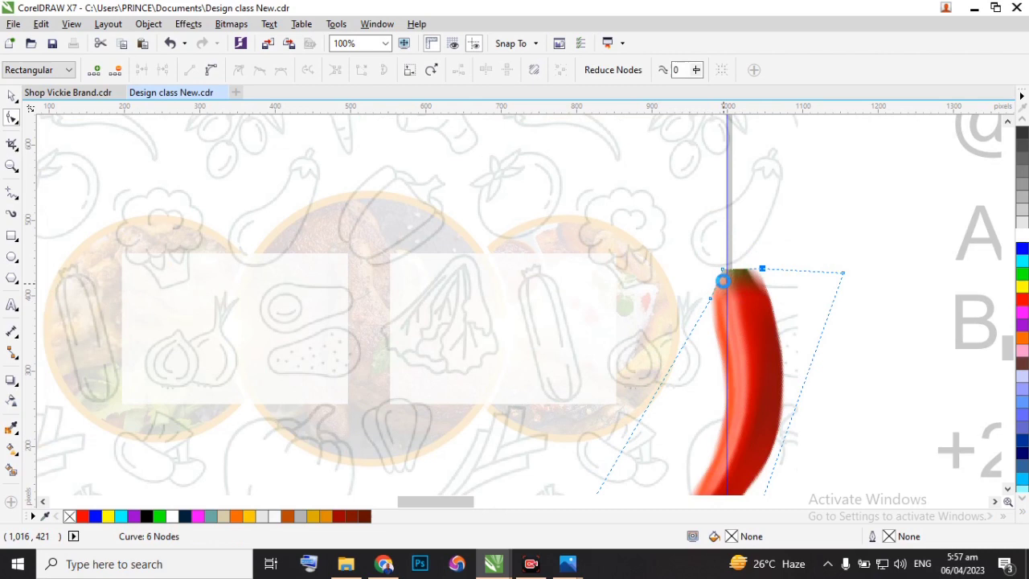
# Convert the upper-left segment of the chilli's crop boundary to a curve and bow it outward to round the corner.
pyautogui.scroll(3, 717, 274)
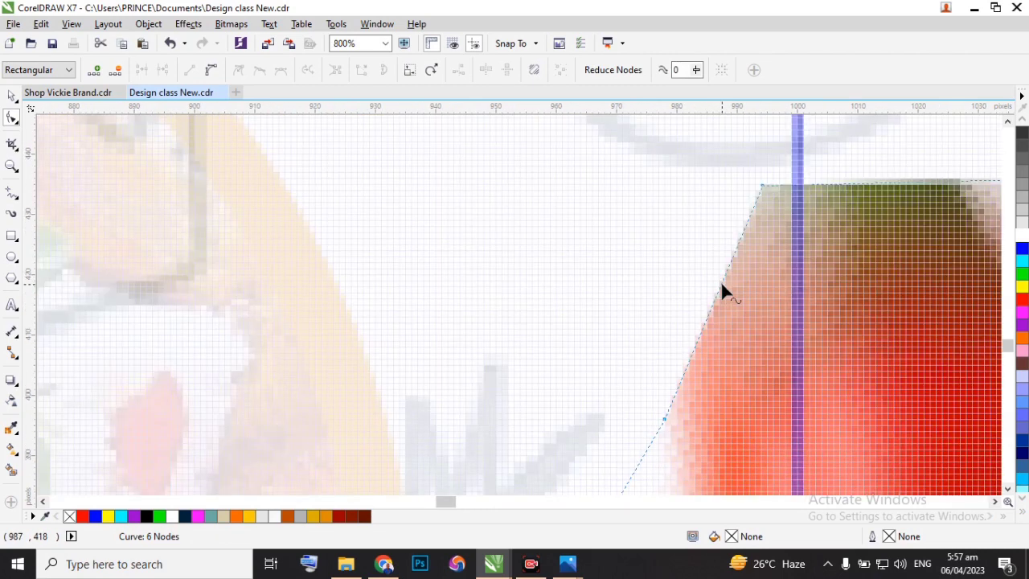
pyautogui.click(718, 291)
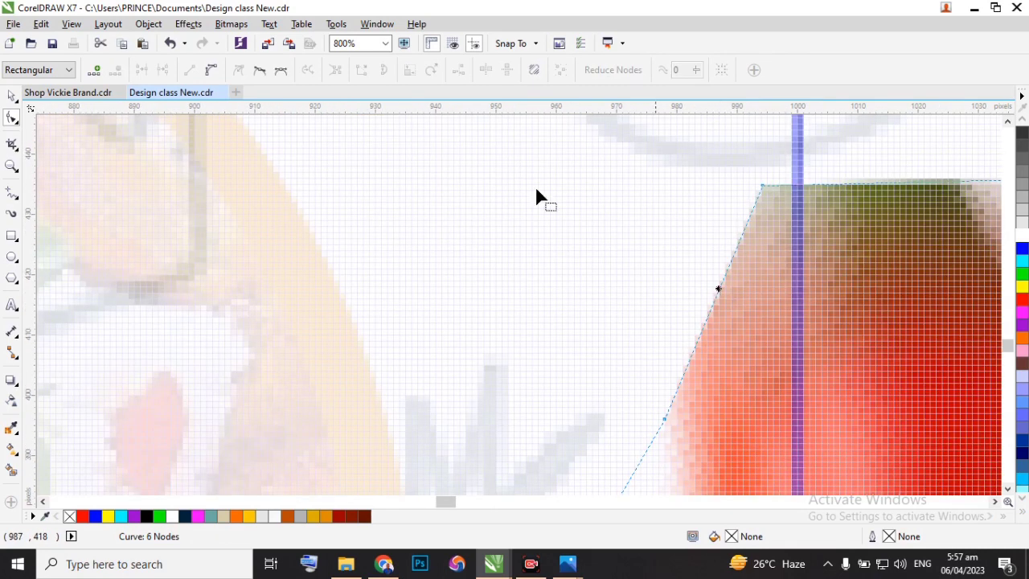
pyautogui.click(212, 70)
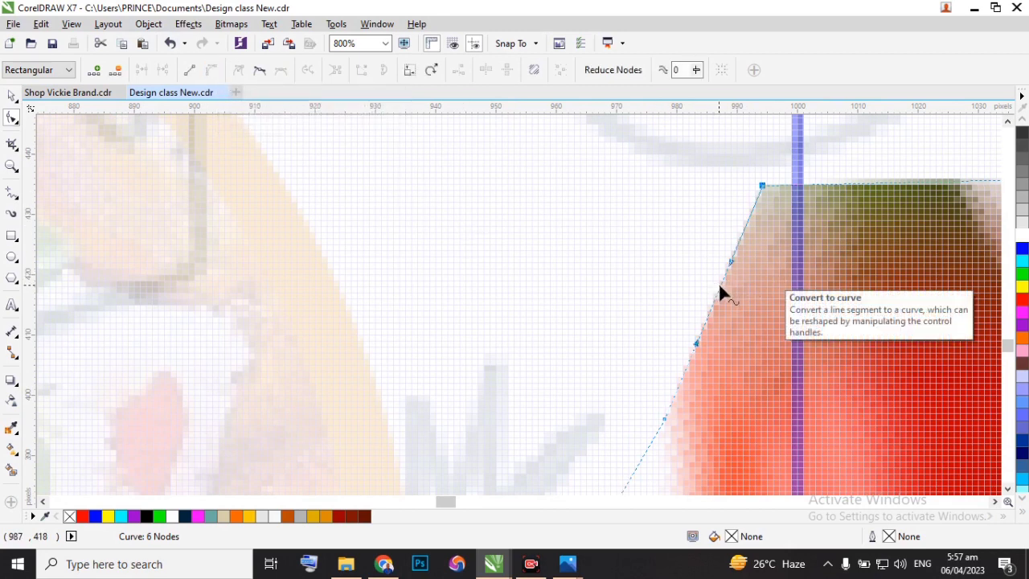
pyautogui.moveTo(722, 286); pyautogui.dragTo(696, 271)
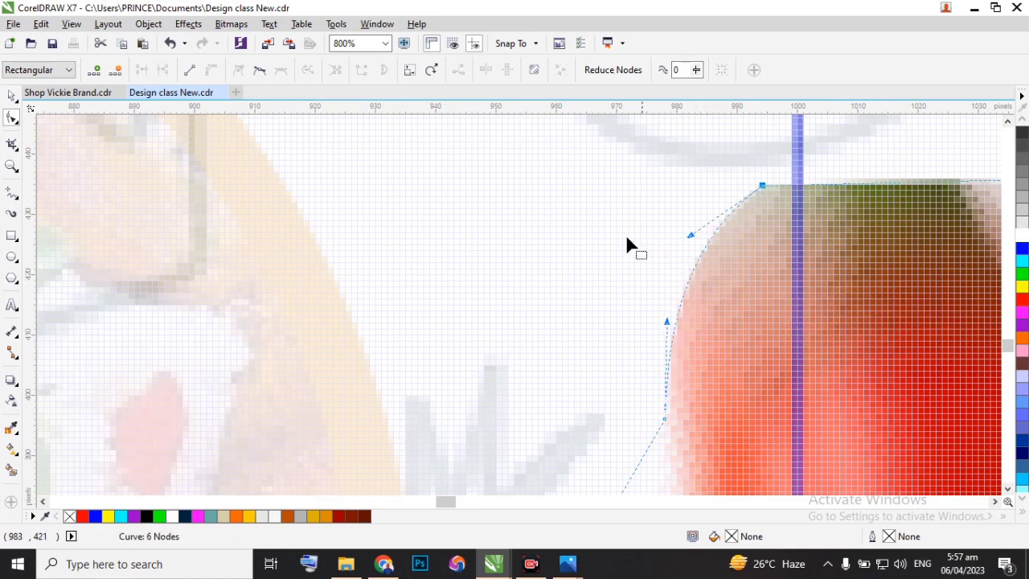
pyautogui.scroll(-2, 626, 234)
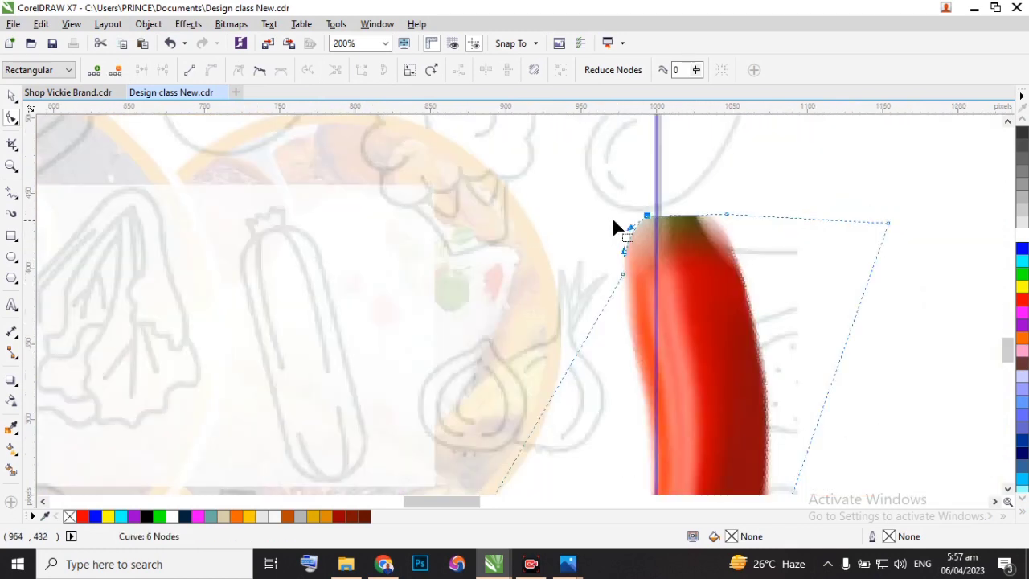
# Convert the top segment of the chilli's crop boundary to a curve, bow it upward, and finish editing the PowerClip.
pyautogui.click(661, 223)
pyautogui.scroll(3, 661, 223)
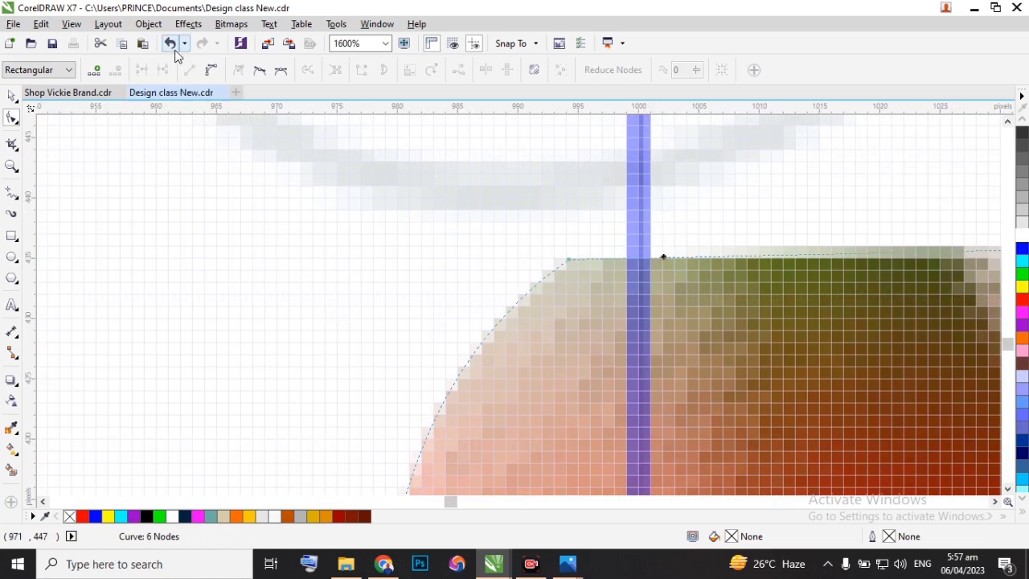
pyautogui.moveTo(644, 254); pyautogui.dragTo(682, 201)
pyautogui.scroll(-6, 682, 201)
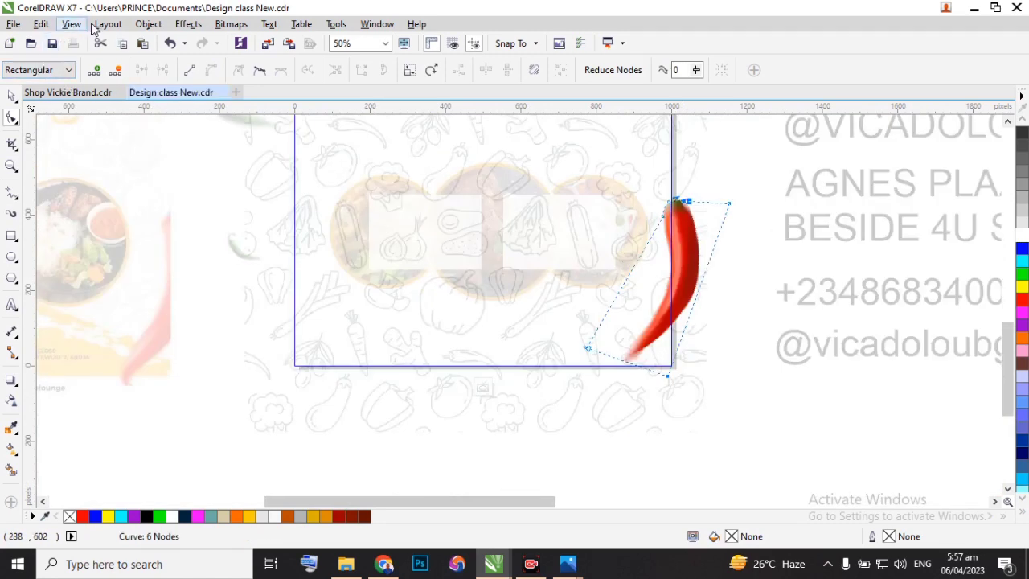
pyautogui.click(12, 96)
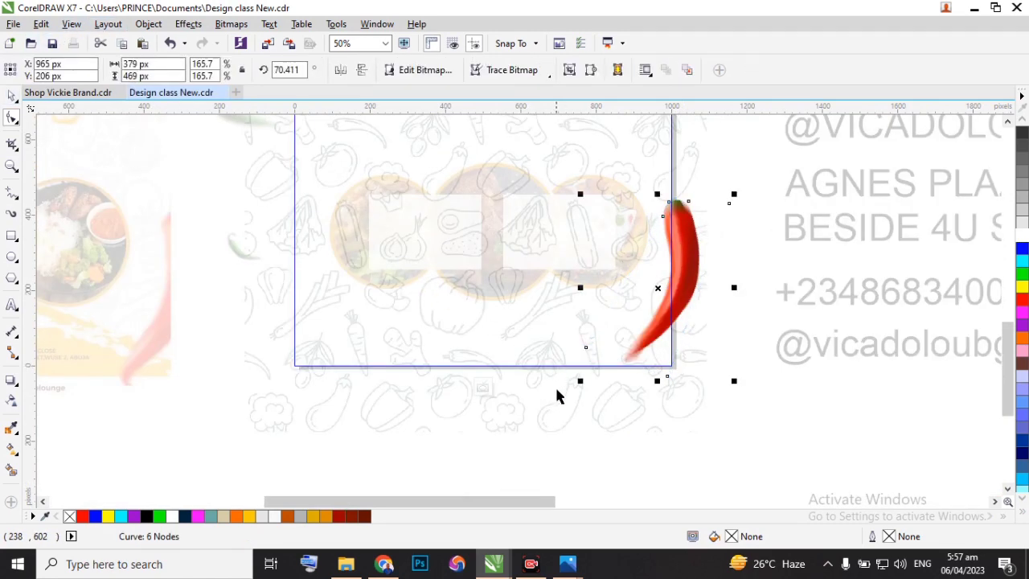
pyautogui.click(489, 390)
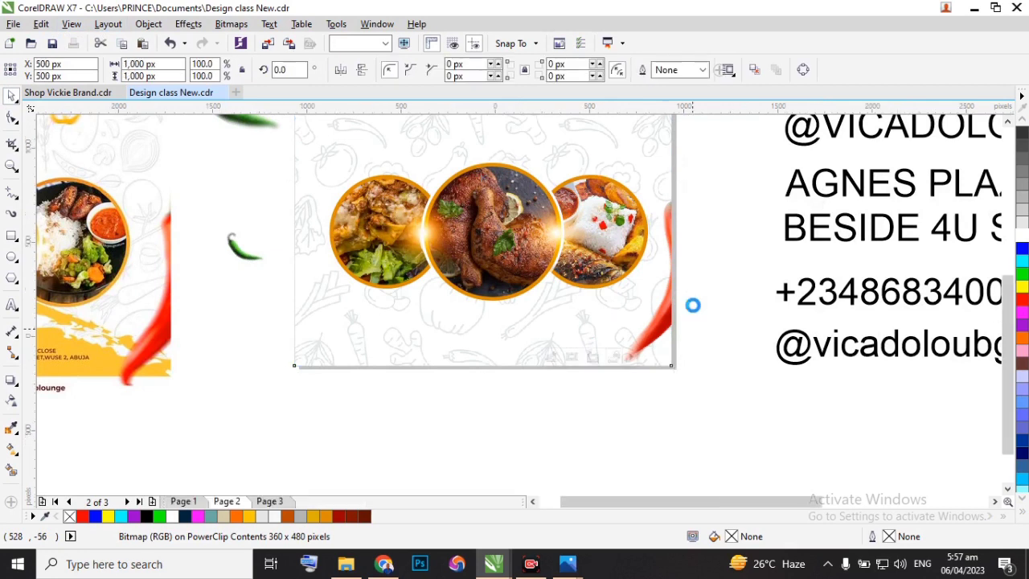
# Centre the food circles group horizontally on the page-sized background rectangle, then deselect everything.
pyautogui.scroll(-5, 692, 300)
pyautogui.scroll(2, 645, 309)
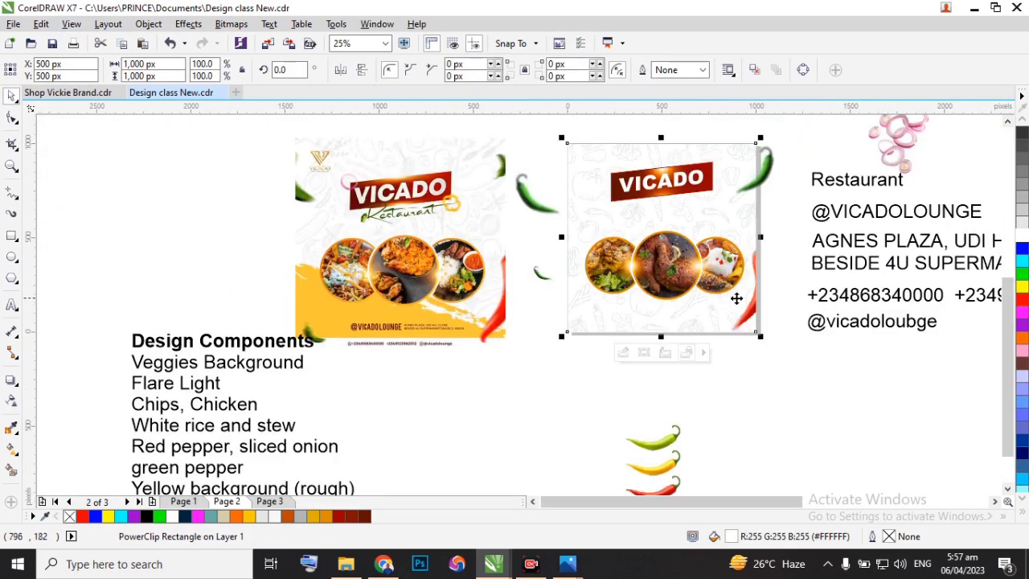
pyautogui.click(673, 267)
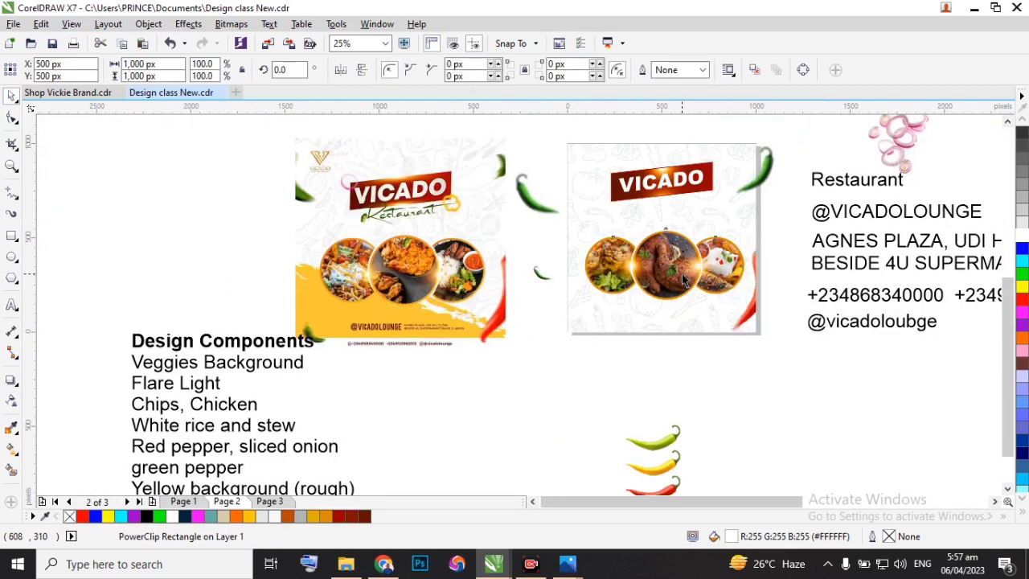
pyautogui.keyDown('shift'); pyautogui.click(586, 198); pyautogui.keyUp('shift')
pyautogui.press('e')
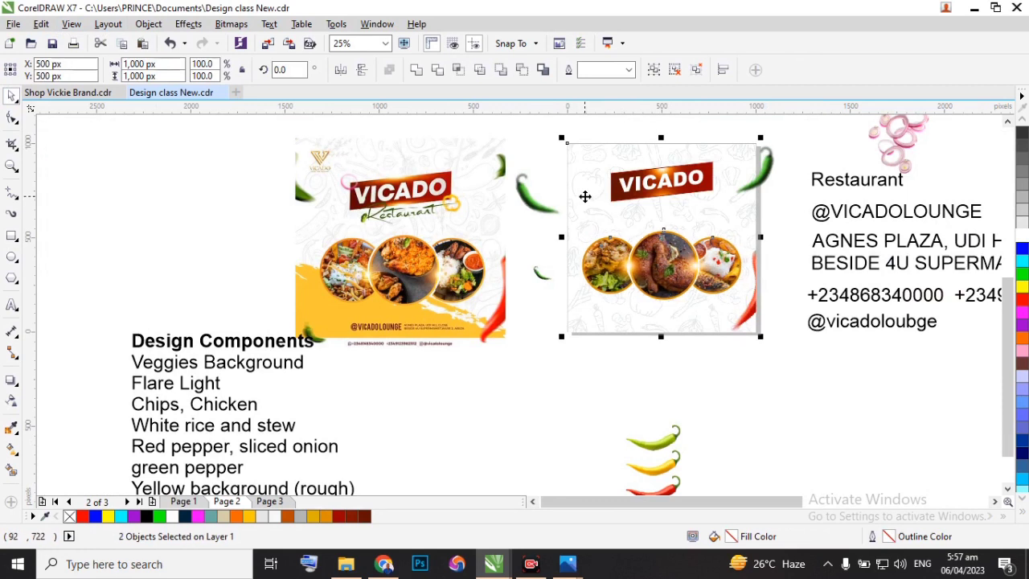
pyautogui.click(779, 319)
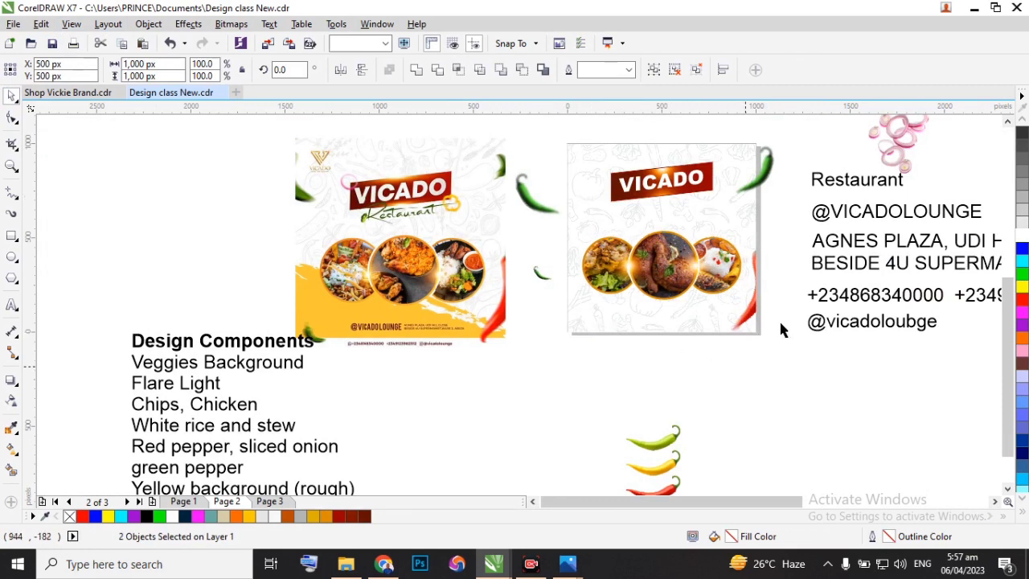
# Move the "Restaurant" text from beside the page to just below the flyer and set its font to Amithen.
pyautogui.click(850, 184)
pyautogui.moveTo(859, 179); pyautogui.dragTo(629, 357)
pyautogui.click(395, 70)
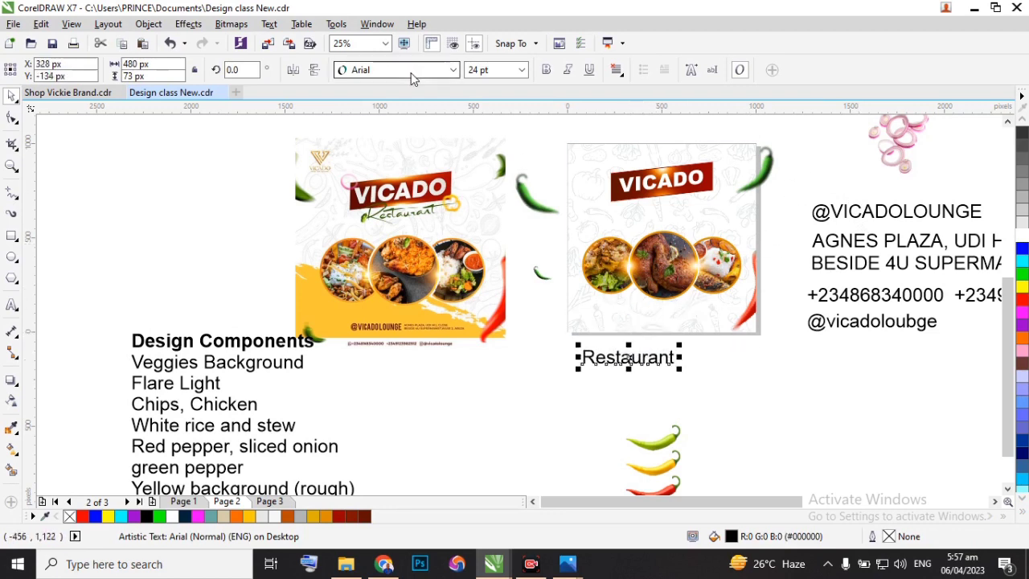
pyautogui.moveTo(419, 84)
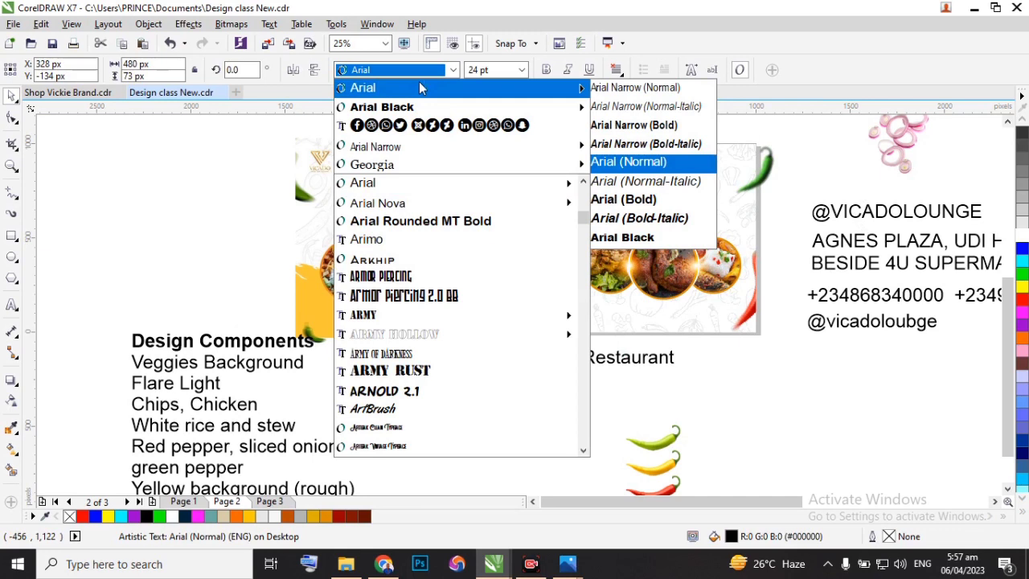
pyautogui.write('ari')
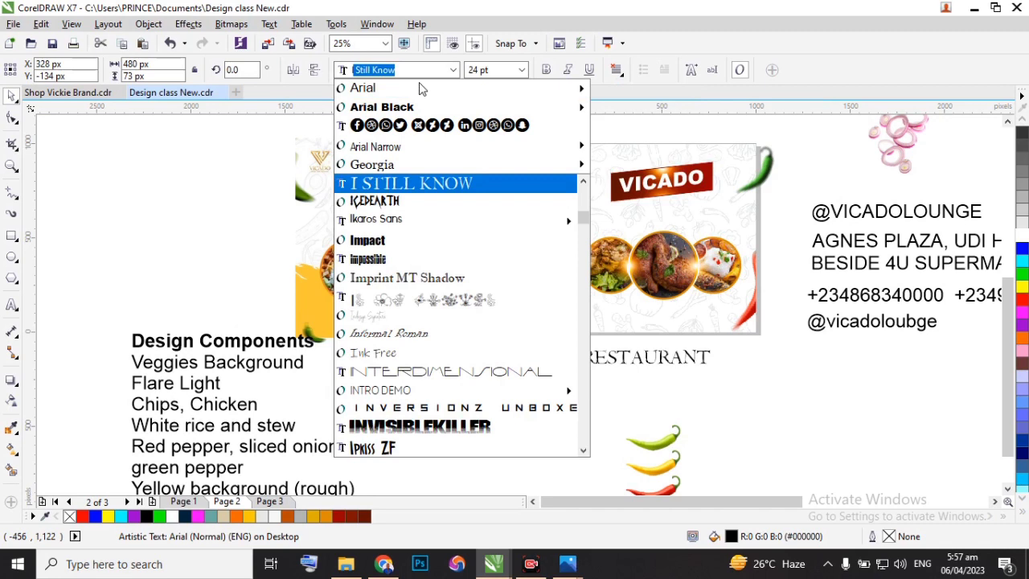
pyautogui.write('a')
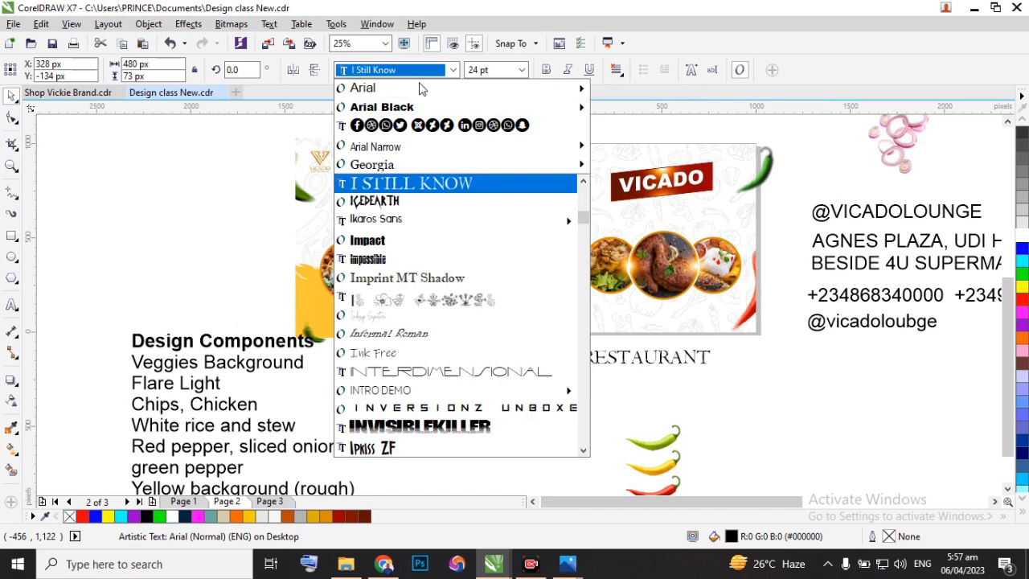
pyautogui.write('mithen')
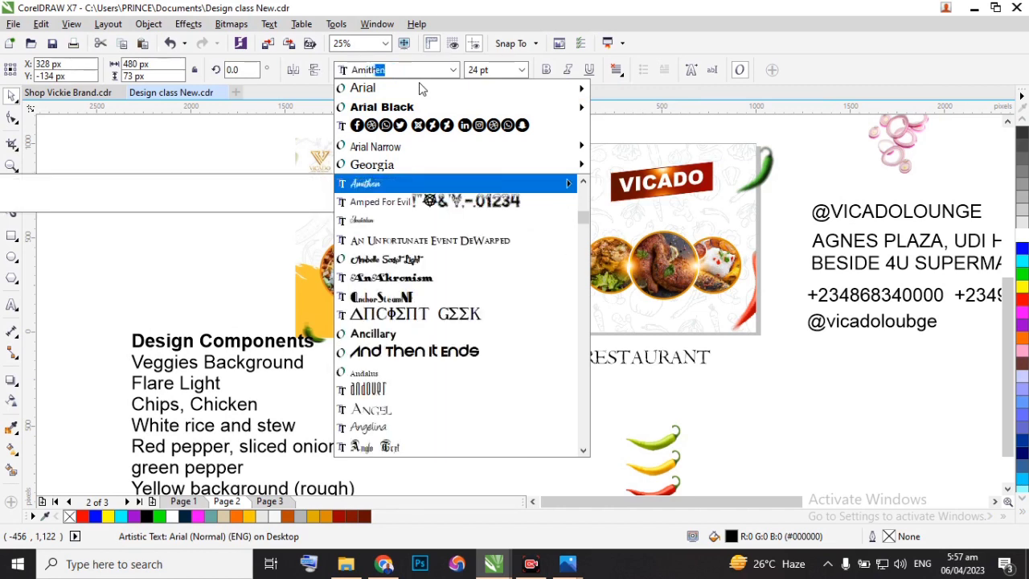
pyautogui.press('Return')
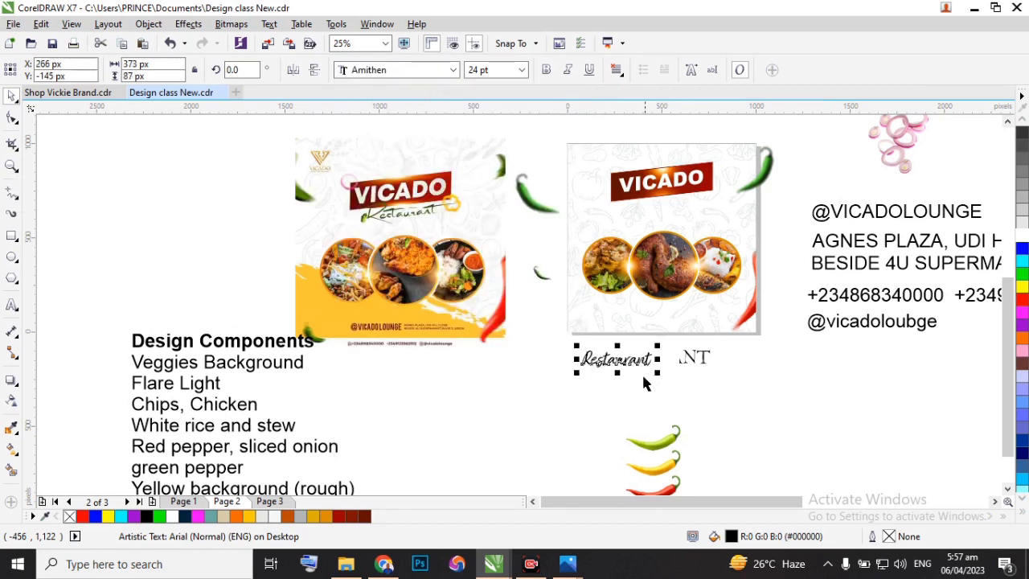
# Place a copy of the Amithen "Restaurant" text beside the original and set the copy's font to Allessa Personal Use.
pyautogui.scroll(1, 667, 361)
pyautogui.moveTo(599, 354); pyautogui.dragTo(832, 357)
pyautogui.click(406, 73)
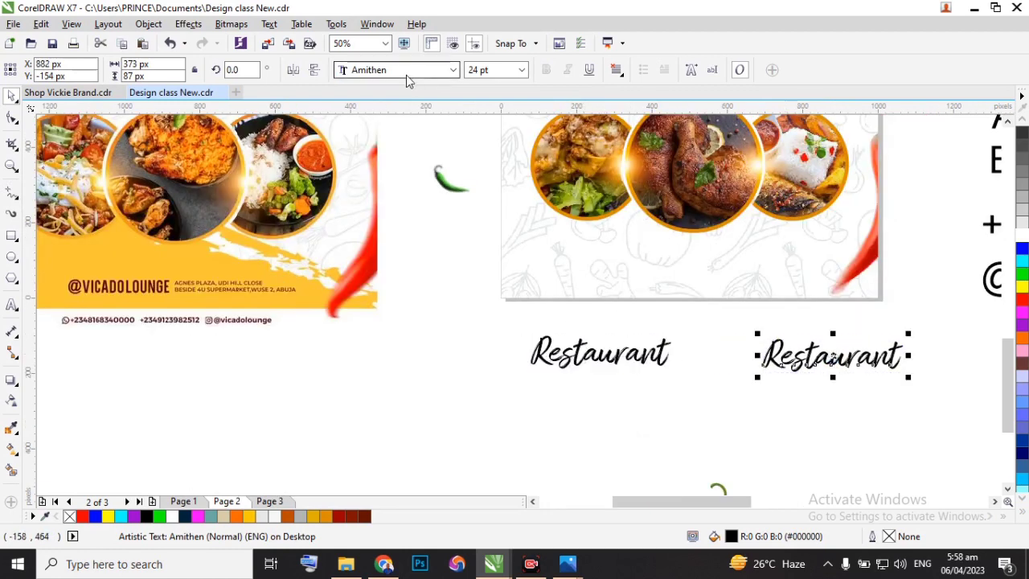
pyautogui.write('all')
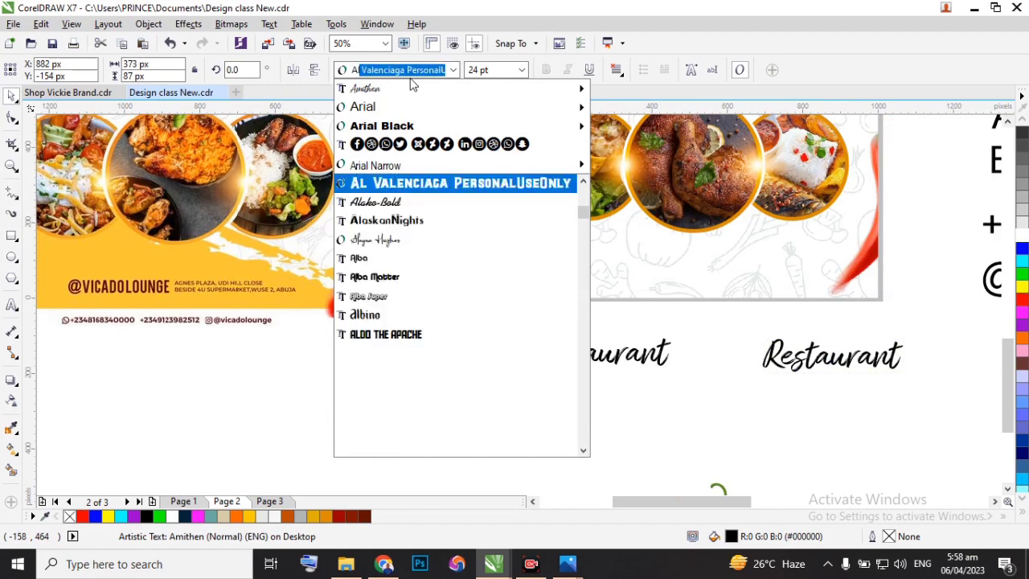
pyautogui.write('e')
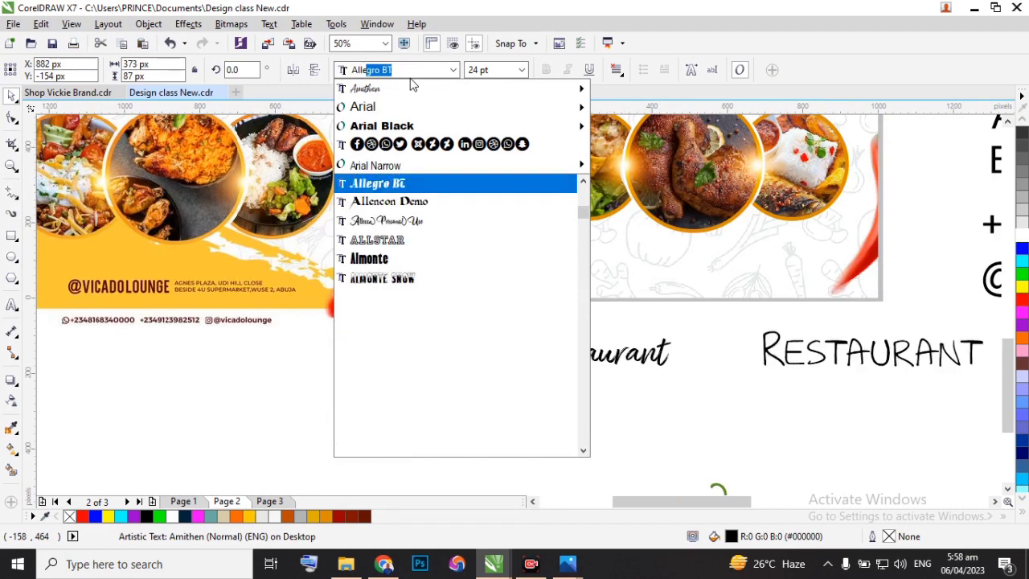
pyautogui.write('s')
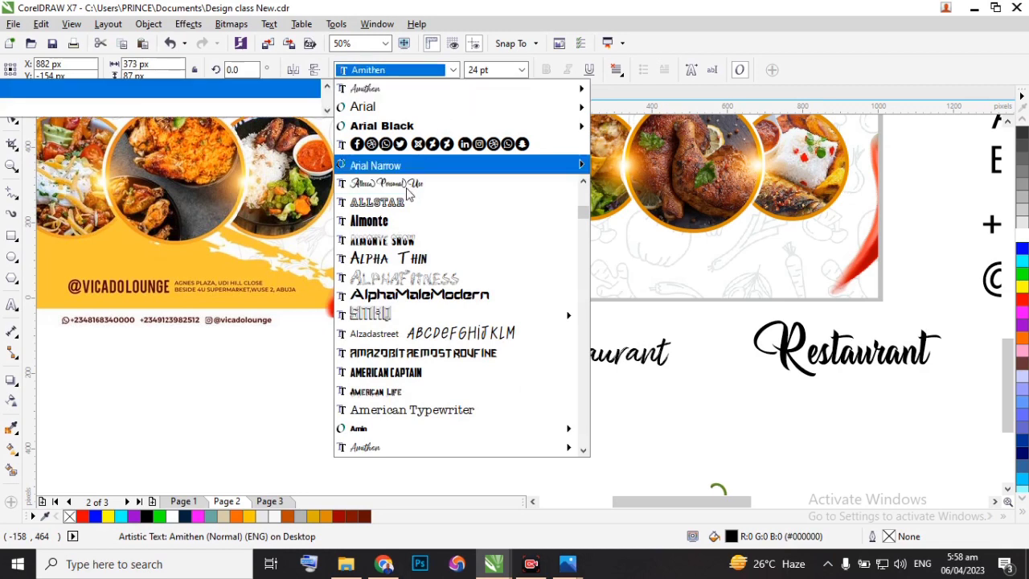
pyautogui.click(403, 184)
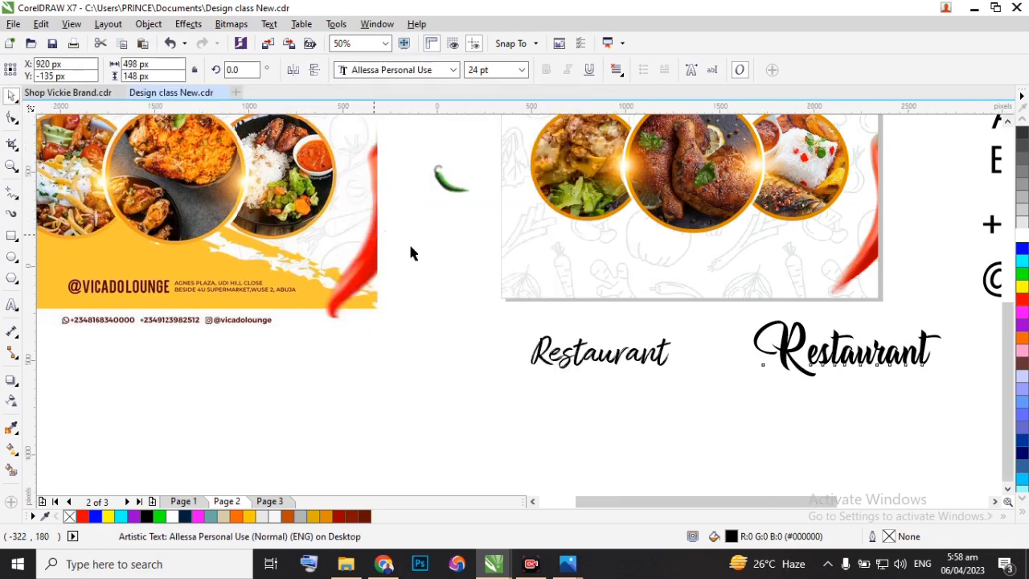
# Move the Allessa Personal Use "Restaurant" text closer to the Amithen one, to about X 832 px, Y -114 px.
pyautogui.scroll(-2, 413, 253)
pyautogui.scroll(-1, 496, 280)
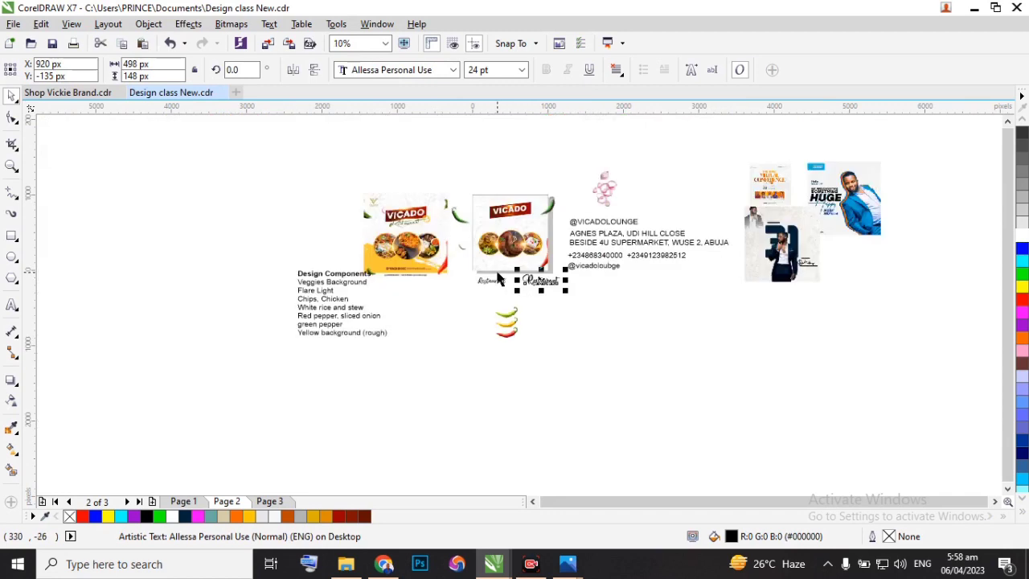
pyautogui.scroll(2, 495, 273)
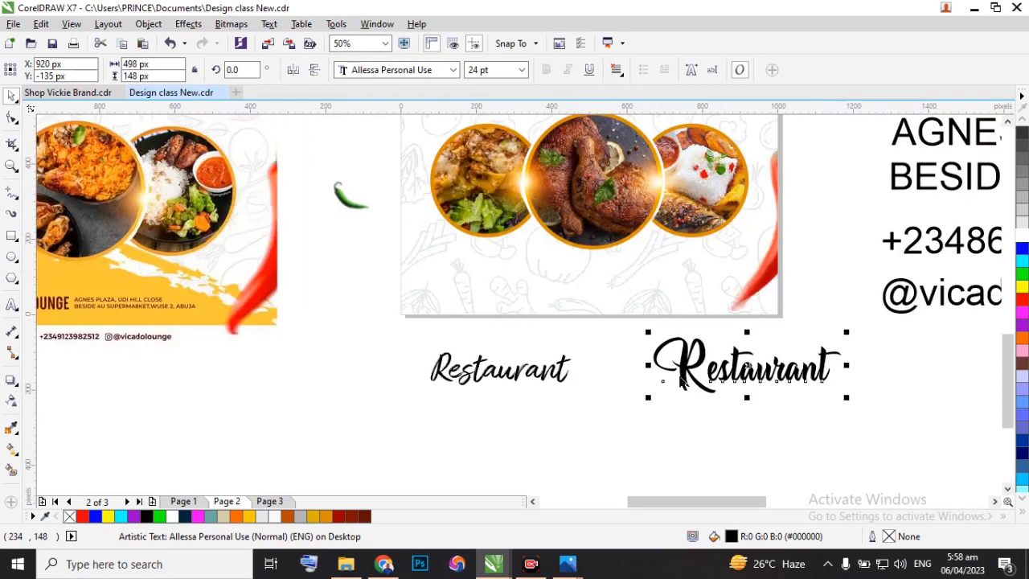
pyautogui.moveTo(746, 368); pyautogui.dragTo(714, 359)
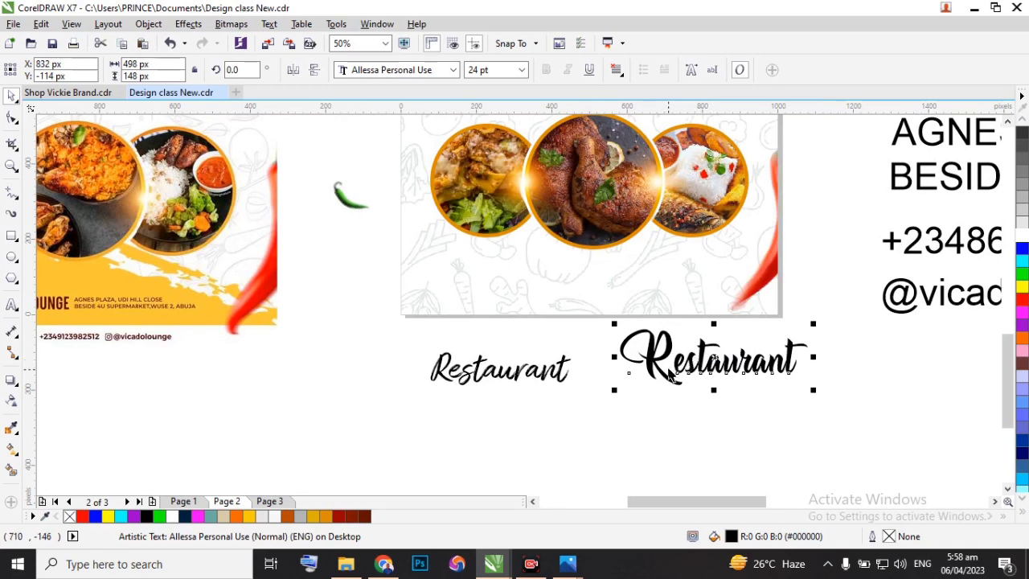
# Fill the Allessa Personal Use "Restaurant" text with the dark green #1A3813 sampled from the green chilli at the flyer's edge.
pyautogui.scroll(-1, 605, 370)
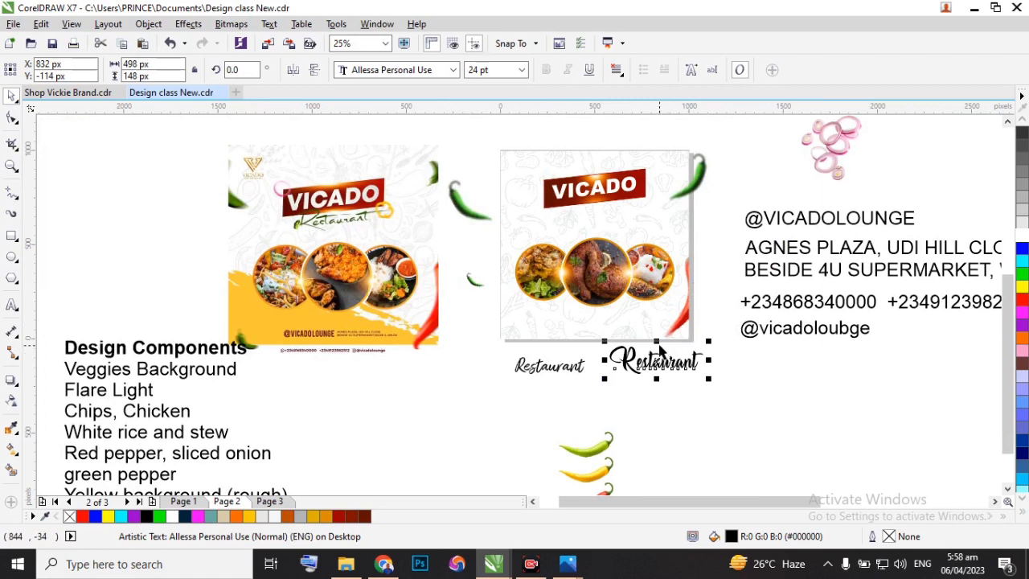
pyautogui.click(11, 428)
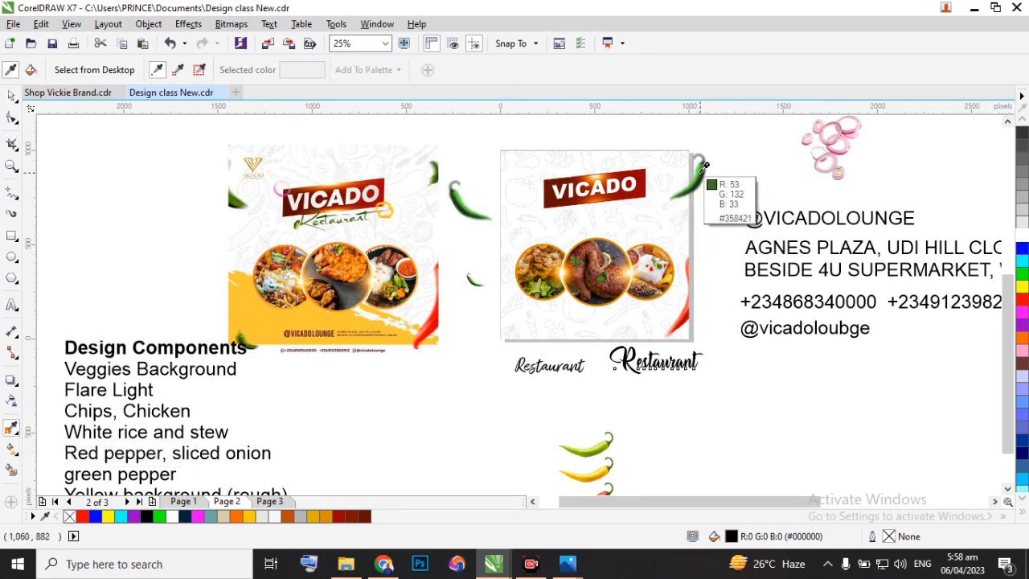
pyautogui.click(703, 165)
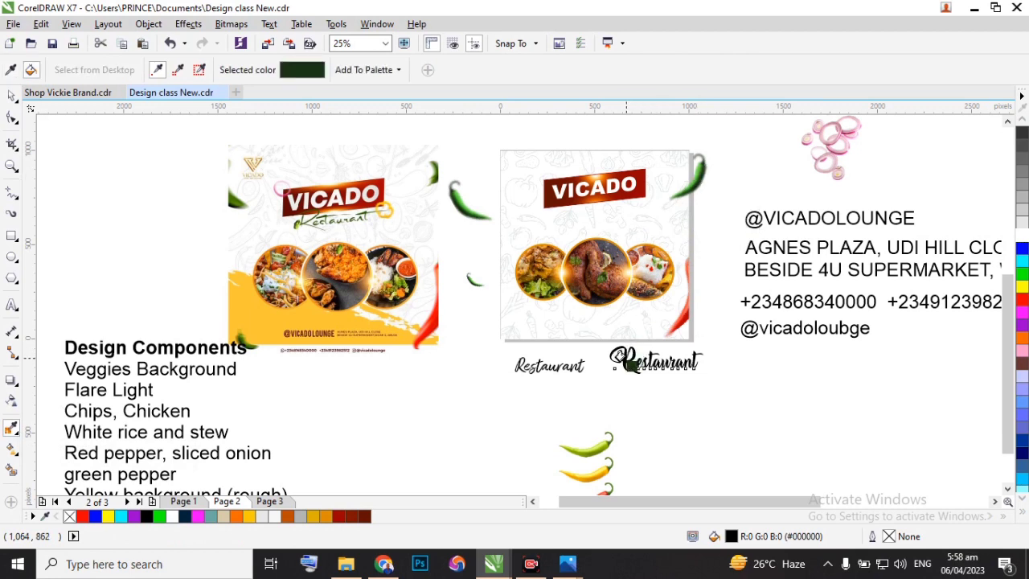
pyautogui.click(621, 360)
# Place the Allessa Personal Use "Restaurant" text on the flyer just below the VICADO banner, at about X 512 px, Y 626 px.
pyautogui.click(12, 95)
pyautogui.click(637, 362)
pyautogui.moveTo(658, 363); pyautogui.dragTo(599, 216)
pyautogui.scroll(4, 599, 215)
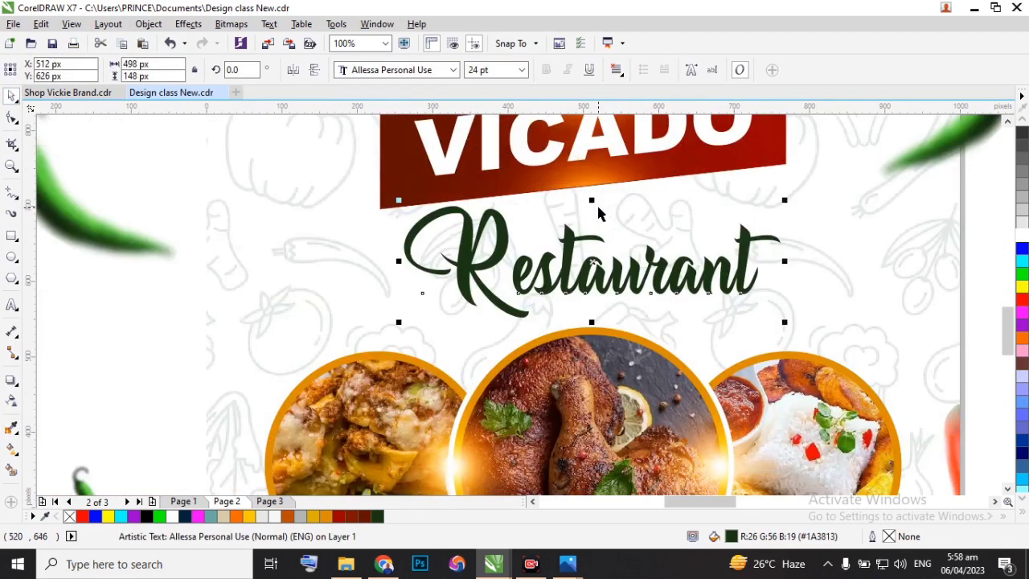
pyautogui.scroll(-2, 589, 221)
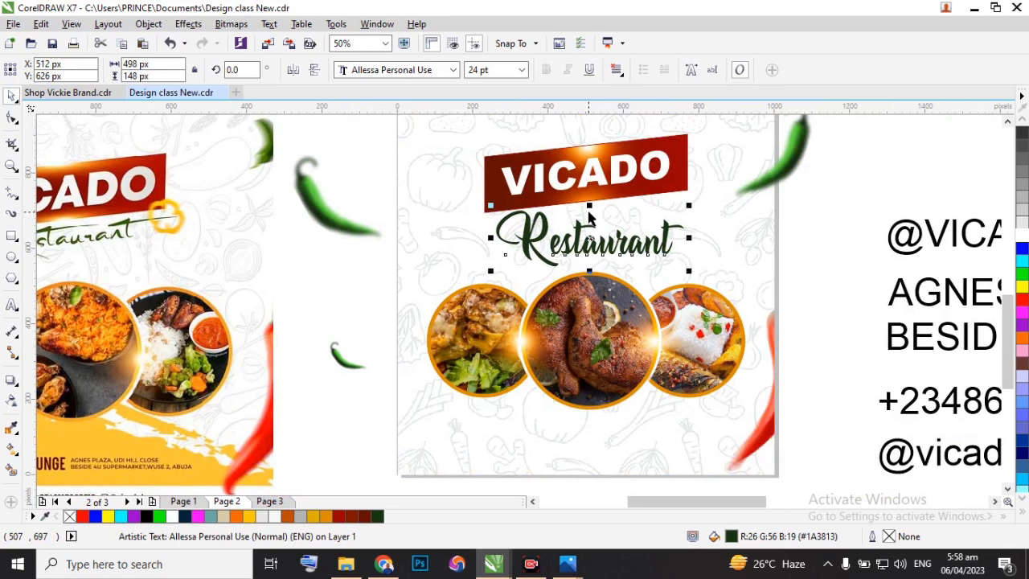
# Undo the placement and the dark green fill of the Allessa Personal Use "Restaurant" text.
pyautogui.hotkey('ctrl', 'z')
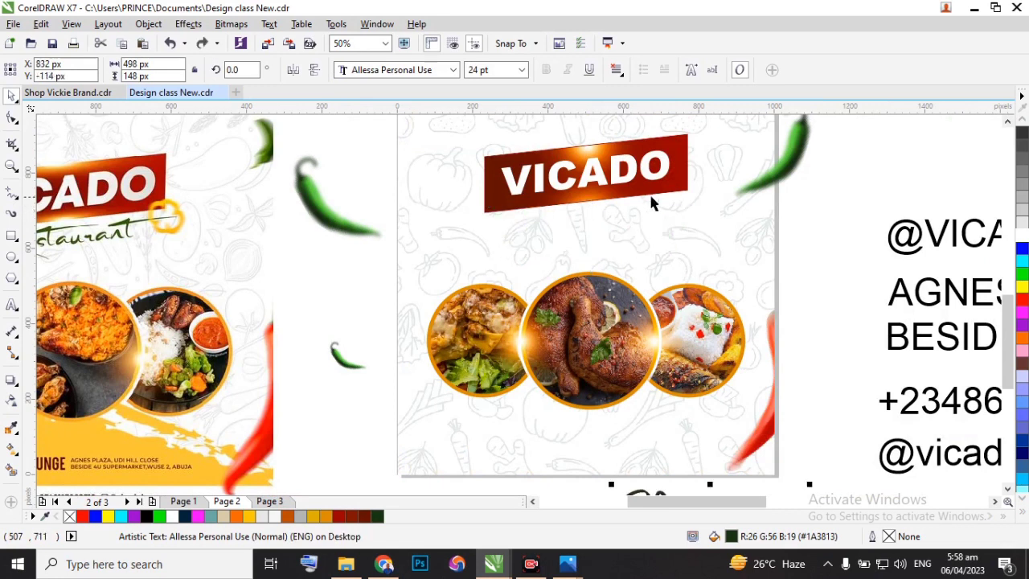
pyautogui.scroll(-2, 753, 238)
pyautogui.scroll(-1, 753, 237)
pyautogui.scroll(3, 748, 287)
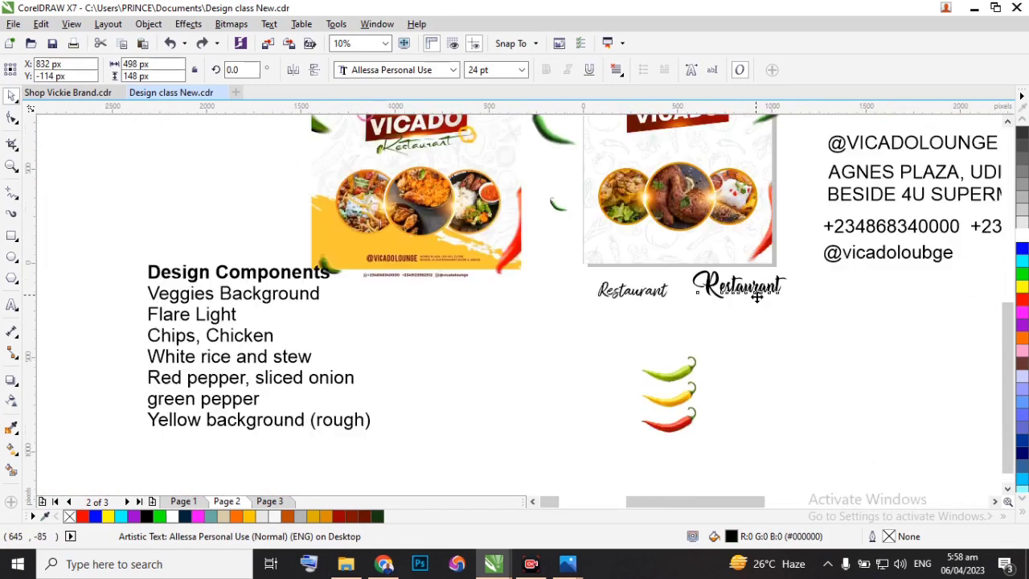
# Sample the brighter green #46AB2D from the chilli at the flyer's edge and fill the Allessa Personal Use "Restaurant" text with it.
pyautogui.click(11, 426)
pyautogui.scroll(-1, 368, 390)
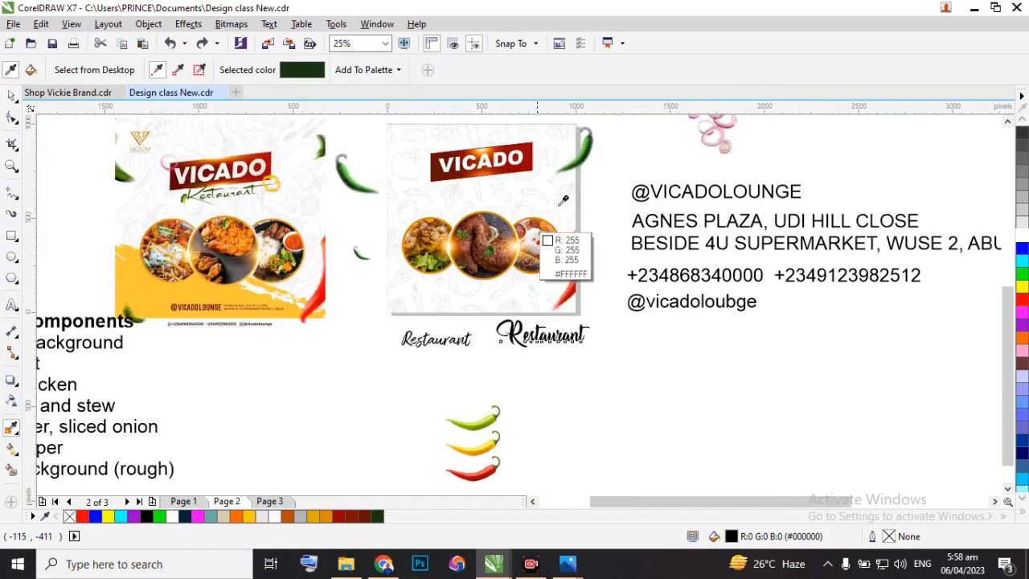
pyautogui.scroll(2, 599, 149)
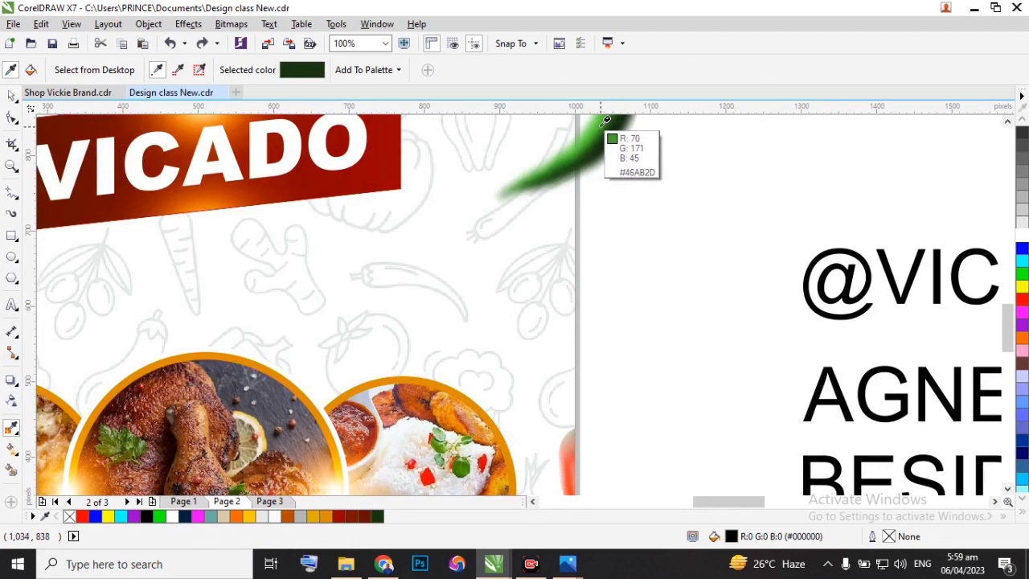
pyautogui.click(607, 121)
pyautogui.scroll(-2, 608, 138)
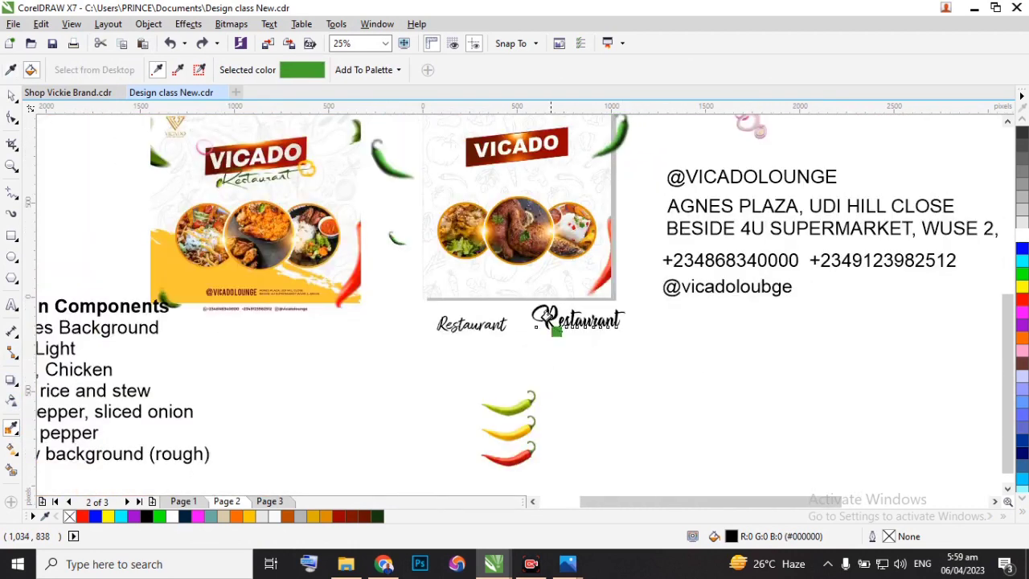
pyautogui.click(546, 318)
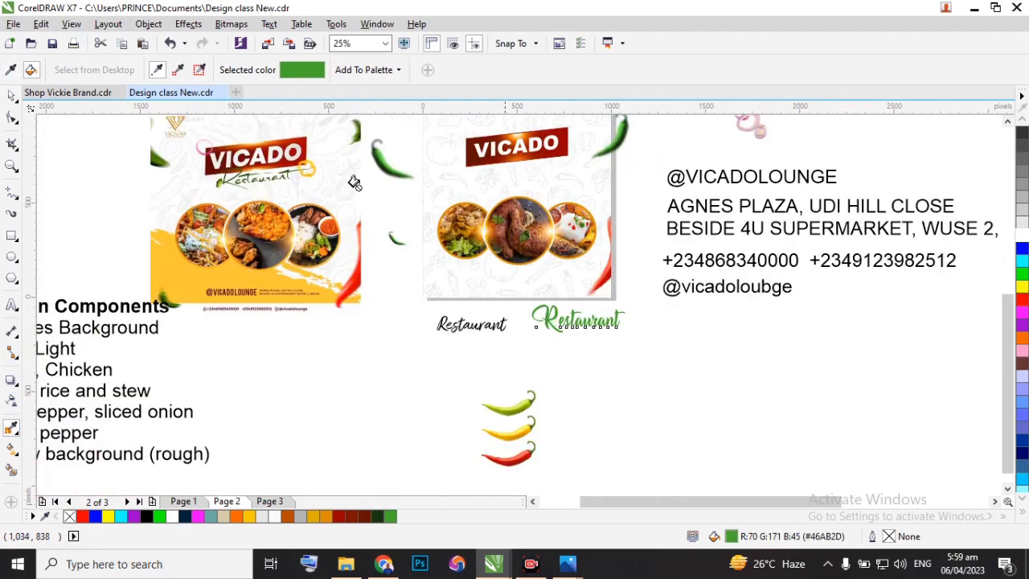
# Move the green "Restaurant" text onto the flyer between the VICADO banner and food circles, at about X 533 px, Y 630 px.
pyautogui.click(11, 97)
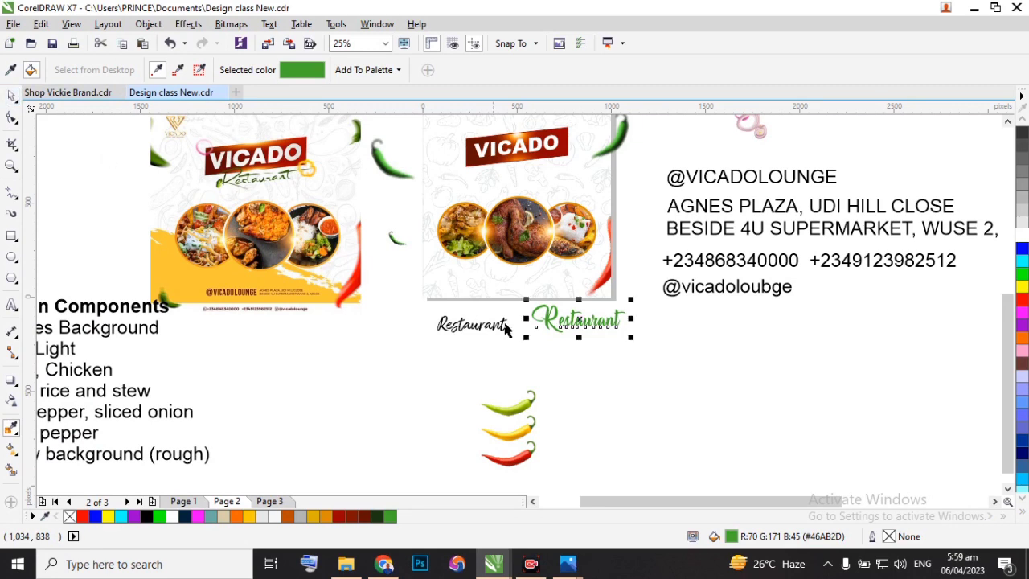
pyautogui.moveTo(579, 320); pyautogui.dragTo(523, 178)
pyautogui.scroll(1, 523, 178)
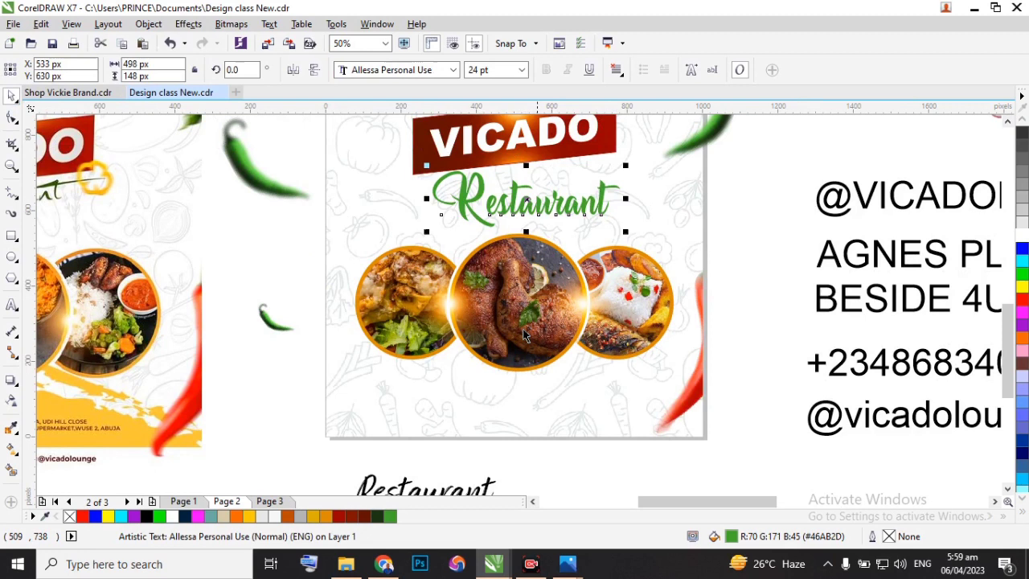
# Try the dark green #1A3813 on the flyer's "Restaurant" text, and return its fill to the brighter green #46AB2D.
pyautogui.click(380, 517)
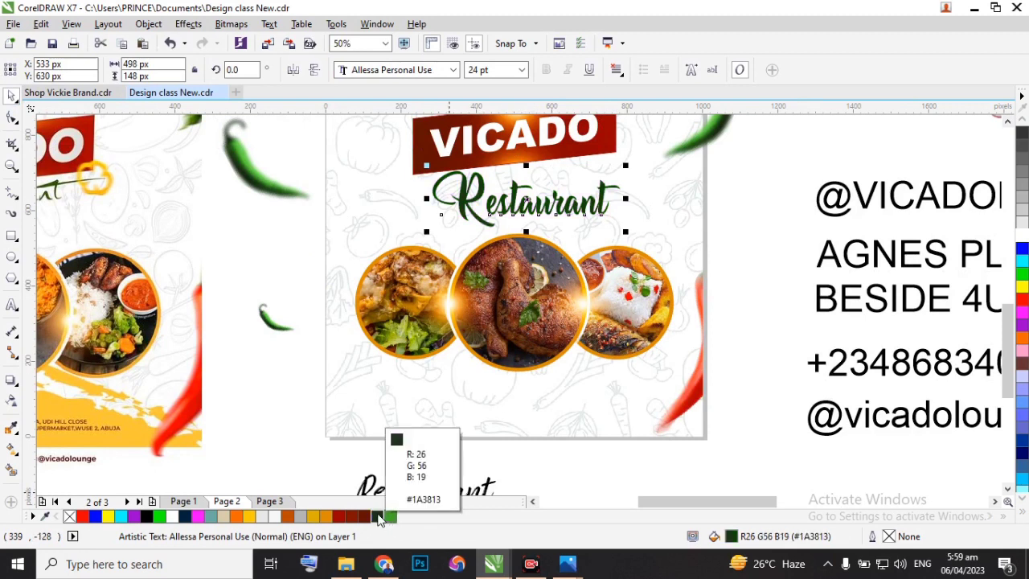
pyautogui.click(379, 518)
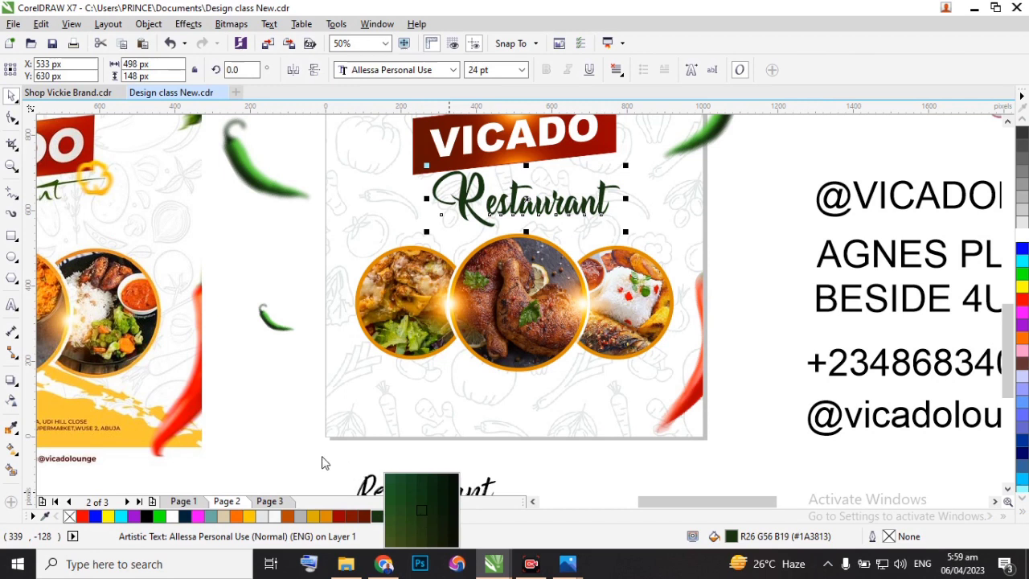
pyautogui.click(390, 517)
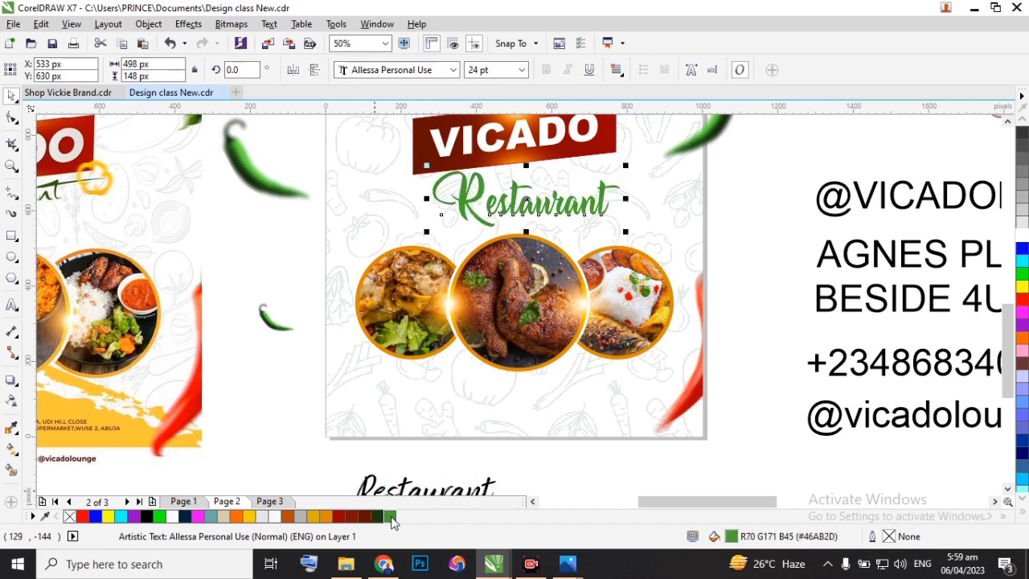
# Recolour the flyer's "Restaurant" text and the Amithen one below the flyer with the darker green shade #1B5D19.
pyautogui.click(392, 519)
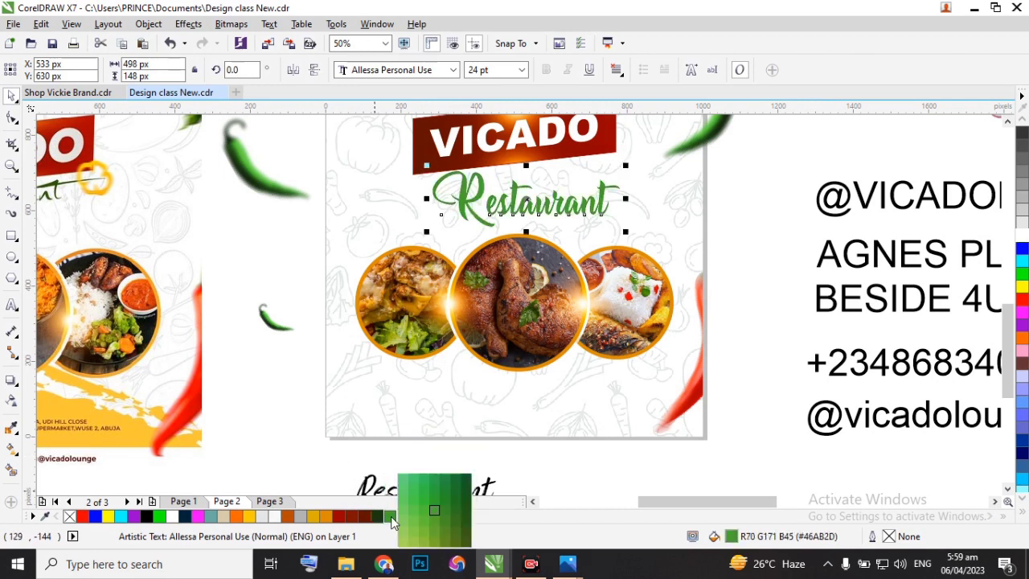
pyautogui.click(464, 499)
pyautogui.click(726, 187)
pyautogui.scroll(-2, 599, 213)
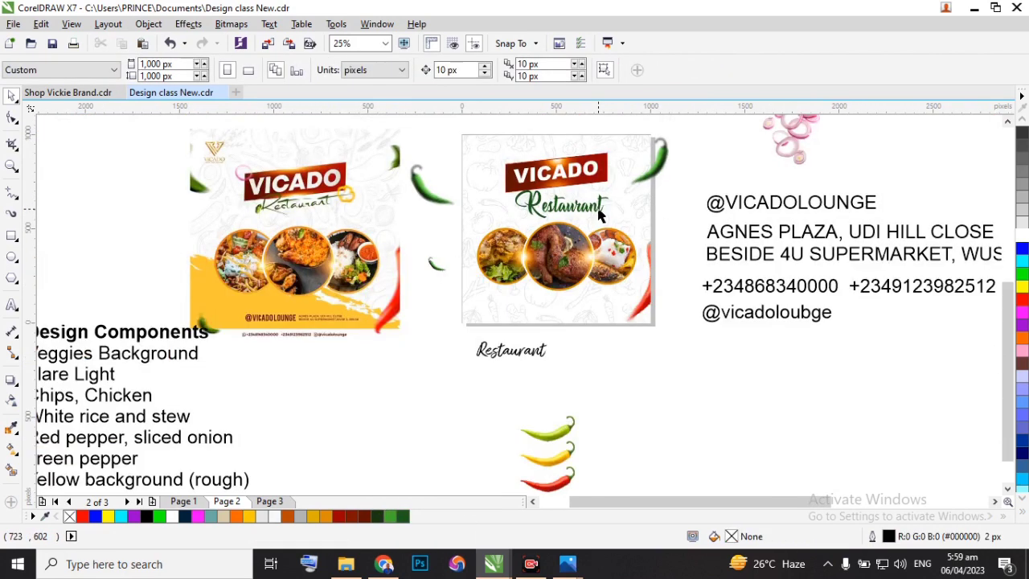
pyautogui.click(522, 349)
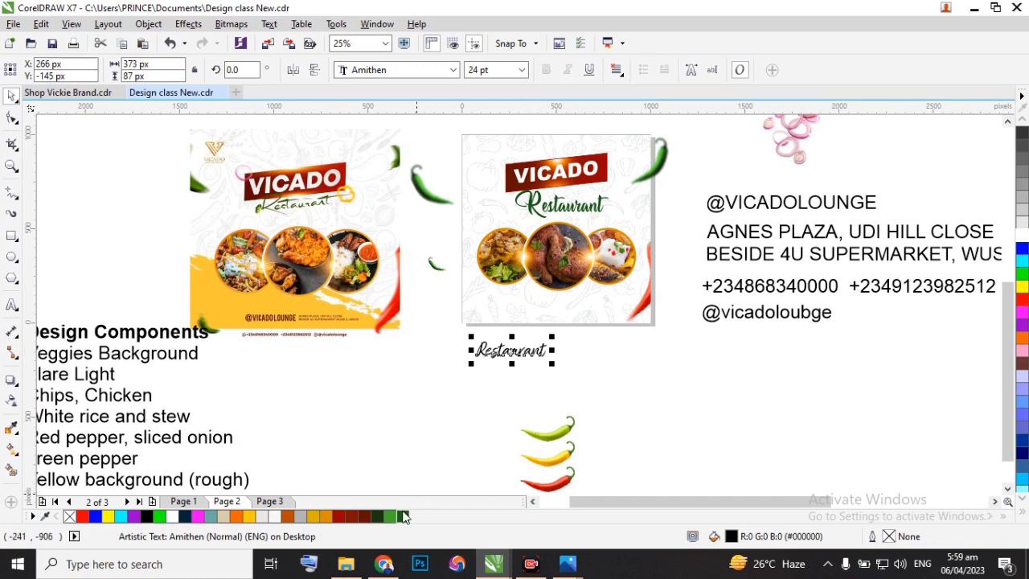
# Move the Allessa "Restaurant" text off the flyer to about X 1249, Y 700 px, and the Amithen one under the banner at X 546, Y 658 px.
pyautogui.click(560, 207)
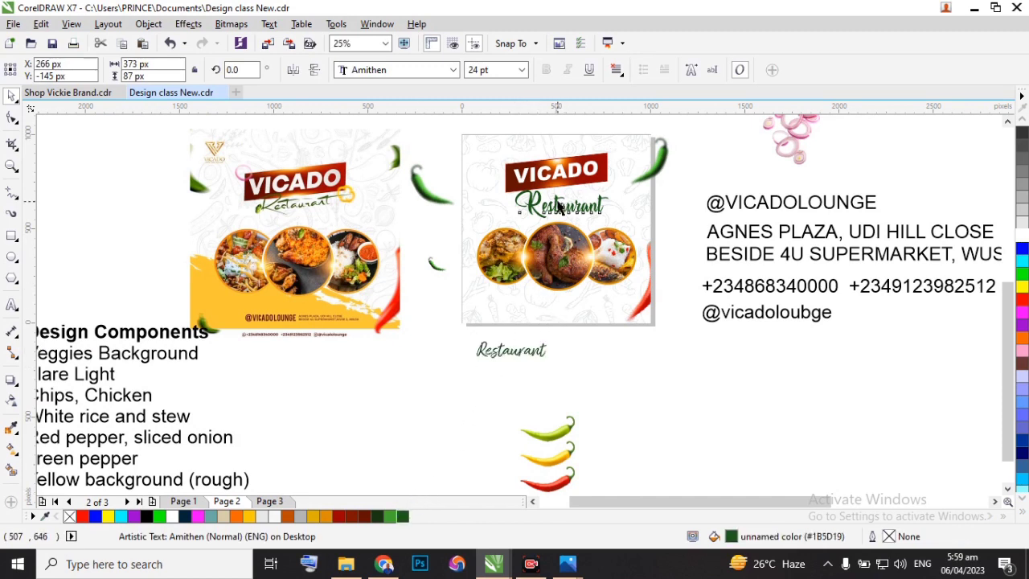
pyautogui.scroll(2, 558, 203)
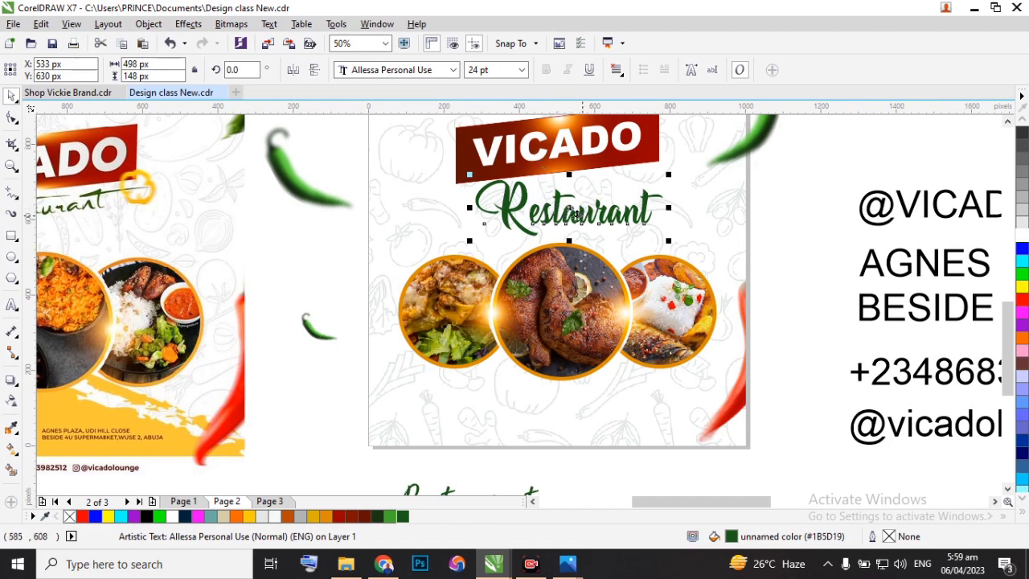
pyautogui.moveTo(581, 207); pyautogui.dragTo(839, 183)
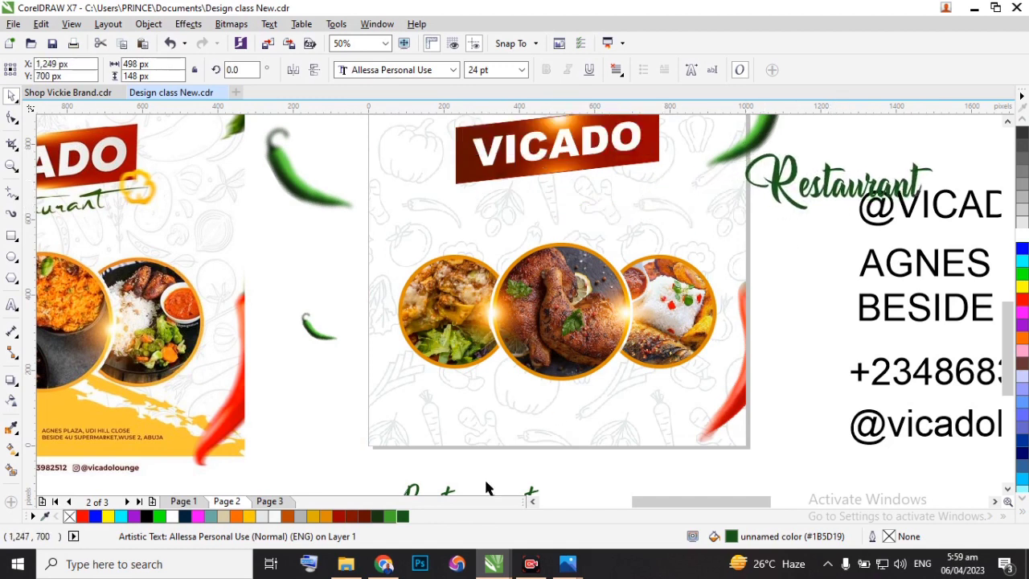
pyautogui.scroll(-1, 451, 394)
pyautogui.moveTo(454, 444); pyautogui.dragTo(506, 292)
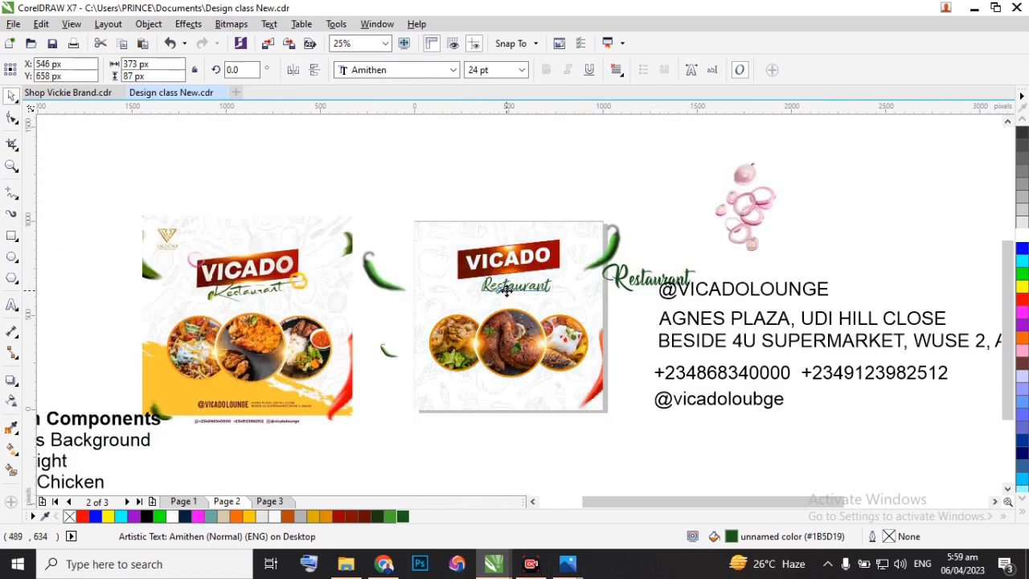
# Look up fonts starting with "Au" for the Amithen "Restaurant" text under the VICADO banner.
pyautogui.scroll(1, 220, 273)
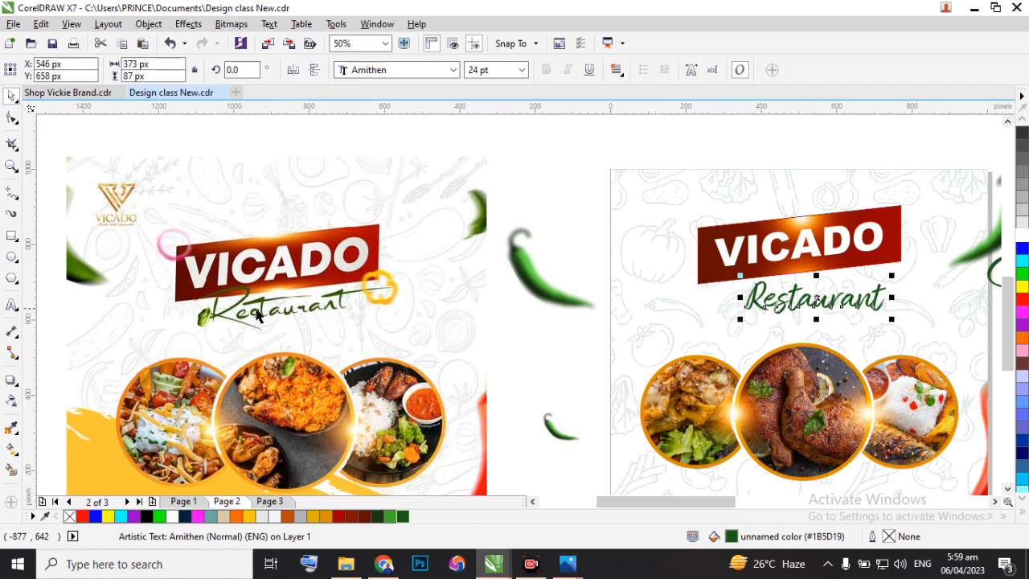
pyautogui.scroll(-1, 807, 304)
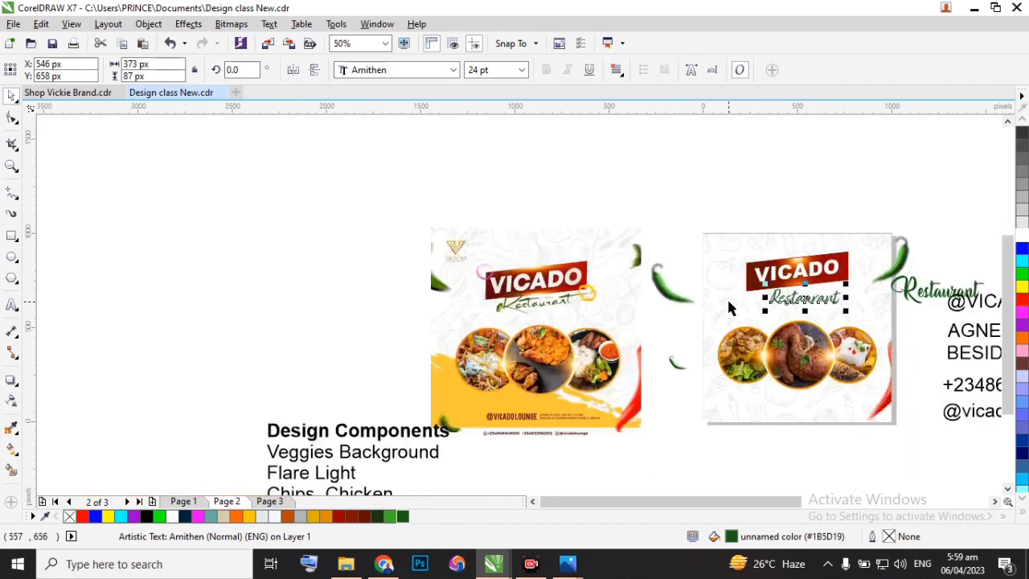
pyautogui.scroll(2, 701, 249)
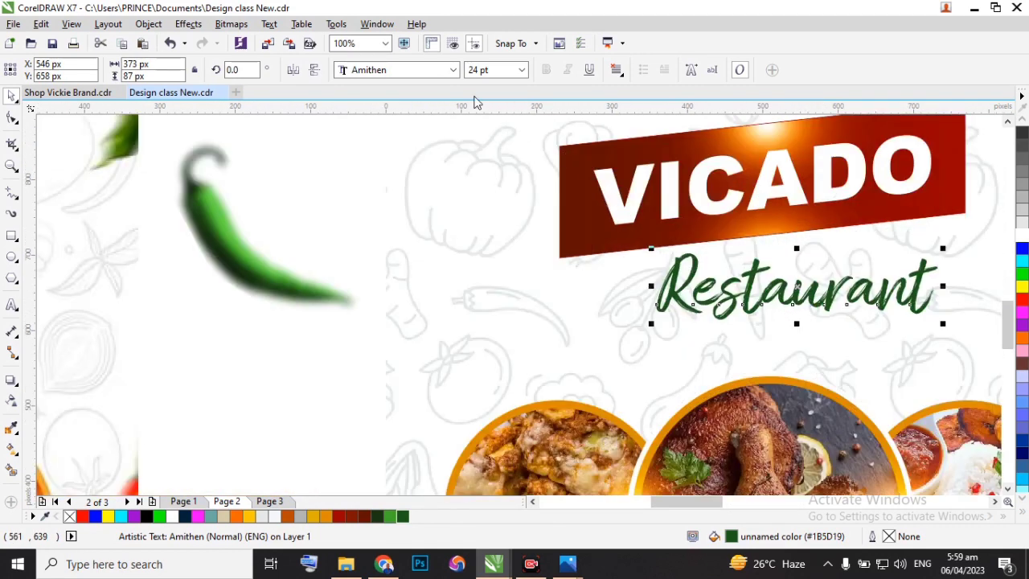
pyautogui.click(452, 70)
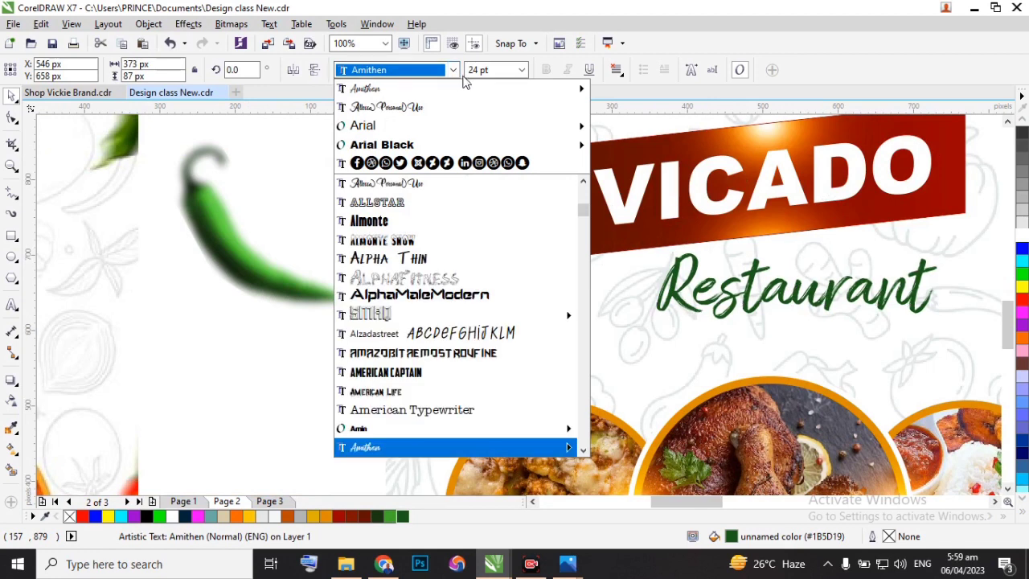
pyautogui.write('Audrey')
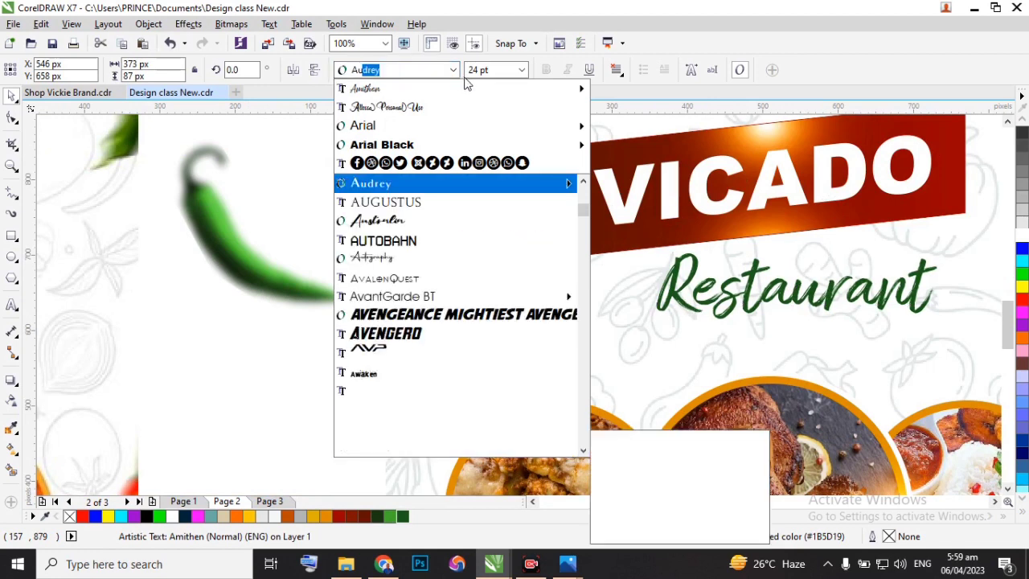
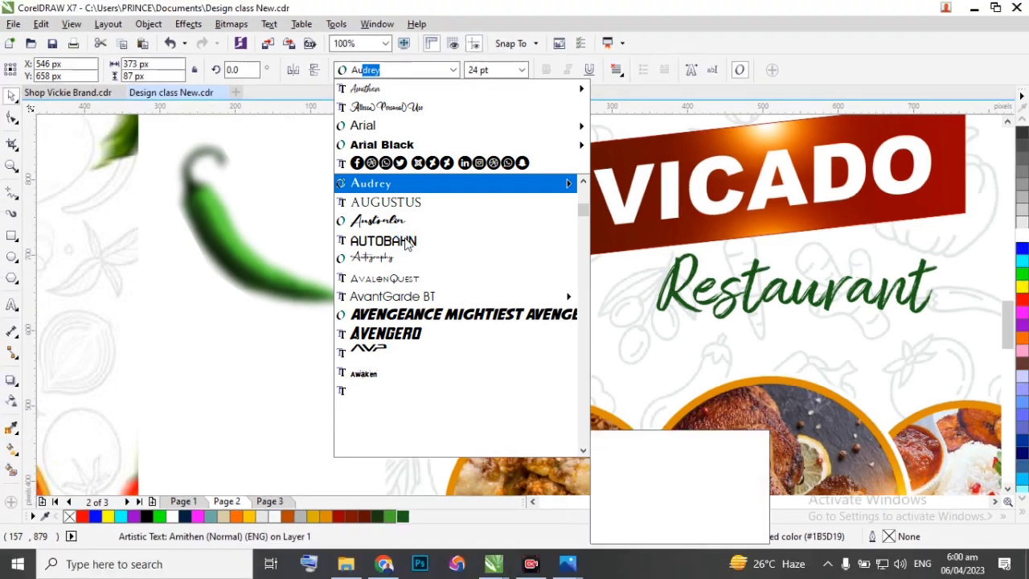
# Preview the Autography and Australia fonts on the "Restaurant" text under the banner, leaving it in Amithen.
pyautogui.scroll(-1, 403, 238)
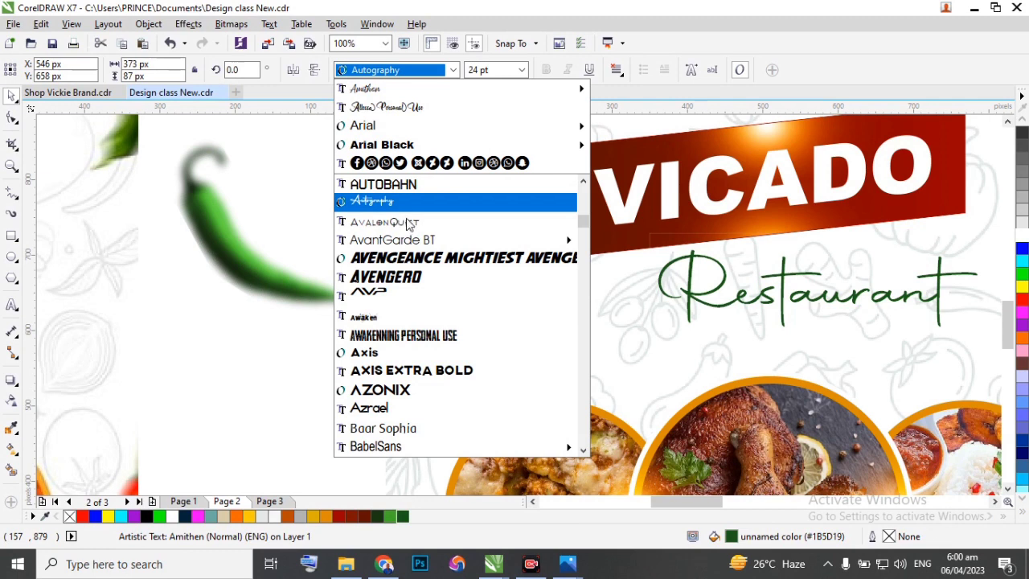
pyautogui.scroll(1, 591, 195)
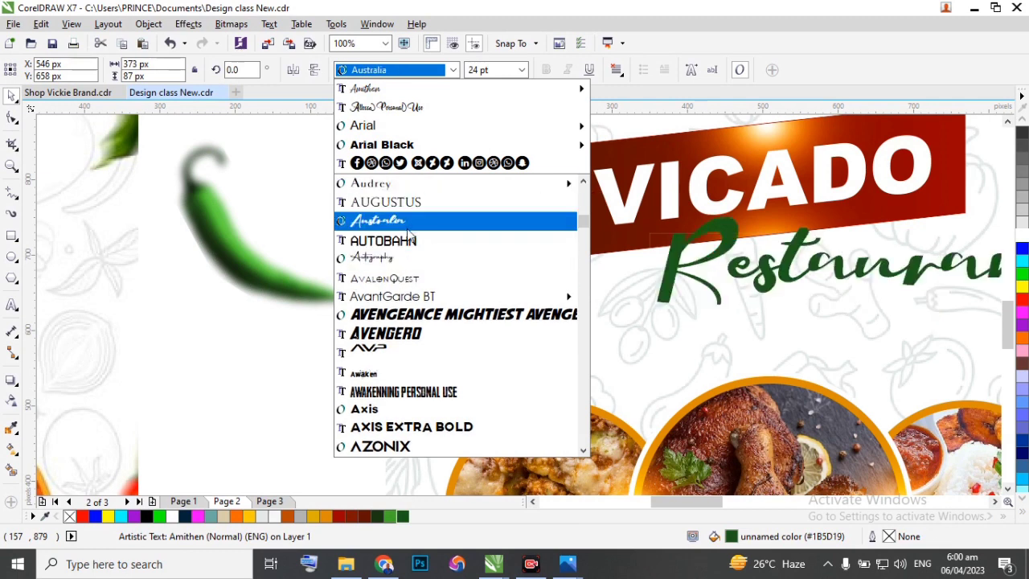
pyautogui.click(649, 269)
# Centre the displaced white veggie background on the page at X 500, Y 500 px.
pyautogui.moveTo(529, 282); pyautogui.dragTo(513, 282)
pyautogui.scroll(-3, 489, 281)
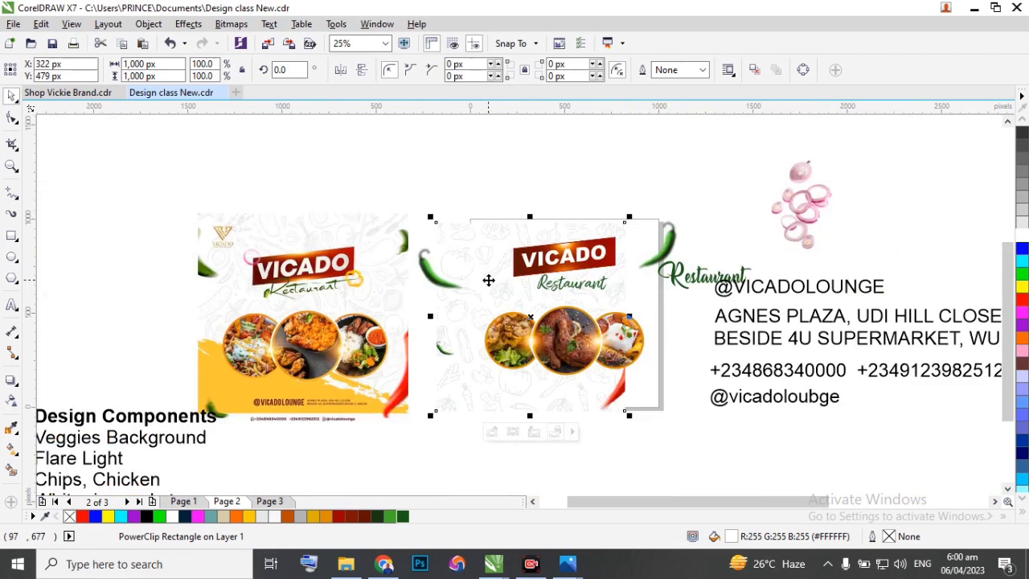
pyautogui.press('p')
pyautogui.scroll(-1, 490, 274)
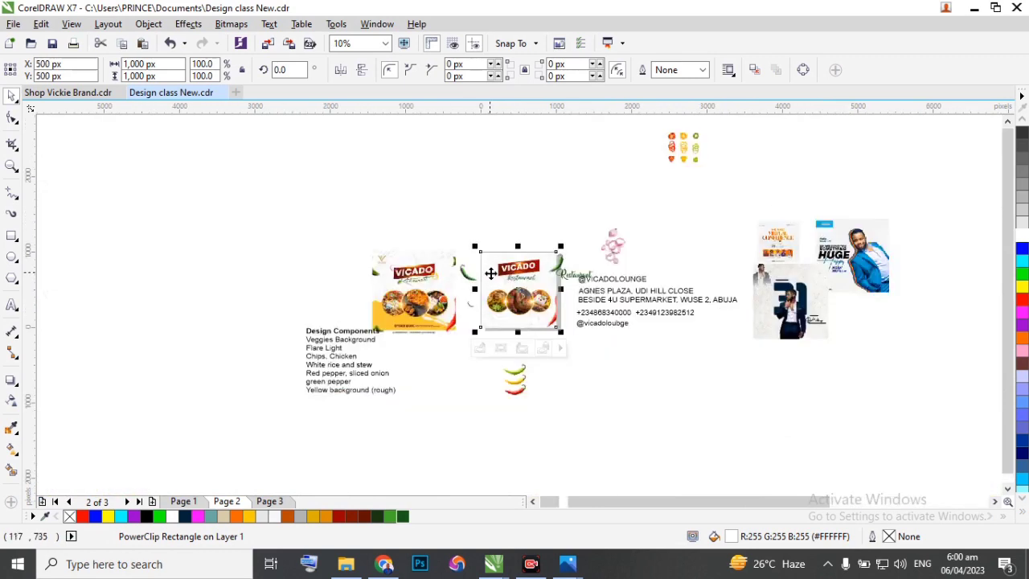
pyautogui.scroll(1, 492, 274)
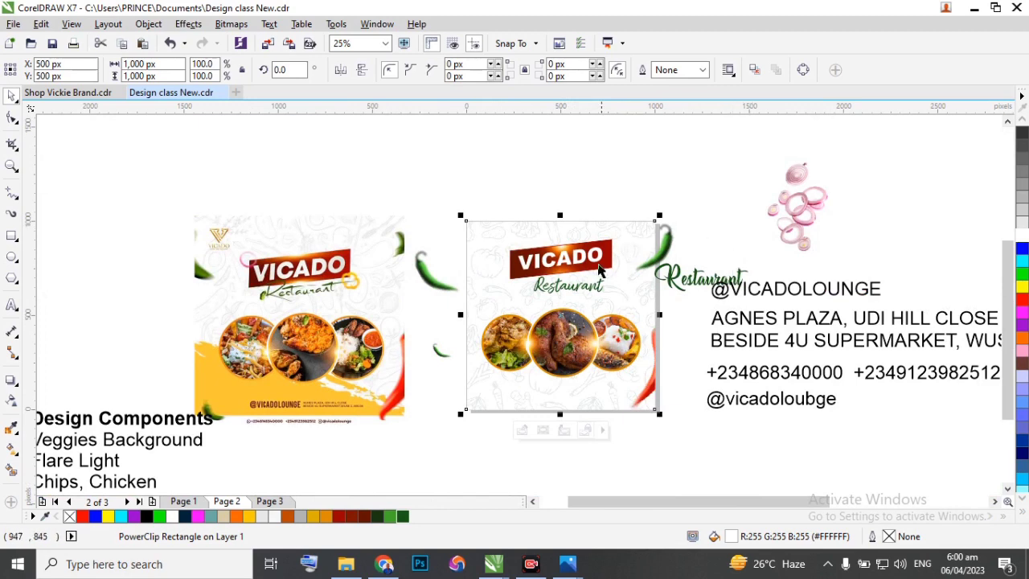
# Rotate the flyer's "Restaurant" text to about 7.5° so that it follows the banner's slant.
pyautogui.scroll(1, 574, 285)
pyautogui.click(574, 296)
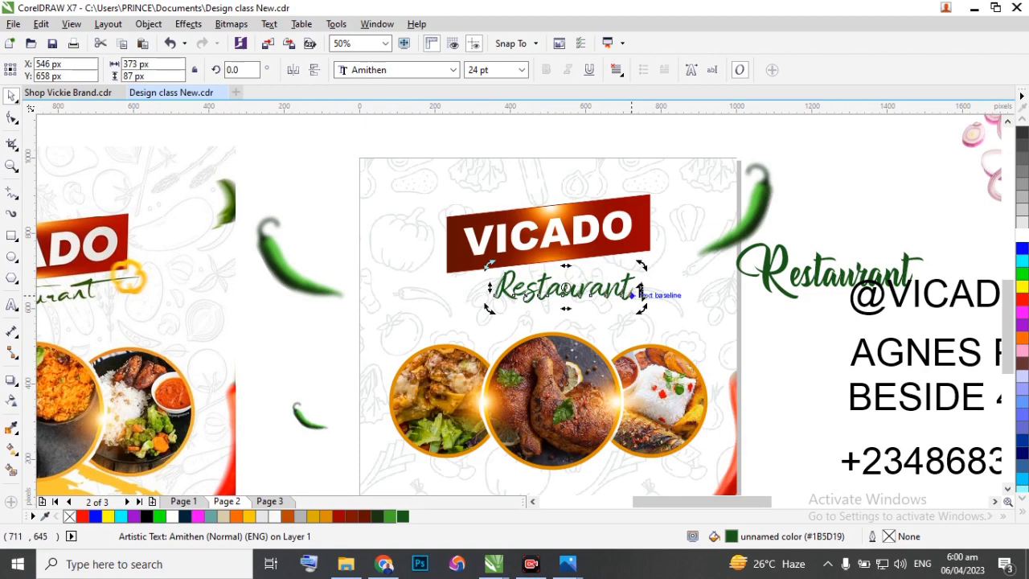
pyautogui.scroll(1, 644, 289)
pyautogui.moveTo(636, 284); pyautogui.dragTo(632, 245)
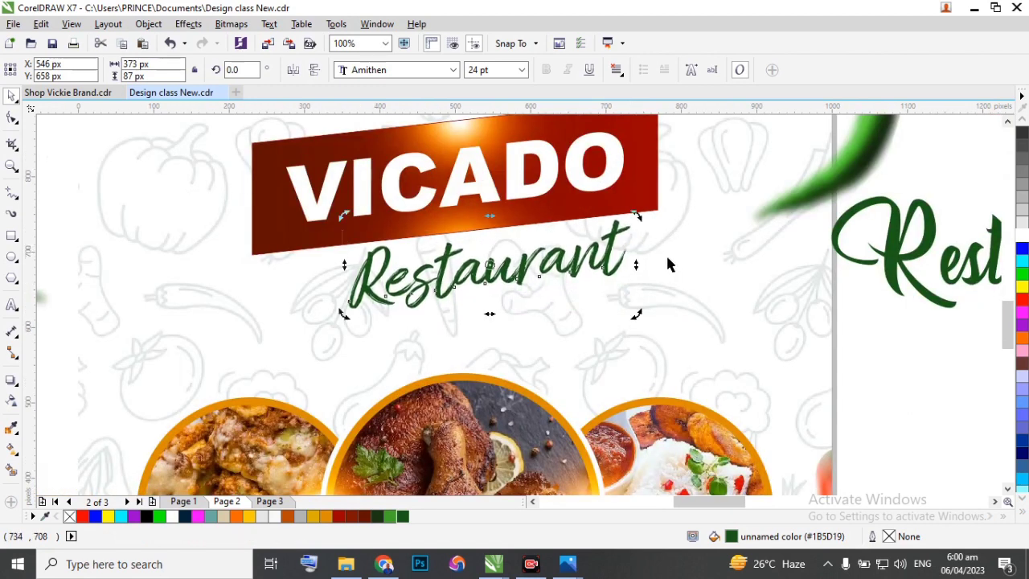
# Move the slanted "Restaurant" text close under the VICADO banner, to about X 524, Y 682 px.
pyautogui.scroll(-1, 673, 262)
pyautogui.click(673, 262)
pyautogui.click(588, 266)
pyautogui.scroll(-1, 588, 266)
pyautogui.scroll(1, 588, 266)
pyautogui.moveTo(588, 266)
pyautogui.mouseDown()
pyautogui.moveTo(591, 275)
pyautogui.moveTo(576, 265)
pyautogui.moveTo(600, 261)
pyautogui.mouseUp()
pyautogui.scroll(-1, 602, 259)
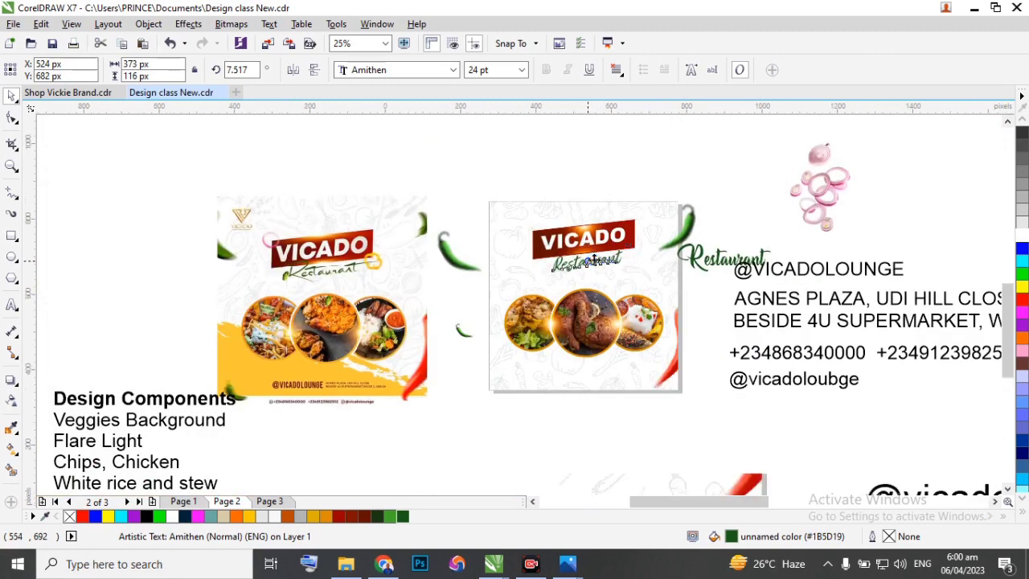
# Ungroup the flyer's VICADO banner and set its white lettering to 28 pt.
pyautogui.scroll(1, 598, 260)
pyautogui.click(586, 220)
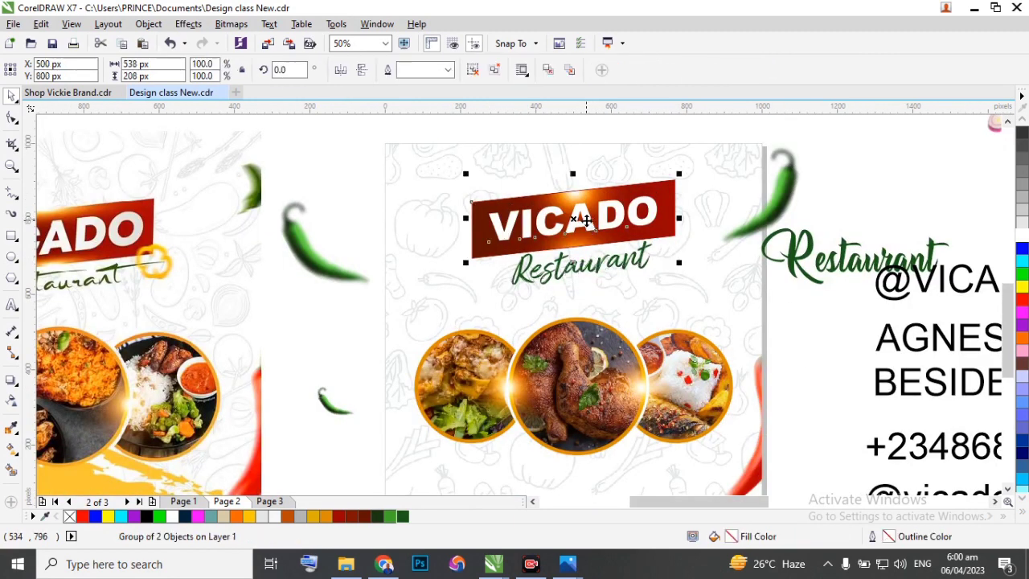
pyautogui.click(475, 71)
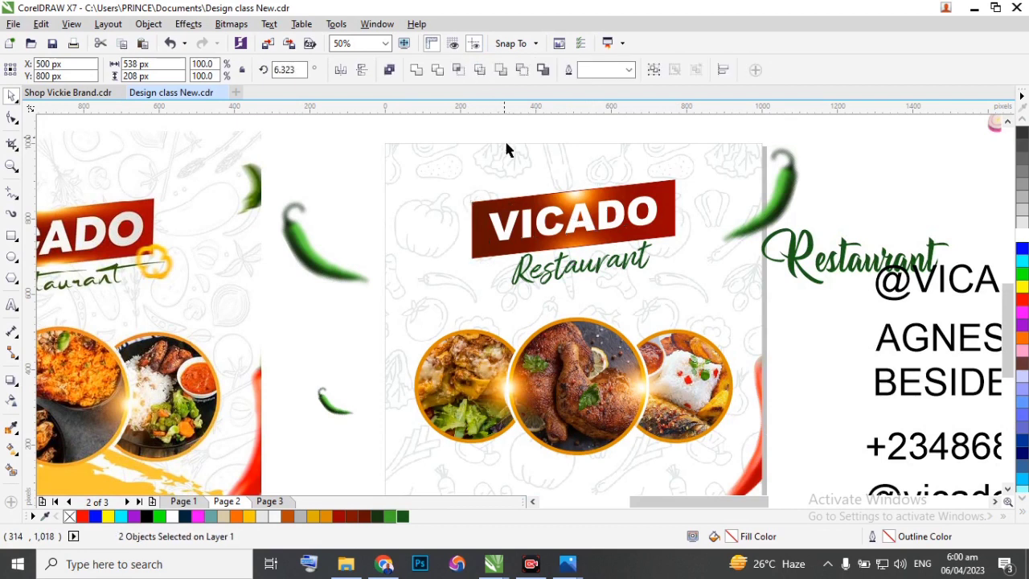
pyautogui.click(504, 138)
pyautogui.click(514, 228)
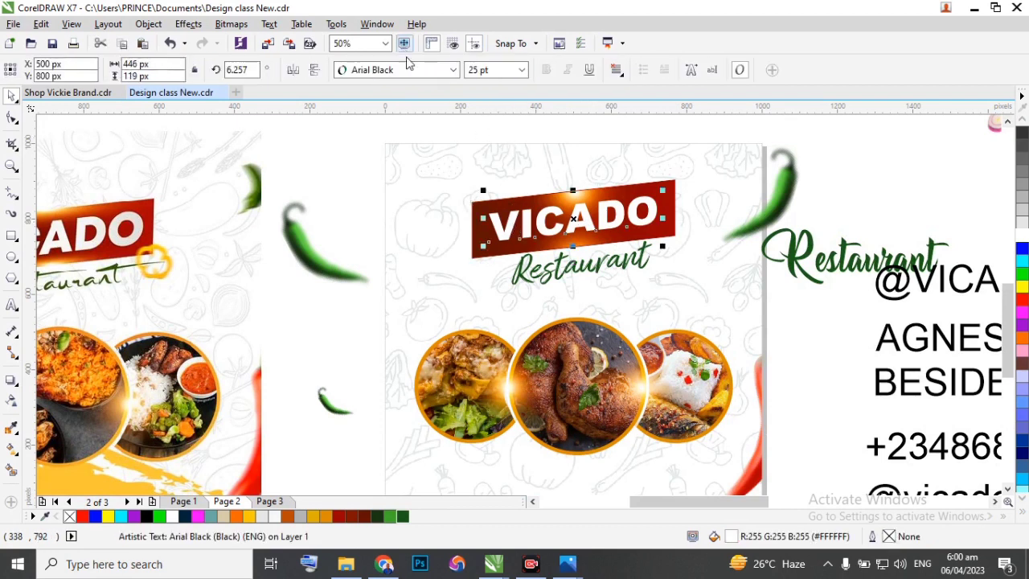
pyautogui.doubleClick(476, 70)
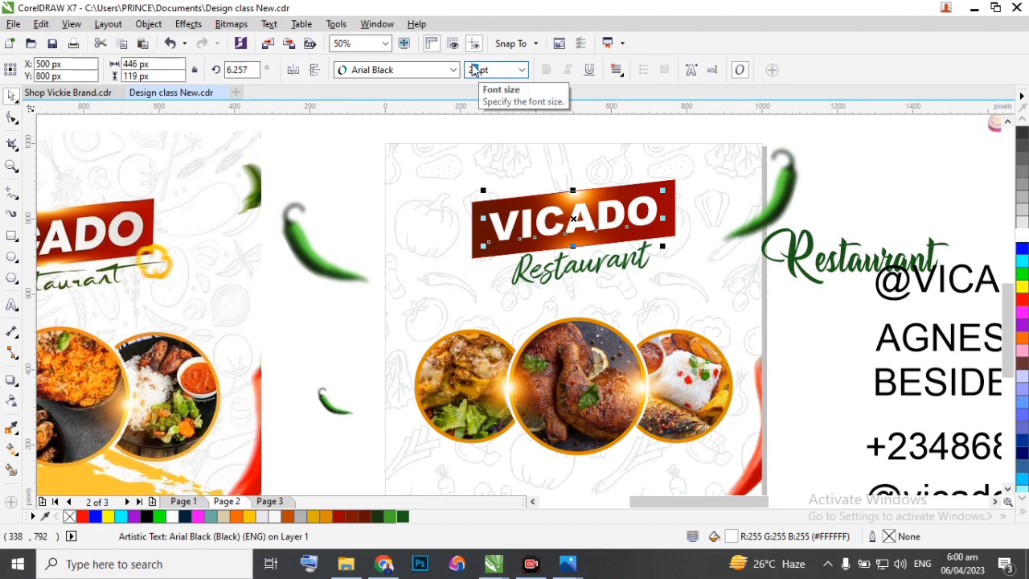
pyautogui.press('Return')
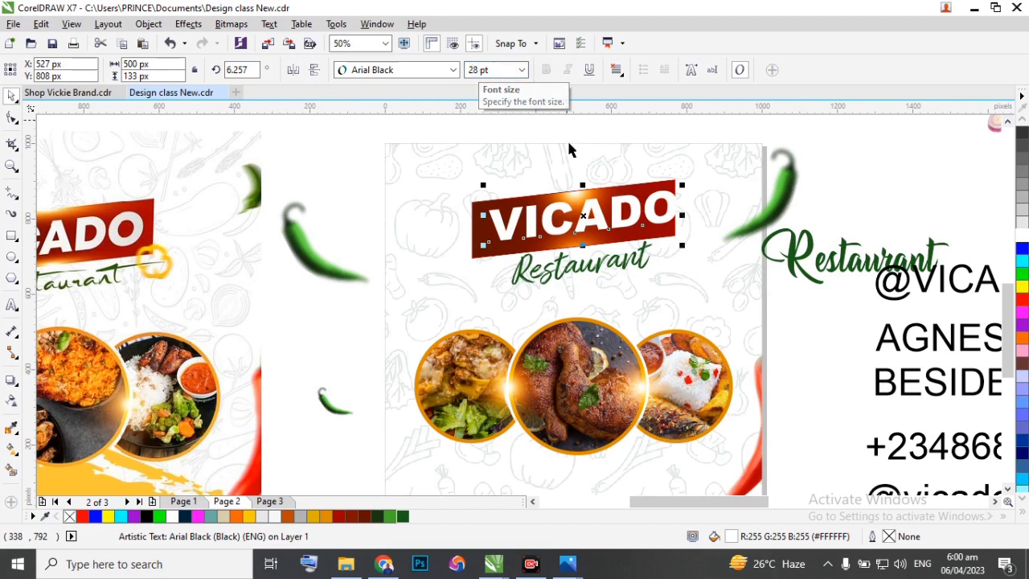
# Move the VICADO lettering back inside the red banner, centre it on the shape, and group the two.
pyautogui.scroll(1, 584, 216)
pyautogui.moveTo(566, 214); pyautogui.dragTo(535, 214)
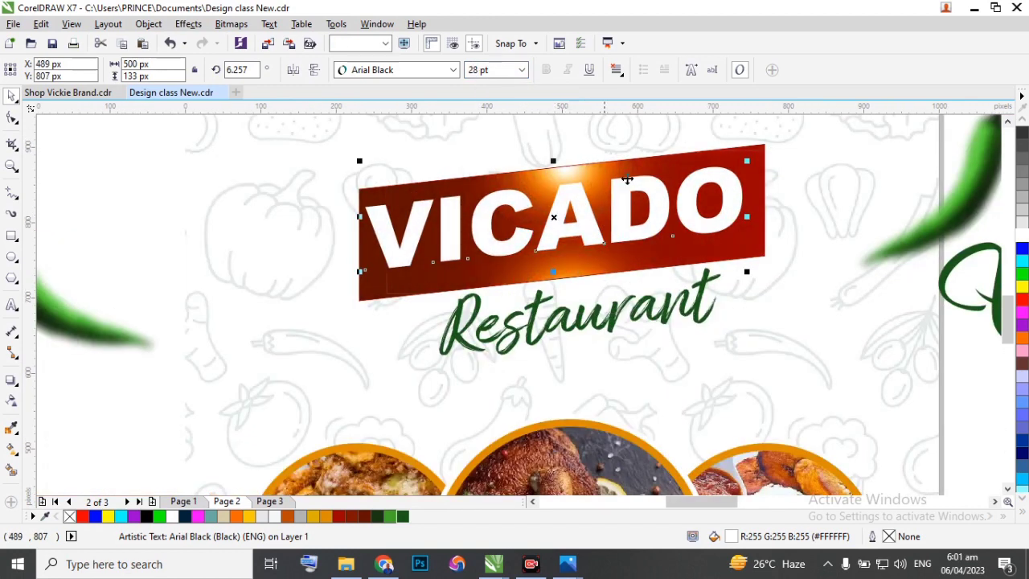
pyautogui.keyDown('shift'); pyautogui.click(759, 164); pyautogui.keyUp('shift')
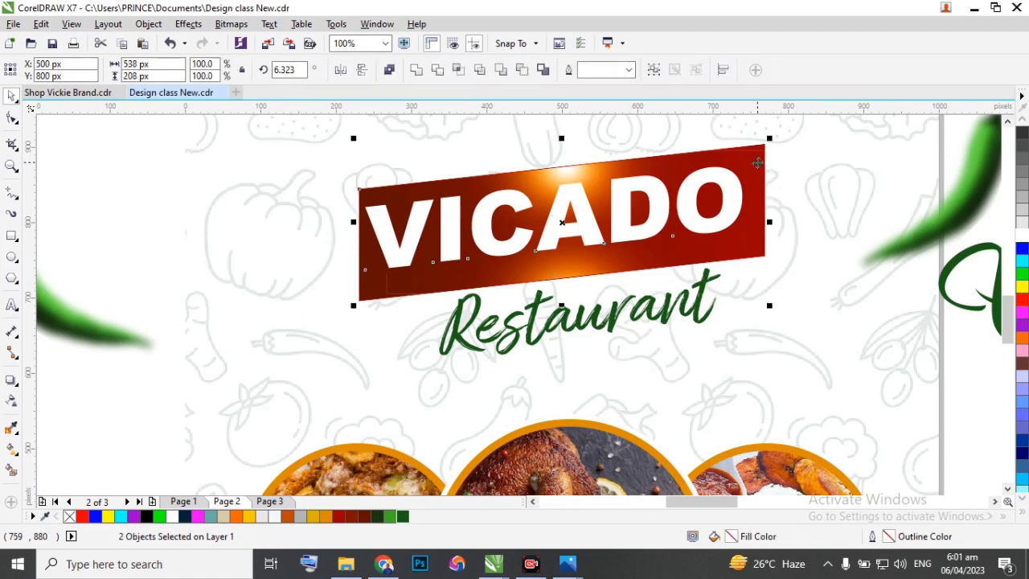
pyautogui.press('c')
pyautogui.scroll(-2, 680, 201)
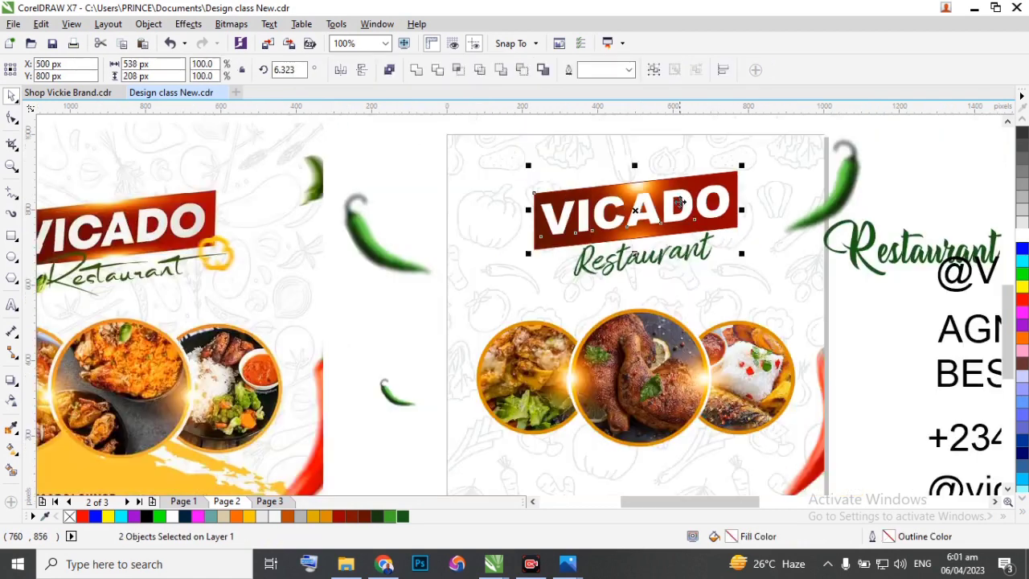
pyautogui.hotkey('ctrl', 'g')
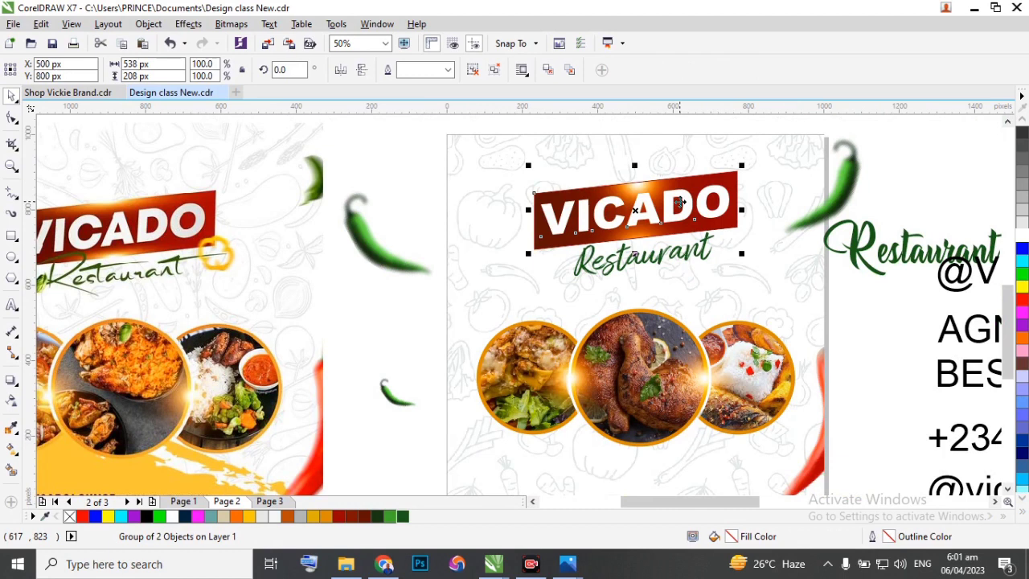
pyautogui.scroll(-2, 659, 242)
pyautogui.keyDown('ctrl'); pyautogui.click(636, 251); pyautogui.keyUp('ctrl')
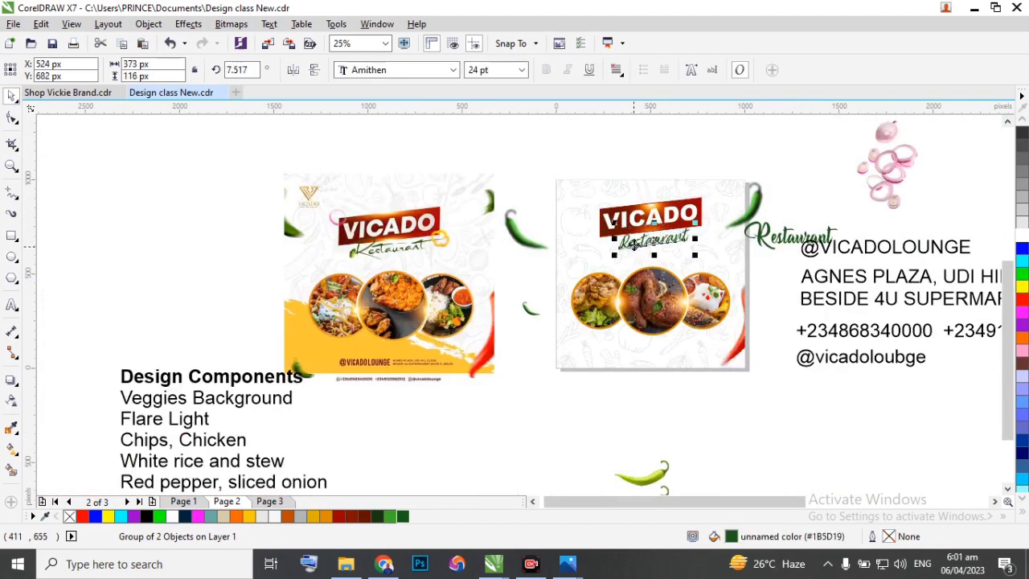
pyautogui.scroll(1, 636, 251)
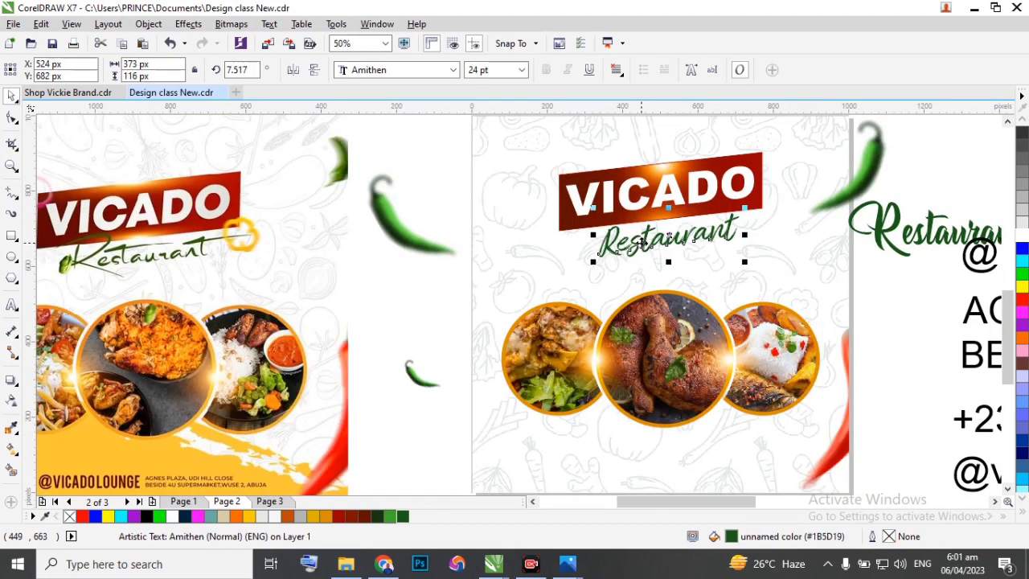
pyautogui.scroll(-1, 645, 243)
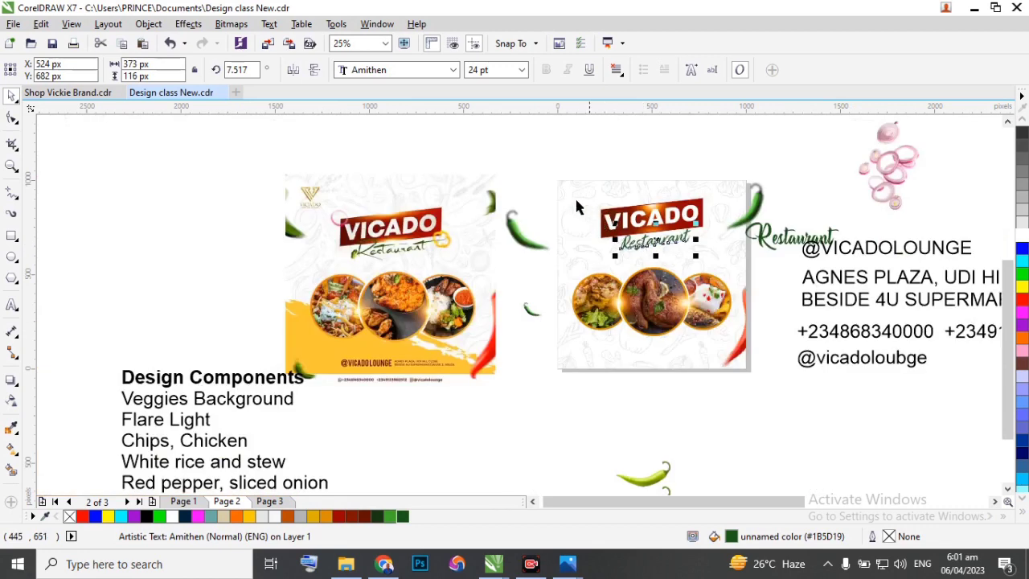
pyautogui.moveTo(538, 185); pyautogui.dragTo(718, 261)
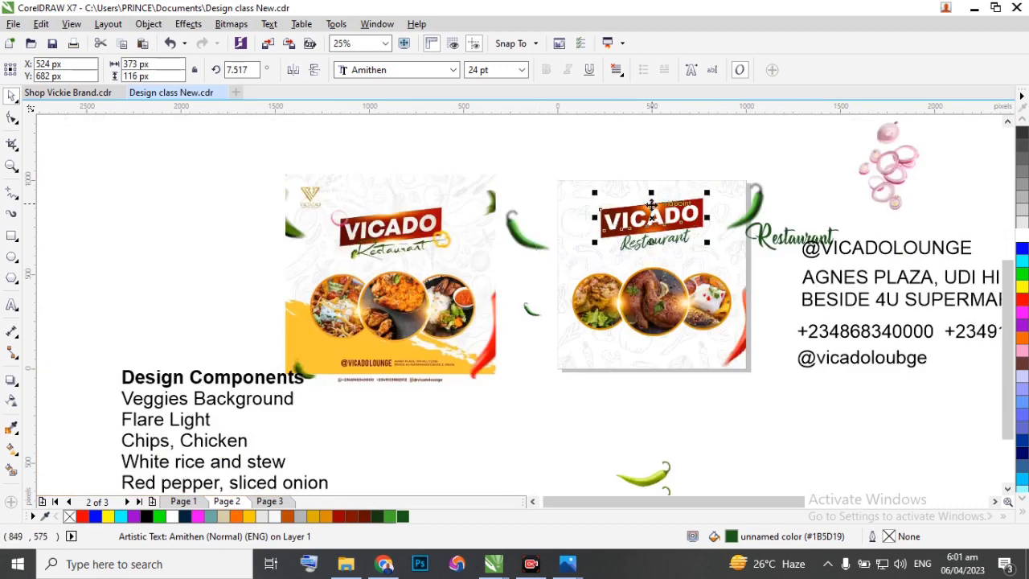
# Move the group of food circles up to X 500, Y 383 px.
pyautogui.click(653, 307)
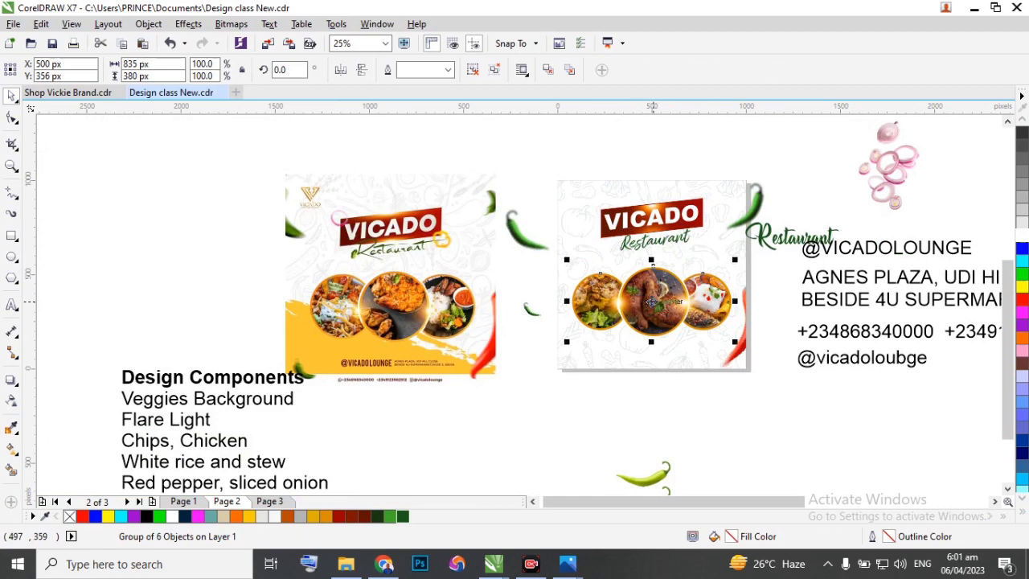
pyautogui.scroll(1, 651, 302)
pyautogui.moveTo(651, 302)
pyautogui.mouseDown()
pyautogui.moveTo(656, 284)
pyautogui.moveTo(650, 291)
pyautogui.mouseUp()
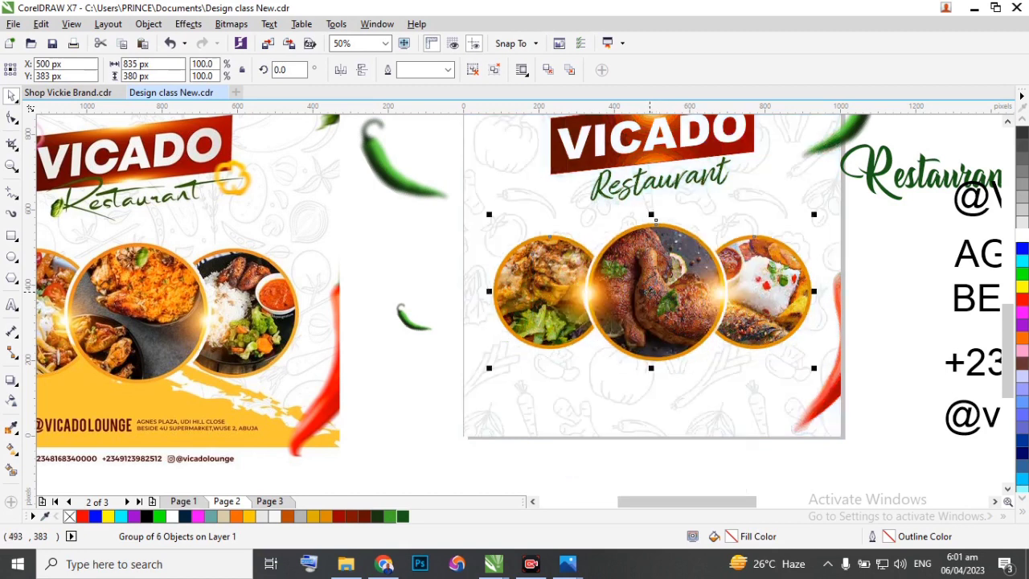
pyautogui.scroll(-2, 650, 291)
pyautogui.scroll(1, 647, 277)
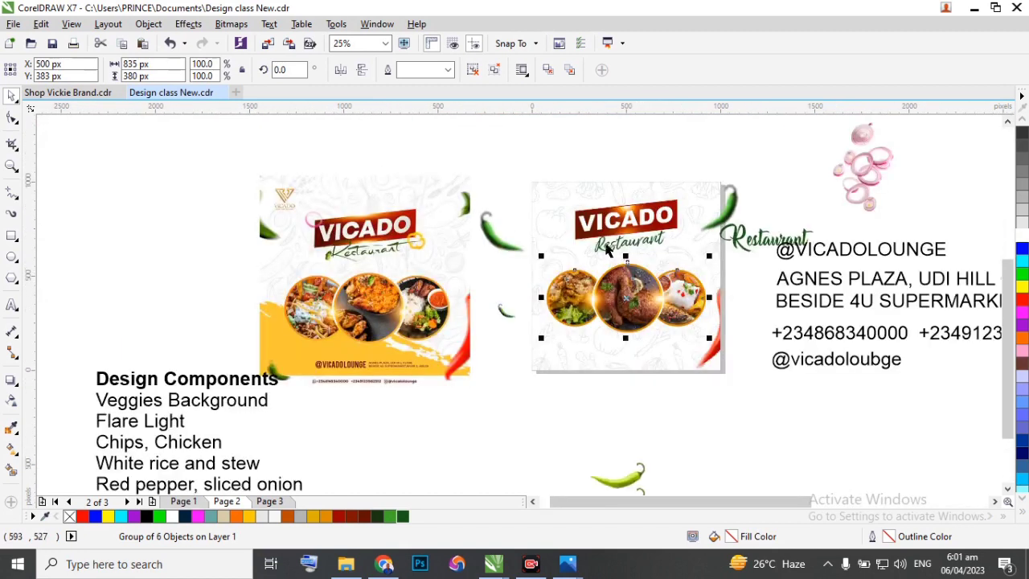
pyautogui.click(675, 404)
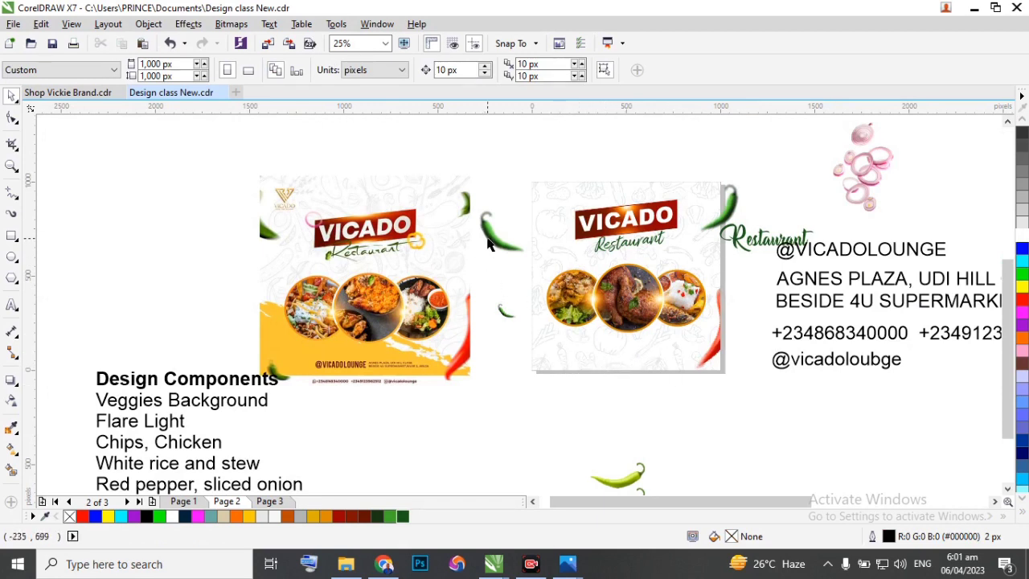
# Move the larger left green chilli to about X -88, Y 743 px and PowerClip it inside the flyer background.
pyautogui.moveTo(488, 243); pyautogui.dragTo(502, 233)
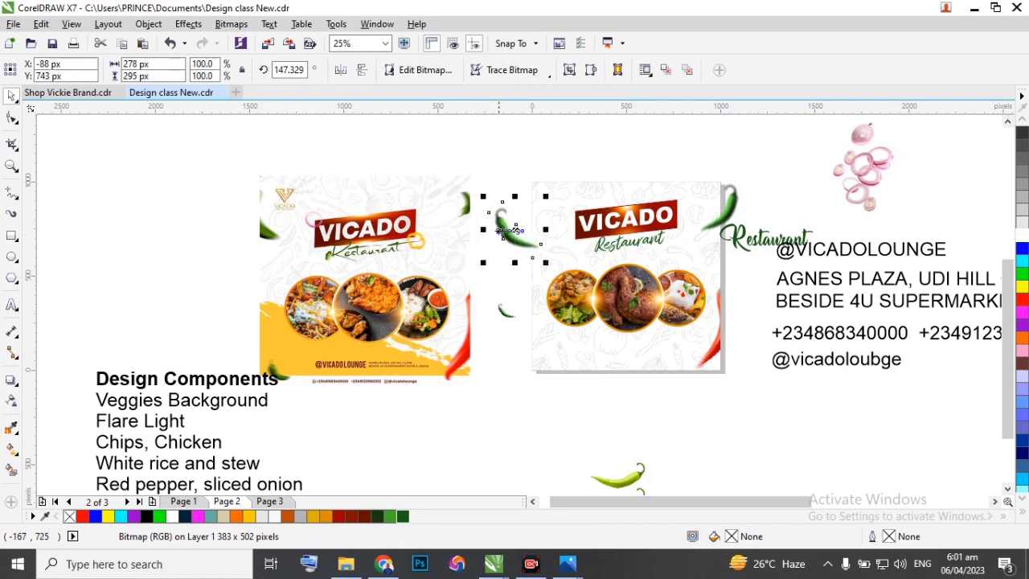
pyautogui.click(149, 23)
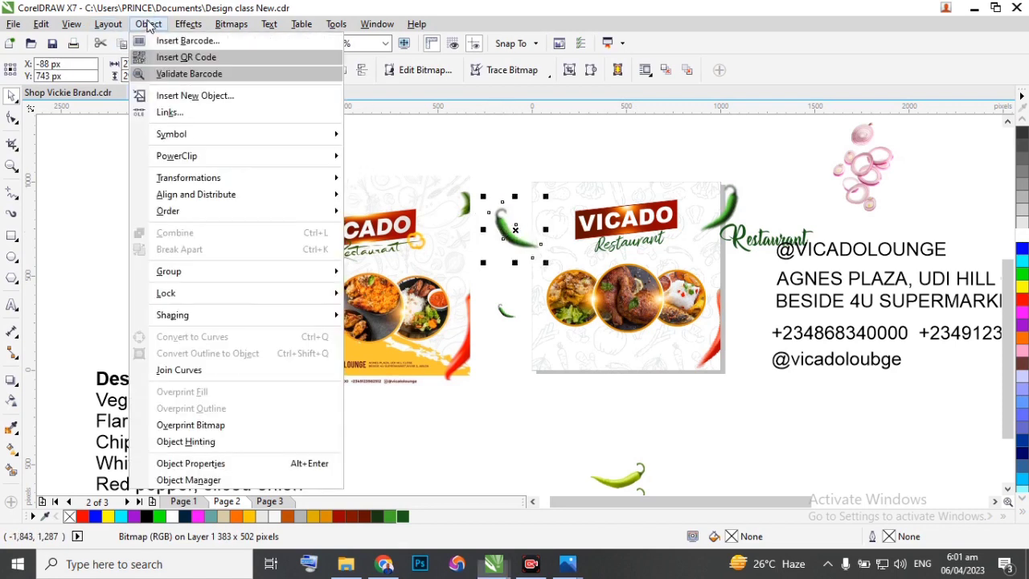
pyautogui.moveTo(278, 158)
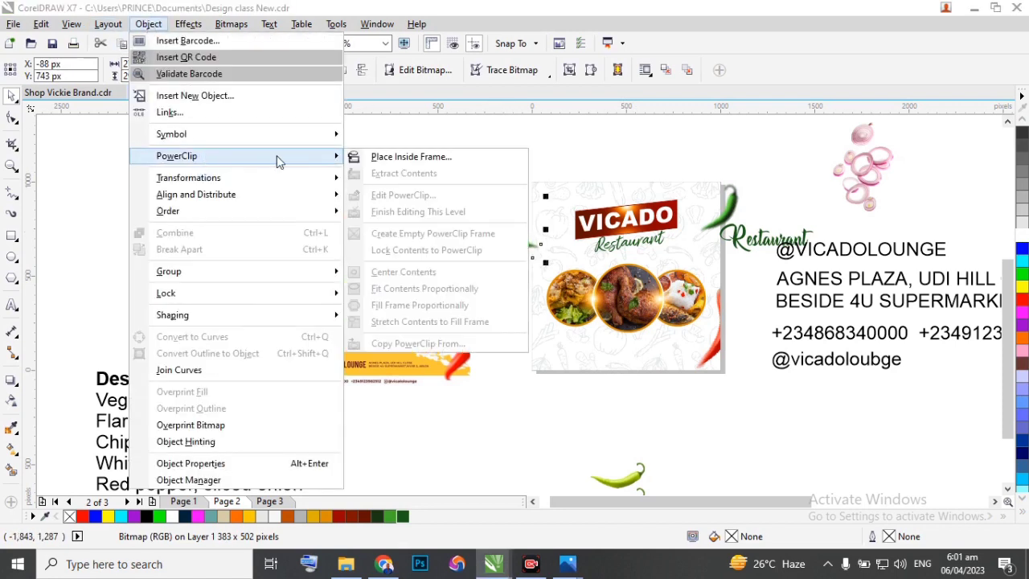
pyautogui.click(392, 157)
pyautogui.click(540, 204)
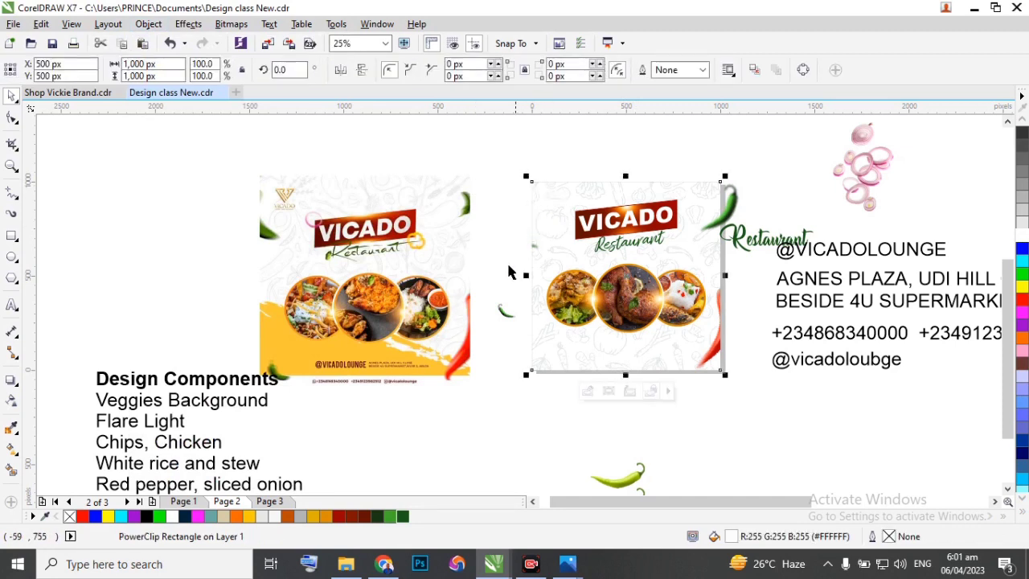
# PowerClip the small green chilli beside the flyer's lower left inside the background rectangle.
pyautogui.click(500, 314)
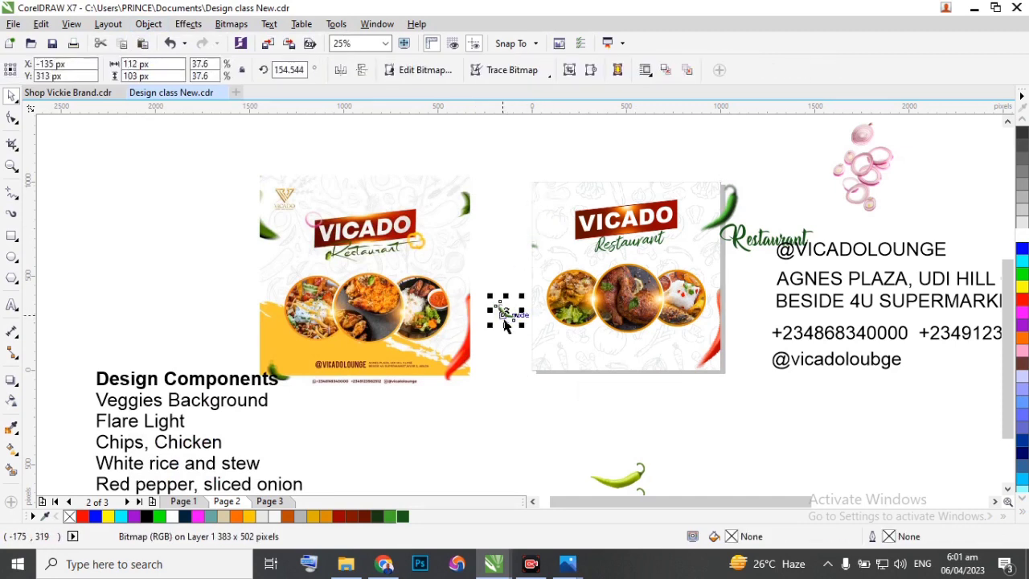
pyautogui.click(149, 24)
pyautogui.moveTo(225, 156)
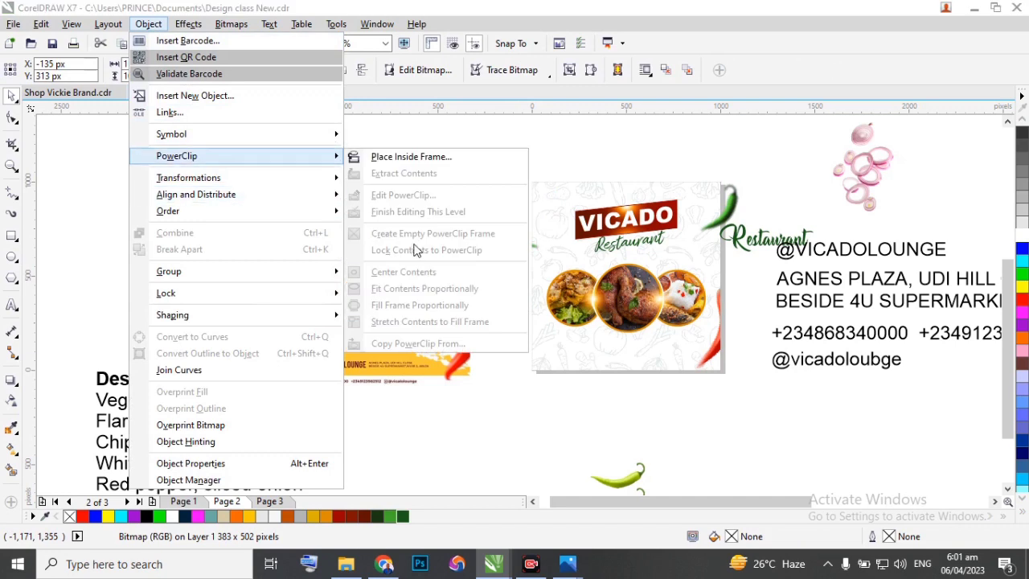
pyautogui.click(416, 156)
pyautogui.click(541, 352)
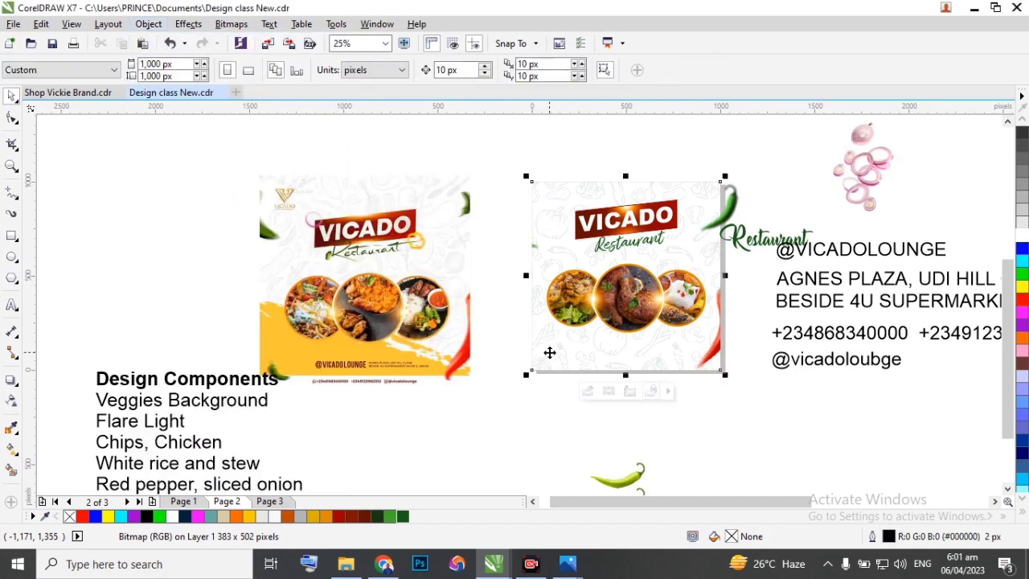
# PowerClip the upper-right green chilli inside the flyer's background rectangle.
pyautogui.click(740, 201)
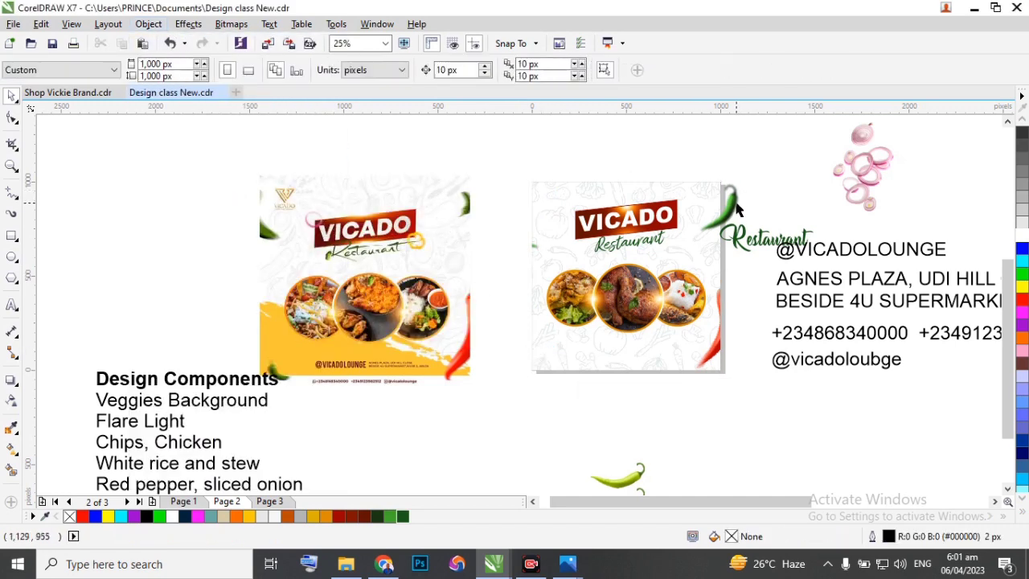
pyautogui.click(148, 24)
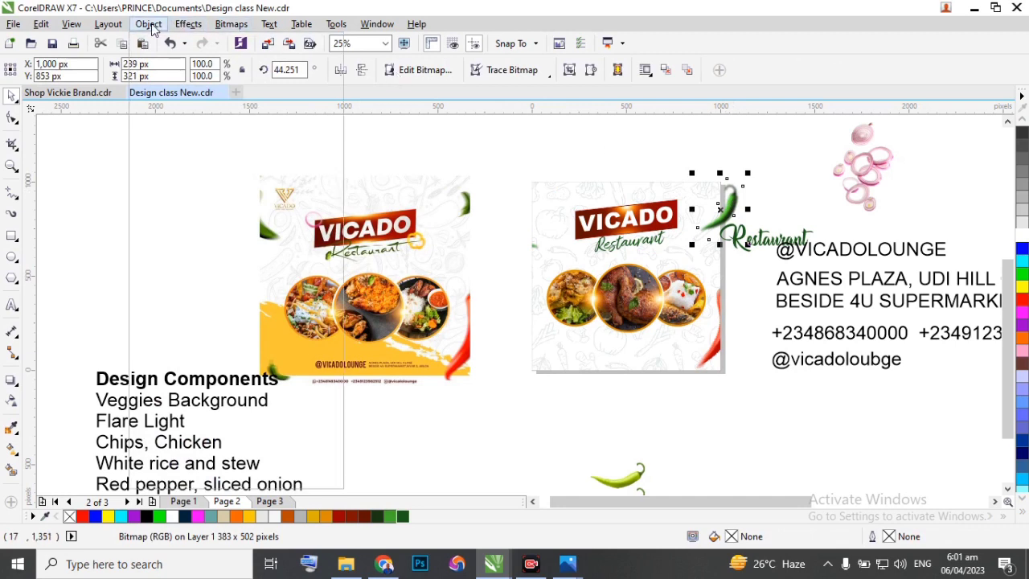
pyautogui.moveTo(202, 155)
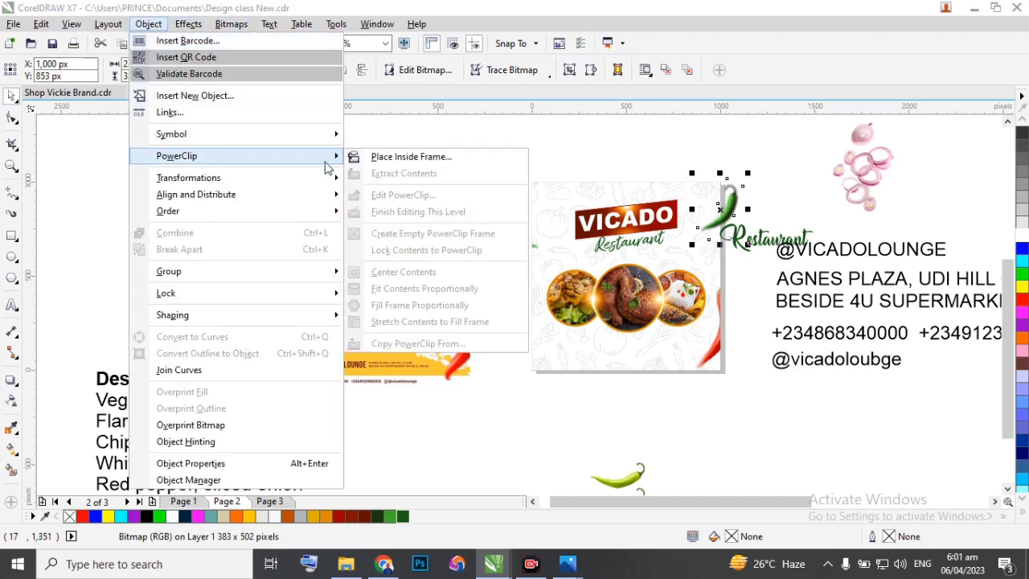
pyautogui.click(406, 154)
pyautogui.click(703, 208)
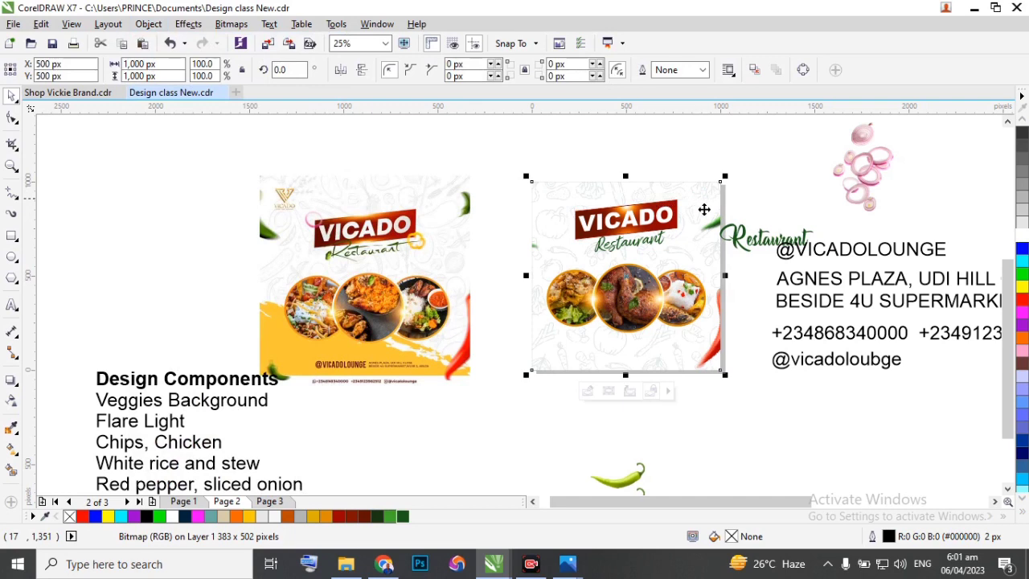
# Edit the background's PowerClip contents and move the small green chilli to about X 107, Y 135 px, near the flyer's lower left.
pyautogui.scroll(1, 586, 380)
pyautogui.doubleClick(566, 330)
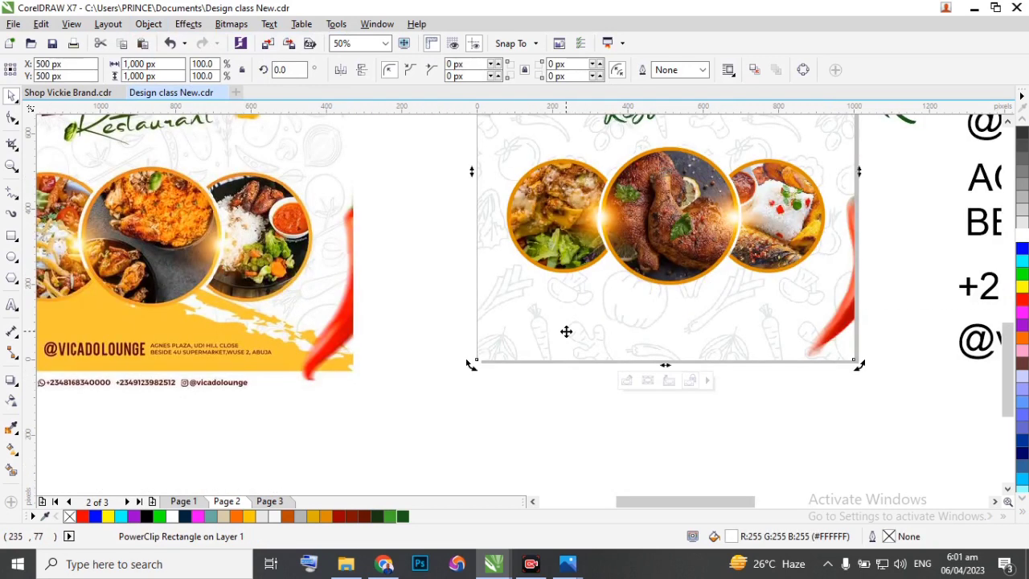
pyautogui.scroll(-1, 467, 233)
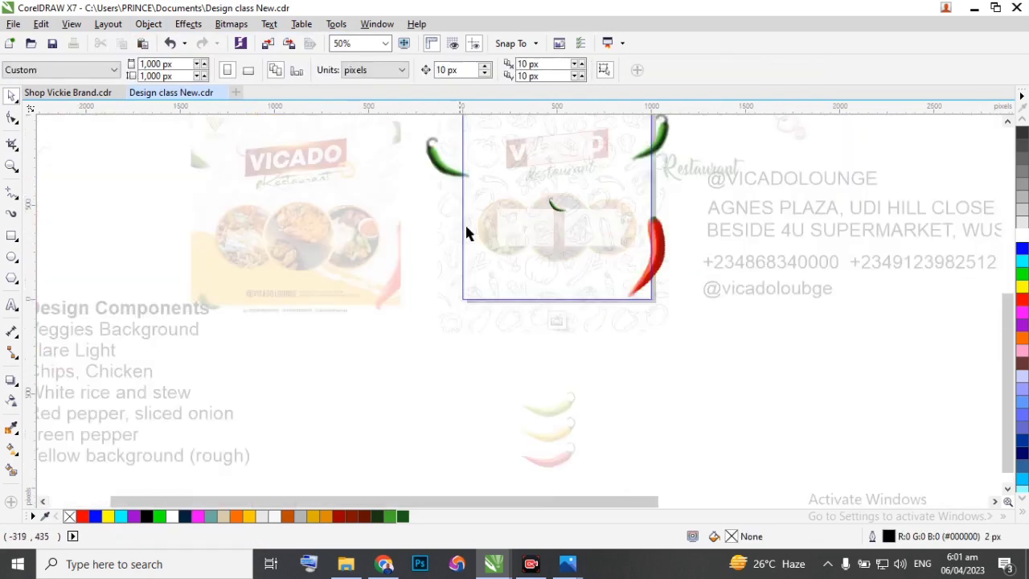
pyautogui.scroll(1, 555, 205)
pyautogui.moveTo(551, 216); pyautogui.dragTo(399, 355)
pyautogui.scroll(-3, 444, 334)
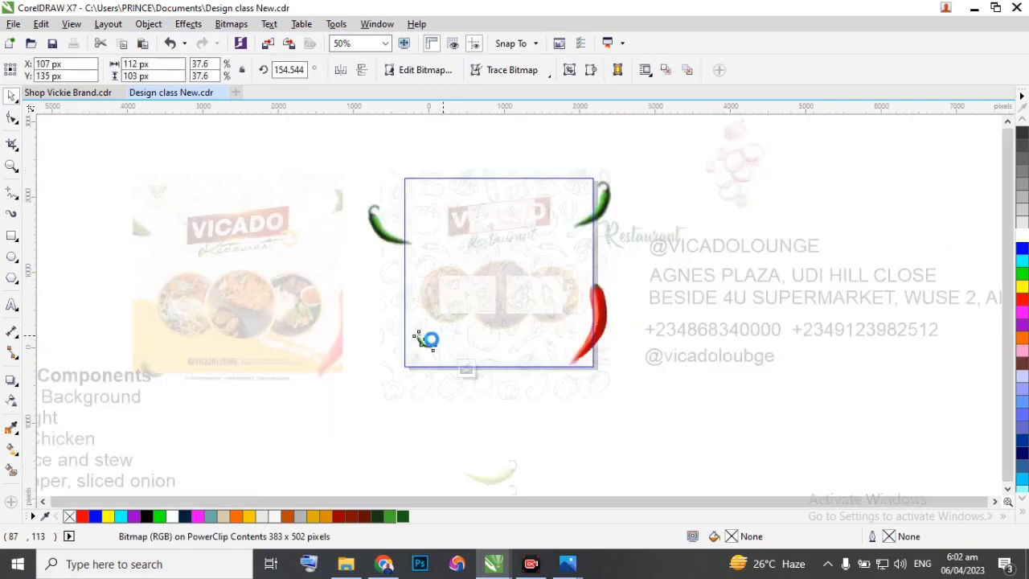
# Rotate the larger left green chilli to about 136.5°, move it to about X 6, Y 762 px, and finish editing the PowerClip.
pyautogui.scroll(2, 437, 337)
pyautogui.click(438, 294)
pyautogui.click(451, 295)
pyautogui.scroll(3, 450, 295)
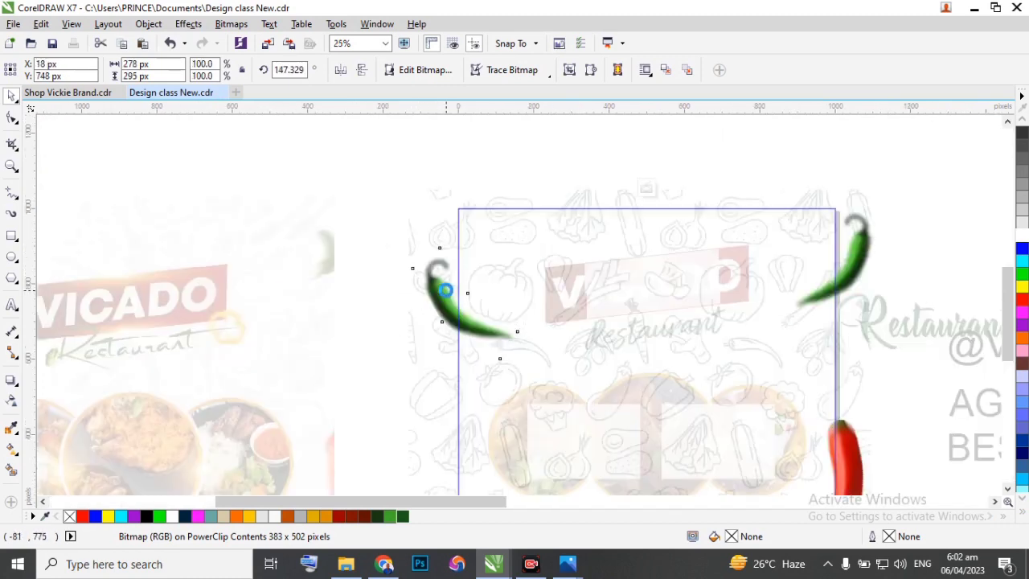
pyautogui.moveTo(594, 202); pyautogui.dragTo(606, 231)
pyautogui.click(450, 308)
pyautogui.moveTo(451, 309); pyautogui.dragTo(439, 296)
pyautogui.scroll(-1, 427, 286)
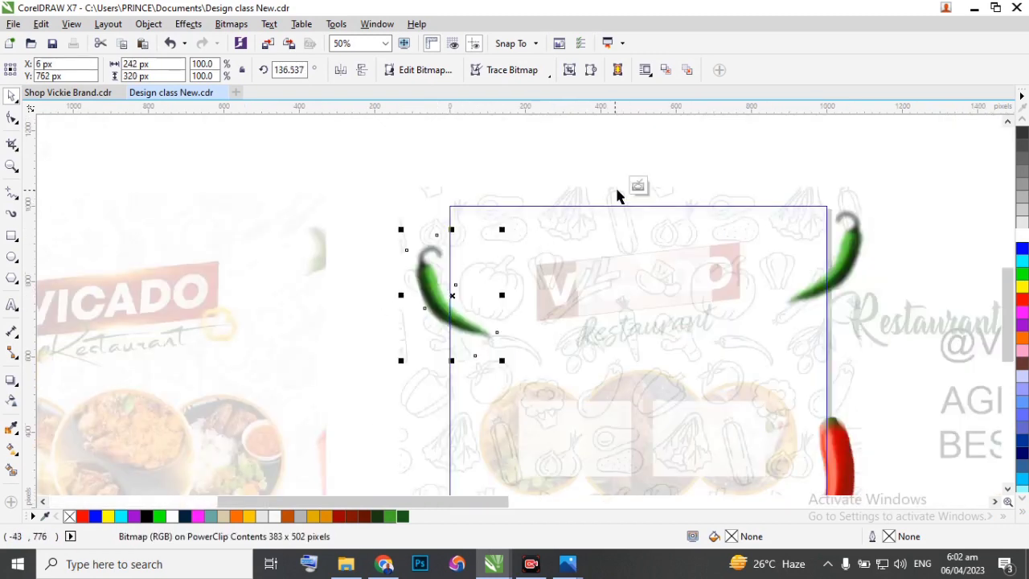
pyautogui.click(639, 186)
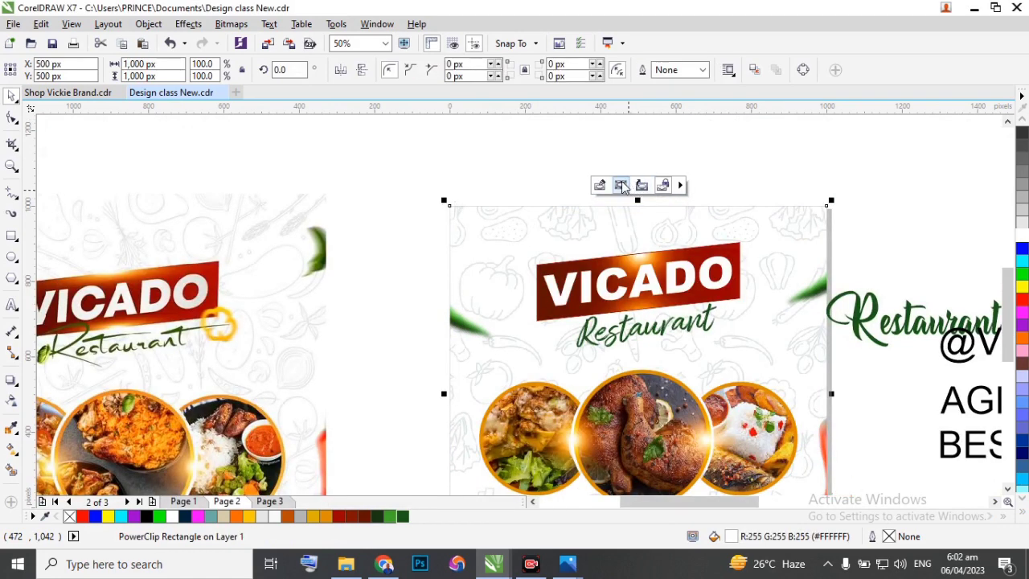
# Inside the background's PowerClip, rotate the upper-right green chilli to about 71.8° and place it at about X 989, Y 850 px.
pyautogui.scroll(-1, 639, 220)
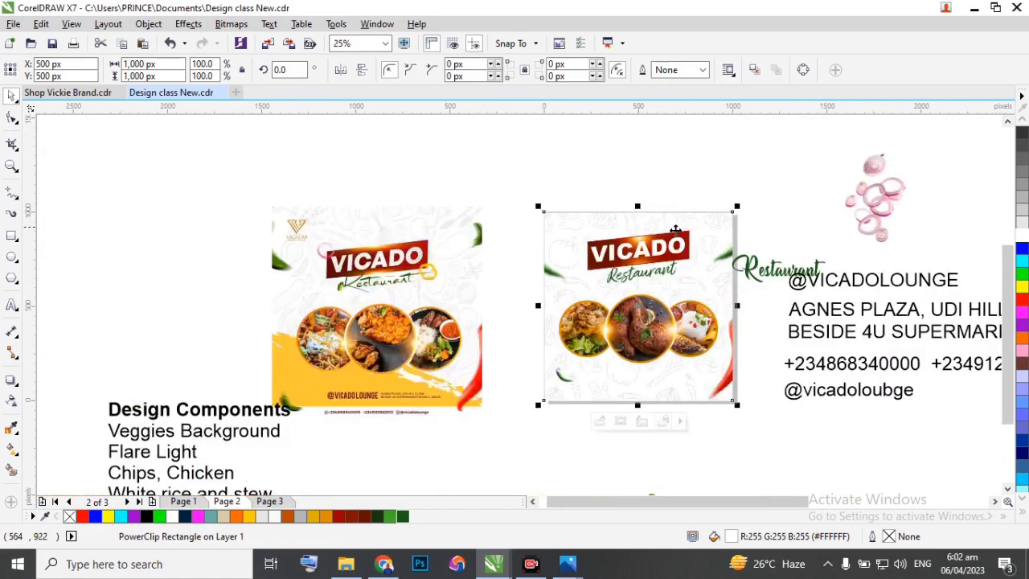
pyautogui.doubleClick(714, 248)
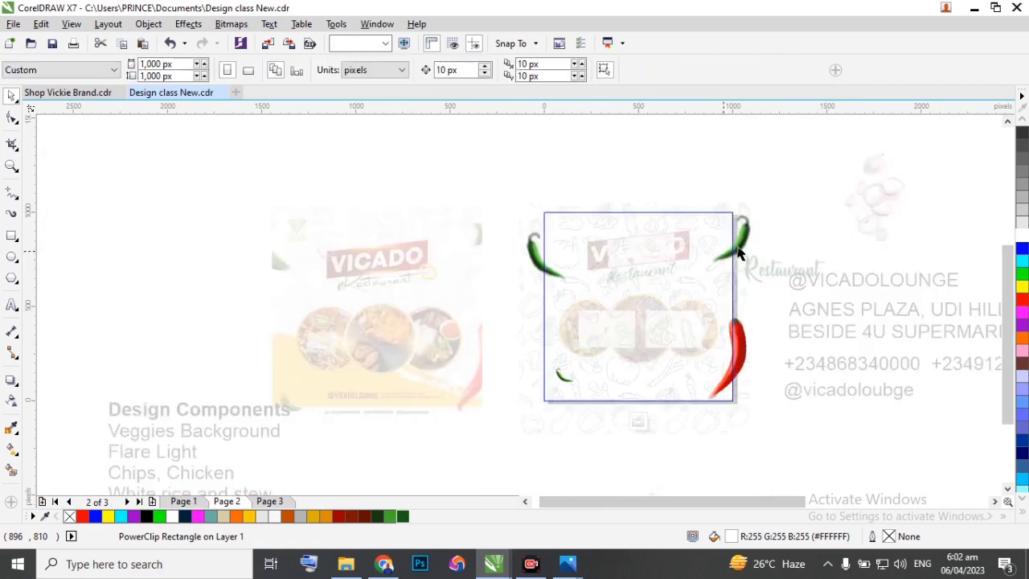
pyautogui.click(726, 251)
pyautogui.scroll(1, 744, 227)
pyautogui.click(738, 238)
pyautogui.moveTo(770, 191); pyautogui.dragTo(739, 191)
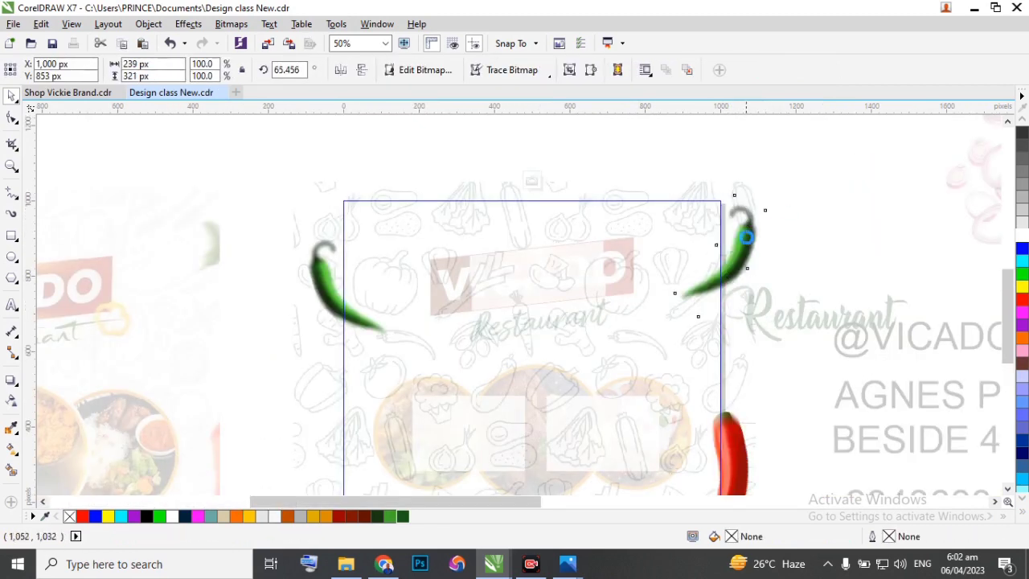
pyautogui.moveTo(742, 245); pyautogui.dragTo(735, 245)
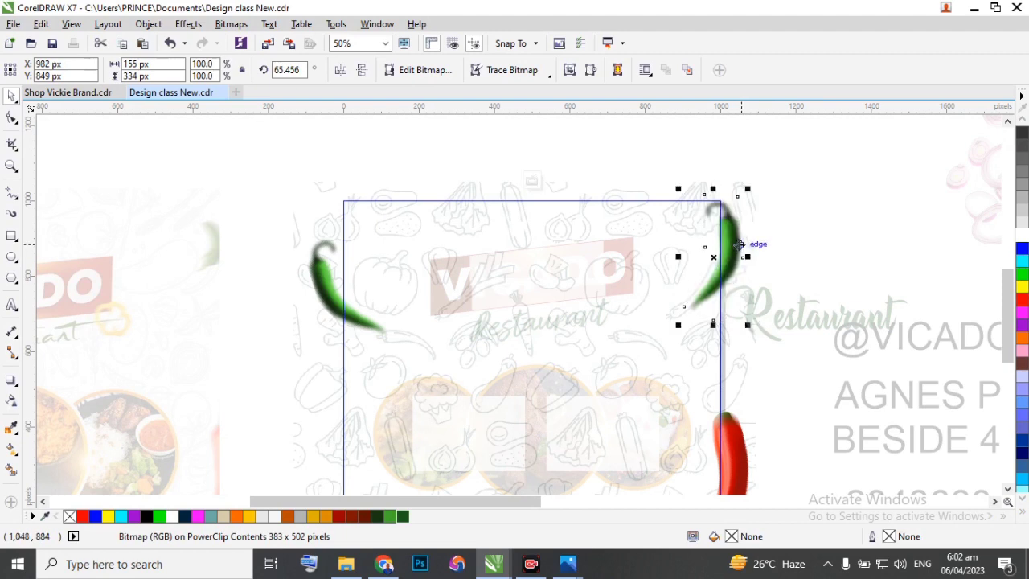
pyautogui.scroll(1, 735, 226)
pyautogui.click(733, 226)
pyautogui.moveTo(755, 154); pyautogui.dragTo(735, 159)
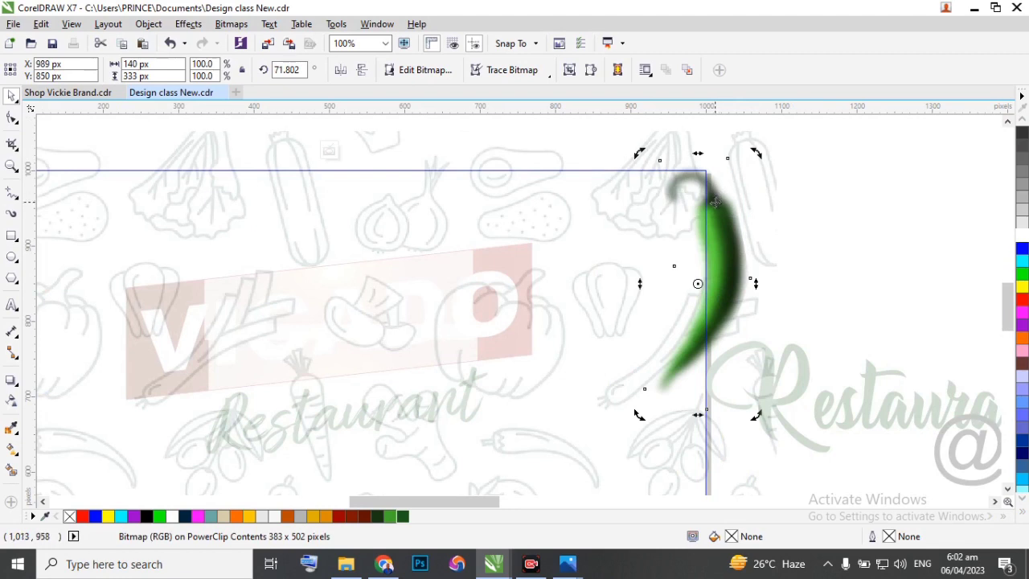
pyautogui.click(328, 151)
# Scale the handle, address and phone text lines down to 11 pt and move them to the flyer's lower edge below the food circles.
pyautogui.scroll(-2, 701, 176)
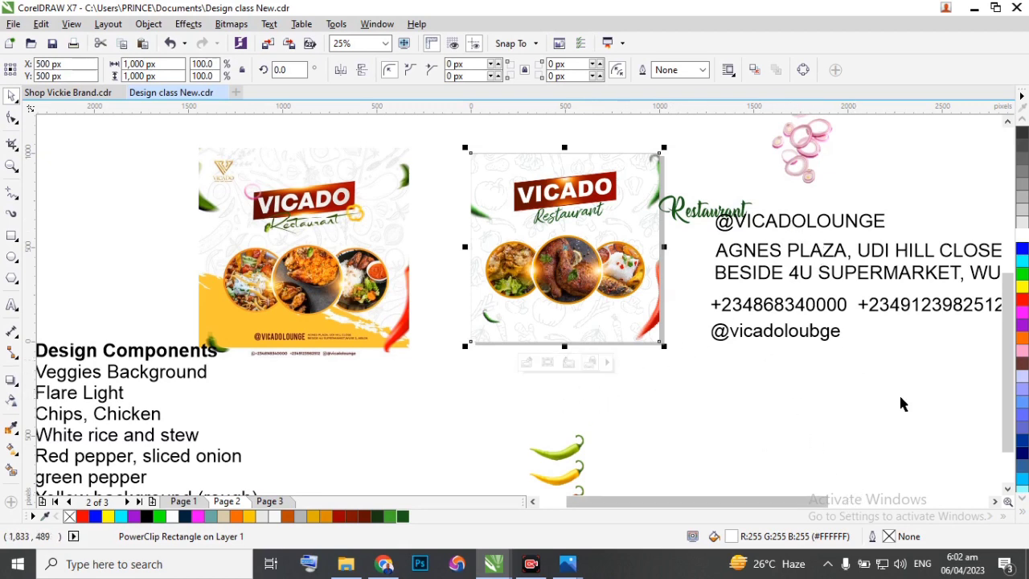
pyautogui.scroll(-2, 438, 370)
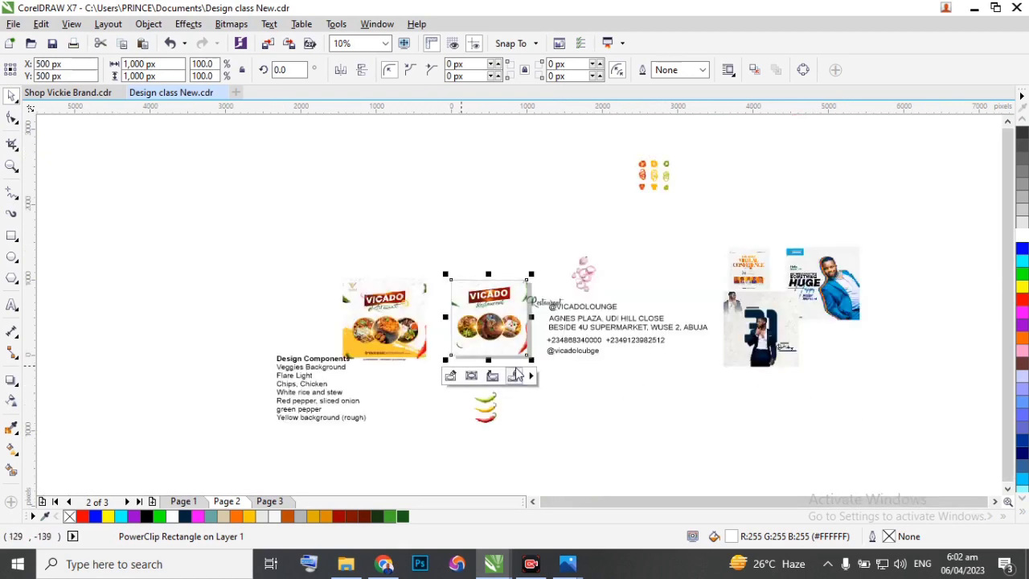
pyautogui.scroll(2, 653, 370)
pyautogui.moveTo(789, 371); pyautogui.dragTo(367, 199)
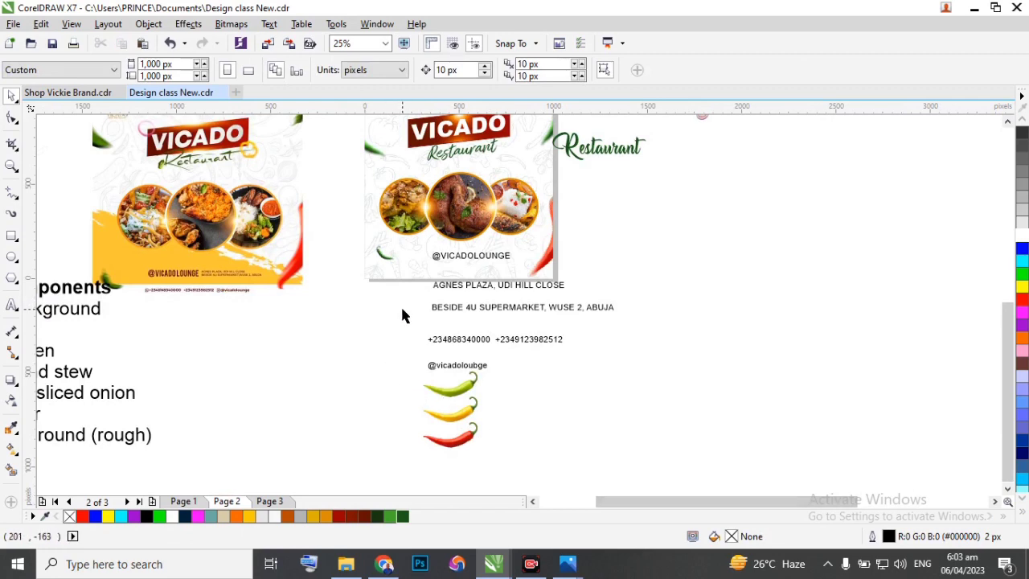
pyautogui.scroll(1, 404, 316)
pyautogui.scroll(-1, 493, 305)
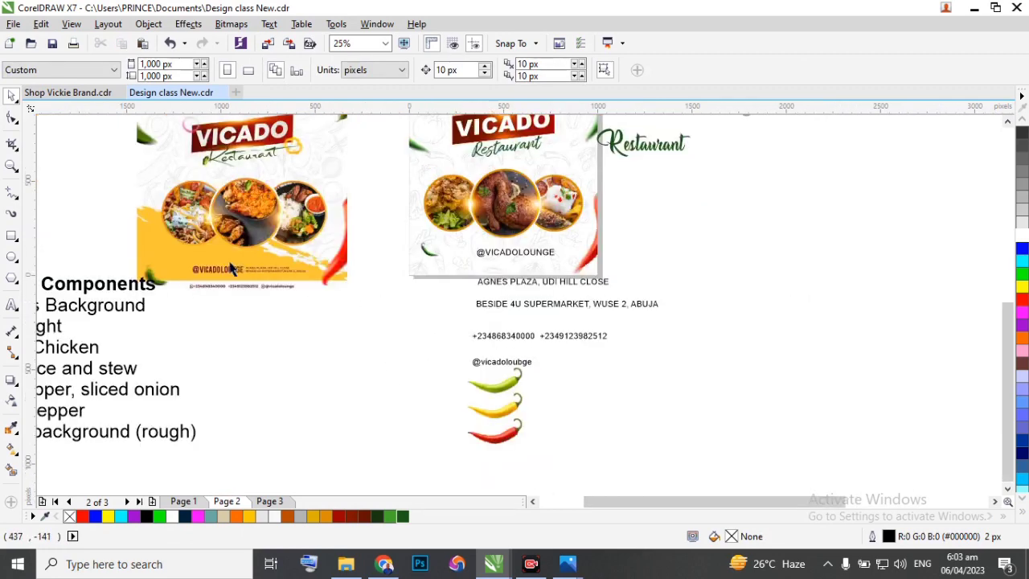
pyautogui.scroll(1, 230, 270)
pyautogui.click(755, 250)
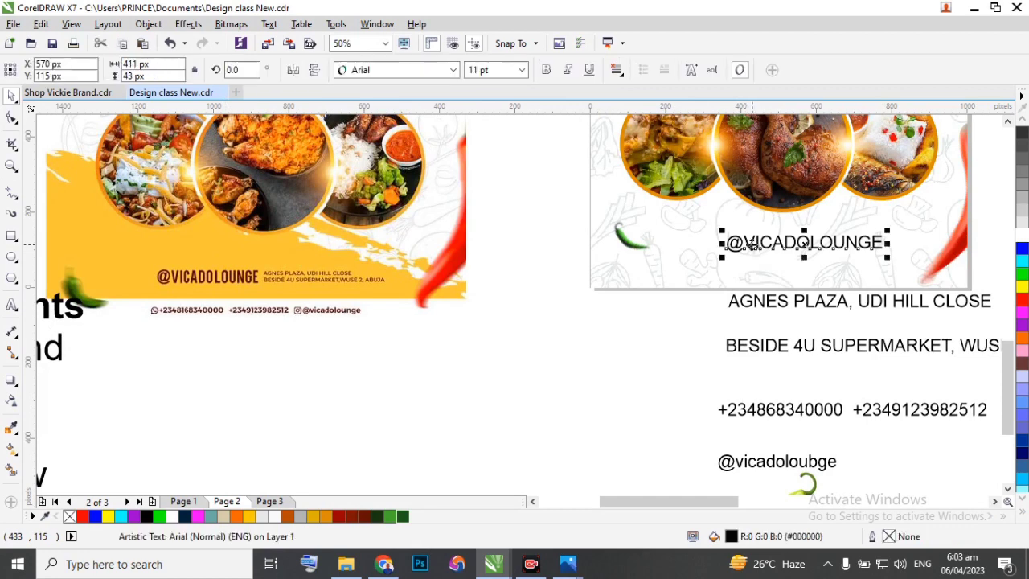
pyautogui.click(453, 70)
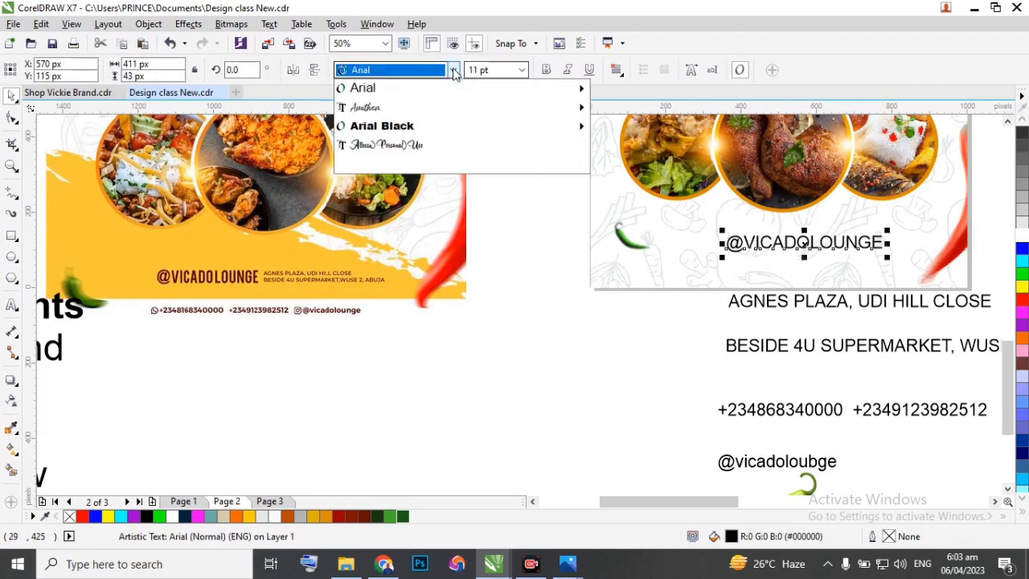
pyautogui.moveTo(450, 95)
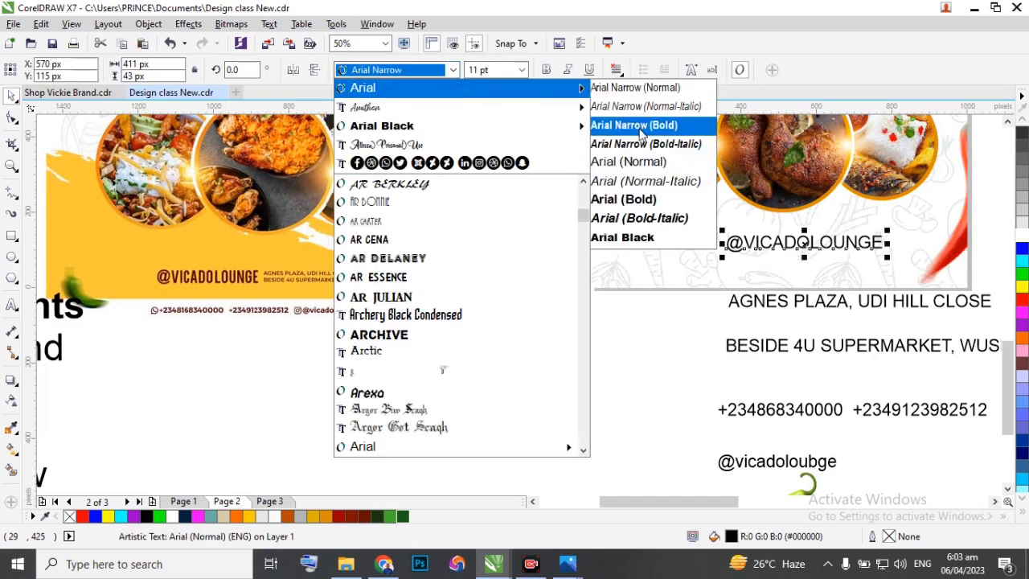
pyautogui.click(638, 127)
pyautogui.hotkey('ctrl', 'b')
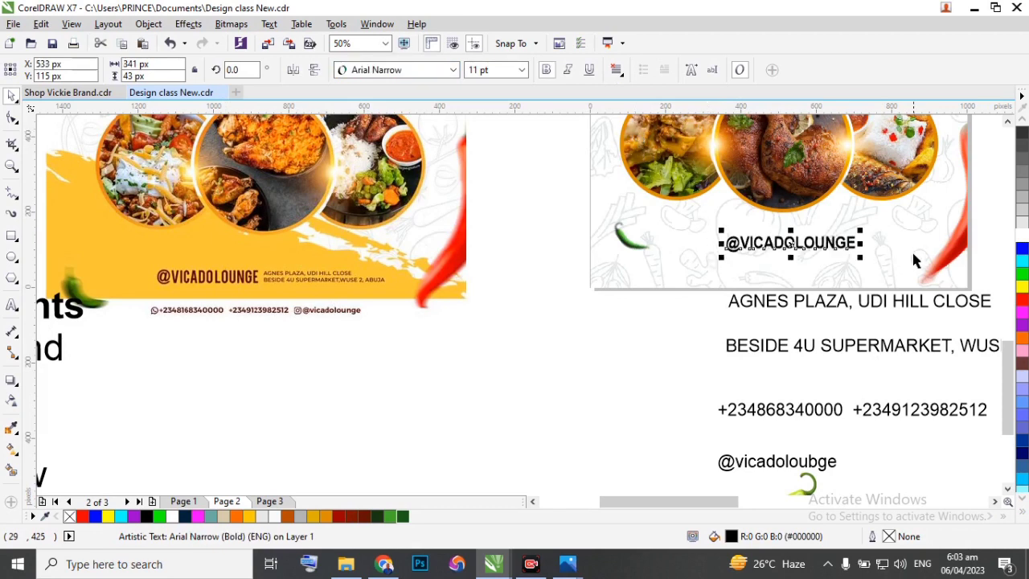
pyautogui.scroll(1, 891, 246)
pyautogui.moveTo(828, 240); pyautogui.dragTo(760, 239)
pyautogui.scroll(-1, 809, 254)
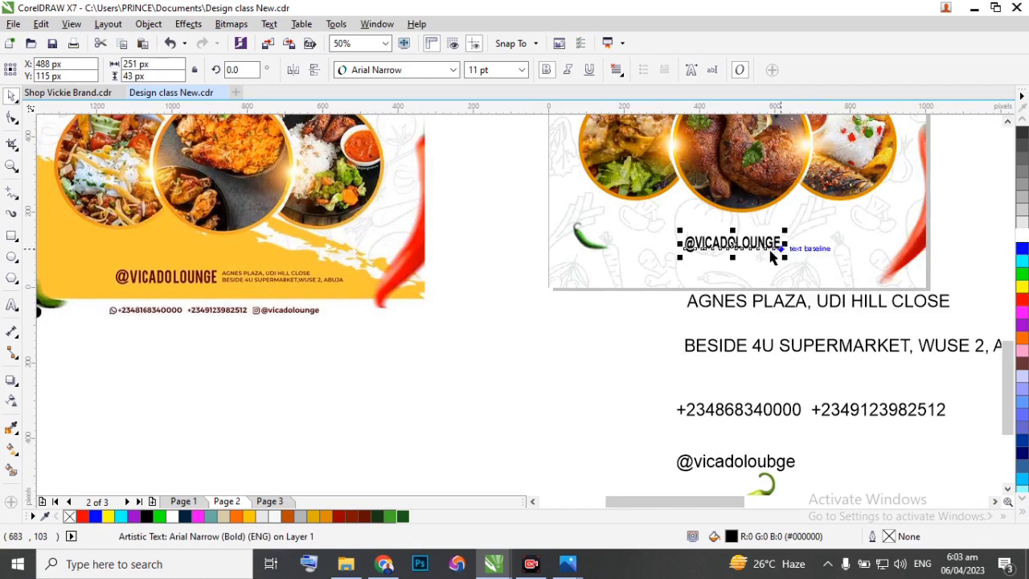
pyautogui.moveTo(734, 243); pyautogui.dragTo(711, 244)
pyautogui.scroll(-1, 631, 259)
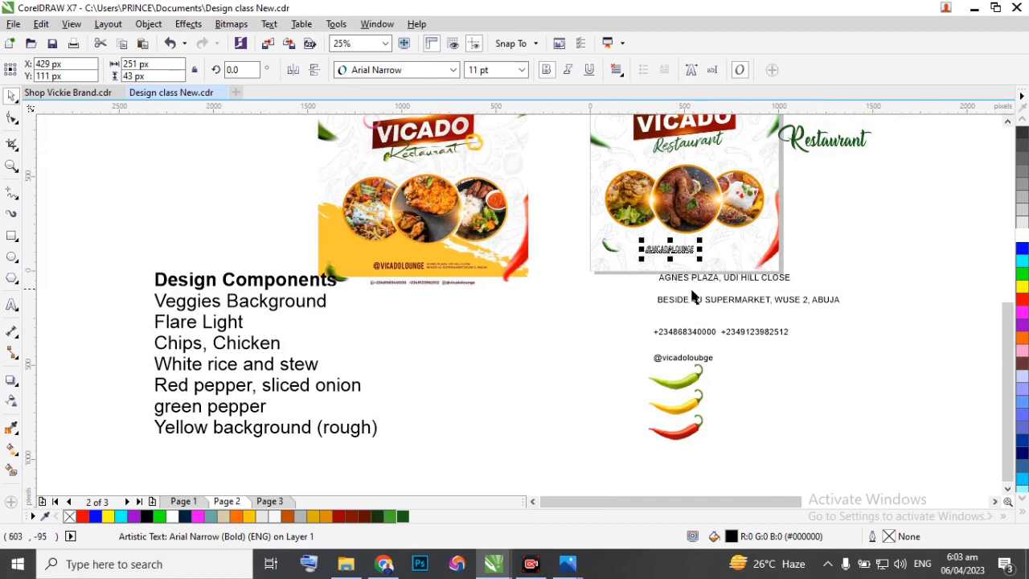
# Move the first address line below the flyer down to about X 699, Y -74 px.
pyautogui.scroll(2, 521, 309)
pyautogui.scroll(-2, 467, 266)
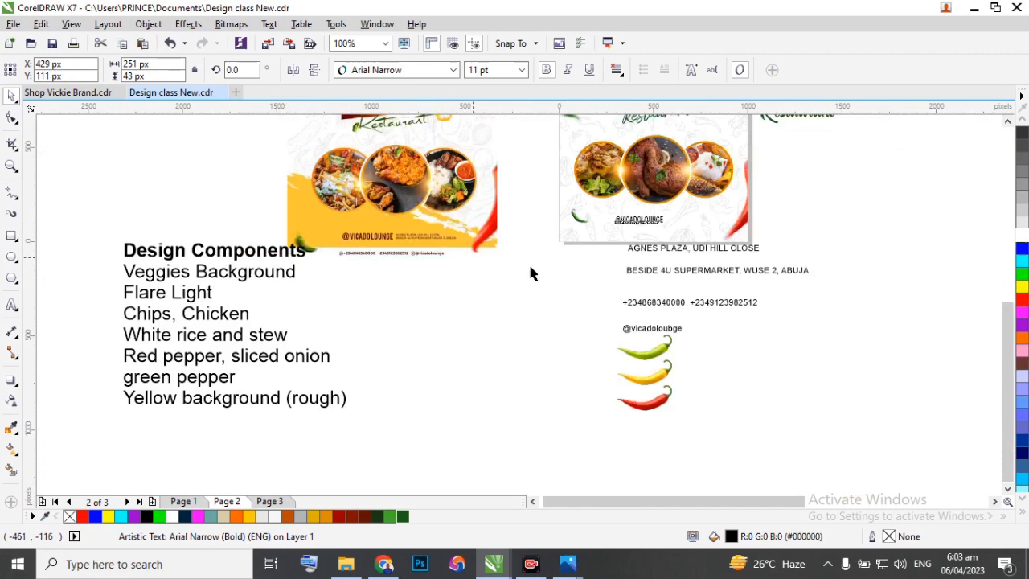
pyautogui.moveTo(650, 249); pyautogui.dragTo(646, 255)
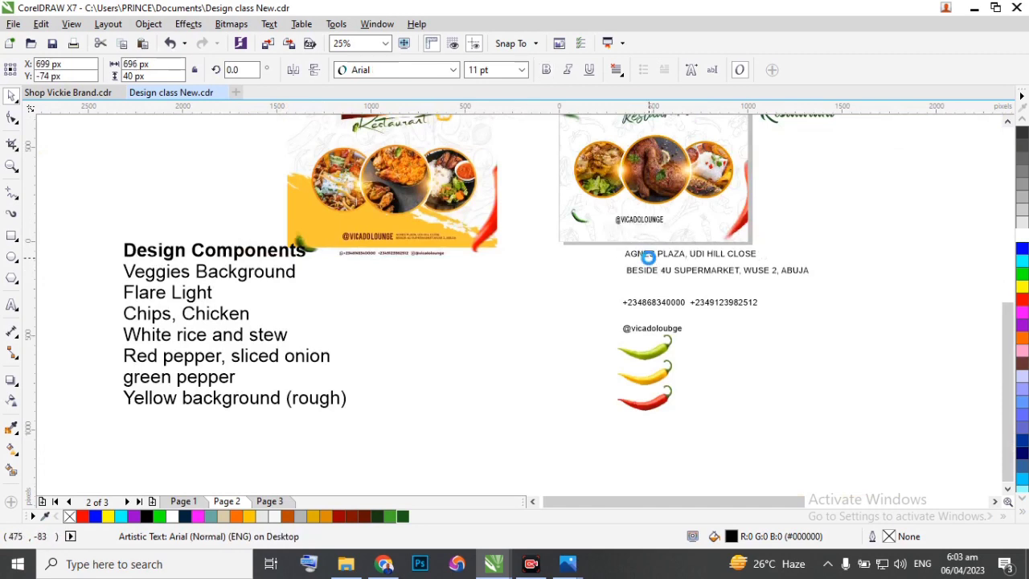
# Inside the background's PowerClip, draw a white, outline-free rectangle about 1,152 × 118 px across the flyer's bottom edge.
pyautogui.scroll(1, 639, 233)
pyautogui.doubleClick(639, 234)
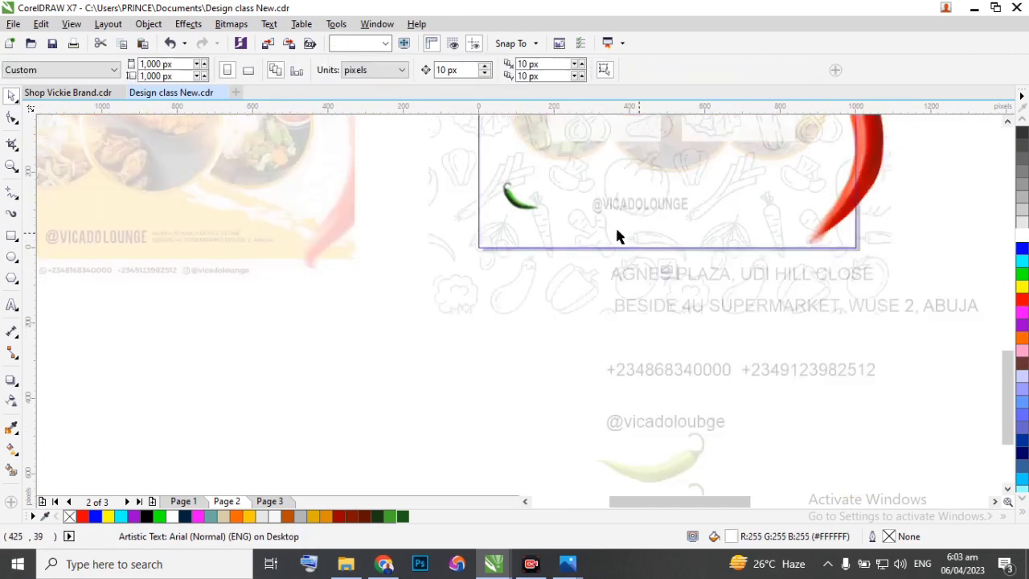
pyautogui.moveTo(448, 220); pyautogui.dragTo(884, 264)
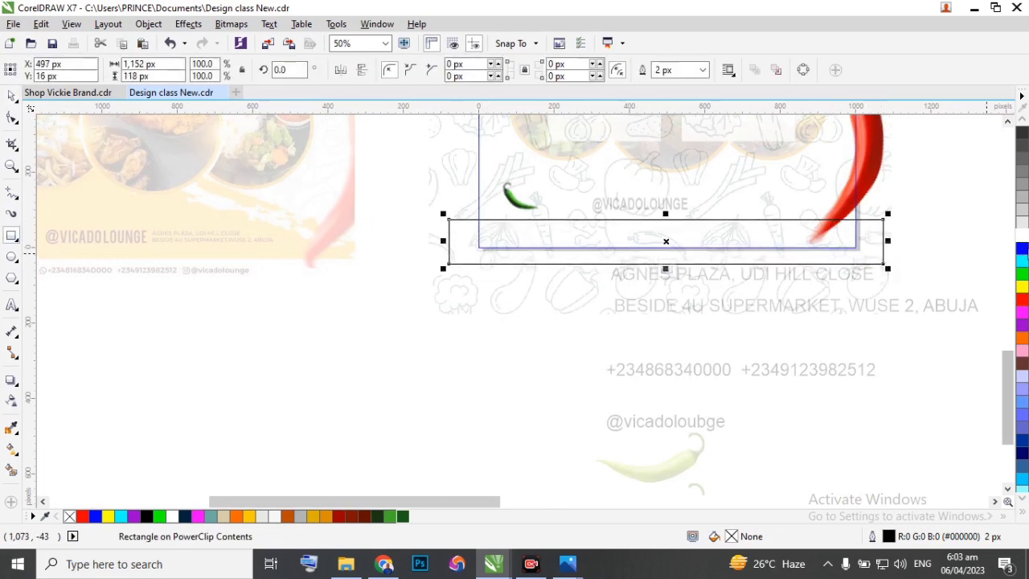
pyautogui.click(1021, 238)
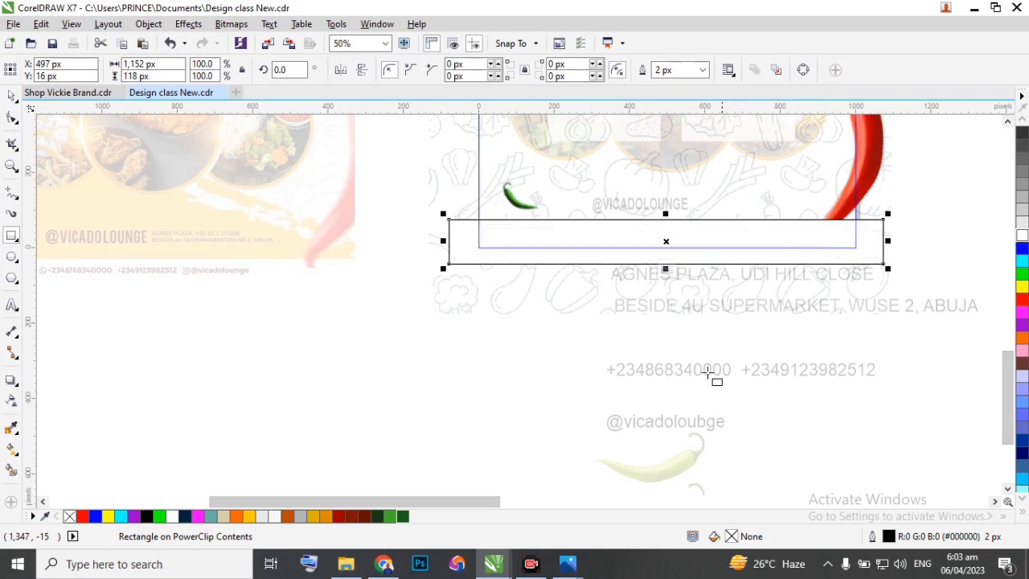
pyautogui.rightClick(69, 518)
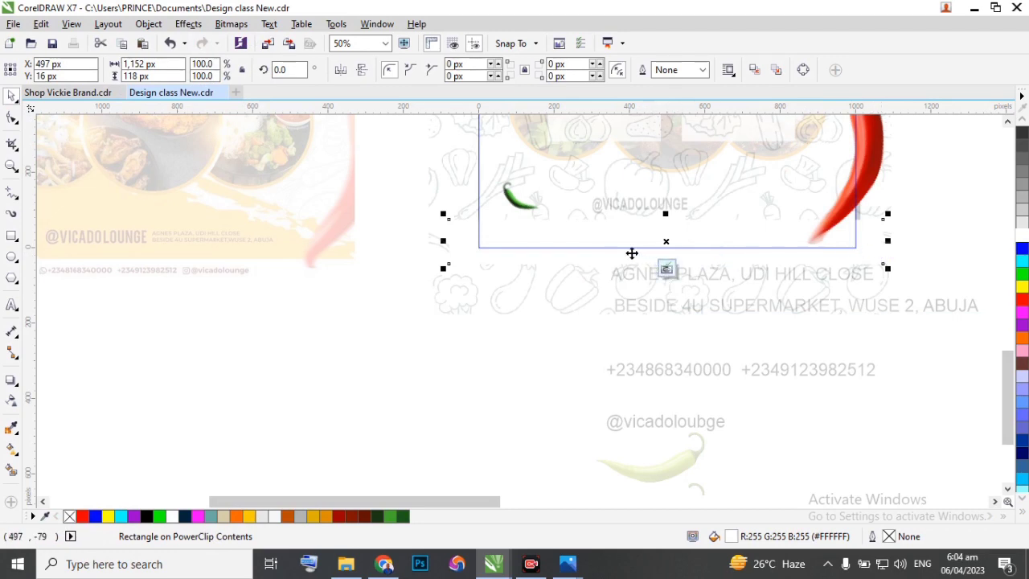
pyautogui.click(667, 269)
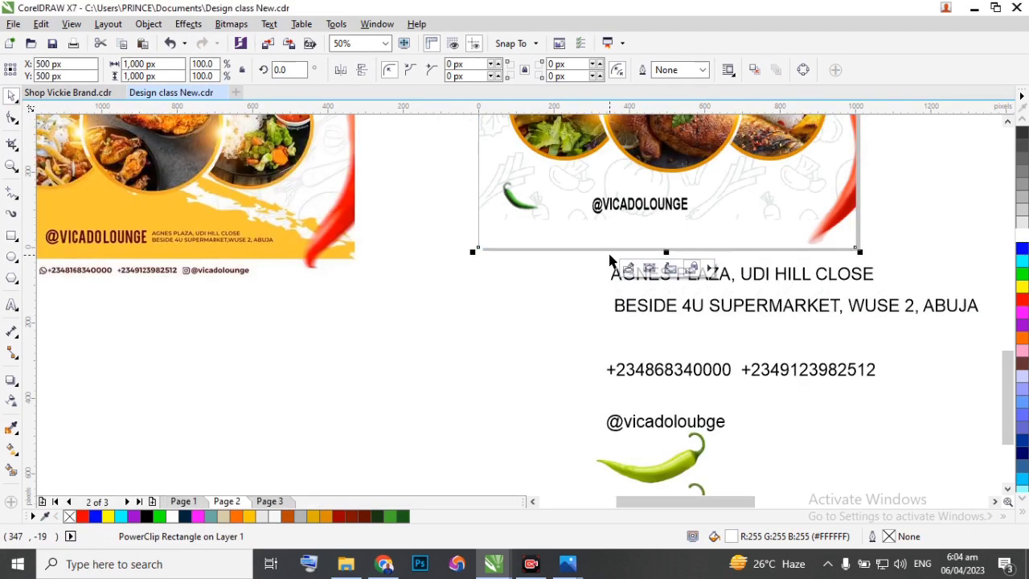
pyautogui.scroll(-1, 610, 259)
pyautogui.scroll(2, 362, 260)
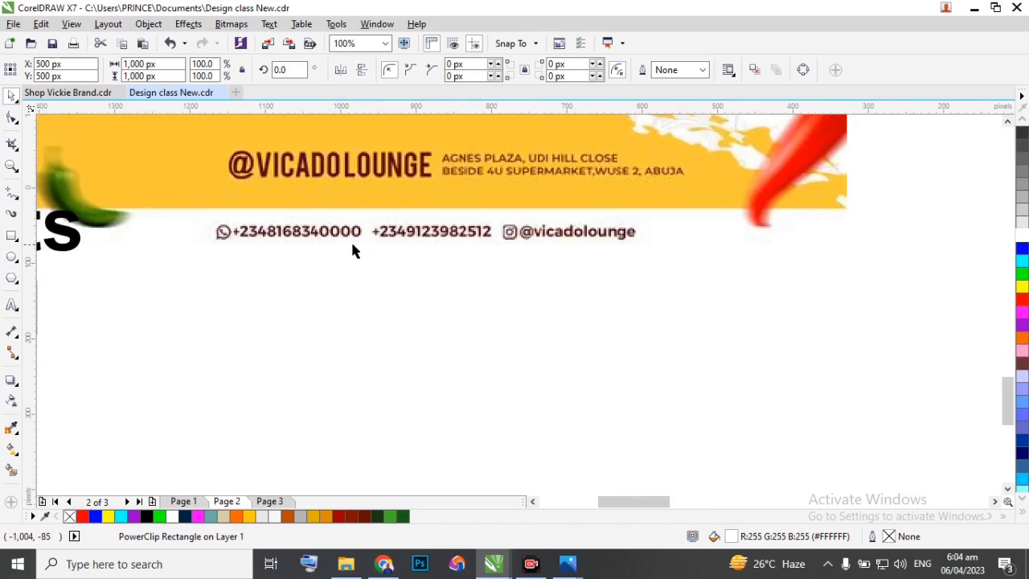
pyautogui.scroll(-2, 358, 245)
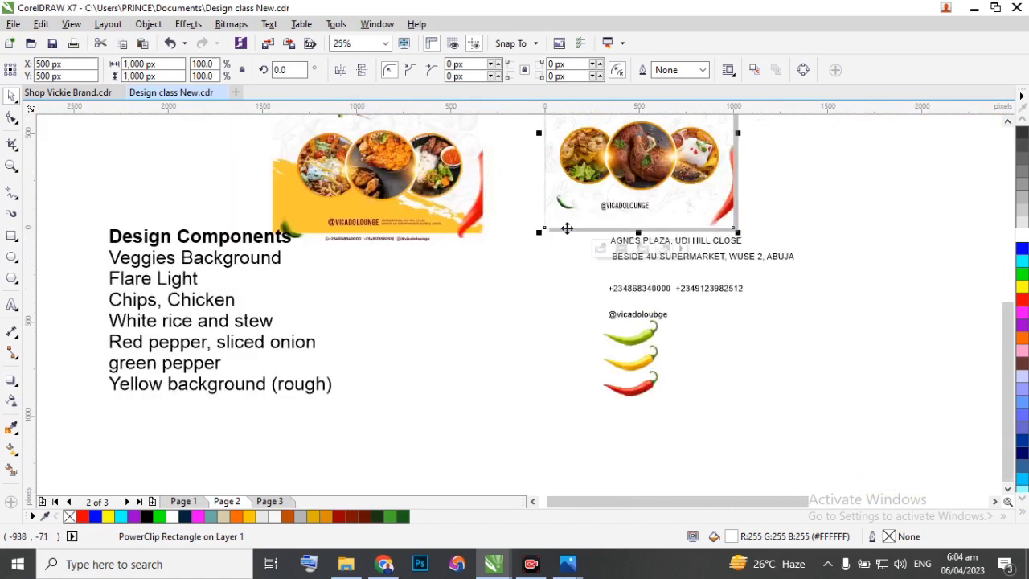
pyautogui.scroll(-1, 616, 201)
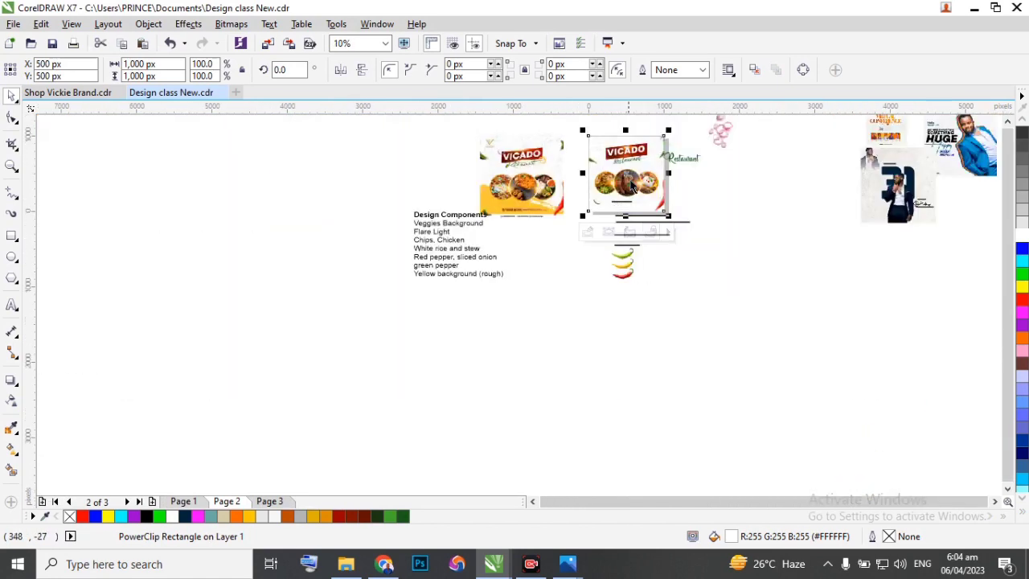
# Move the group of food circles straight up to about Y 431 px on the white flyer.
pyautogui.scroll(1, 633, 186)
pyautogui.click(625, 184)
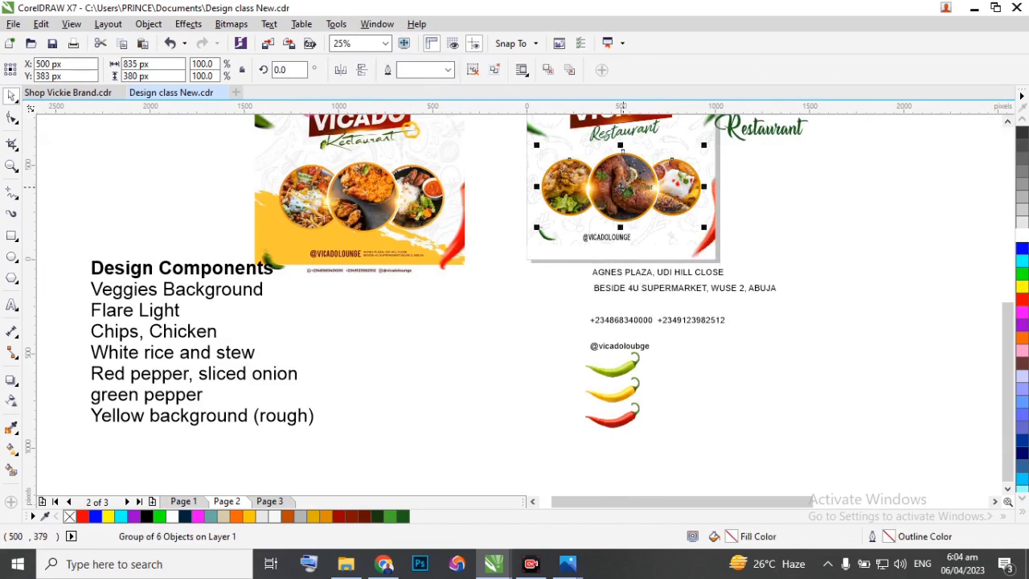
pyautogui.moveTo(620, 184)
pyautogui.mouseDown()
pyautogui.moveTo(623, 194)
pyautogui.moveTo(621, 179)
pyautogui.mouseUp()
pyautogui.scroll(-1, 615, 176)
pyautogui.scroll(1, 611, 173)
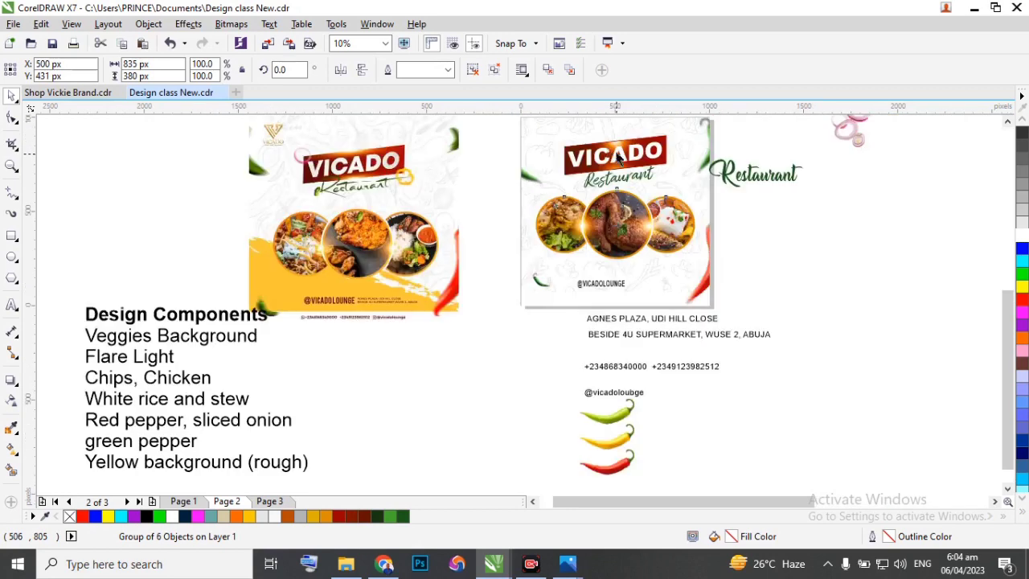
# Move the green Restaurant text under the flyer's VICADO banner straight up to about Y 708 px.
pyautogui.keyDown('ctrl'); pyautogui.click(611, 181); pyautogui.keyUp('ctrl')
pyautogui.scroll(2, 608, 181)
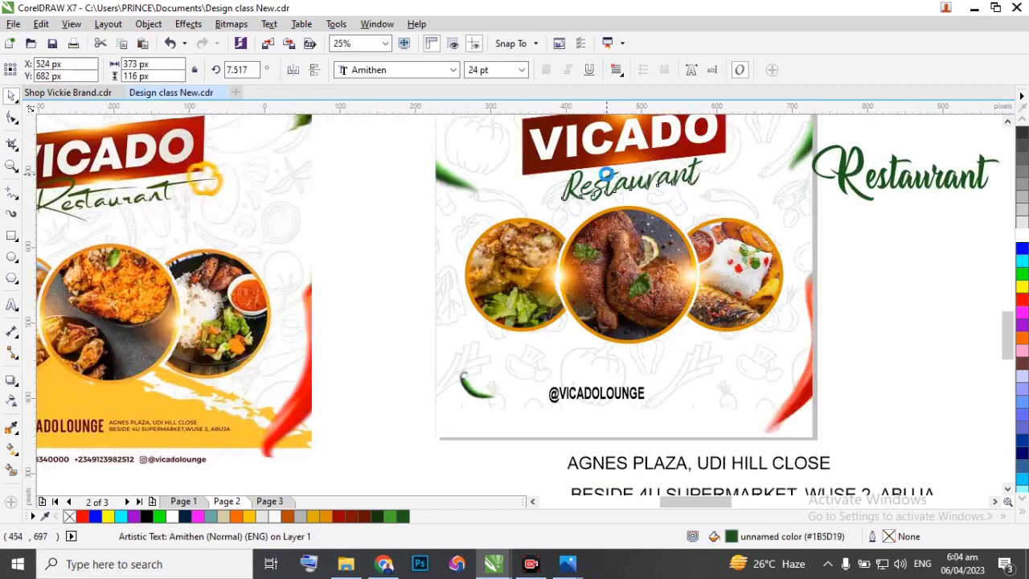
pyautogui.moveTo(609, 183); pyautogui.dragTo(609, 163)
pyautogui.scroll(-2, 603, 168)
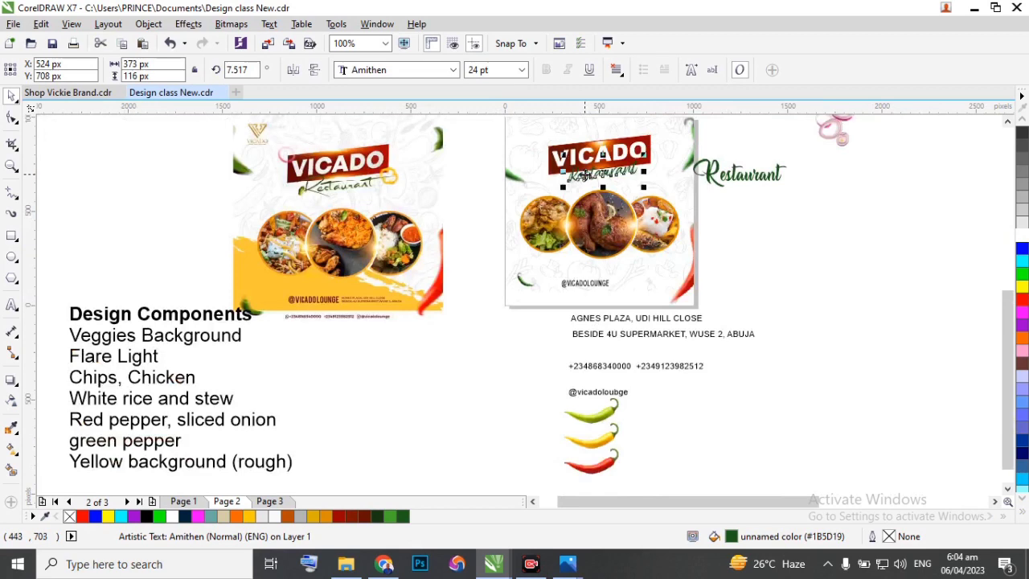
pyautogui.click(755, 214)
pyautogui.scroll(1, 607, 278)
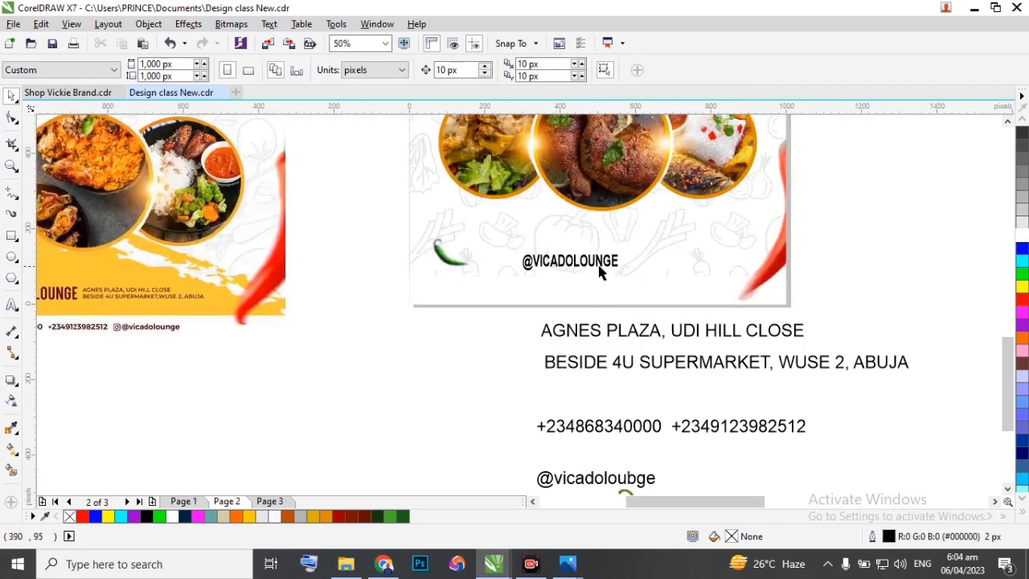
pyautogui.scroll(-1, 639, 267)
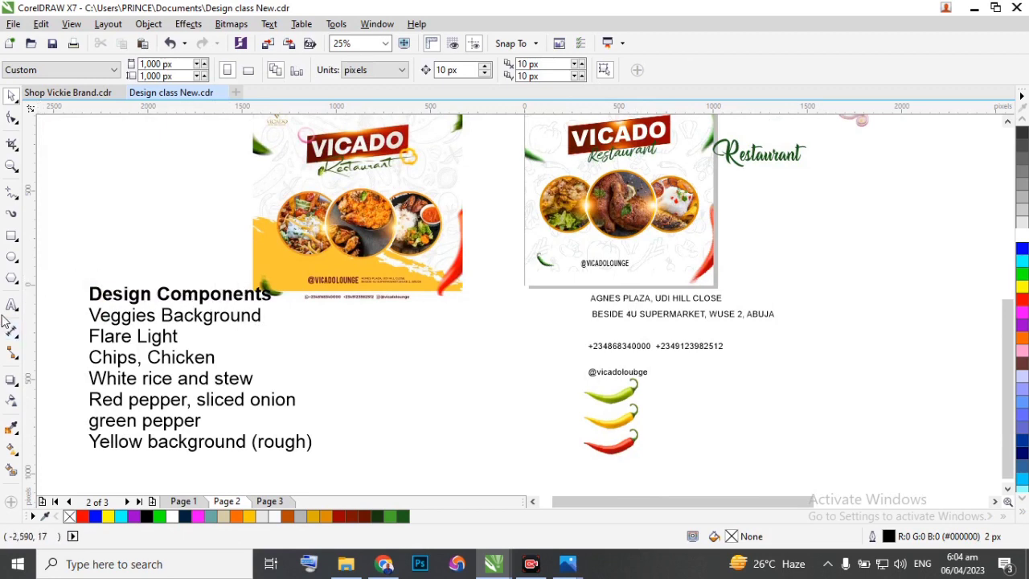
pyautogui.click(12, 236)
pyautogui.moveTo(384, 332)
pyautogui.mouseDown()
pyautogui.moveTo(542, 409)
pyautogui.moveTo(552, 433)
pyautogui.mouseUp()
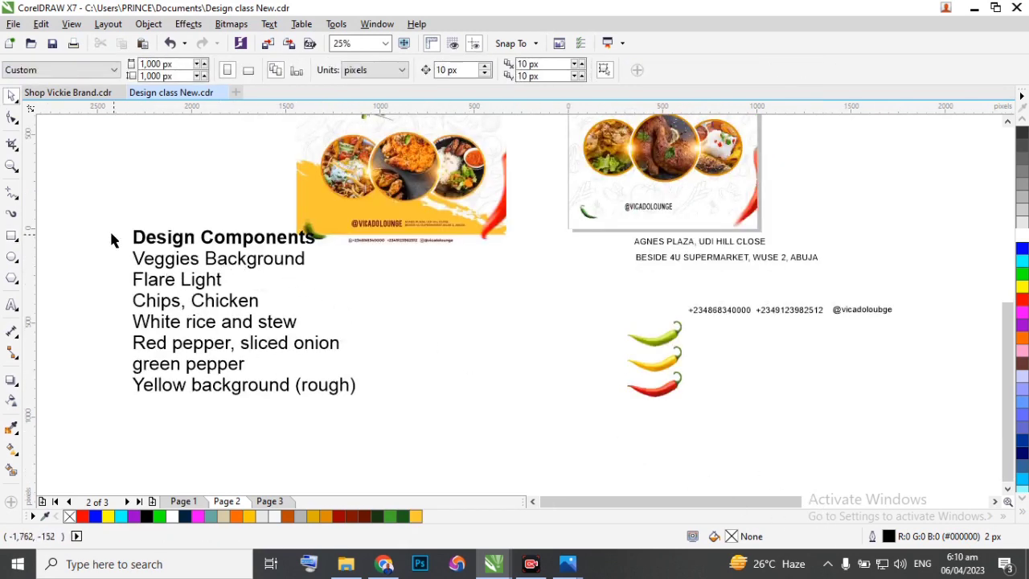
# Draw a rectangle about 1,117 × 380 px over the lower yellow area of the reference flyer.
pyautogui.scroll(1, 302, 173)
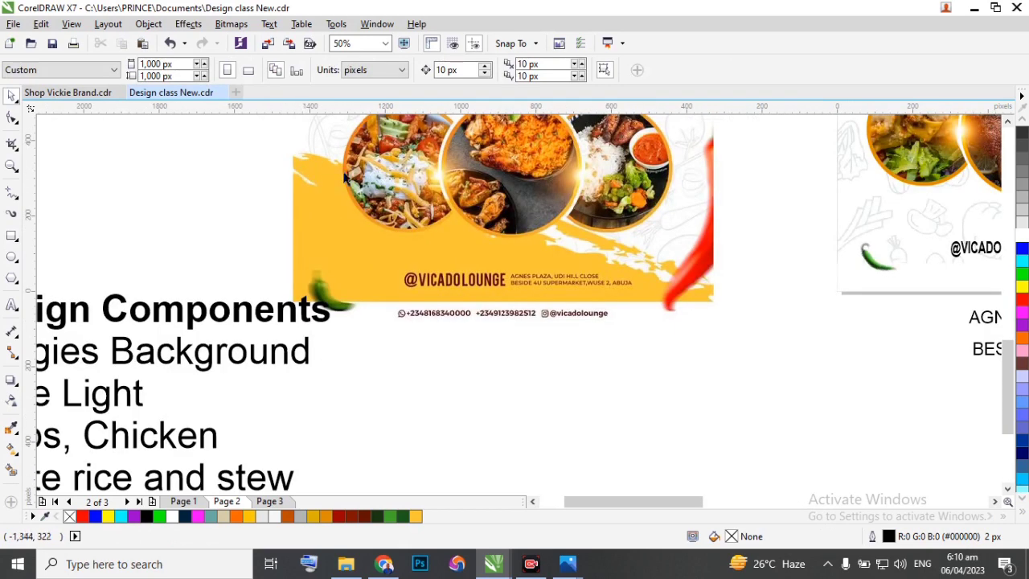
pyautogui.scroll(-1, 378, 178)
pyautogui.scroll(1, 344, 176)
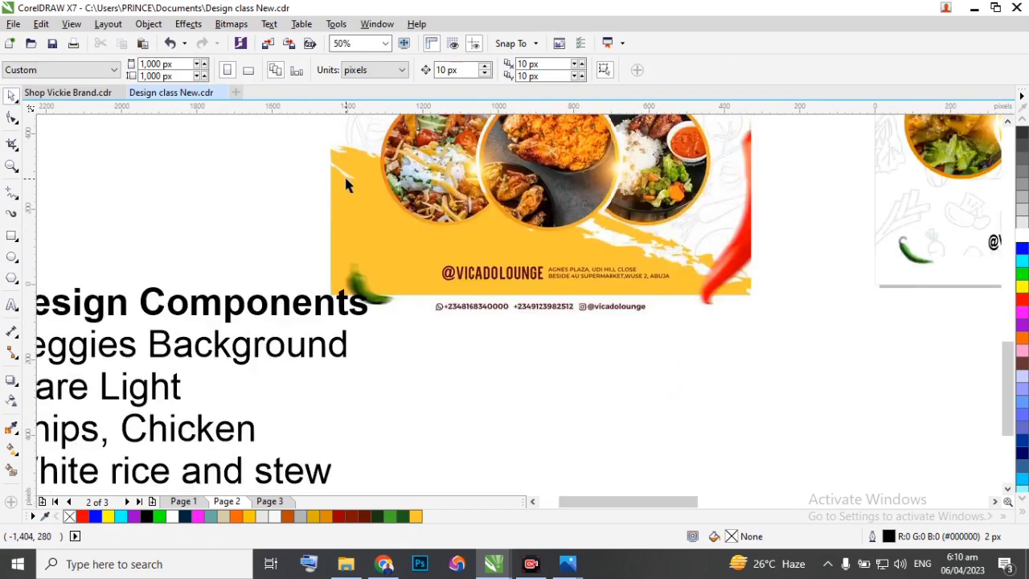
pyautogui.click(12, 236)
pyautogui.moveTo(333, 151); pyautogui.dragTo(753, 295)
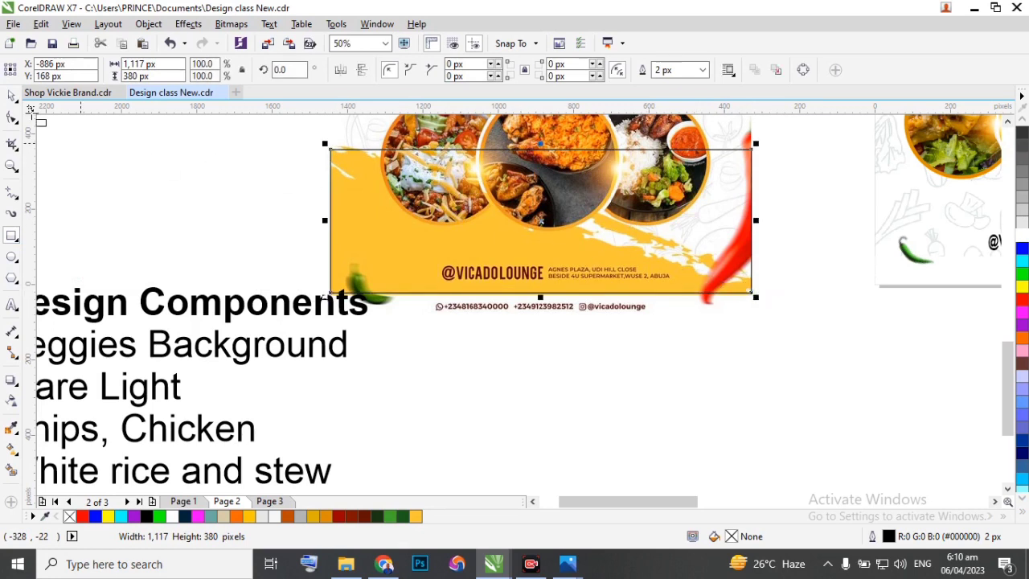
# Convert the rectangle to curves and delete its upper-right node to leave a right triangle.
pyautogui.click(12, 119)
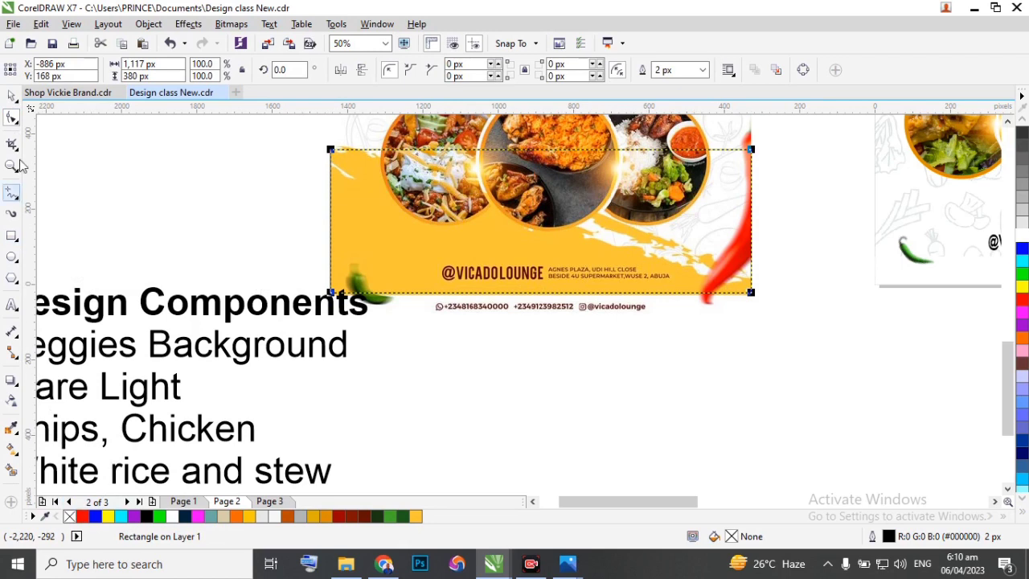
pyautogui.rightClick(354, 169)
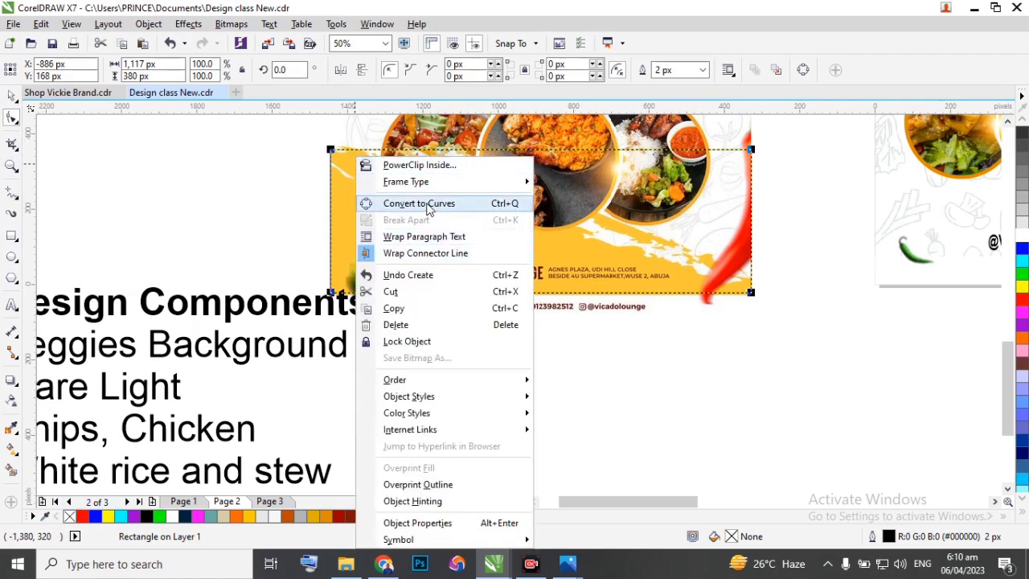
pyautogui.click(427, 205)
pyautogui.moveTo(752, 150); pyautogui.dragTo(761, 214)
pyautogui.press('Delete')
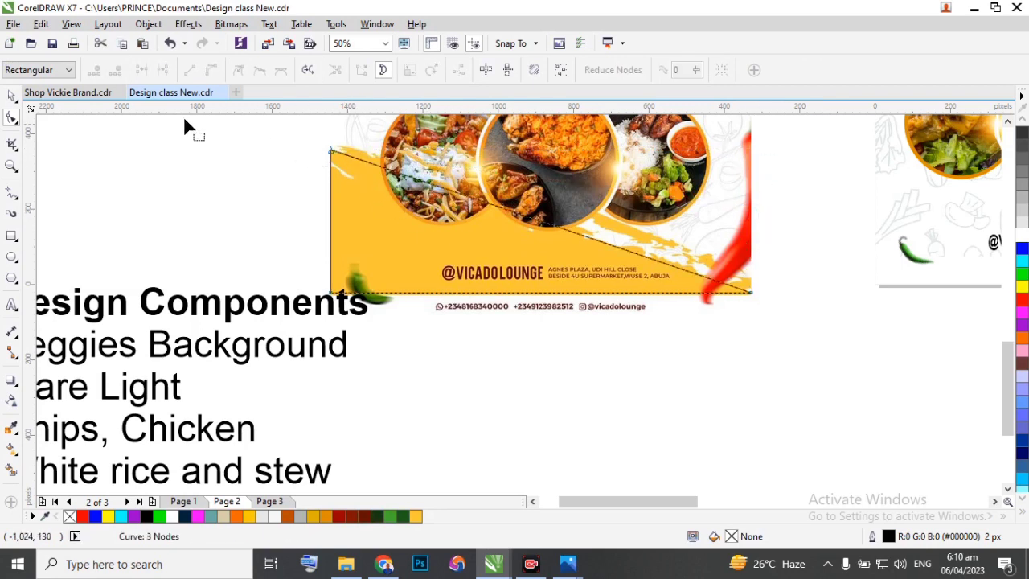
# Lower the triangle's upper-left node to a height of about 200 px and move the shape below the reference flyer to about X -649, Y -459 px.
pyautogui.scroll(2, 358, 154)
pyautogui.click(305, 151)
pyautogui.moveTo(305, 151); pyautogui.dragTo(308, 289)
pyautogui.scroll(-2, 322, 225)
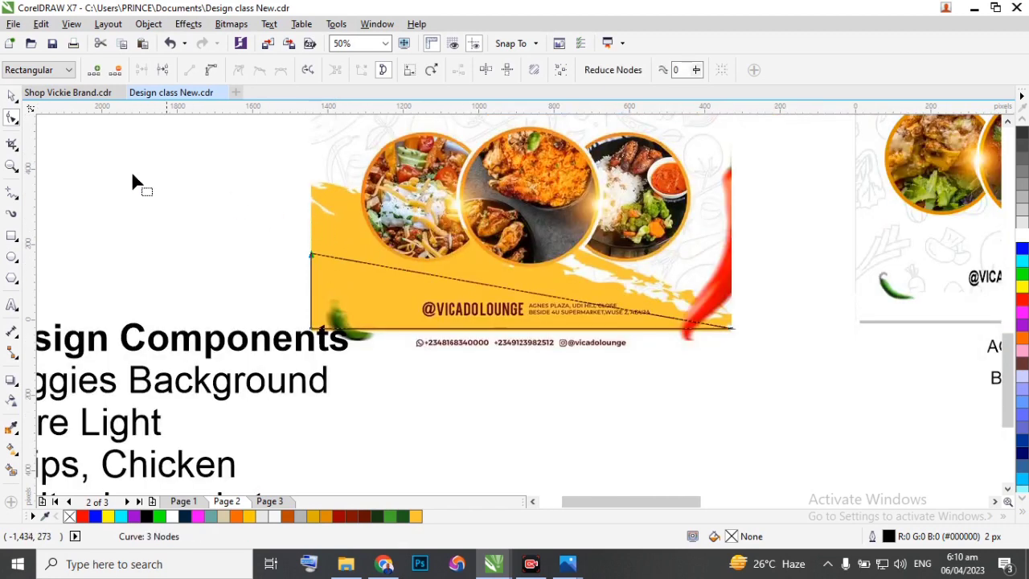
pyautogui.scroll(-4, 412, 240)
pyautogui.press('space')
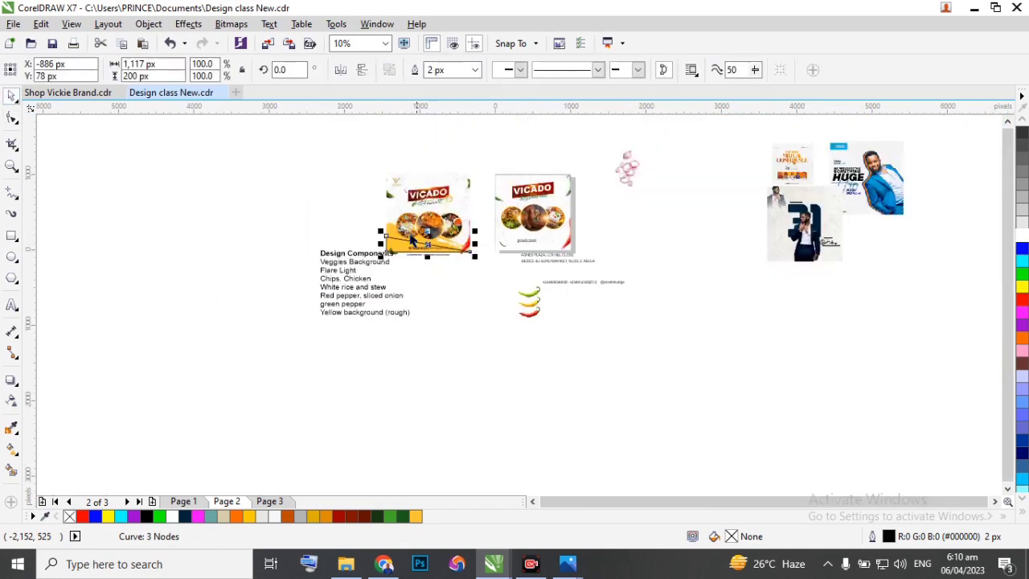
pyautogui.scroll(2, 418, 242)
pyautogui.moveTo(432, 247); pyautogui.dragTo(475, 362)
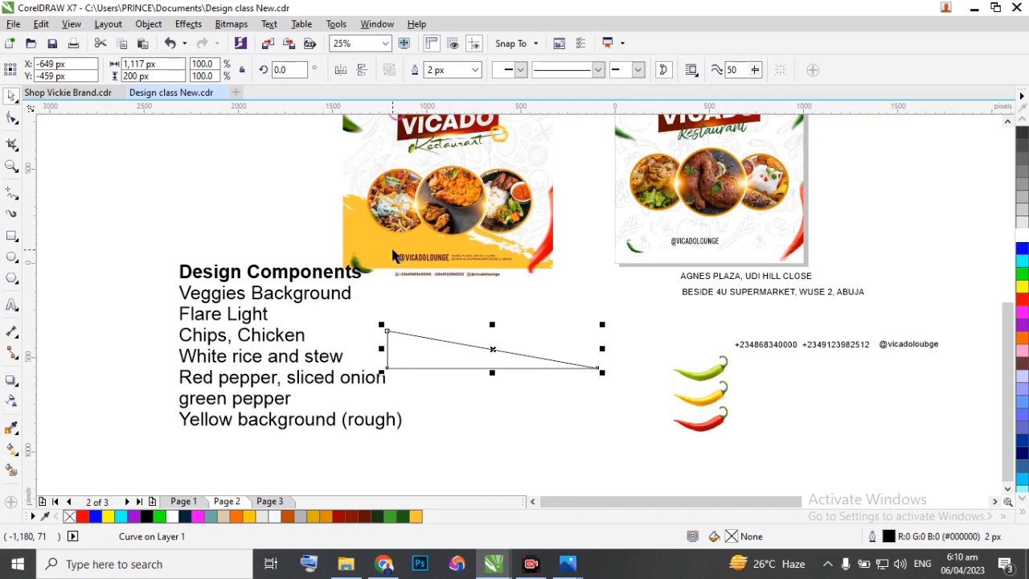
# Fill the triangle with the yellow sampled from the reference flyer (#FFC637) and remove its outline.
pyautogui.click(11, 427)
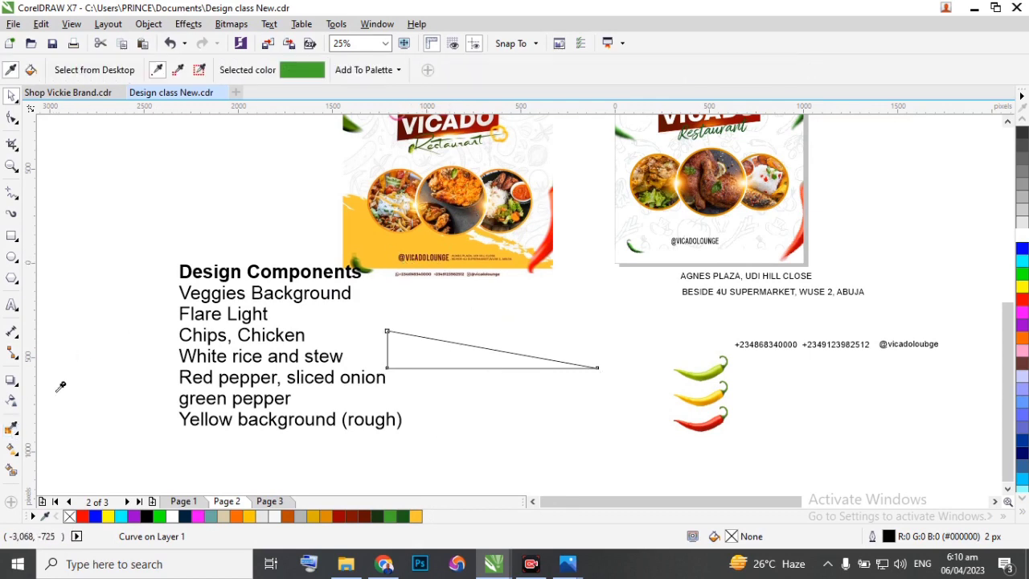
pyautogui.click(394, 236)
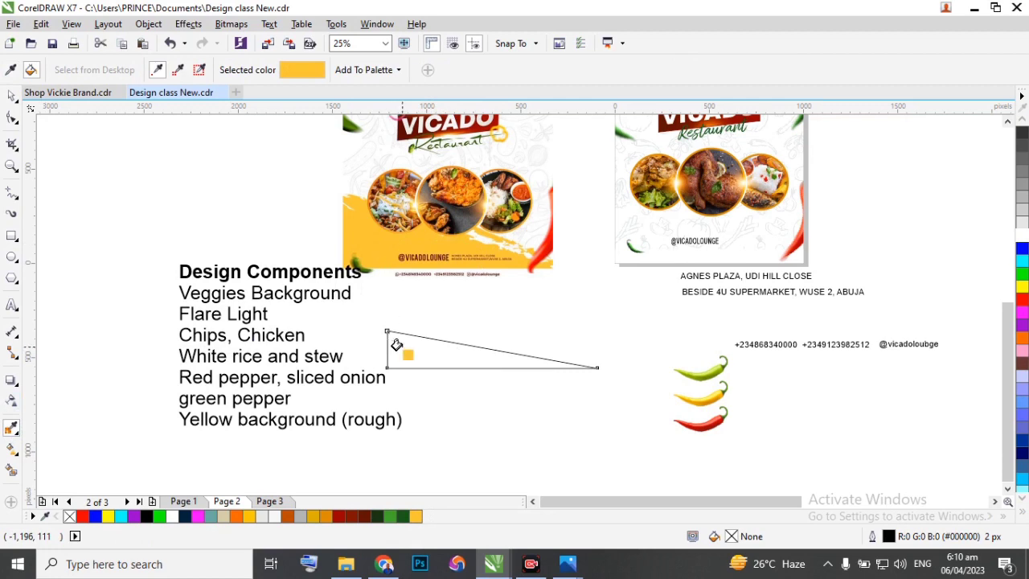
pyautogui.click(397, 344)
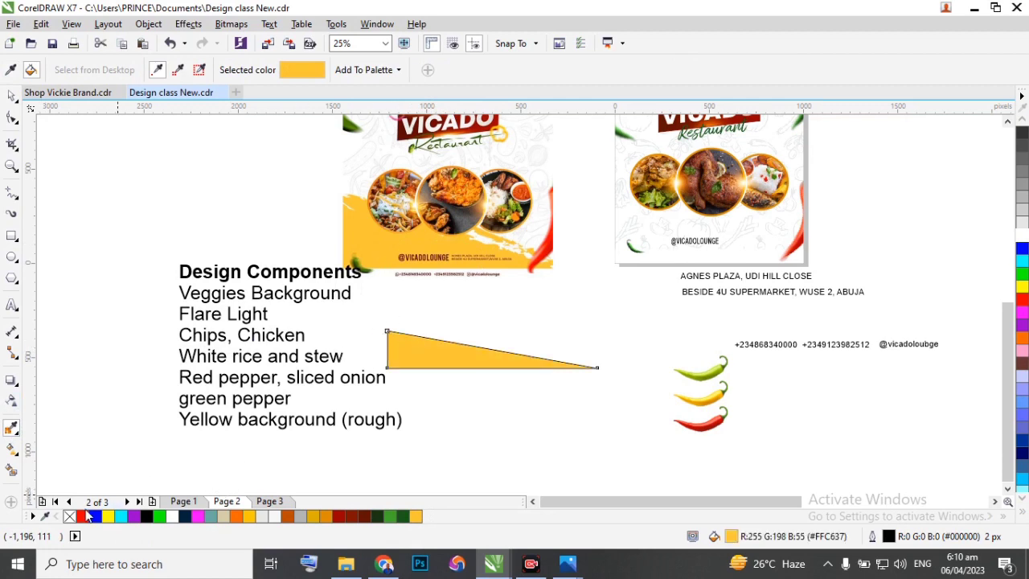
pyautogui.doubleClick(69, 517)
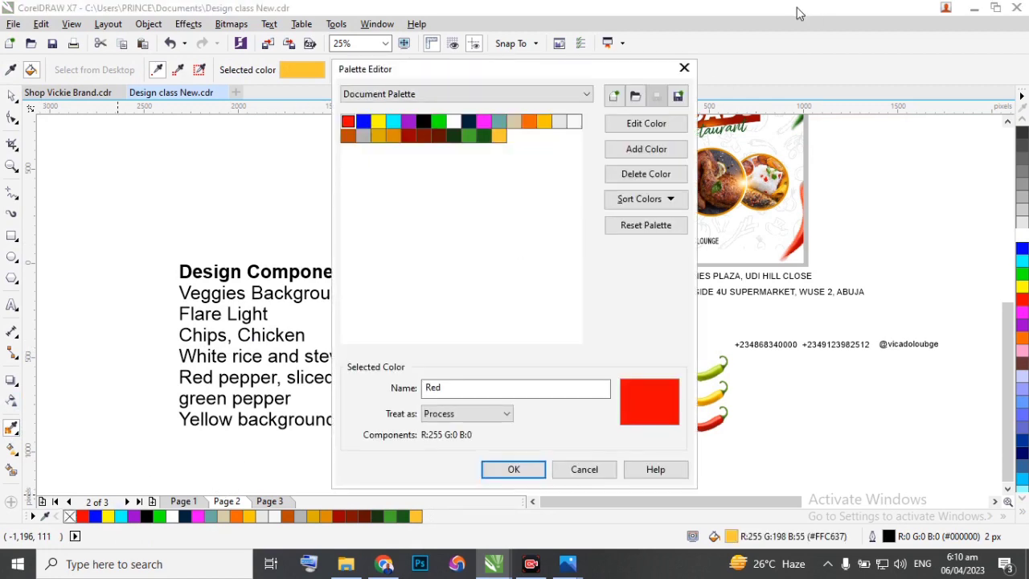
pyautogui.click(685, 70)
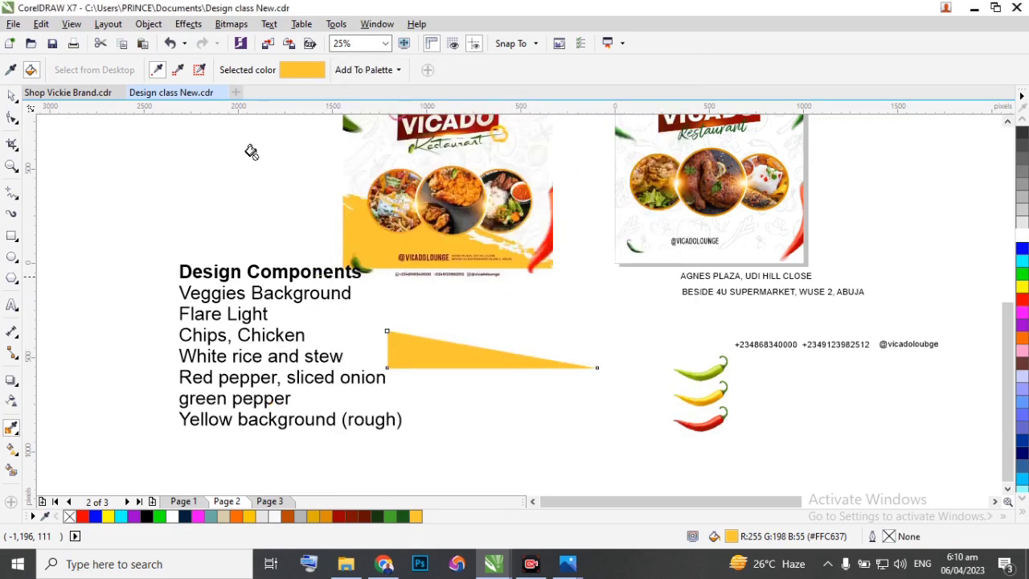
pyautogui.click(12, 95)
pyautogui.click(438, 342)
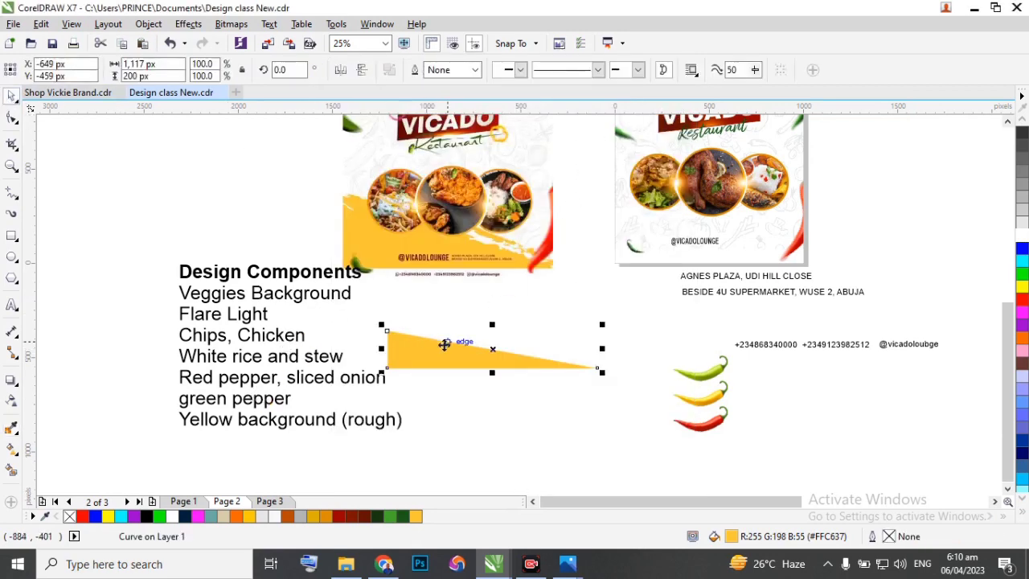
# Try to apply a Texture artistic media brush to the yellow triangle, and undo it.
pyautogui.scroll(3, 438, 344)
pyautogui.scroll(2, 426, 344)
pyautogui.scroll(-5, 459, 340)
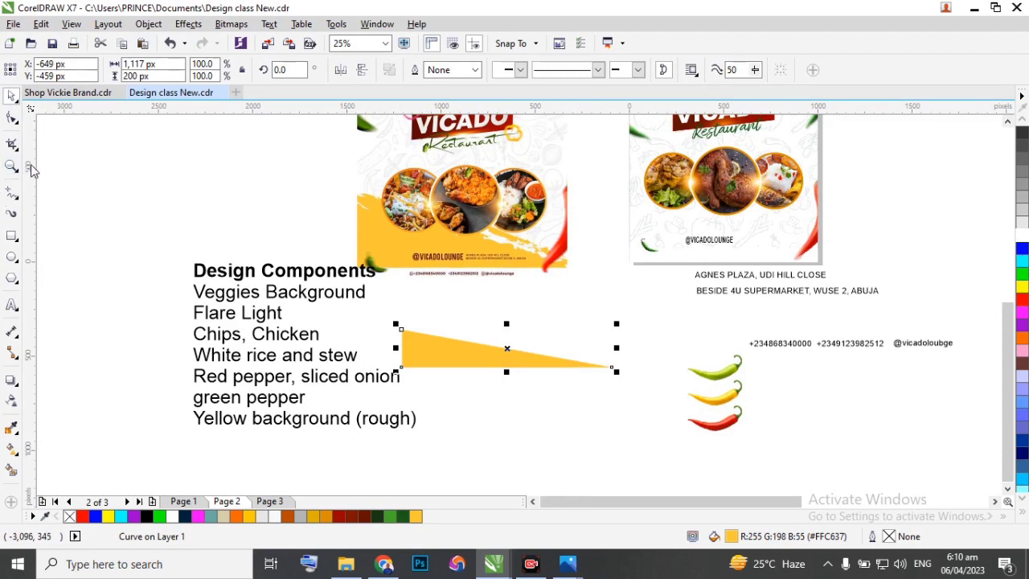
pyautogui.click(12, 217)
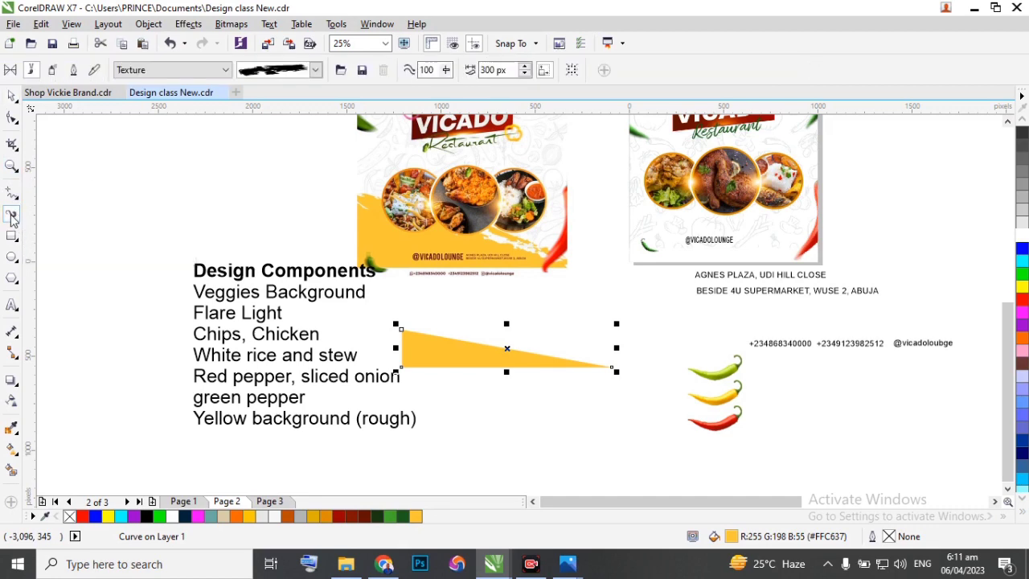
pyautogui.click(315, 70)
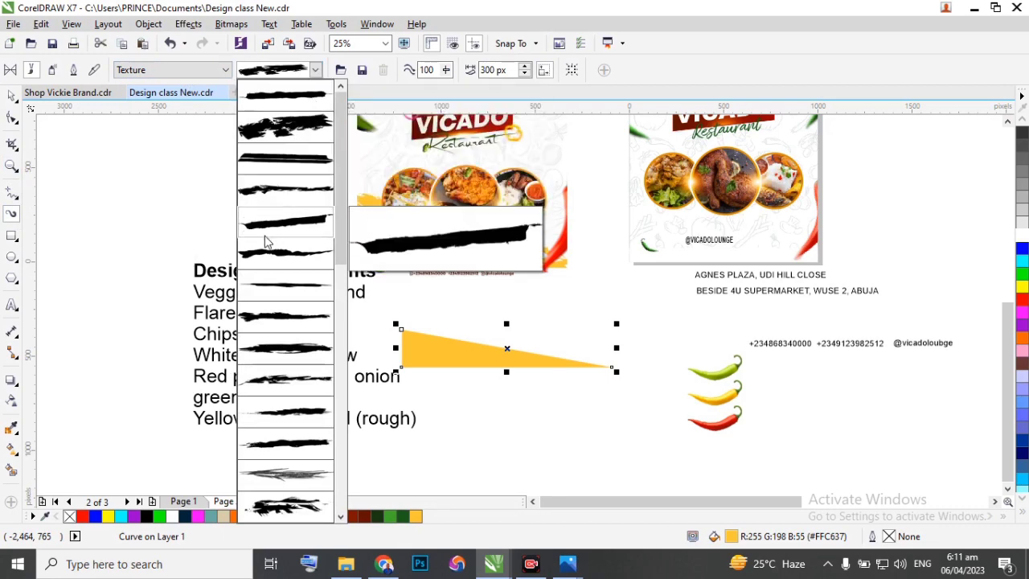
pyautogui.click(274, 193)
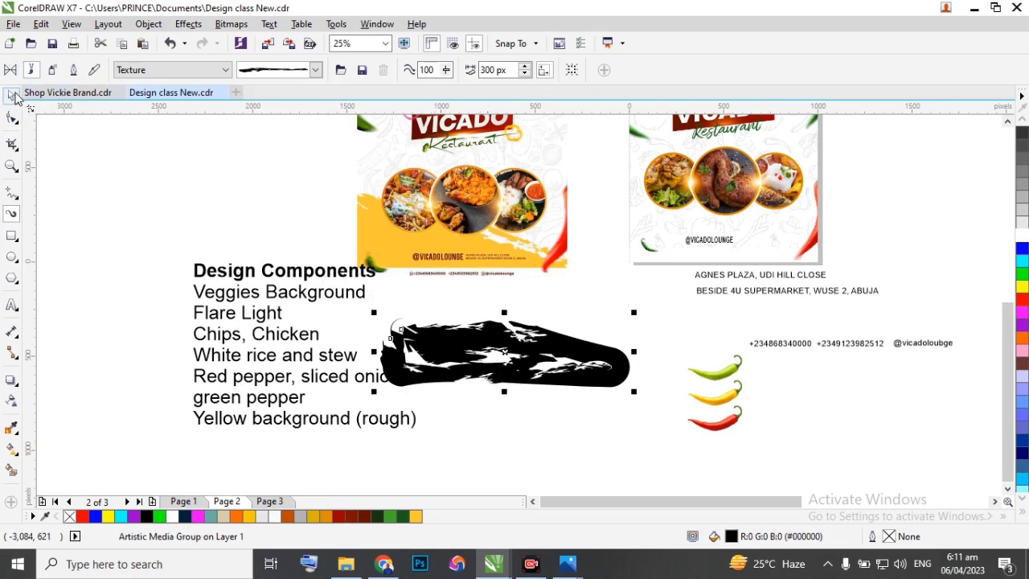
pyautogui.moveTo(506, 351); pyautogui.dragTo(526, 428)
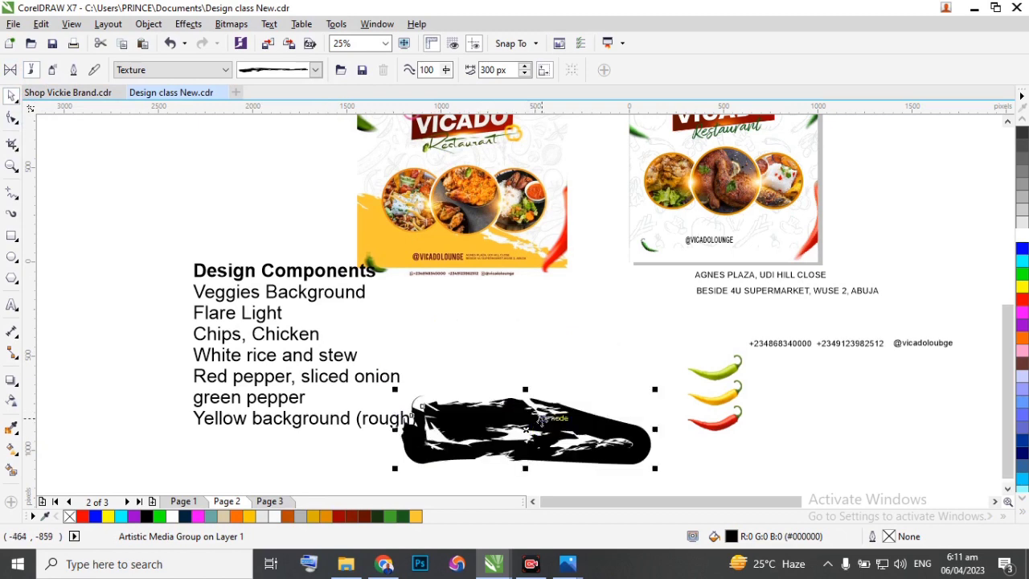
pyautogui.hotkey('ctrl', 'z')
pyautogui.hotkey('ctrl', 'z')
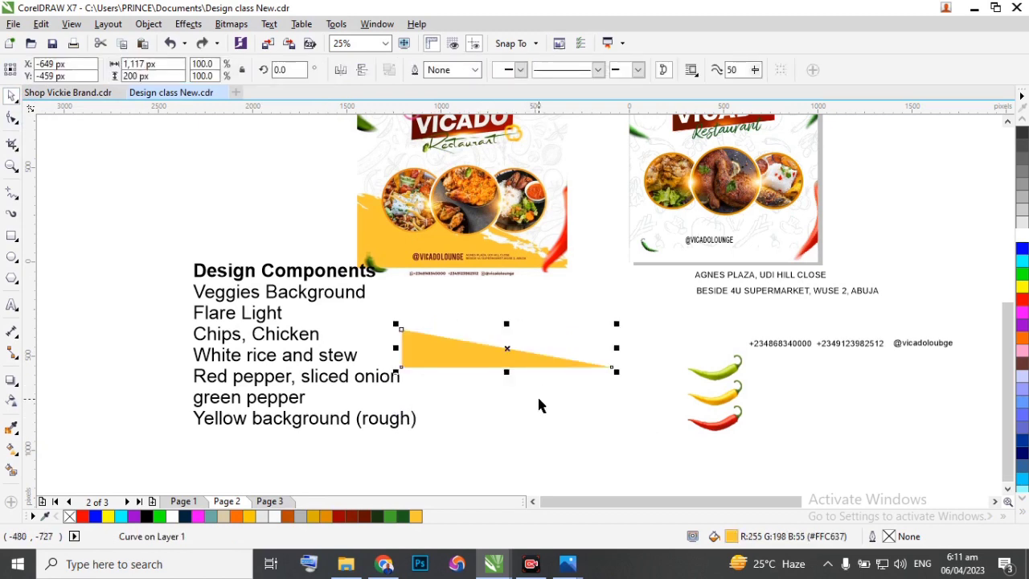
# Draw a separate 300 px wide rough Texture brush stroke with Artistic Media, slanting downward below the yellow triangle.
pyautogui.click(460, 374)
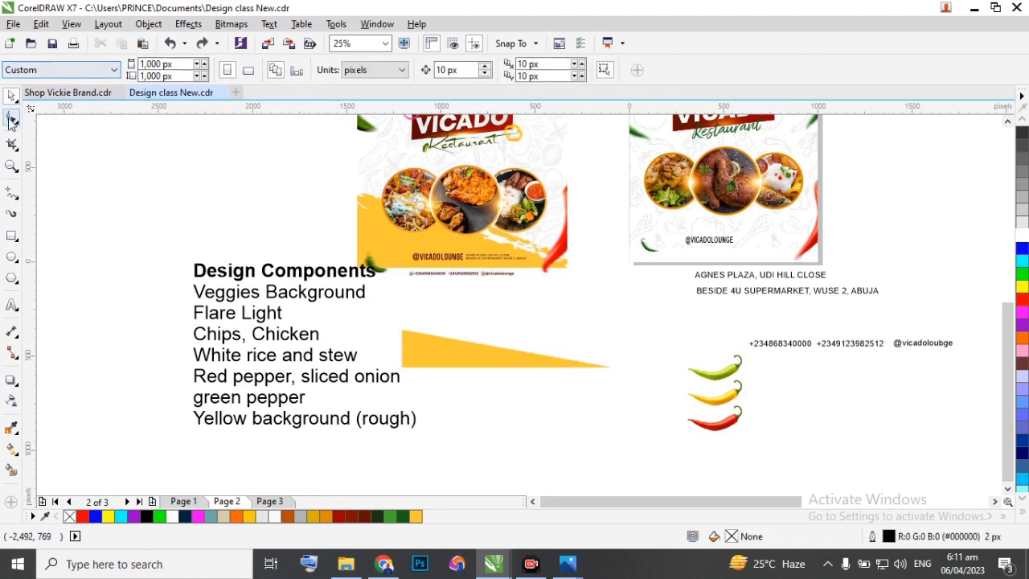
pyautogui.click(12, 215)
pyautogui.click(315, 70)
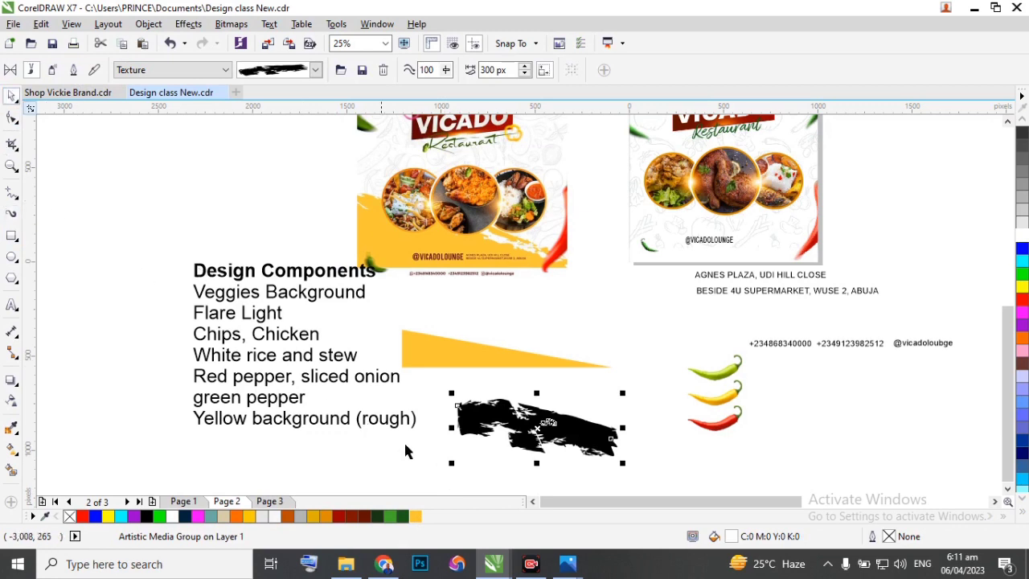
# Fill the brush stroke with the same yellow (#FFC637) and move it onto the triangle.
pyautogui.click(415, 518)
pyautogui.moveTo(542, 423); pyautogui.dragTo(508, 352)
pyautogui.scroll(2, 506, 346)
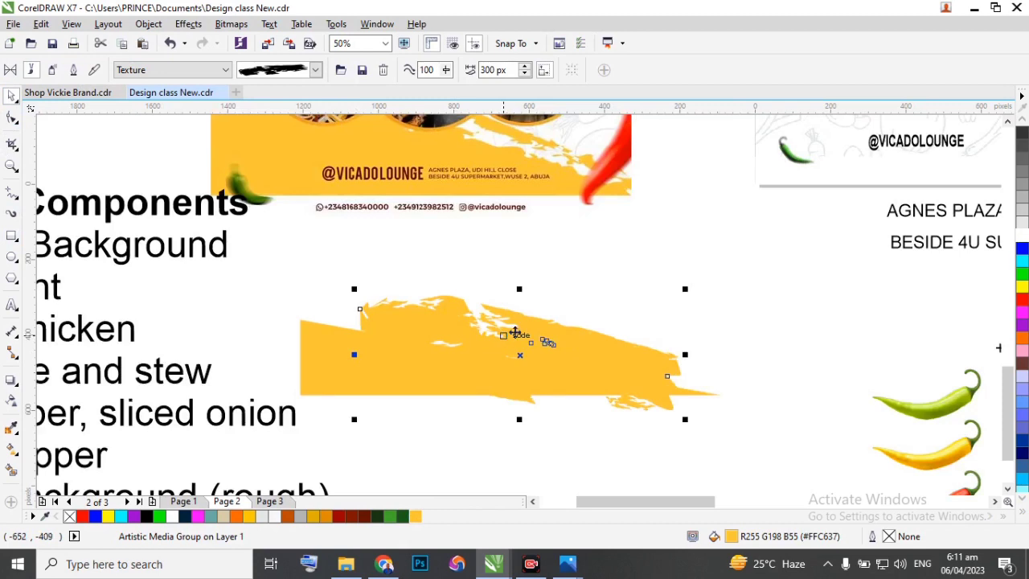
# Scale the yellow brush stroke to a stroke width of about 212 px and rotate it to follow the triangle's sloping edge.
pyautogui.moveTo(520, 289)
pyautogui.mouseDown()
pyautogui.moveTo(482, 458)
pyautogui.moveTo(491, 453)
pyautogui.moveTo(447, 356)
pyautogui.moveTo(449, 336)
pyautogui.moveTo(485, 312)
pyautogui.mouseUp()
pyautogui.click(612, 307)
pyautogui.moveTo(658, 314); pyautogui.dragTo(660, 405)
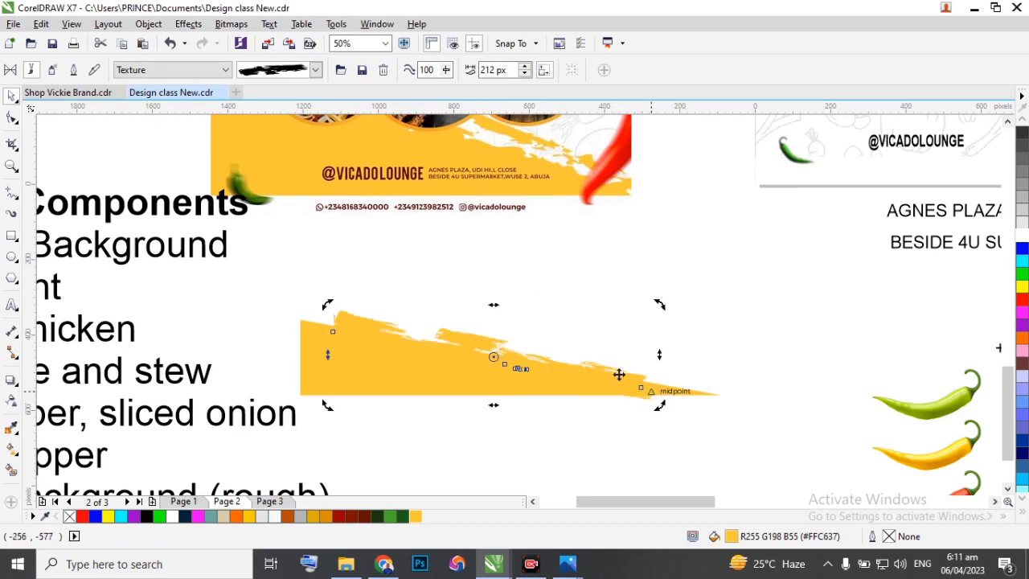
# Enlarge the yellow brush stroke to a stroke width of about 278 px, spanning the triangle's length, and shift it up just above the sloping edge.
pyautogui.click(348, 319)
pyautogui.moveTo(328, 305); pyautogui.dragTo(287, 263)
pyautogui.moveTo(347, 326)
pyautogui.mouseDown()
pyautogui.moveTo(366, 314)
pyautogui.moveTo(358, 303)
pyautogui.mouseUp()
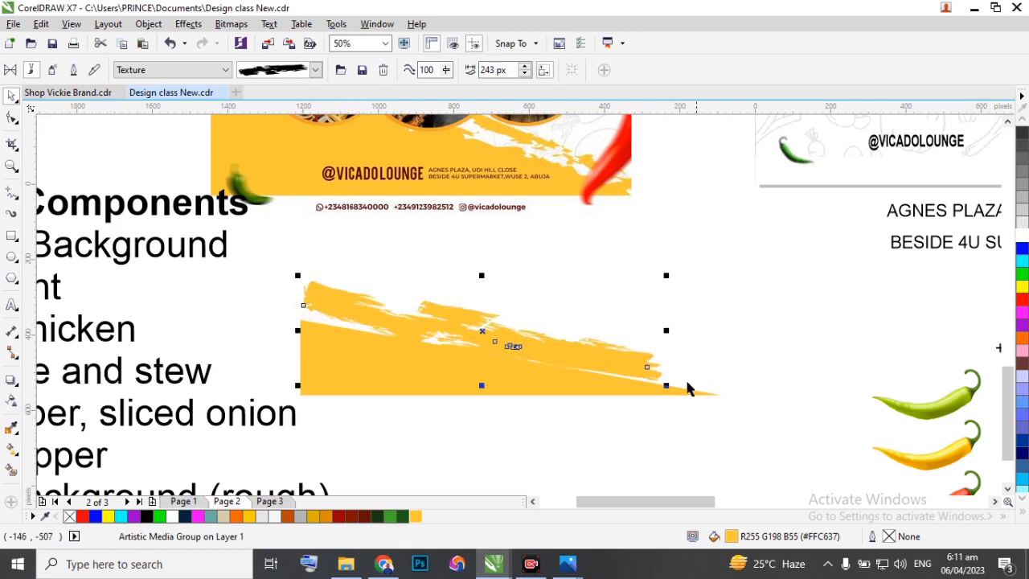
pyautogui.moveTo(666, 385); pyautogui.dragTo(717, 399)
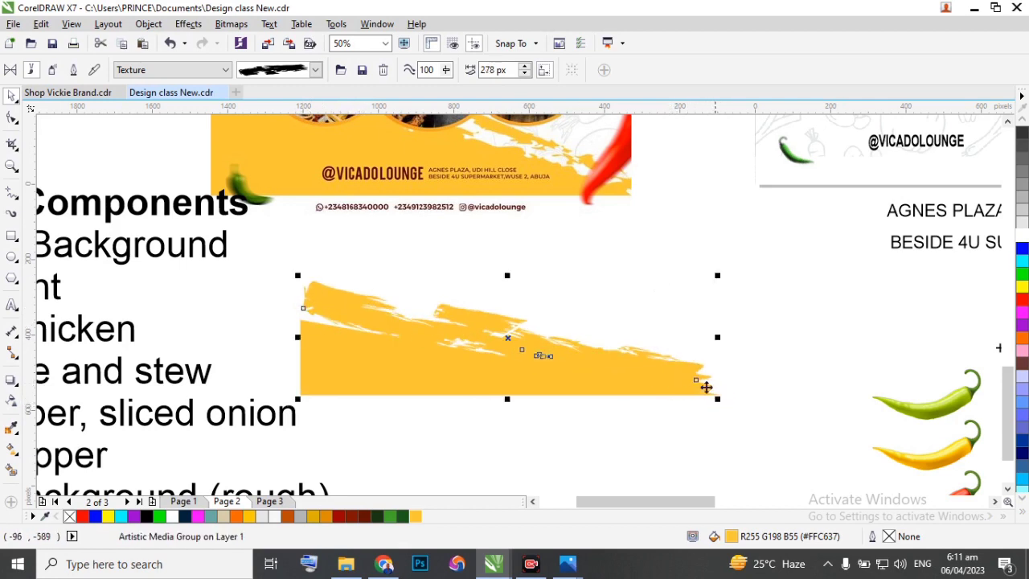
pyautogui.moveTo(611, 364); pyautogui.dragTo(610, 356)
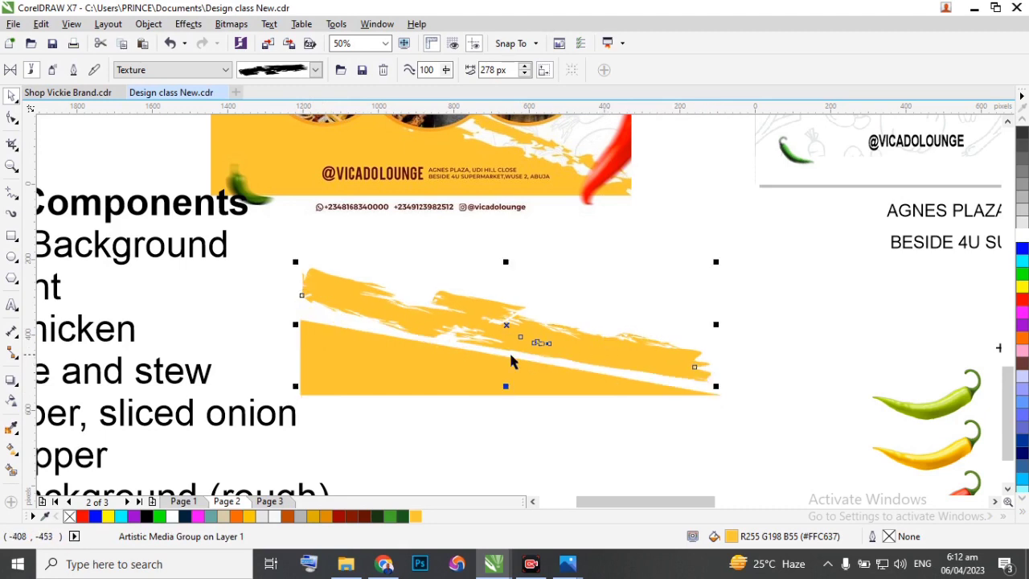
# Try to stretch the yellow brush stroke down over the triangle, undo the recent transformations, and realign it above the sloping edge.
pyautogui.moveTo(506, 386); pyautogui.dragTo(506, 400)
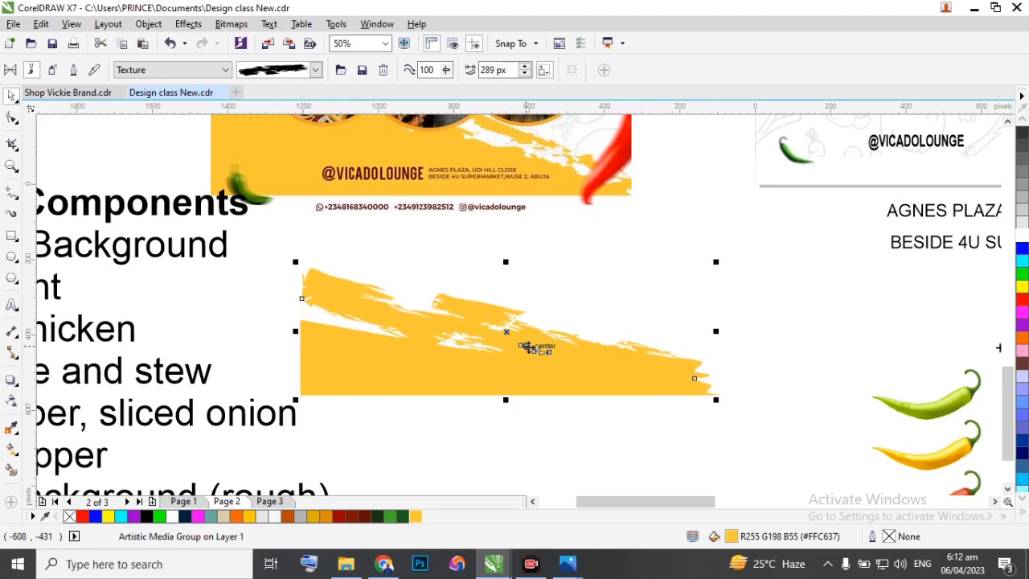
pyautogui.hotkey('ctrl', 'z')
pyautogui.hotkey('ctrl', 'z')
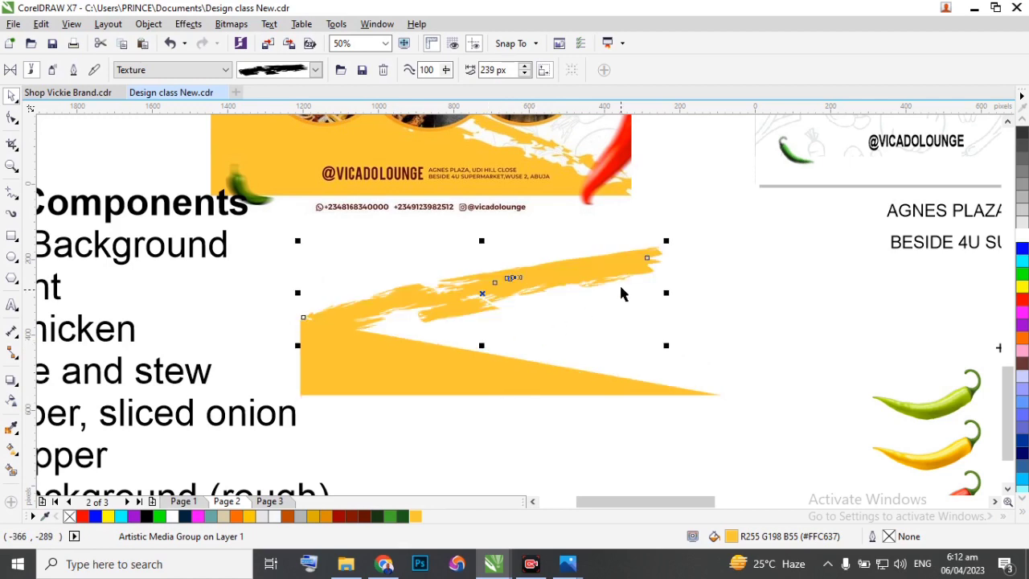
pyautogui.hotkey('ctrl', 'z')
pyautogui.moveTo(587, 353); pyautogui.dragTo(604, 348)
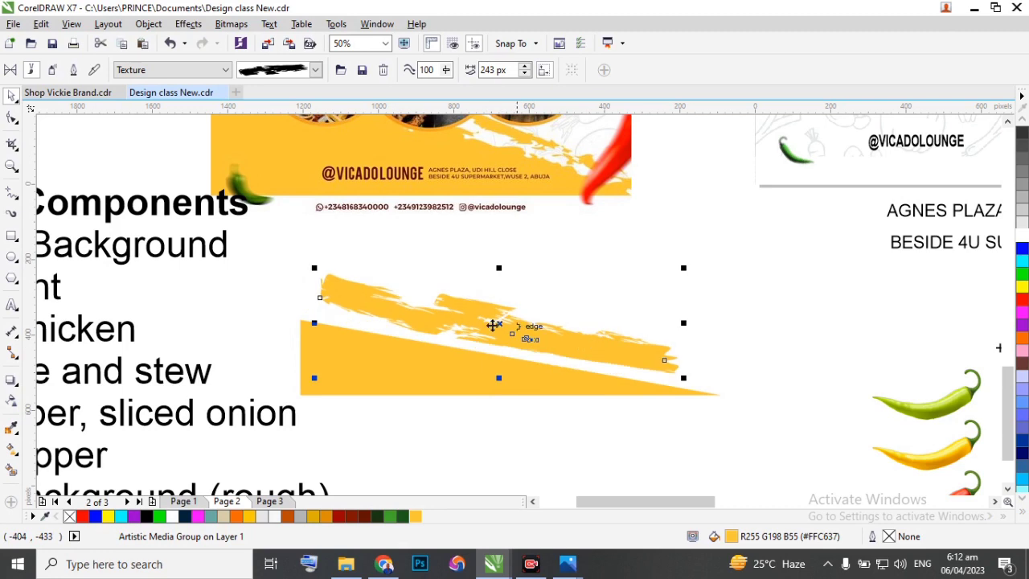
# Apply a different Texture brush preset to the yellow stroke, then draw a 300 px wide trial stroke beside it and delete it.
pyautogui.click(316, 70)
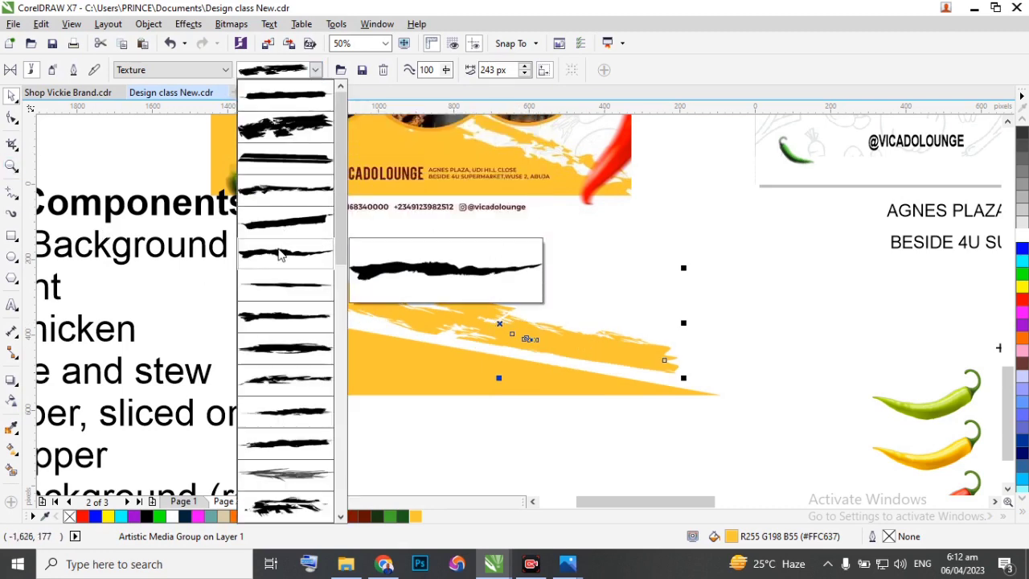
pyautogui.click(274, 299)
pyautogui.moveTo(768, 305); pyautogui.dragTo(917, 372)
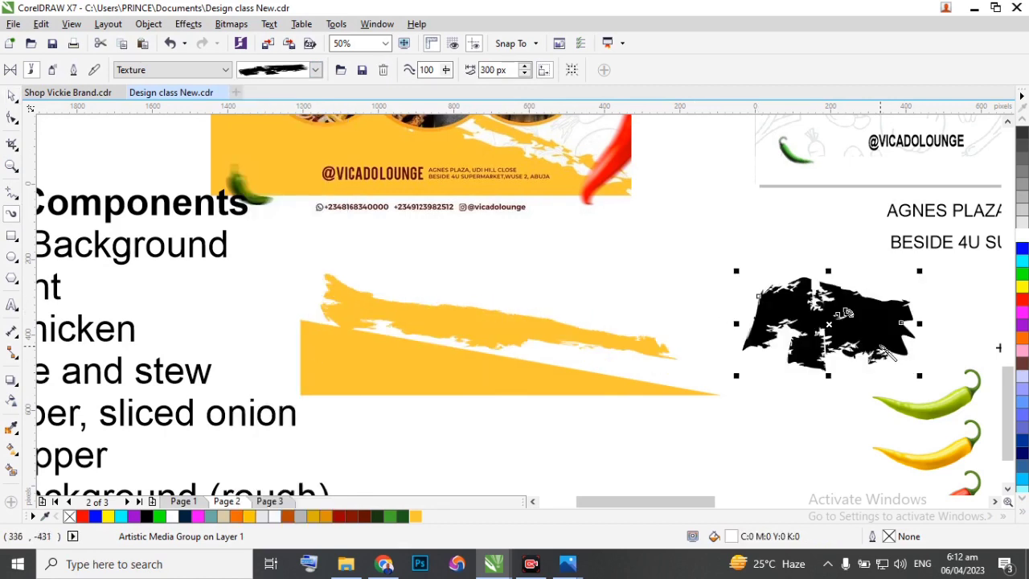
pyautogui.press('Delete')
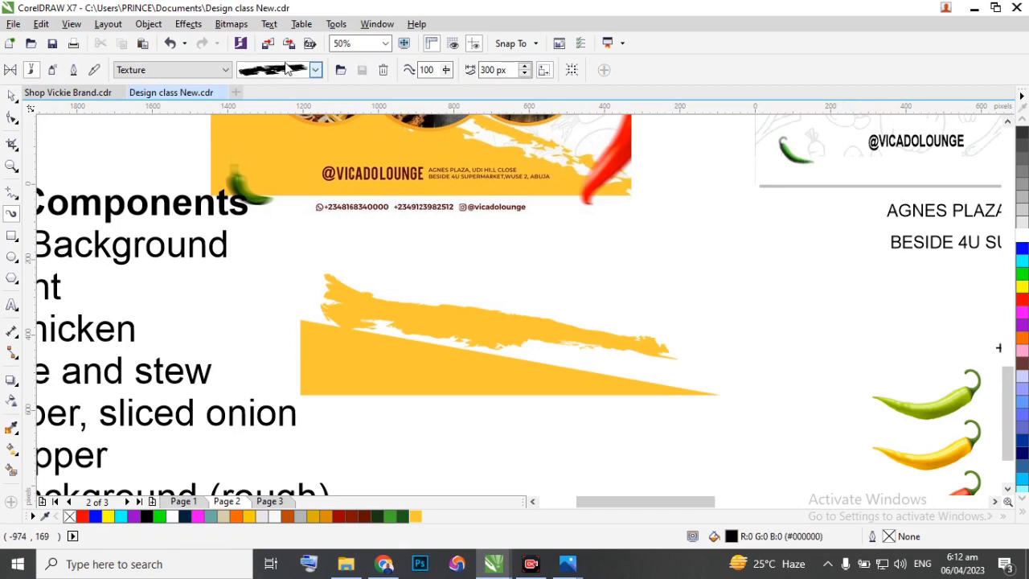
# Draw a 300 px wide stroke with a thinner Texture brush preset, slanting downward beside the triangle, and fill it with yellow (#FFC637).
pyautogui.click(316, 72)
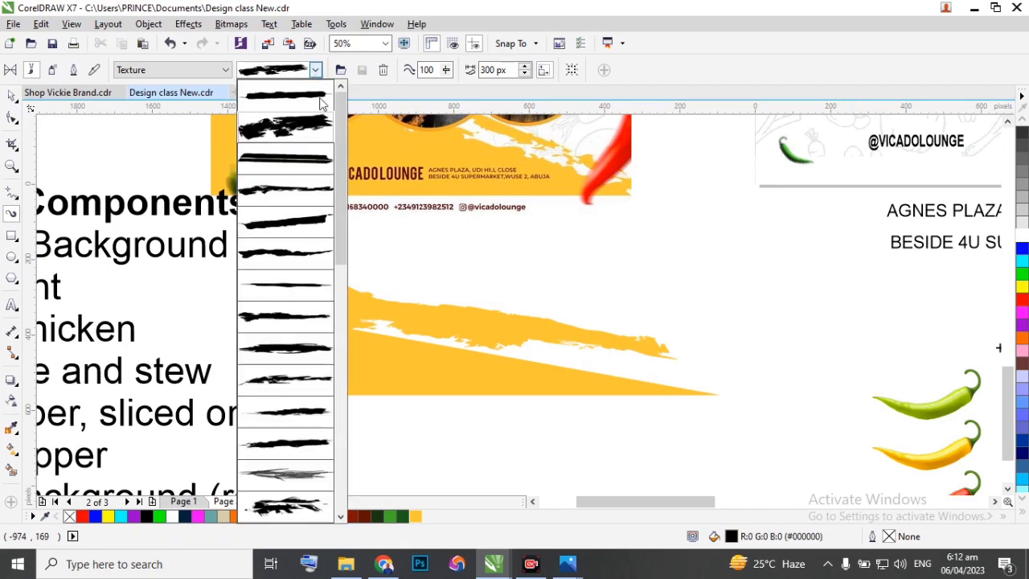
pyautogui.click(293, 199)
pyautogui.moveTo(665, 256); pyautogui.dragTo(901, 407)
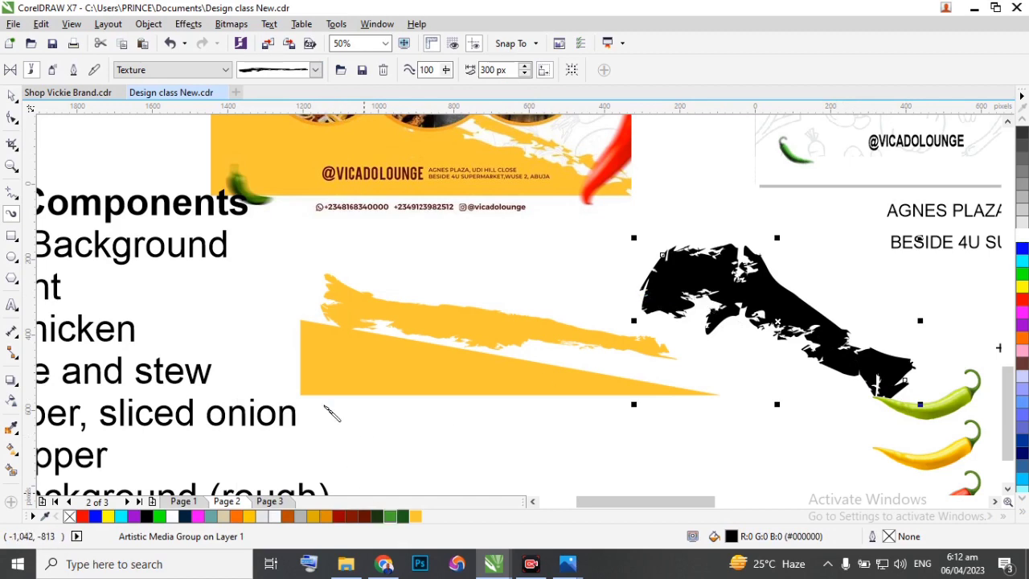
pyautogui.press('space')
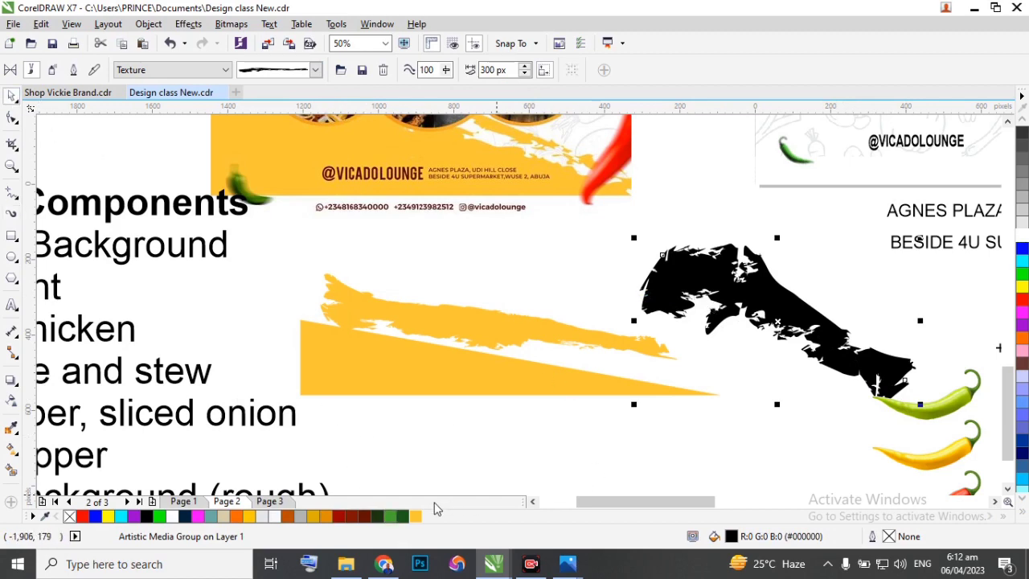
pyautogui.click(416, 516)
# Move the first yellow brush stroke aside onto the flyer's lower edge and place the new stroke over the triangle's narrow end.
pyautogui.moveTo(505, 334); pyautogui.dragTo(401, 245)
pyautogui.moveTo(751, 299); pyautogui.dragTo(571, 308)
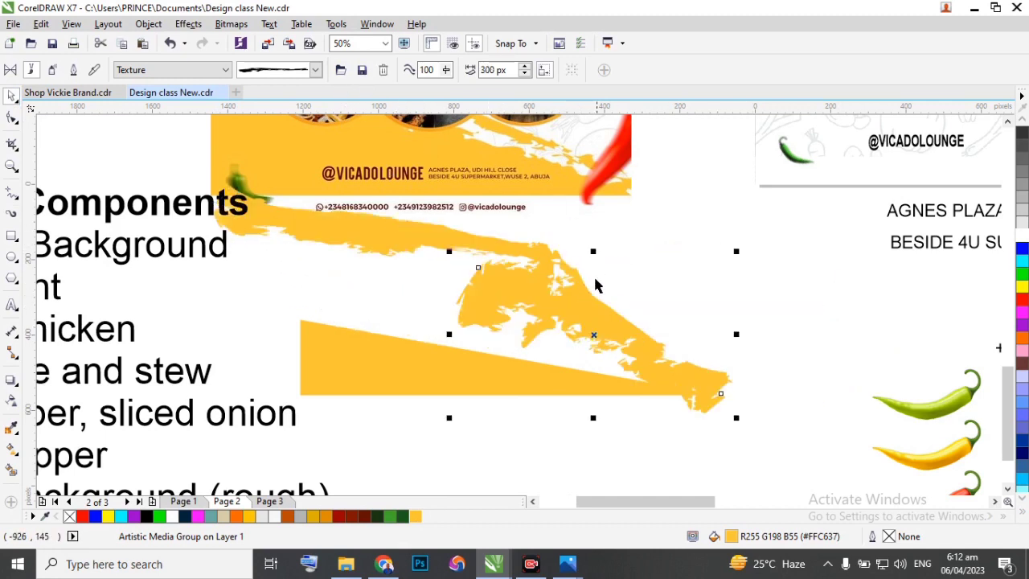
pyautogui.moveTo(405, 238); pyautogui.dragTo(395, 210)
pyautogui.click(550, 291)
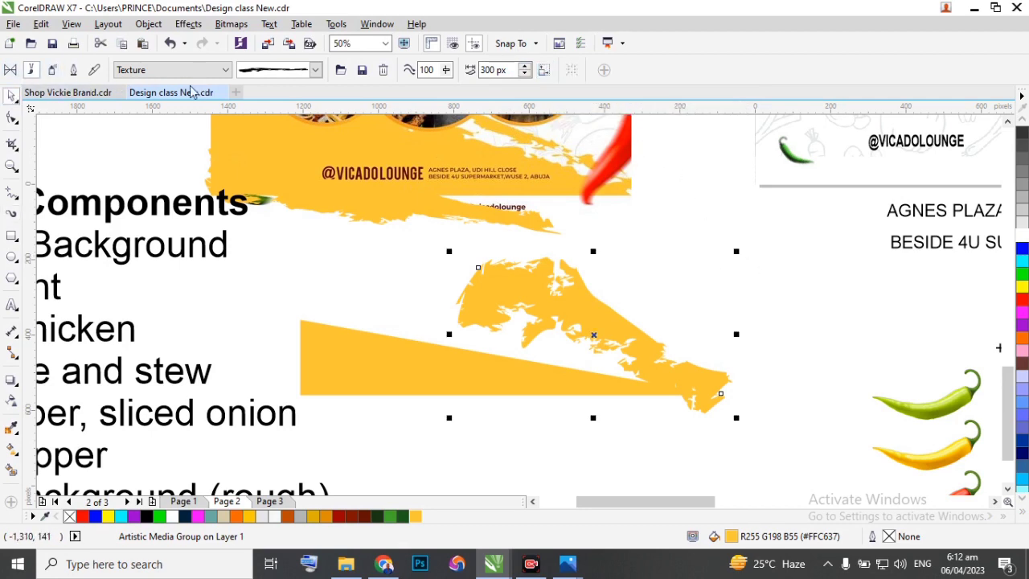
pyautogui.moveTo(737, 251)
pyautogui.mouseDown()
pyautogui.moveTo(510, 395)
pyautogui.moveTo(367, 446)
pyautogui.moveTo(285, 459)
pyautogui.moveTo(209, 454)
pyautogui.mouseUp()
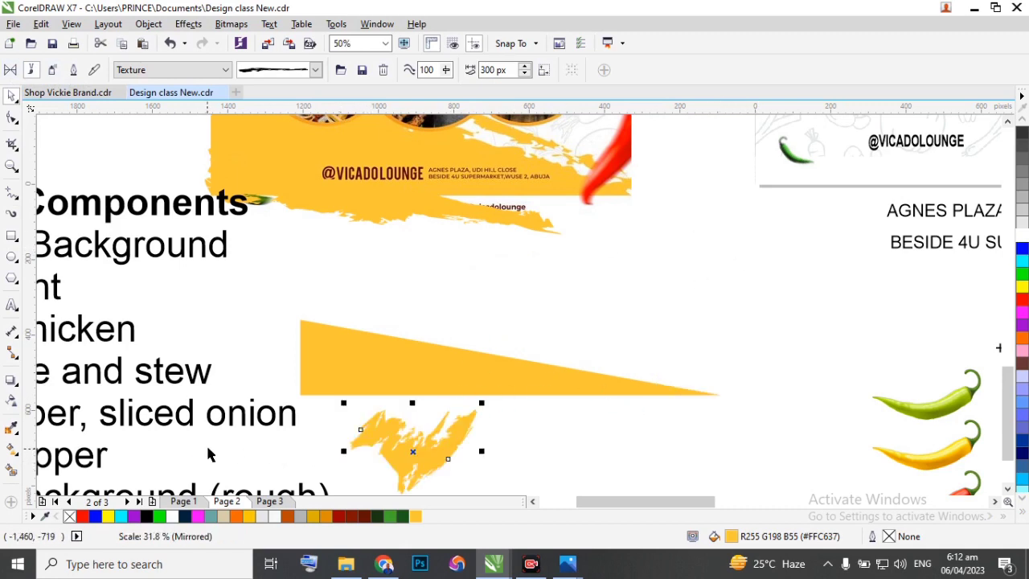
pyautogui.hotkey('ctrl', 'z')
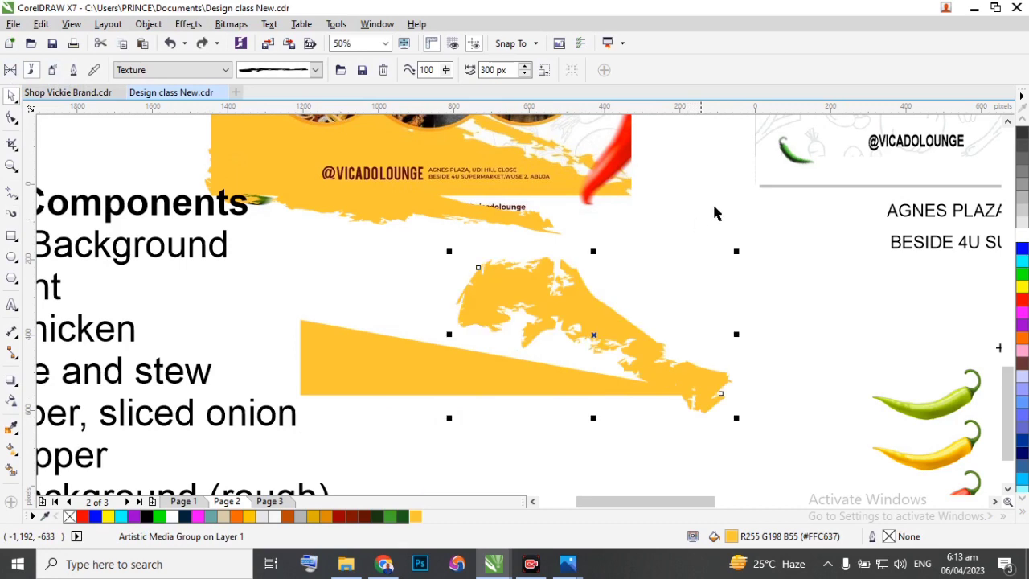
pyautogui.scroll(-5, 723, 210)
pyautogui.moveTo(736, 201)
pyautogui.mouseDown()
pyautogui.moveTo(735, 218)
pyautogui.moveTo(584, 305)
pyautogui.moveTo(628, 280)
pyautogui.mouseUp()
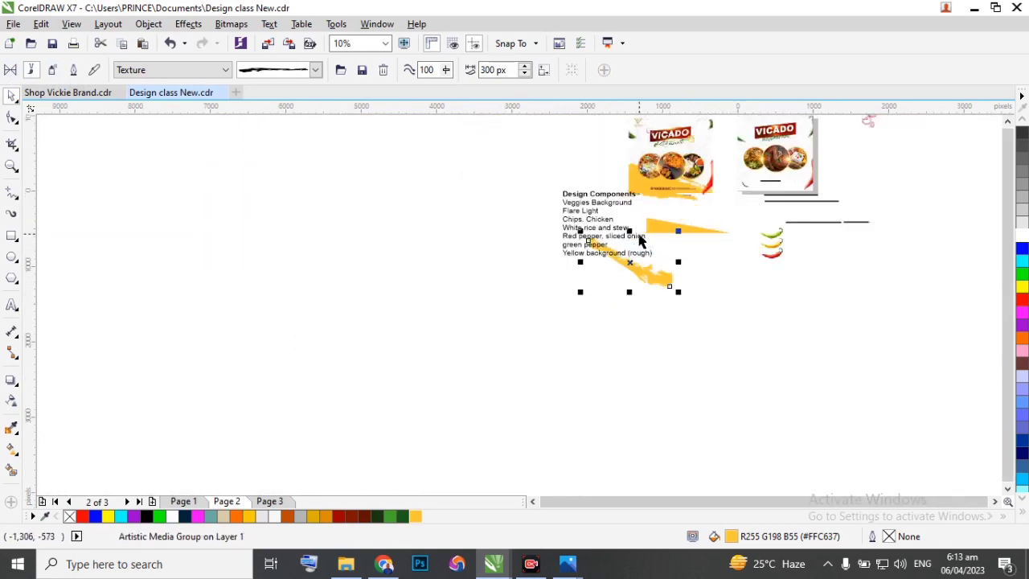
pyautogui.scroll(4, 638, 245)
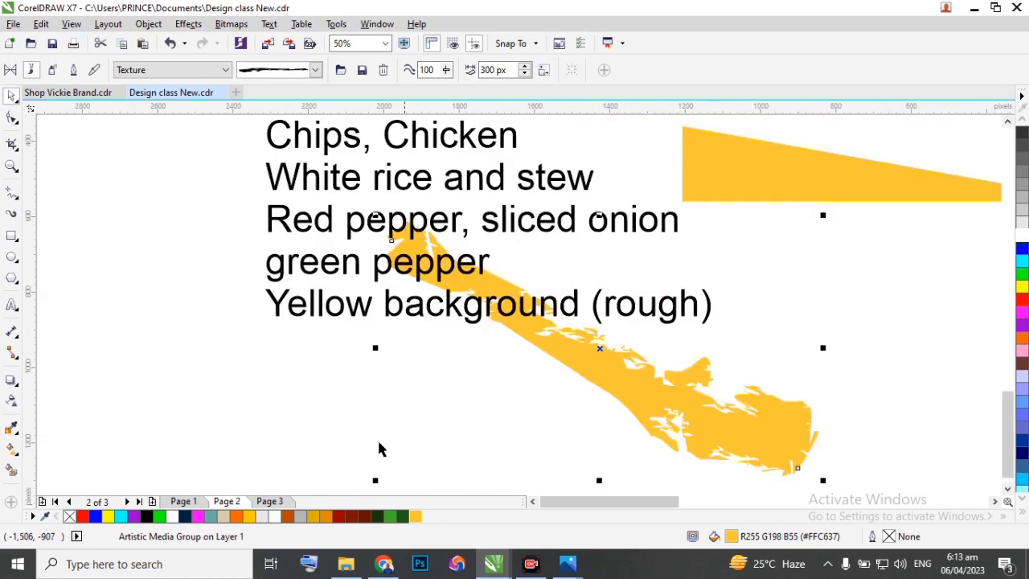
pyautogui.moveTo(362, 486)
pyautogui.mouseDown()
pyautogui.moveTo(305, 480)
pyautogui.moveTo(319, 471)
pyautogui.mouseUp()
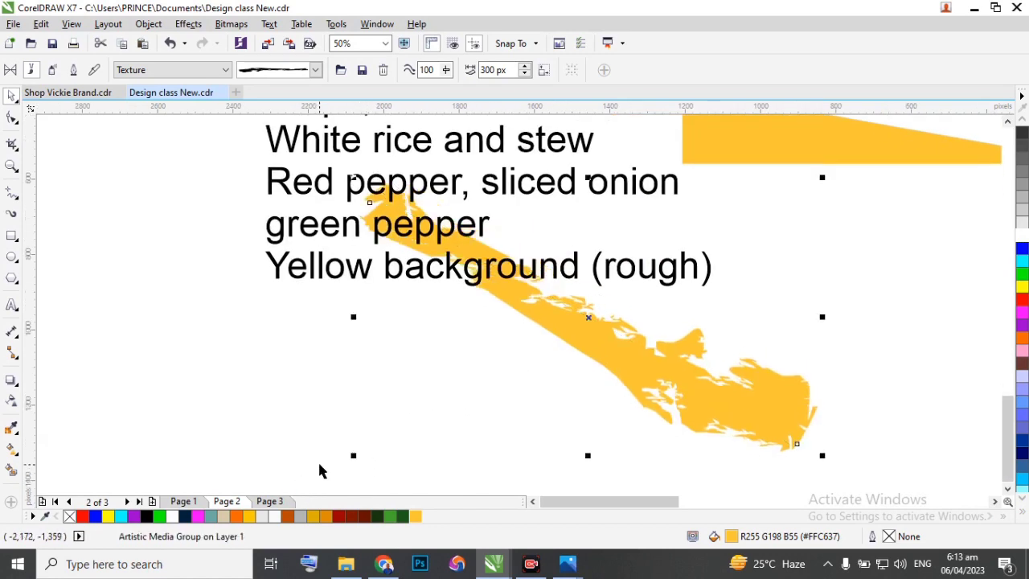
pyautogui.hotkey('ctrl', 'z')
pyautogui.hotkey('ctrl', 'z')
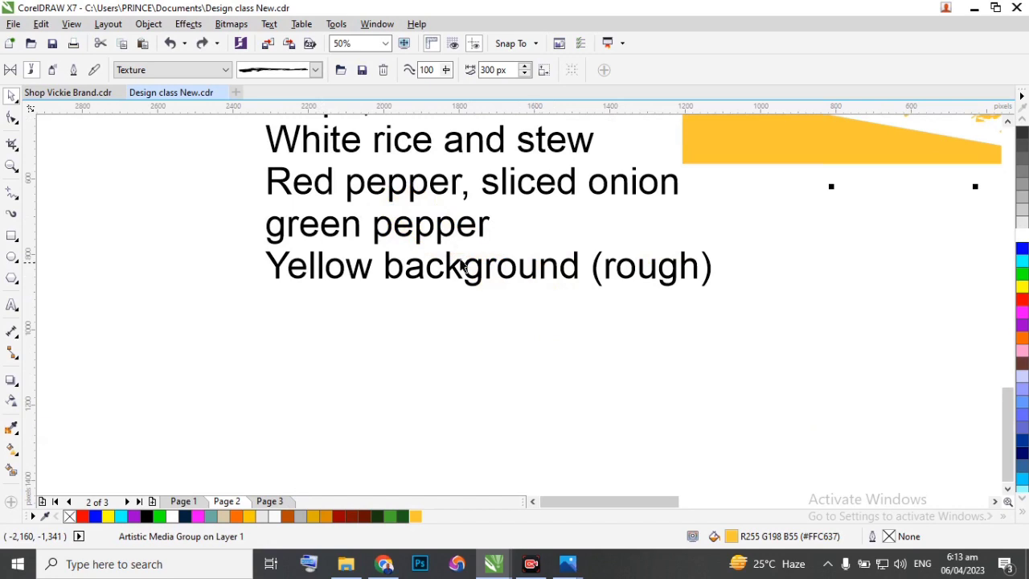
# Shift the new yellow brush stroke toward the triangle's tall end and rotate it to a gentler slope.
pyautogui.scroll(-2, 396, 255)
pyautogui.scroll(1, 473, 191)
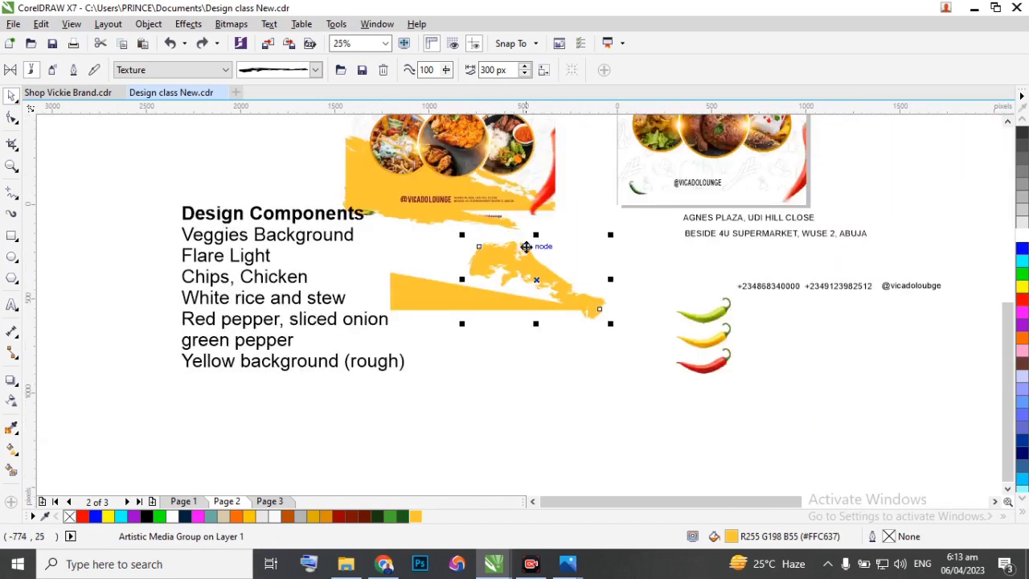
pyautogui.moveTo(522, 248); pyautogui.dragTo(477, 255)
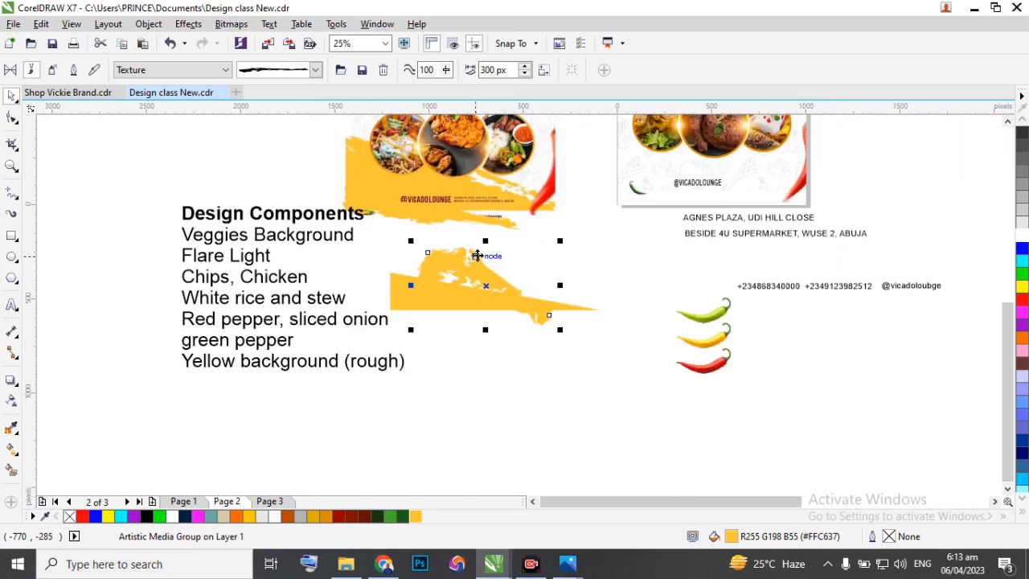
pyautogui.click(541, 266)
pyautogui.moveTo(724, 289); pyautogui.dragTo(755, 213)
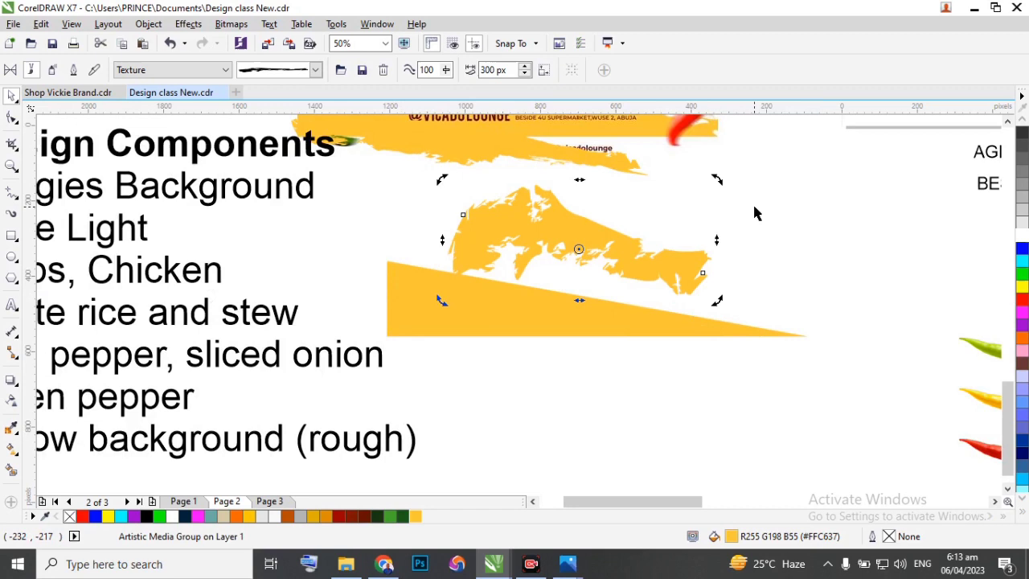
# Enlarge the new yellow brush stroke to about the triangle's length and position it just above the sloping edge.
pyautogui.click(658, 259)
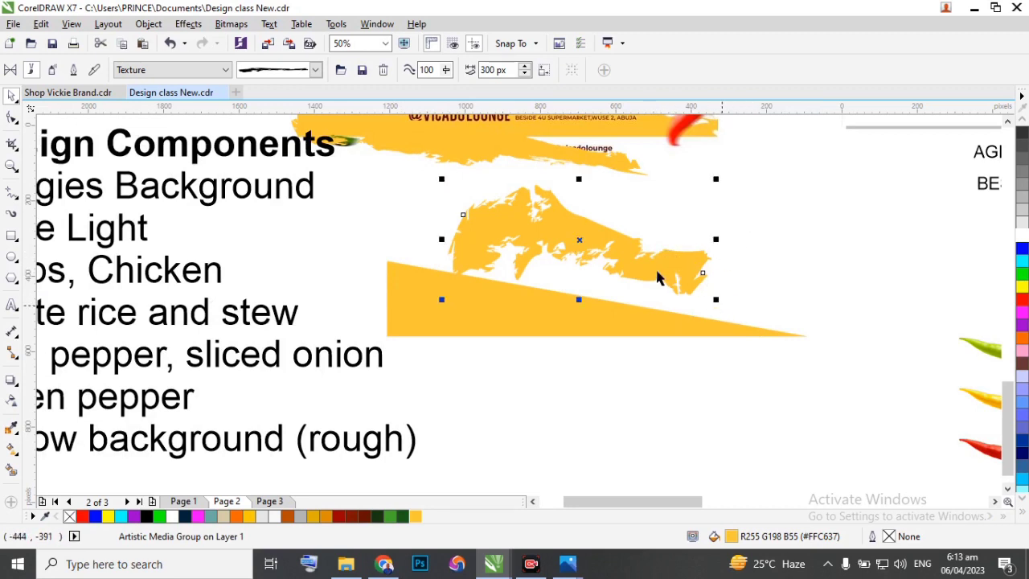
pyautogui.moveTo(716, 300); pyautogui.dragTo(804, 353)
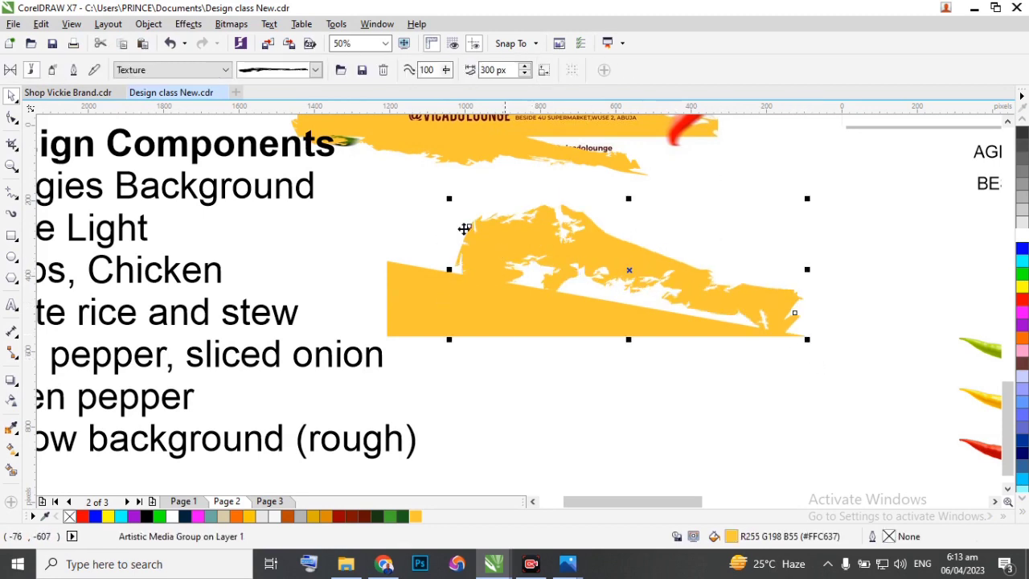
pyautogui.moveTo(451, 198); pyautogui.dragTo(368, 169)
pyautogui.moveTo(485, 218)
pyautogui.mouseDown()
pyautogui.moveTo(499, 237)
pyautogui.moveTo(564, 236)
pyautogui.mouseUp()
# Toggle the Scale stroke with object option for the first yellow brush stroke above the triangle.
pyautogui.click(510, 296)
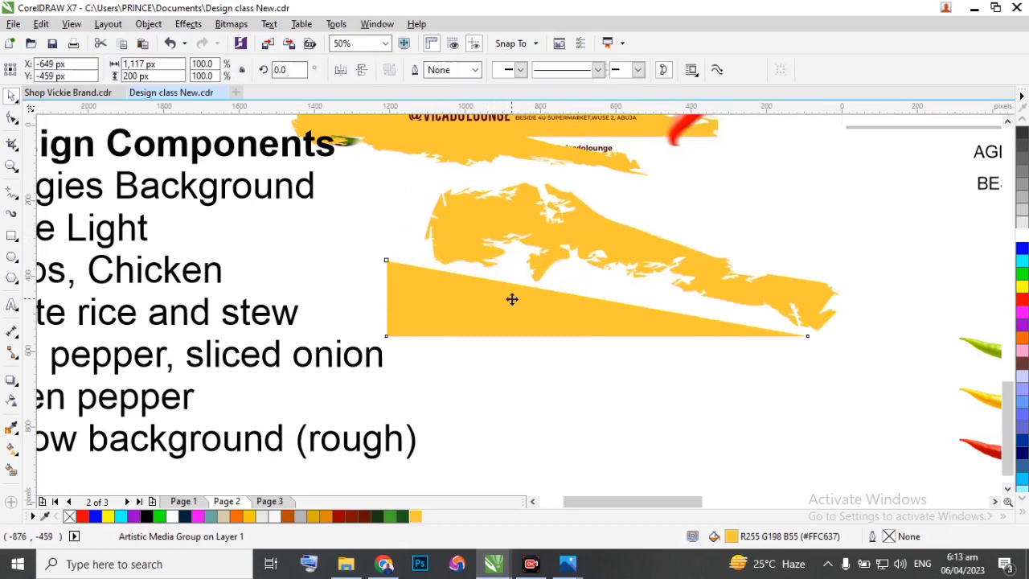
pyautogui.scroll(-2, 545, 247)
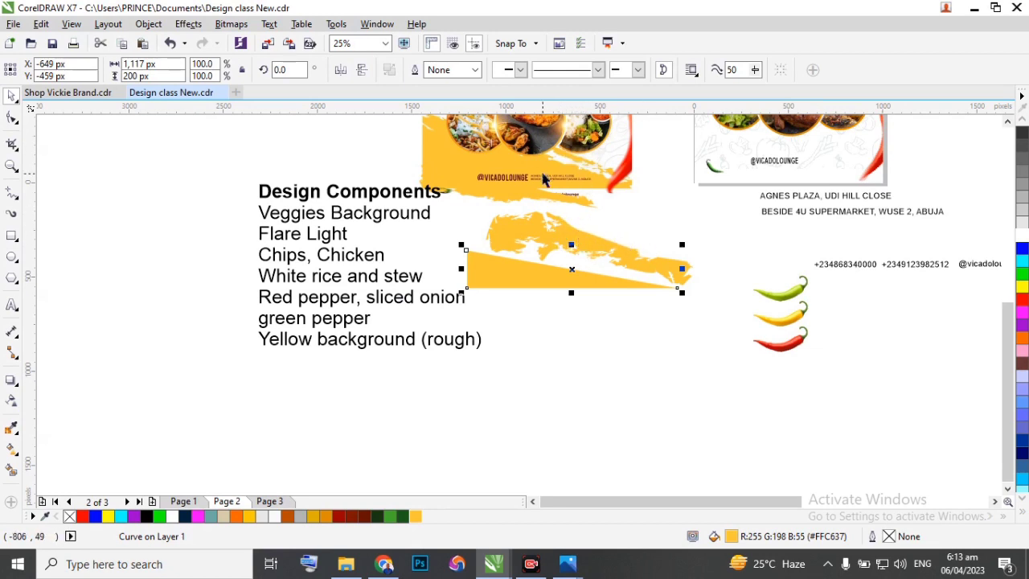
pyautogui.click(558, 239)
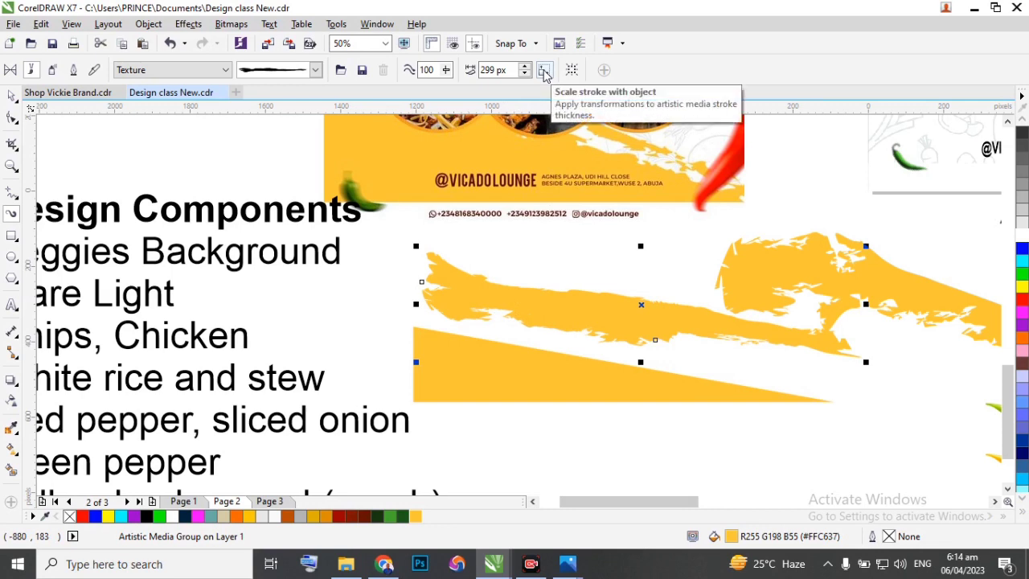
pyautogui.click(544, 71)
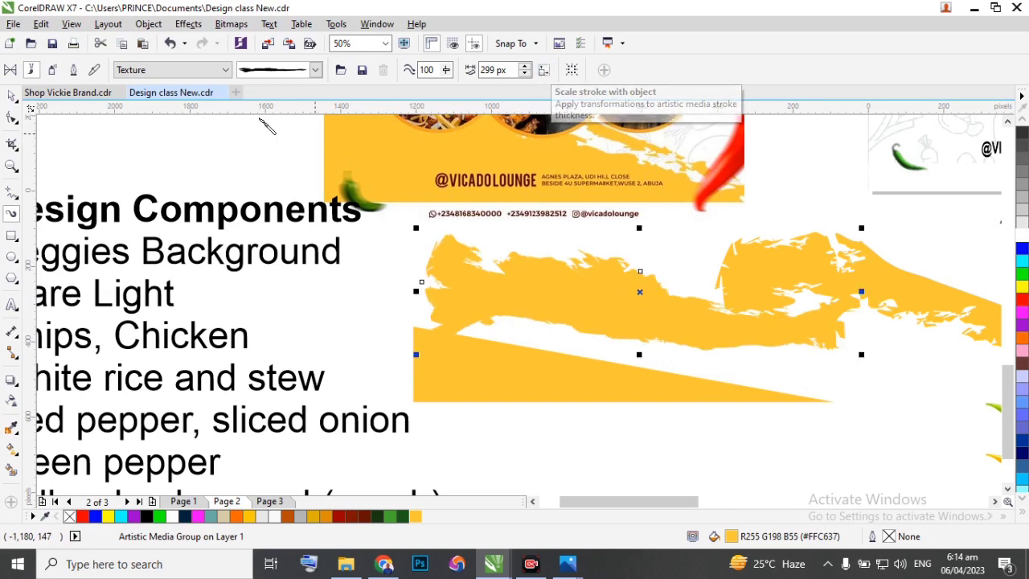
# Move the first yellow brush stroke onto the triangle's sloping edge and skew it downward to follow the slope.
pyautogui.click(15, 101)
pyautogui.moveTo(621, 310)
pyautogui.mouseDown()
pyautogui.moveTo(603, 339)
pyautogui.moveTo(598, 311)
pyautogui.mouseUp()
pyautogui.click(618, 321)
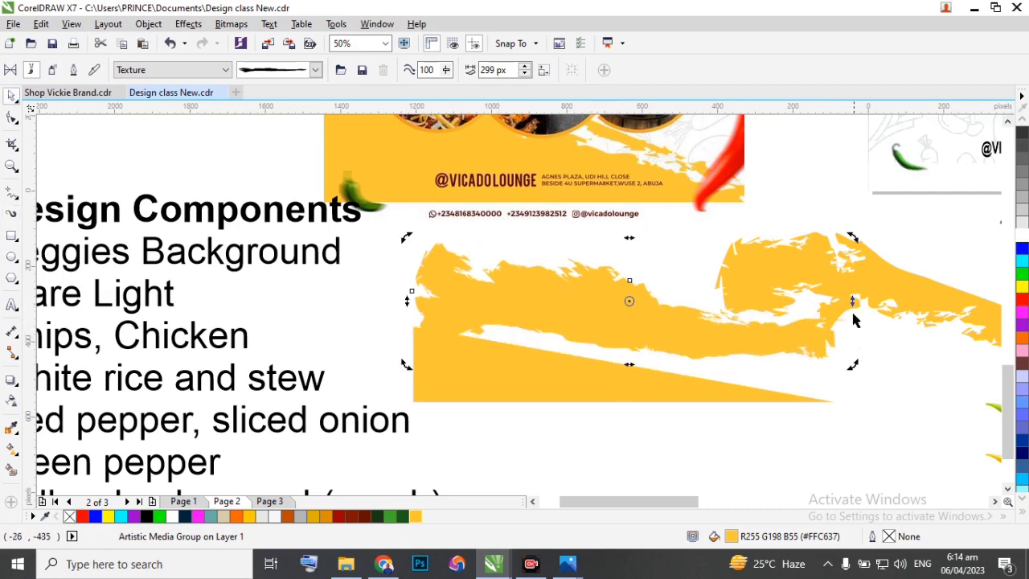
pyautogui.moveTo(854, 304); pyautogui.dragTo(851, 320)
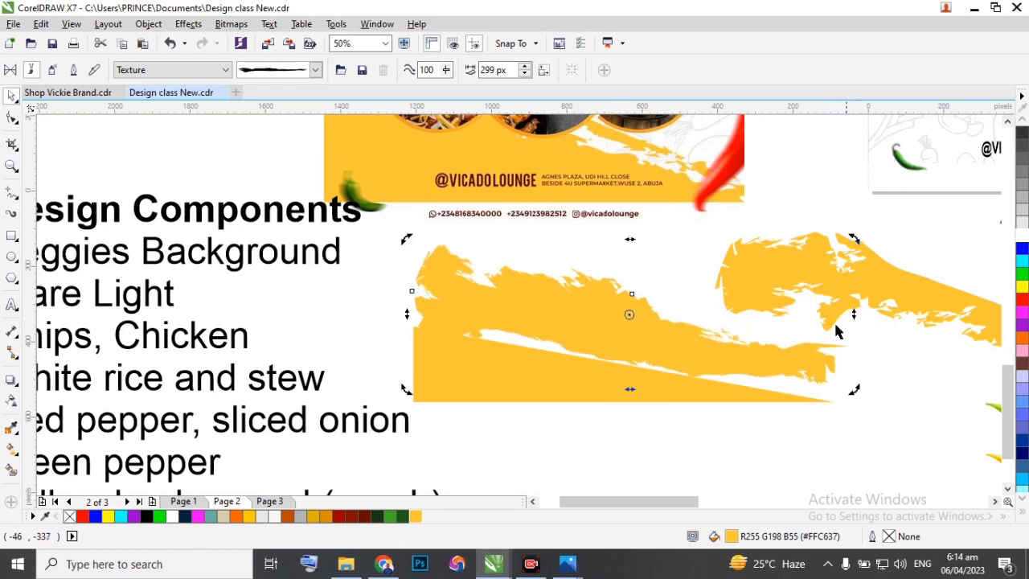
# Add two nodes to the yellow triangle's sloping edge with the Shape tool and pull them up beneath the brush stroke.
pyautogui.click(892, 331)
pyautogui.click(538, 368)
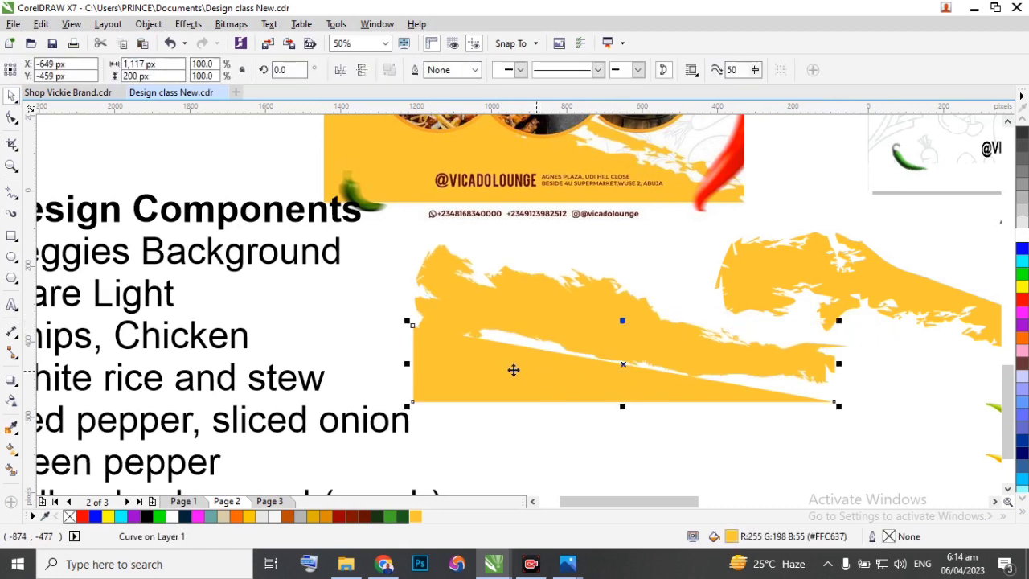
pyautogui.click(12, 118)
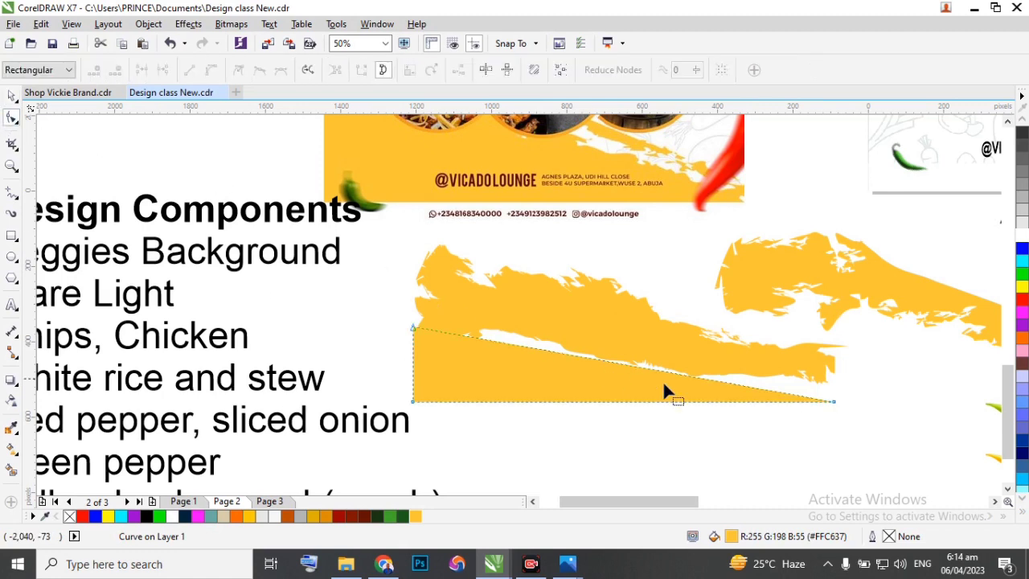
pyautogui.doubleClick(693, 376)
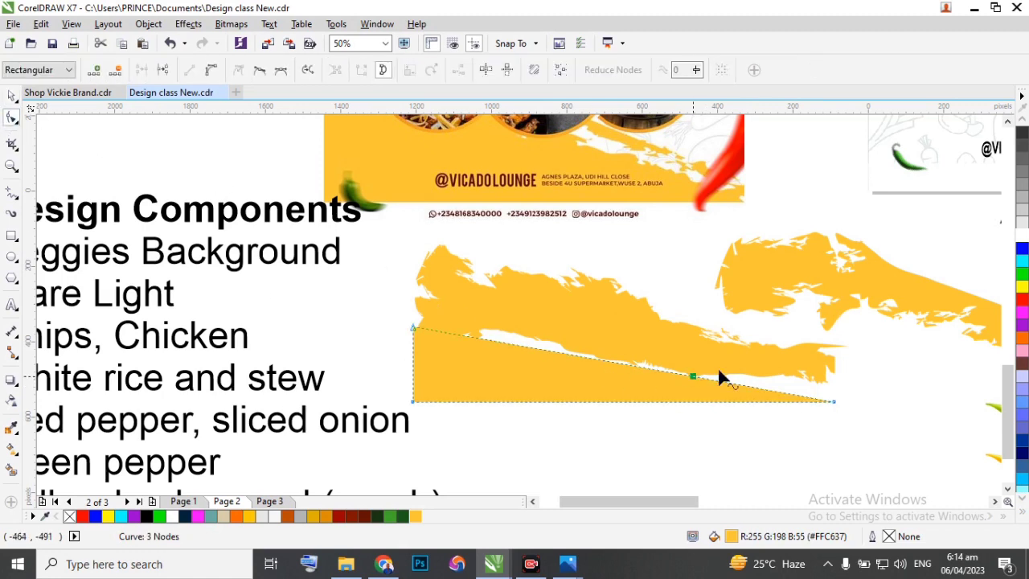
pyautogui.moveTo(695, 376); pyautogui.dragTo(712, 361)
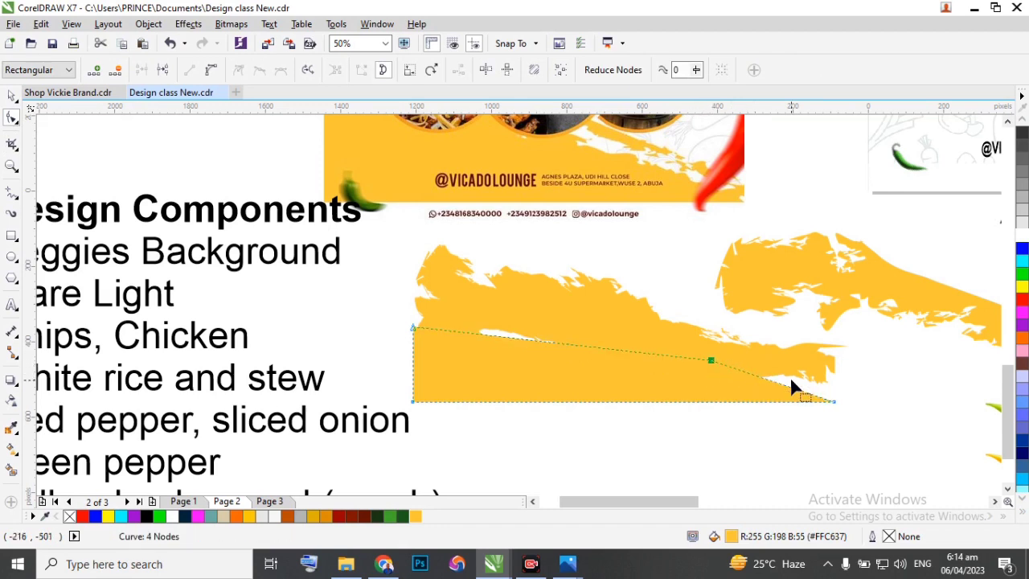
pyautogui.doubleClick(498, 337)
pyautogui.moveTo(497, 337); pyautogui.dragTo(488, 310)
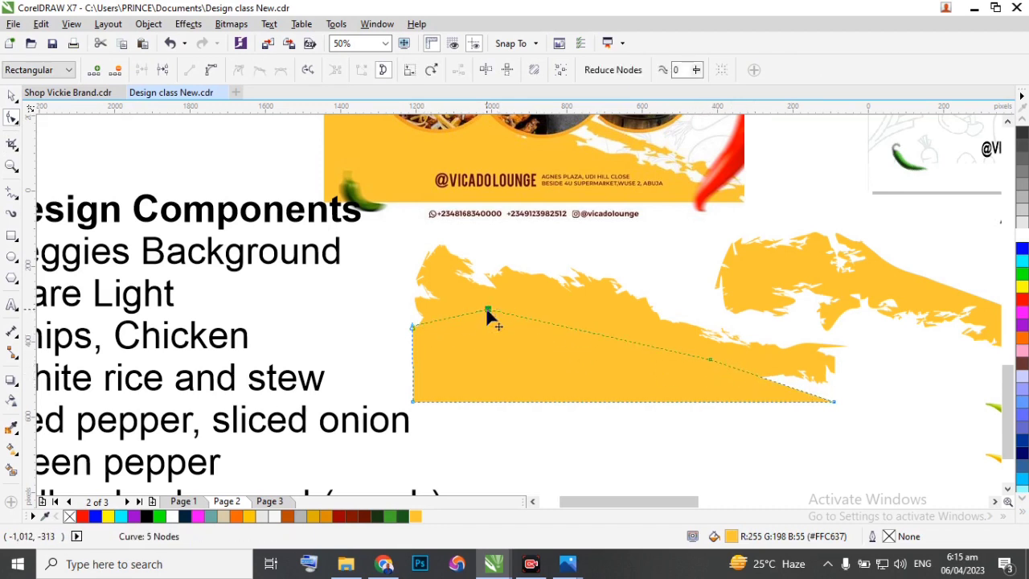
# Add nodes along the lower part of the yellow triangle's sloping edge and pull them into an uneven outline beneath the brush stroke.
pyautogui.scroll(3, 792, 396)
pyautogui.doubleClick(787, 382)
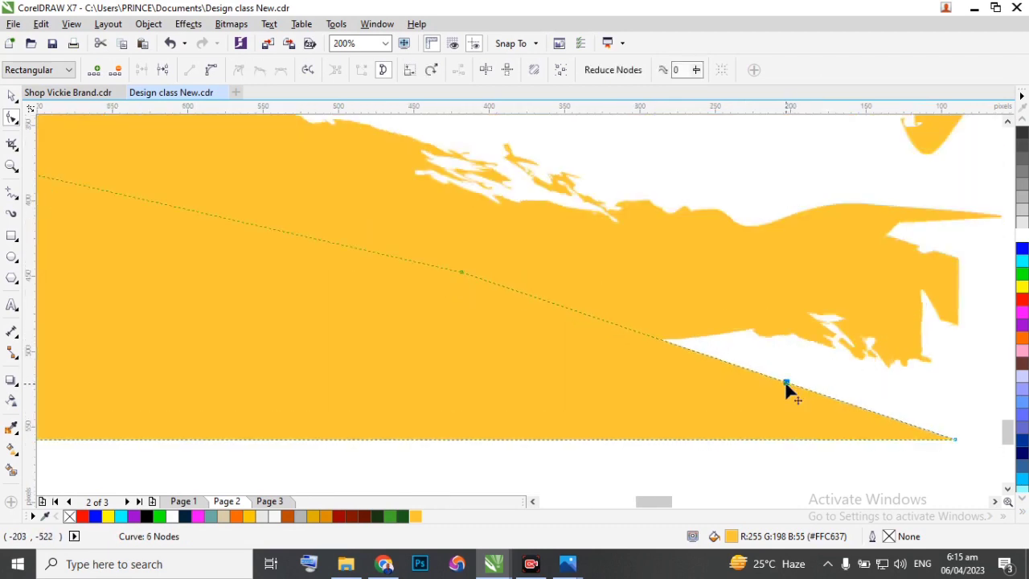
pyautogui.moveTo(786, 382); pyautogui.dragTo(729, 368)
pyautogui.doubleClick(752, 355)
pyautogui.doubleClick(829, 385)
pyautogui.moveTo(830, 385)
pyautogui.mouseDown()
pyautogui.moveTo(836, 349)
pyautogui.moveTo(818, 383)
pyautogui.mouseUp()
pyautogui.doubleClick(816, 357)
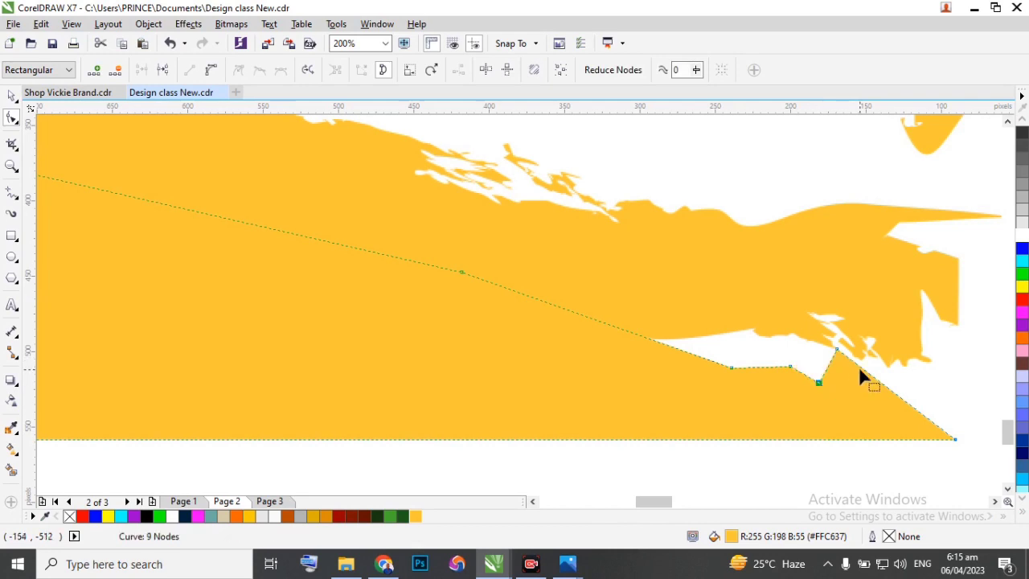
# Add more nodes close to the triangle's pointed end and reposition them to form a jagged edge under the brush stroke's tip.
pyautogui.doubleClick(911, 398)
pyautogui.moveTo(910, 397); pyautogui.dragTo(851, 363)
pyautogui.doubleClick(873, 362)
pyautogui.doubleClick(853, 372)
pyautogui.doubleClick(851, 383)
# Group the reshaped yellow triangle with the brush stroke above it.
pyautogui.scroll(-1, 841, 384)
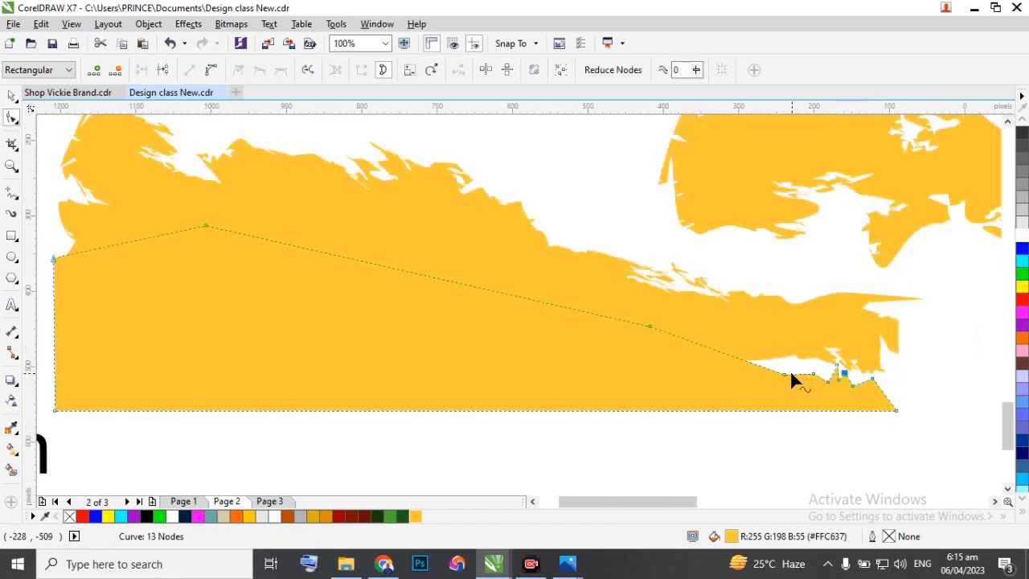
pyautogui.scroll(-1, 792, 381)
pyautogui.press('space')
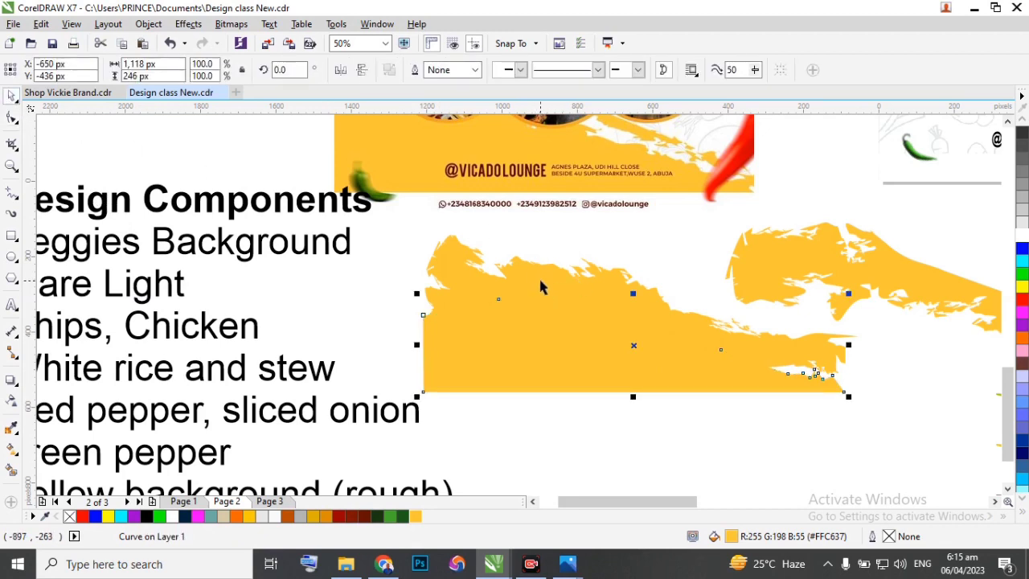
pyautogui.keyDown('shift'); pyautogui.click(540, 287); pyautogui.keyUp('shift')
pyautogui.hotkey('ctrl', 'g')
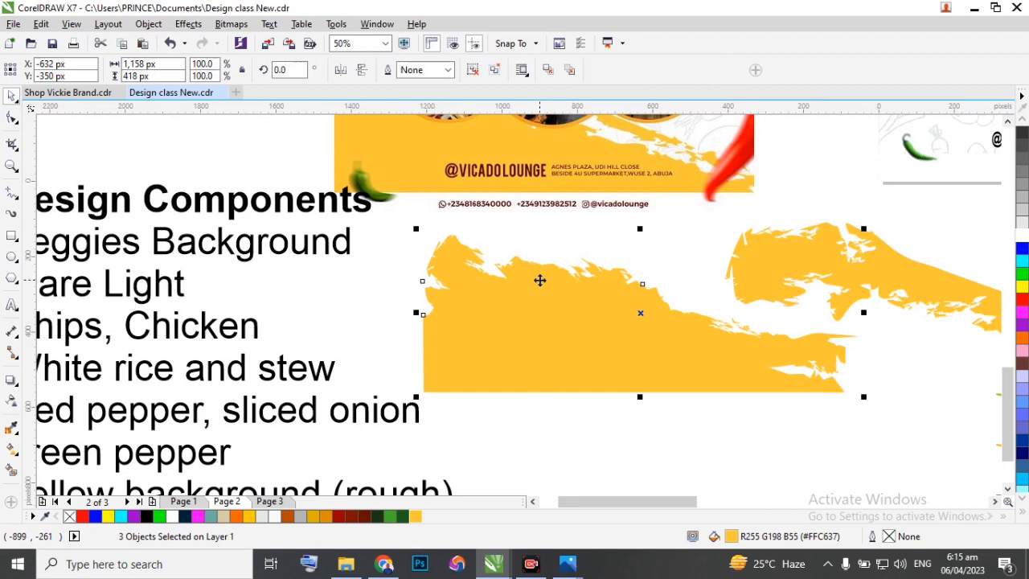
pyautogui.scroll(-1, 392, 259)
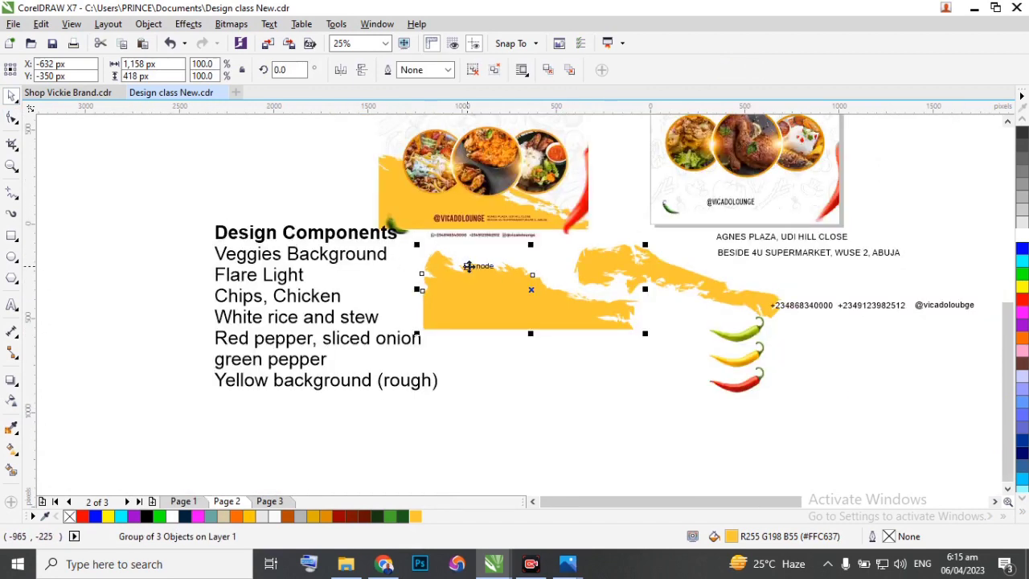
pyautogui.click(734, 203)
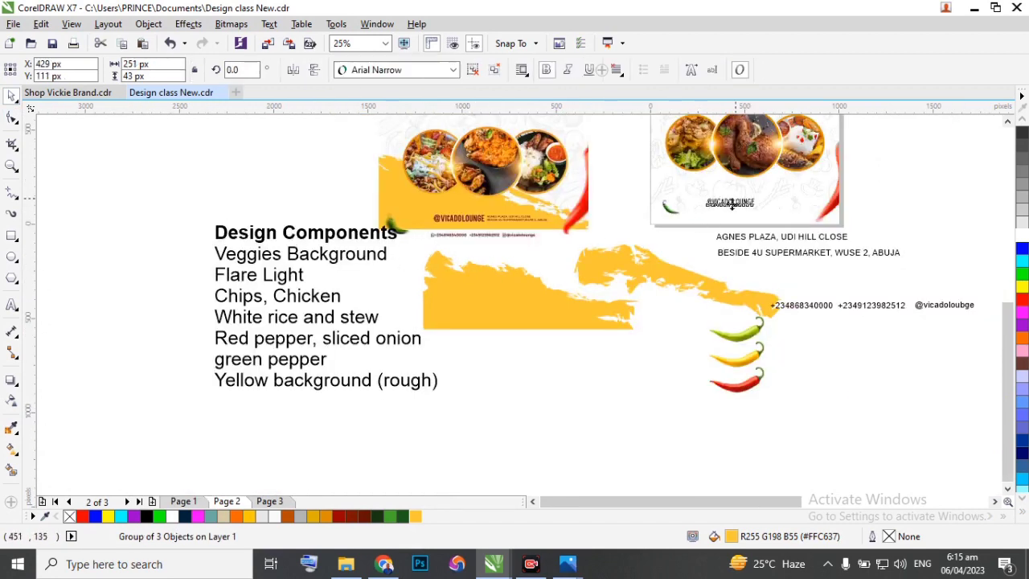
pyautogui.moveTo(940, 230); pyautogui.dragTo(925, 231)
pyautogui.click(535, 298)
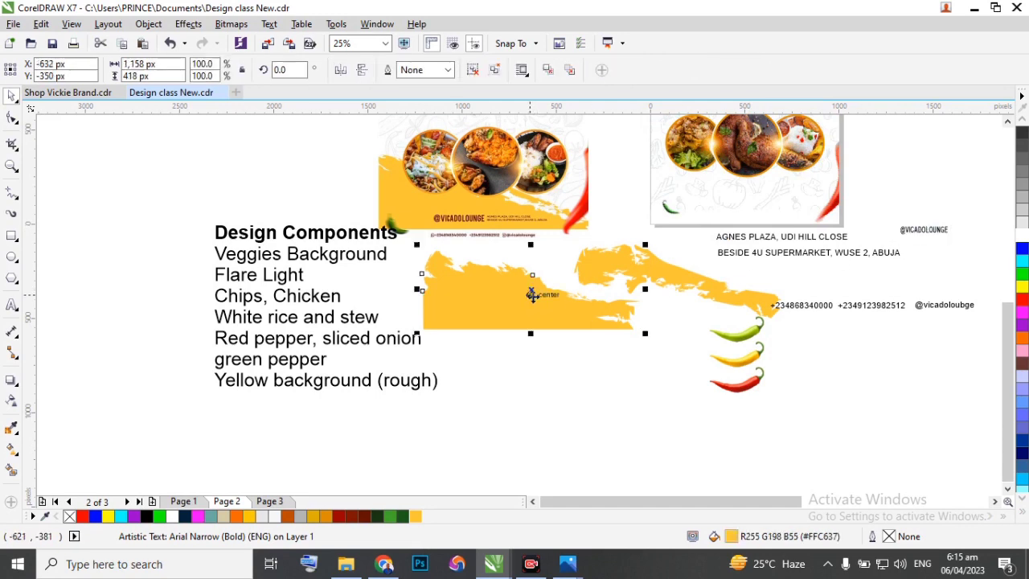
pyautogui.click(148, 23)
pyautogui.moveTo(241, 156)
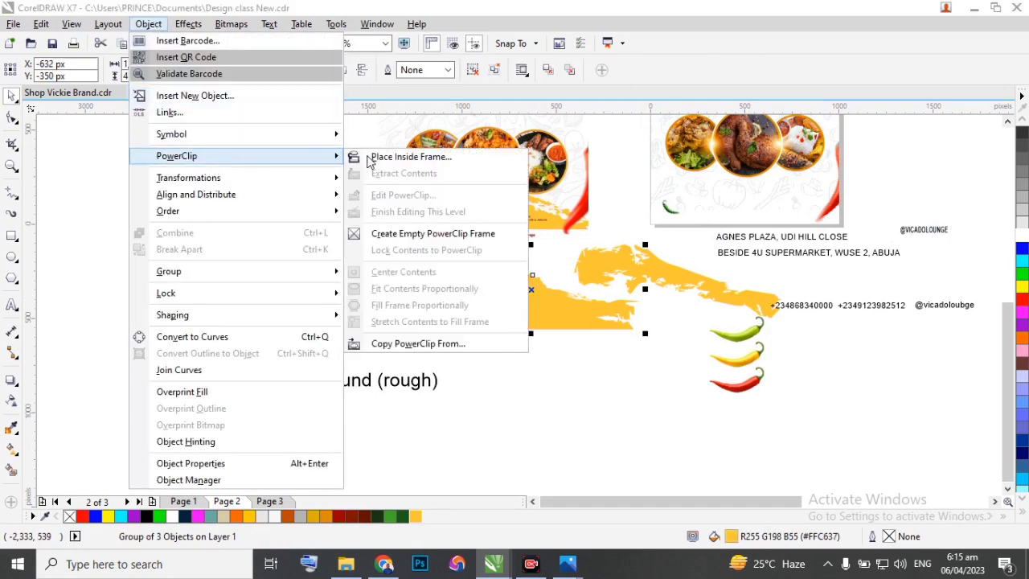
pyautogui.click(374, 159)
pyautogui.click(730, 190)
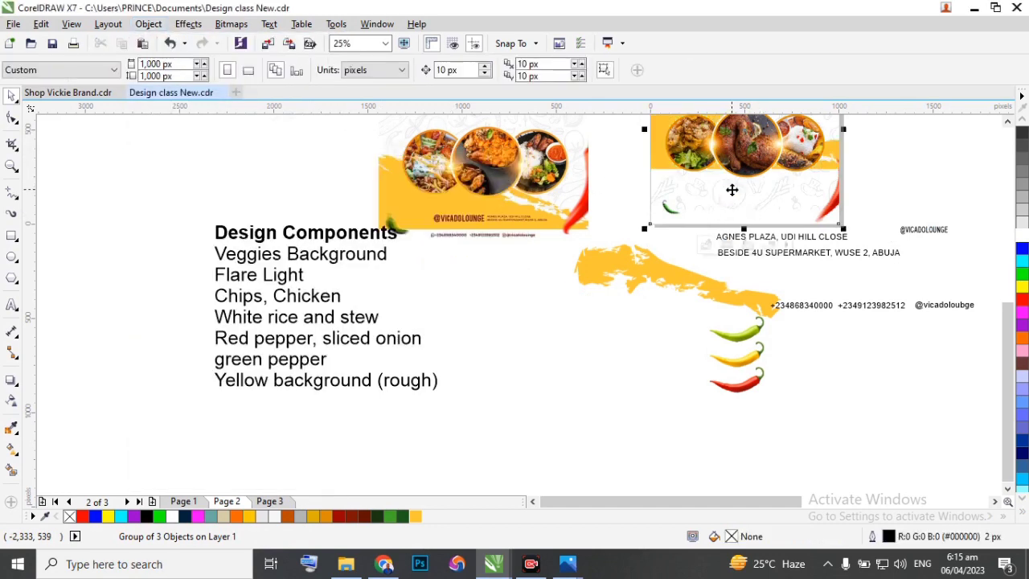
# Edit the flyer's PowerClip contents and move the yellow group down to about X 518 px, Y 209 px, then finish editing.
pyautogui.scroll(-2, 705, 193)
pyautogui.scroll(2, 705, 193)
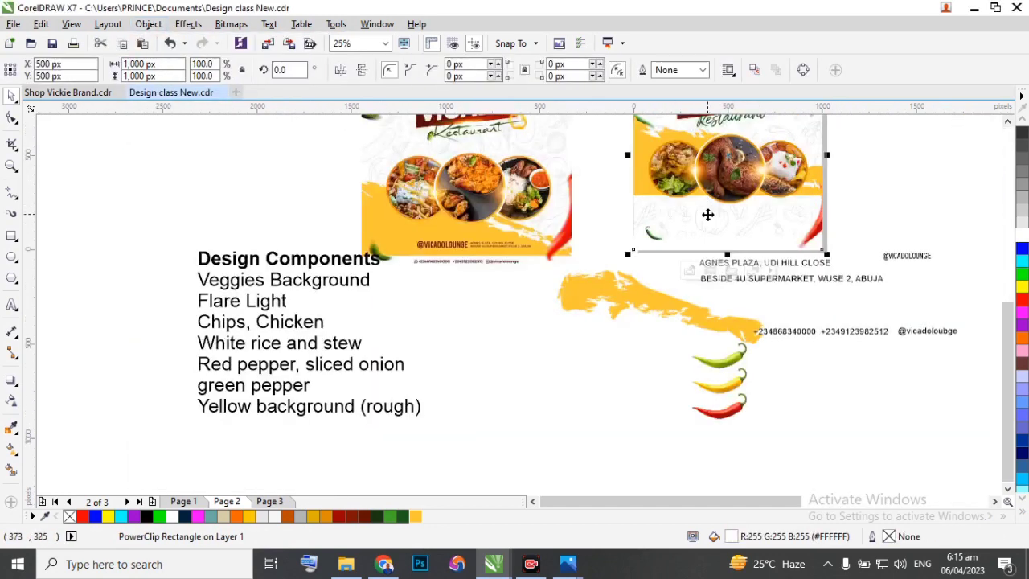
pyautogui.keyDown('ctrl'); pyautogui.click(708, 214); pyautogui.keyUp('ctrl')
pyautogui.click(724, 165)
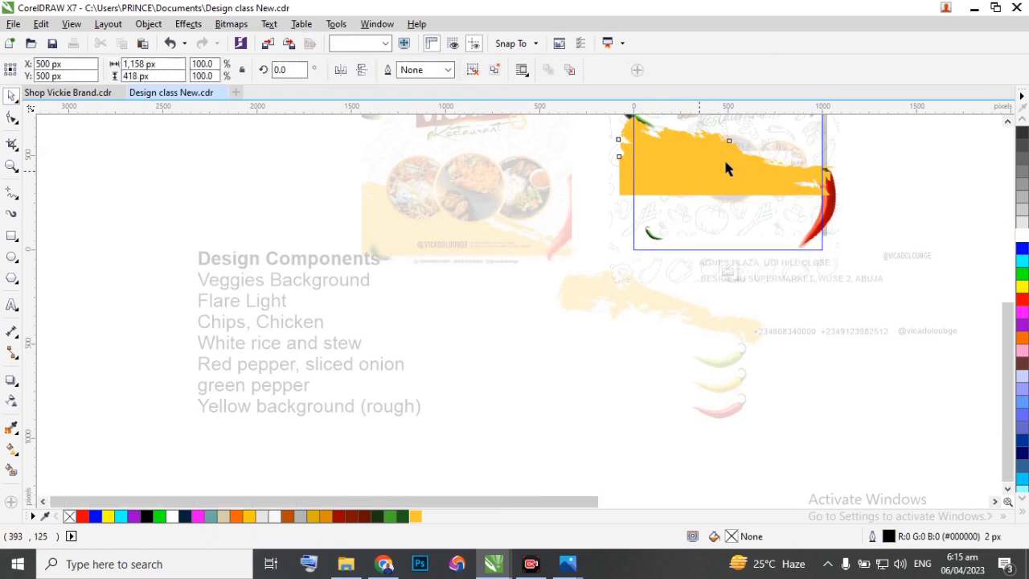
pyautogui.scroll(1, 706, 179)
pyautogui.moveTo(706, 179); pyautogui.dragTo(697, 274)
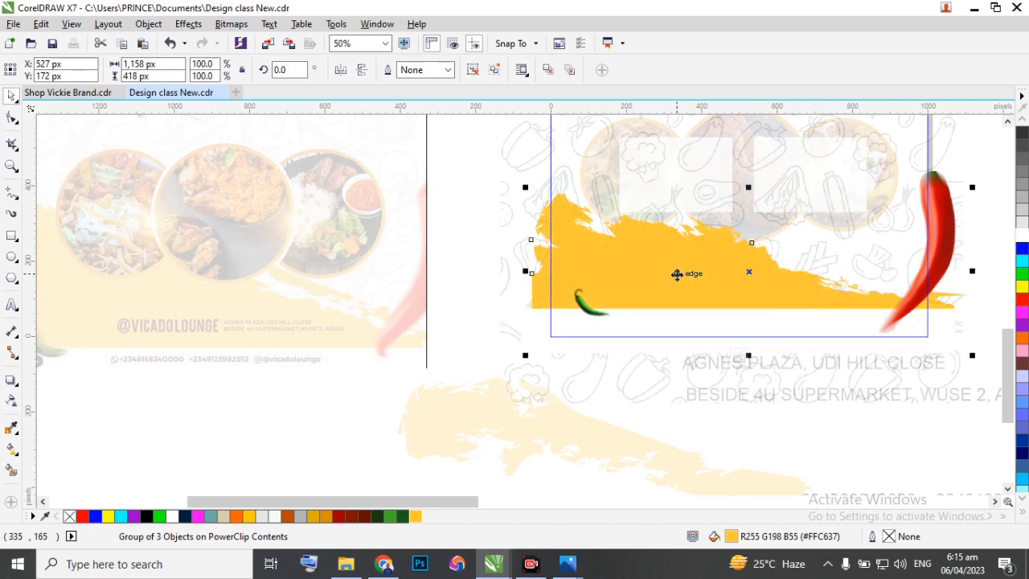
pyautogui.moveTo(682, 265); pyautogui.dragTo(680, 250)
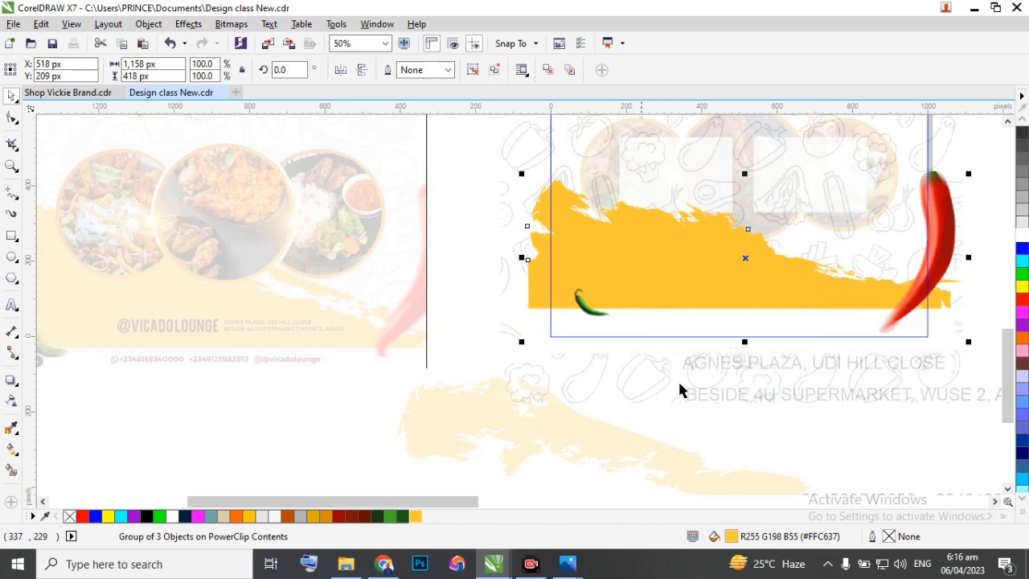
pyautogui.click(738, 359)
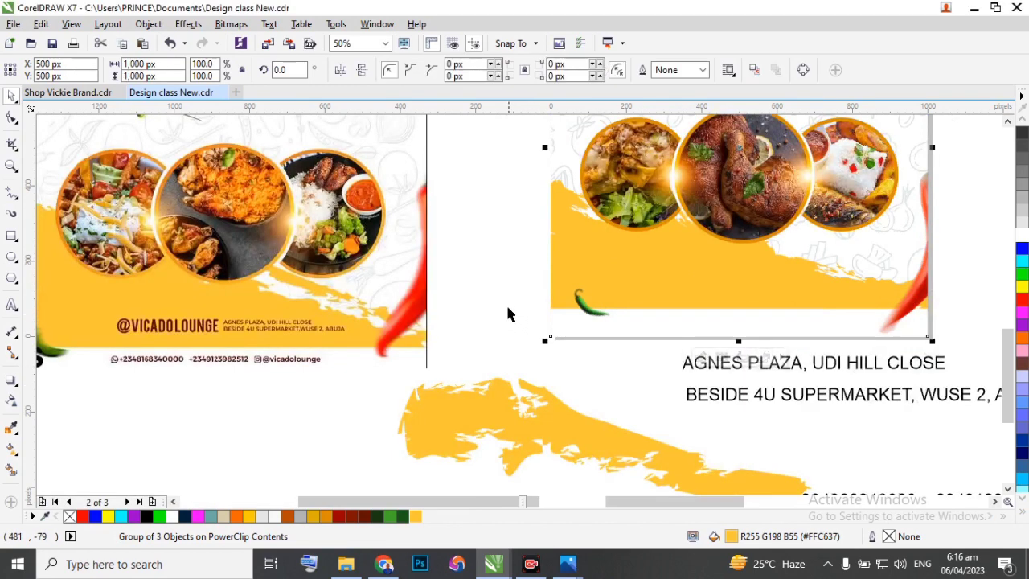
# Within the flyer's PowerClip, stretch the yellow group to about 438 px high and nudge it up 20 px.
pyautogui.scroll(-2, 469, 298)
pyautogui.scroll(2, 537, 278)
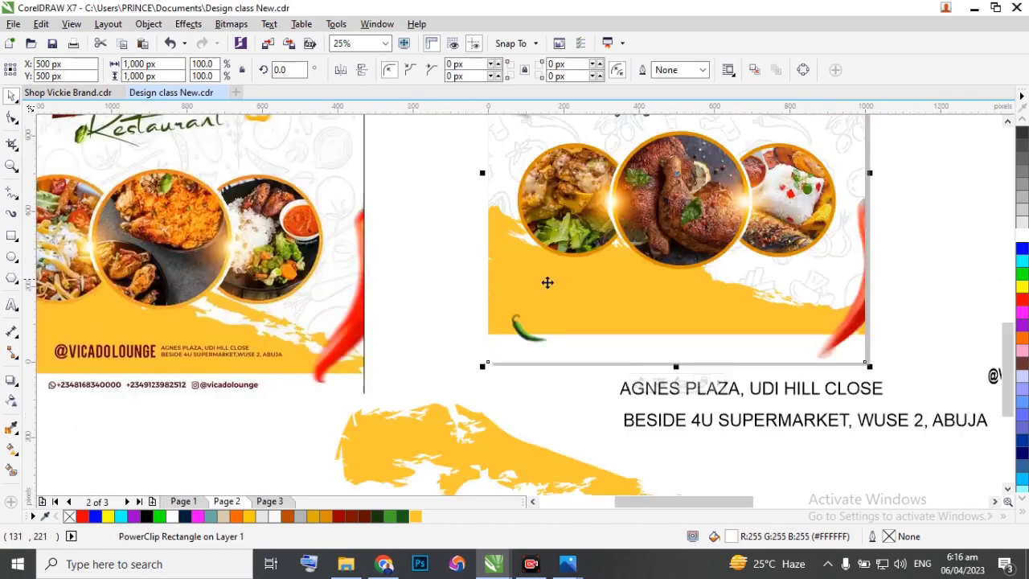
pyautogui.doubleClick(578, 293)
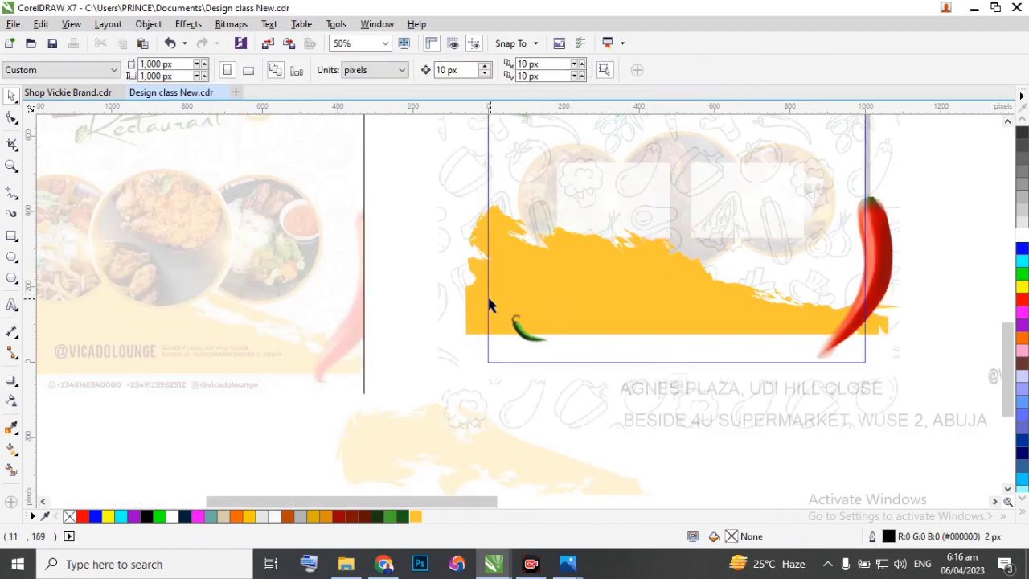
pyautogui.click(474, 299)
pyautogui.moveTo(683, 198); pyautogui.dragTo(684, 190)
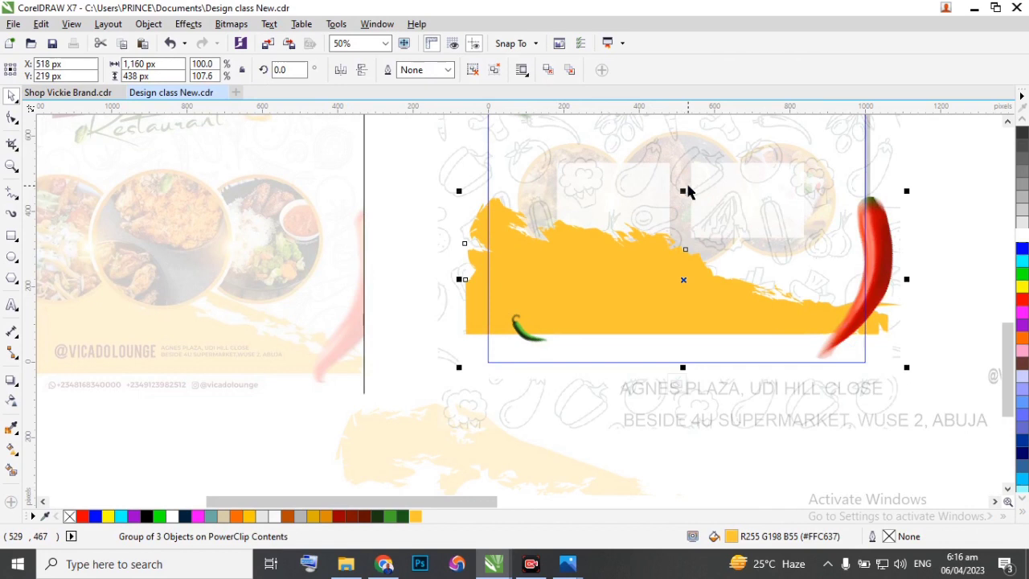
pyautogui.press('Up')
pyautogui.press('Up')
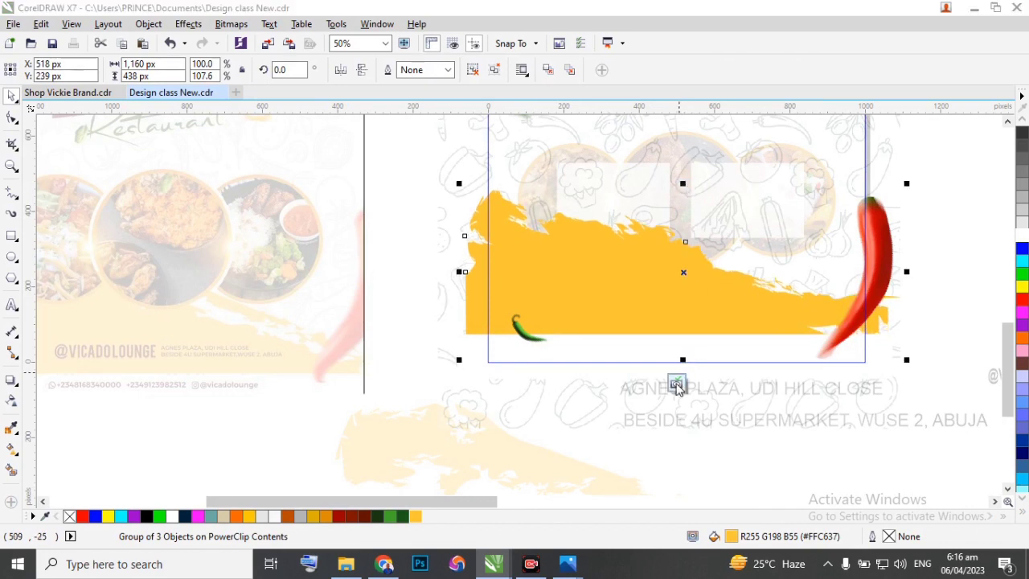
pyautogui.click(678, 383)
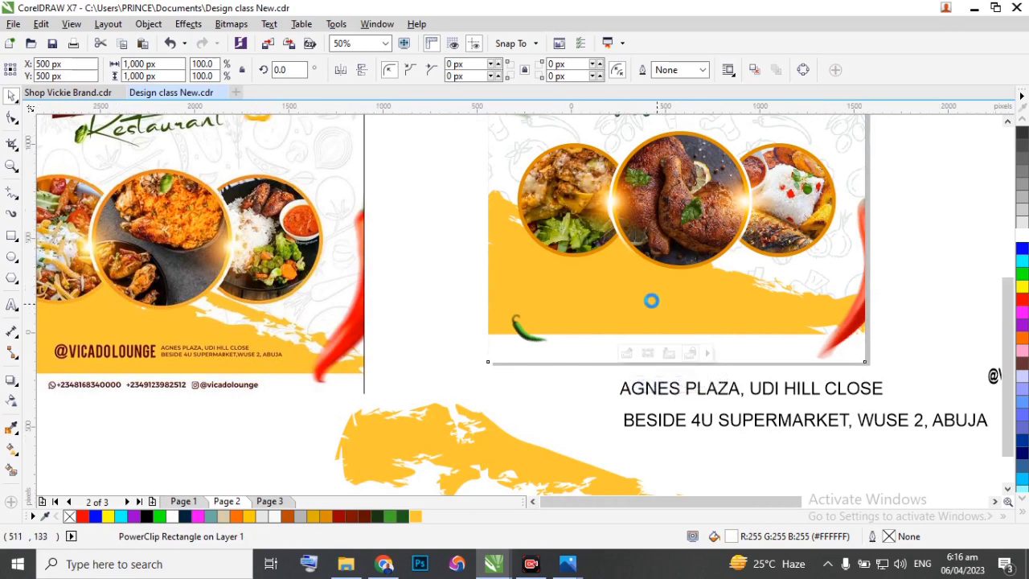
# Reopen the flyer's PowerClip contents and ungroup the yellow background.
pyautogui.scroll(-1, 649, 298)
pyautogui.scroll(1, 653, 299)
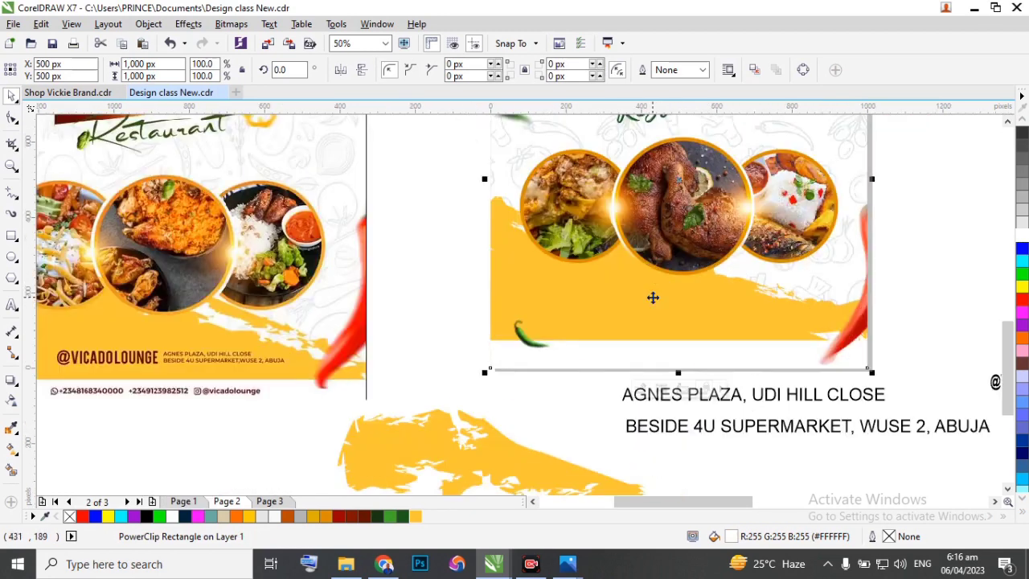
pyautogui.scroll(-1, 632, 283)
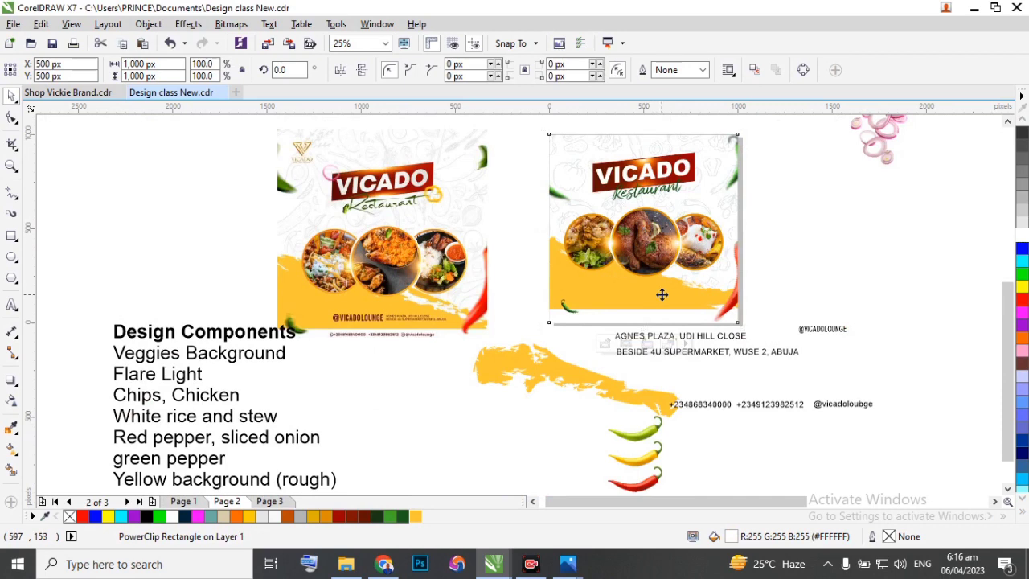
pyautogui.keyDown('ctrl'); pyautogui.click(662, 295); pyautogui.keyUp('ctrl')
pyautogui.click(650, 281)
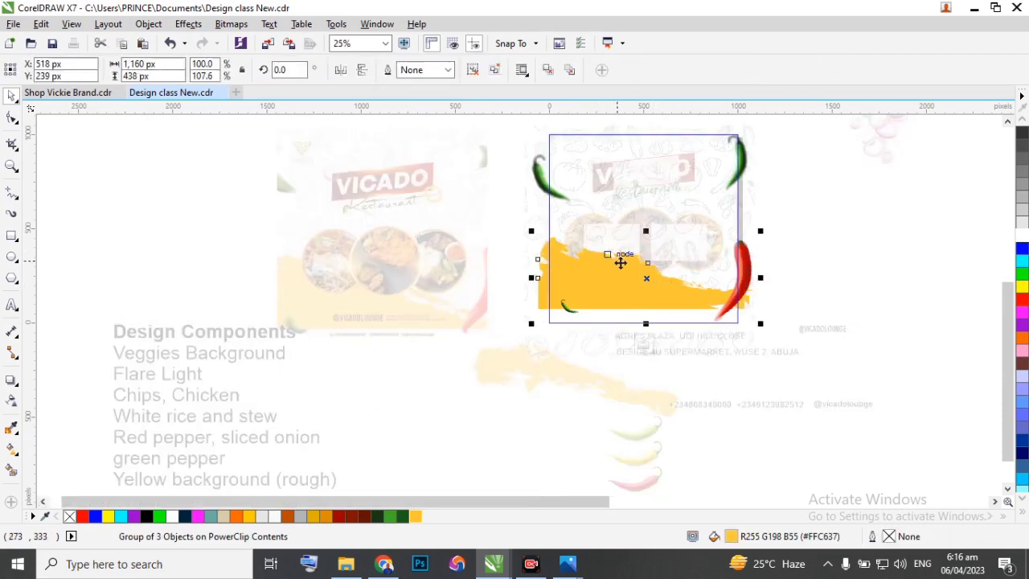
pyautogui.scroll(1, 621, 263)
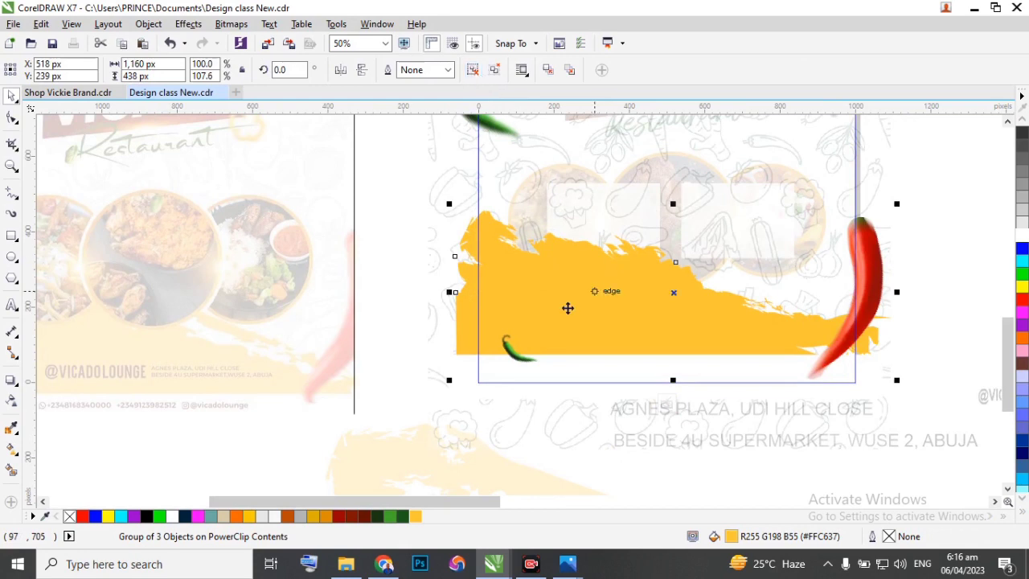
pyautogui.hotkey('ctrl', 'u')
# Reduce the height of the yellow base shape beneath the brush stroke to about 233 px.
pyautogui.click(401, 313)
pyautogui.click(467, 332)
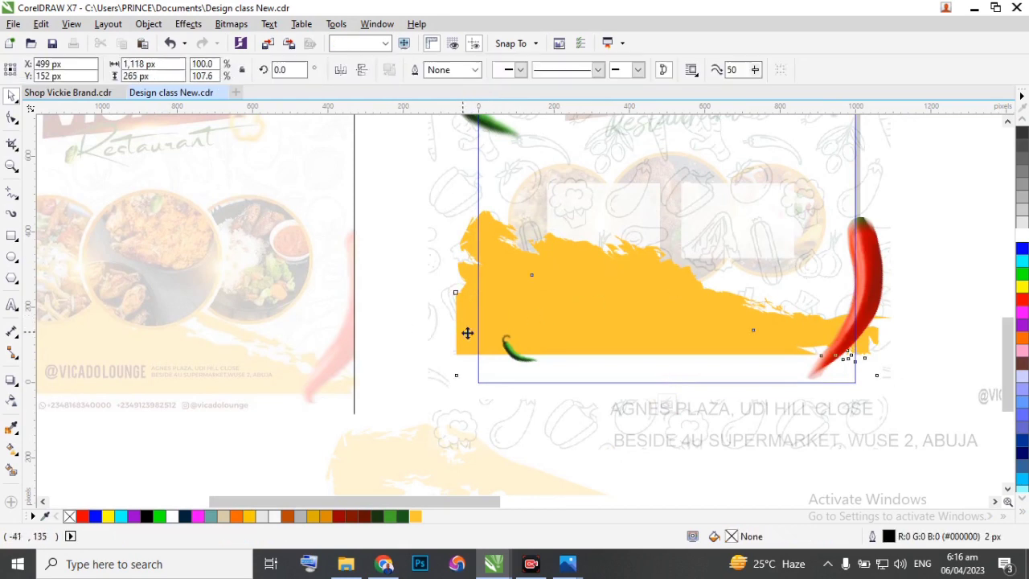
pyautogui.moveTo(665, 272); pyautogui.dragTo(666, 284)
pyautogui.click(662, 278)
pyautogui.click(469, 327)
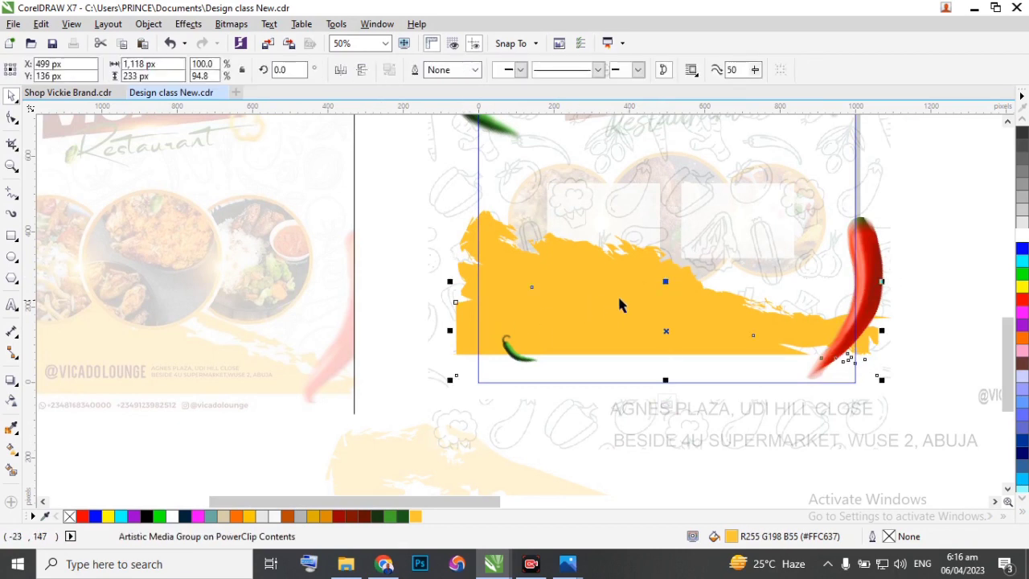
pyautogui.moveTo(665, 282); pyautogui.dragTo(657, 306)
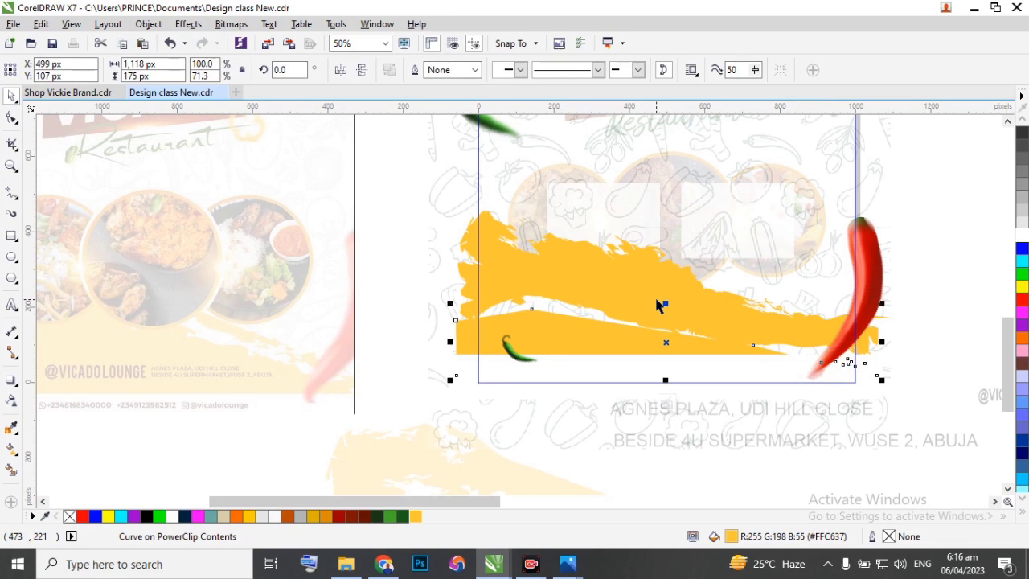
pyautogui.click(657, 305)
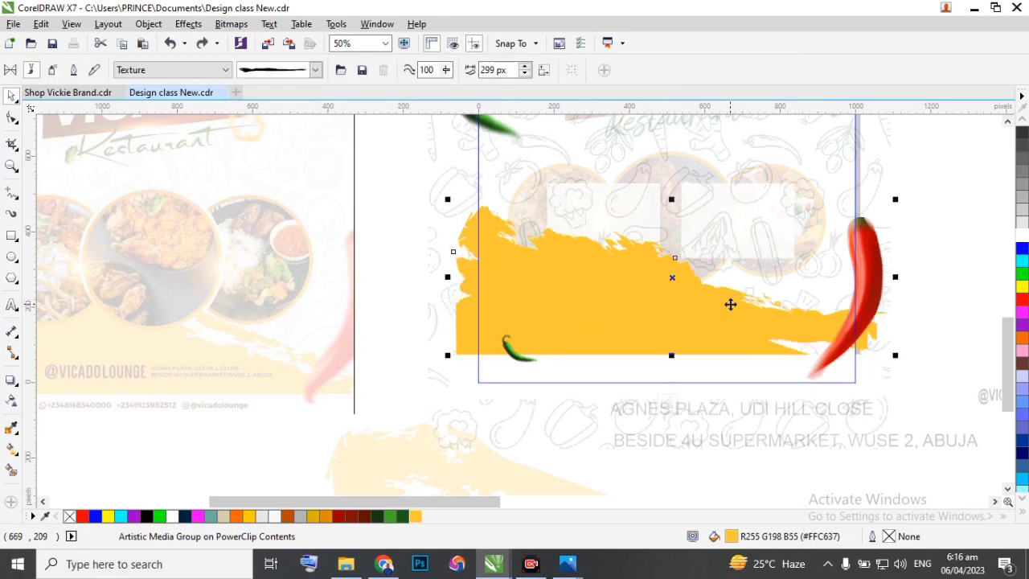
# Shift the yellow brush stroke slightly down and across, extend its outer end past the frame's edge, and finish editing the PowerClip.
pyautogui.moveTo(723, 288)
pyautogui.mouseDown()
pyautogui.moveTo(715, 300)
pyautogui.moveTo(730, 298)
pyautogui.mouseUp()
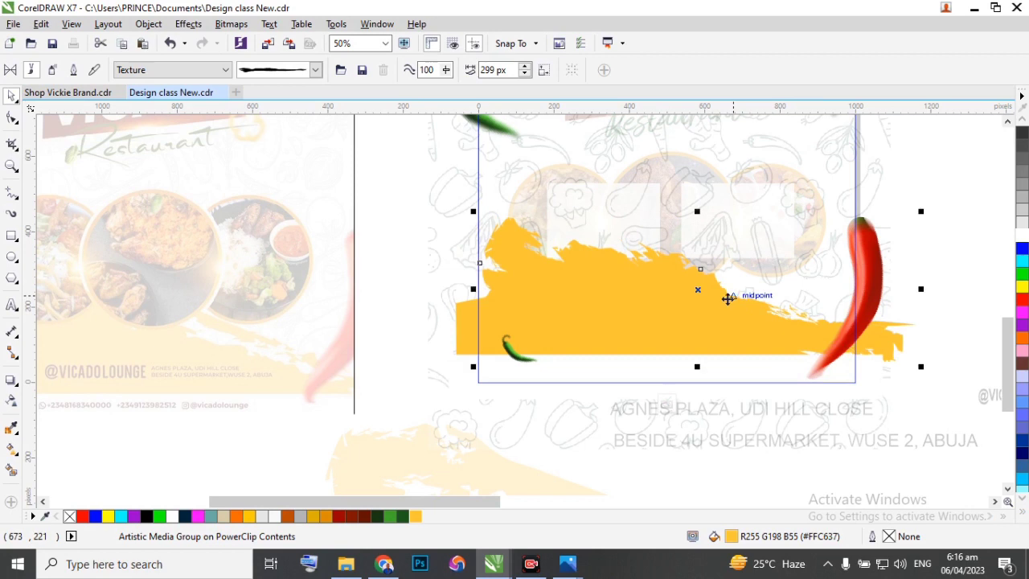
pyautogui.moveTo(473, 287); pyautogui.dragTo(459, 290)
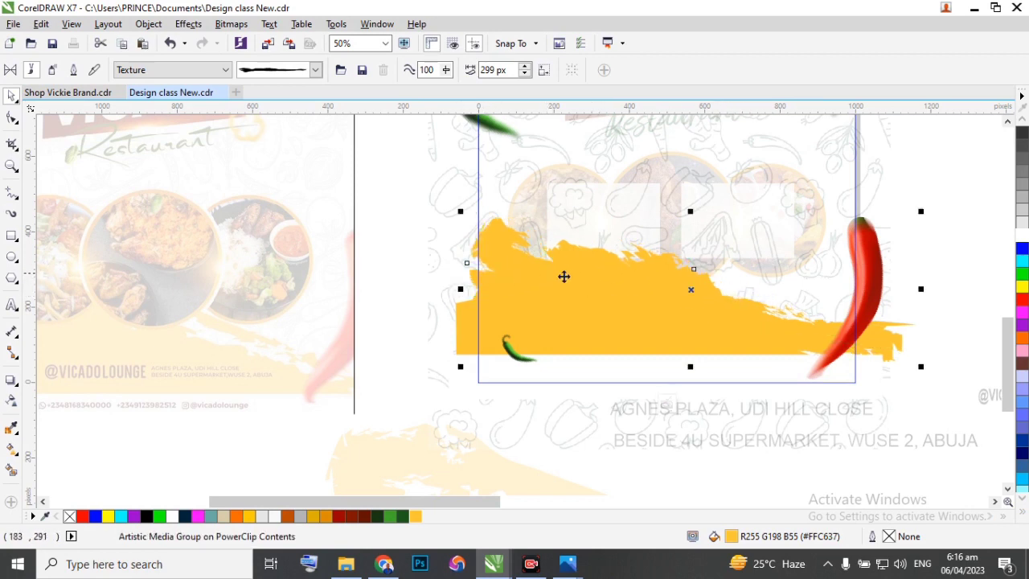
pyautogui.click(668, 404)
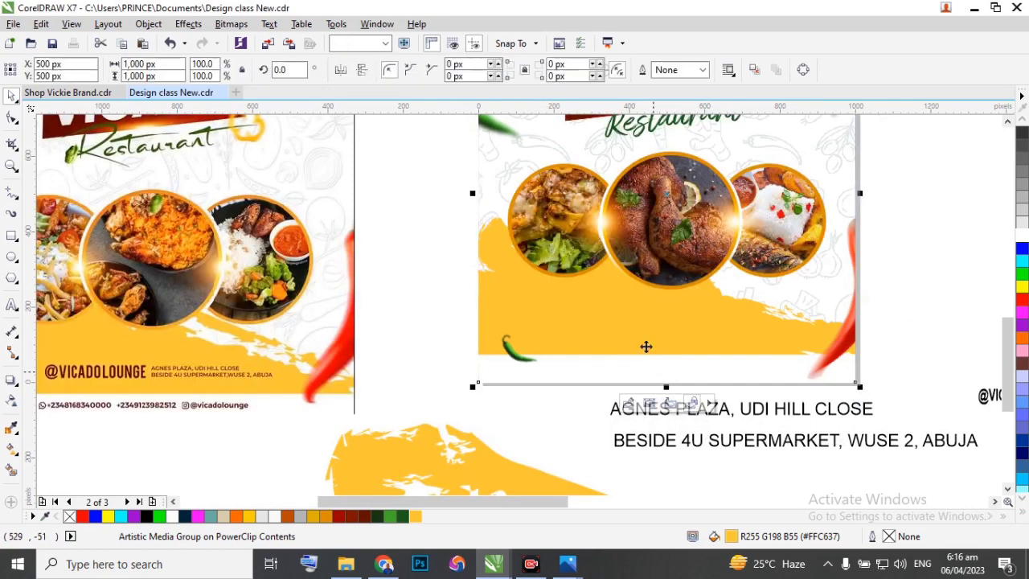
# Reopen the flyer's PowerClip contents and select the yellow base shape beneath the brush stroke.
pyautogui.scroll(-1, 654, 312)
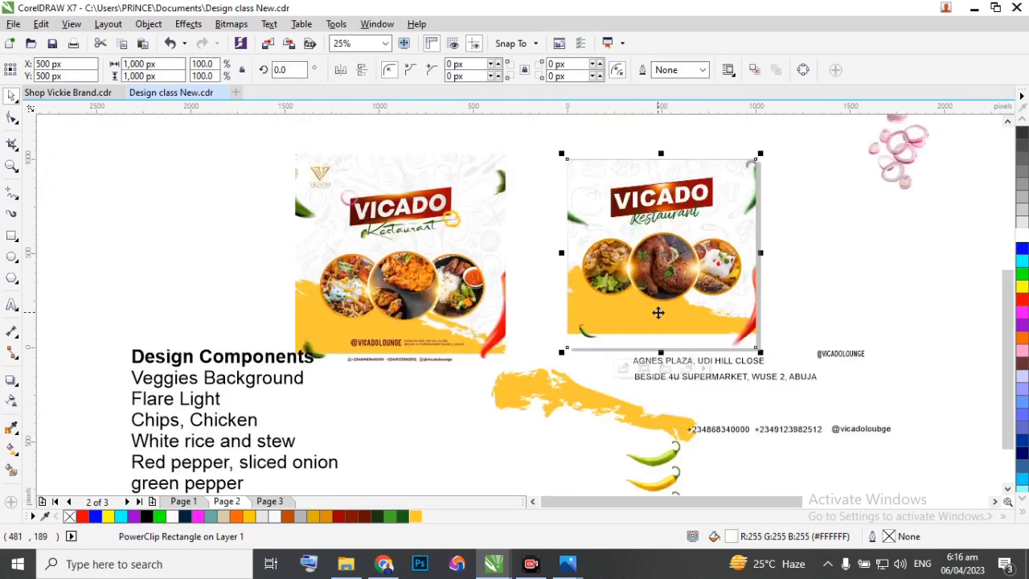
pyautogui.scroll(1, 655, 316)
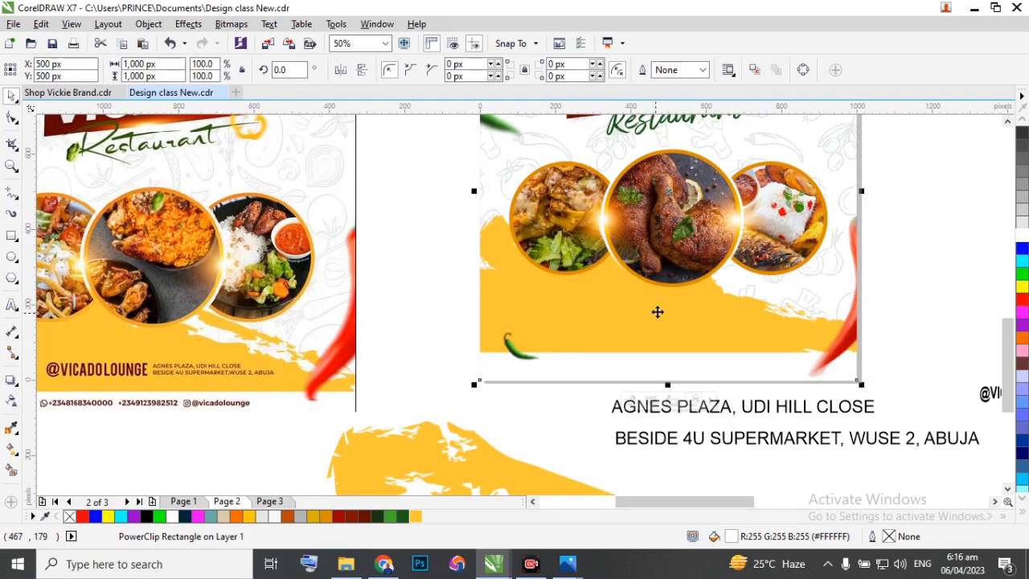
pyautogui.scroll(-1, 684, 308)
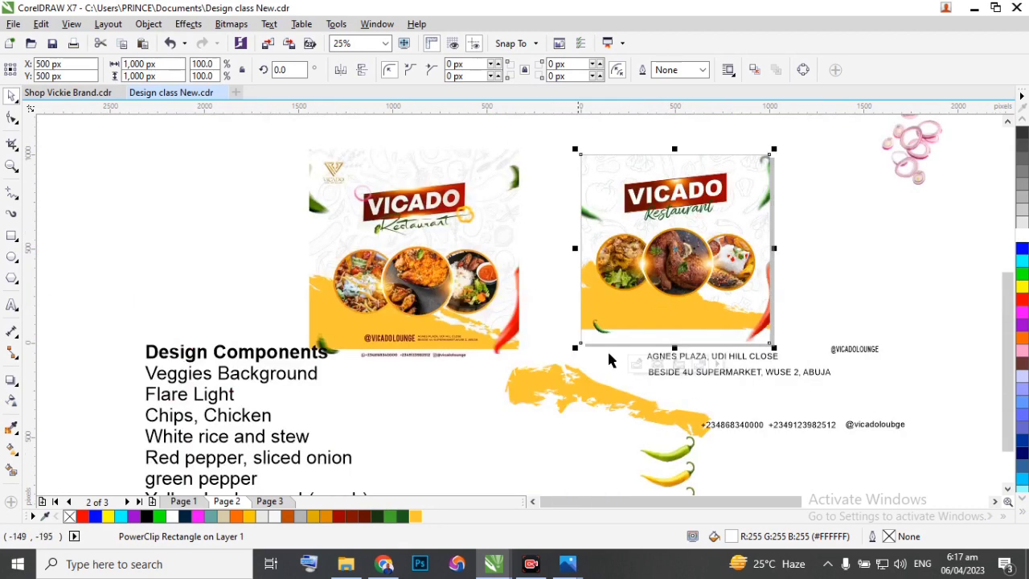
pyautogui.doubleClick(638, 317)
pyautogui.click(637, 317)
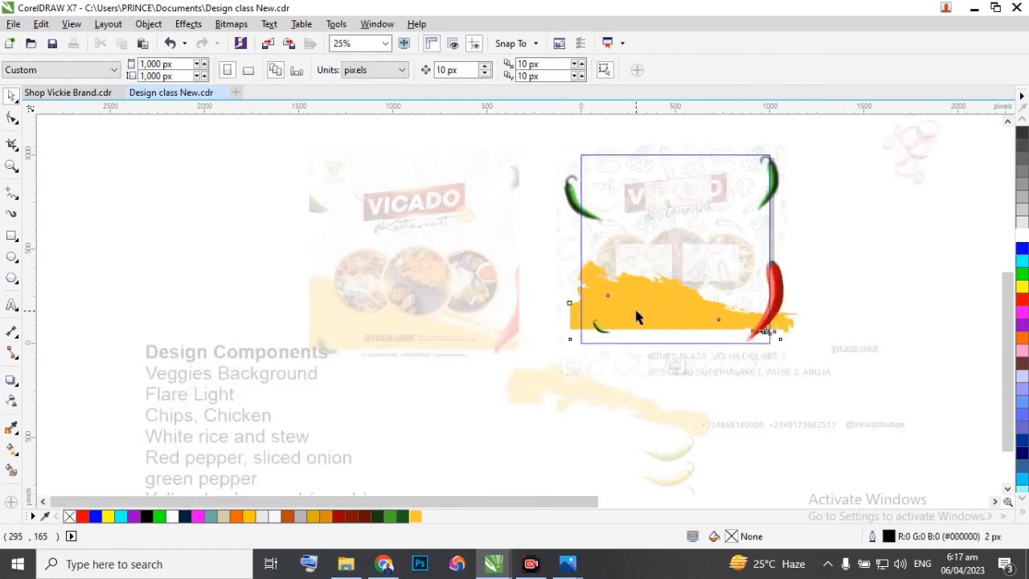
# Try the darker orange #DC8B00 as the base shape's fill and undo it.
pyautogui.click(328, 517)
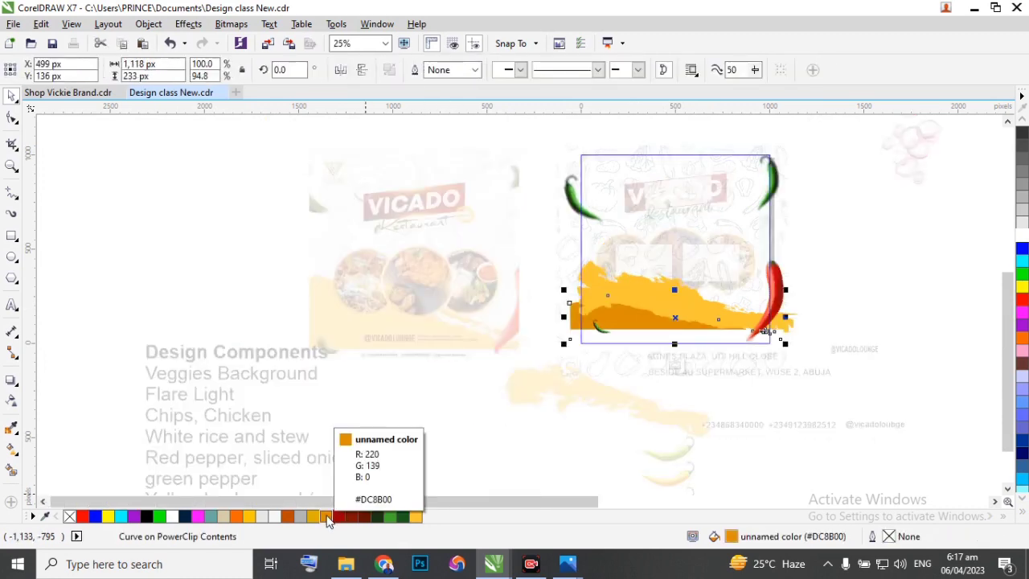
pyautogui.click(490, 449)
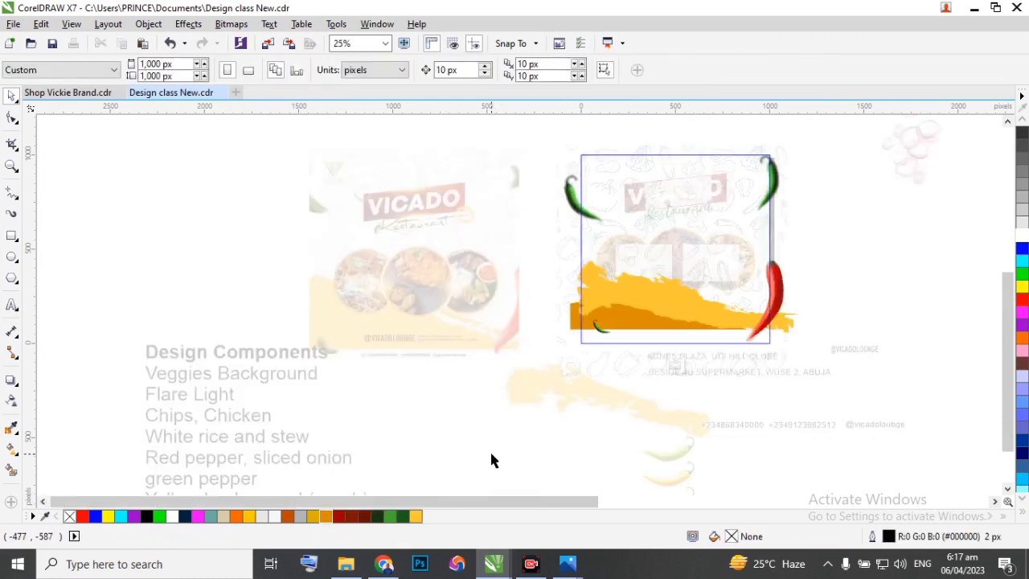
pyautogui.hotkey('ctrl', 'z')
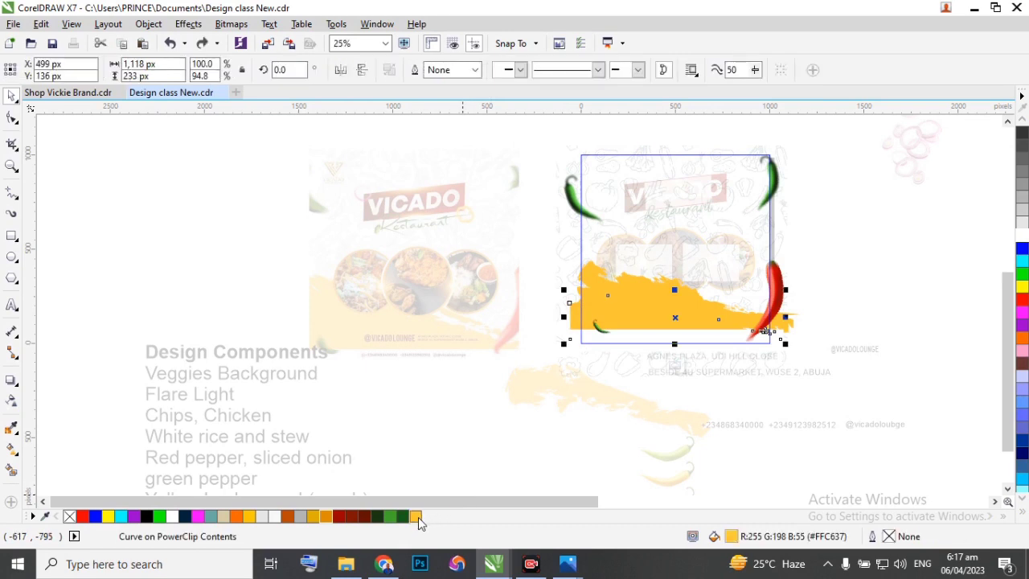
# Recolour the base shape and the brush stroke to the deeper yellow #FFB917, and finish editing the PowerClip.
pyautogui.click(419, 517)
pyautogui.click(472, 509)
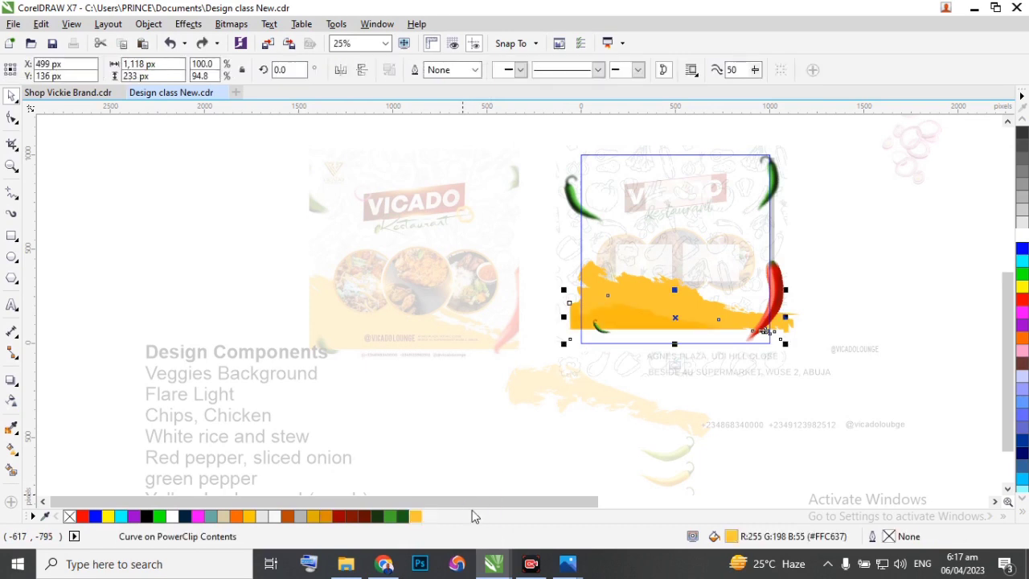
pyautogui.click(656, 296)
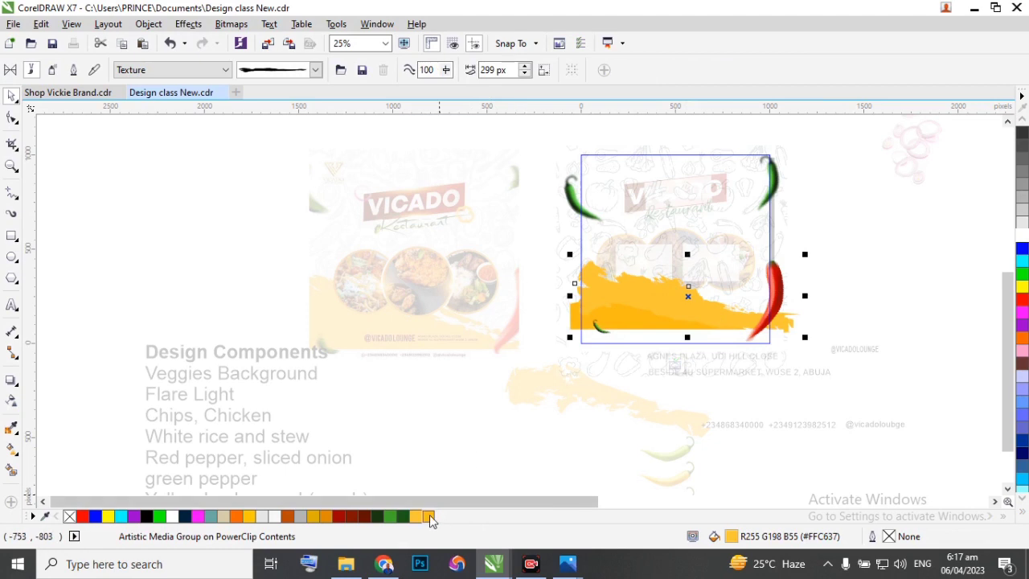
pyautogui.click(676, 363)
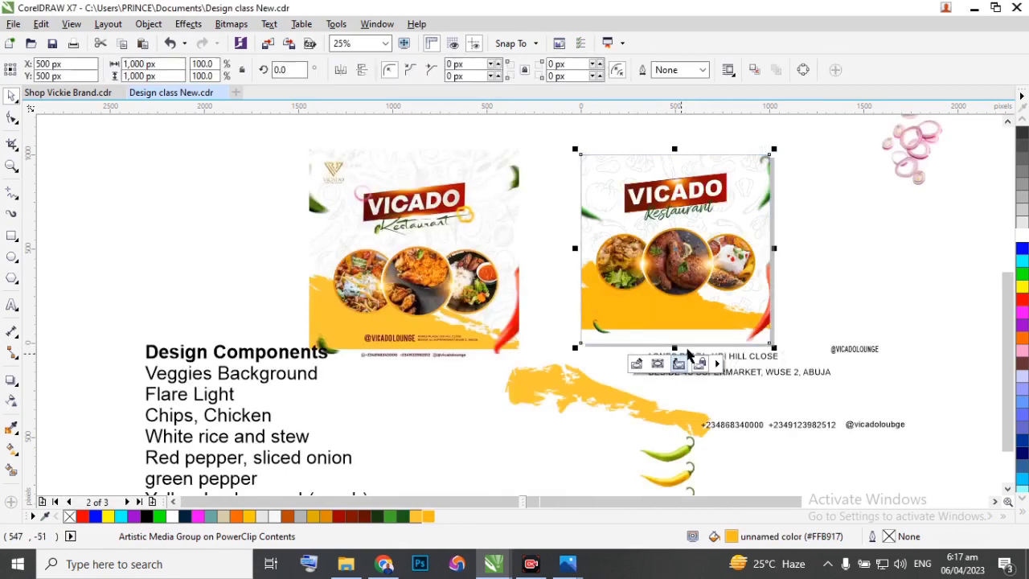
pyautogui.click(822, 259)
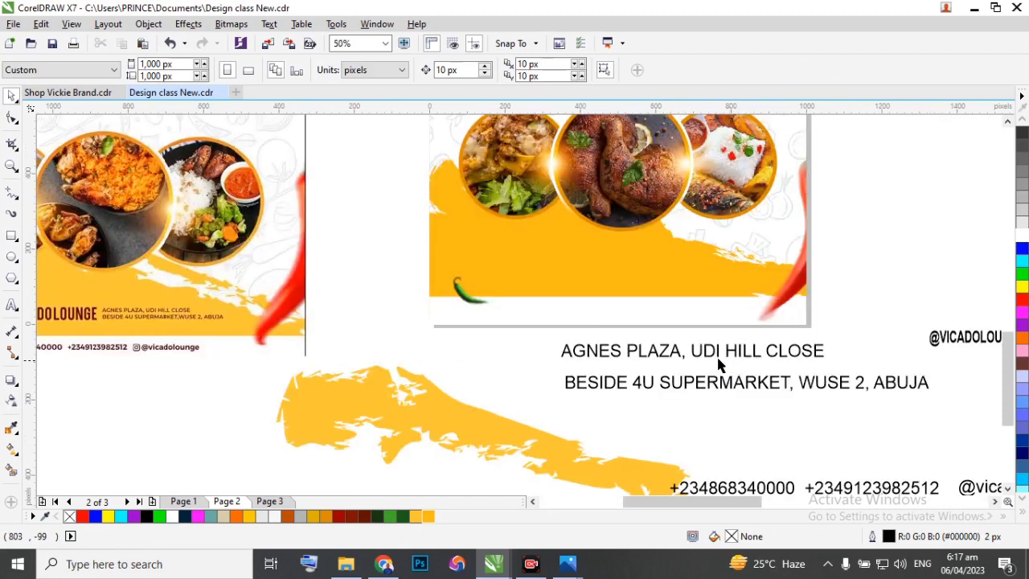
pyautogui.scroll(-2, 720, 363)
pyautogui.scroll(1, 697, 363)
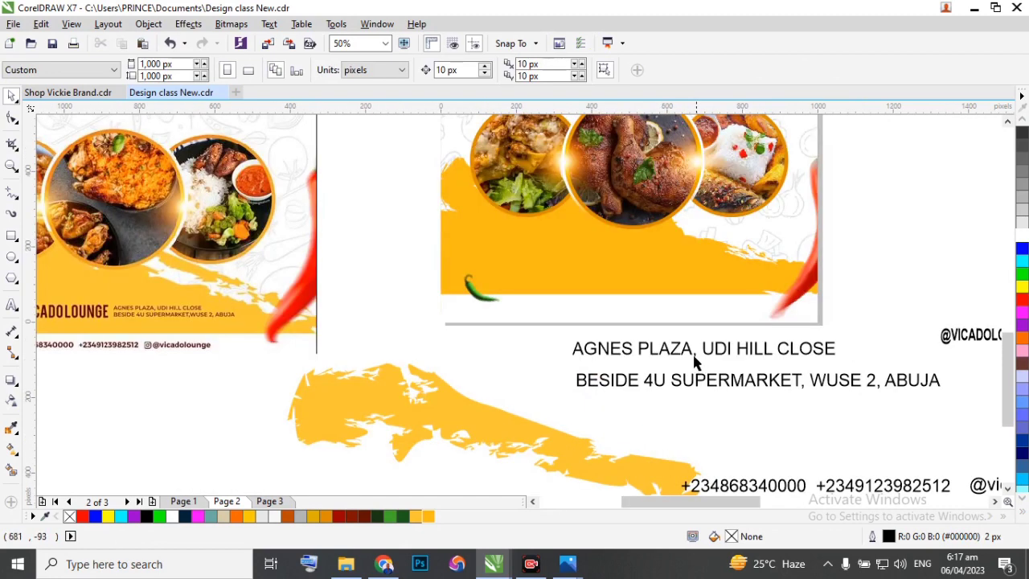
pyautogui.moveTo(941, 346); pyautogui.dragTo(569, 276)
pyautogui.click(365, 517)
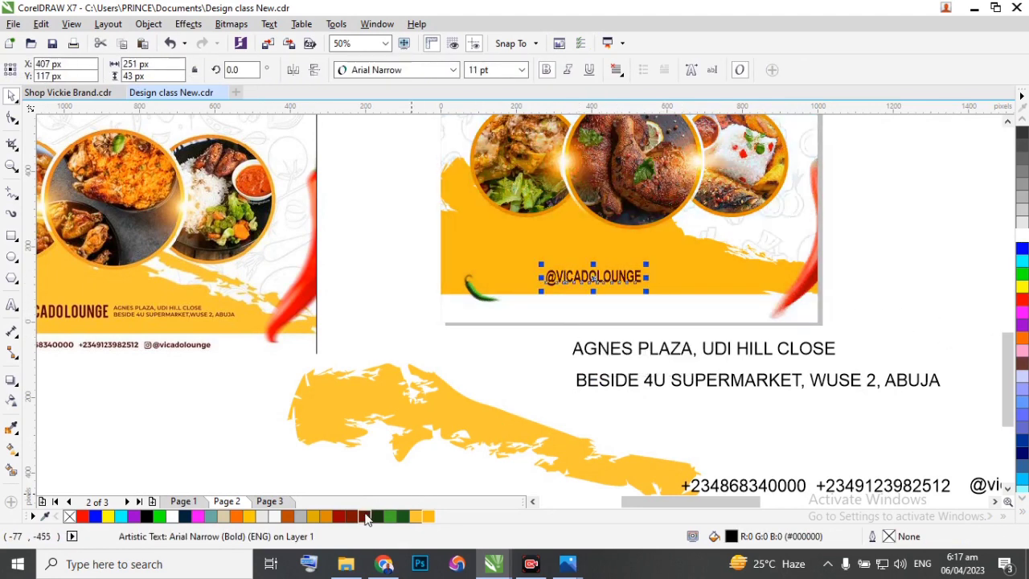
# Left-align the two address lines below the flyer and set their font size to 5 pt.
pyautogui.click(594, 346)
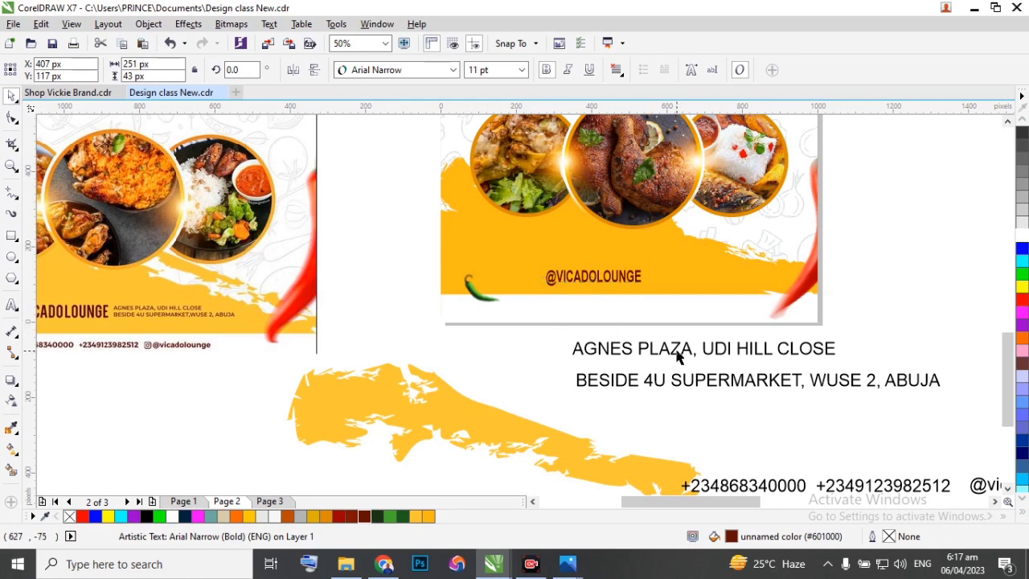
pyautogui.moveTo(869, 387); pyautogui.dragTo(992, 410)
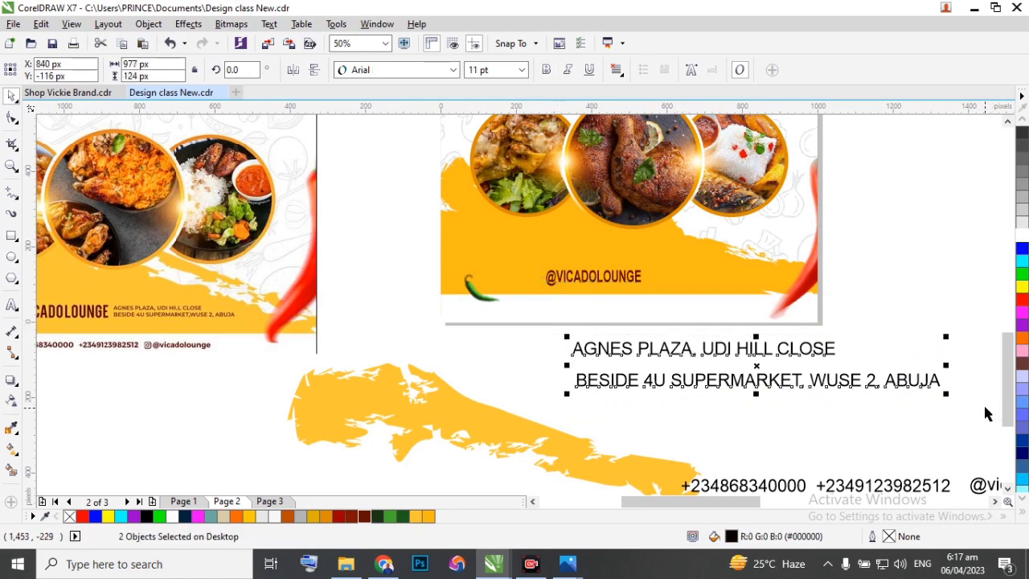
pyautogui.press('l')
pyautogui.click(522, 70)
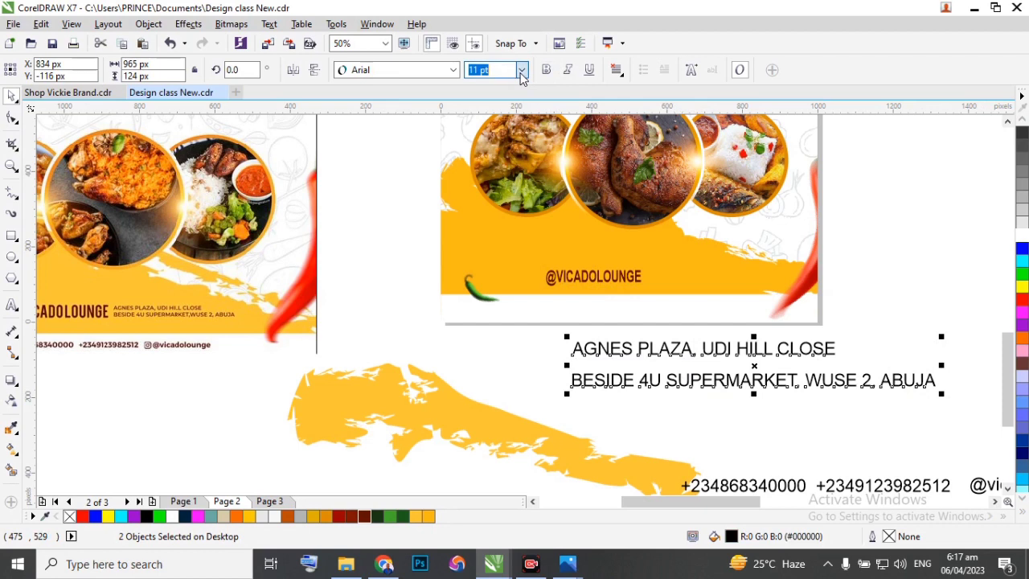
pyautogui.click(481, 85)
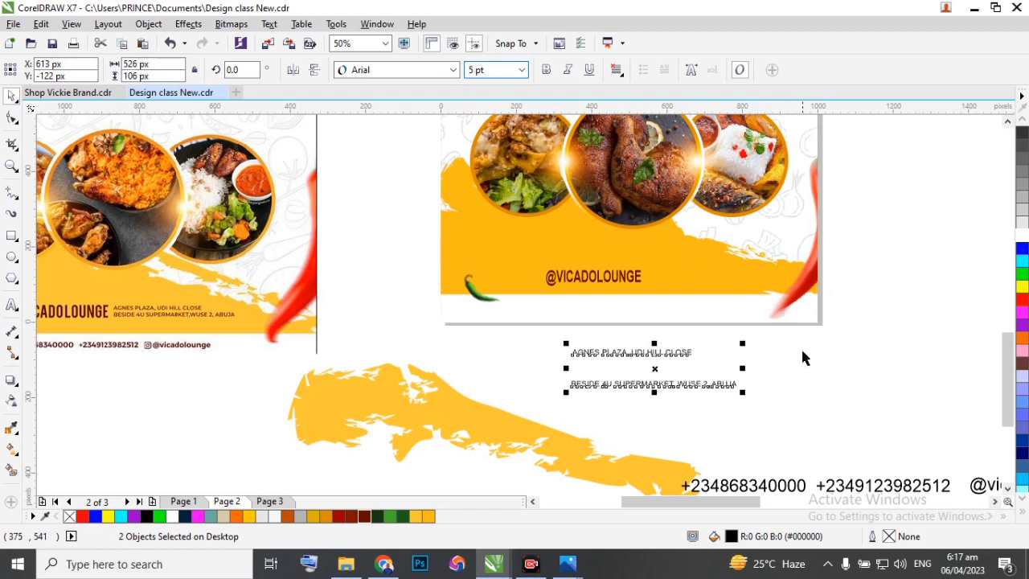
# Move the second address line up so it sits directly beneath the first.
pyautogui.click(705, 364)
pyautogui.doubleClick(624, 384)
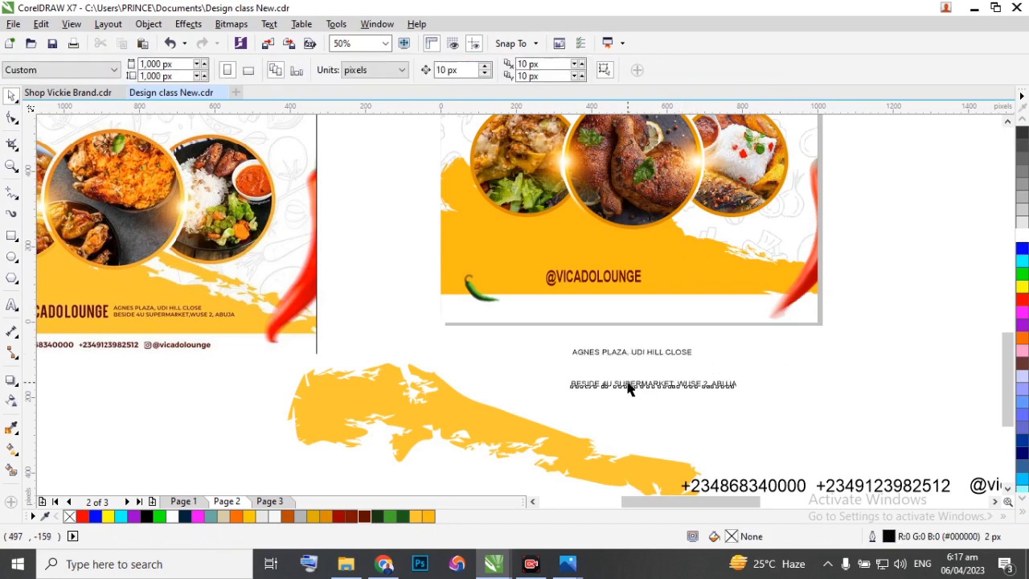
pyautogui.click(14, 92)
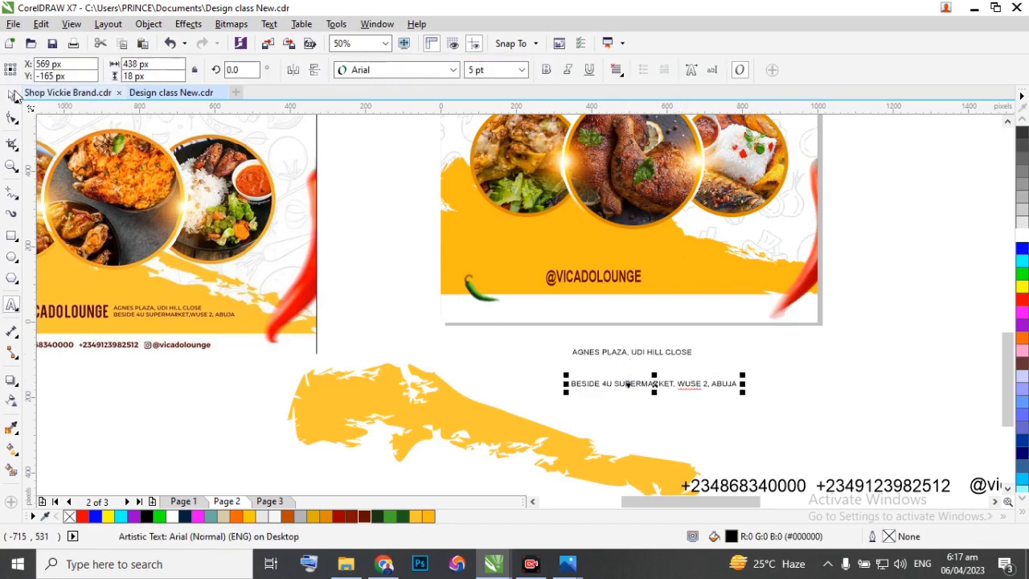
pyautogui.scroll(2, 611, 391)
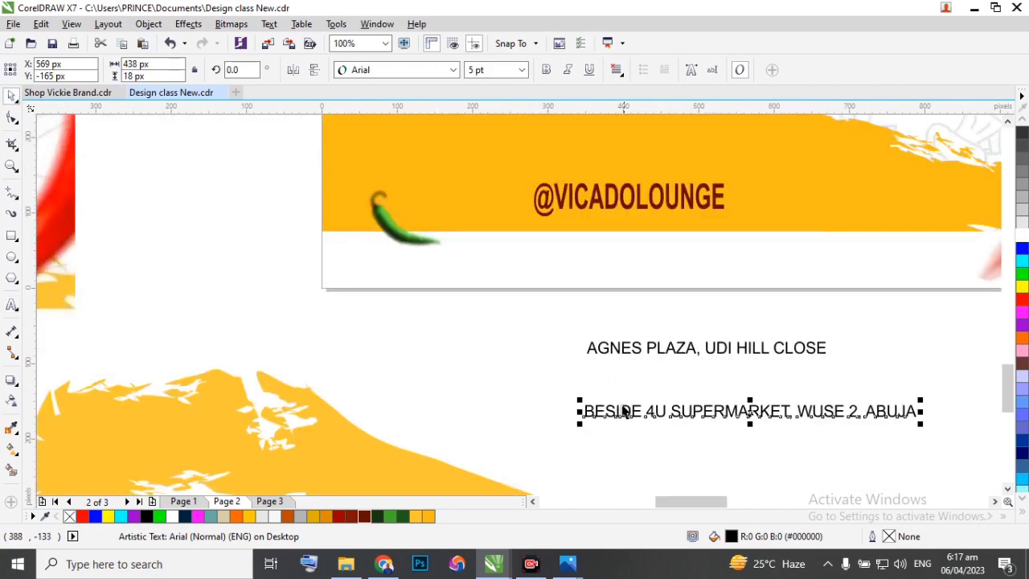
pyautogui.moveTo(620, 411); pyautogui.dragTo(629, 367)
pyautogui.moveTo(537, 318); pyautogui.dragTo(939, 402)
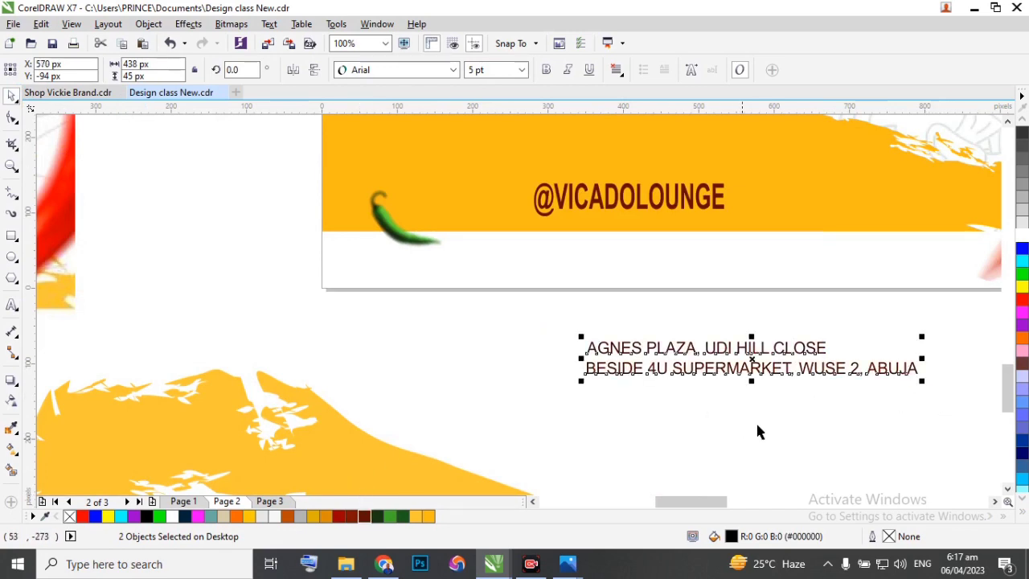
pyautogui.moveTo(755, 360); pyautogui.dragTo(913, 169)
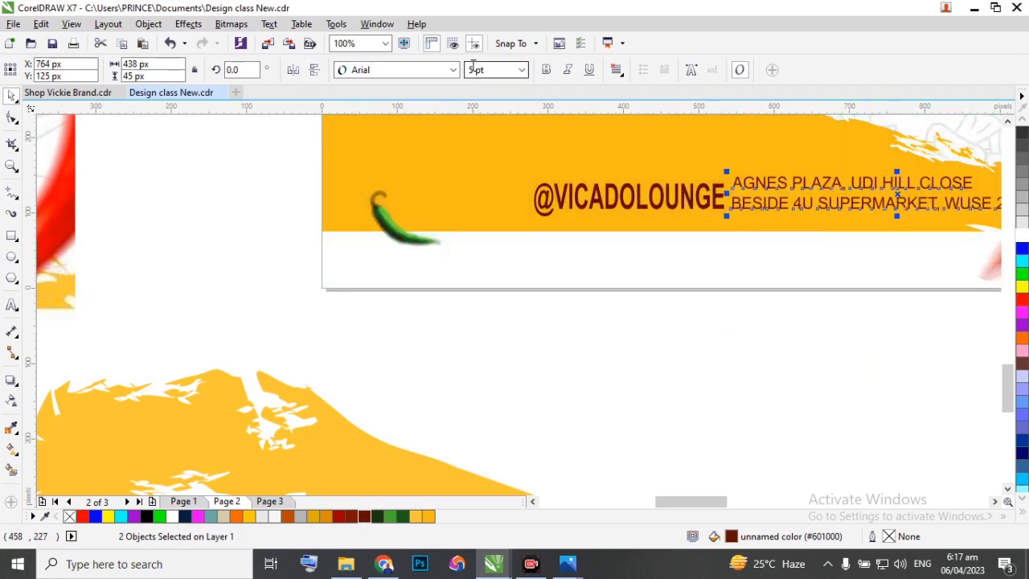
pyautogui.write('4')
pyautogui.press('Return')
pyautogui.scroll(-3, 447, 145)
pyautogui.scroll(2, 299, 181)
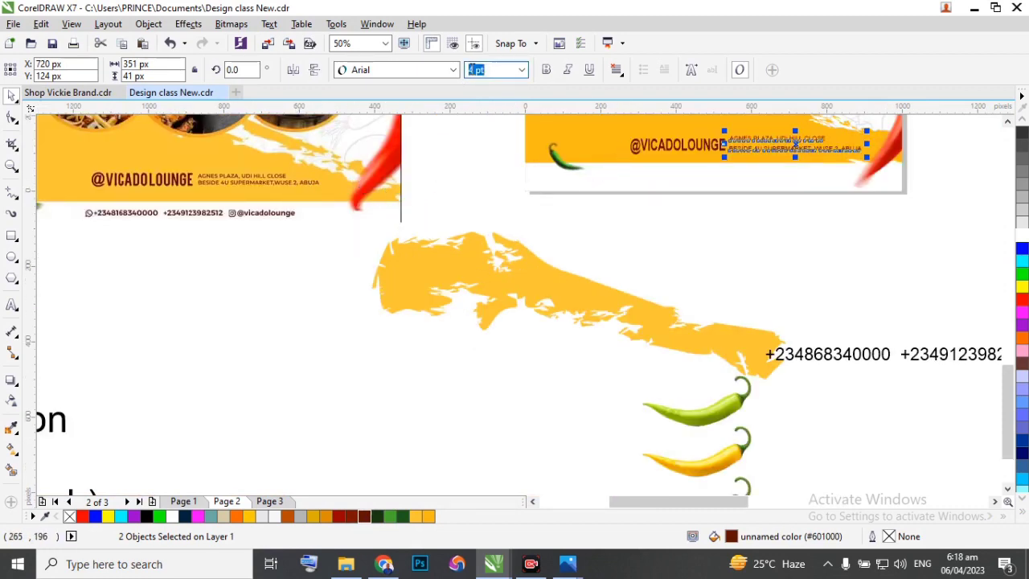
pyautogui.press('Return')
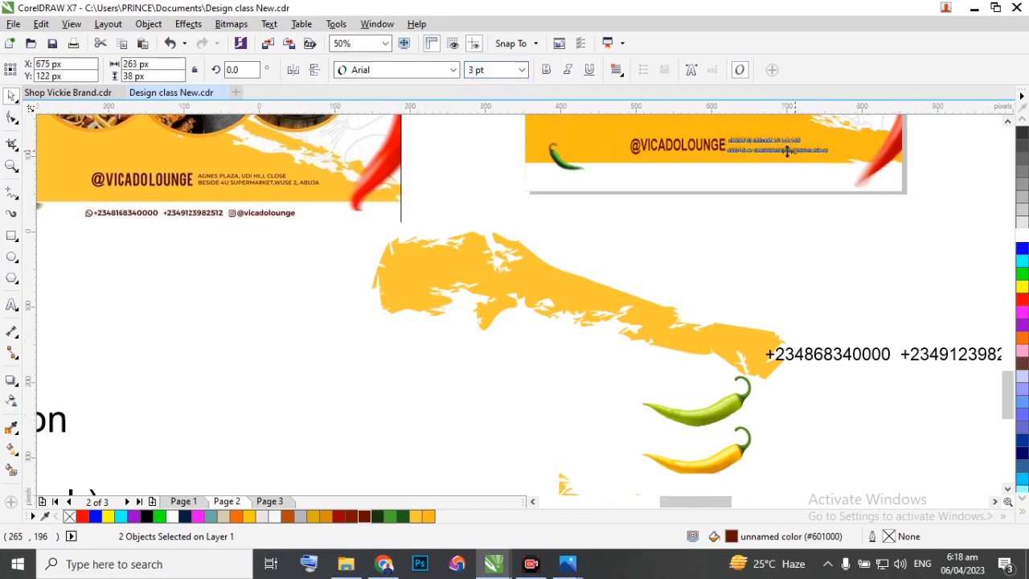
# Lower the first address line to tighten the gap above the second line.
pyautogui.scroll(2, 791, 151)
pyautogui.click(648, 230)
pyautogui.scroll(-2, 653, 228)
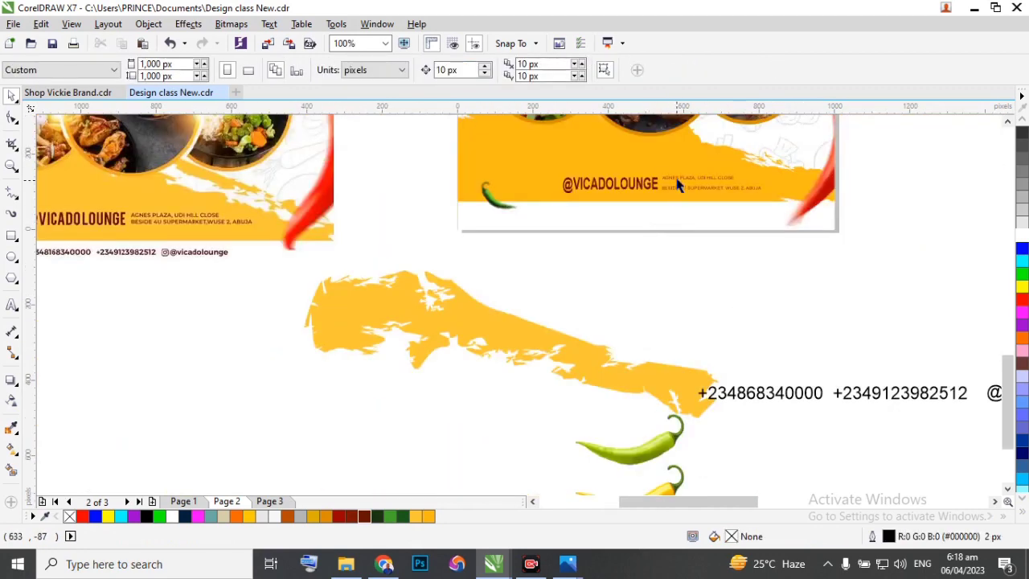
pyautogui.scroll(1, 674, 180)
pyautogui.click(686, 185)
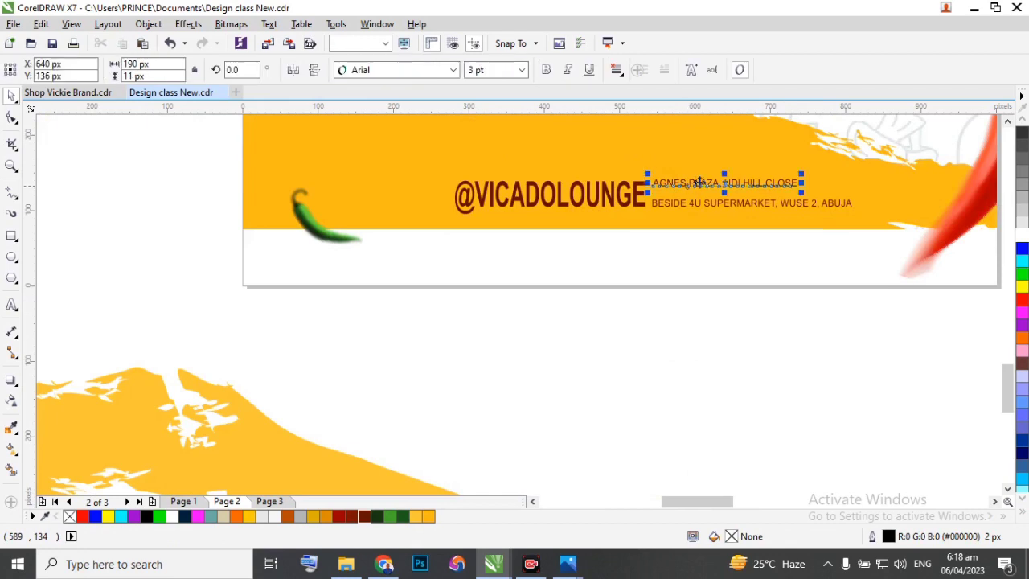
pyautogui.scroll(1, 688, 184)
pyautogui.moveTo(705, 185); pyautogui.dragTo(712, 204)
pyautogui.click(706, 226)
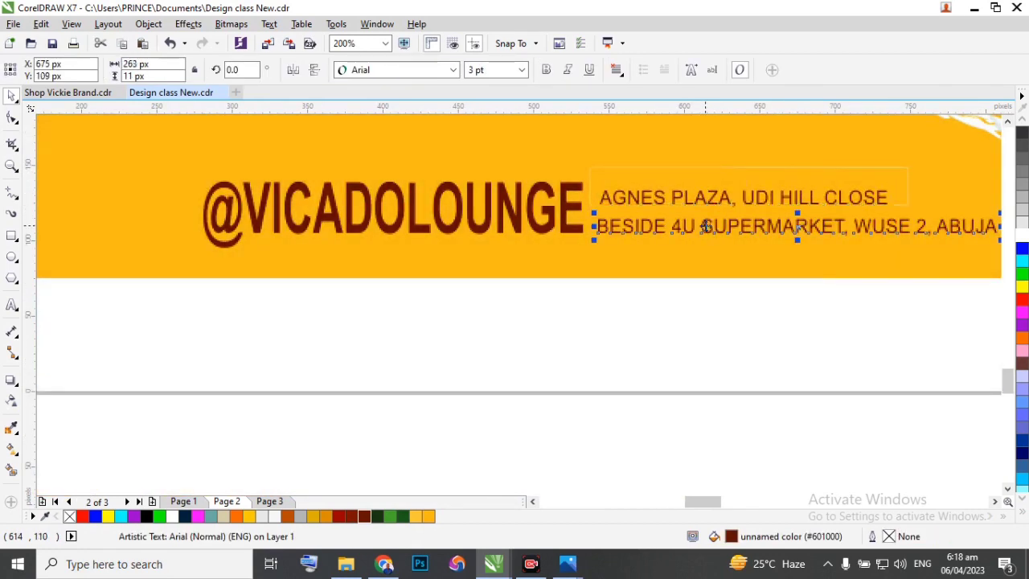
pyautogui.keyDown('shift'); pyautogui.click(656, 197); pyautogui.keyUp('shift')
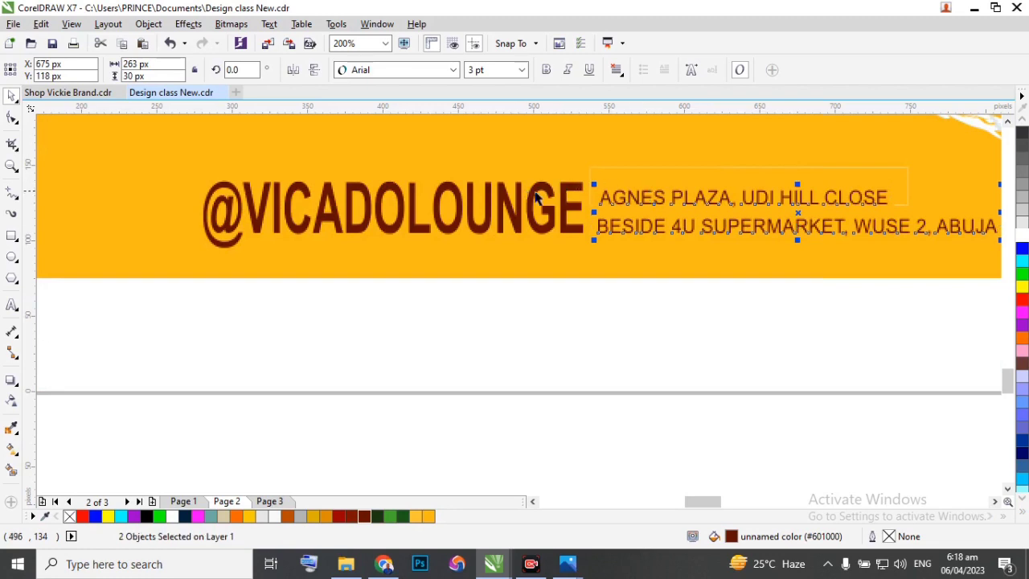
pyautogui.scroll(-1, 537, 197)
pyautogui.click(511, 199)
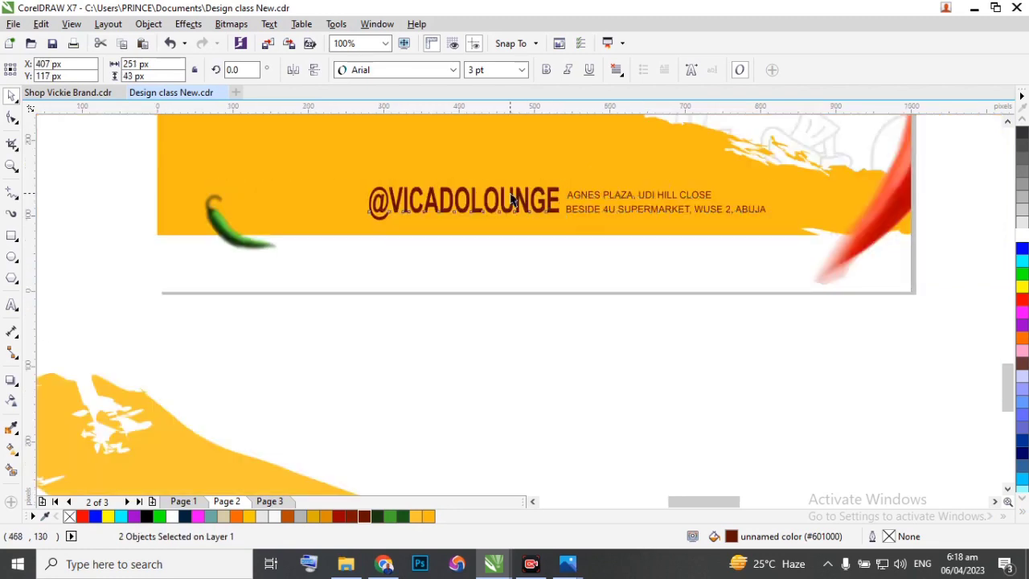
pyautogui.click(523, 71)
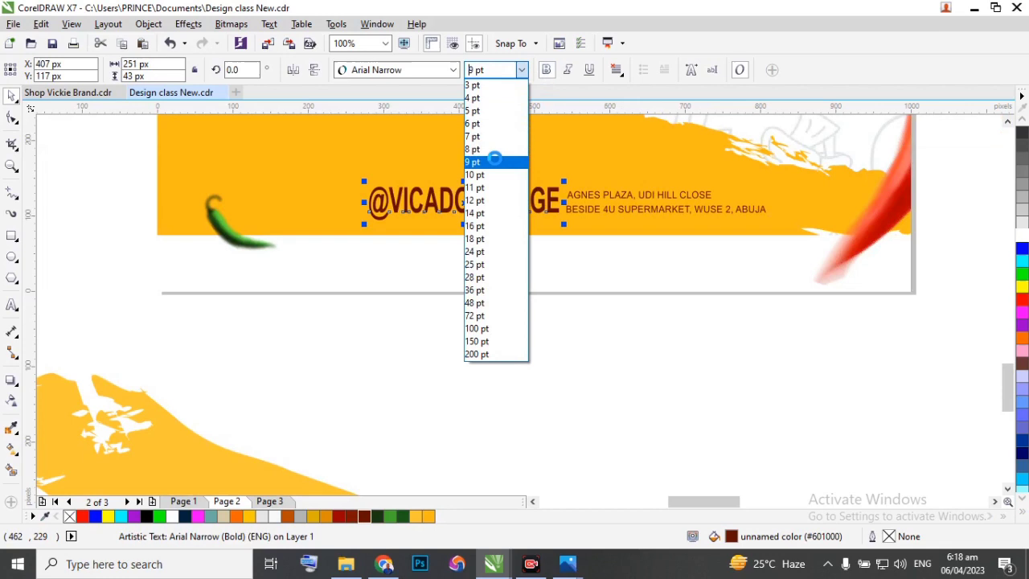
pyautogui.click(496, 163)
pyautogui.moveTo(492, 201); pyautogui.dragTo(515, 204)
# Make the two address lines bold and group them.
pyautogui.click(796, 322)
pyautogui.moveTo(799, 327); pyautogui.dragTo(596, 177)
pyautogui.scroll(-2, 730, 184)
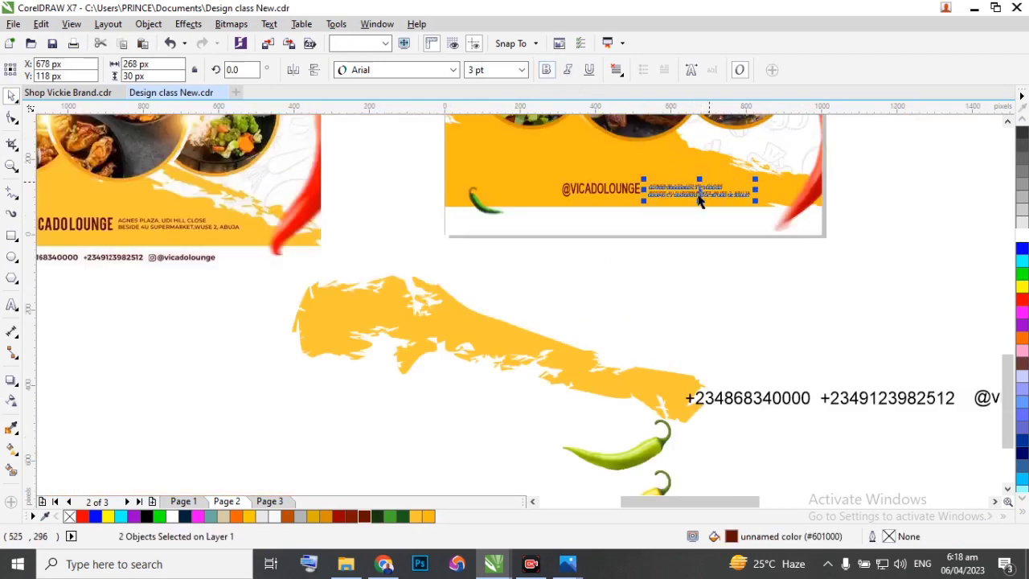
pyautogui.scroll(2, 699, 193)
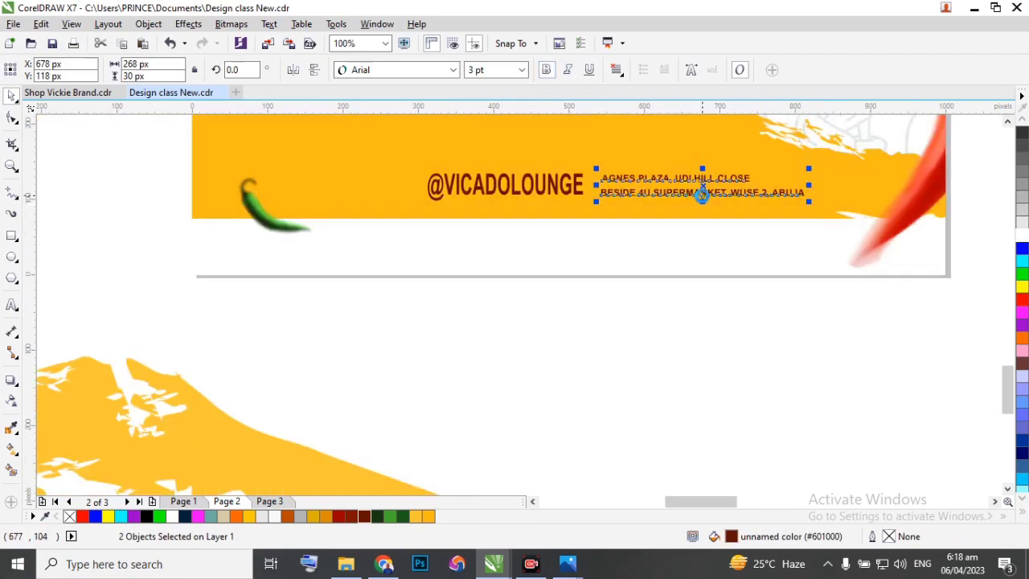
pyautogui.hotkey('ctrl', 'g')
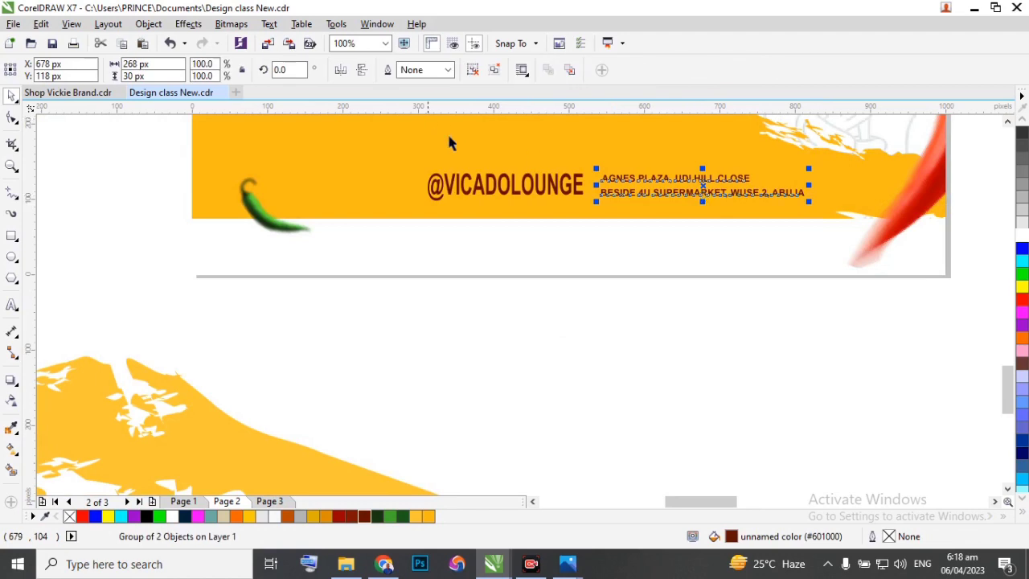
pyautogui.click(511, 187)
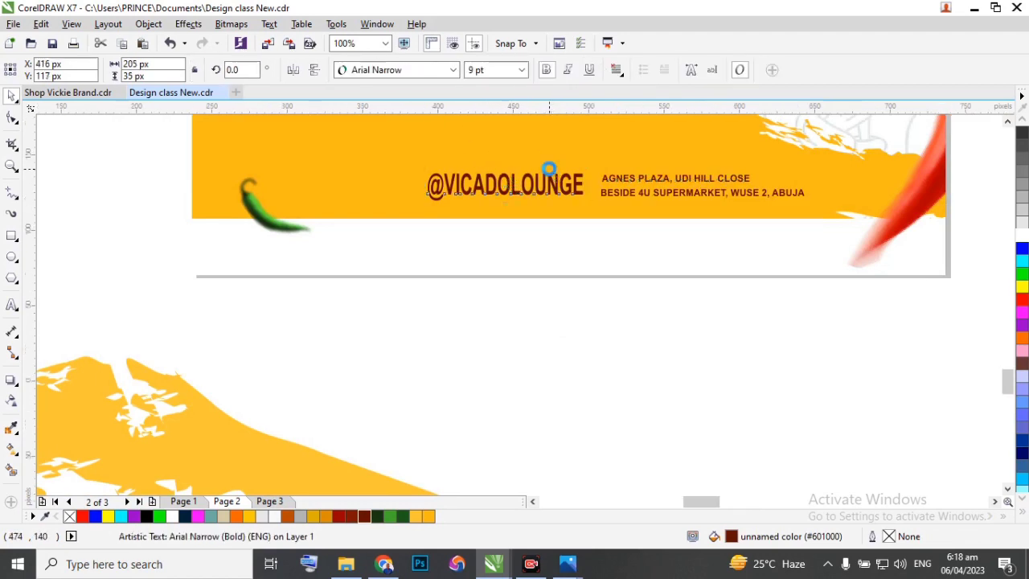
pyautogui.scroll(2, 550, 173)
pyautogui.moveTo(621, 202); pyautogui.dragTo(645, 204)
pyautogui.scroll(-2, 591, 207)
pyautogui.moveTo(750, 239); pyautogui.dragTo(456, 160)
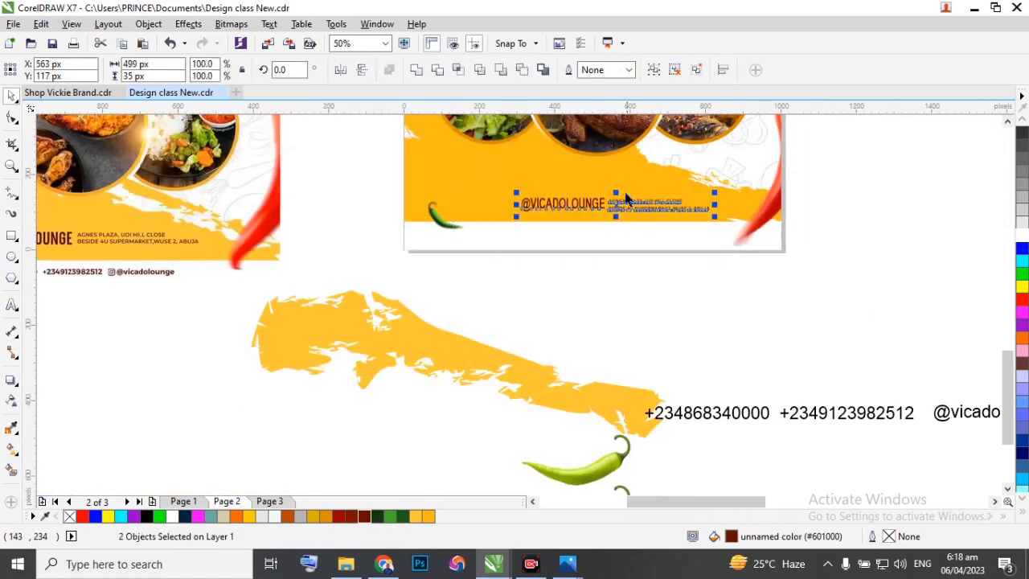
pyautogui.scroll(2, 601, 201)
pyautogui.scroll(2, 623, 205)
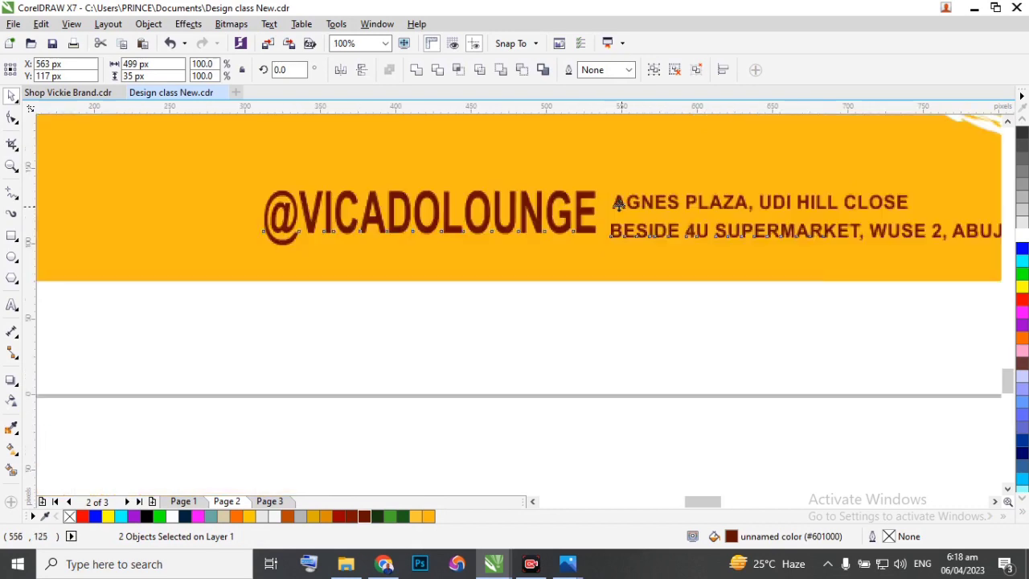
pyautogui.scroll(-1, 558, 214)
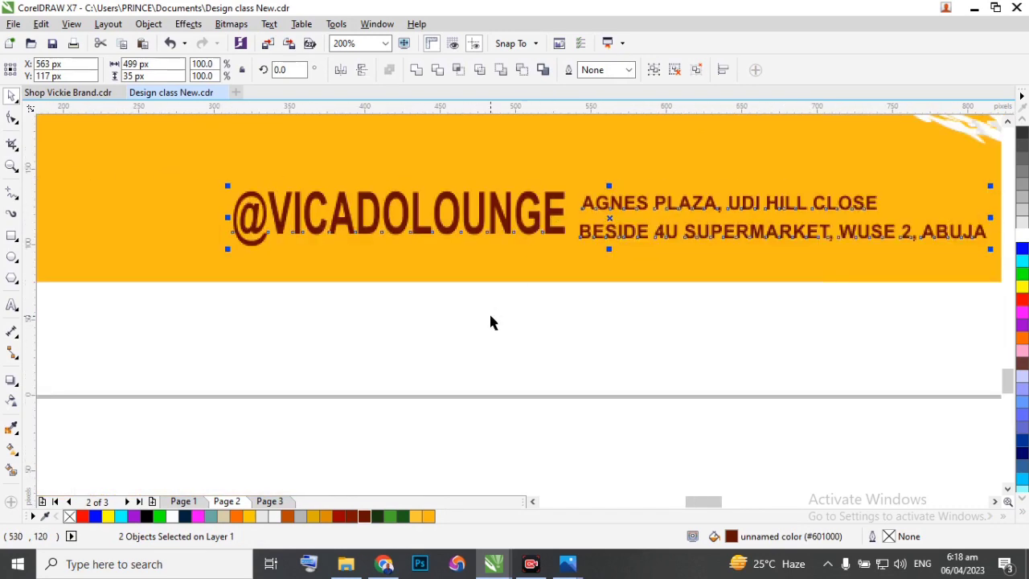
pyautogui.click(416, 228)
pyautogui.scroll(1, 418, 221)
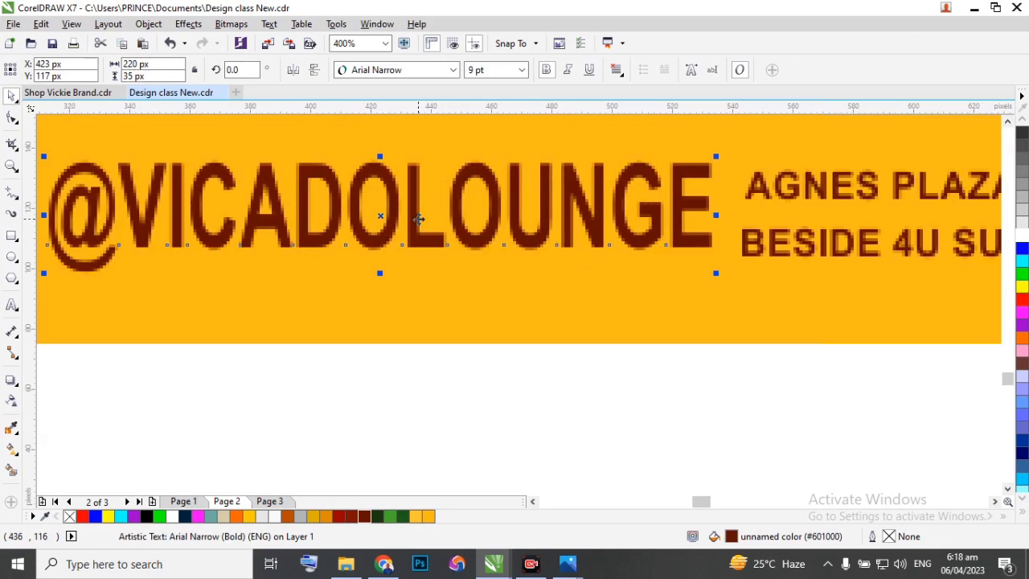
pyautogui.moveTo(418, 218); pyautogui.dragTo(416, 228)
pyautogui.scroll(-2, 425, 233)
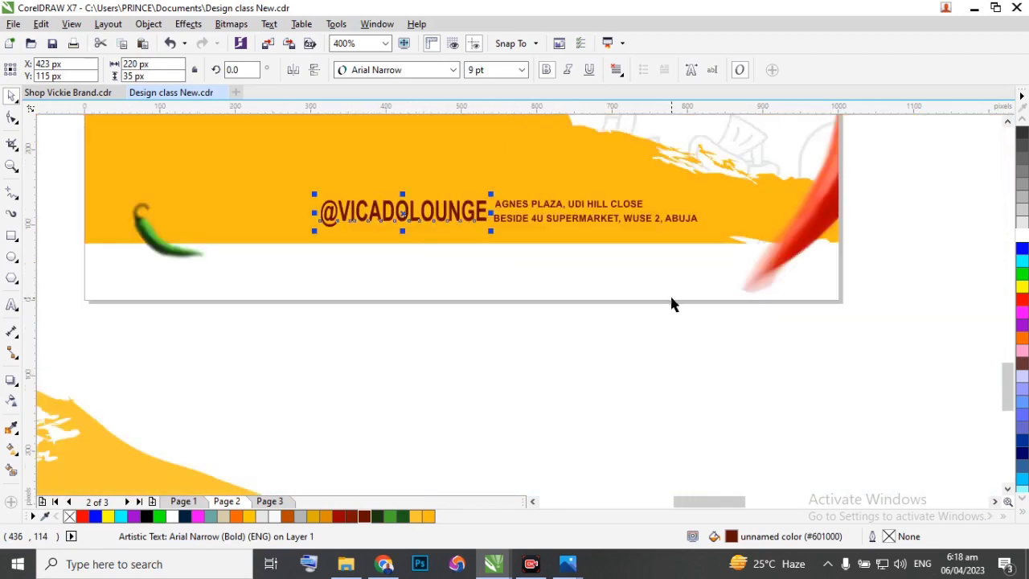
pyautogui.click(709, 273)
pyautogui.moveTo(709, 274); pyautogui.dragTo(712, 276)
pyautogui.hotkey('ctrl', 'z')
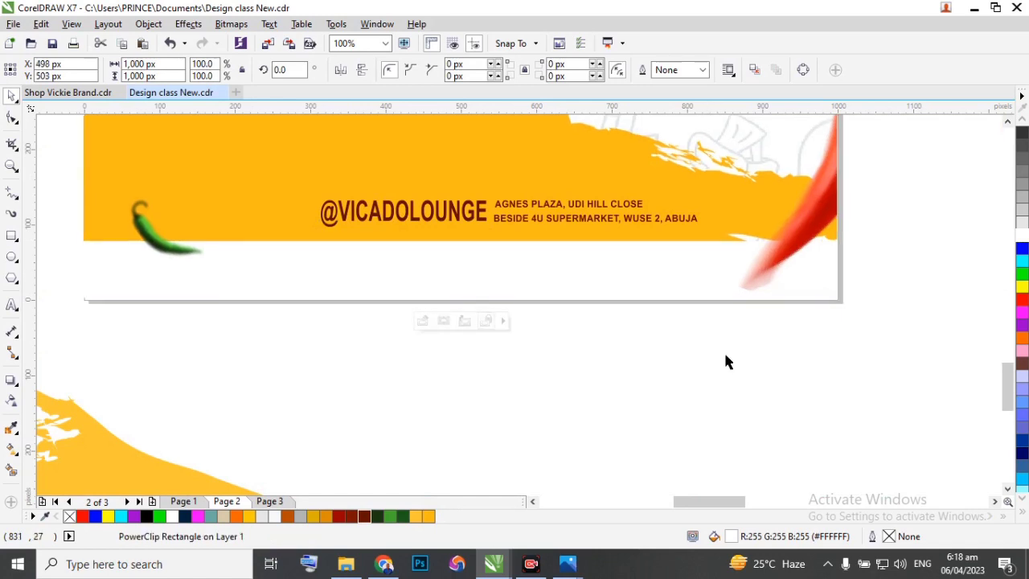
pyautogui.click(751, 359)
pyautogui.moveTo(759, 361); pyautogui.dragTo(274, 167)
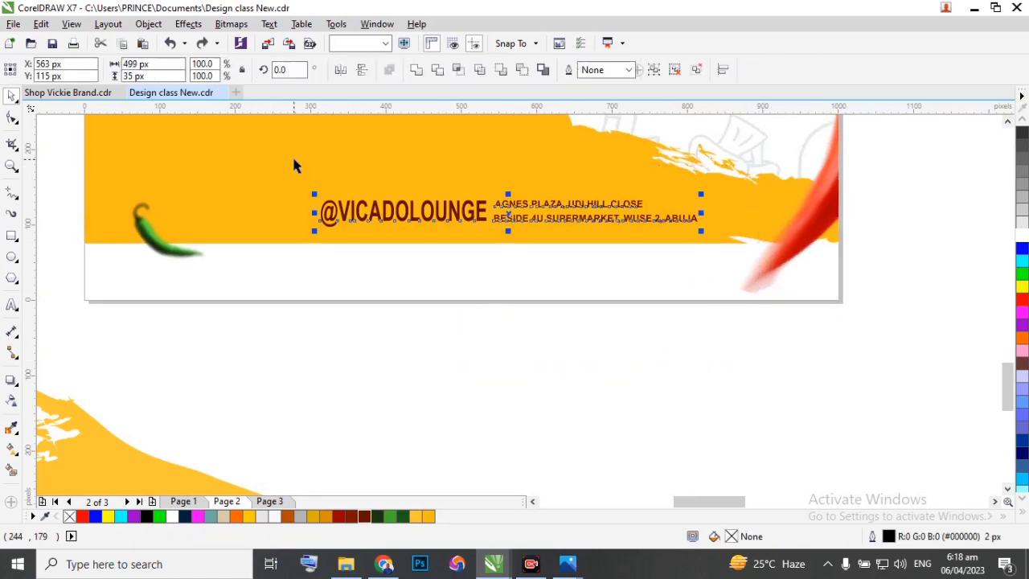
pyautogui.hotkey('ctrl', 'g')
pyautogui.keyDown('shift'); pyautogui.click(305, 159); pyautogui.keyUp('shift')
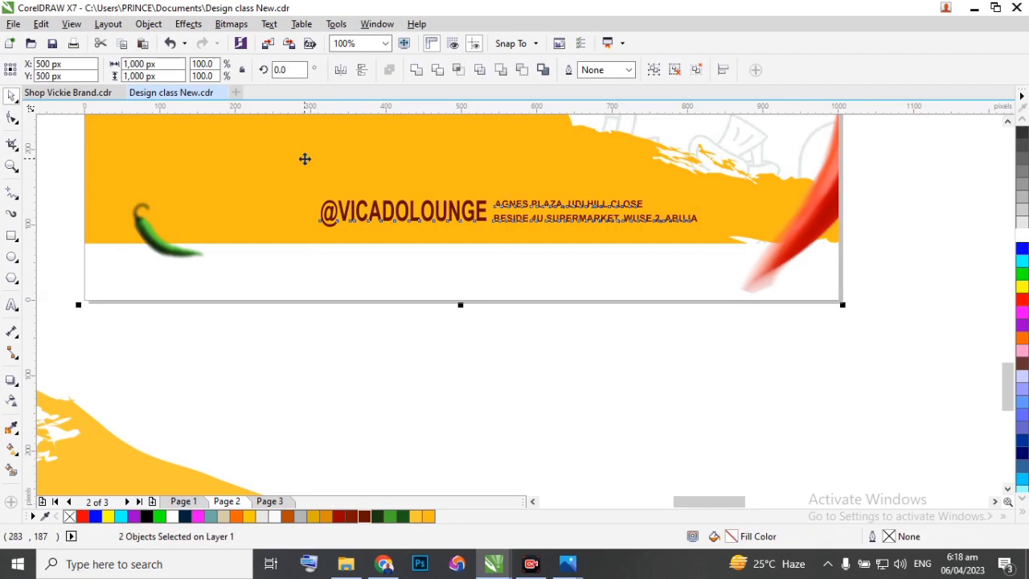
pyautogui.scroll(-1, 639, 238)
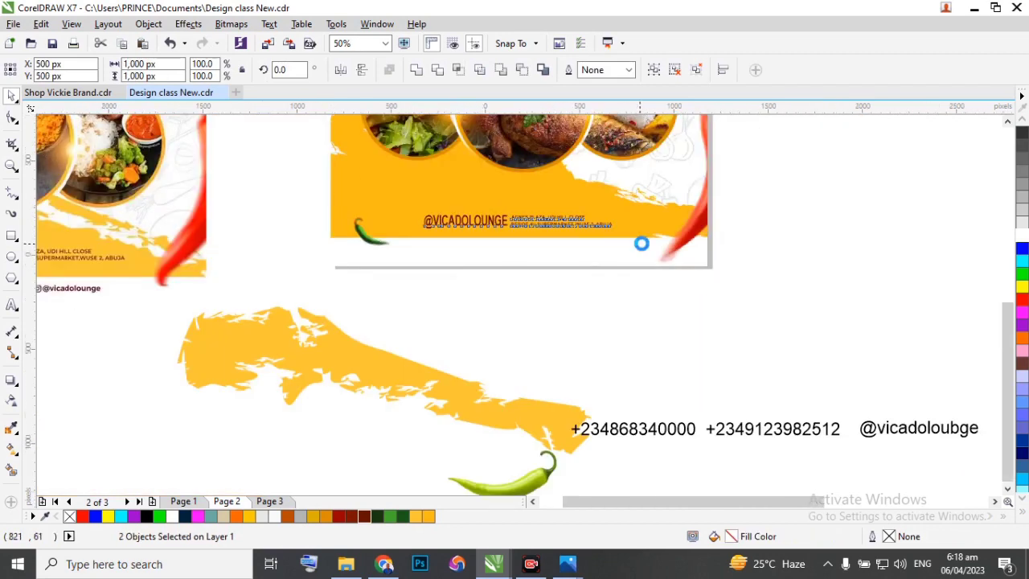
pyautogui.scroll(-1, 641, 239)
pyautogui.scroll(1, 572, 268)
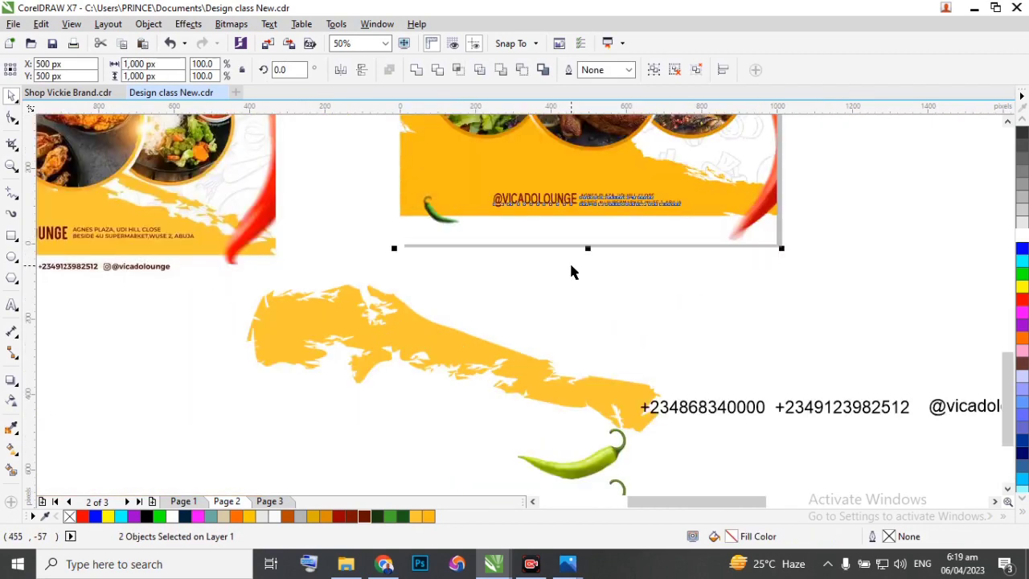
pyautogui.click(572, 269)
# Move the phone numbers and social handle to the flyer's lower edge and set their size to 4 pt.
pyautogui.scroll(-1, 622, 267)
pyautogui.moveTo(844, 366); pyautogui.dragTo(604, 299)
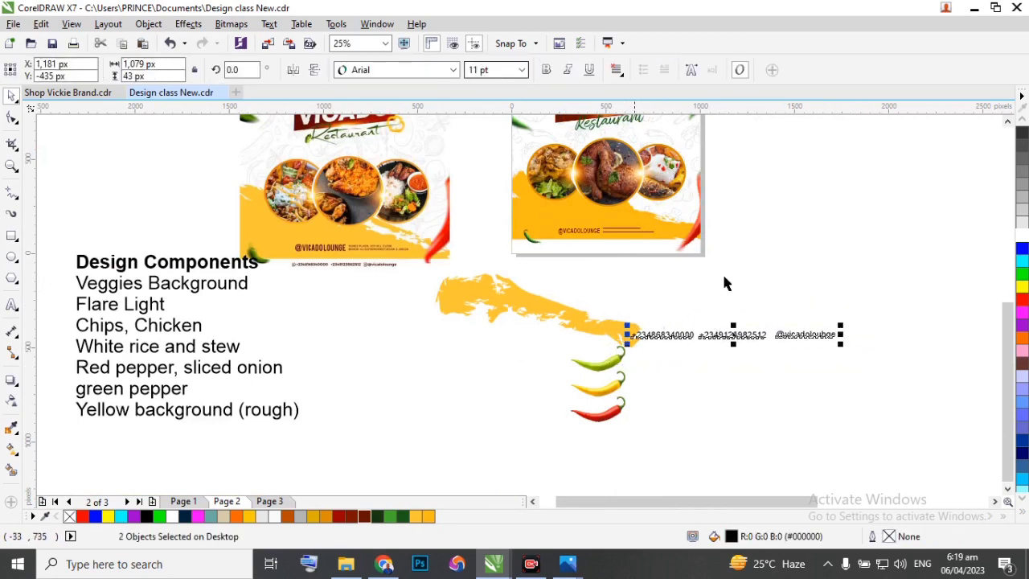
pyautogui.moveTo(732, 335); pyautogui.dragTo(651, 254)
pyautogui.click(481, 70)
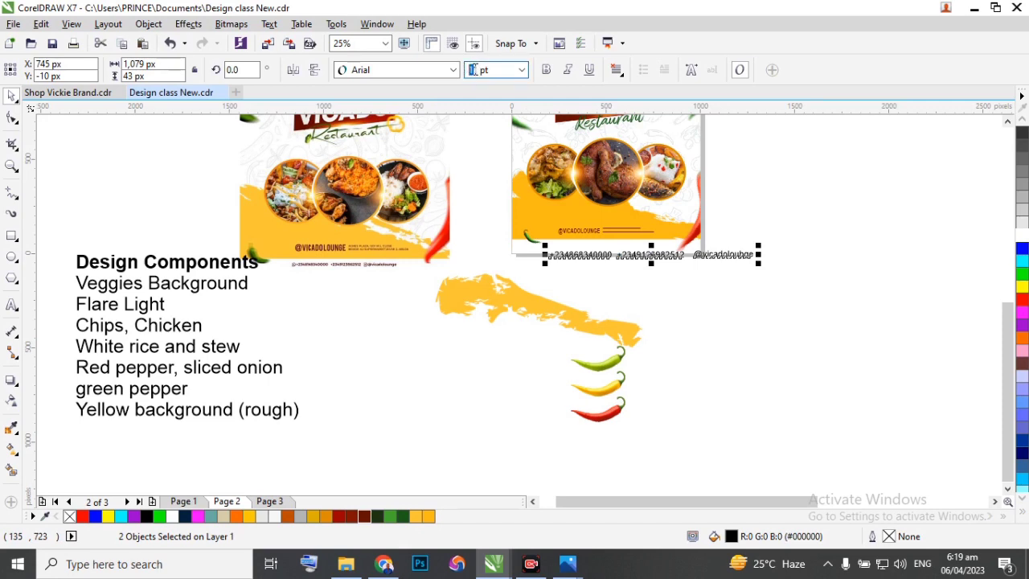
pyautogui.write('4')
pyautogui.press('Return')
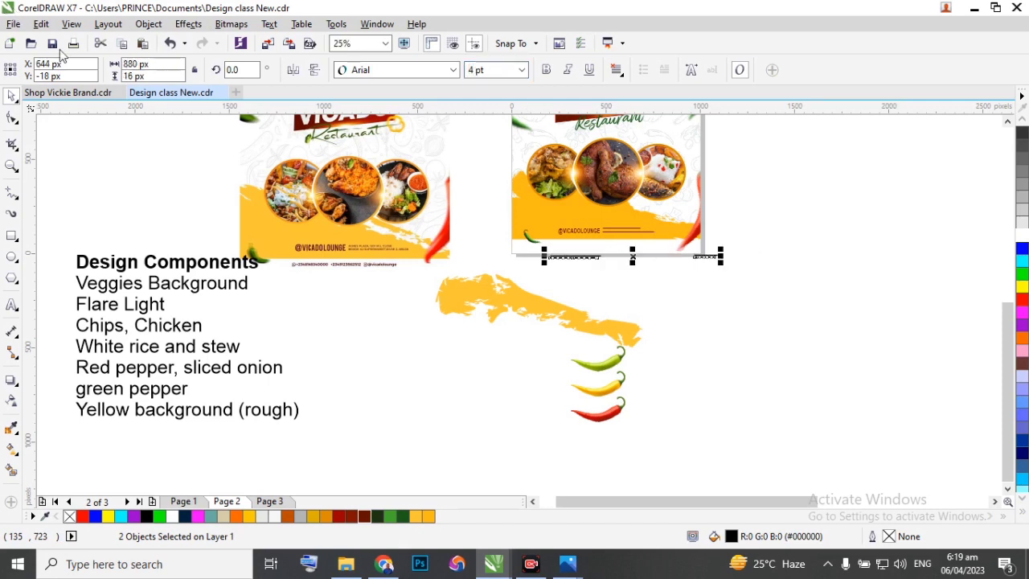
pyautogui.scroll(2, 570, 264)
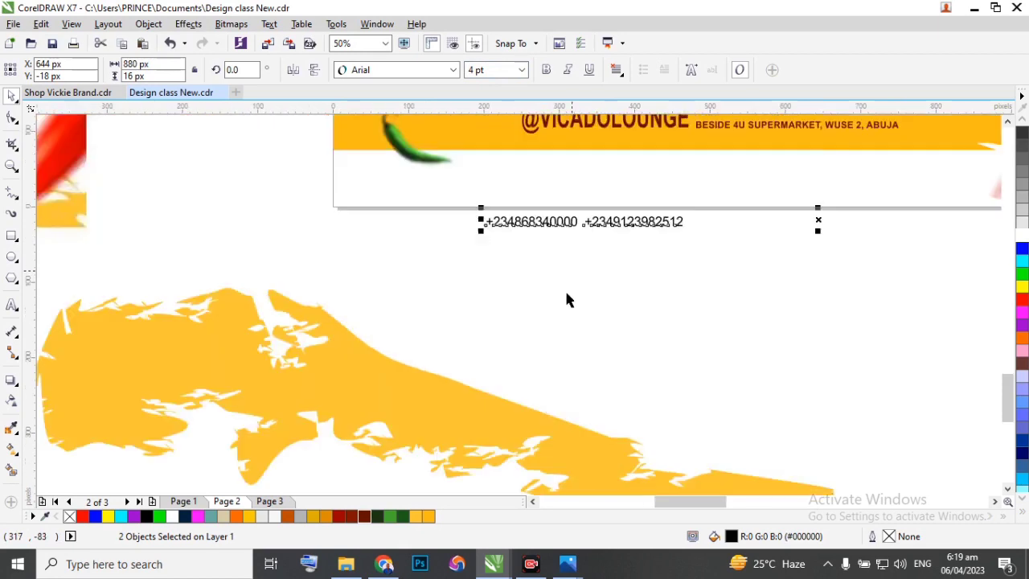
pyautogui.click(339, 518)
pyautogui.scroll(-1, 607, 322)
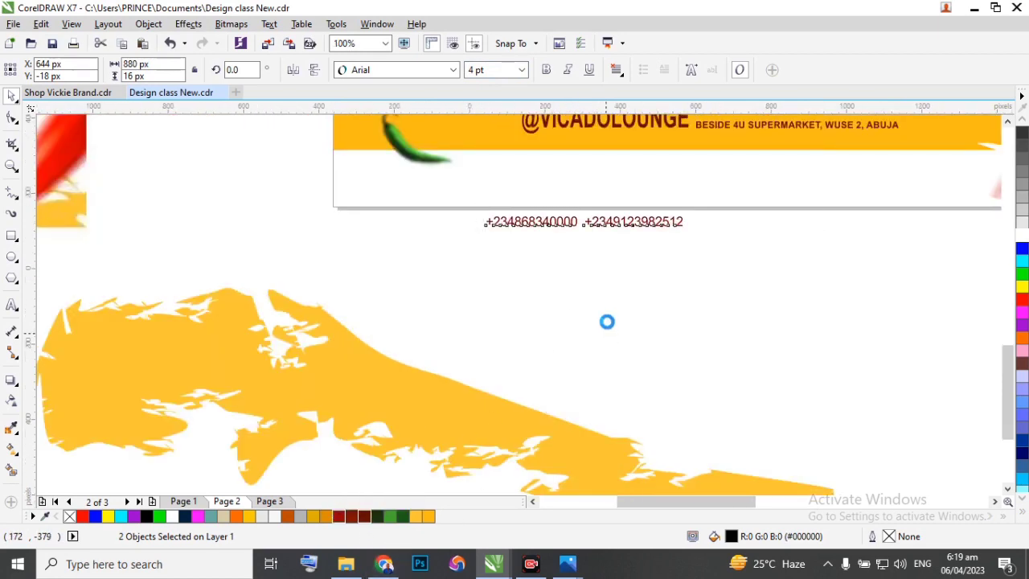
pyautogui.scroll(1, 587, 229)
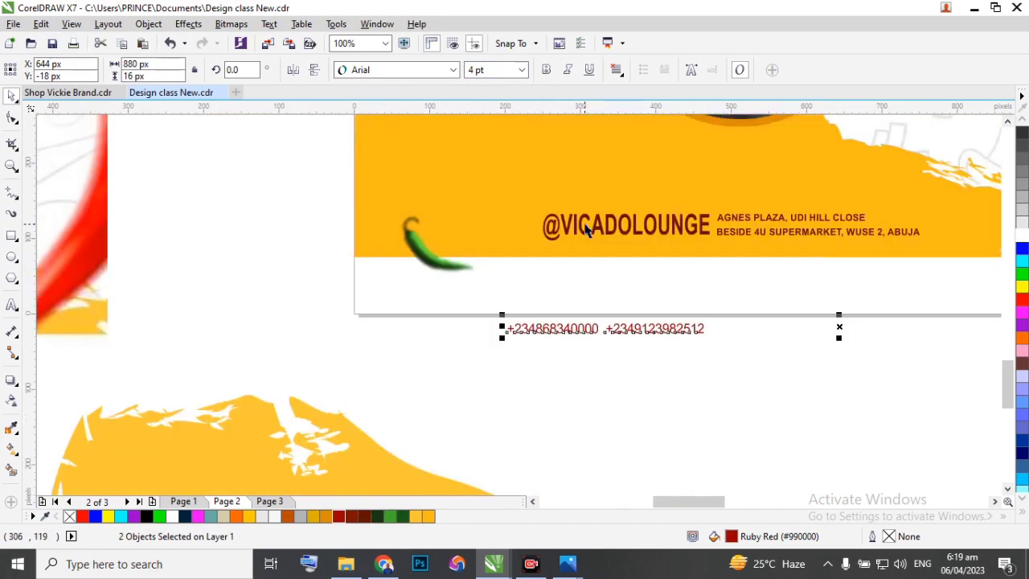
pyautogui.click(596, 232)
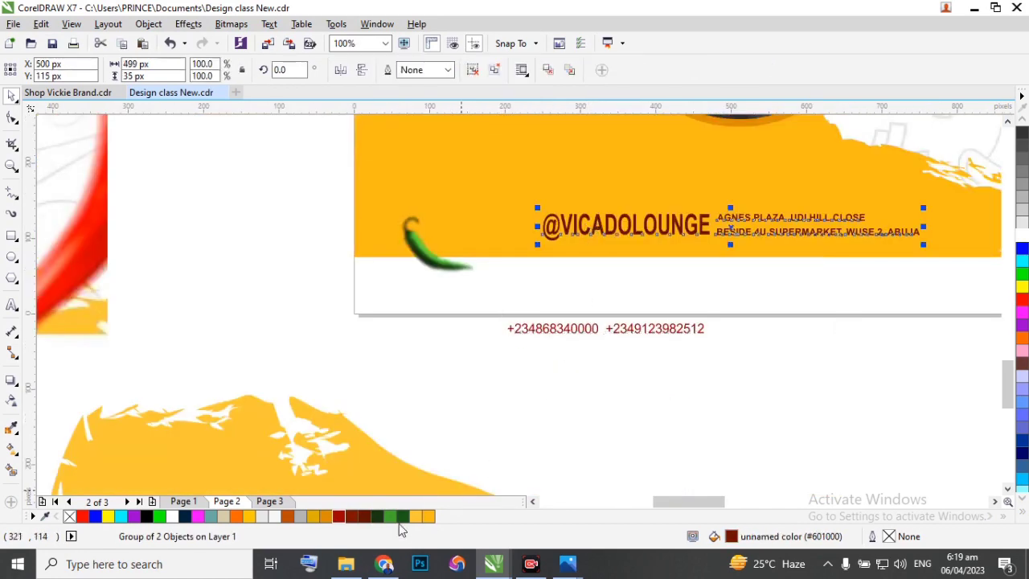
pyautogui.scroll(-1, 649, 349)
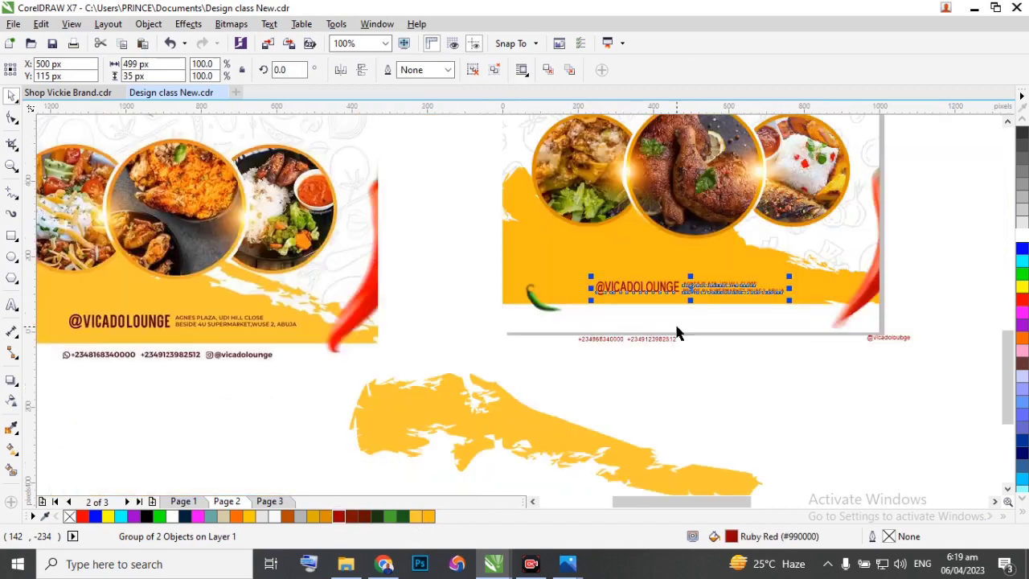
# Fill the contact texts with dark maroon #601000 and move the small social handle beside the phone numbers.
pyautogui.click(638, 340)
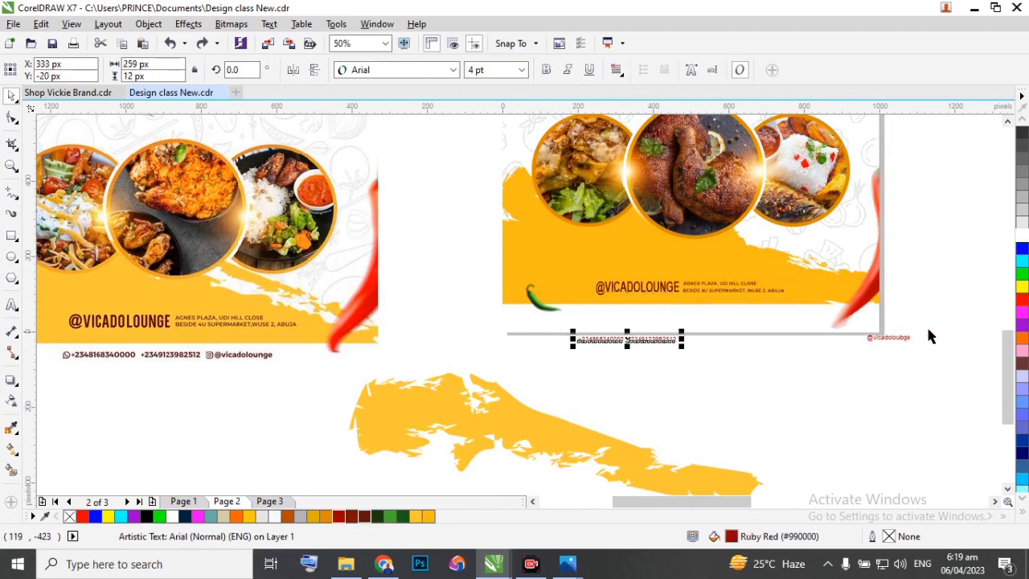
pyautogui.moveTo(883, 338); pyautogui.dragTo(704, 339)
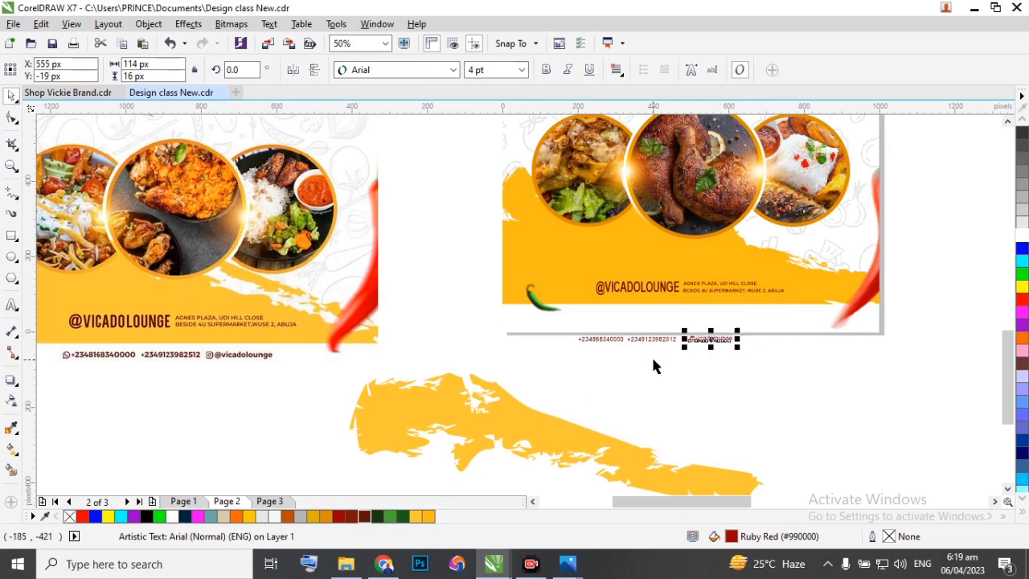
pyautogui.scroll(1, 653, 366)
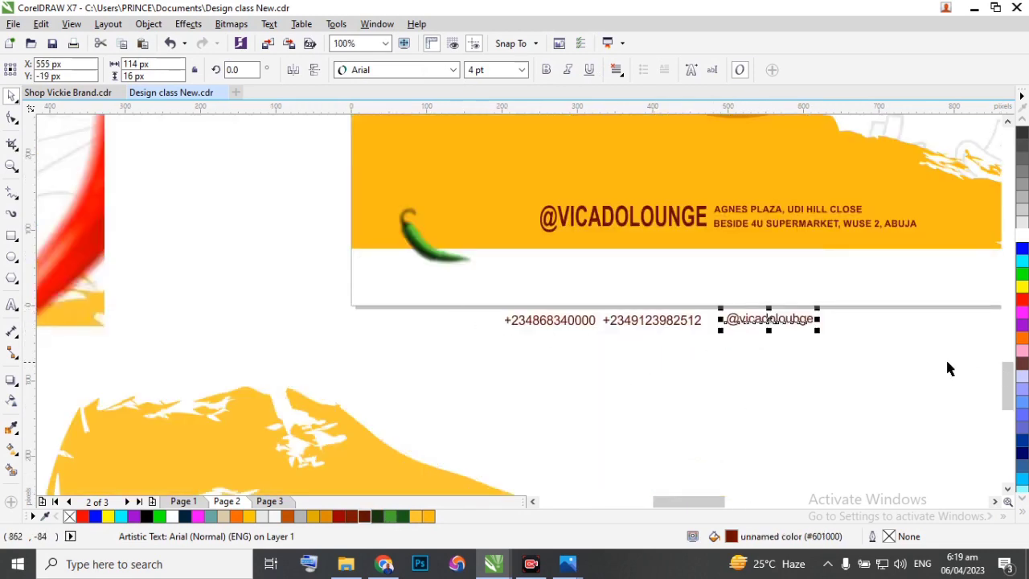
# Make the phone numbers and small handle bold and move them onto the white strip beneath the yellow band.
pyautogui.moveTo(874, 363); pyautogui.dragTo(605, 302)
pyautogui.moveTo(834, 345); pyautogui.dragTo(317, 276)
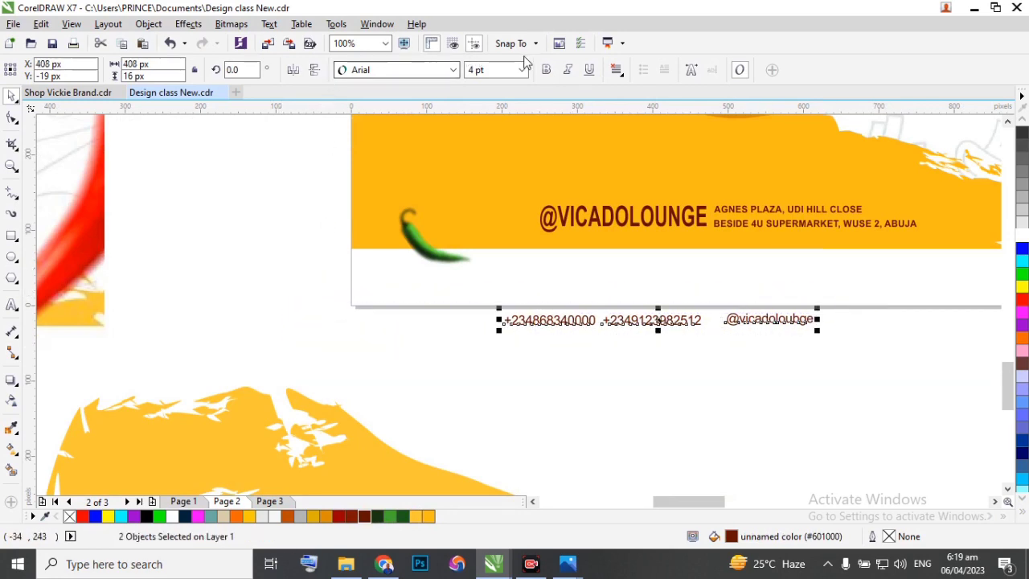
pyautogui.click(546, 69)
pyautogui.moveTo(657, 322); pyautogui.dragTo(741, 278)
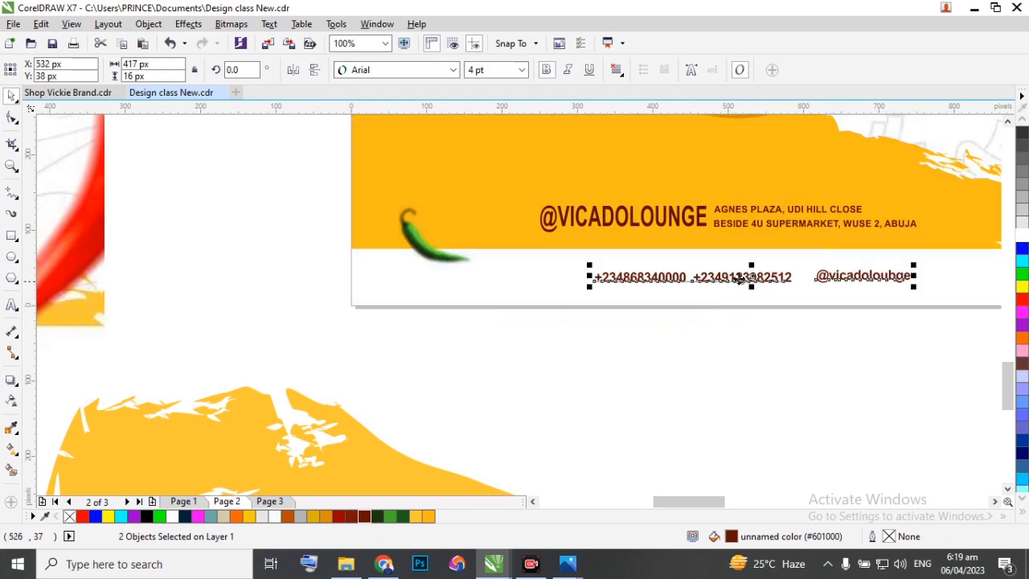
pyautogui.scroll(-2, 768, 281)
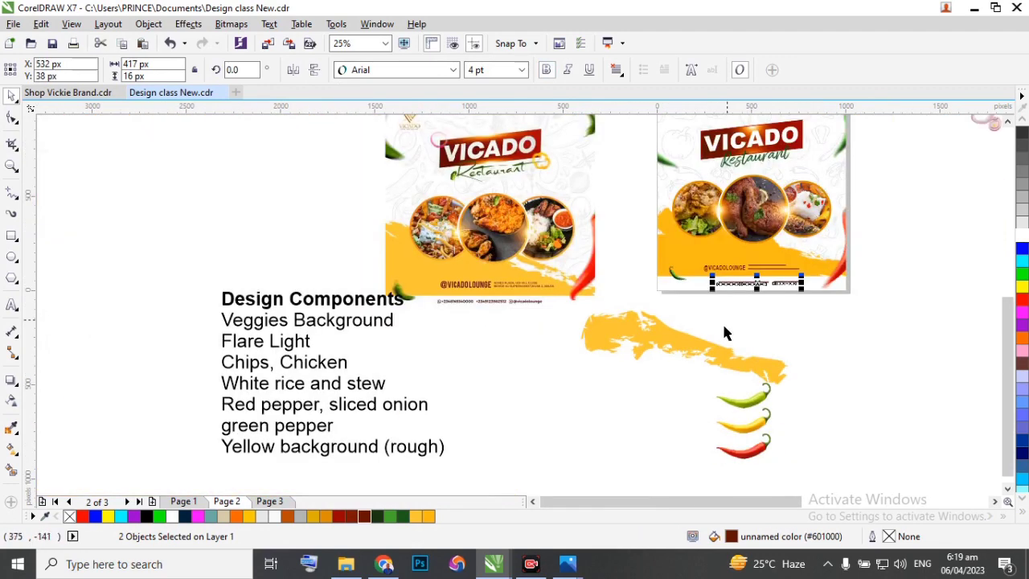
pyautogui.scroll(2, 495, 316)
pyautogui.scroll(-2, 378, 281)
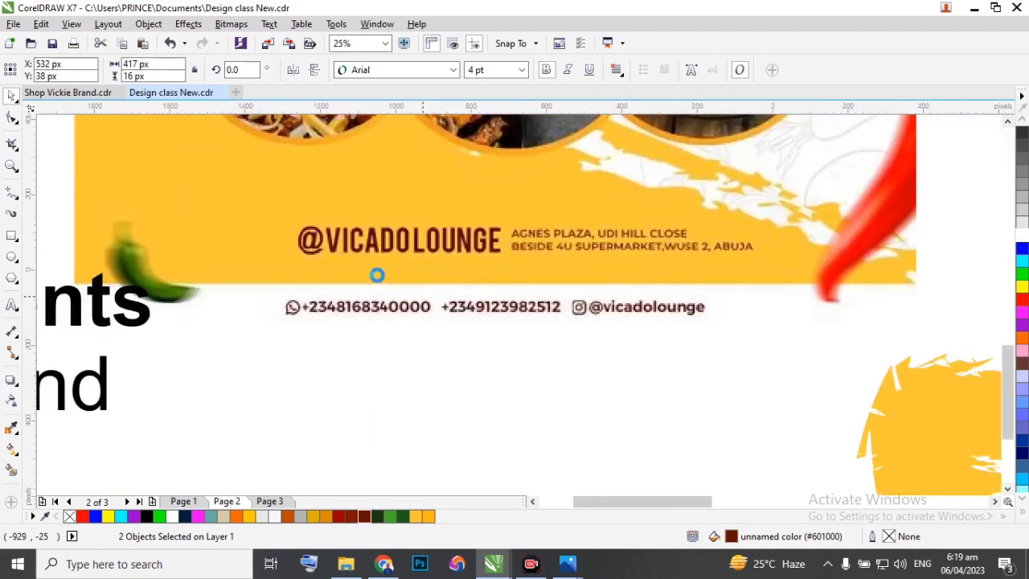
pyautogui.click(652, 282)
# Add the letter n as artistic text below the flyer and set its font to social media.
pyautogui.scroll(3, 652, 281)
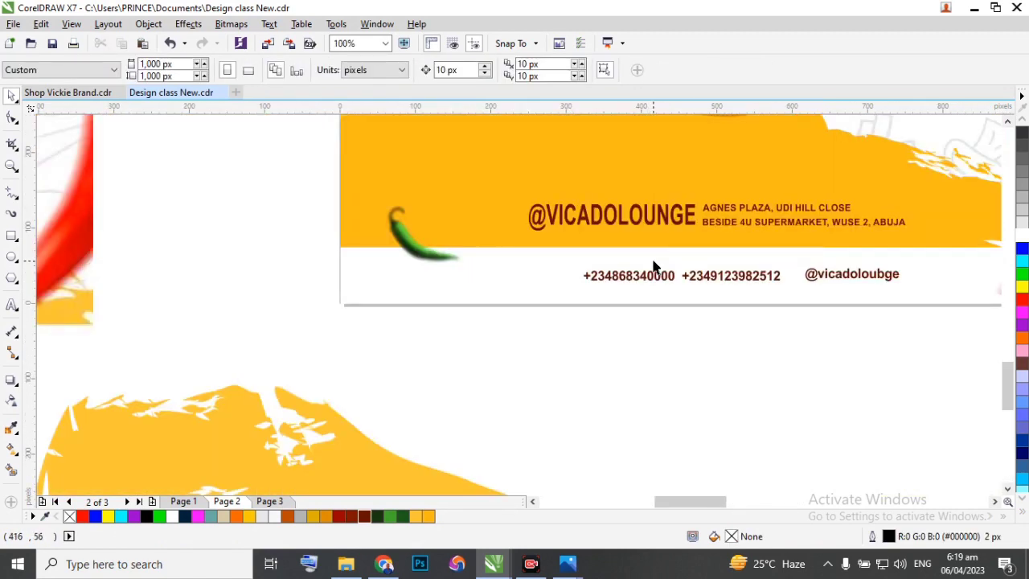
pyautogui.scroll(-2, 563, 265)
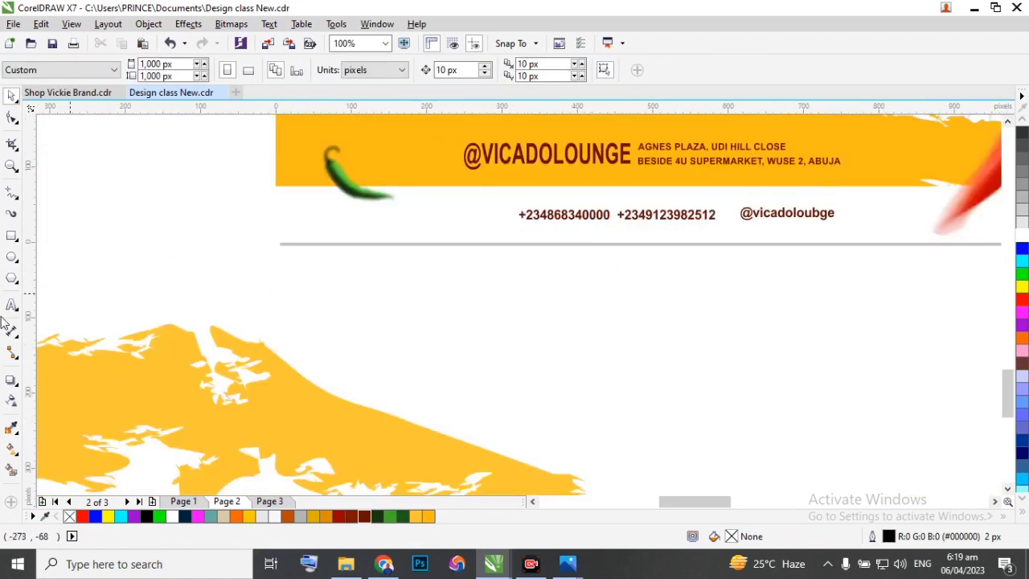
pyautogui.click(445, 285)
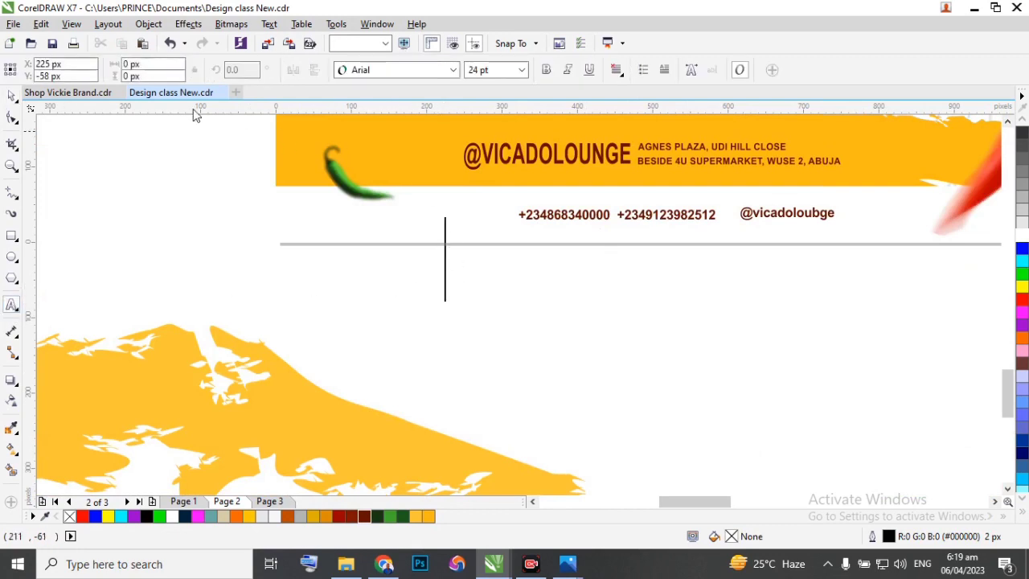
pyautogui.write('n')
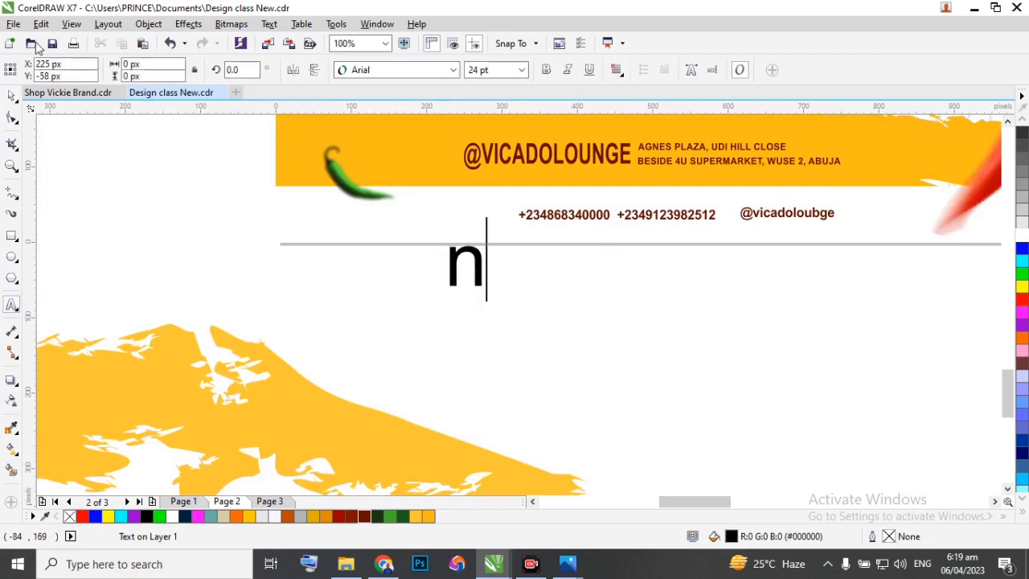
pyautogui.click(12, 95)
pyautogui.click(381, 73)
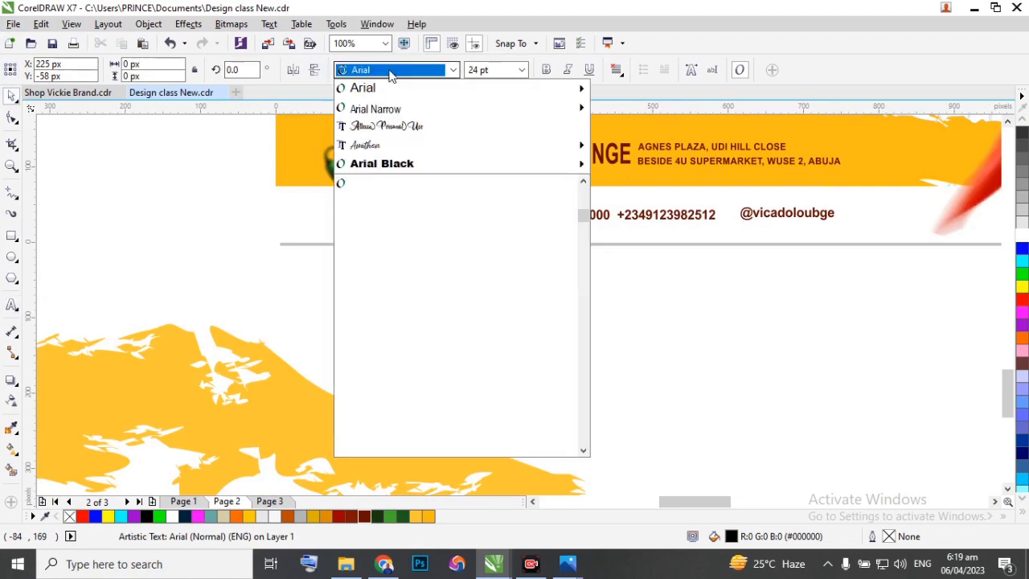
pyautogui.write('soc')
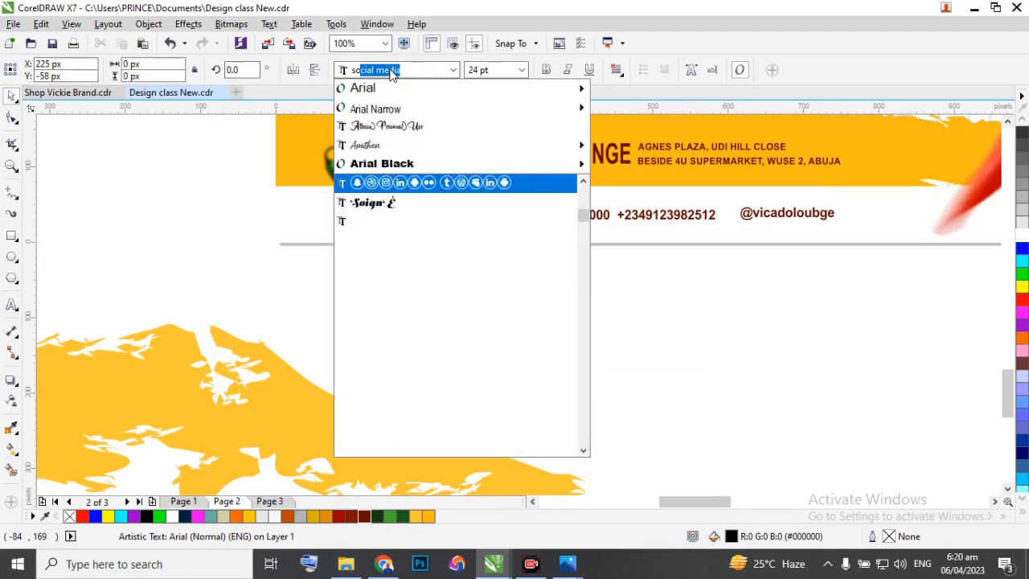
pyautogui.press('Return')
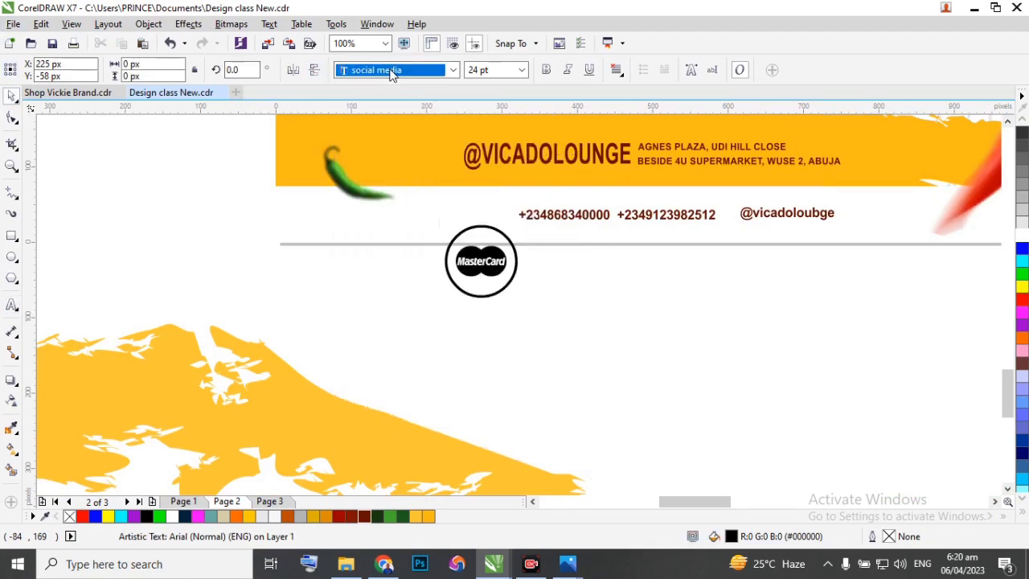
# Replace the icon glyph by trying different letters of the social media font, ending with i for the Instagram icon.
pyautogui.doubleClick(510, 261)
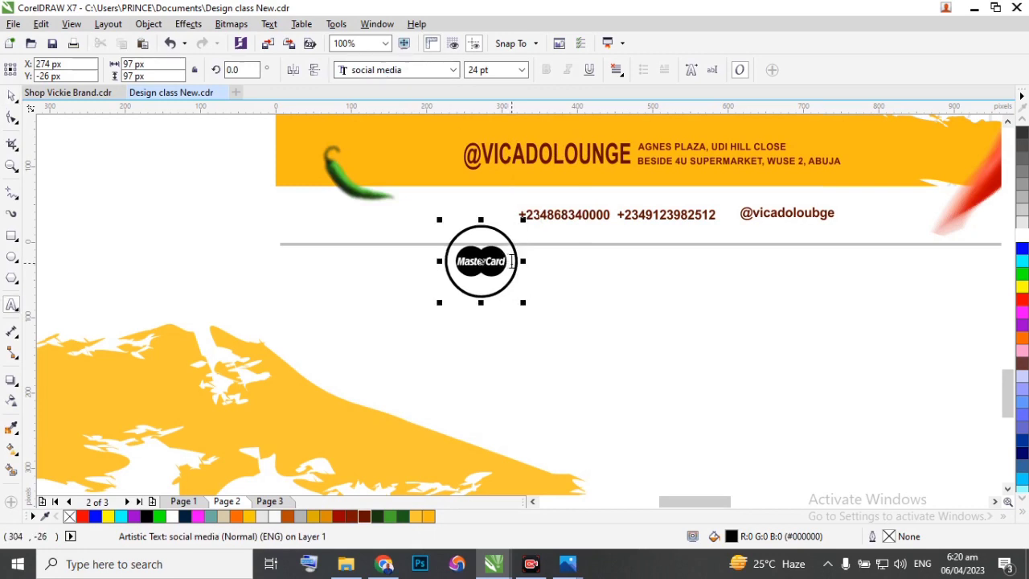
pyautogui.write('bcd')
pyautogui.press('BackSpace')
pyautogui.press('BackSpace')
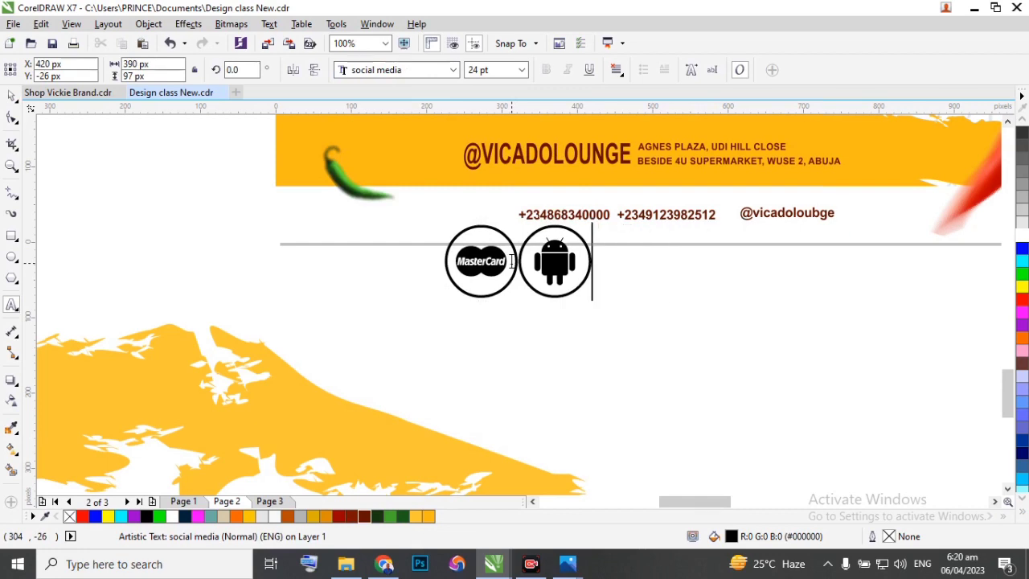
pyautogui.press('BackSpace')
pyautogui.press('BackSpace')
pyautogui.write('g')
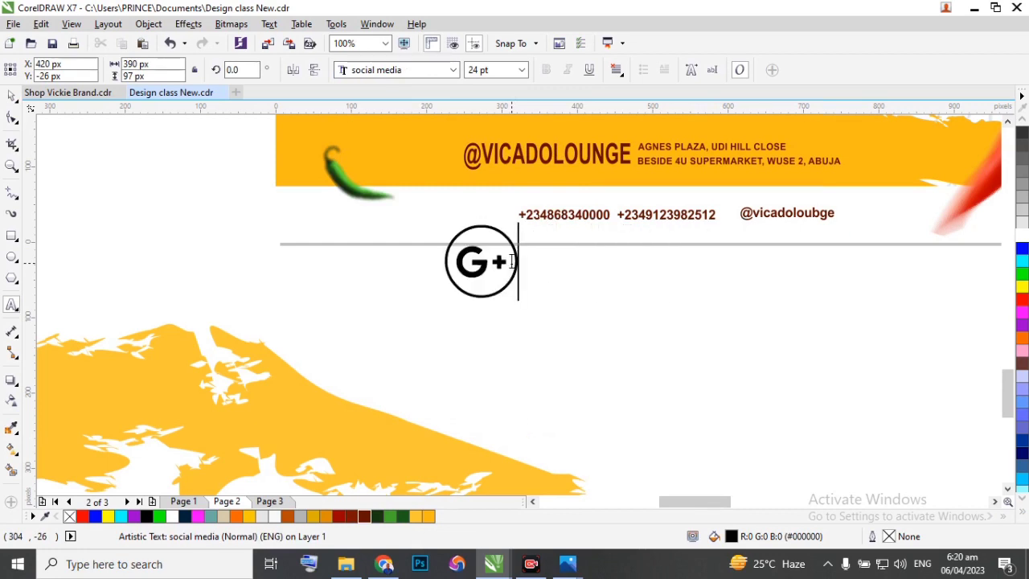
pyautogui.press('BackSpace')
pyautogui.write('h')
pyautogui.press('BackSpace')
pyautogui.write('j')
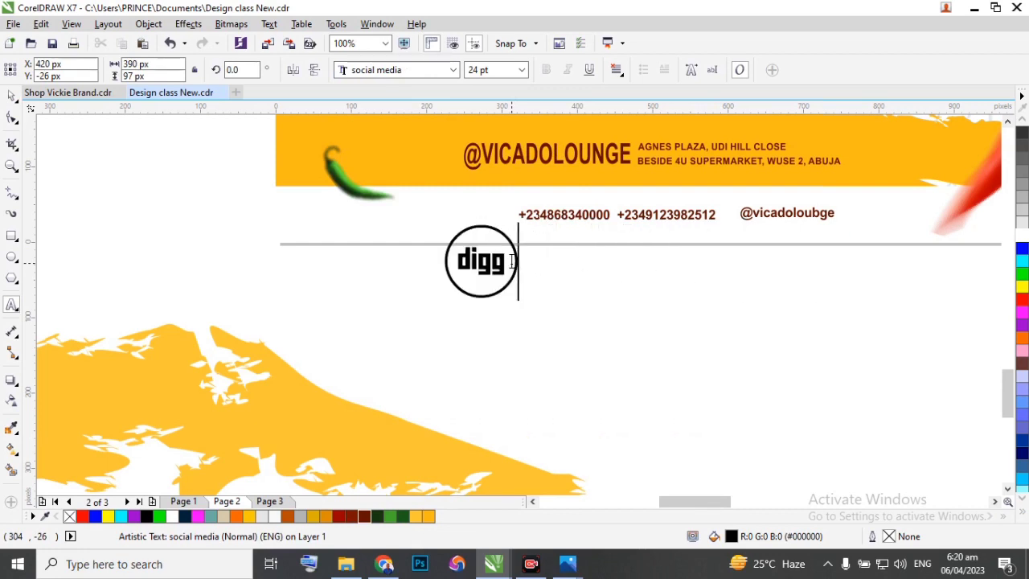
pyautogui.press('BackSpace')
pyautogui.write('k')
pyautogui.press('BackSpace')
pyautogui.write('l')
pyautogui.press('BackSpace')
pyautogui.write('z')
pyautogui.press('BackSpace')
pyautogui.write('x')
pyautogui.press('BackSpace')
pyautogui.write('i')
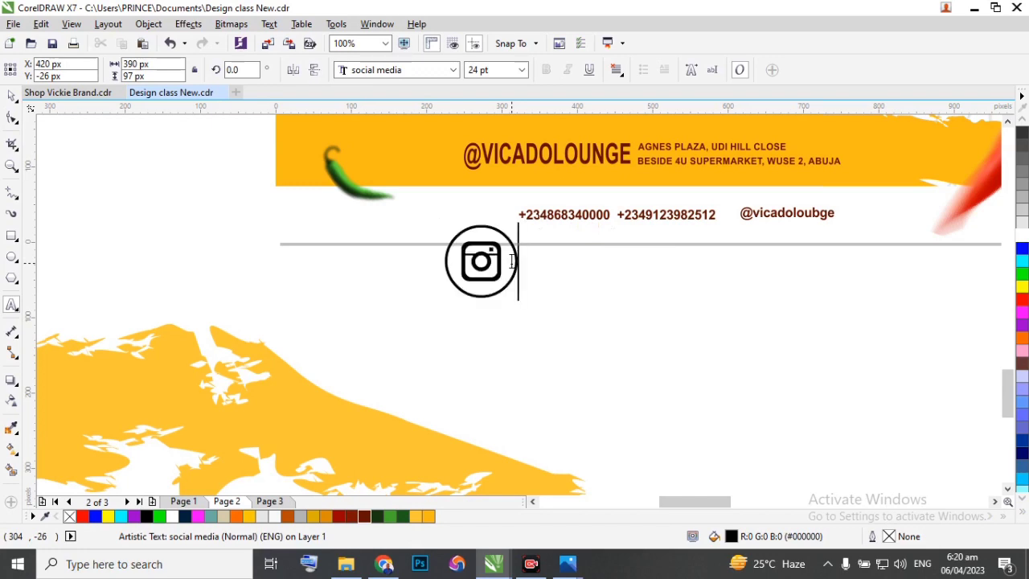
pyautogui.write('p')
# Try further letters of the social media font after the Instagram icon, including m, w, y, d and p, to find another icon.
pyautogui.press('BackSpace')
pyautogui.write('b')
pyautogui.press('BackSpace')
pyautogui.write('m')
pyautogui.press('BackSpace')
pyautogui.write('t')
pyautogui.press('BackSpace')
pyautogui.write('a')
pyautogui.press('BackSpace')
pyautogui.write('w')
pyautogui.press('BackSpace')
pyautogui.write('e')
pyautogui.press('BackSpace')
pyautogui.write('r')
pyautogui.press('BackSpace')
pyautogui.write('t')
pyautogui.press('BackSpace')
pyautogui.write('y')
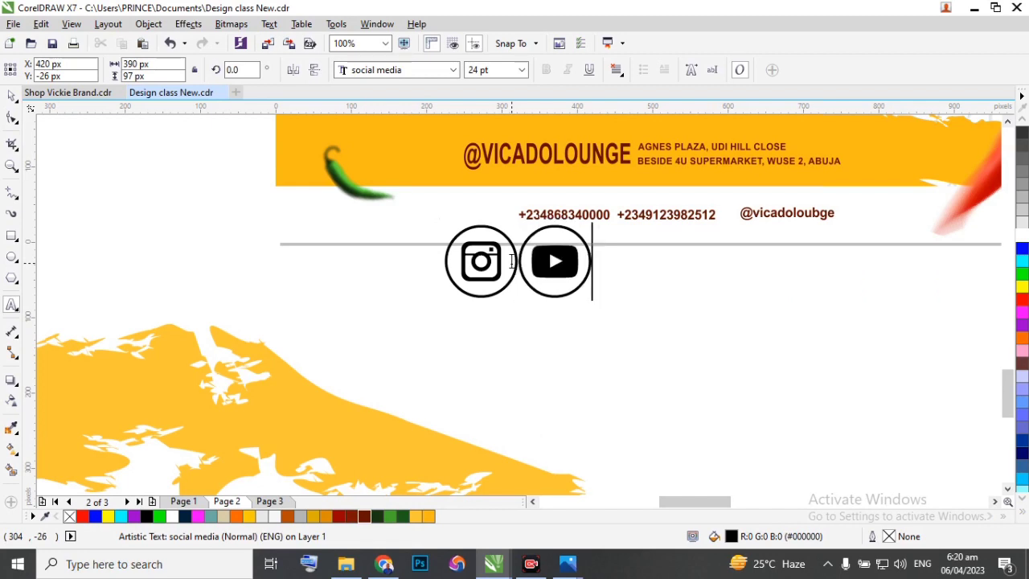
pyautogui.press('BackSpace')
pyautogui.write('l')
pyautogui.press('BackSpace')
pyautogui.write('d')
pyautogui.press('BackSpace')
pyautogui.write('p')
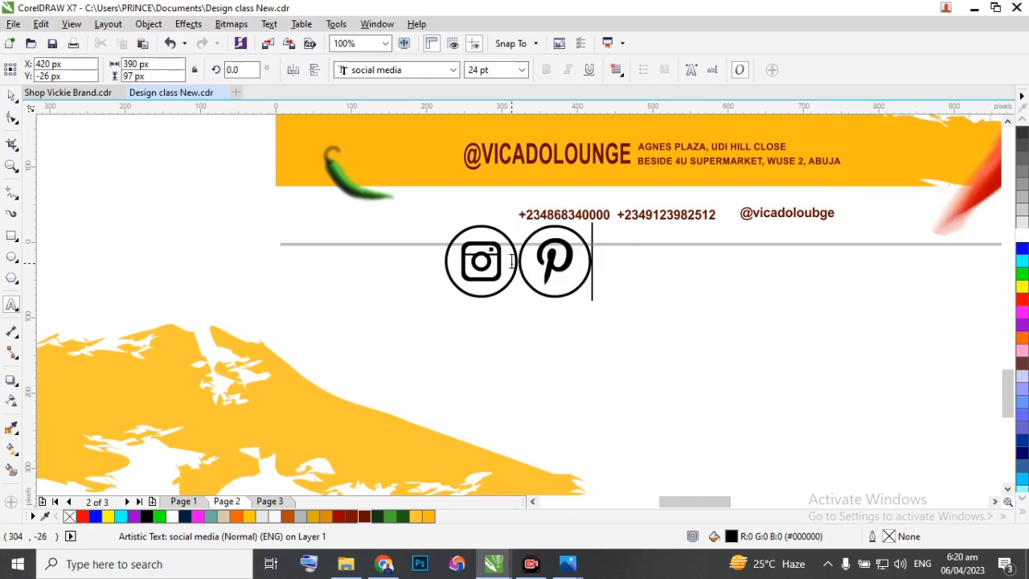
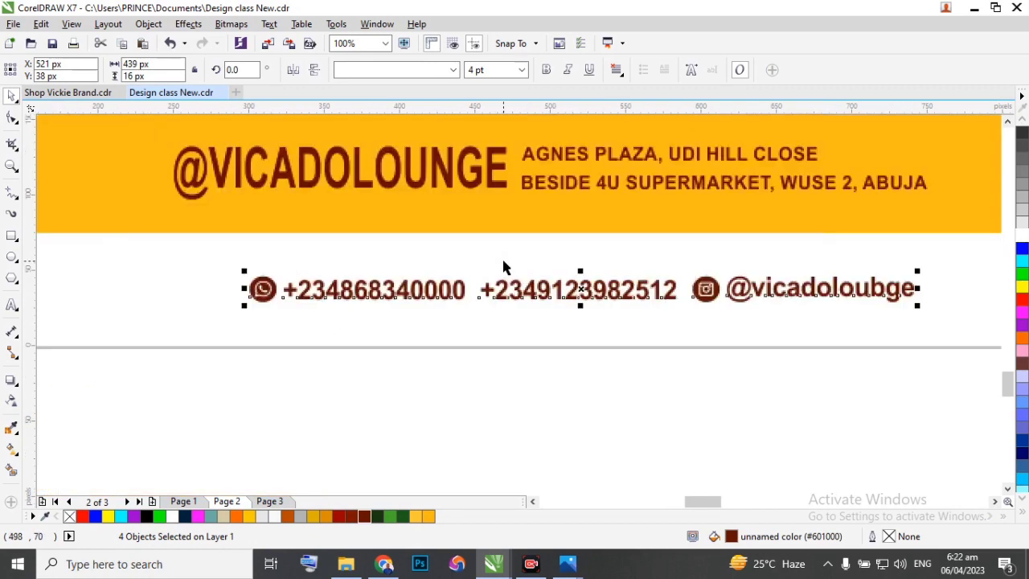
# Compare the flyer's contact line with the contact details on the reference design beside it.
pyautogui.click(523, 395)
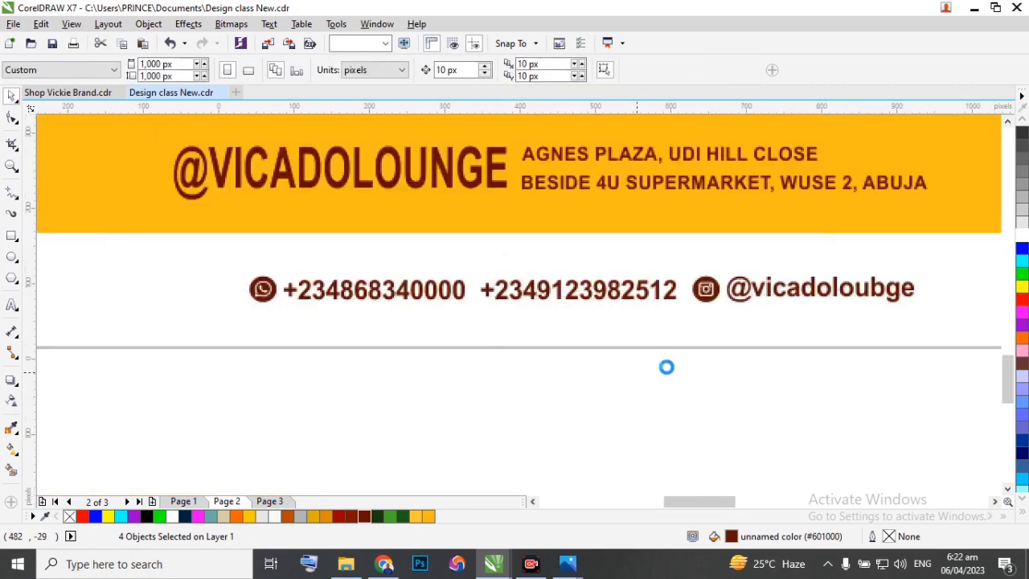
pyautogui.scroll(-3, 708, 354)
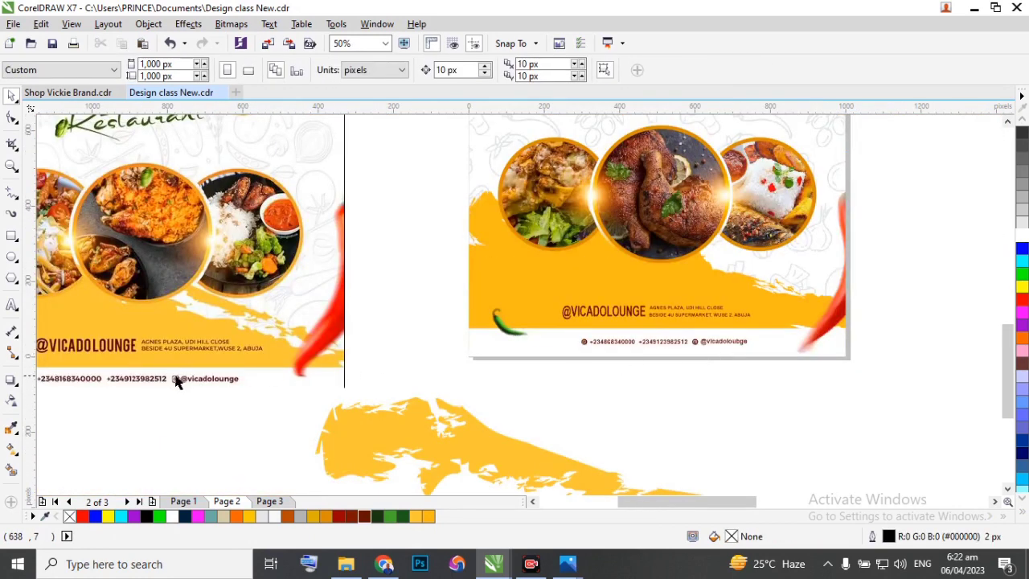
pyautogui.scroll(-2, 516, 343)
pyautogui.scroll(5, 340, 361)
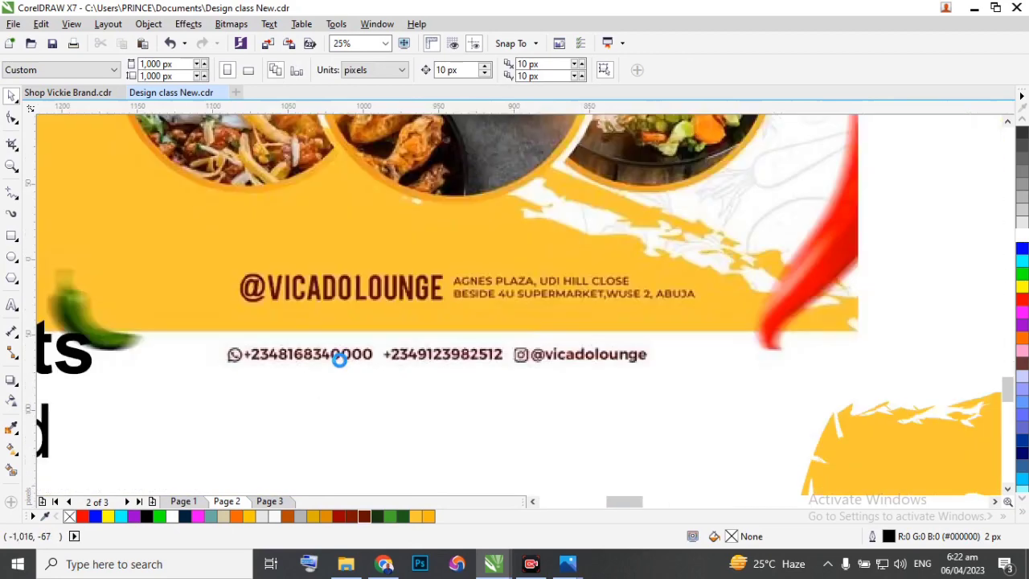
pyautogui.scroll(-2, 300, 361)
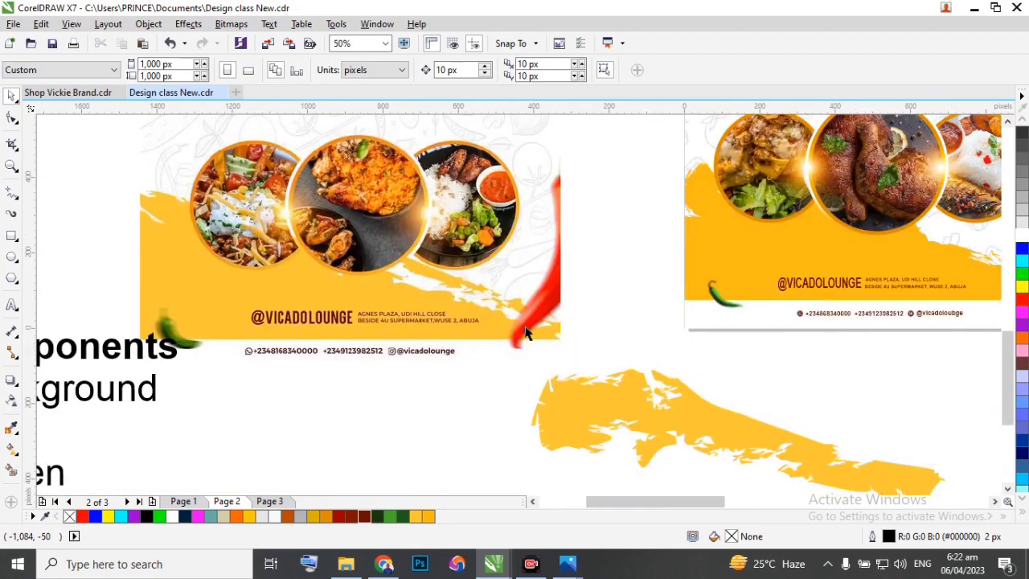
pyautogui.scroll(-2, 239, 368)
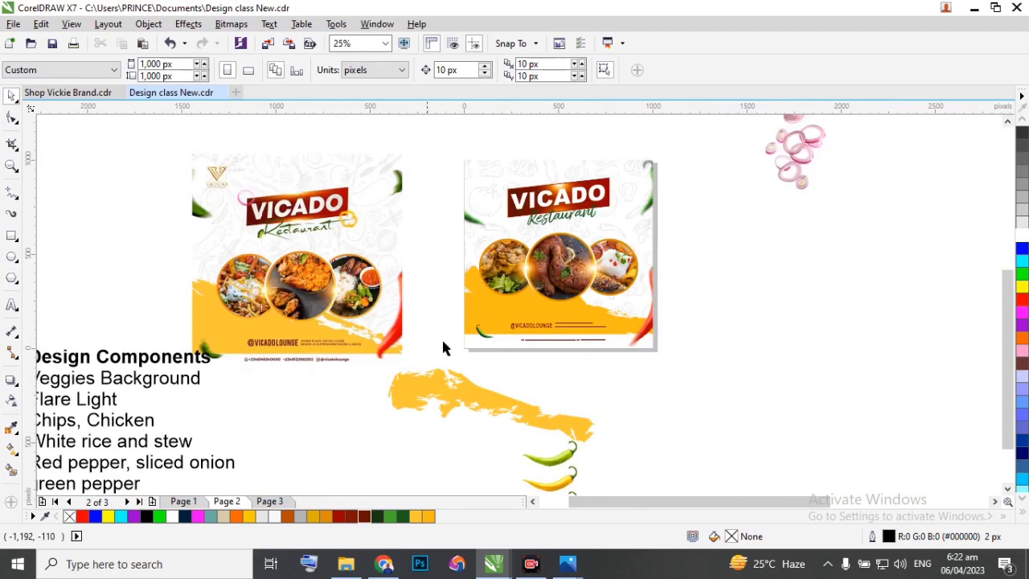
pyautogui.scroll(2, 611, 338)
pyautogui.scroll(2, 468, 349)
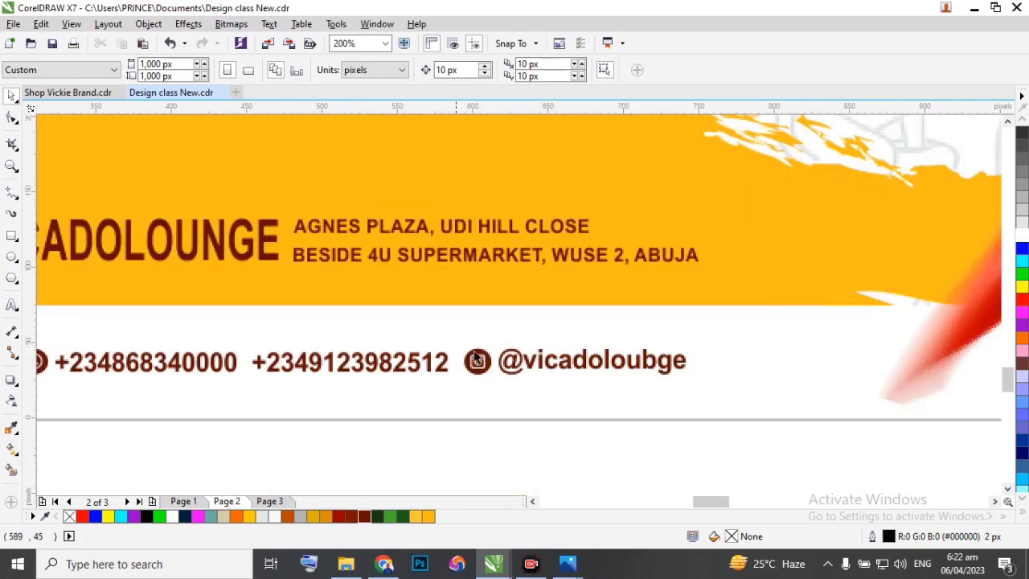
# Move the Instagram icon and handle about 21 px to the right and widen the gap between the two phone numbers.
pyautogui.scroll(-2, 476, 358)
pyautogui.moveTo(700, 420); pyautogui.dragTo(529, 327)
pyautogui.scroll(2, 561, 342)
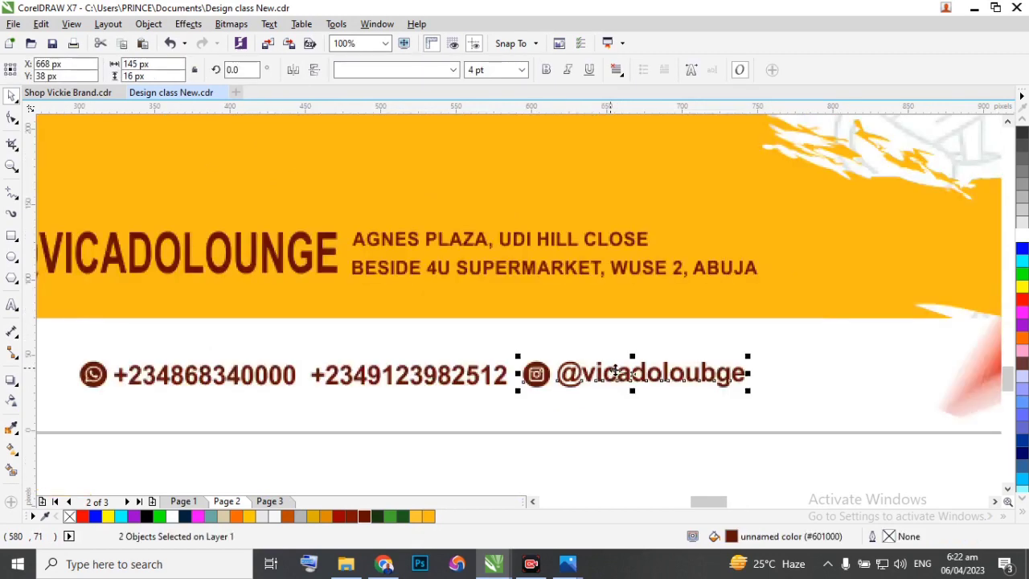
pyautogui.moveTo(632, 375); pyautogui.dragTo(669, 378)
pyautogui.scroll(-2, 679, 376)
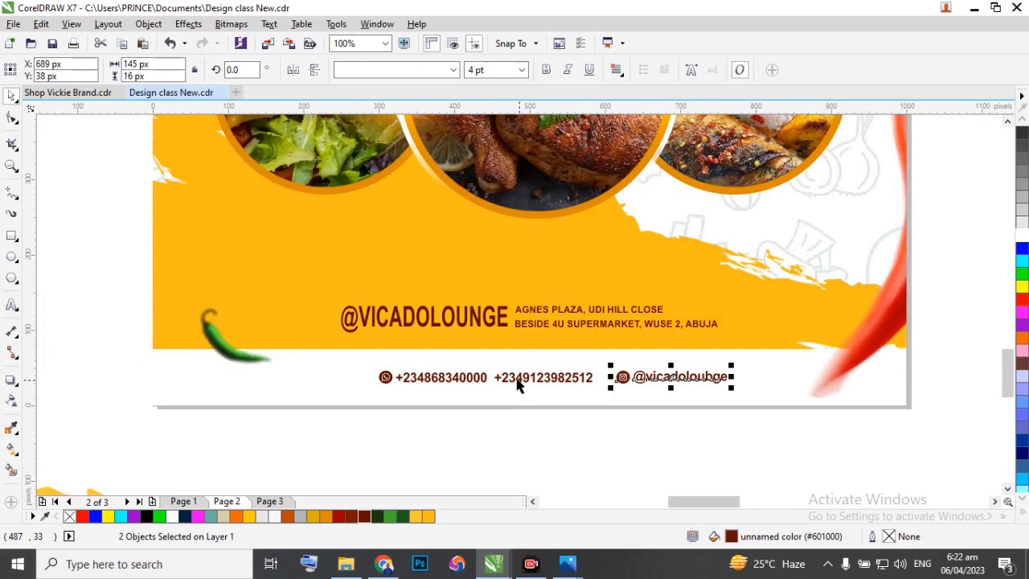
pyautogui.doubleClick(514, 378)
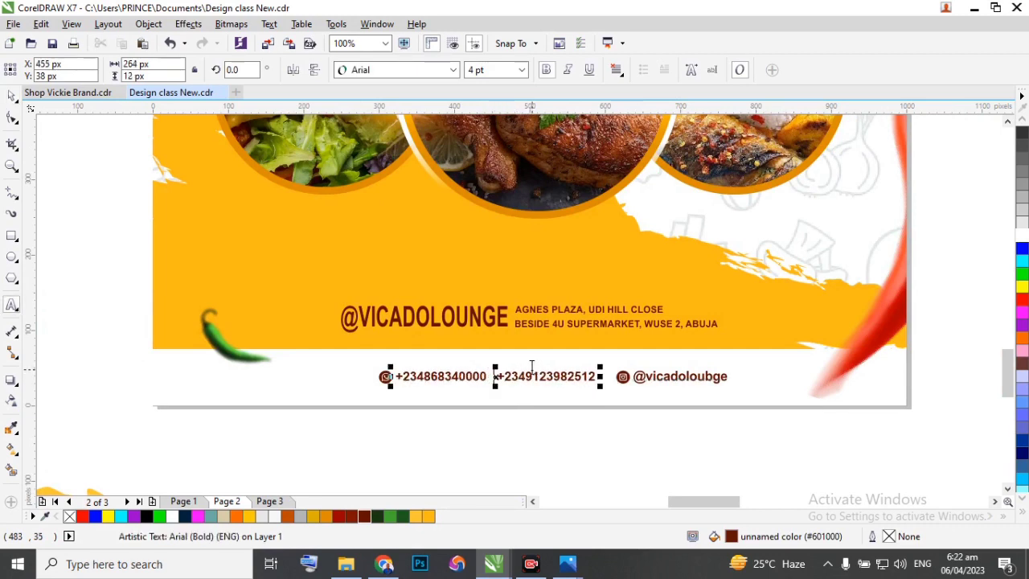
pyautogui.click(11, 95)
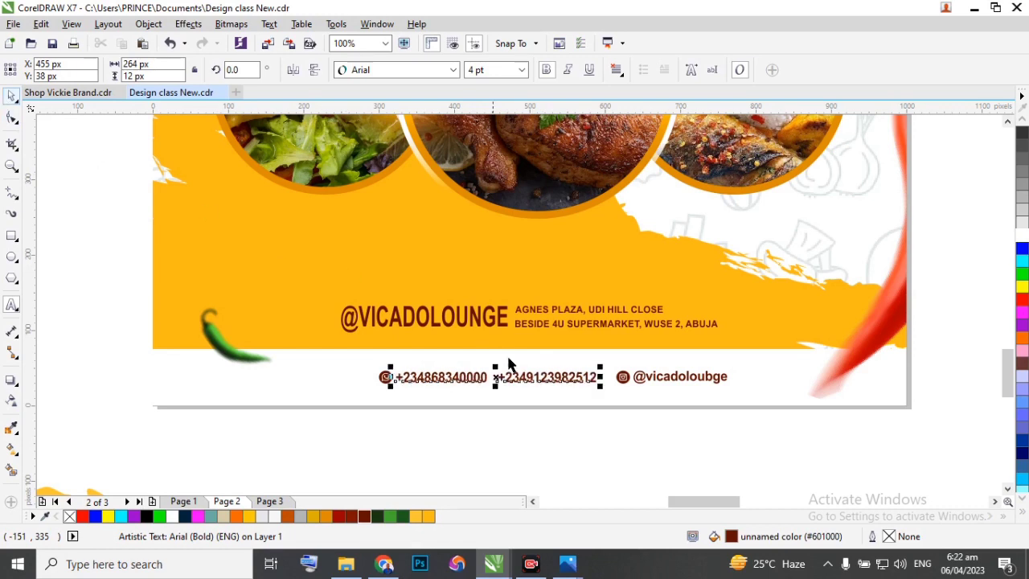
# Group the four objects of the contact line and centre the group horizontally on the page background.
pyautogui.moveTo(804, 444); pyautogui.dragTo(298, 333)
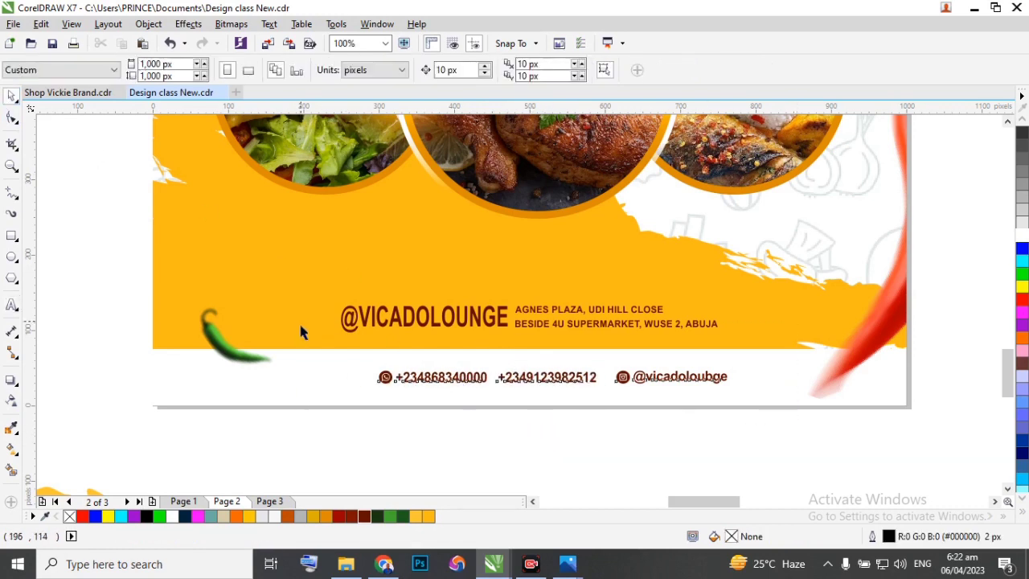
pyautogui.hotkey('ctrl', 'g')
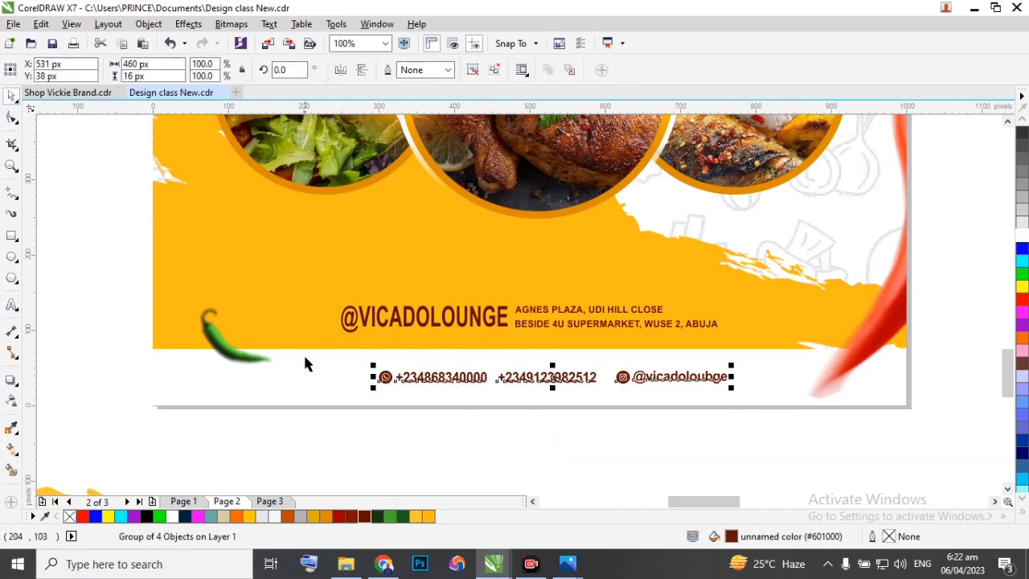
pyautogui.keyDown('shift'); pyautogui.click(305, 365); pyautogui.keyUp('shift')
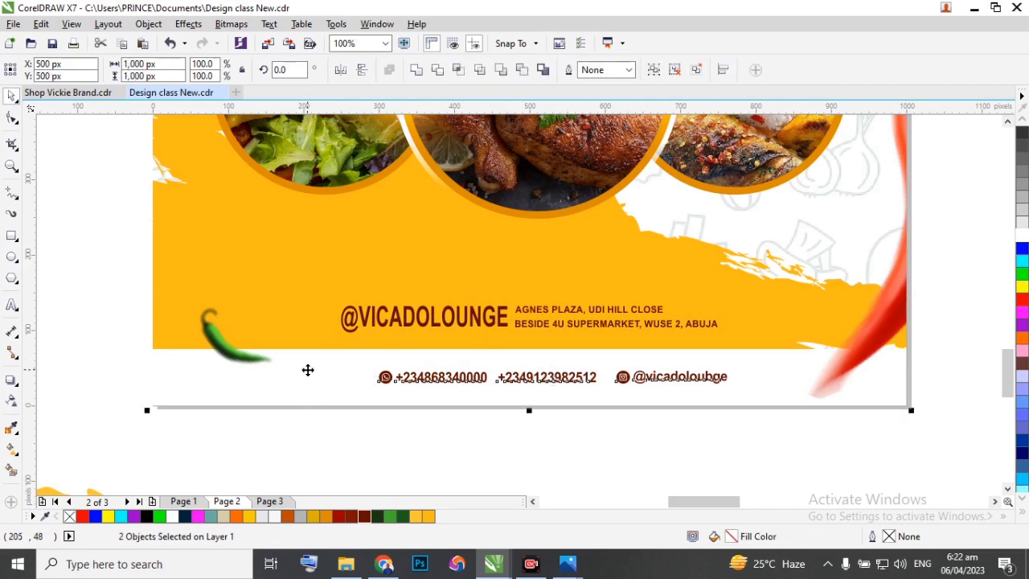
pyautogui.press('c')
pyautogui.click(511, 462)
pyautogui.click(464, 313)
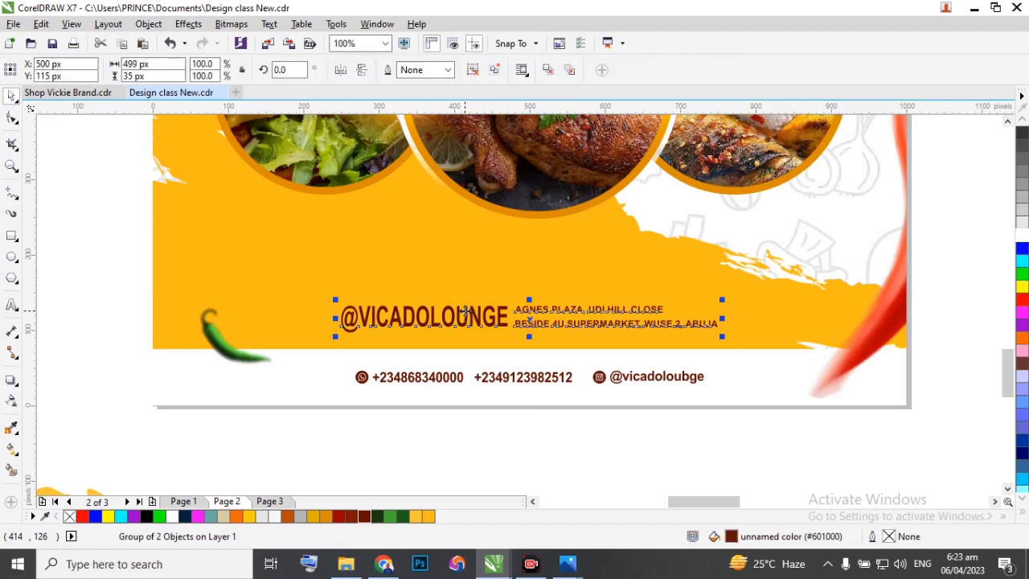
pyautogui.click(452, 273)
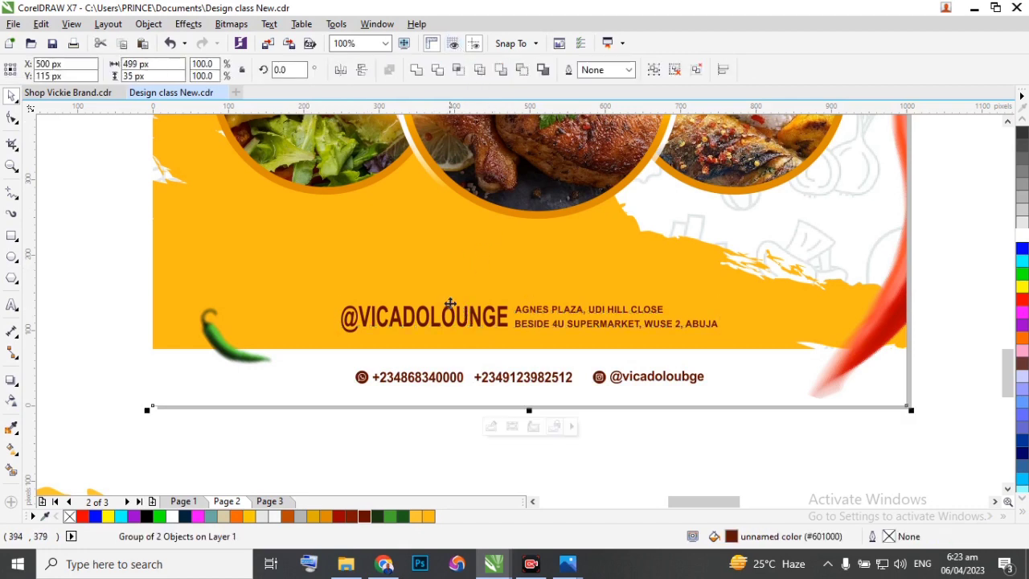
pyautogui.click(389, 456)
pyautogui.click(406, 326)
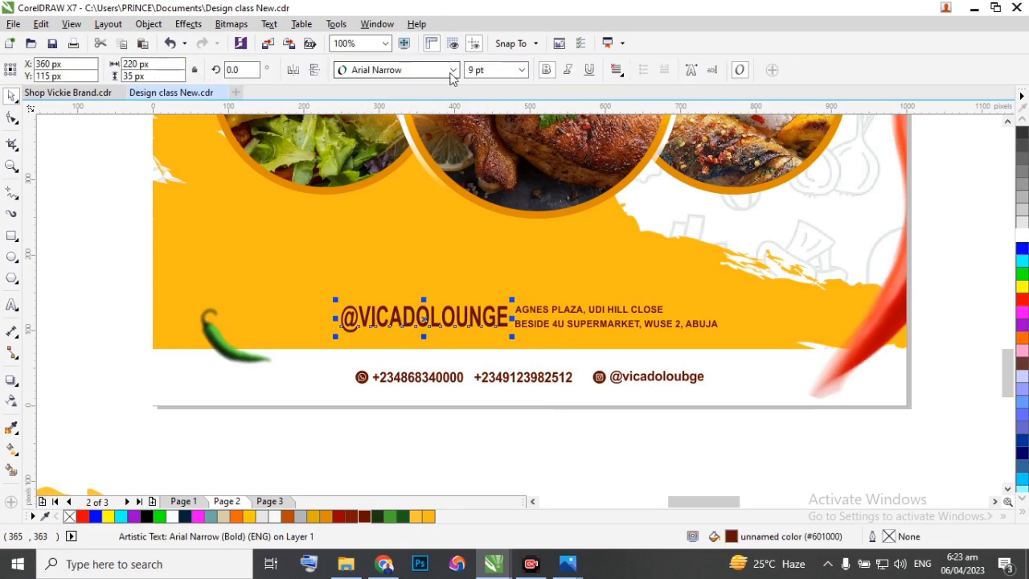
pyautogui.click(453, 70)
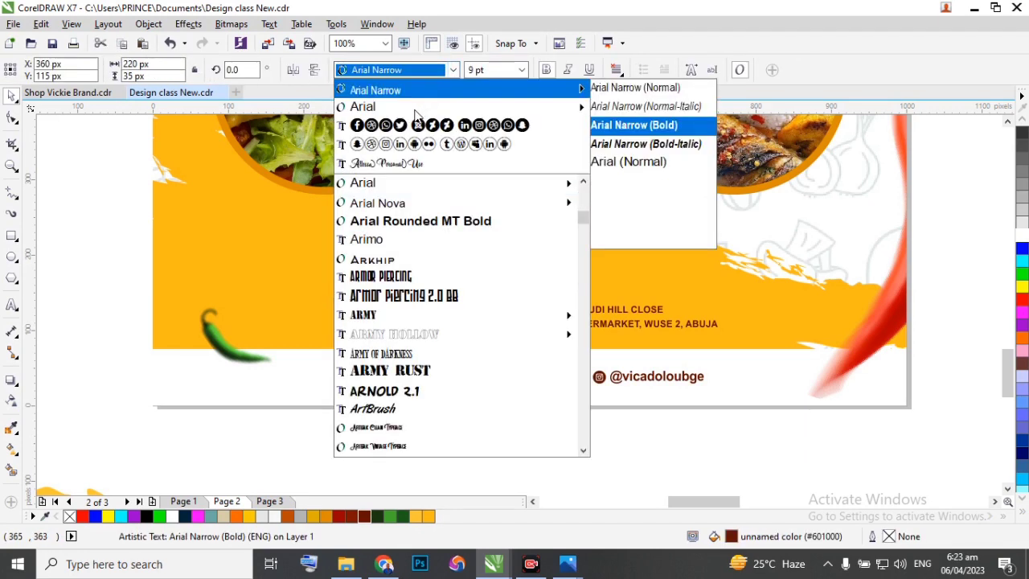
pyautogui.click(412, 108)
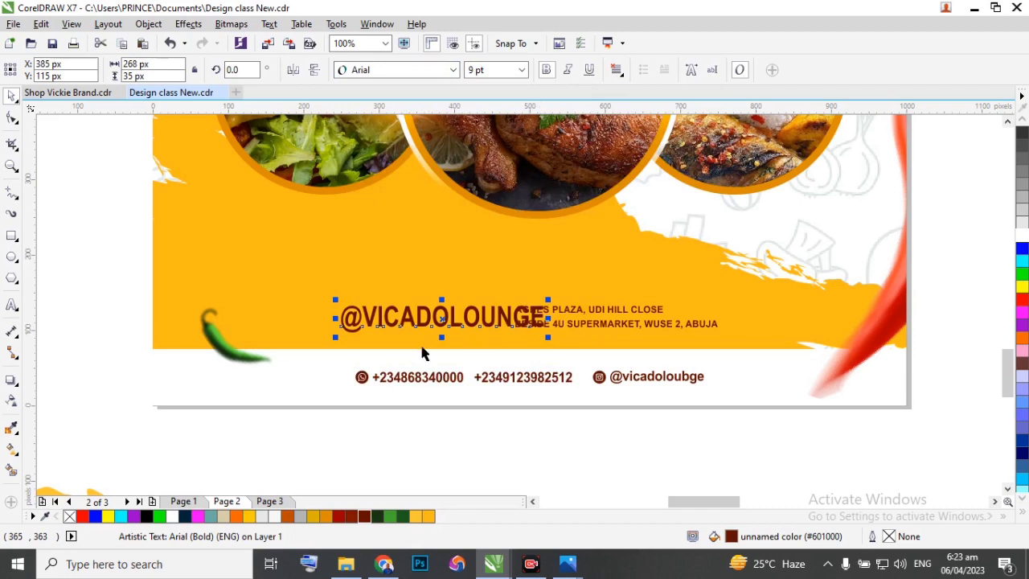
pyautogui.scroll(2, 366, 313)
pyautogui.click(521, 72)
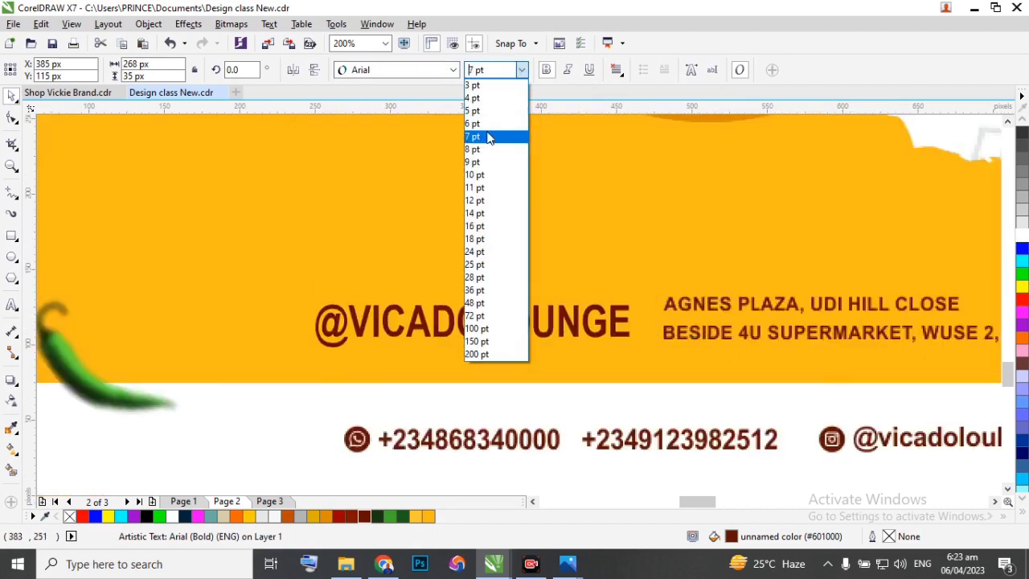
pyautogui.click(485, 125)
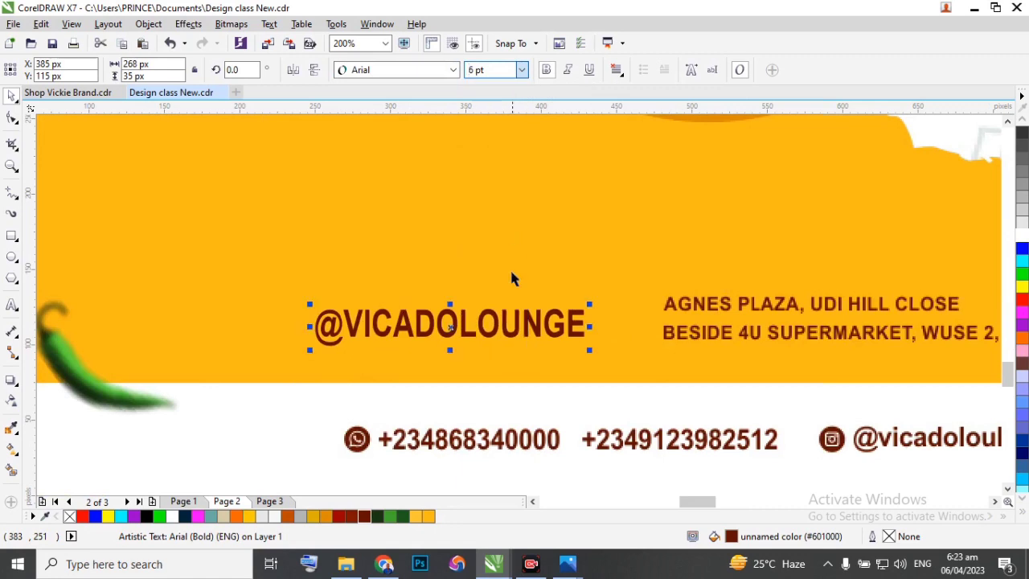
pyautogui.moveTo(477, 326); pyautogui.dragTo(501, 304)
pyautogui.scroll(-1, 500, 304)
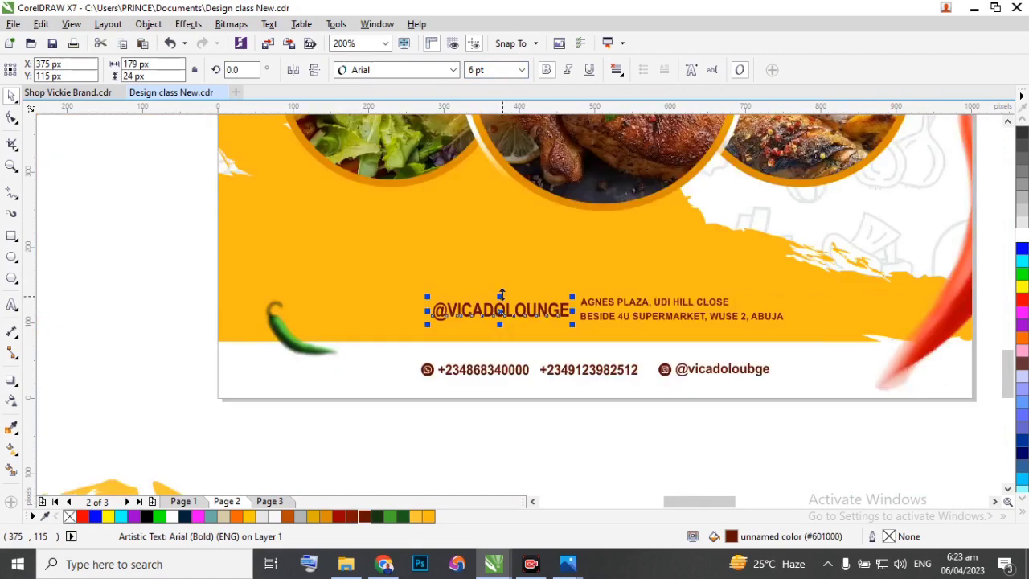
pyautogui.scroll(-1, 507, 296)
pyautogui.scroll(-1, 514, 296)
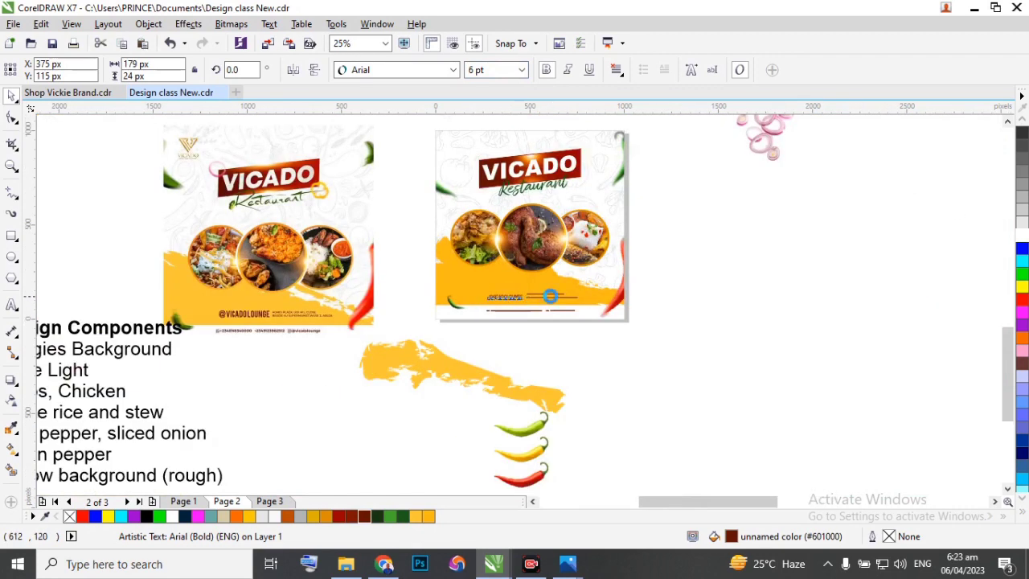
# Ungroup the two address lines and move the lower line up about 4 px, closer to the upper one.
pyautogui.scroll(3, 519, 309)
pyautogui.click(517, 312)
pyautogui.scroll(1, 517, 311)
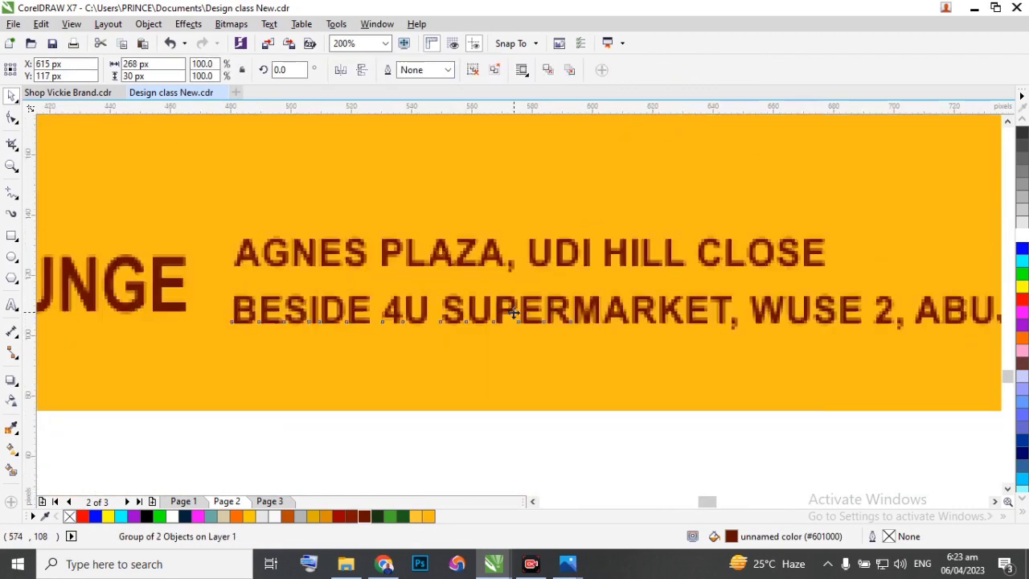
pyautogui.click(473, 71)
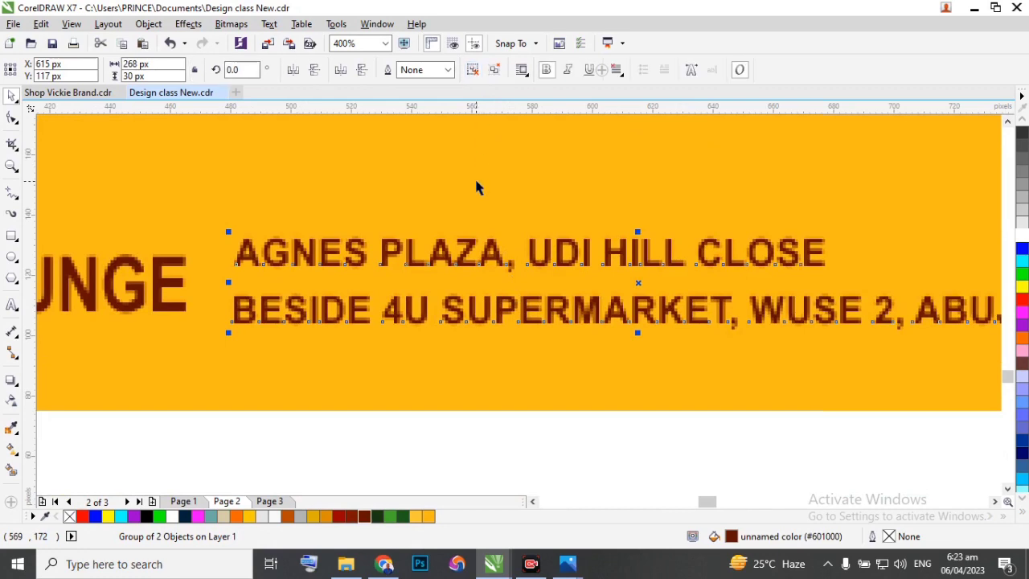
pyautogui.click(462, 322)
pyautogui.click(460, 314)
pyautogui.moveTo(461, 315); pyautogui.dragTo(463, 298)
pyautogui.scroll(-3, 547, 273)
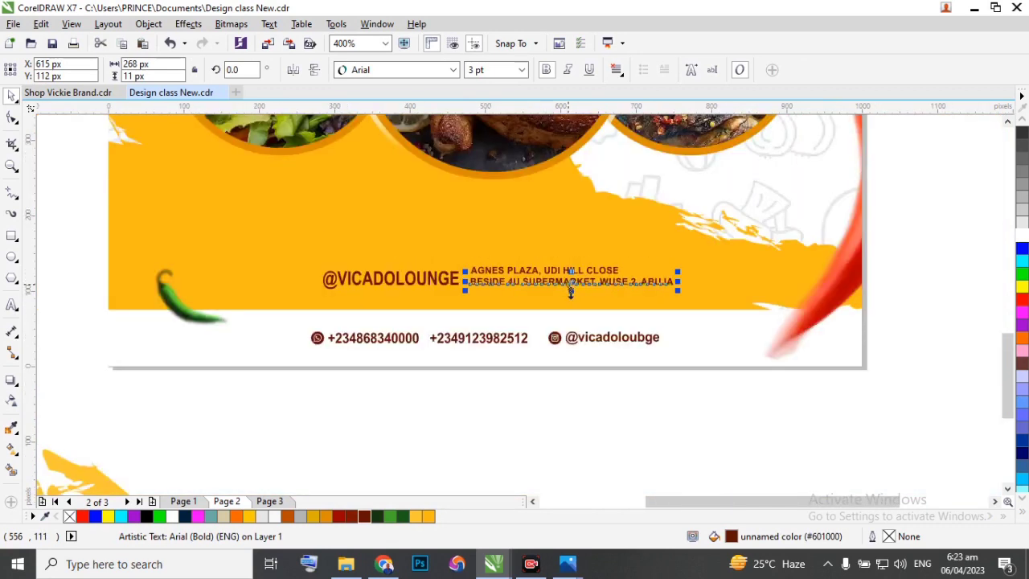
pyautogui.keyDown('shift'); pyautogui.click(560, 270); pyautogui.keyUp('shift')
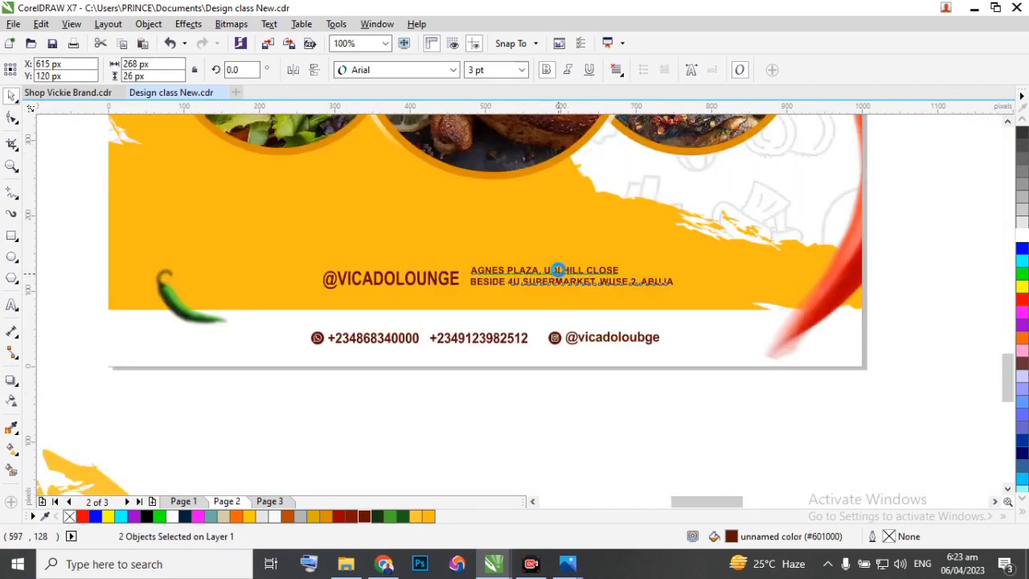
pyautogui.hotkey('ctrl', 'g')
pyautogui.moveTo(74, 238); pyautogui.dragTo(708, 310)
pyautogui.press('c')
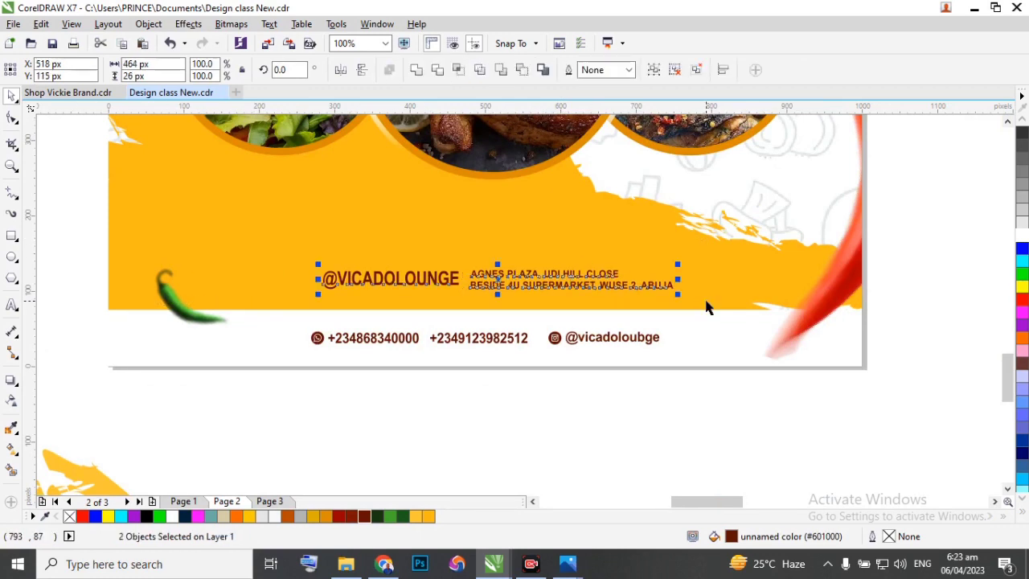
pyautogui.click(567, 407)
pyautogui.scroll(2, 406, 297)
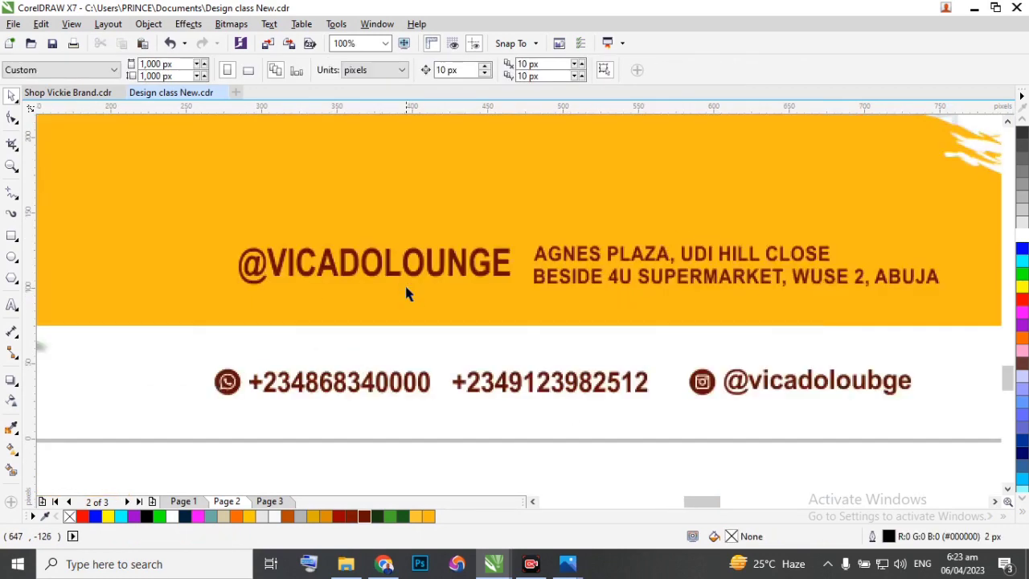
pyautogui.click(571, 255)
pyautogui.scroll(2, 571, 255)
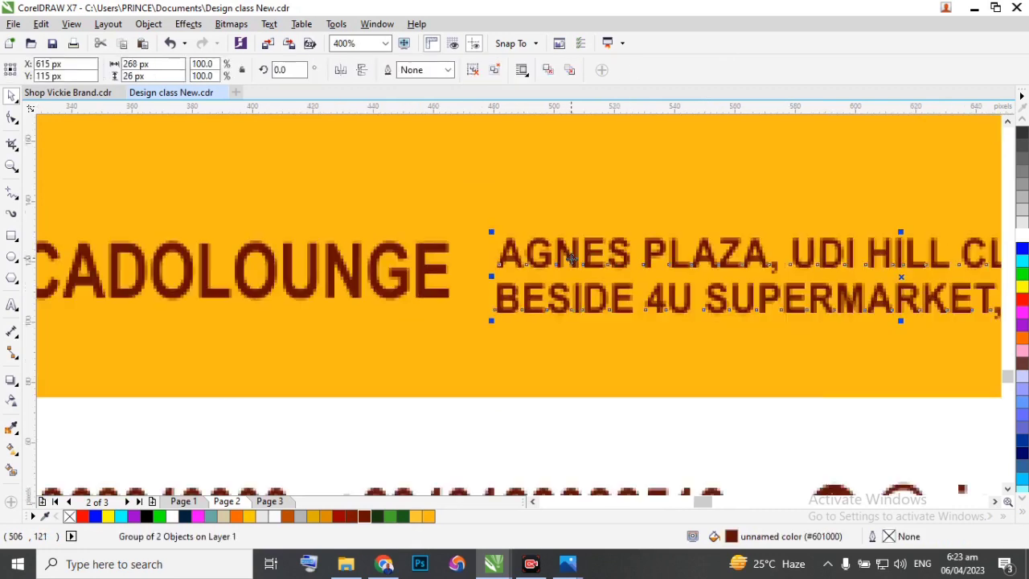
pyautogui.moveTo(571, 256); pyautogui.dragTo(571, 256)
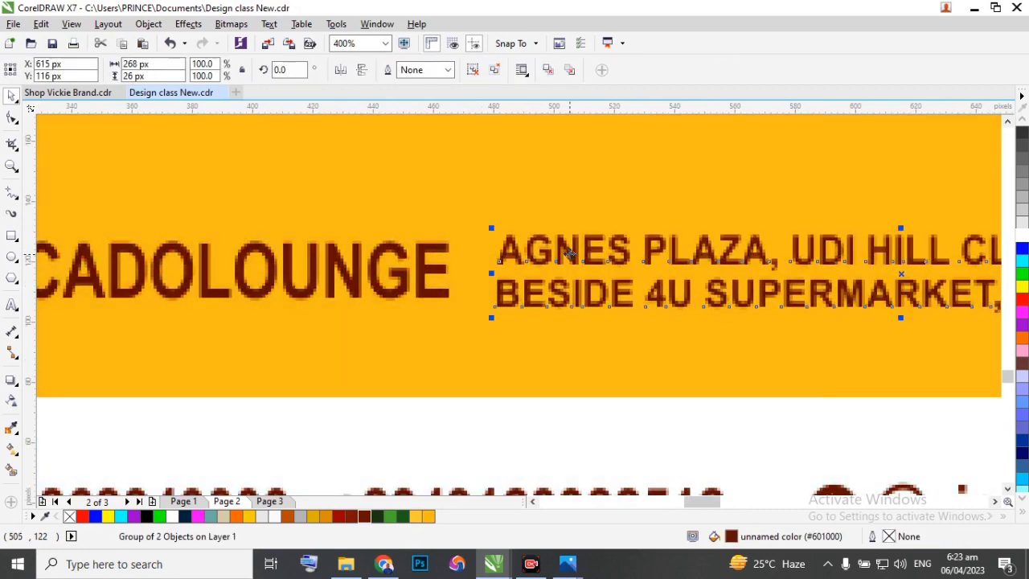
pyautogui.scroll(-2, 572, 255)
pyautogui.scroll(-2, 299, 279)
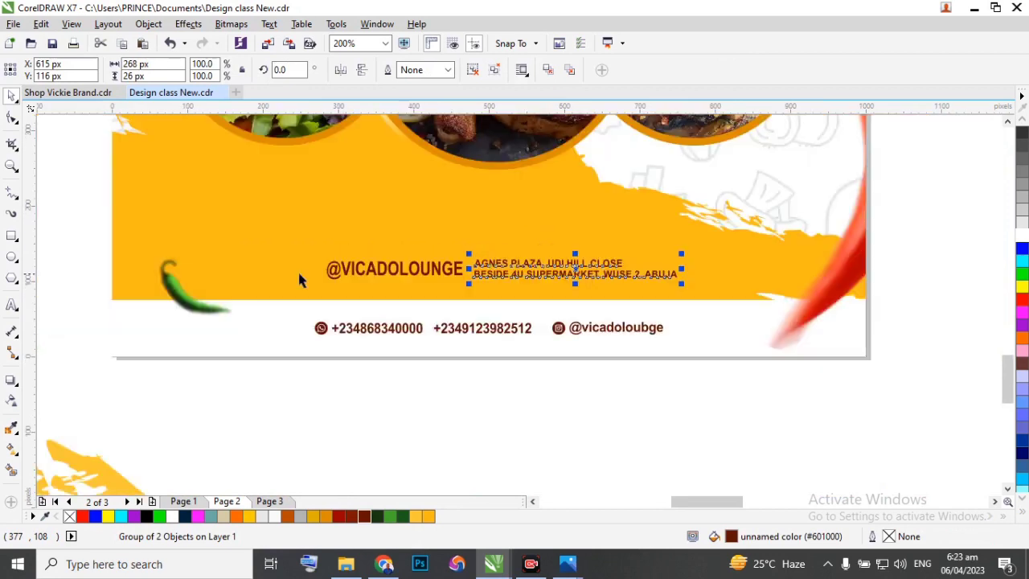
pyautogui.moveTo(71, 232); pyautogui.dragTo(757, 300)
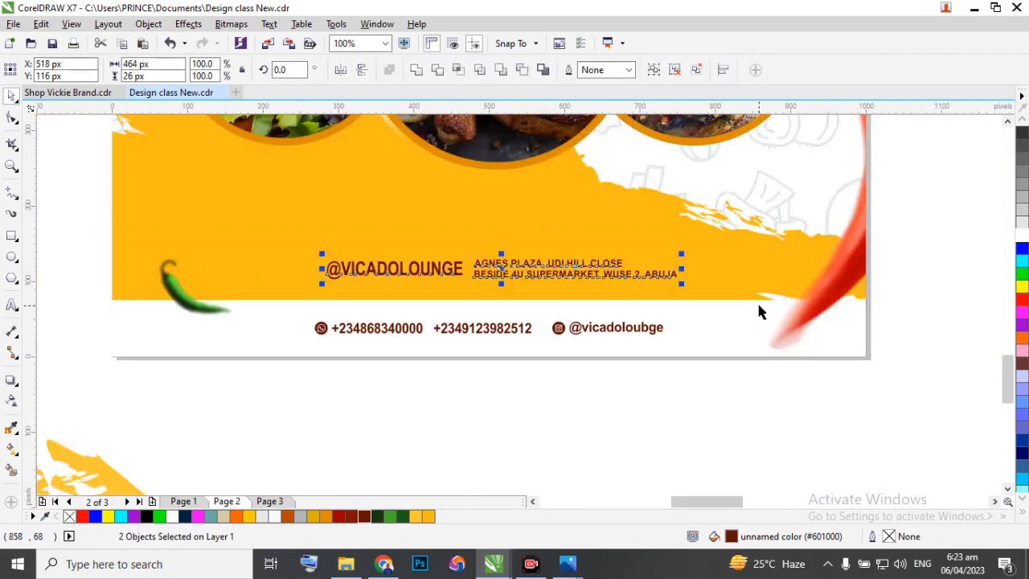
pyautogui.hotkey('ctrl', 'g')
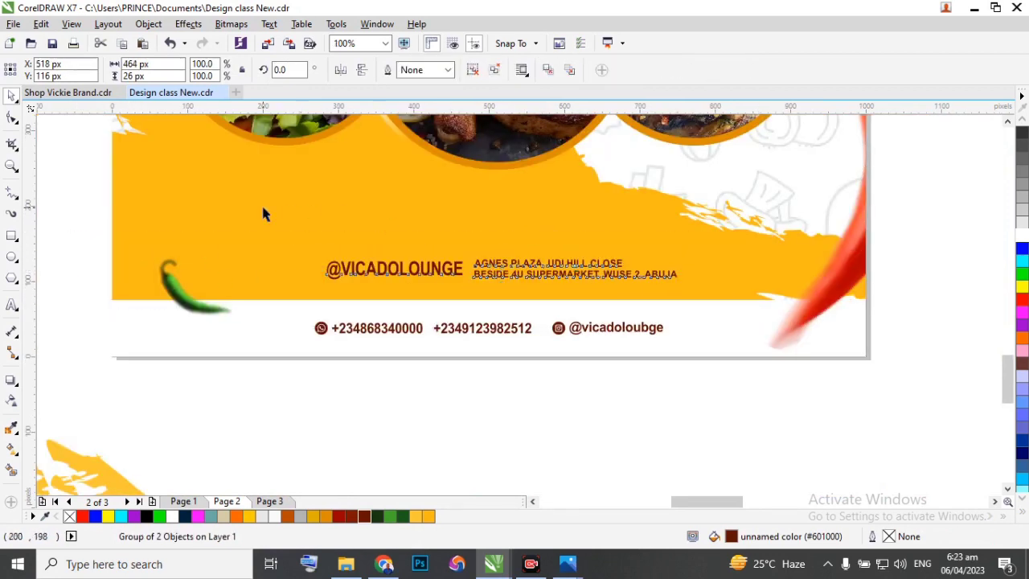
pyautogui.keyDown('shift'); pyautogui.click(262, 207); pyautogui.keyUp('shift')
pyautogui.press('c')
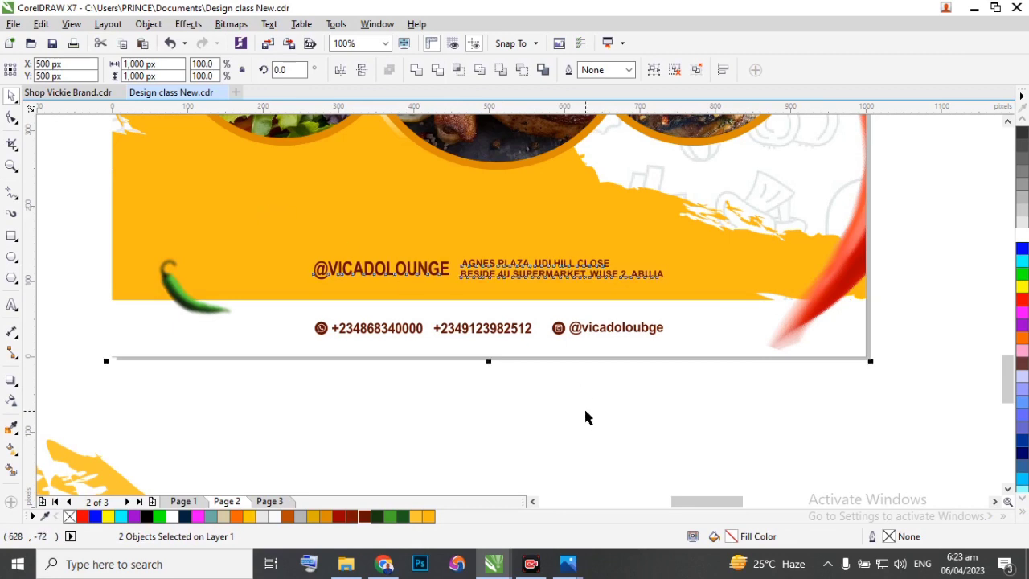
pyautogui.scroll(-2, 691, 420)
pyautogui.click(693, 421)
pyautogui.scroll(1, 583, 434)
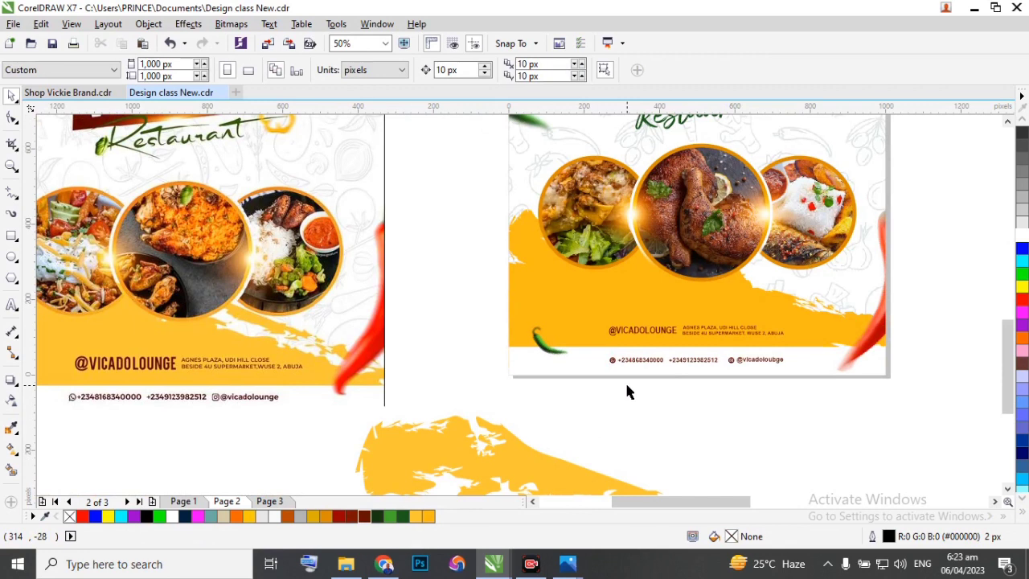
# Enlarge the contact line in the white strip under the yellow band to about 487 px wide, extending it leftward.
pyautogui.click(604, 358)
pyautogui.scroll(1, 605, 354)
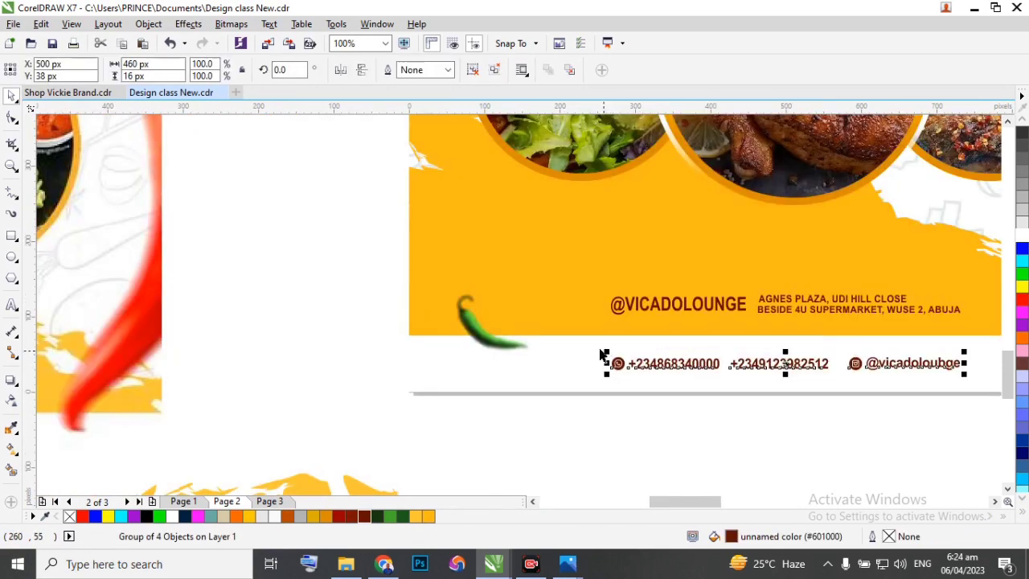
pyautogui.click(587, 345)
pyautogui.hotkey('ctrl', 'z')
pyautogui.moveTo(574, 429); pyautogui.dragTo(985, 341)
pyautogui.moveTo(604, 350); pyautogui.dragTo(572, 352)
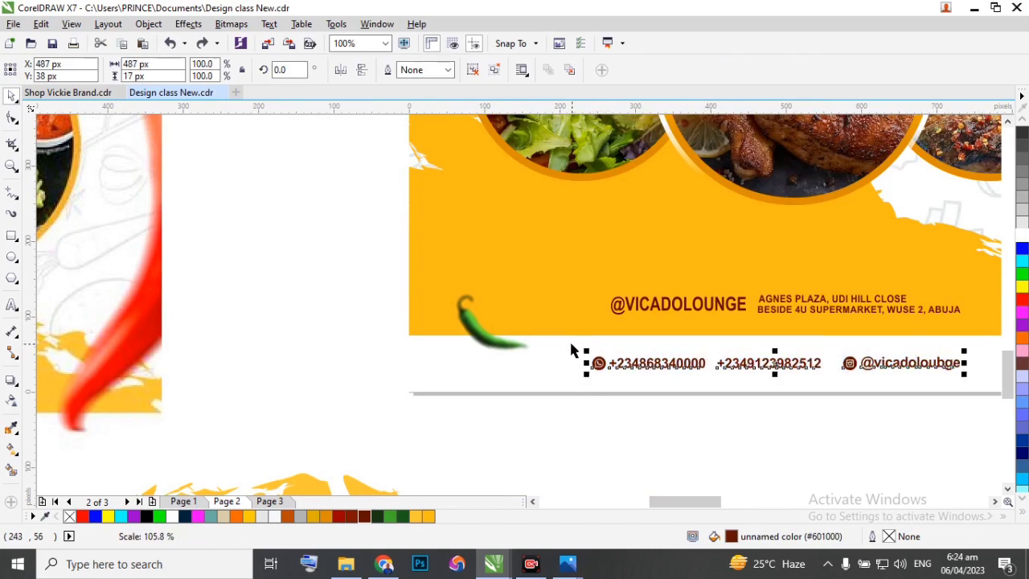
pyautogui.scroll(-1, 538, 349)
pyautogui.click(656, 412)
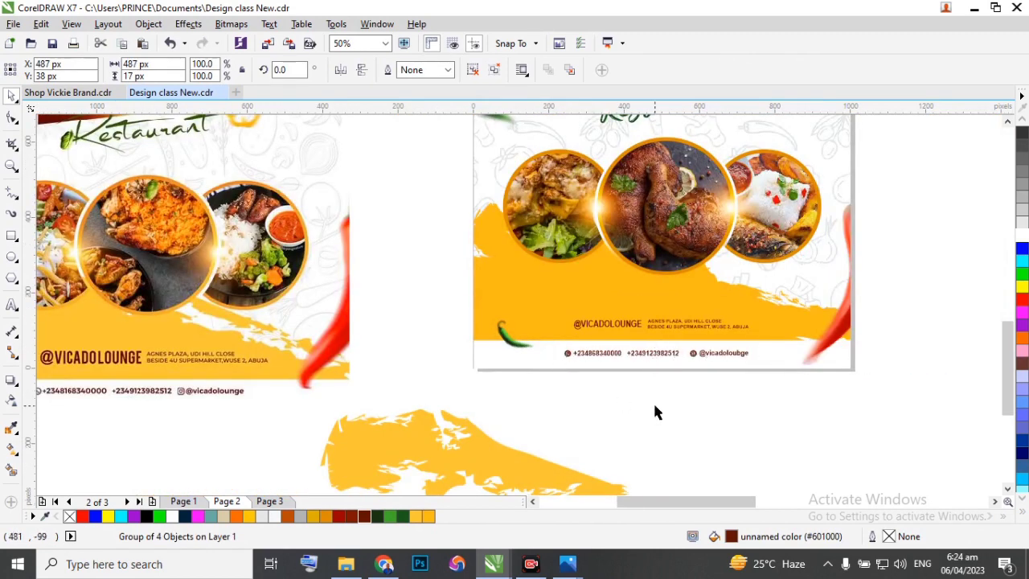
# Move the group of food circles down about 26 px on the flyer.
pyautogui.click(662, 266)
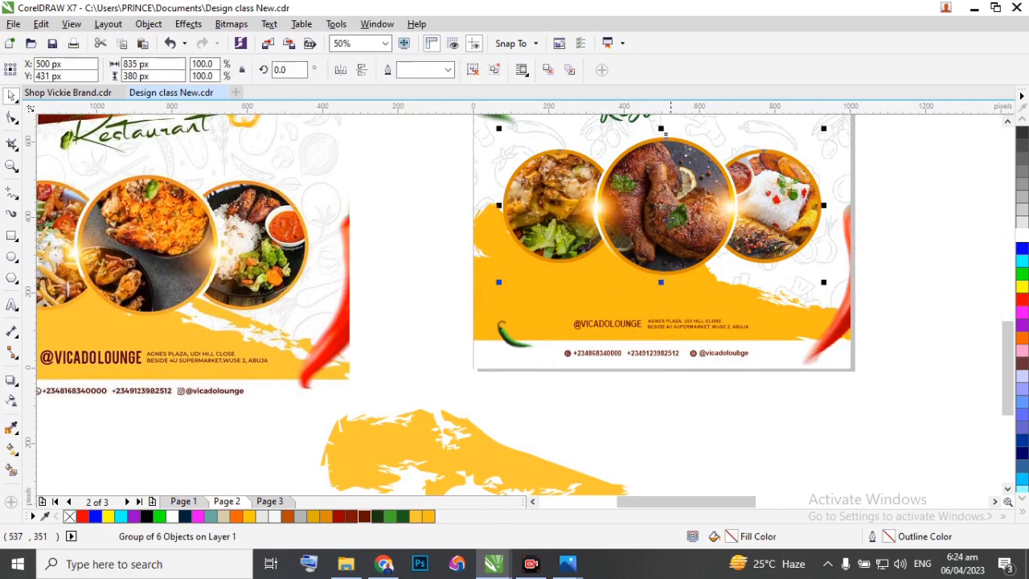
pyautogui.moveTo(659, 206); pyautogui.dragTo(661, 215)
pyautogui.scroll(-1, 638, 218)
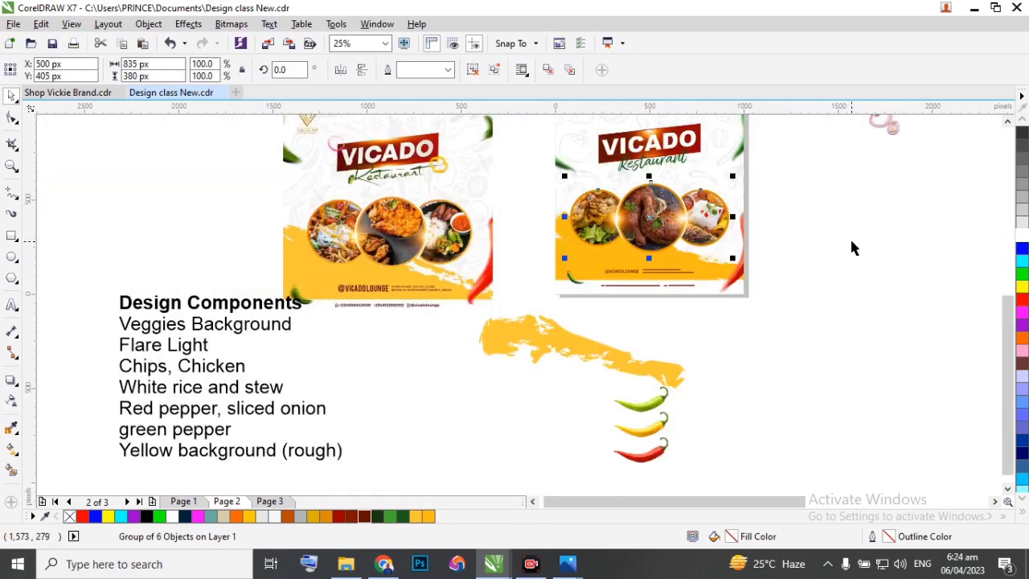
pyautogui.click(781, 266)
pyautogui.scroll(-1, 722, 281)
pyautogui.scroll(1, 718, 255)
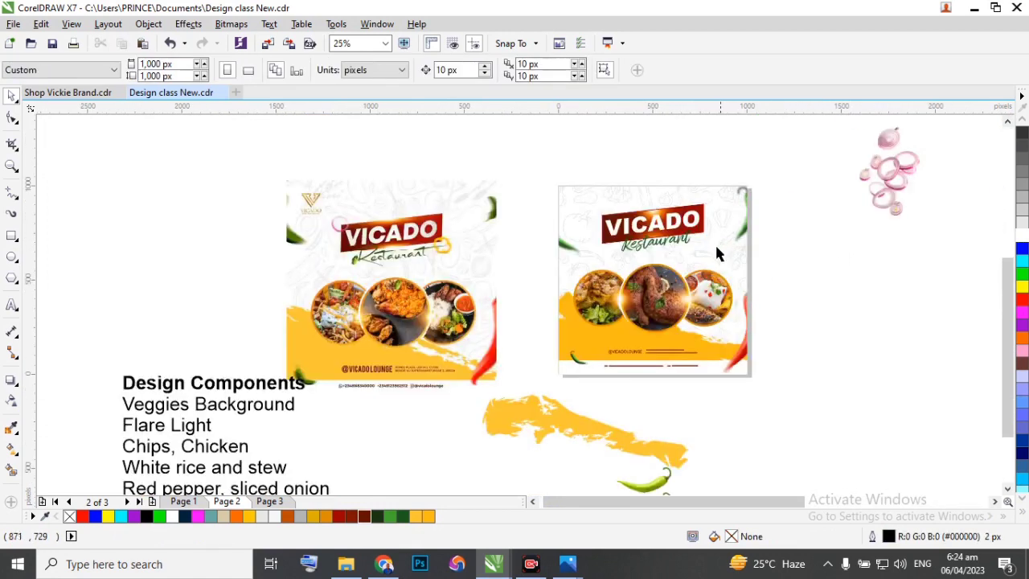
pyautogui.scroll(1, 718, 254)
pyautogui.scroll(-1, 595, 330)
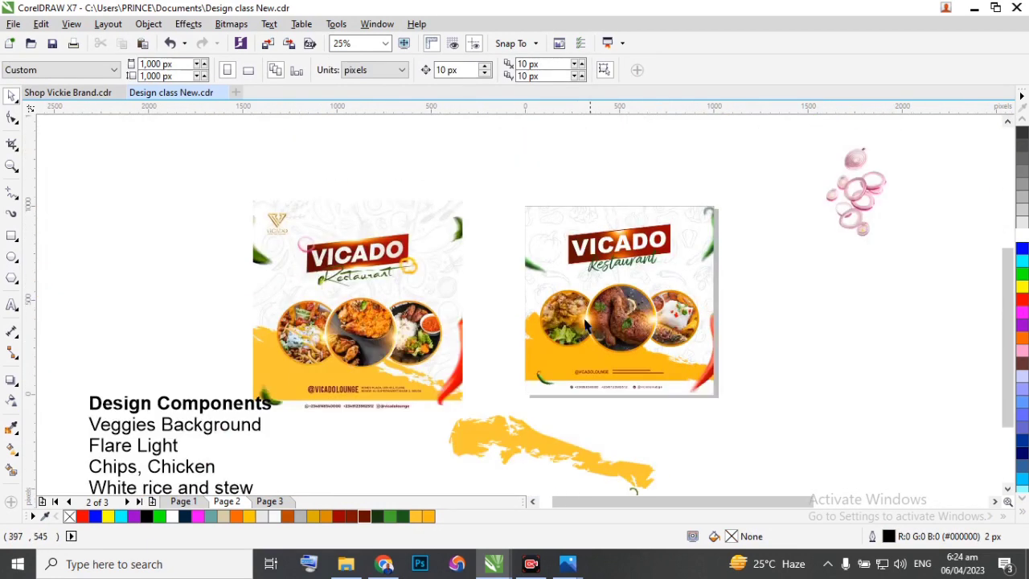
# Select the loose yellow brush stroke lying below the flyer.
pyautogui.click(555, 456)
pyautogui.scroll(1, 556, 458)
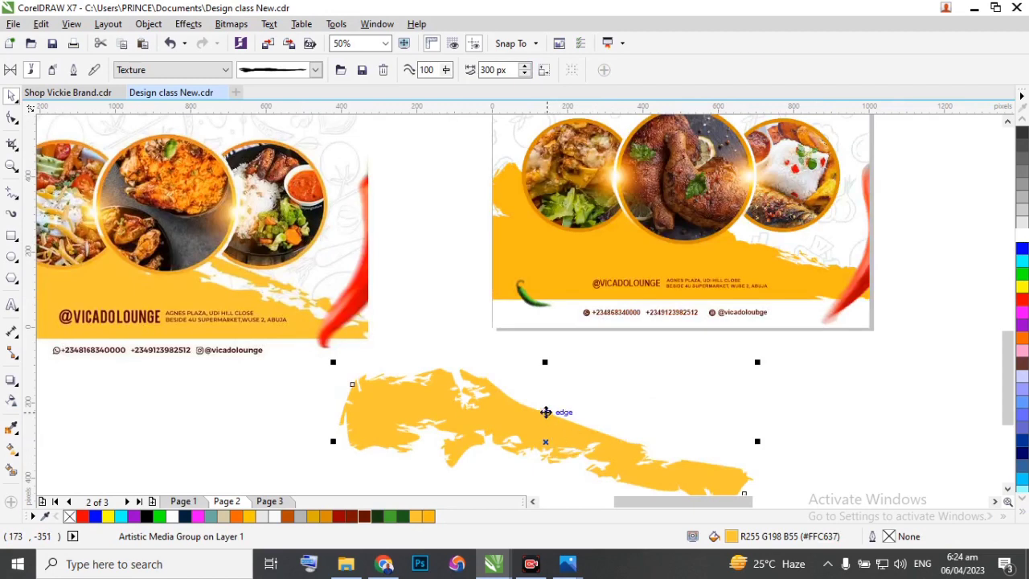
pyautogui.scroll(-1, 546, 412)
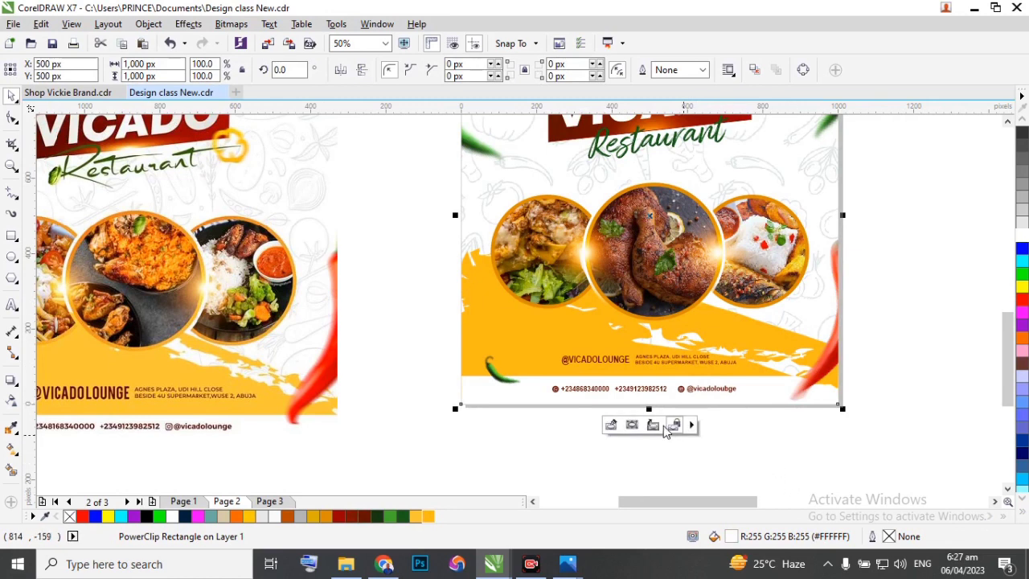
# Within the background's PowerClip contents, add nodes to the yellow base curve and reshape its upper edge around the brush stroke's white flecks.
pyautogui.click(609, 426)
pyautogui.click(645, 349)
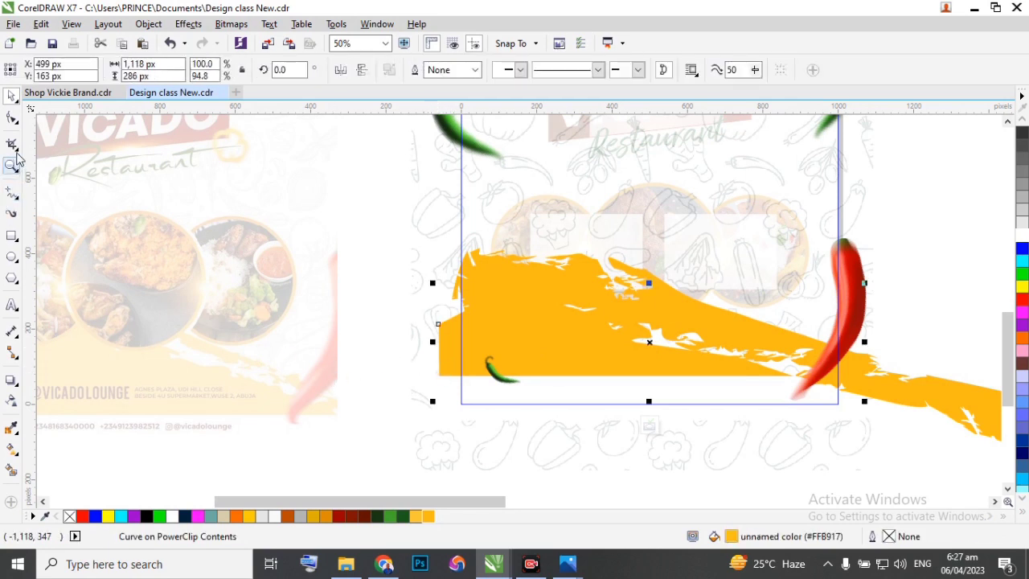
pyautogui.click(11, 117)
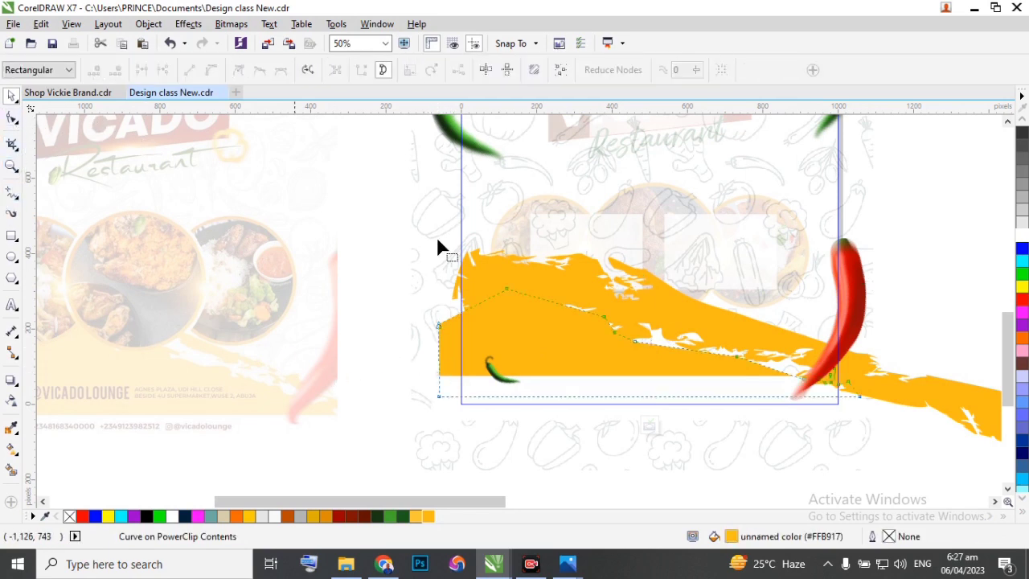
pyautogui.scroll(2, 657, 346)
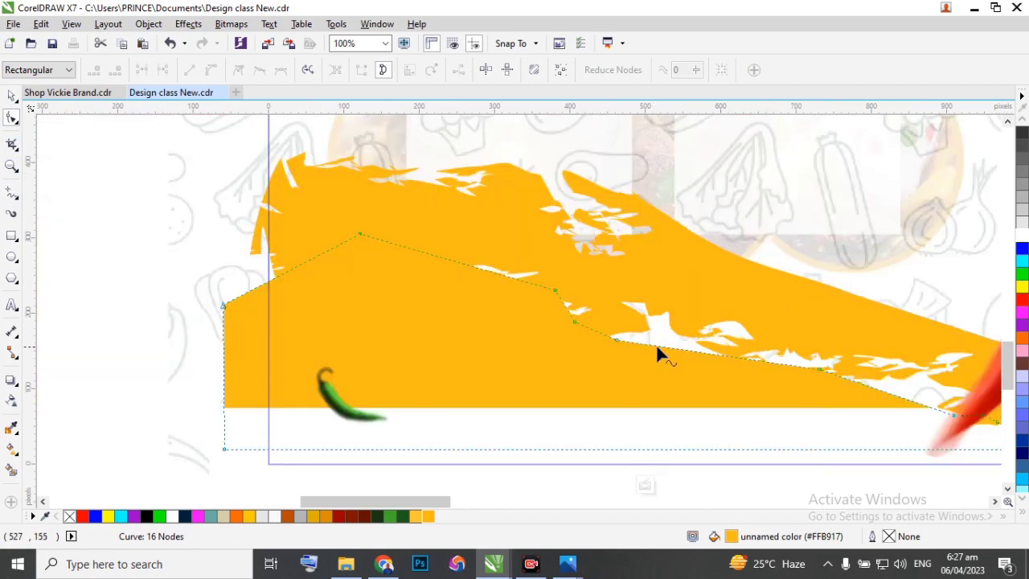
pyautogui.doubleClick(643, 344)
pyautogui.moveTo(642, 343); pyautogui.dragTo(608, 321)
pyautogui.doubleClick(661, 319)
pyautogui.doubleClick(612, 339)
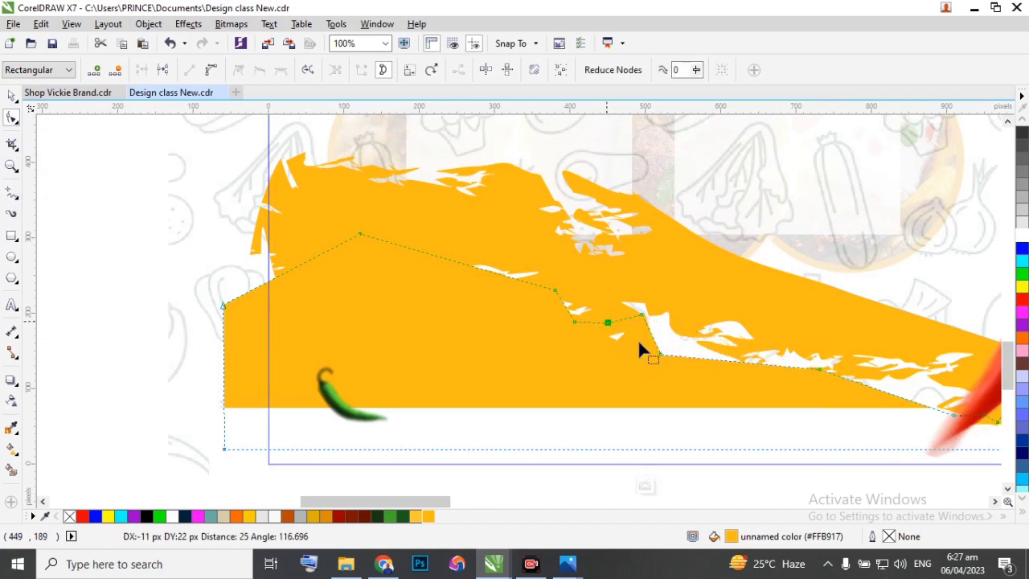
pyautogui.click(641, 487)
pyautogui.scroll(-2, 613, 345)
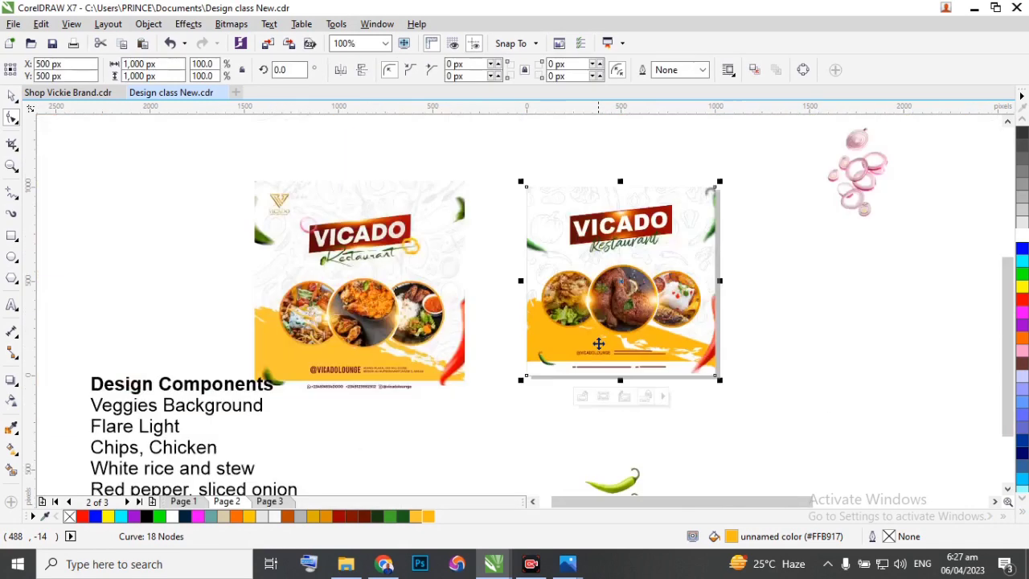
pyautogui.click(502, 318)
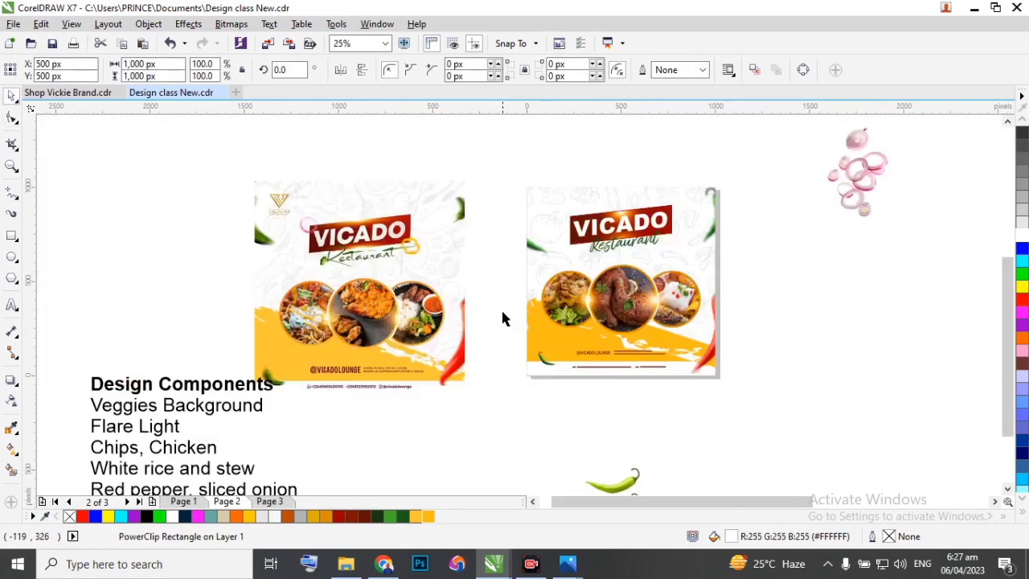
# PowerClip the group of food circles inside the flyer's background rectangle.
pyautogui.click(630, 299)
pyautogui.scroll(1, 631, 298)
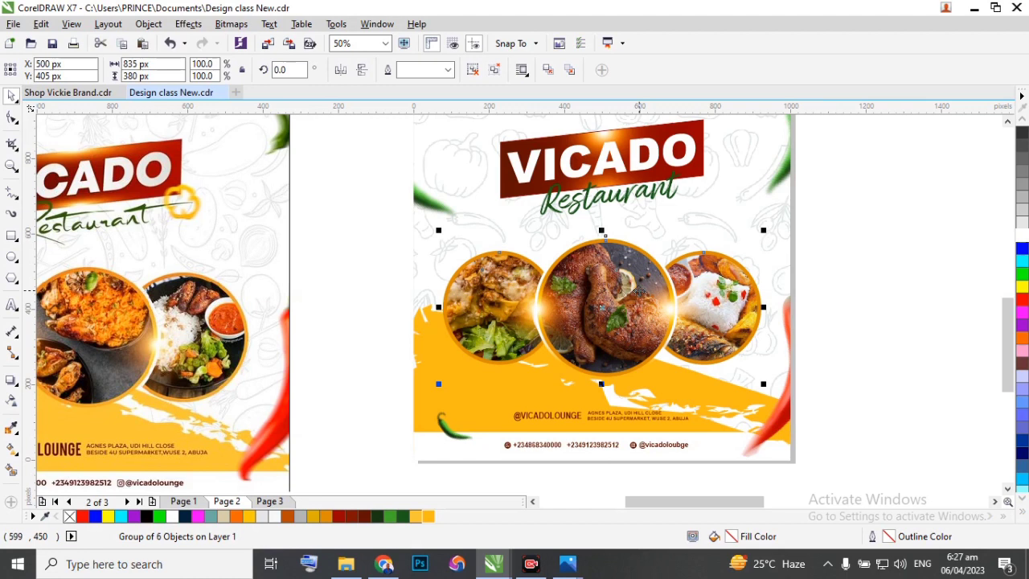
pyautogui.click(148, 23)
pyautogui.moveTo(190, 161)
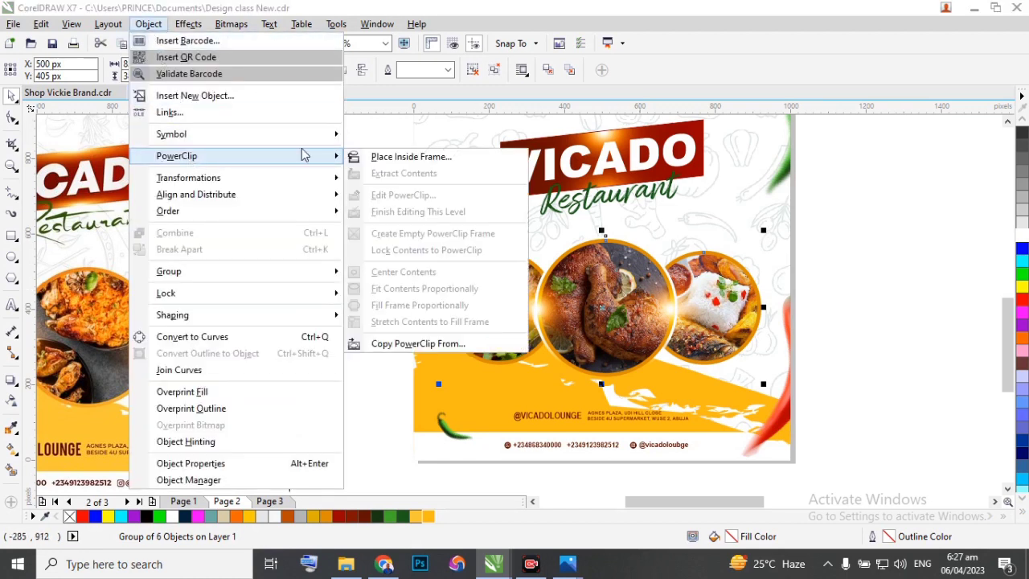
pyautogui.click(382, 156)
pyautogui.click(434, 233)
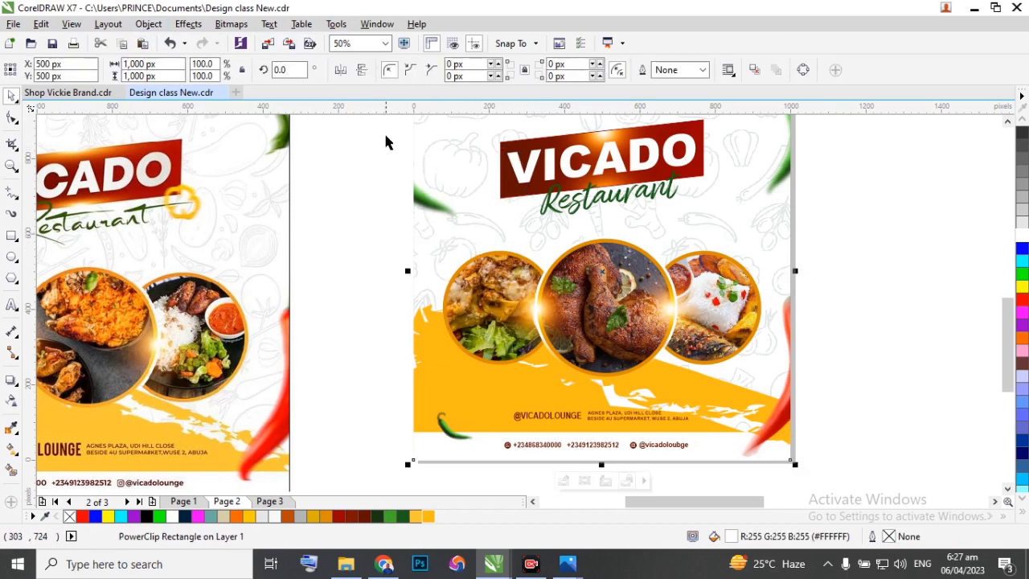
# Group the VICADO banner with the Restaurant script text and PowerClip the group inside the flyer's background rectangle.
pyautogui.scroll(-1, 441, 177)
pyautogui.moveTo(445, 133); pyautogui.dragTo(609, 235)
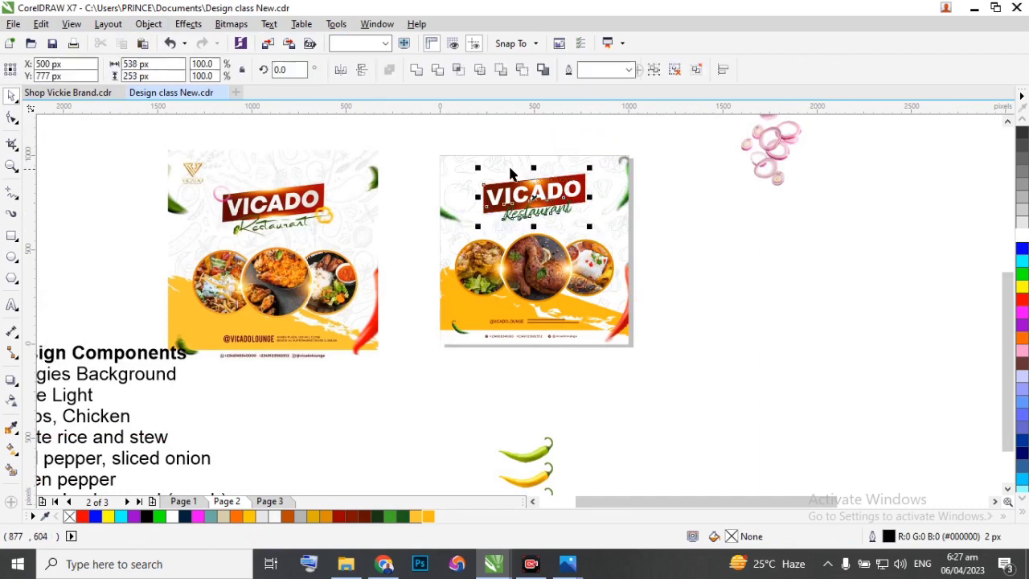
pyautogui.scroll(1, 510, 174)
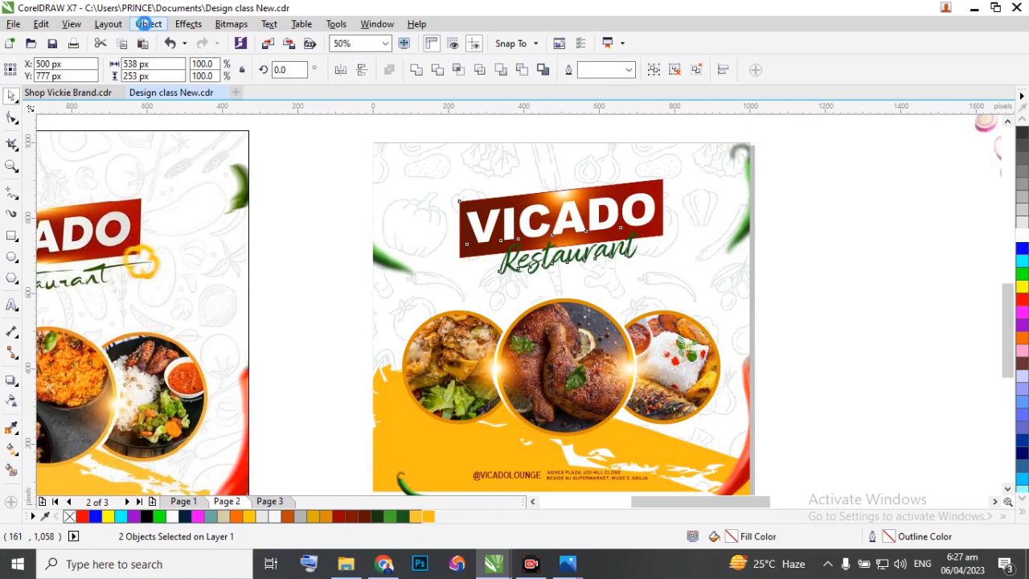
pyautogui.hotkey('ctrl', 'g')
pyautogui.click(148, 24)
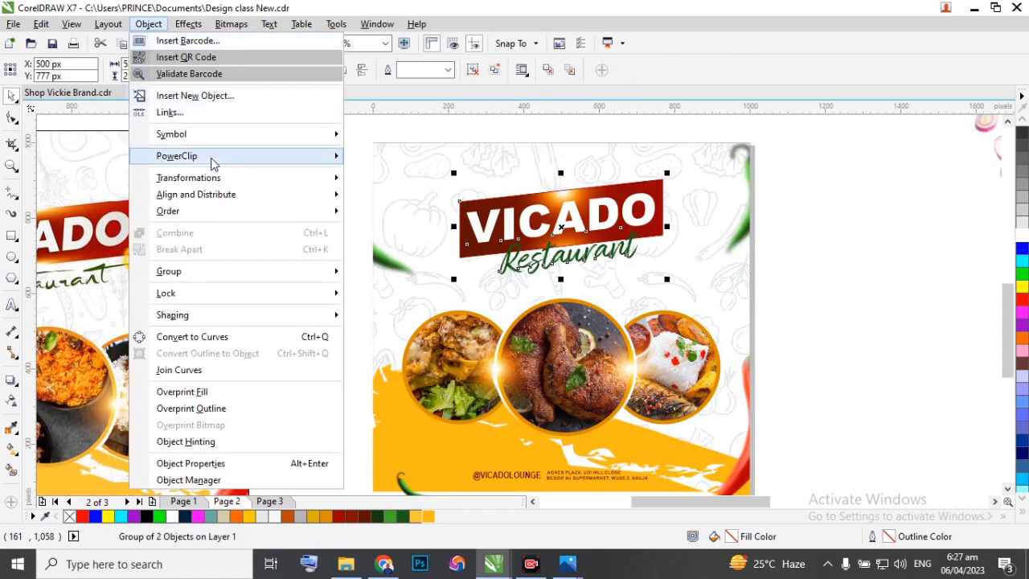
pyautogui.moveTo(210, 156)
pyautogui.click(406, 156)
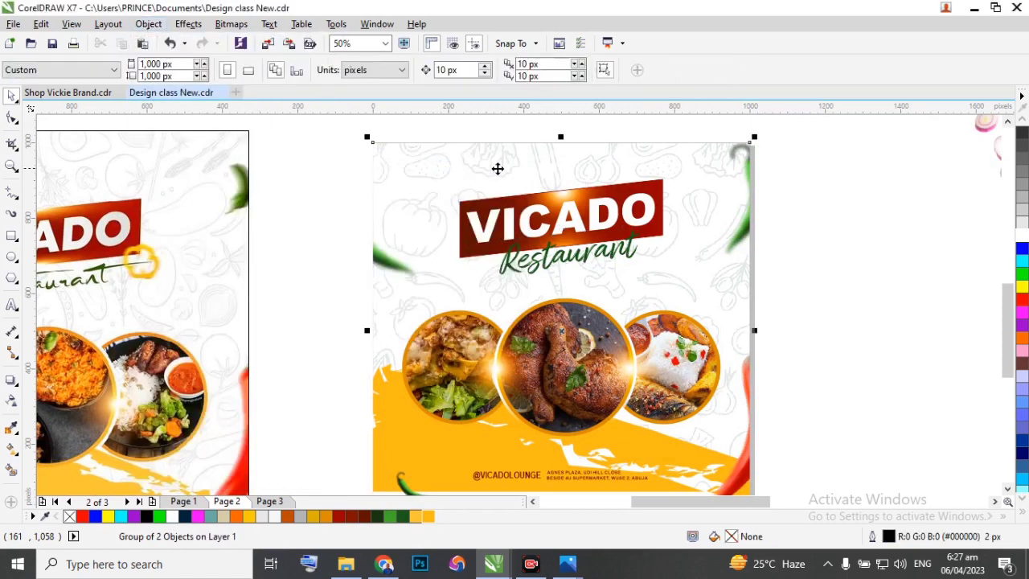
pyautogui.click(740, 167)
pyautogui.scroll(-1, 711, 211)
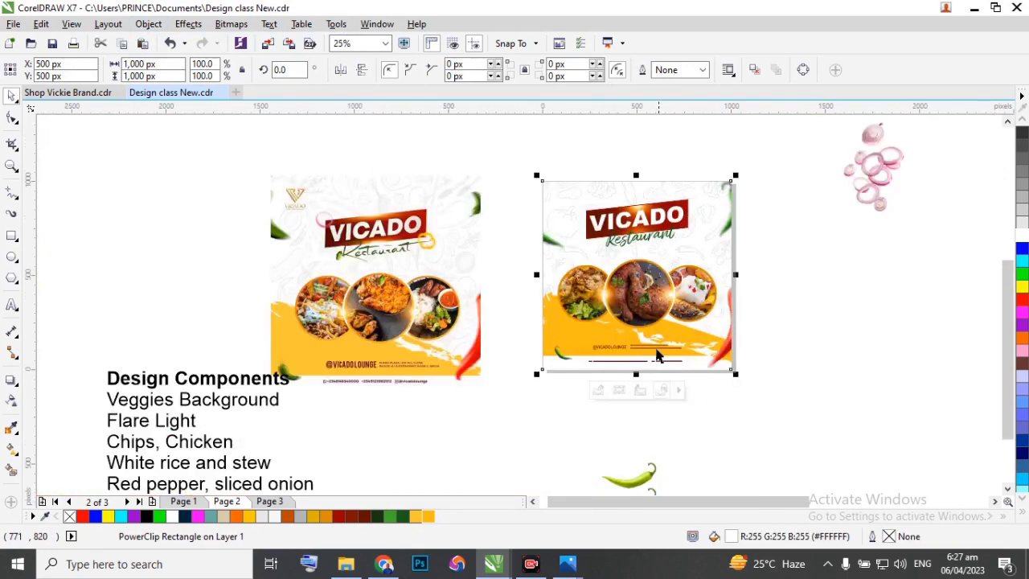
pyautogui.scroll(1, 656, 358)
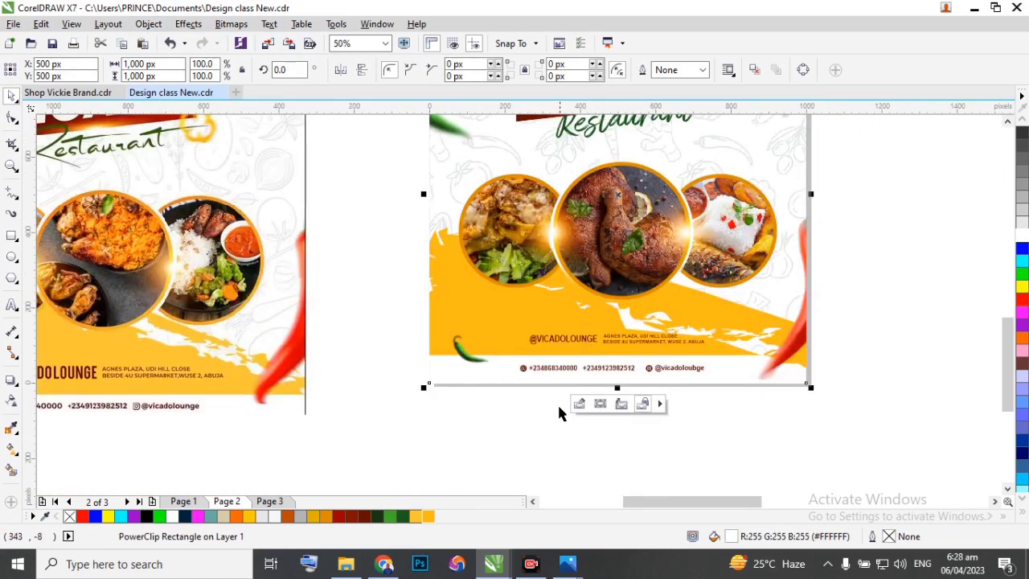
pyautogui.click(538, 425)
pyautogui.scroll(-1, 538, 425)
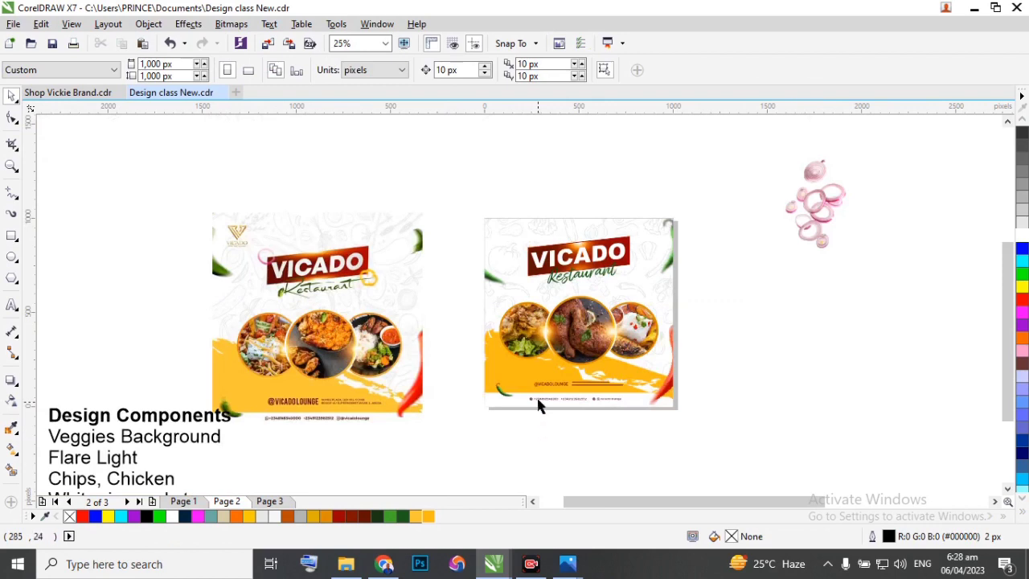
pyautogui.scroll(1, 537, 398)
pyautogui.scroll(-1, 493, 334)
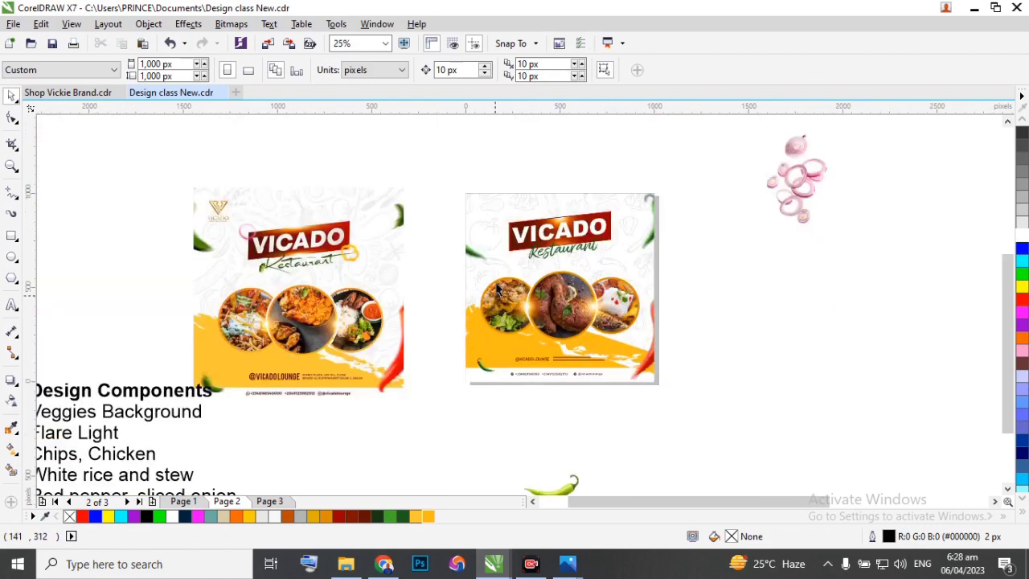
# Export only the selected flyer background and footer text as a 24-bit RGB PNG with transparency, named Food FLyer, in the Graphics Design folder.
pyautogui.moveTo(449, 192); pyautogui.dragTo(678, 397)
pyautogui.scroll(1, 620, 366)
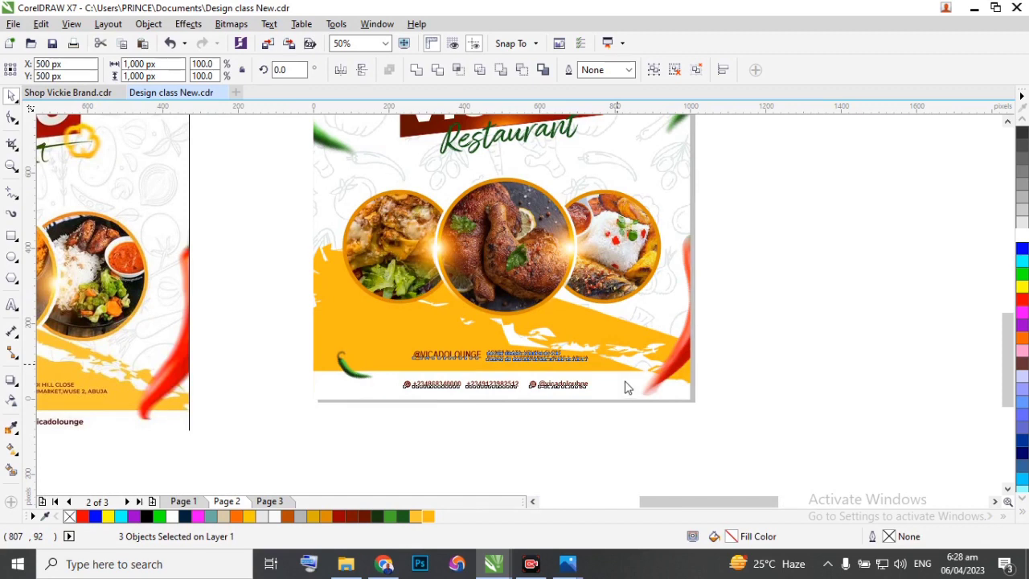
pyautogui.hotkey('ctrl', 'e')
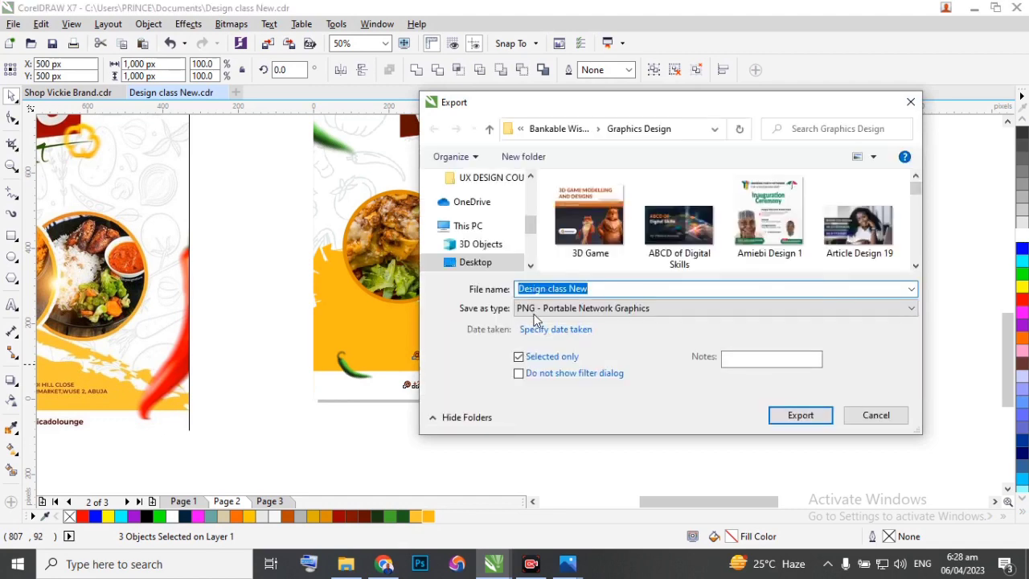
pyautogui.click(706, 311)
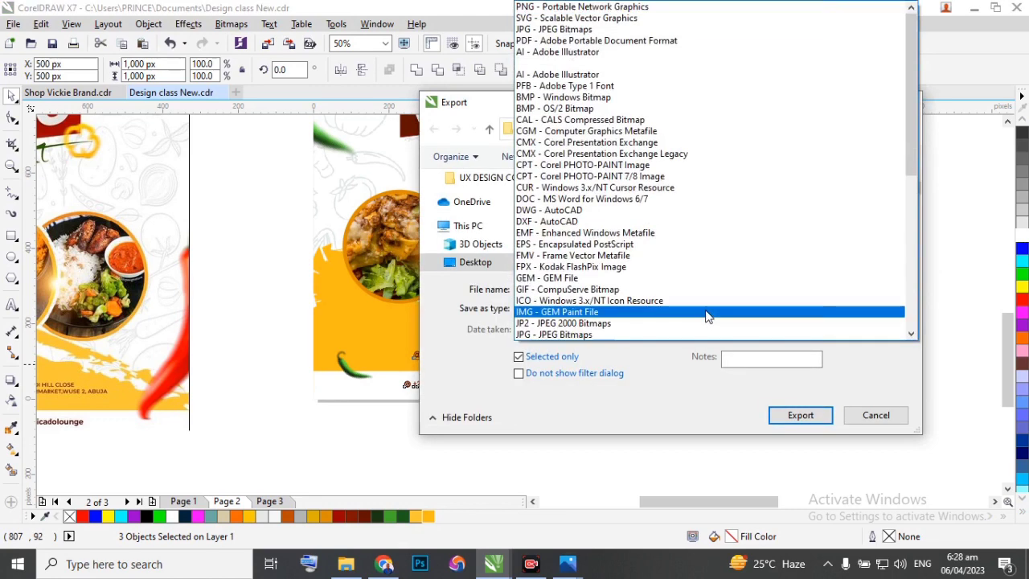
pyautogui.click(583, 7)
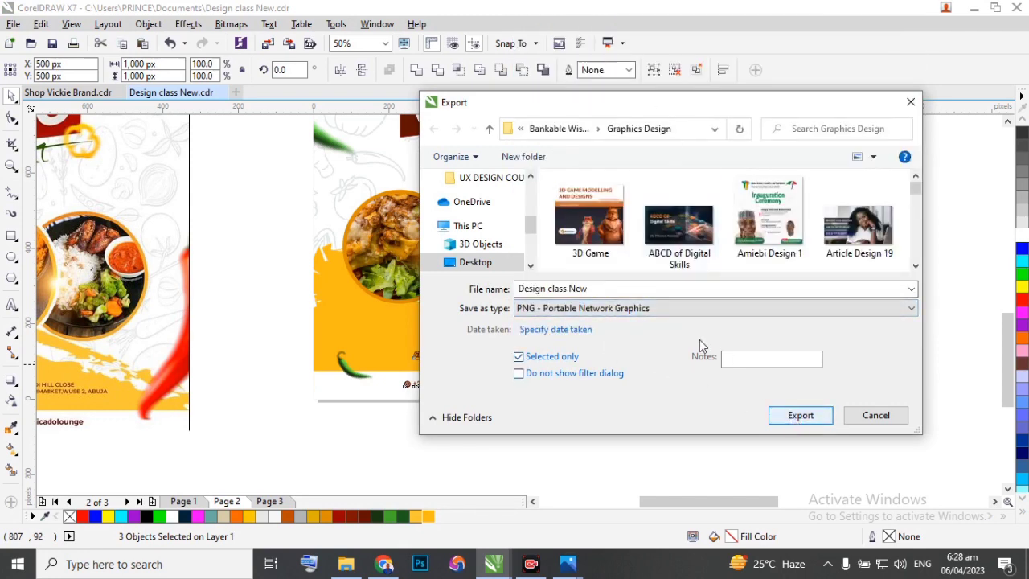
pyautogui.click(592, 287)
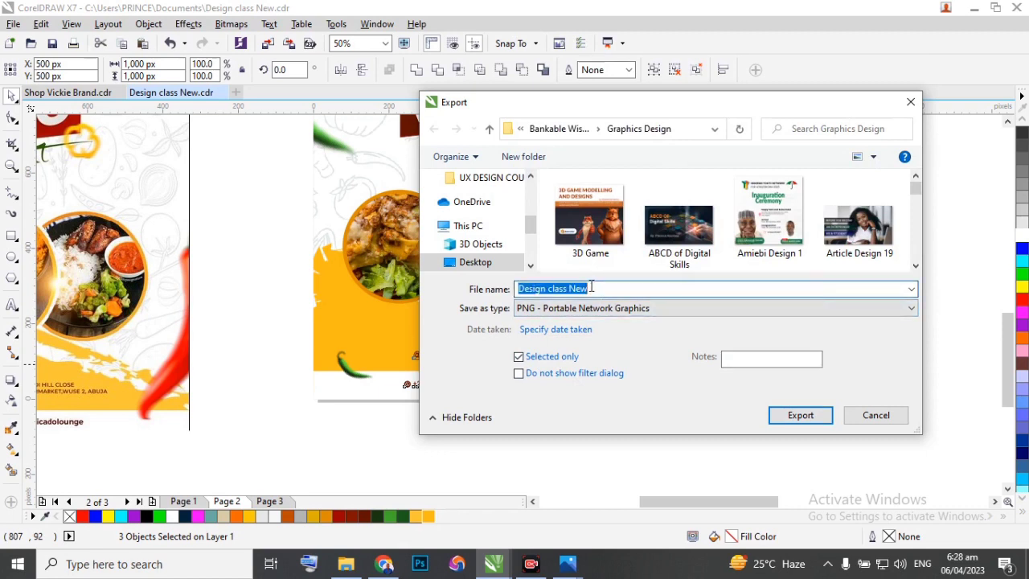
pyautogui.write('Food FLyer')
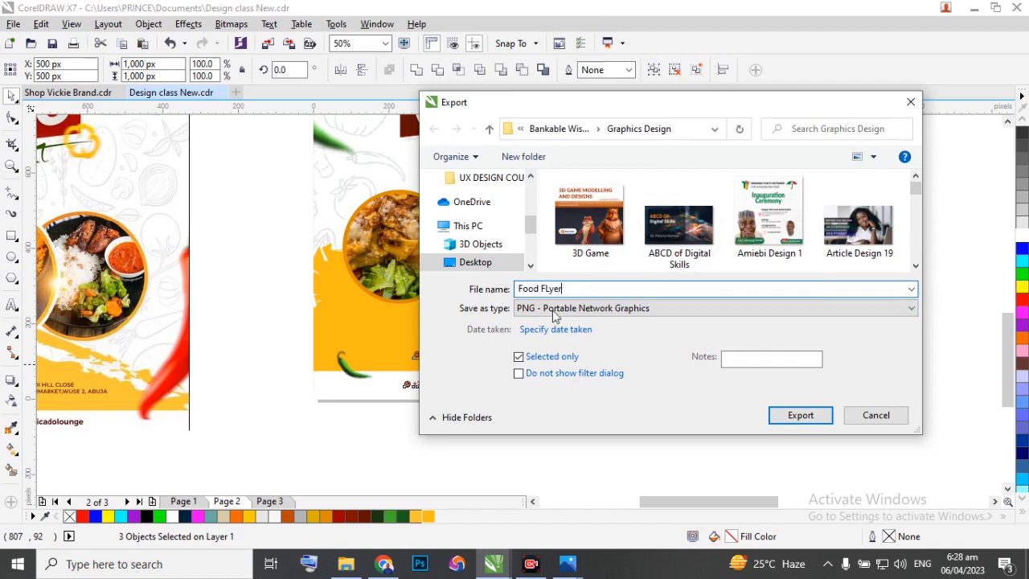
pyautogui.click(795, 416)
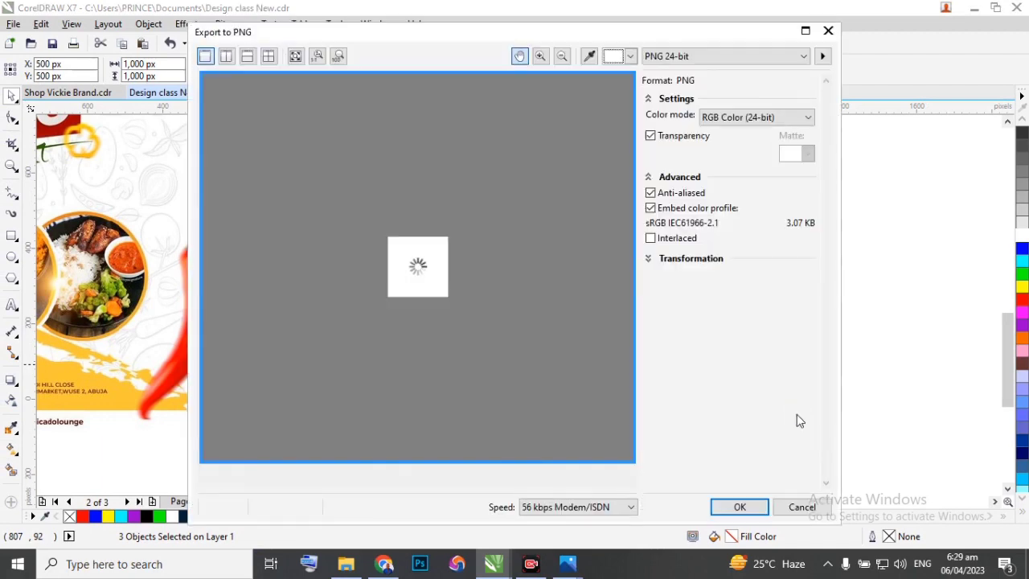
pyautogui.click(740, 508)
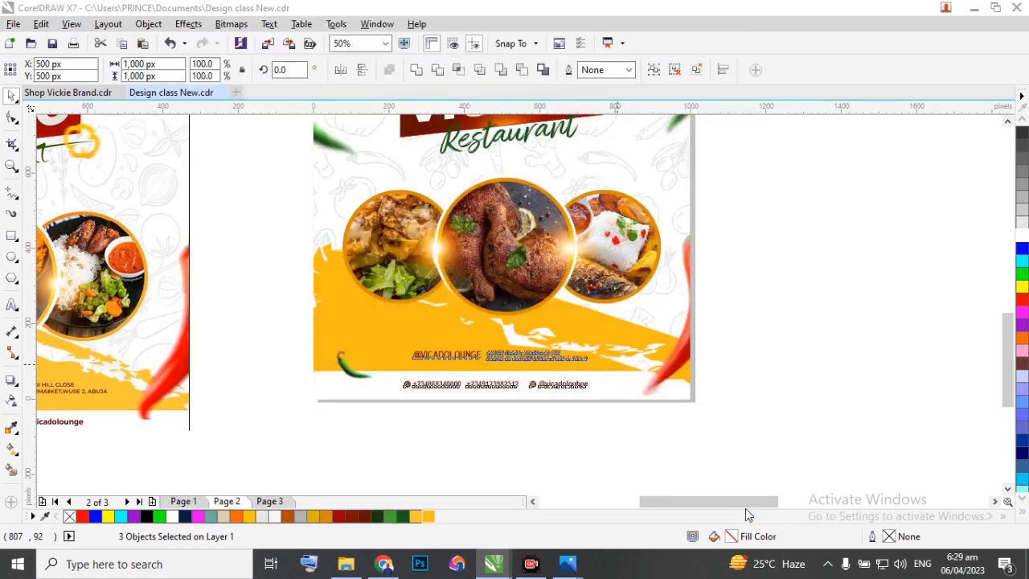